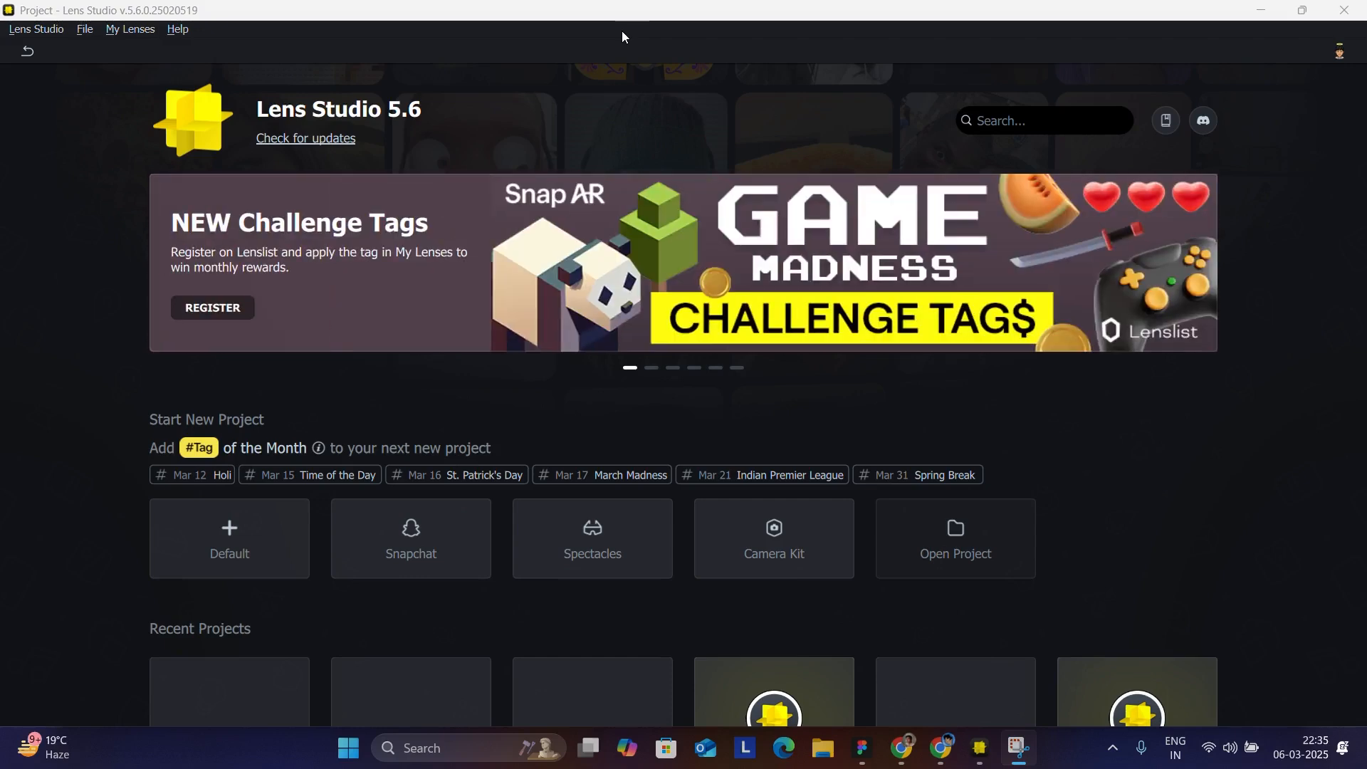
# Start a new default project and look up the Animation State Manager description in the Asset Library by searching for "animation"
pyautogui.click(200, 546)
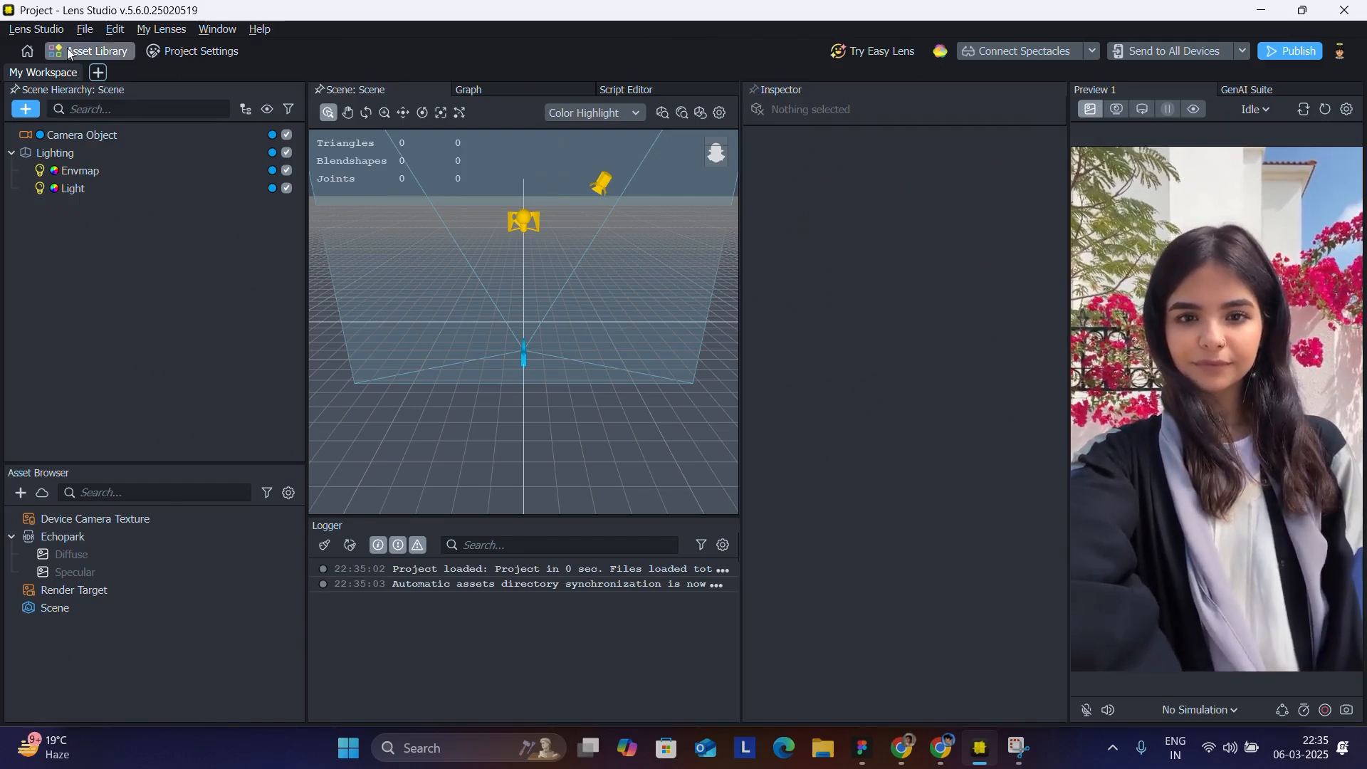
pyautogui.click(92, 51)
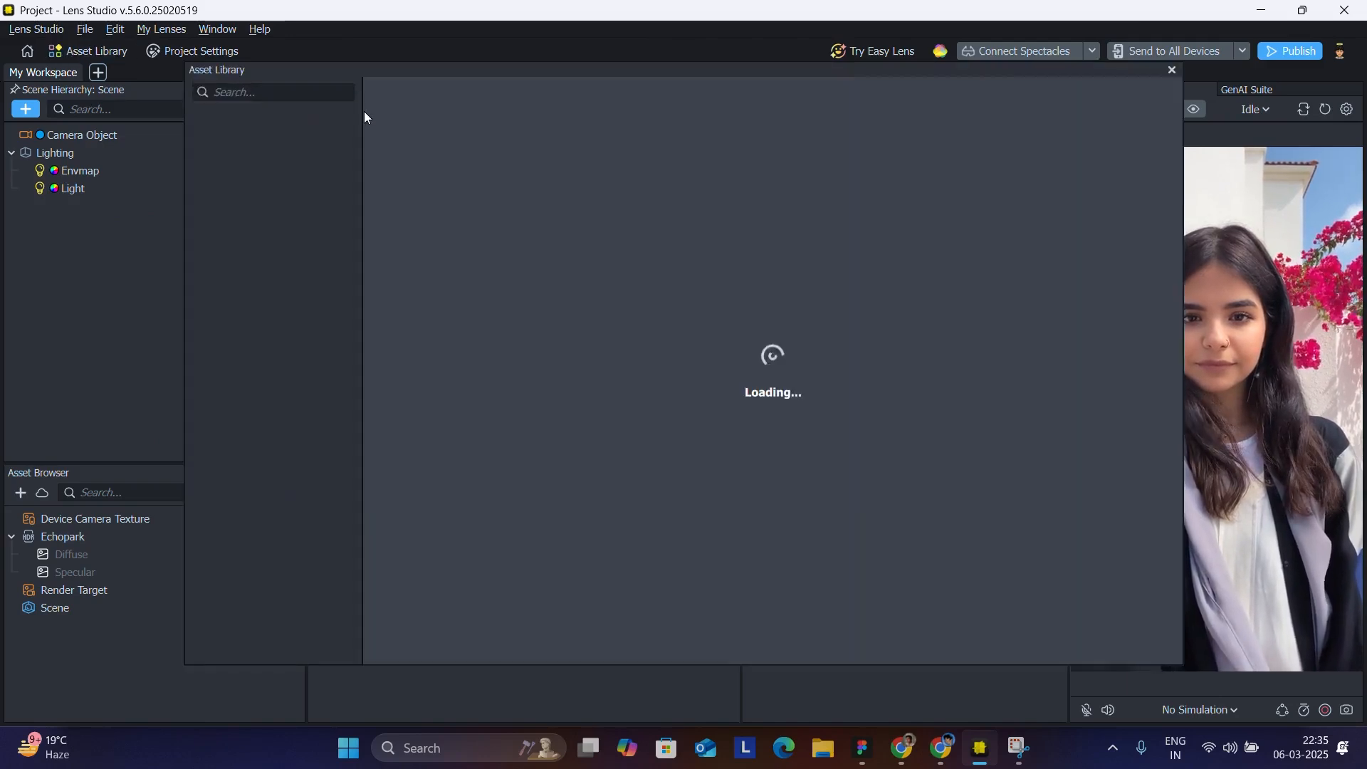
pyautogui.click(317, 94)
pyautogui.write('ani')
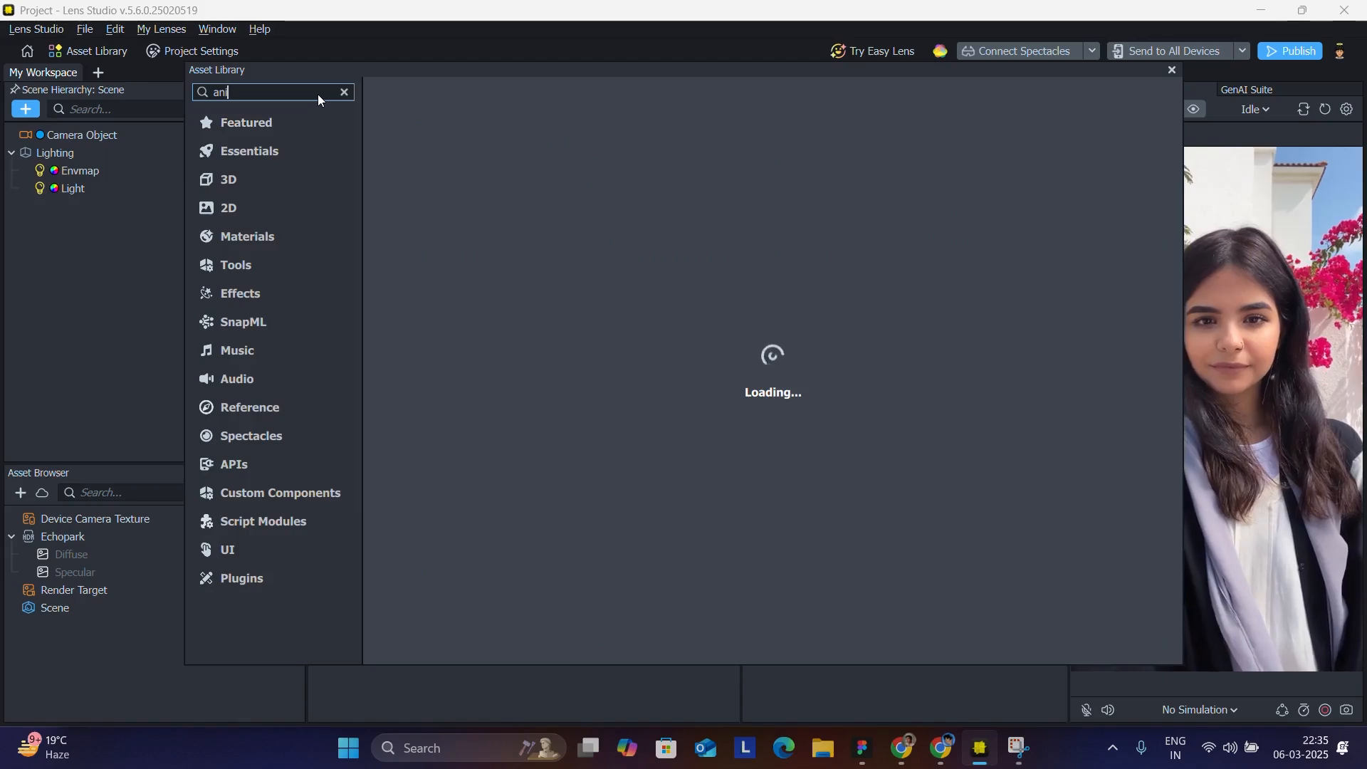
pyautogui.write('mation')
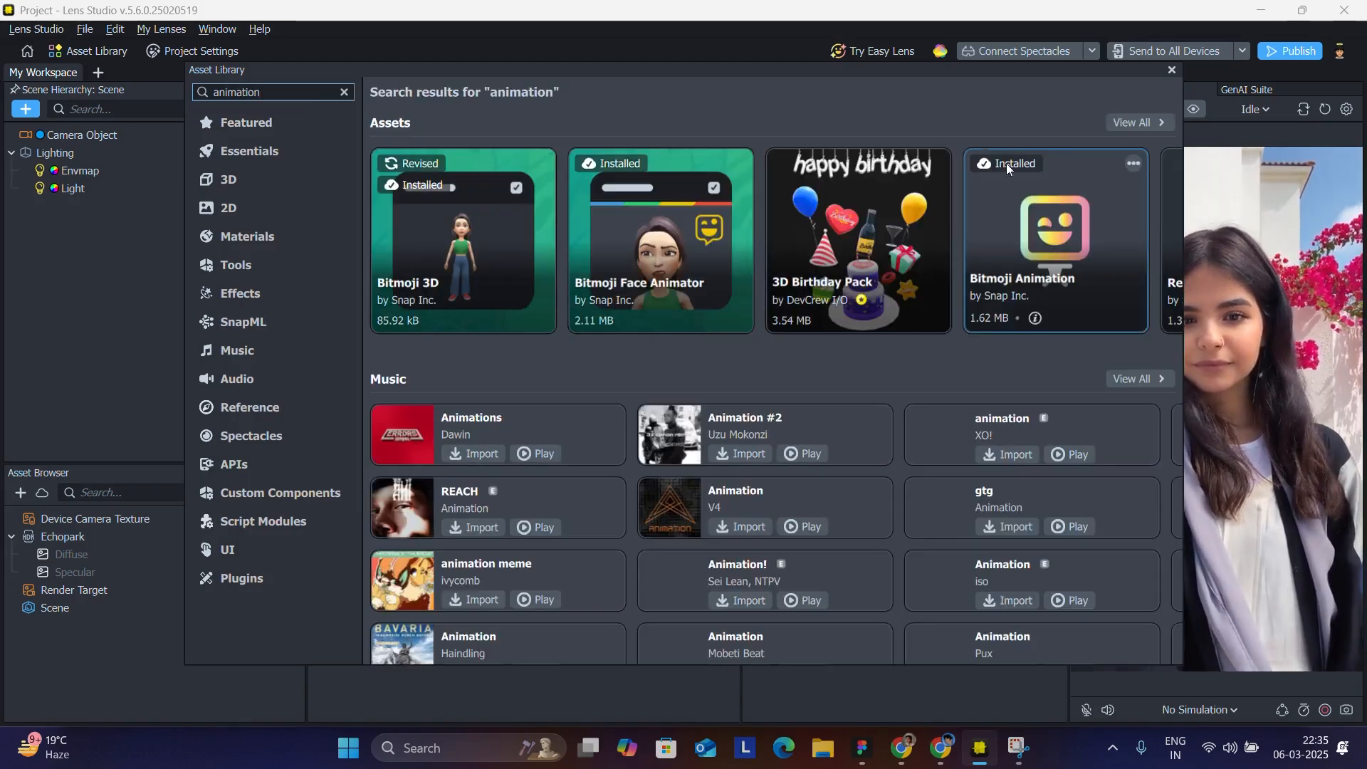
pyautogui.click(1159, 127)
pyautogui.scroll(-1, 946, 309)
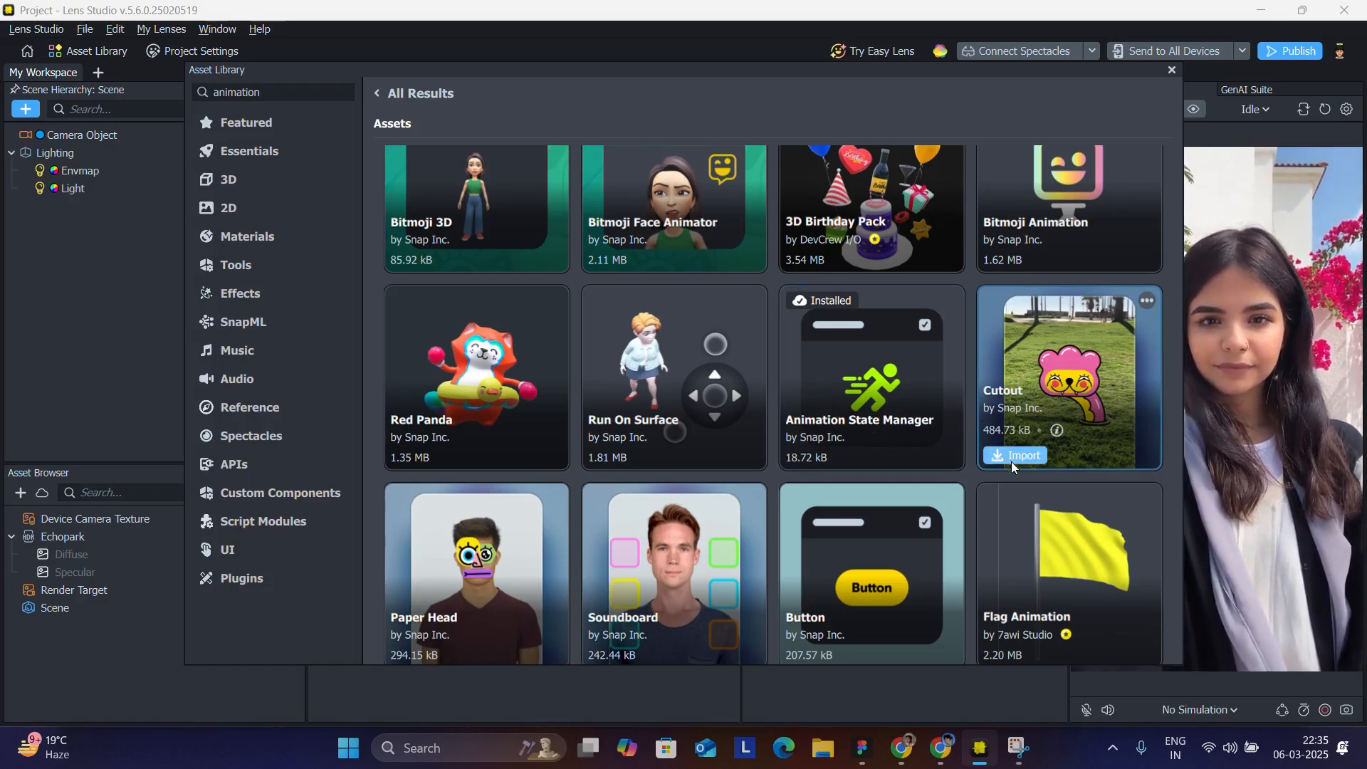
pyautogui.moveTo(860, 460)
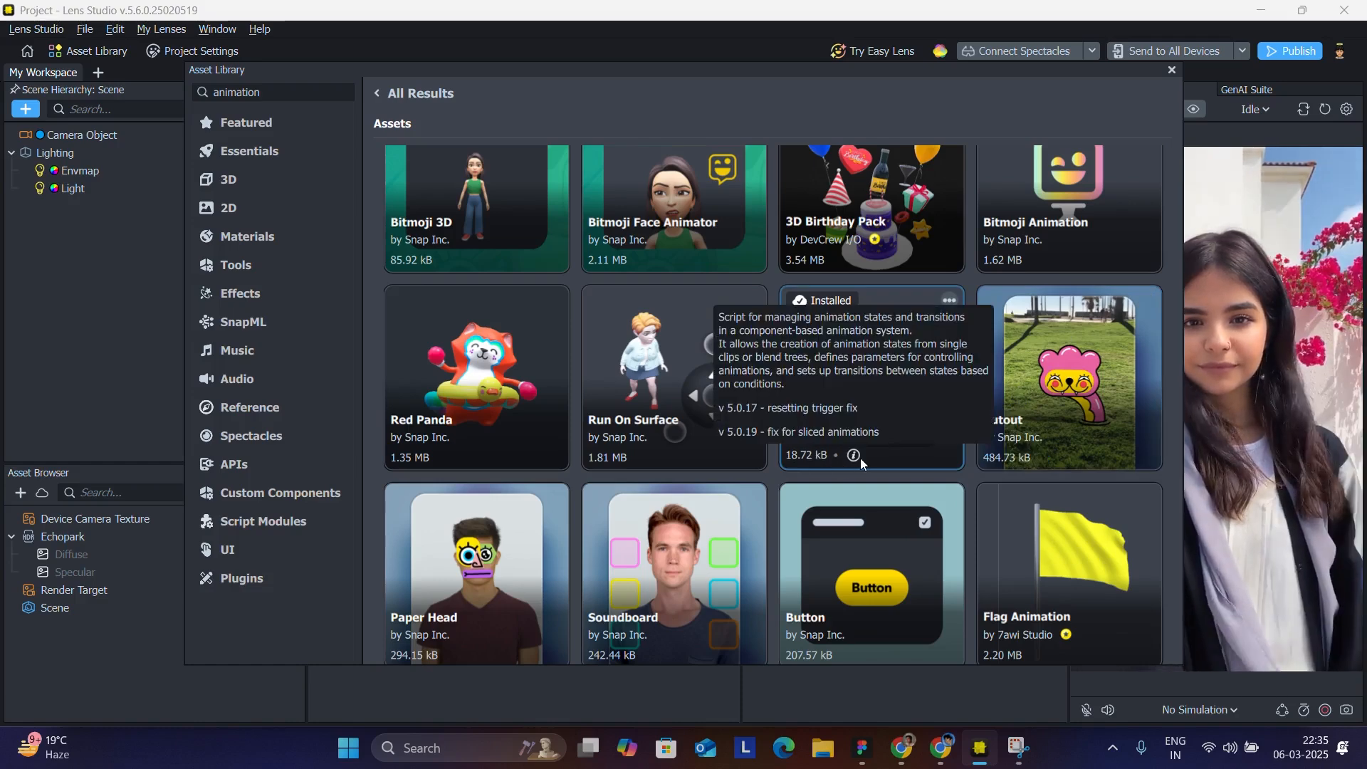
pyautogui.click(1172, 70)
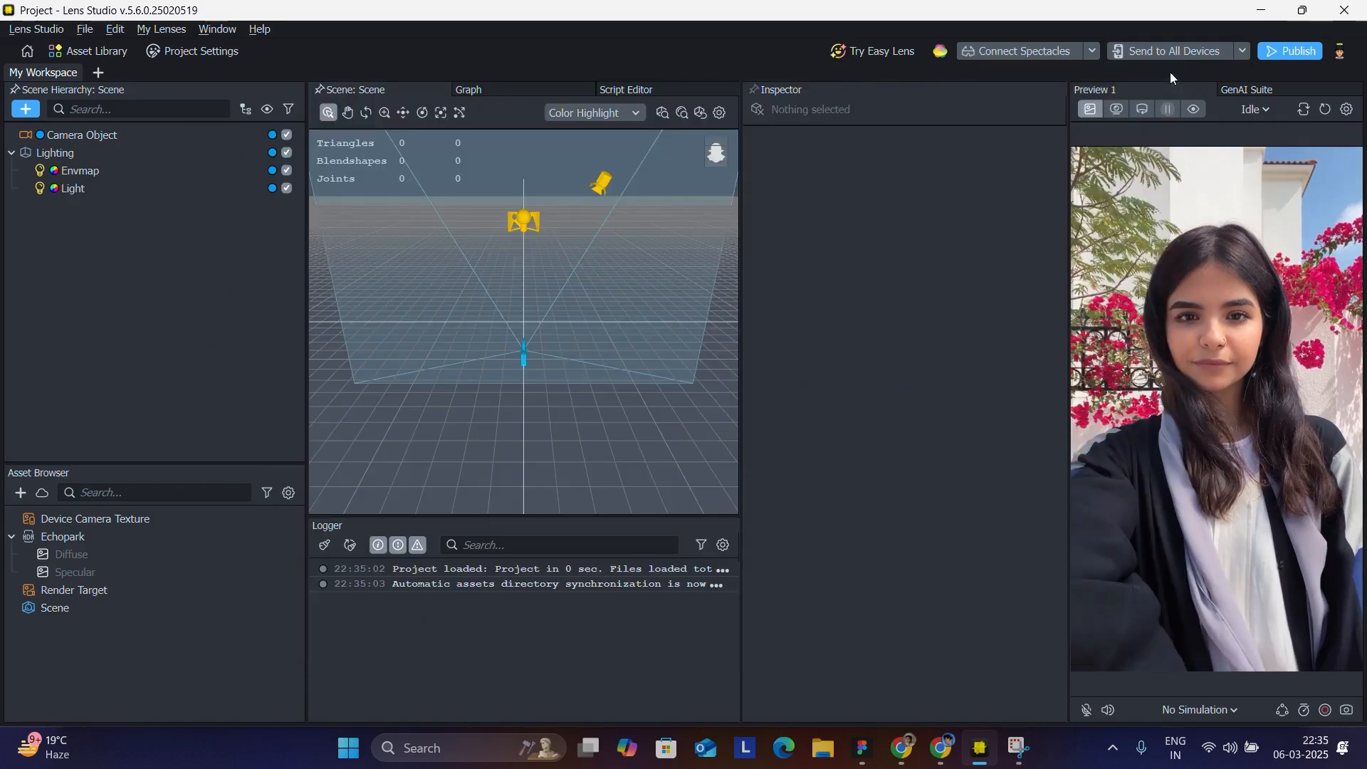
# Add the Animation State Manager component to the project assets and place it in the scene hierarchy as its own object
pyautogui.click(20, 493)
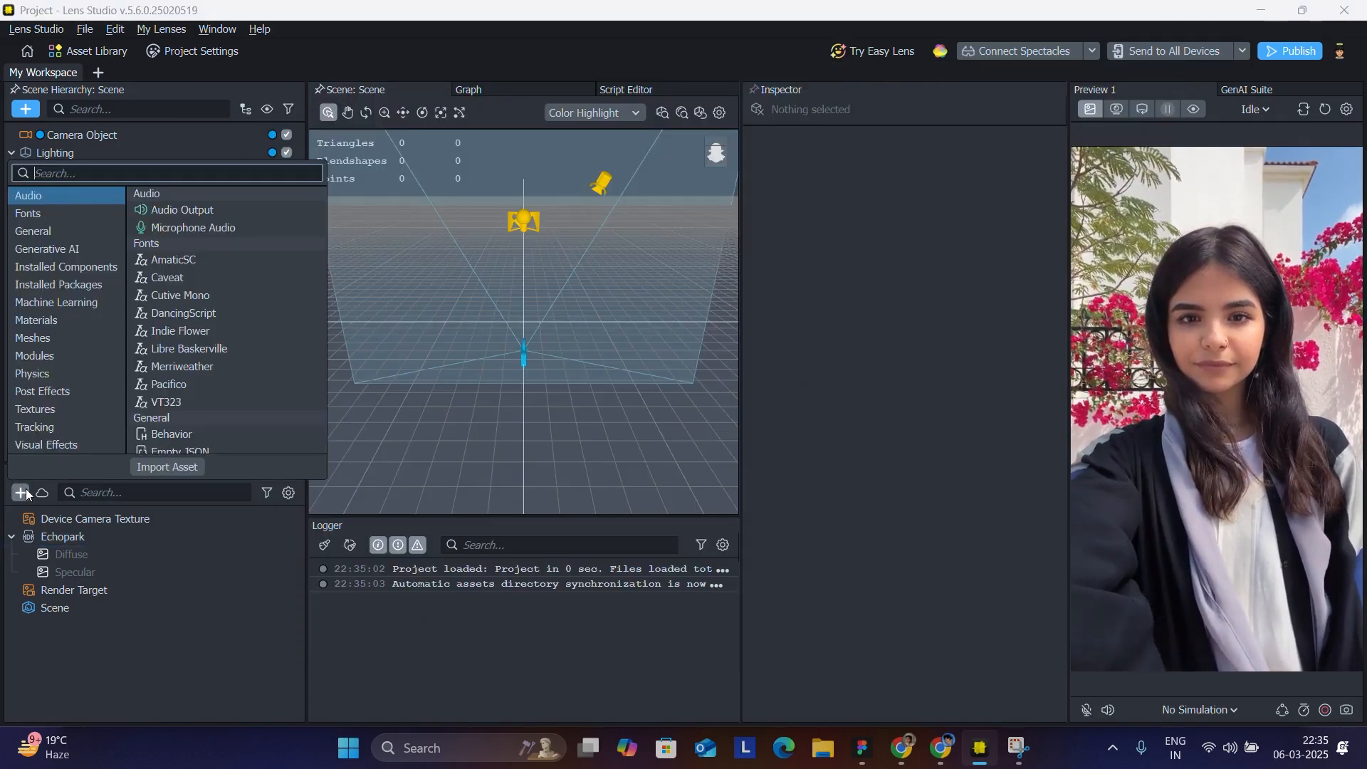
pyautogui.write('anim')
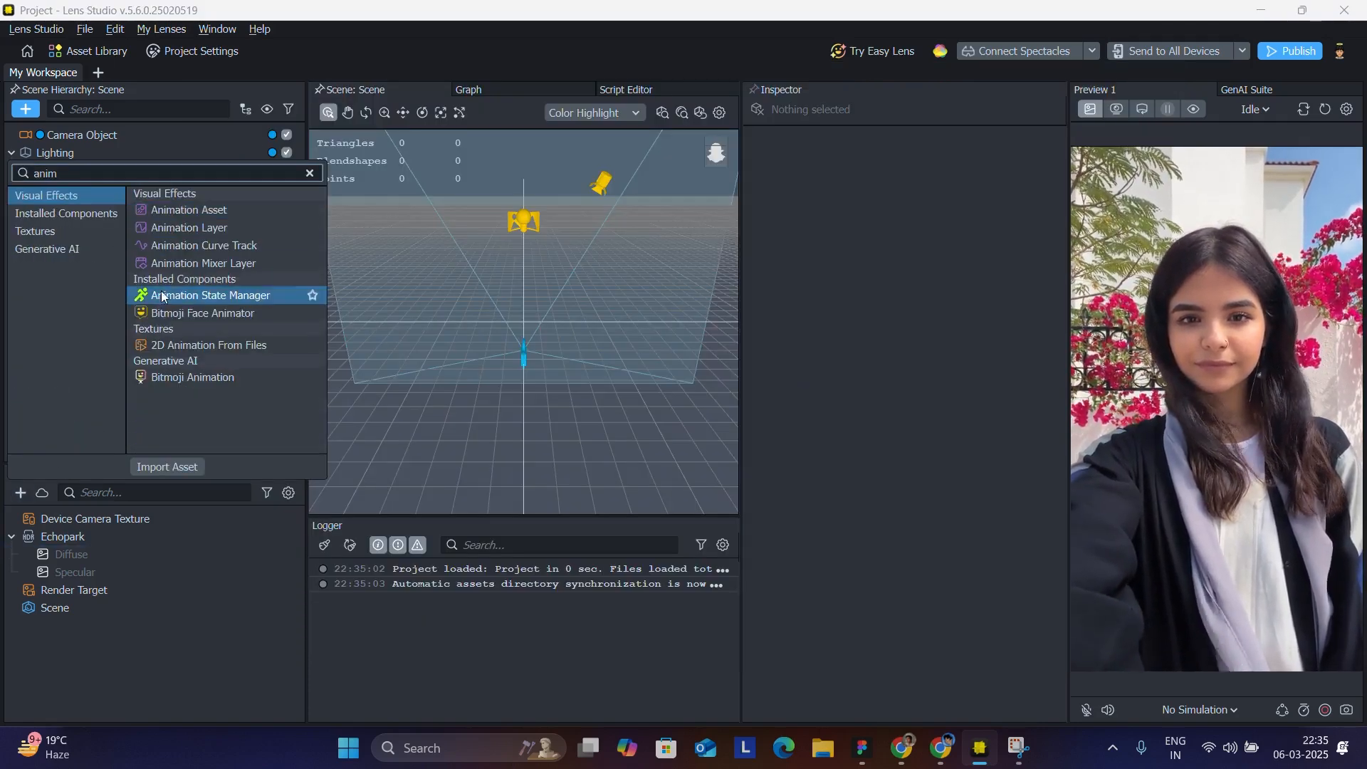
pyautogui.click(195, 296)
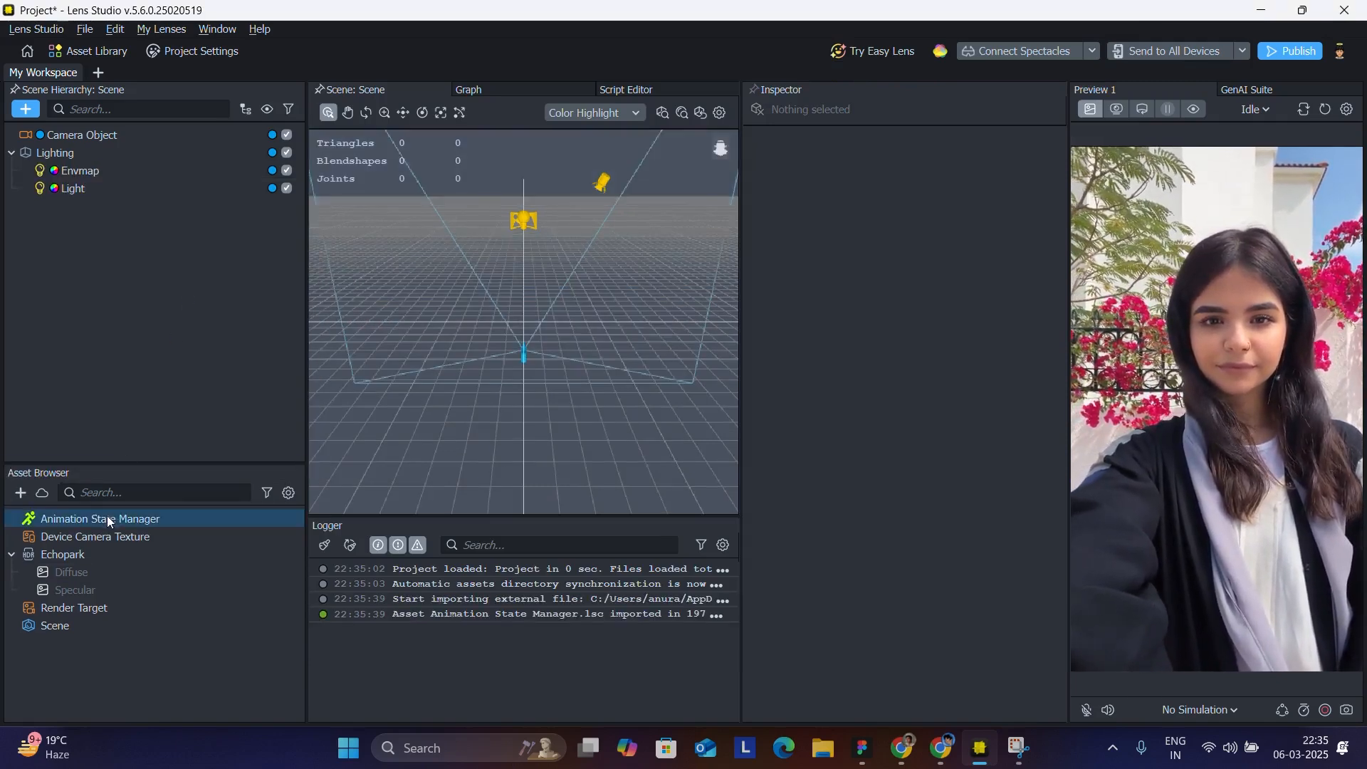
pyautogui.moveTo(107, 516); pyautogui.dragTo(237, 349)
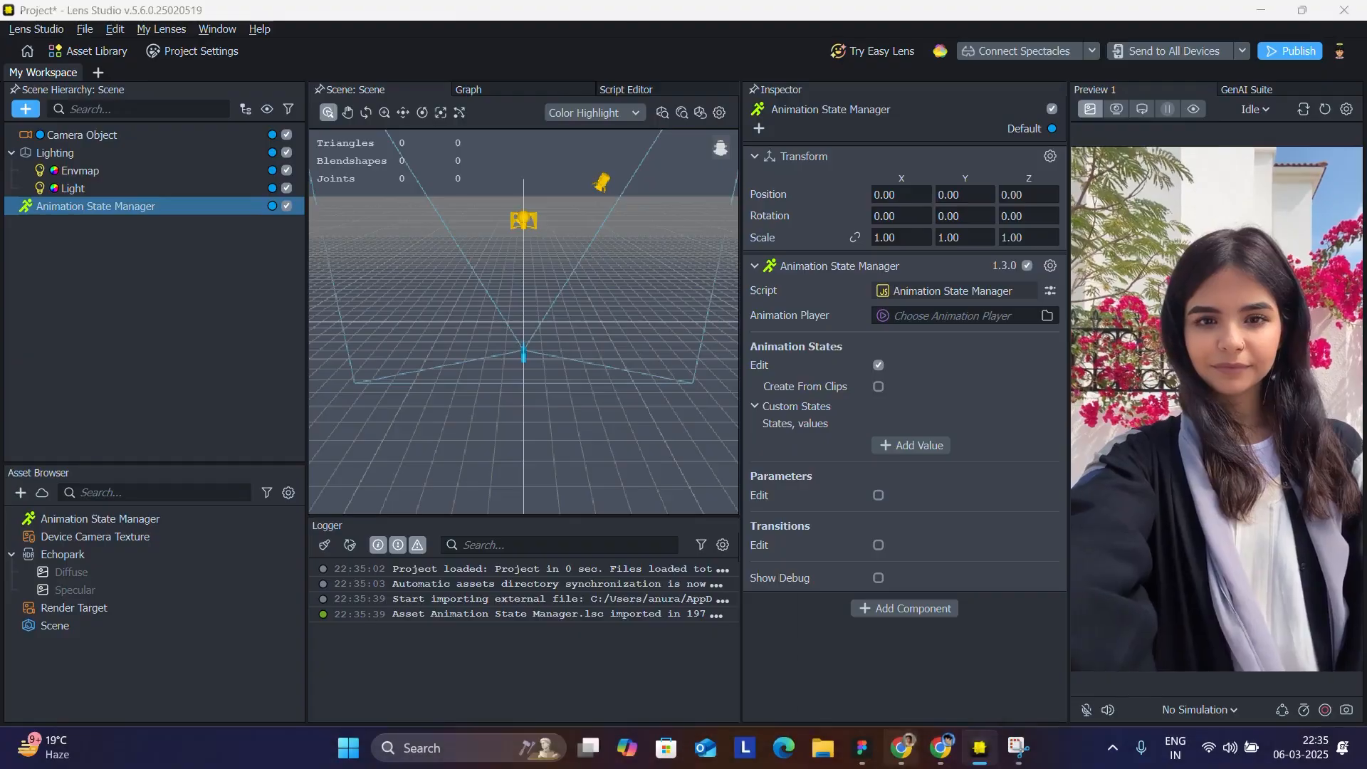
# Switch to Mixamo in Chrome, remove the Combat genre filter and search the animations for "idle"
pyautogui.hotkey('alt', 'Tab')
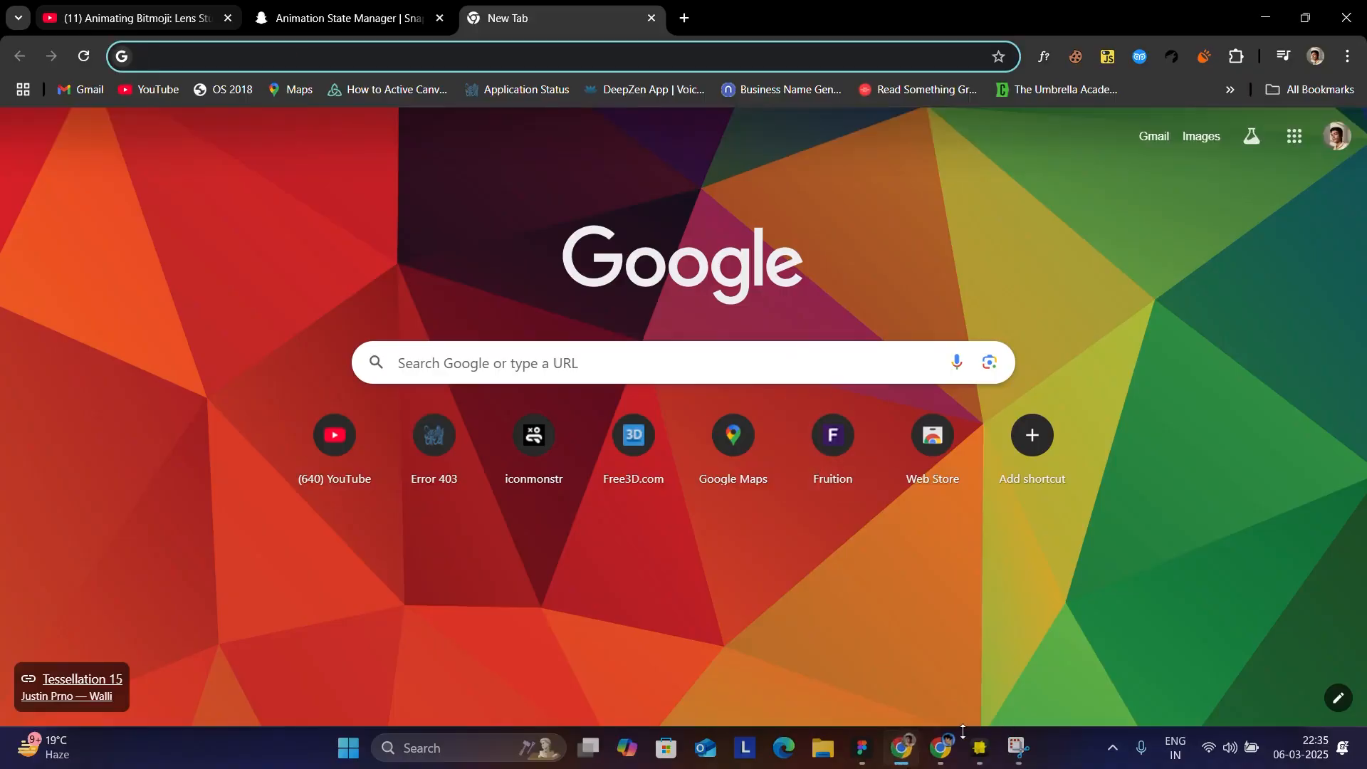
pyautogui.click(940, 747)
pyautogui.click(121, 16)
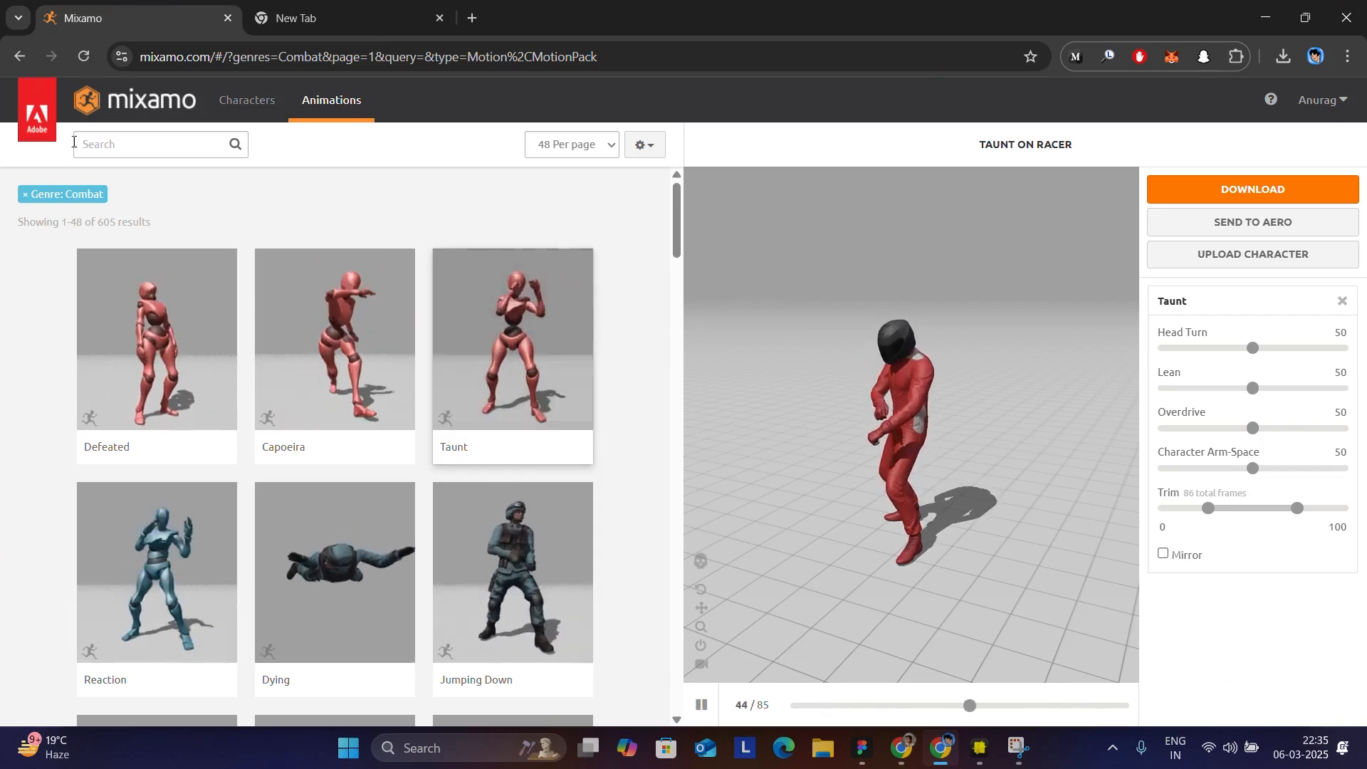
pyautogui.click(26, 193)
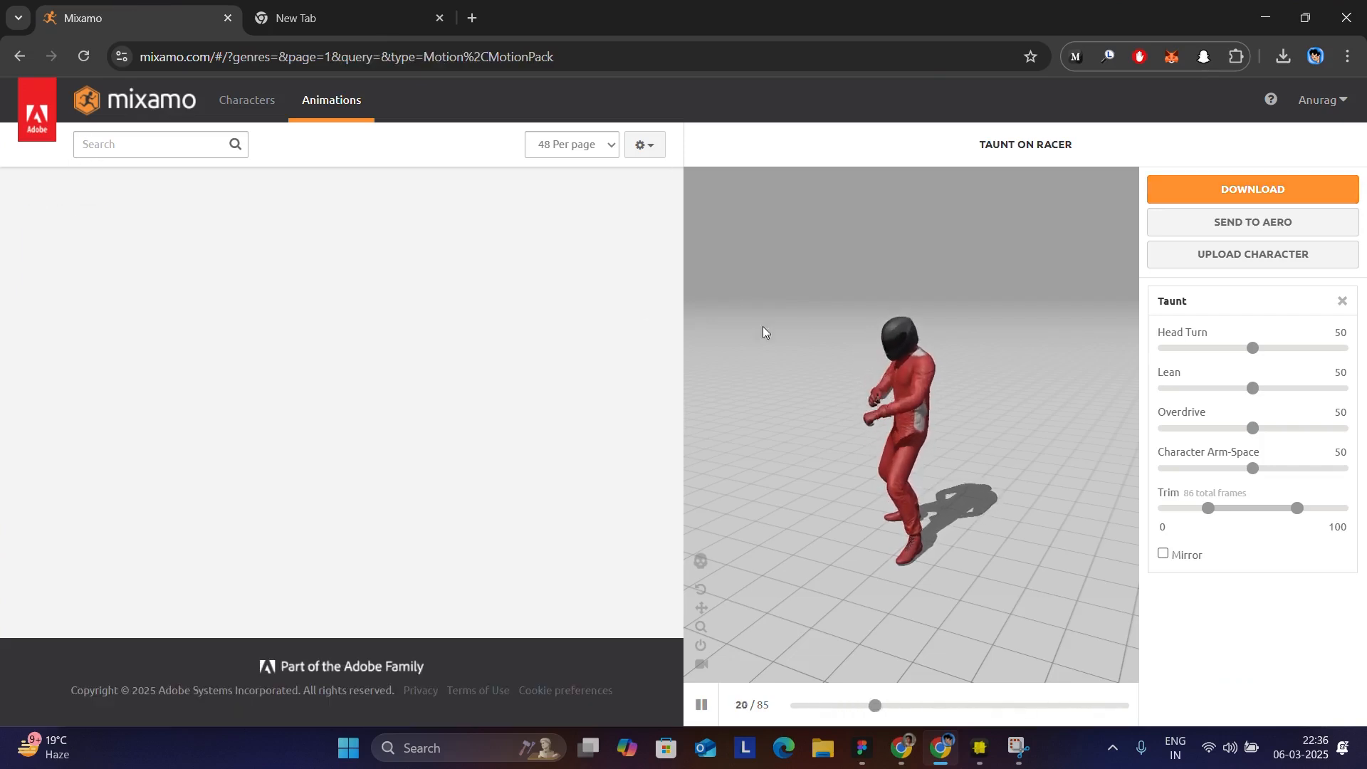
pyautogui.click(191, 142)
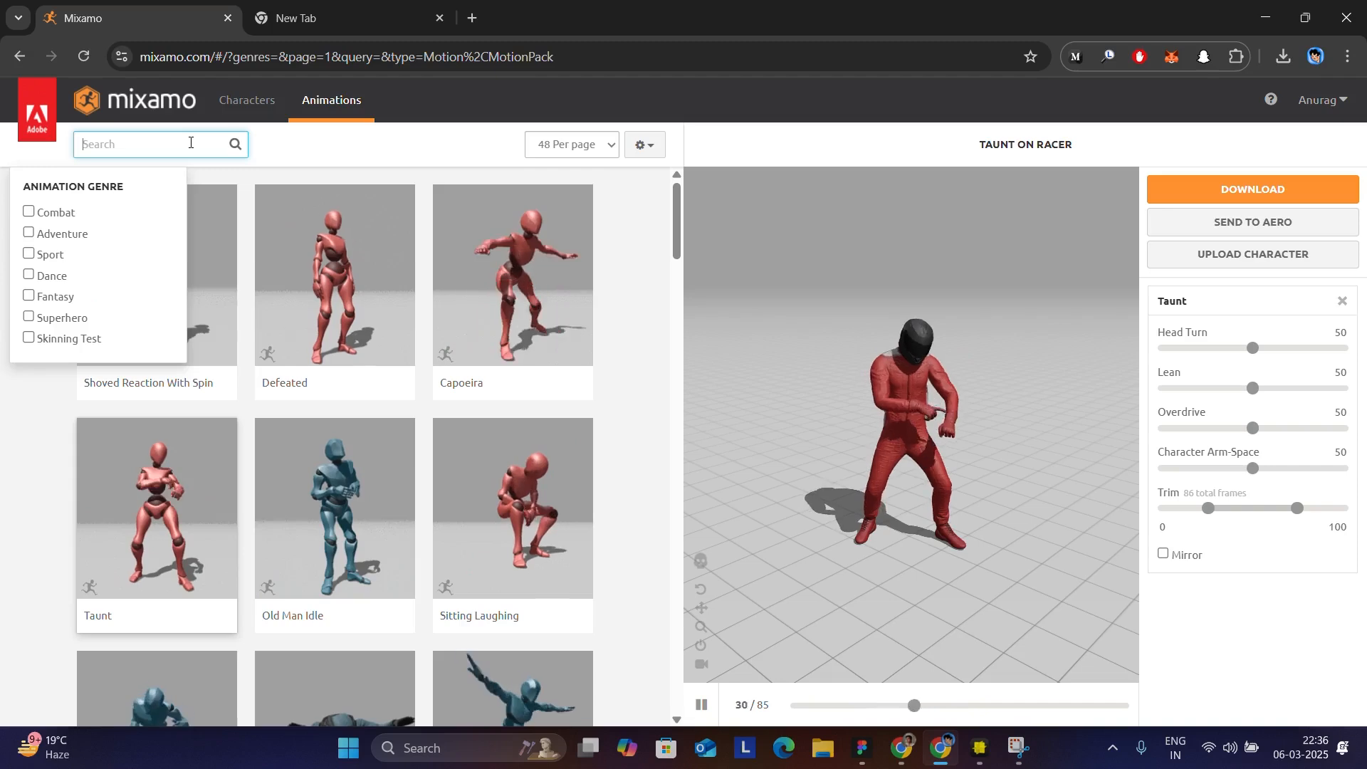
pyautogui.write('idle')
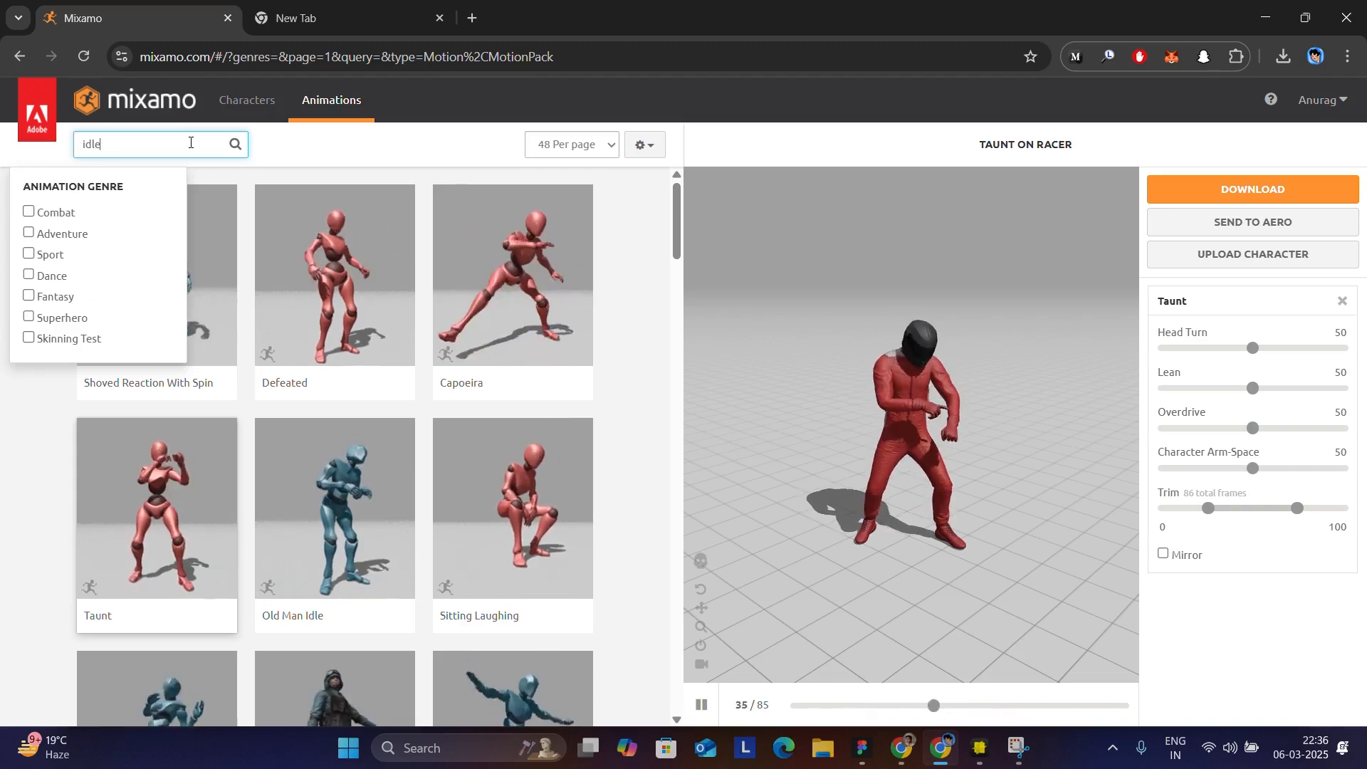
pyautogui.press('Return')
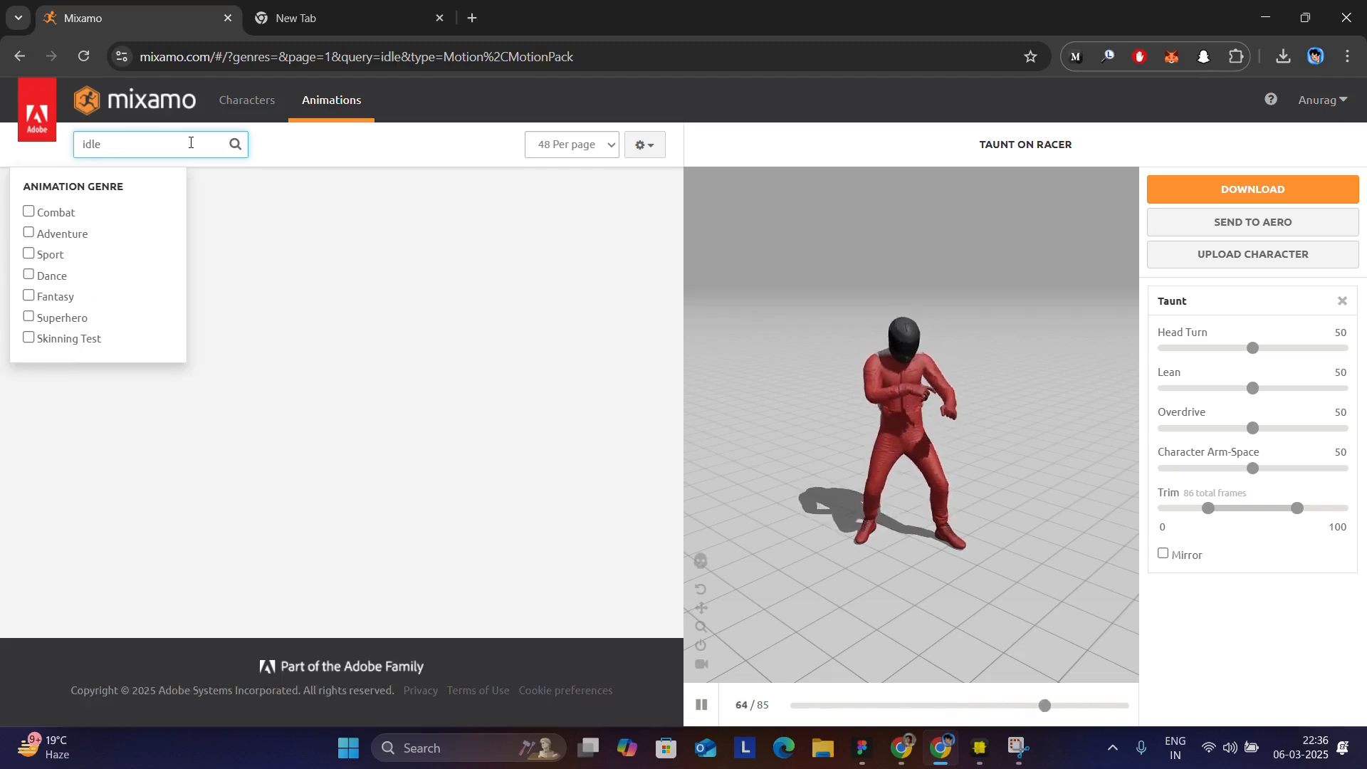
# Apply the Sad Idle animation to the Racer character and download it with the skin option set to With Skin
pyautogui.scroll(-7, 462, 397)
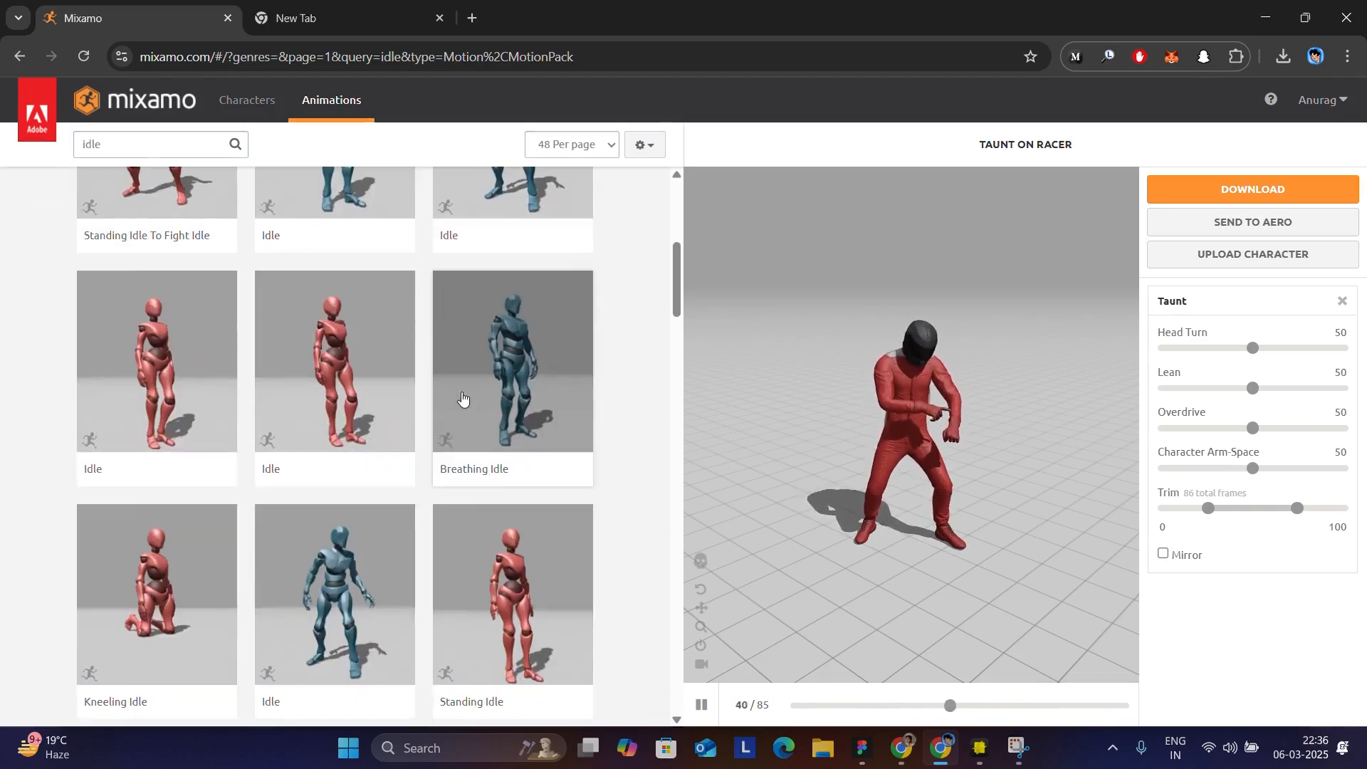
pyautogui.scroll(-4, 462, 397)
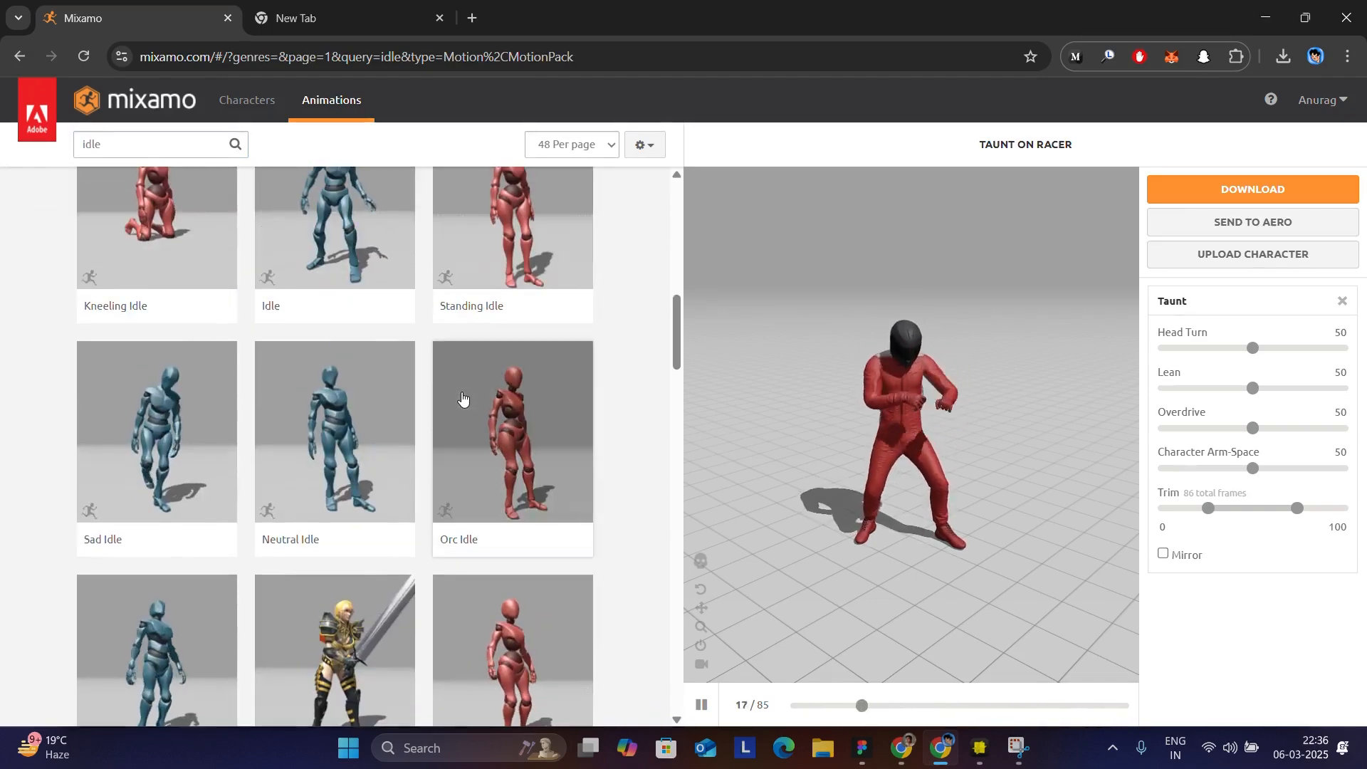
pyautogui.click(182, 425)
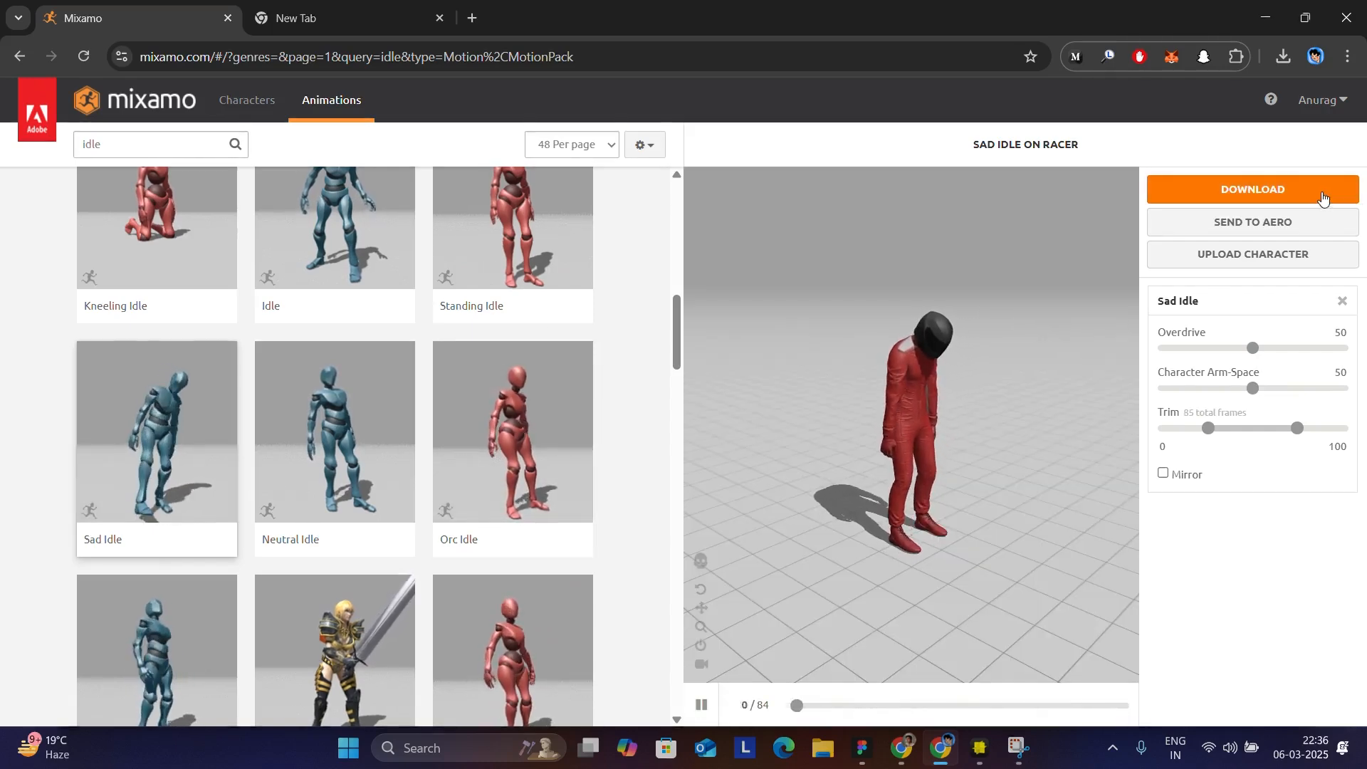
pyautogui.click(1323, 198)
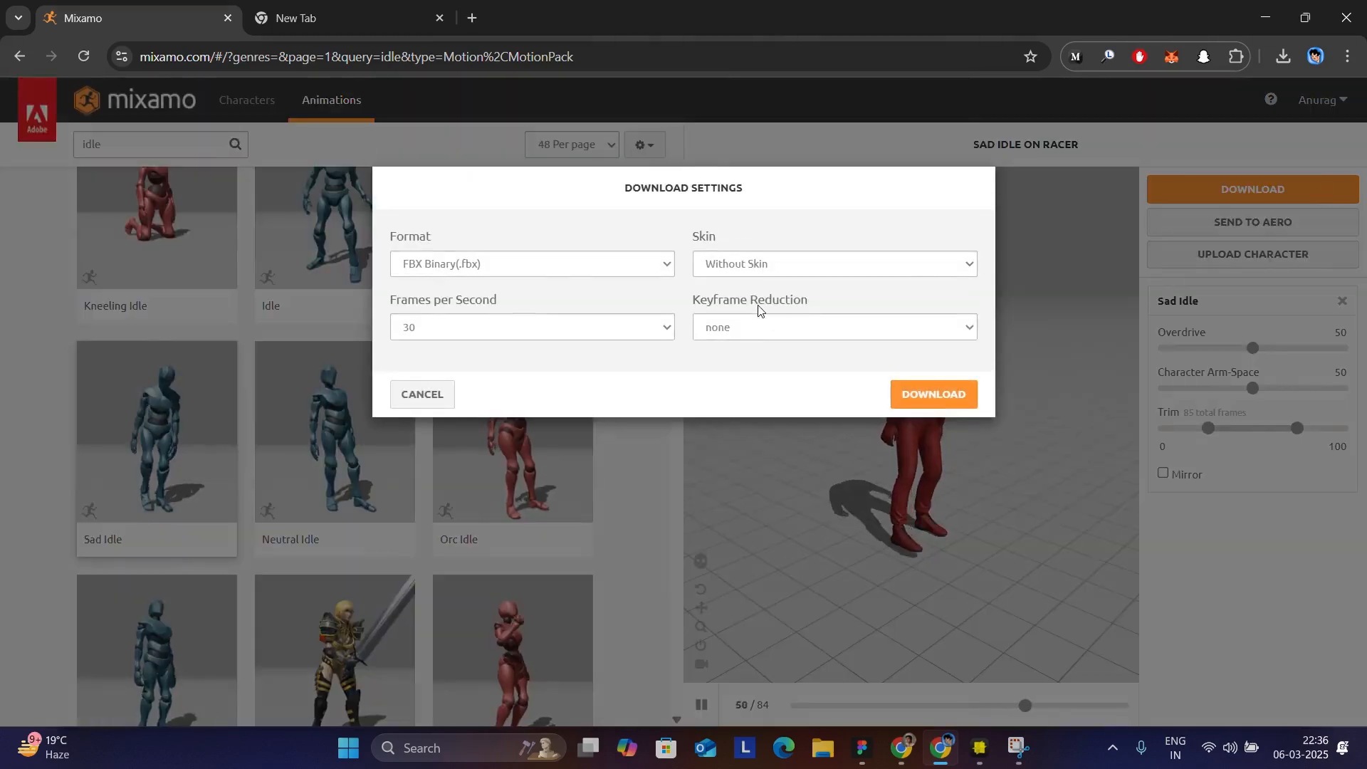
pyautogui.click(741, 265)
pyautogui.click(757, 288)
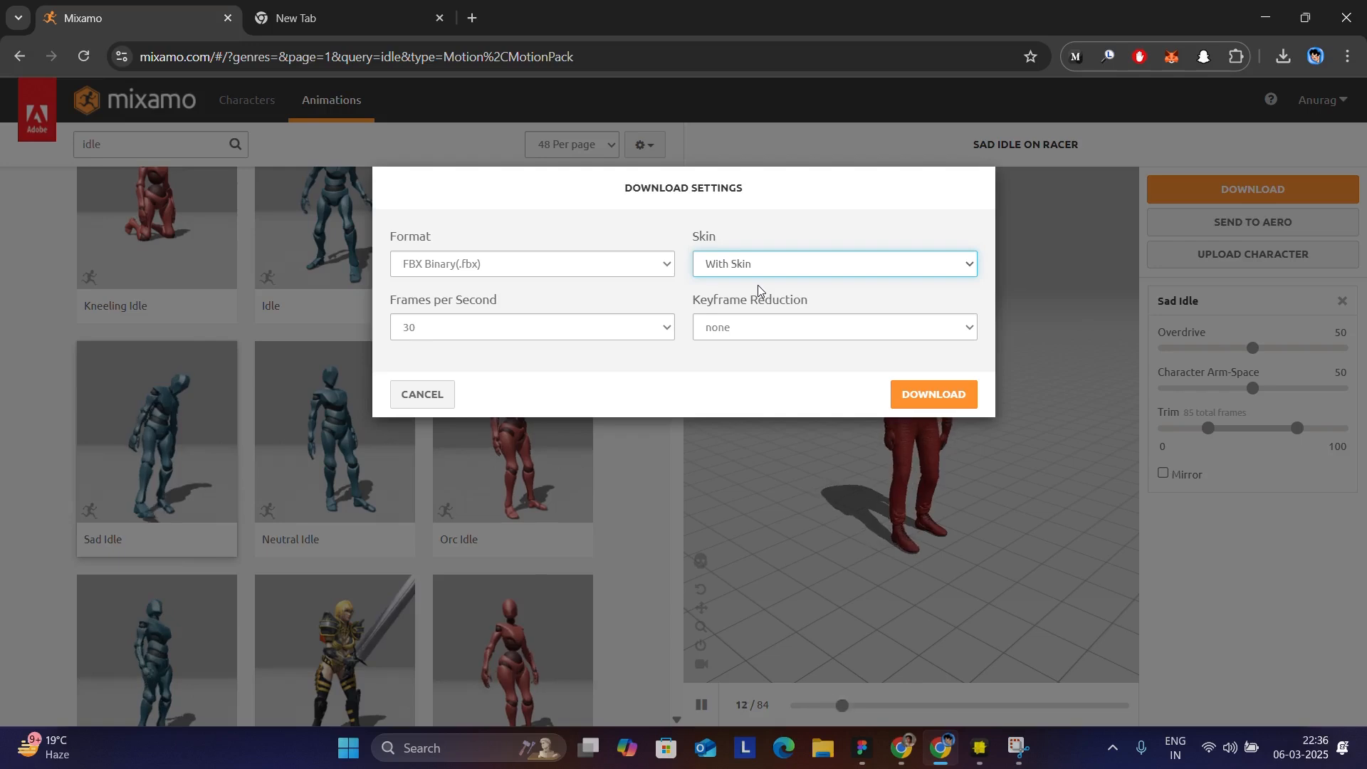
pyautogui.click(908, 400)
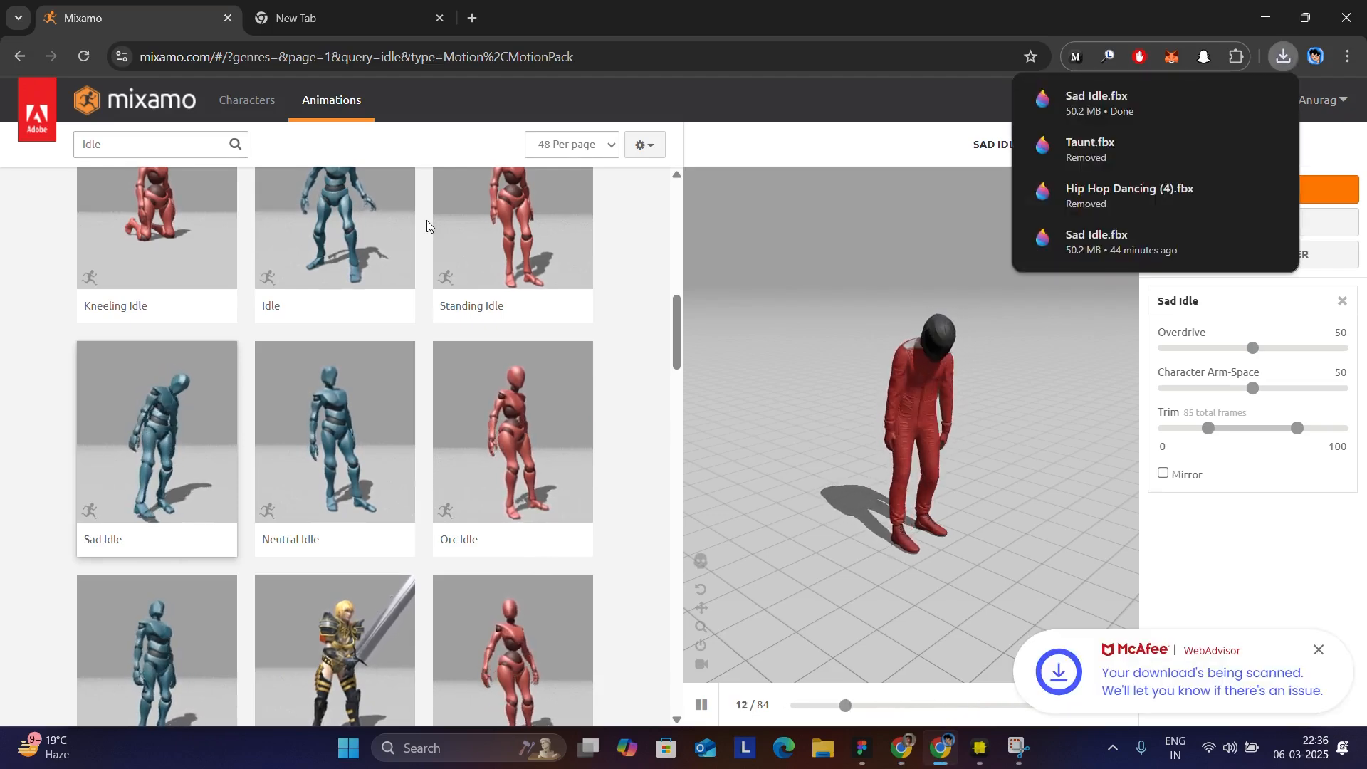
# Clear the "idle" search text and filter the animations by the Dance genre
pyautogui.scroll(2, 640, 336)
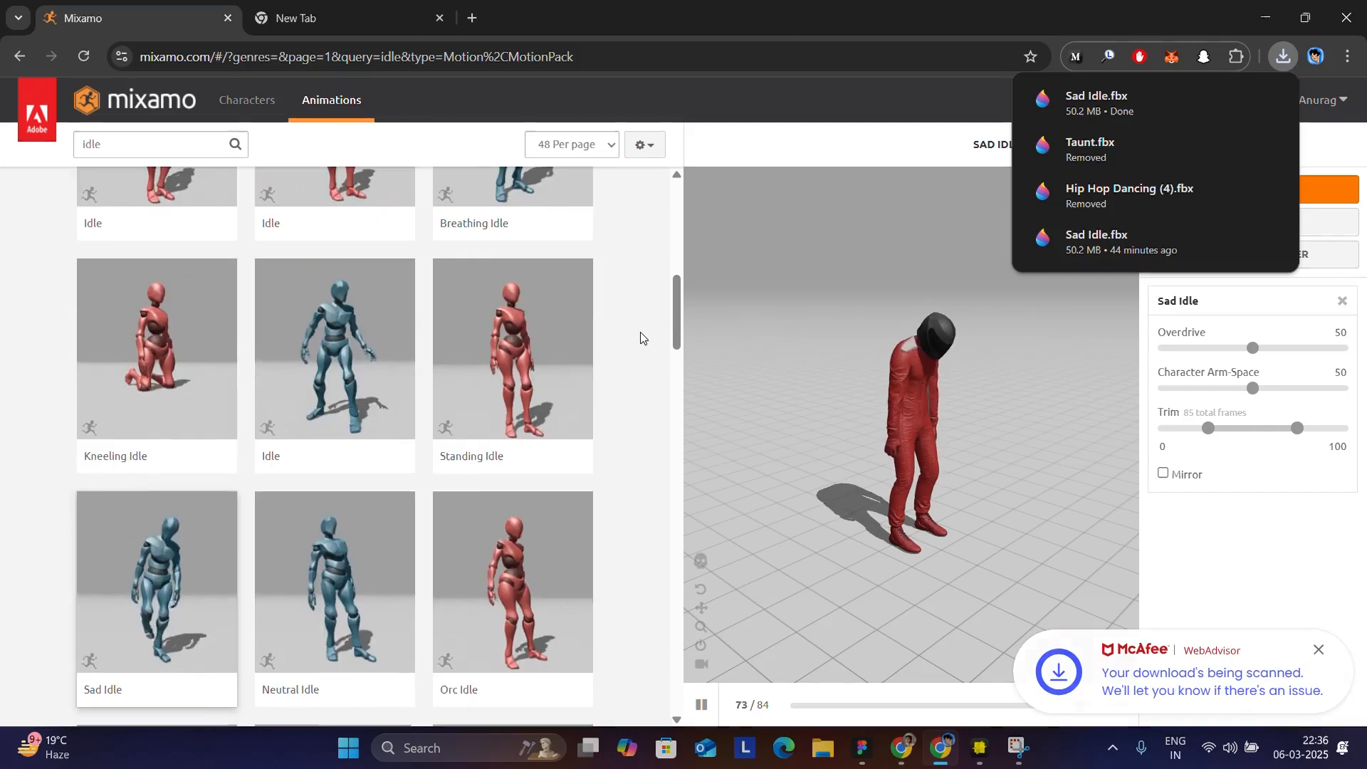
pyautogui.doubleClick(145, 143)
pyautogui.press('BackSpace')
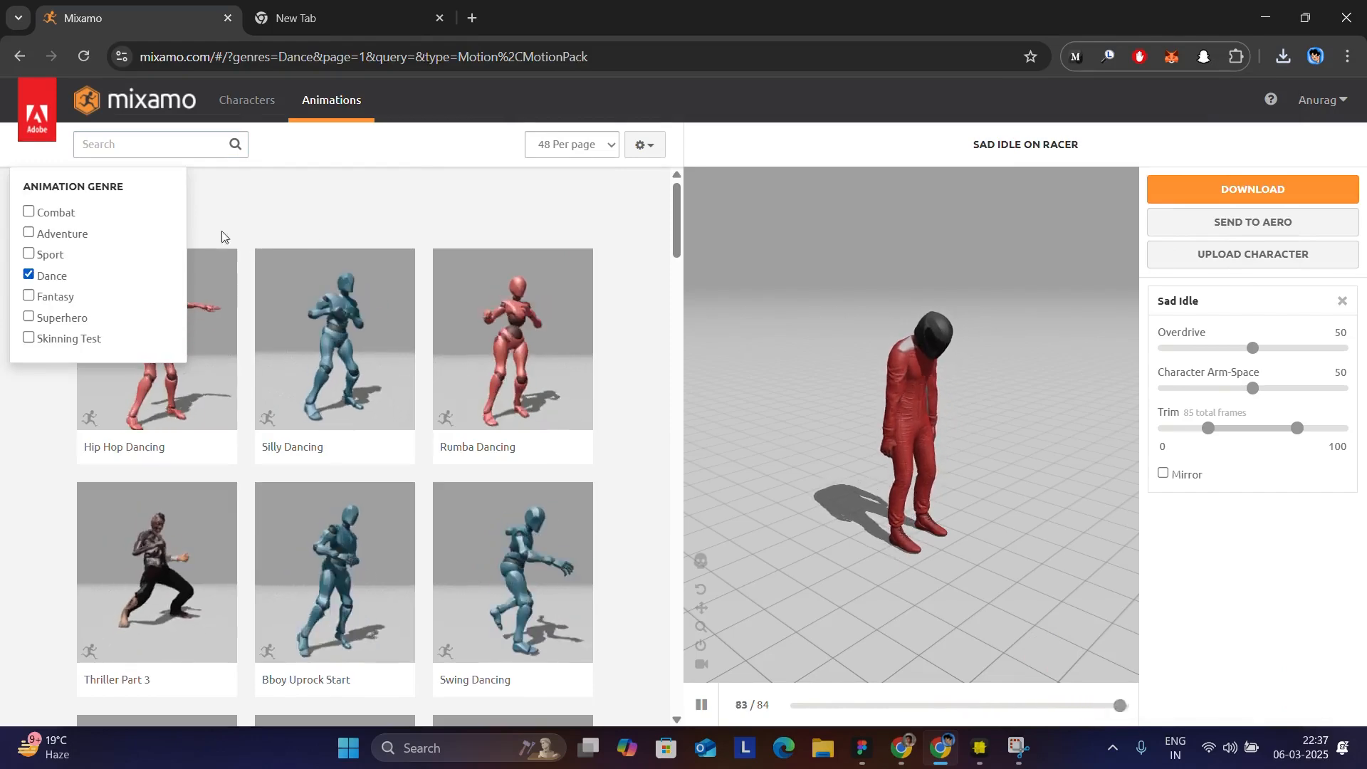
# Browse the dance animations and apply the Hip Hop Dancing animation described as "Hip Hop Dancing Side To Side" to the Racer character
pyautogui.scroll(-8, 412, 463)
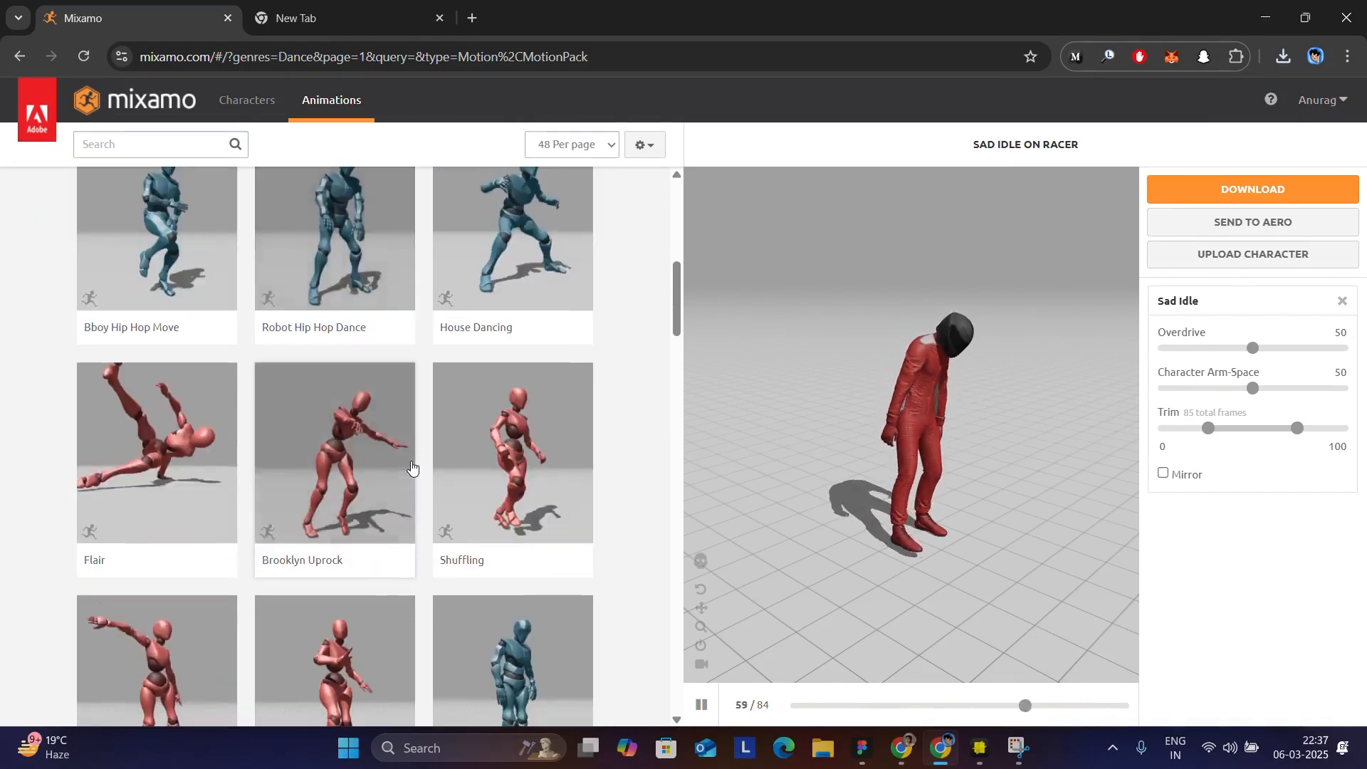
pyautogui.scroll(-3, 413, 467)
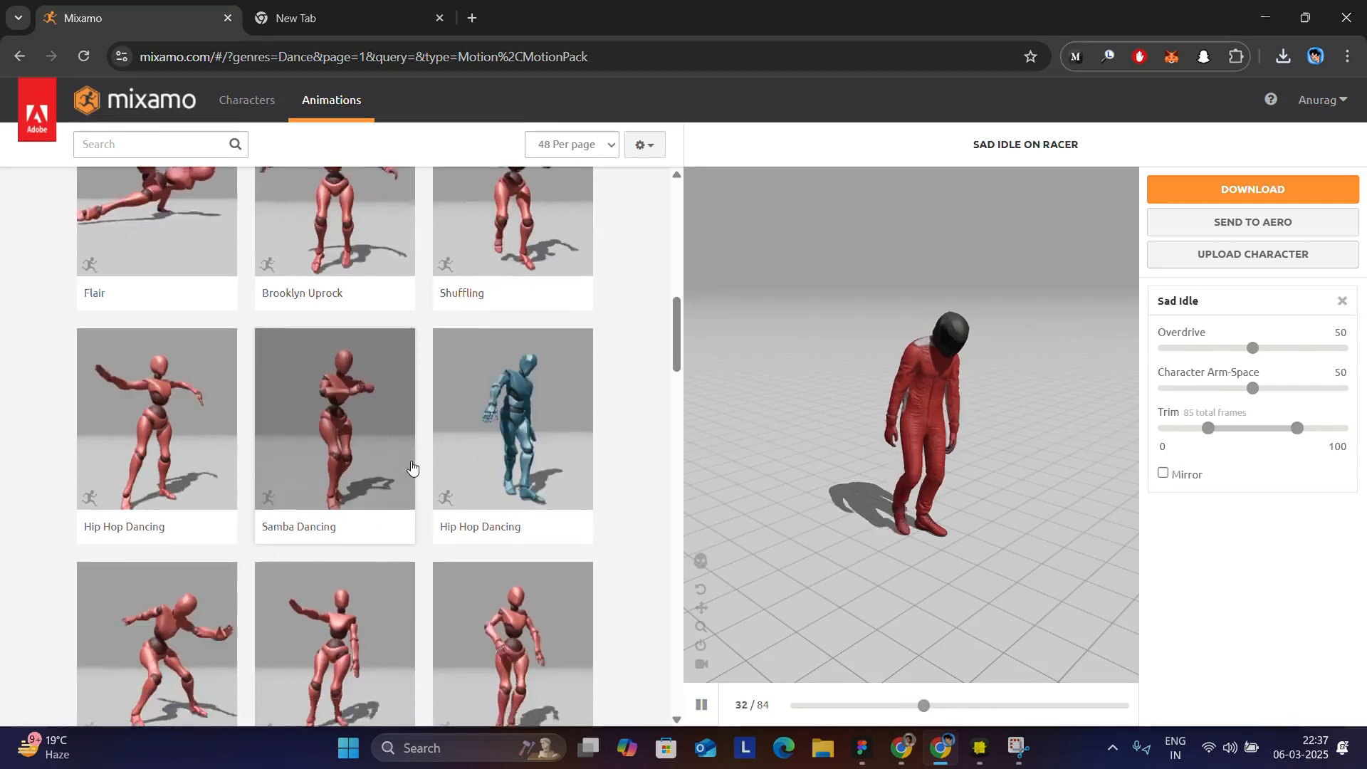
pyautogui.scroll(-3, 412, 466)
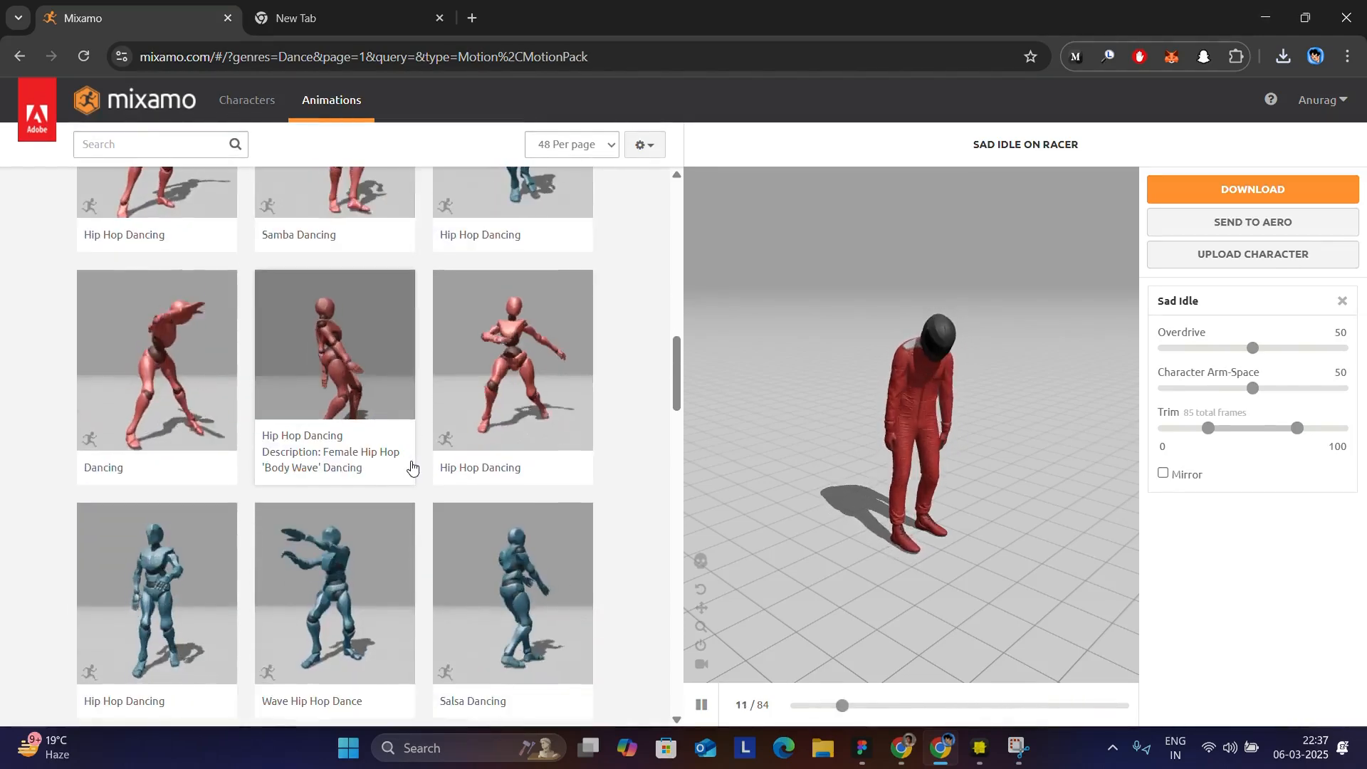
pyautogui.scroll(-2, 412, 466)
pyautogui.scroll(-2, 412, 467)
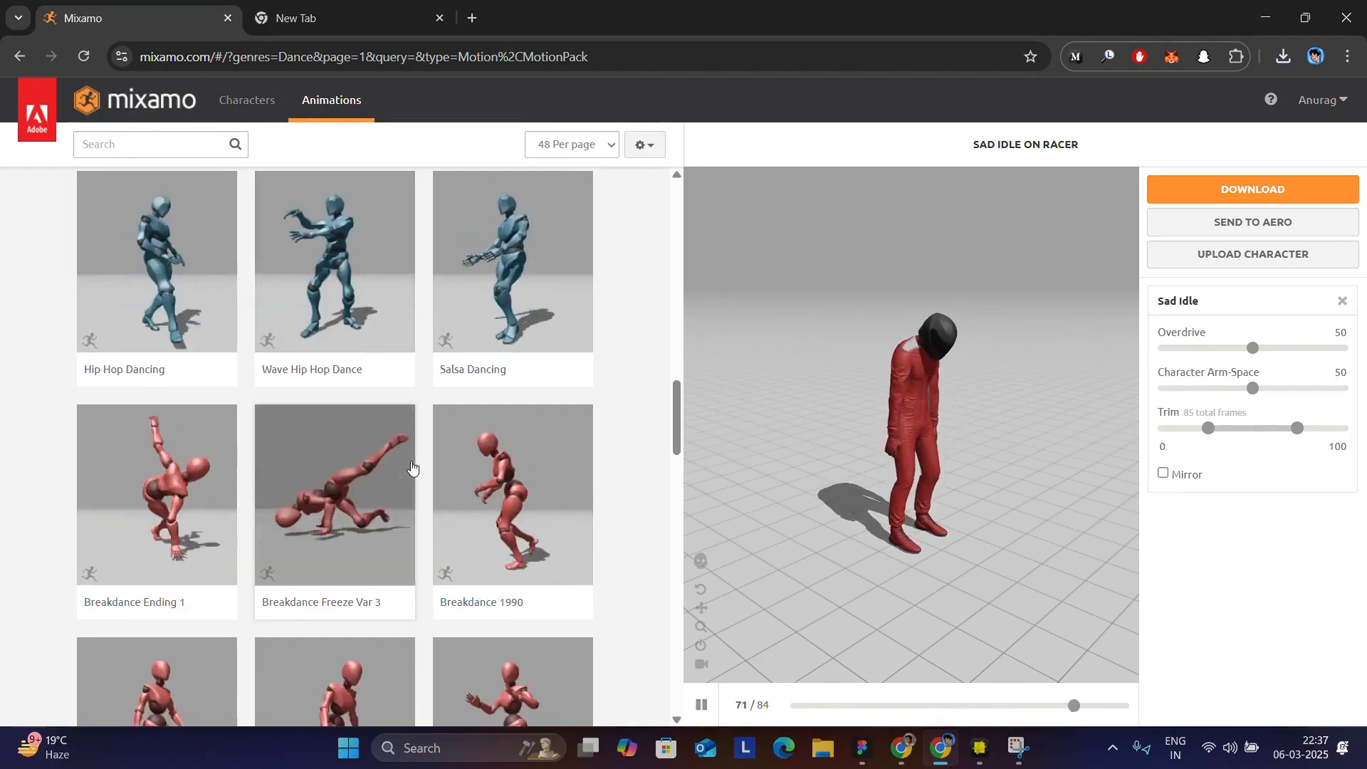
pyautogui.scroll(-2, 411, 467)
pyautogui.scroll(-1, 412, 467)
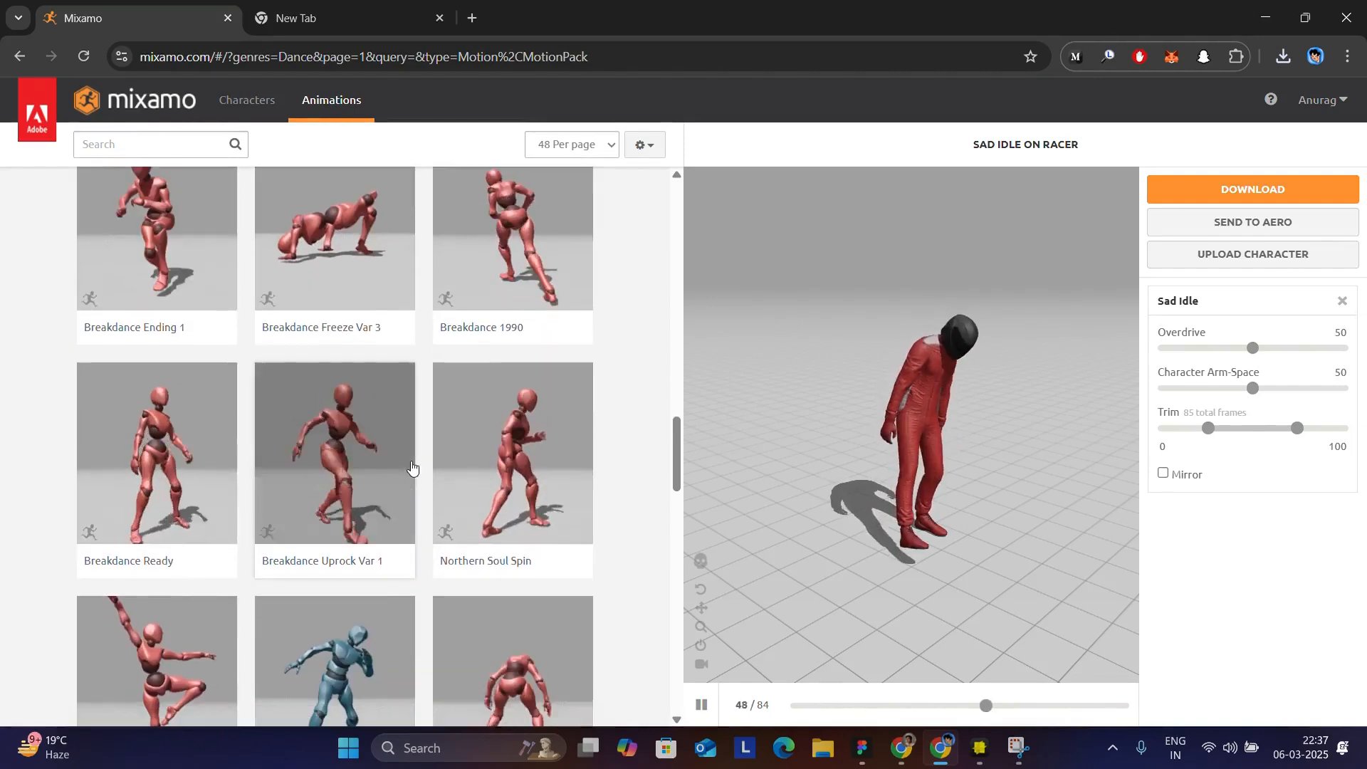
pyautogui.scroll(3, 439, 460)
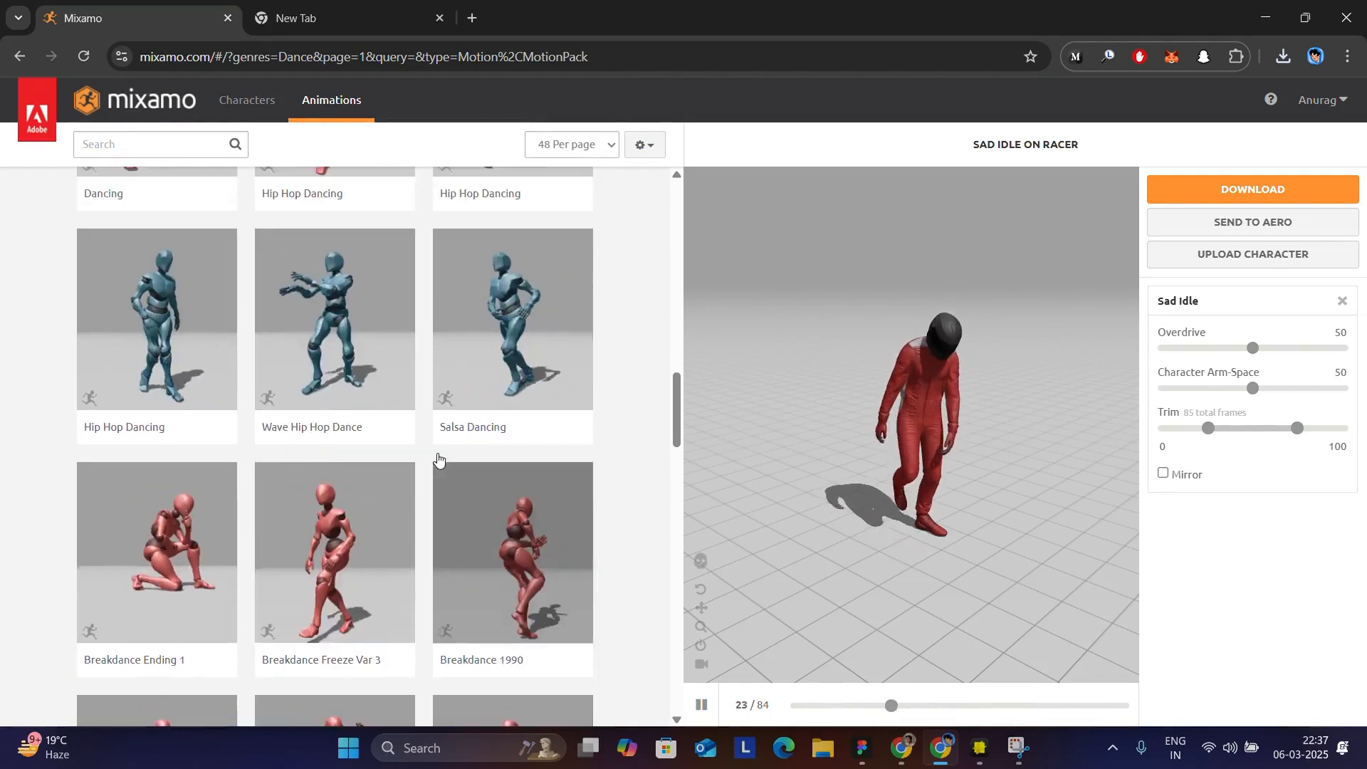
pyautogui.scroll(2, 519, 406)
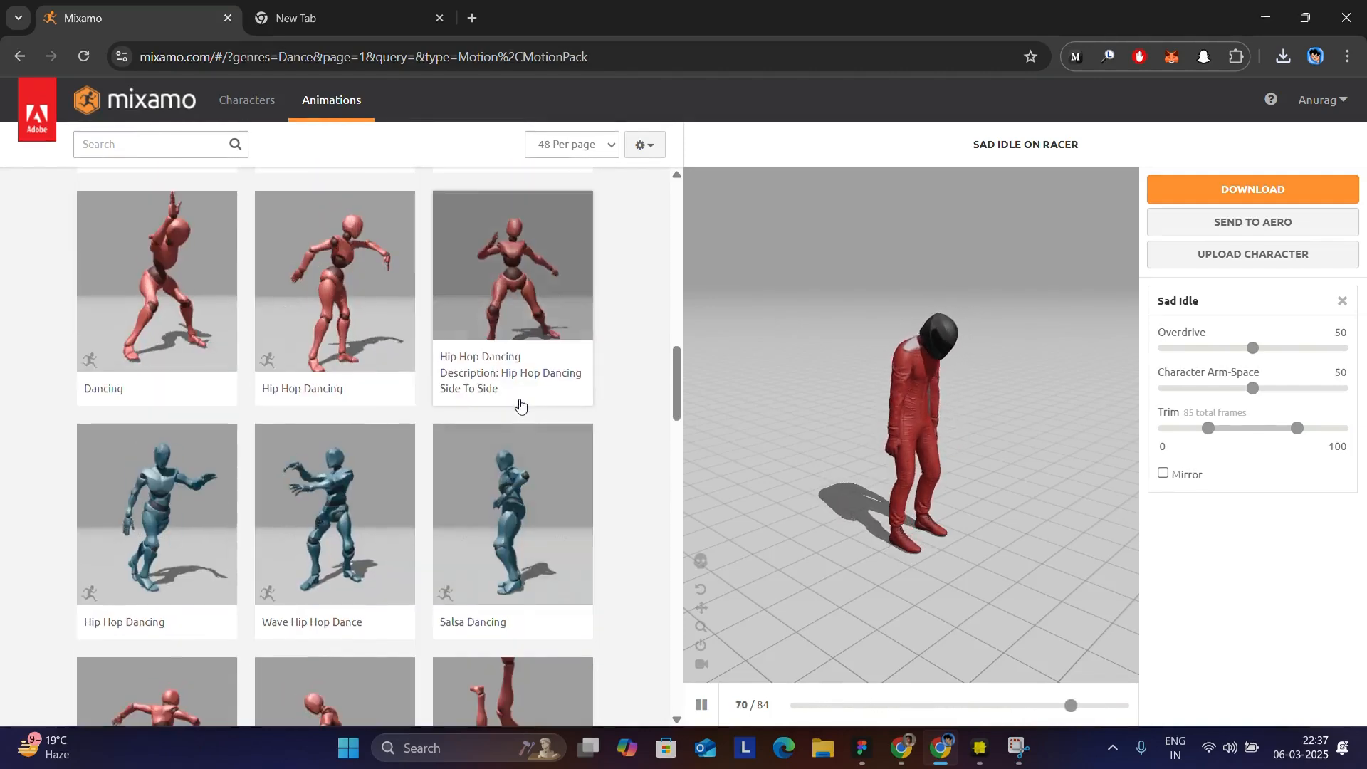
pyautogui.click(526, 263)
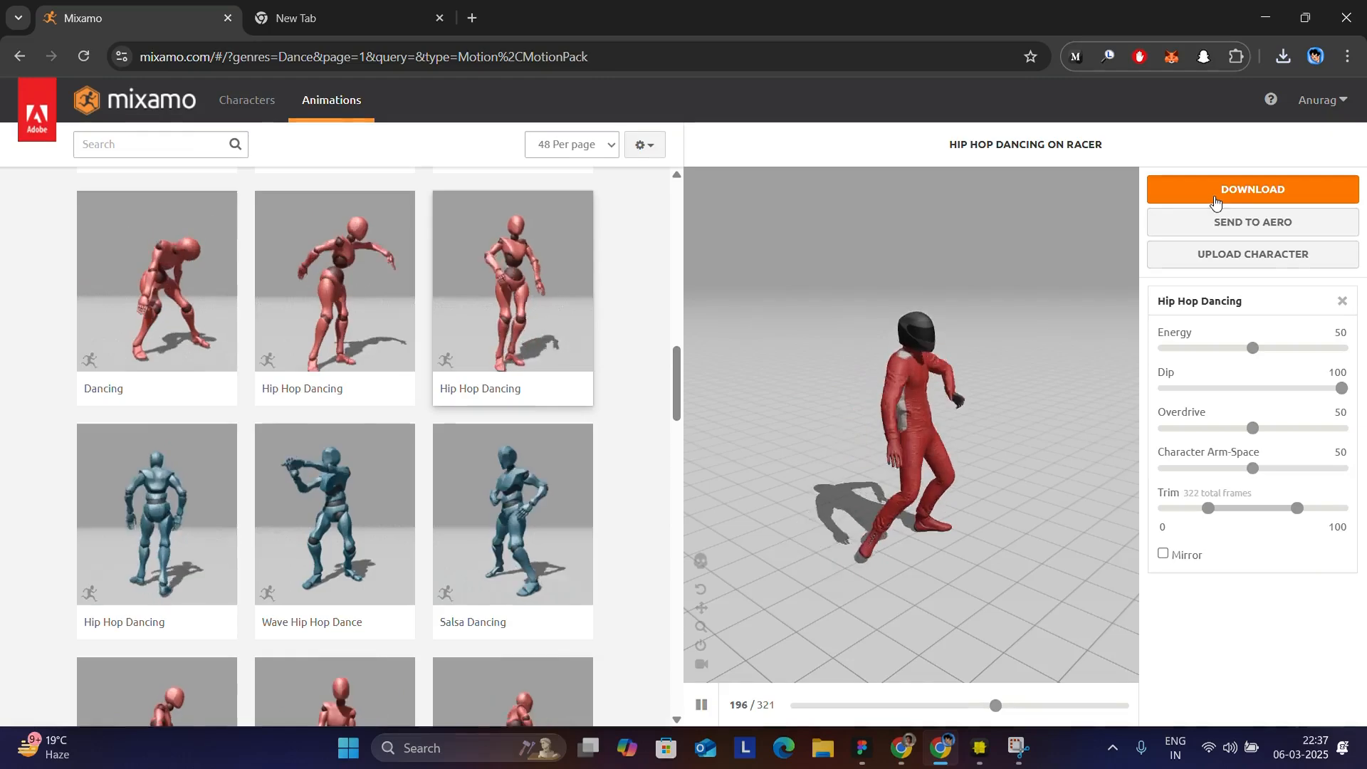
# Download the Hip Hop Dancing animation for the Racer character with the skin option set to Without Skin
pyautogui.click(1236, 201)
pyautogui.click(718, 271)
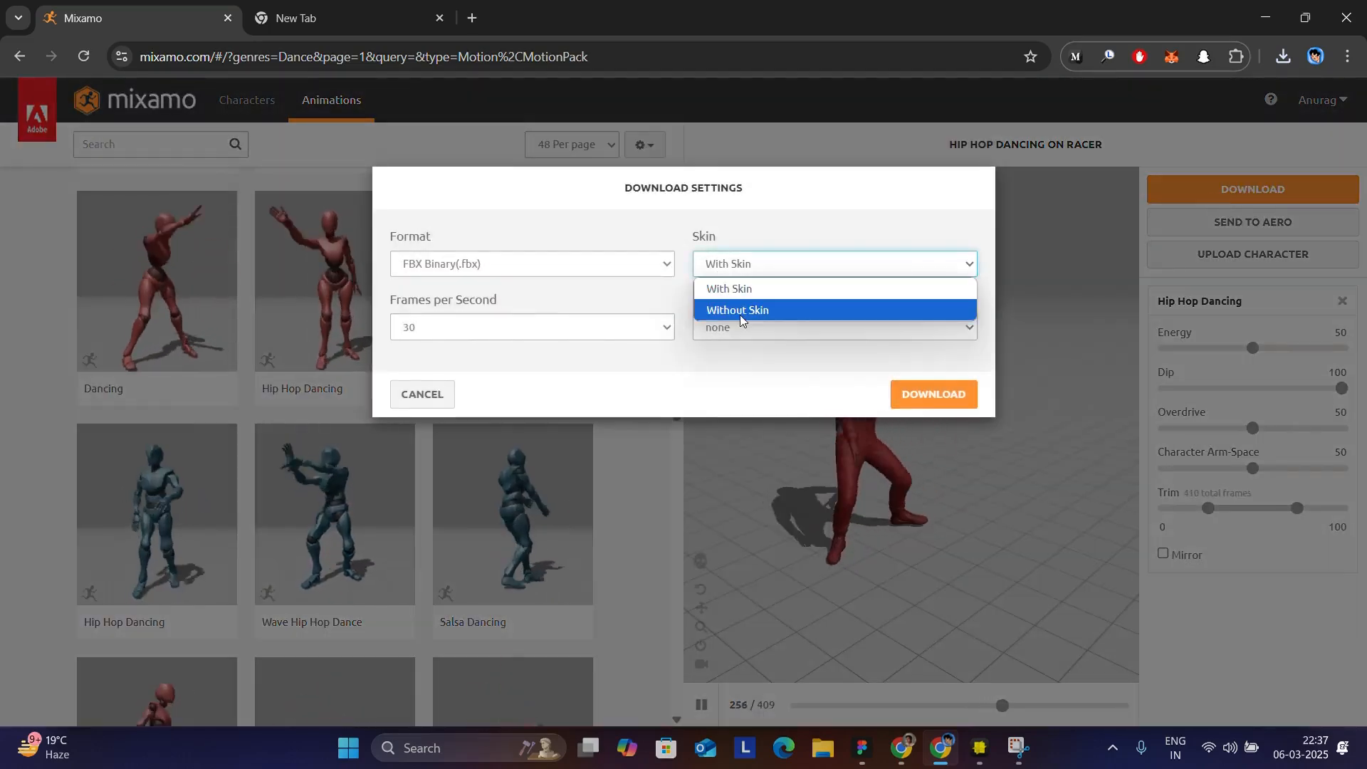
pyautogui.click(726, 304)
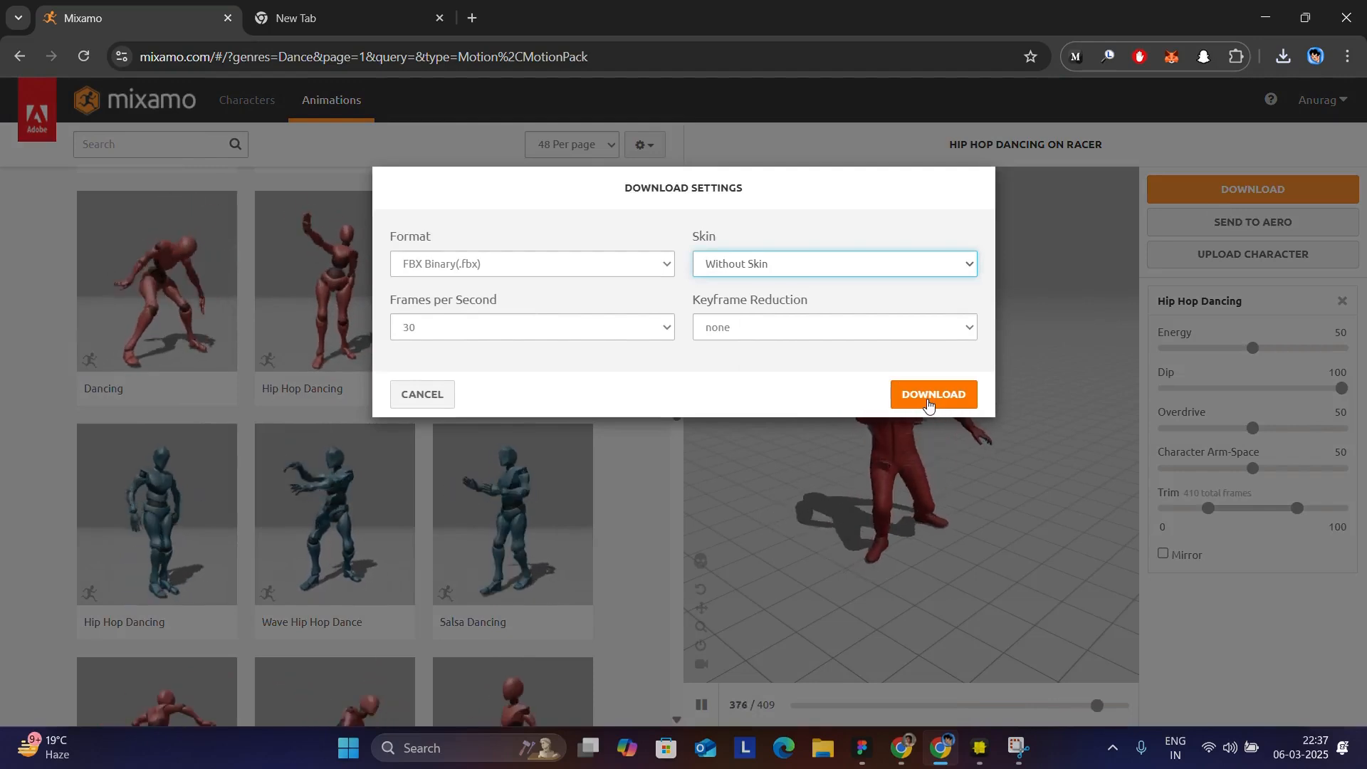
pyautogui.click(927, 399)
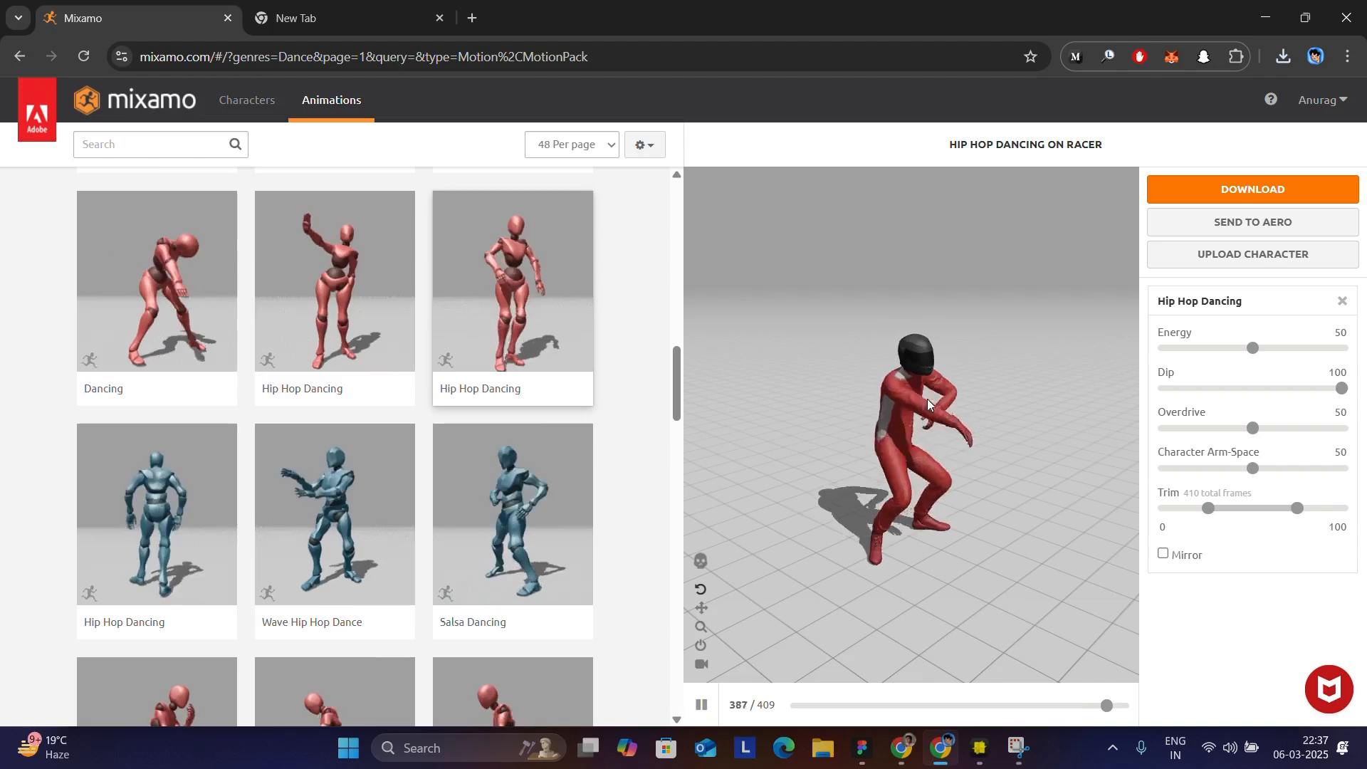
# Replace the Dance genre filter with the Combat genre
pyautogui.click(156, 148)
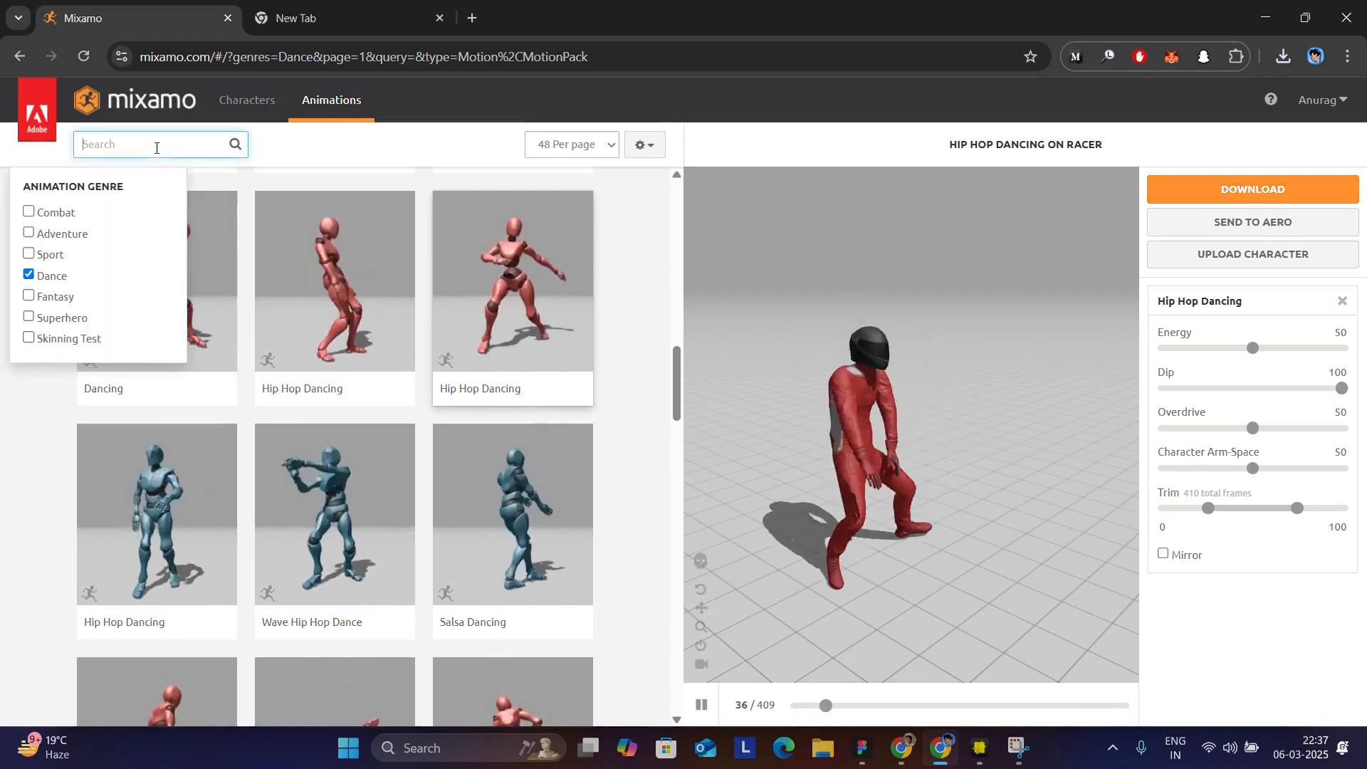
pyautogui.click(28, 275)
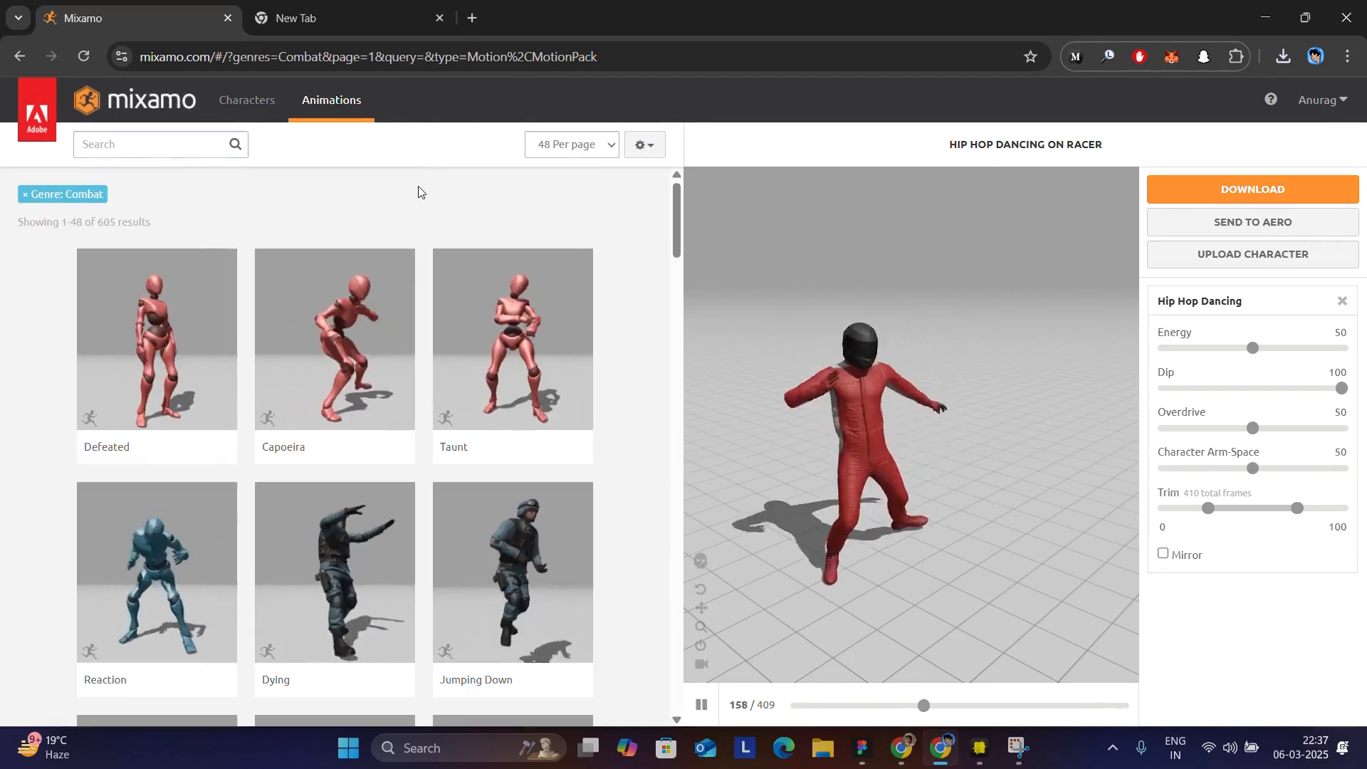
# Apply the Taunt animation to the Racer character and download it as FBX Binary without skin
pyautogui.scroll(-2, 491, 247)
pyautogui.click(539, 289)
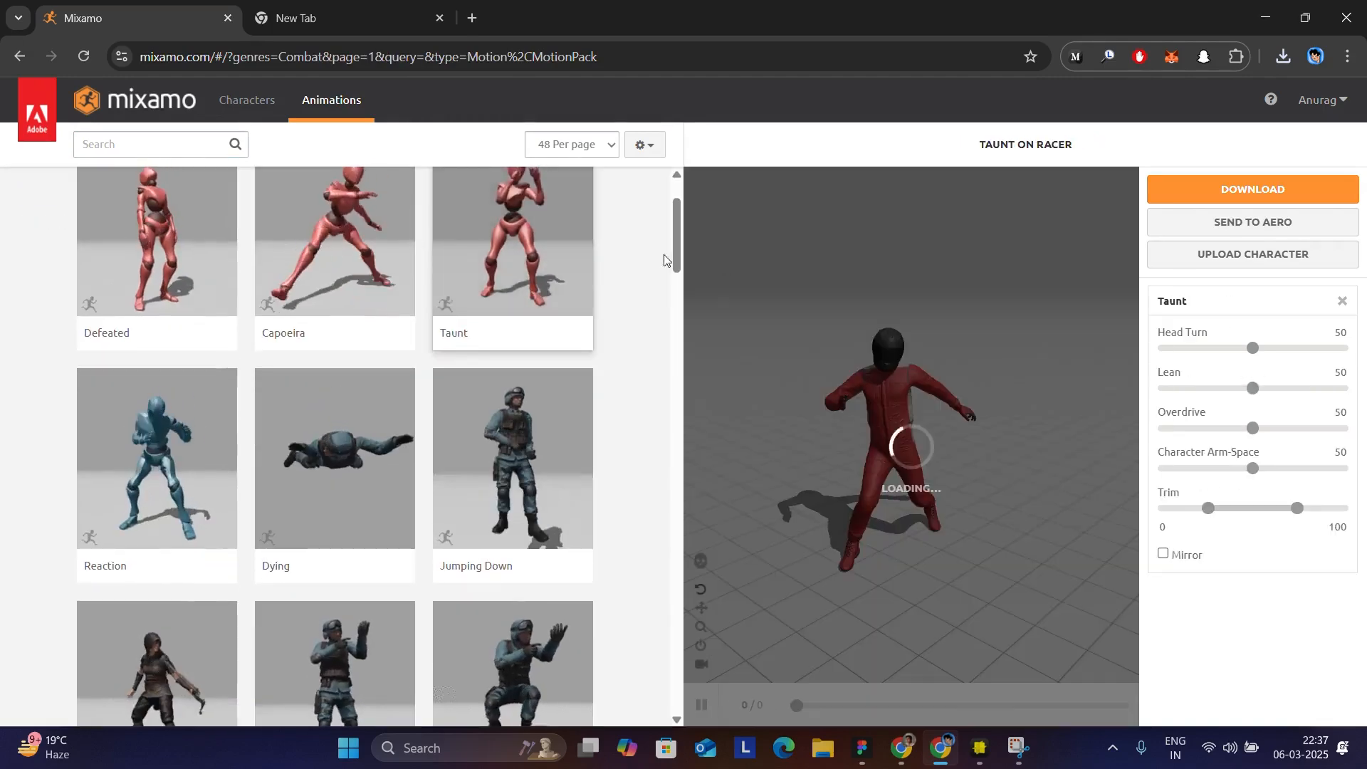
pyautogui.scroll(2, 592, 292)
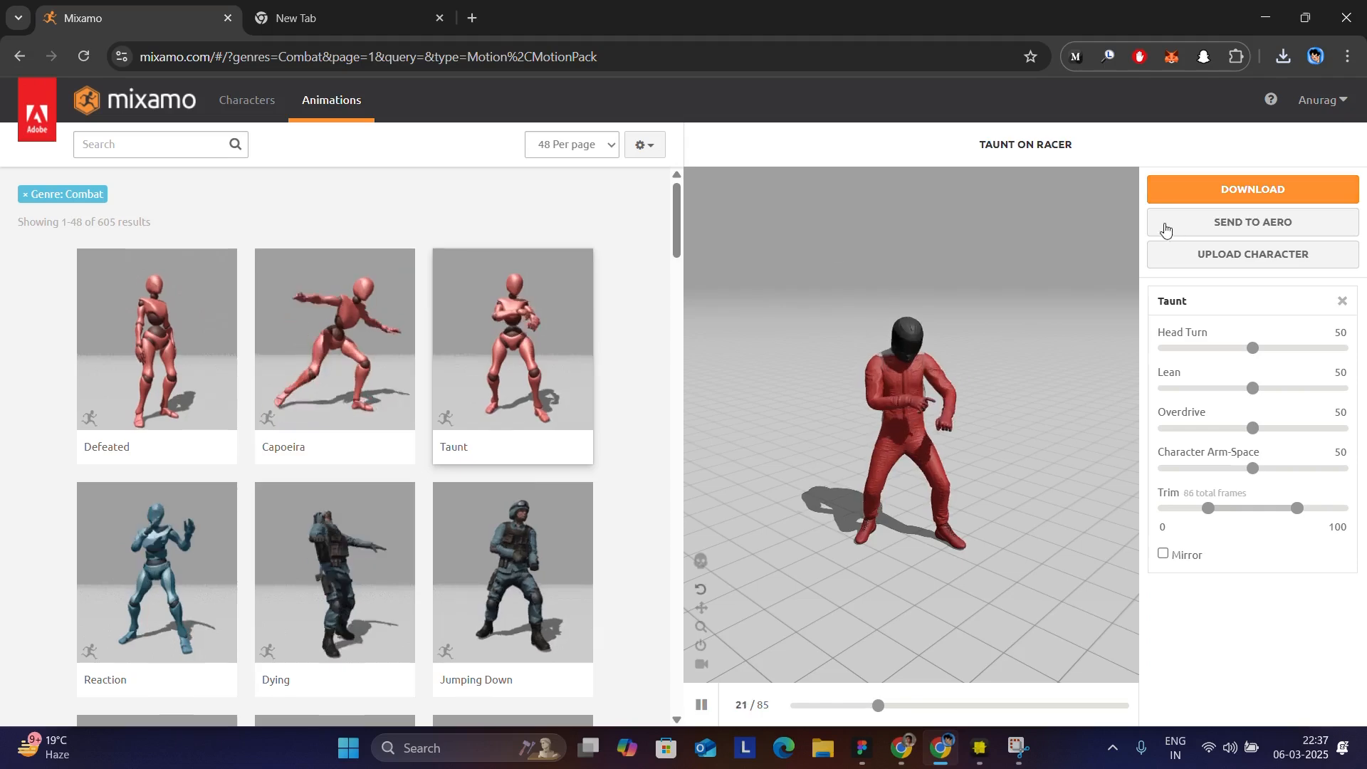
pyautogui.click(1173, 191)
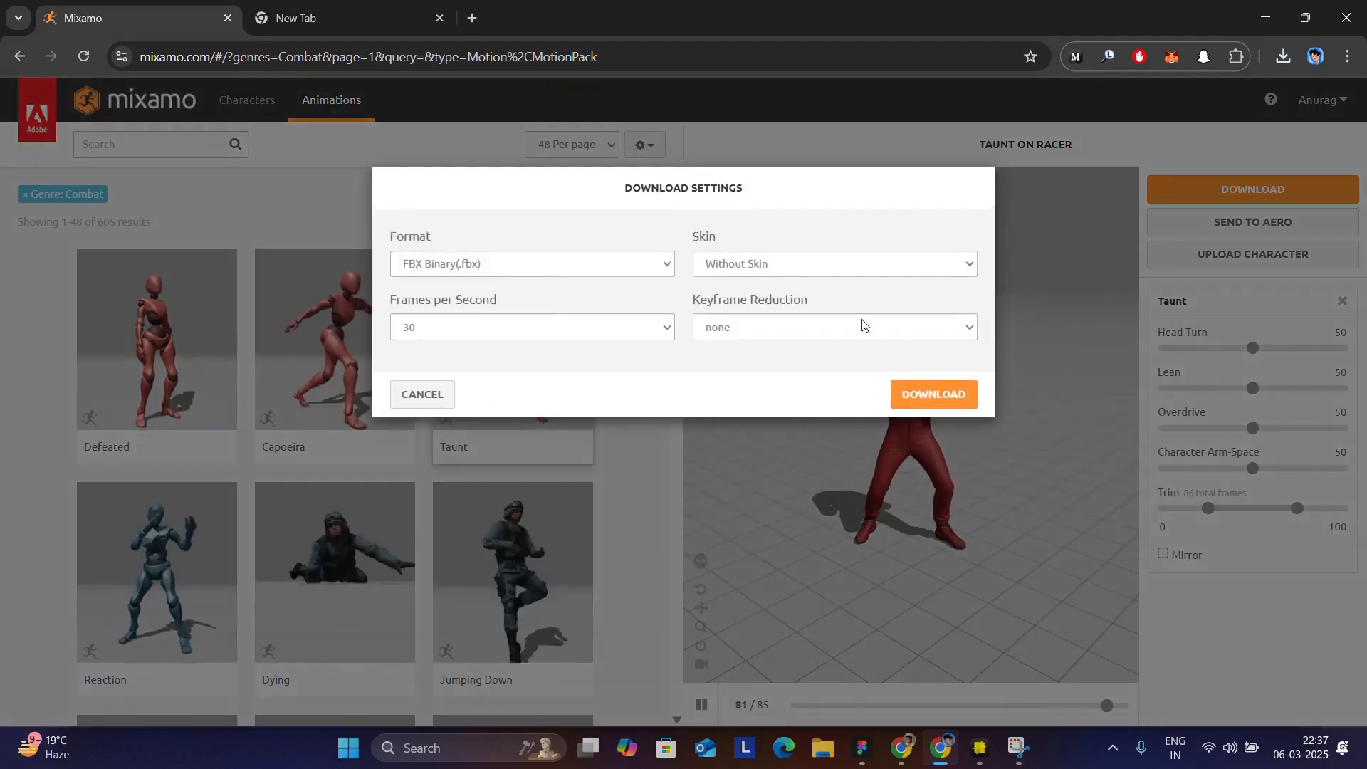
pyautogui.click(933, 396)
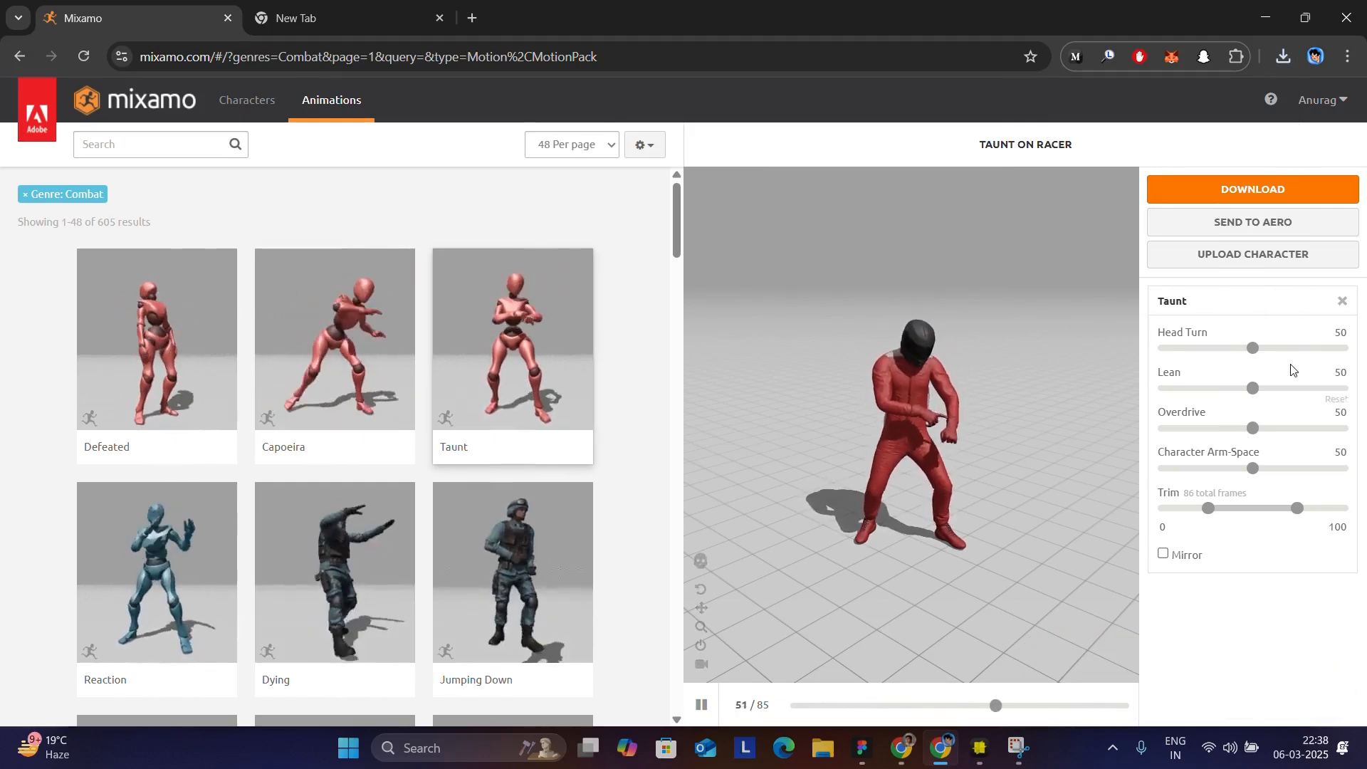
# Switch to Lens Studio and import the Taunt, Hip Hop Dancing (4) and Sad Idle FBX files from Downloads with the default importer settings
pyautogui.click(979, 748)
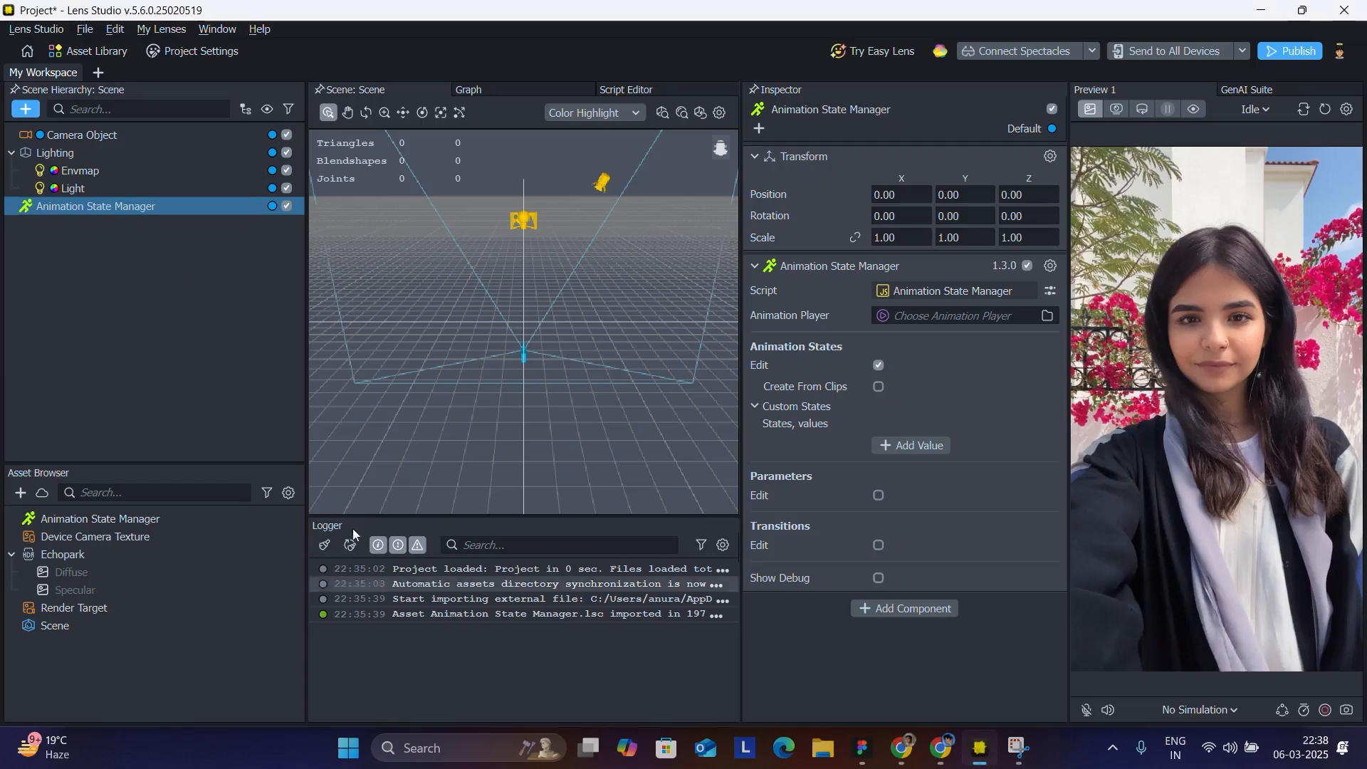
pyautogui.click(20, 493)
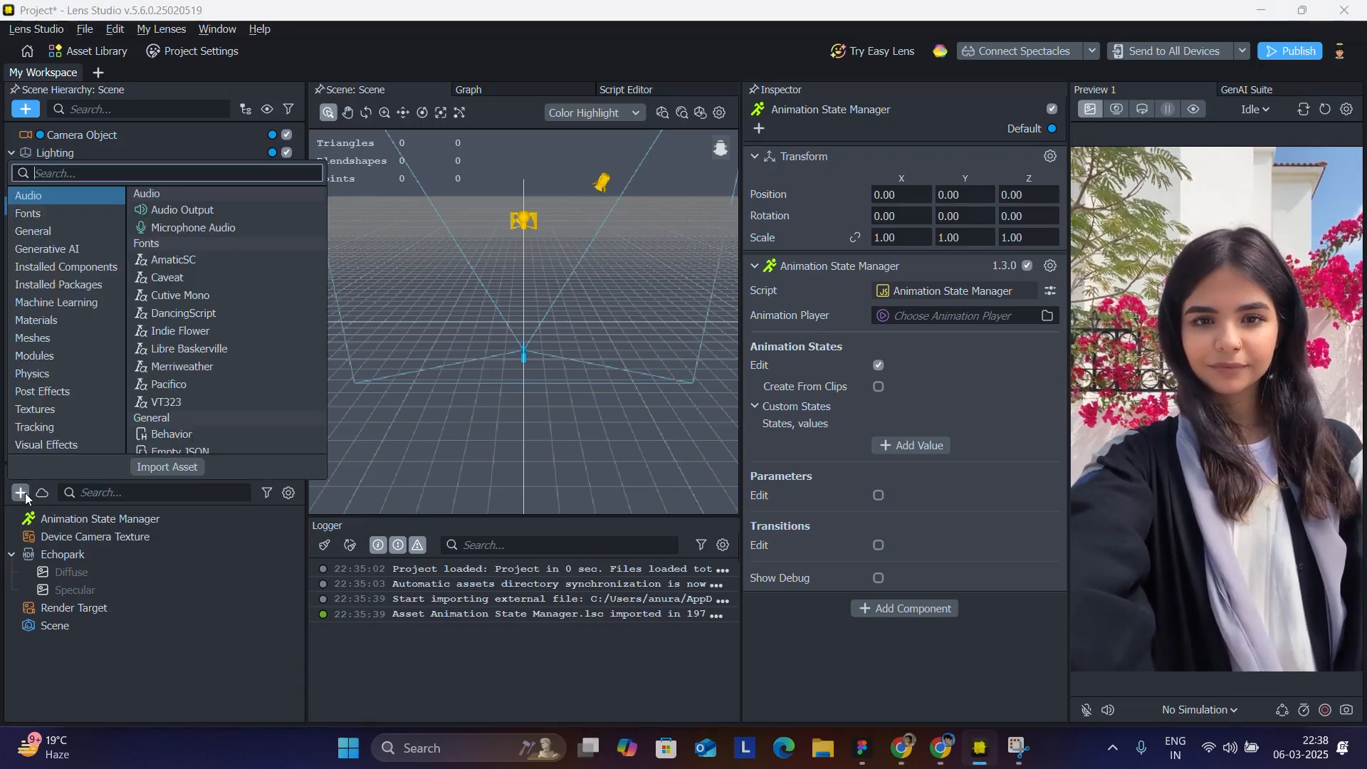
pyautogui.click(178, 472)
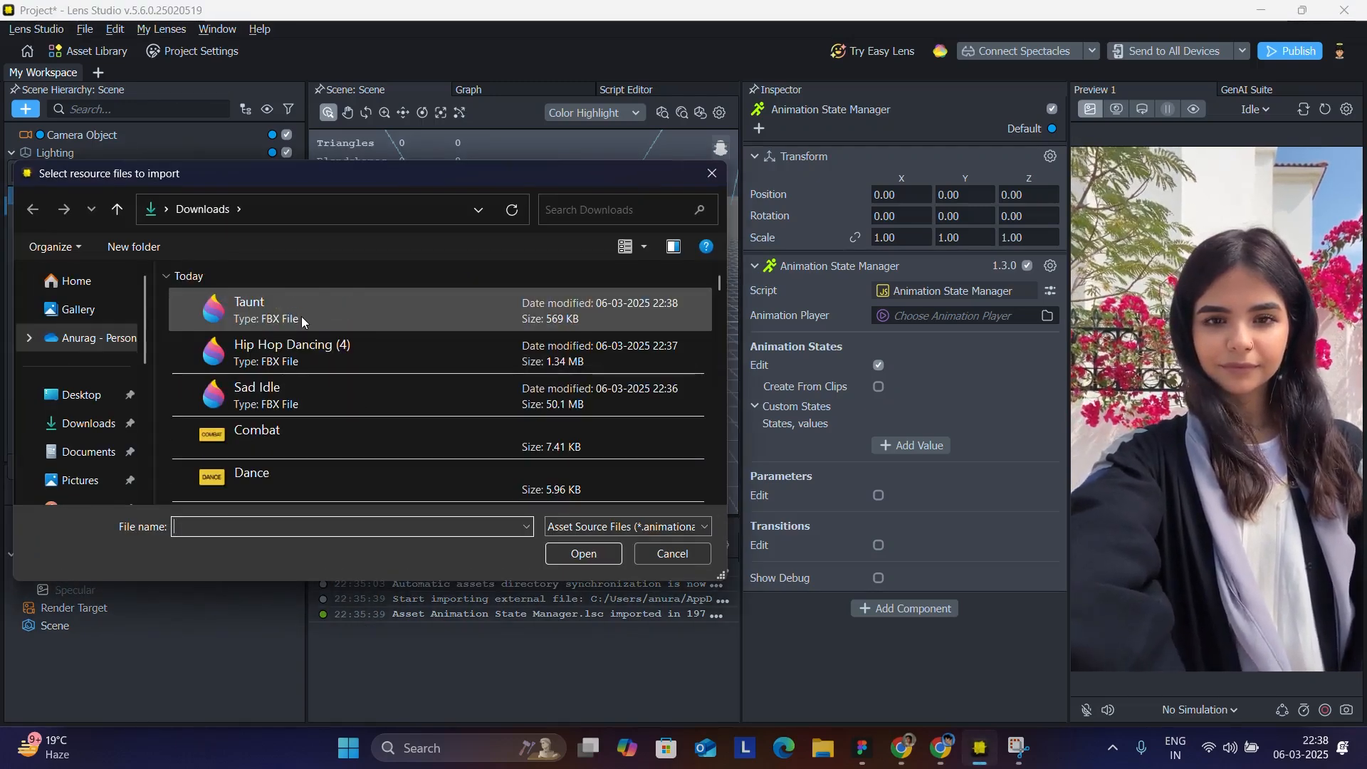
pyautogui.click(301, 316)
pyautogui.keyDown('shift'); pyautogui.click(292, 380); pyautogui.keyUp('shift')
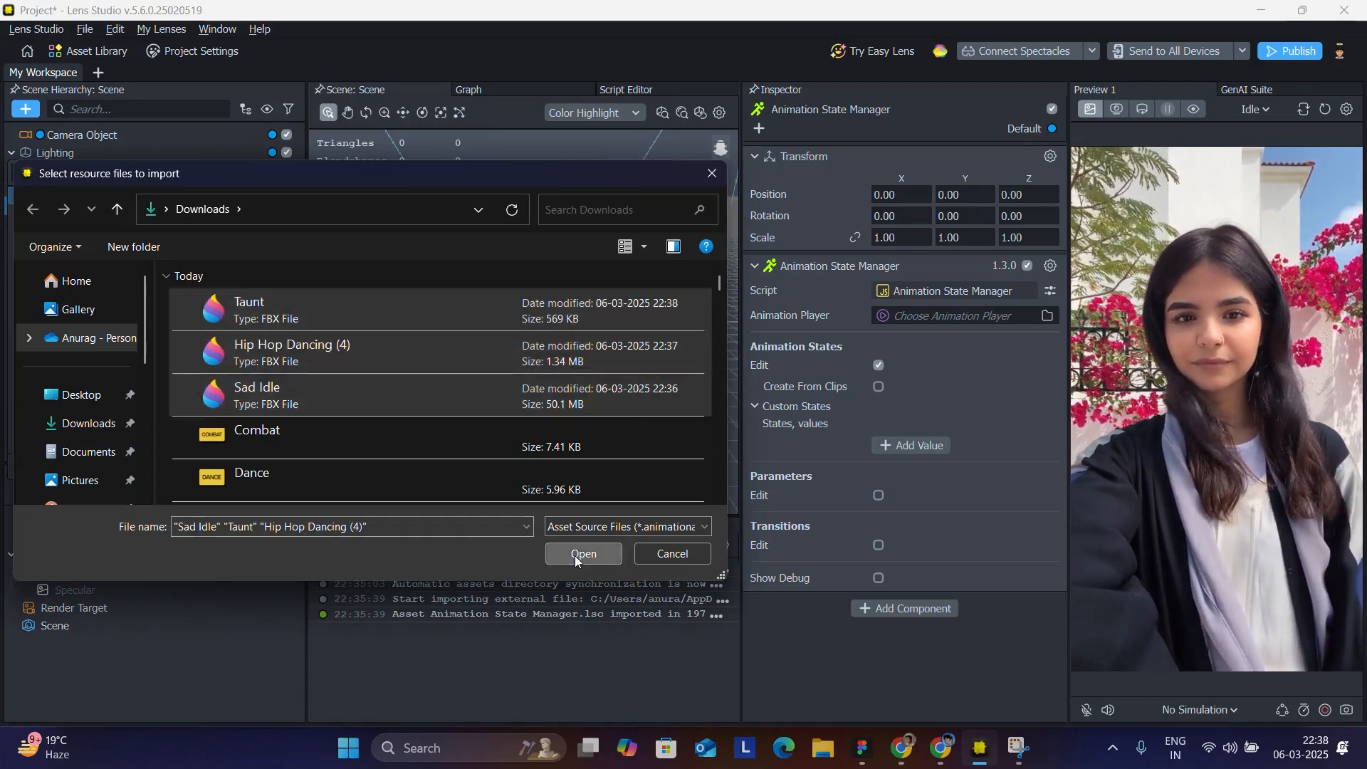
pyautogui.click(584, 554)
pyautogui.click(829, 516)
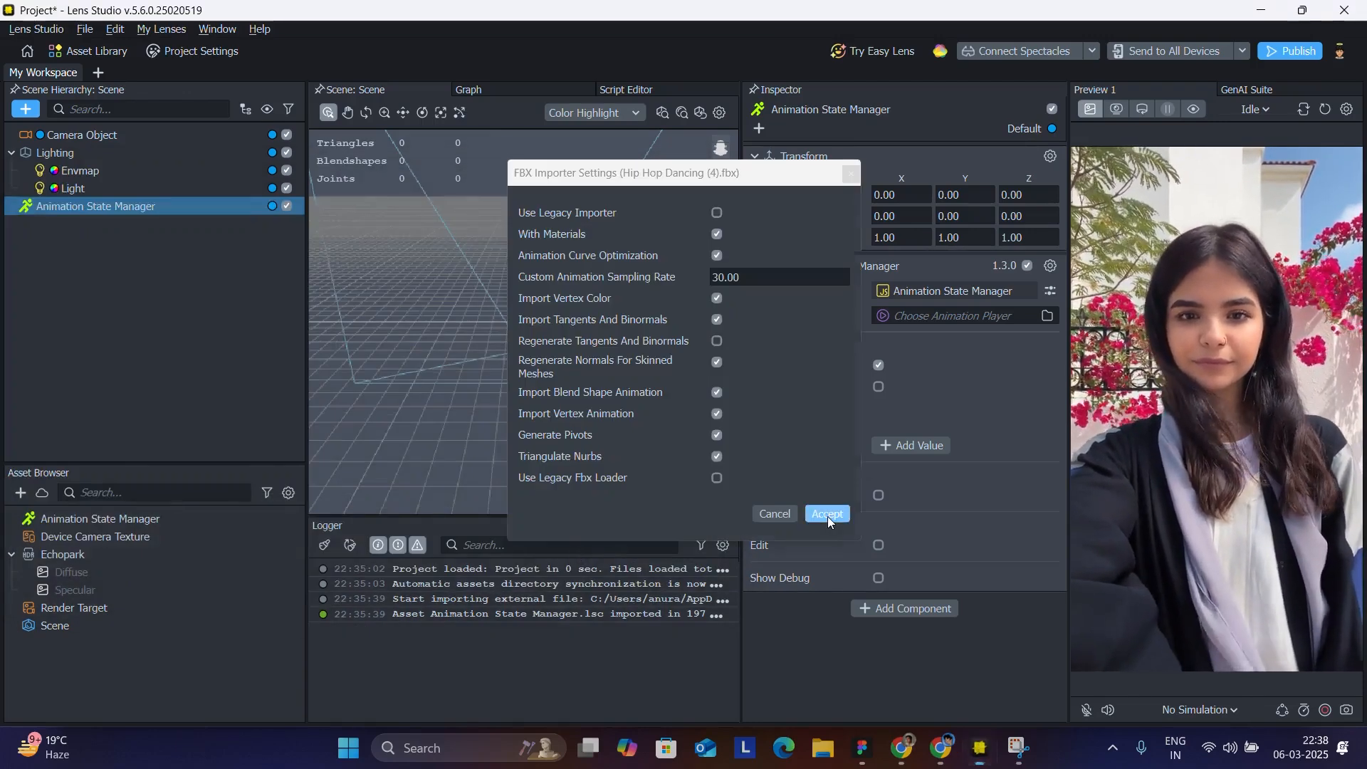
pyautogui.click(828, 515)
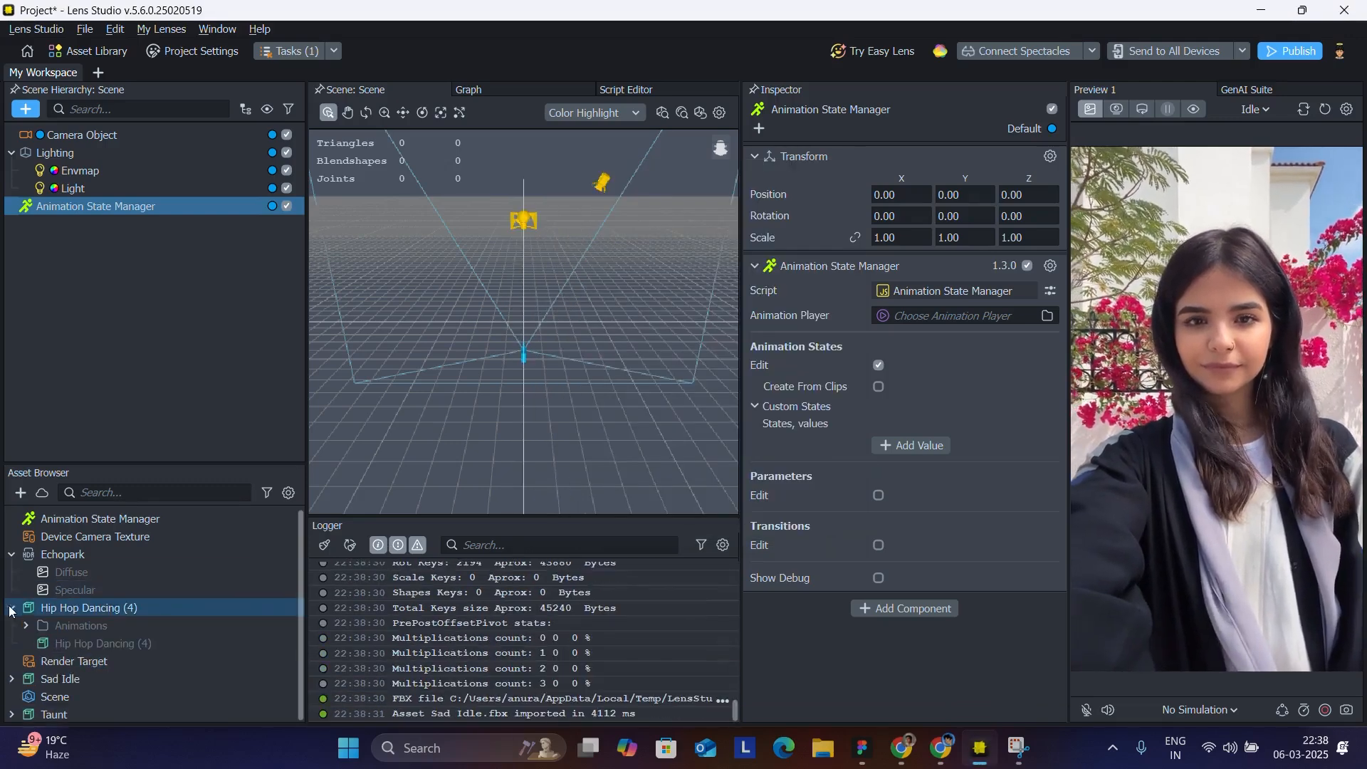
# Unpack the imported Hip Hop Dancing (4), Sad Idle and Taunt assets into folders
pyautogui.rightClick(54, 608)
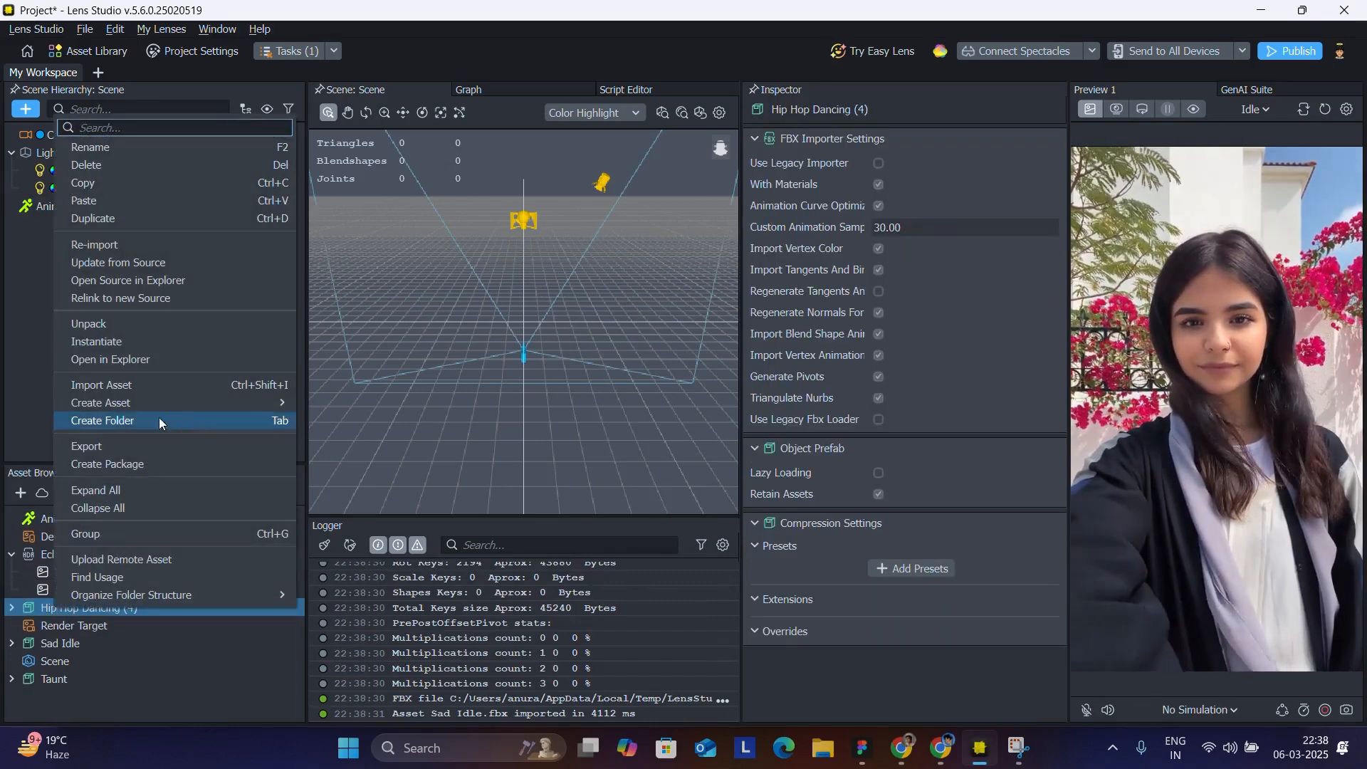
pyautogui.click(100, 324)
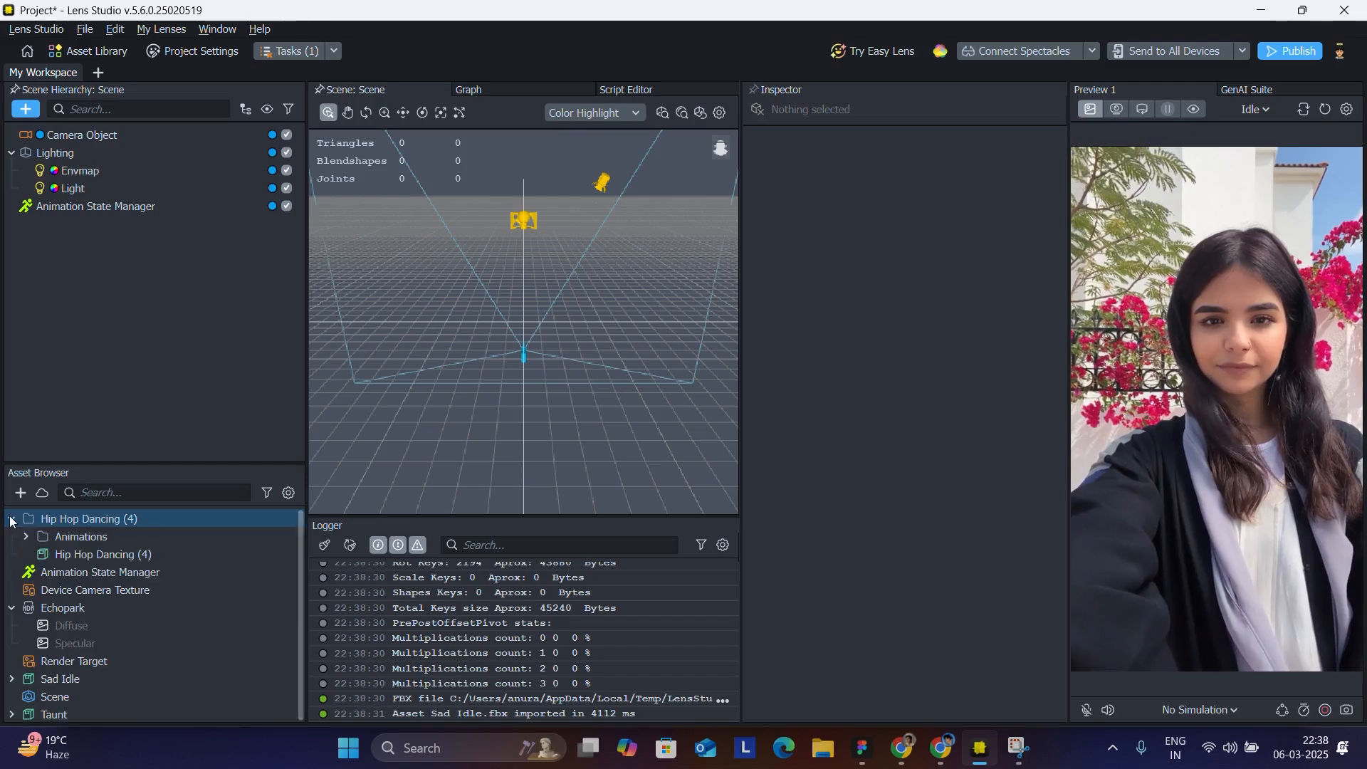
pyautogui.click(53, 642)
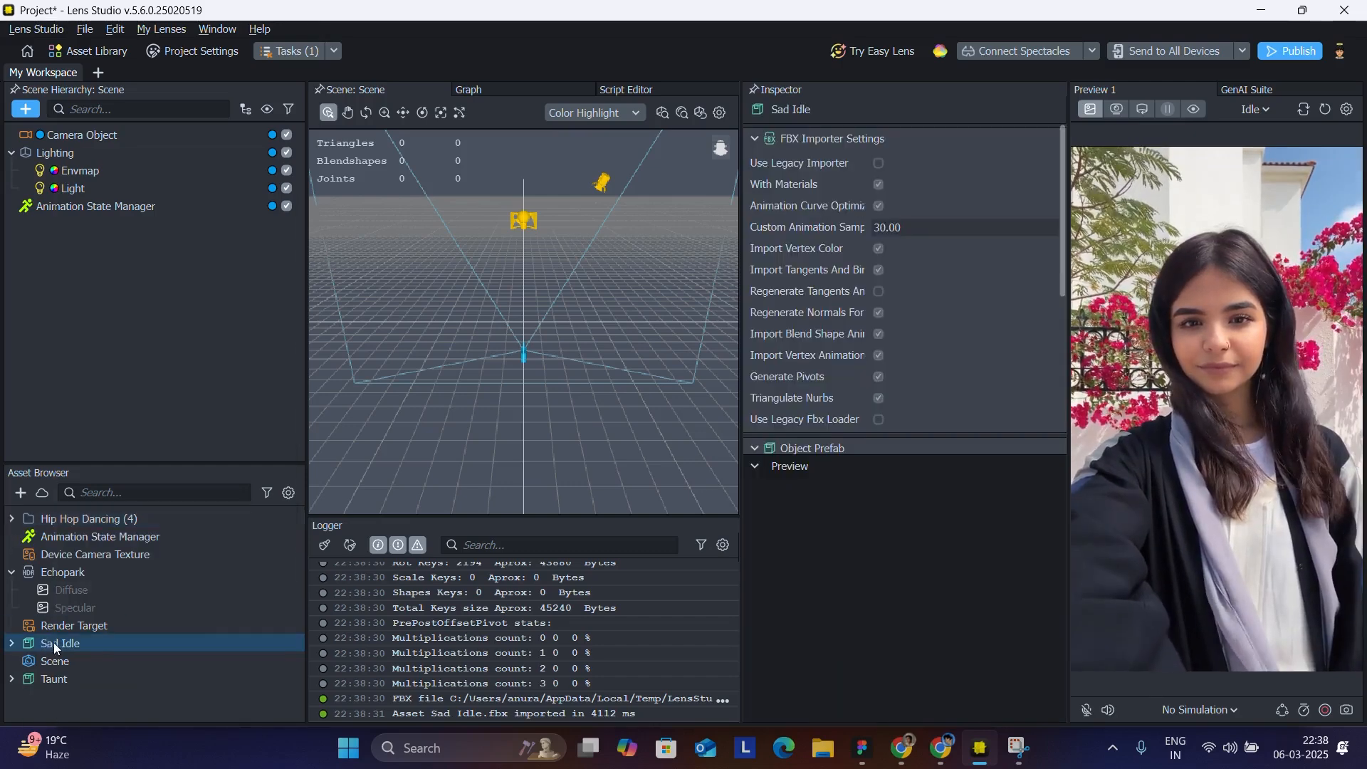
pyautogui.rightClick(53, 642)
pyautogui.click(83, 363)
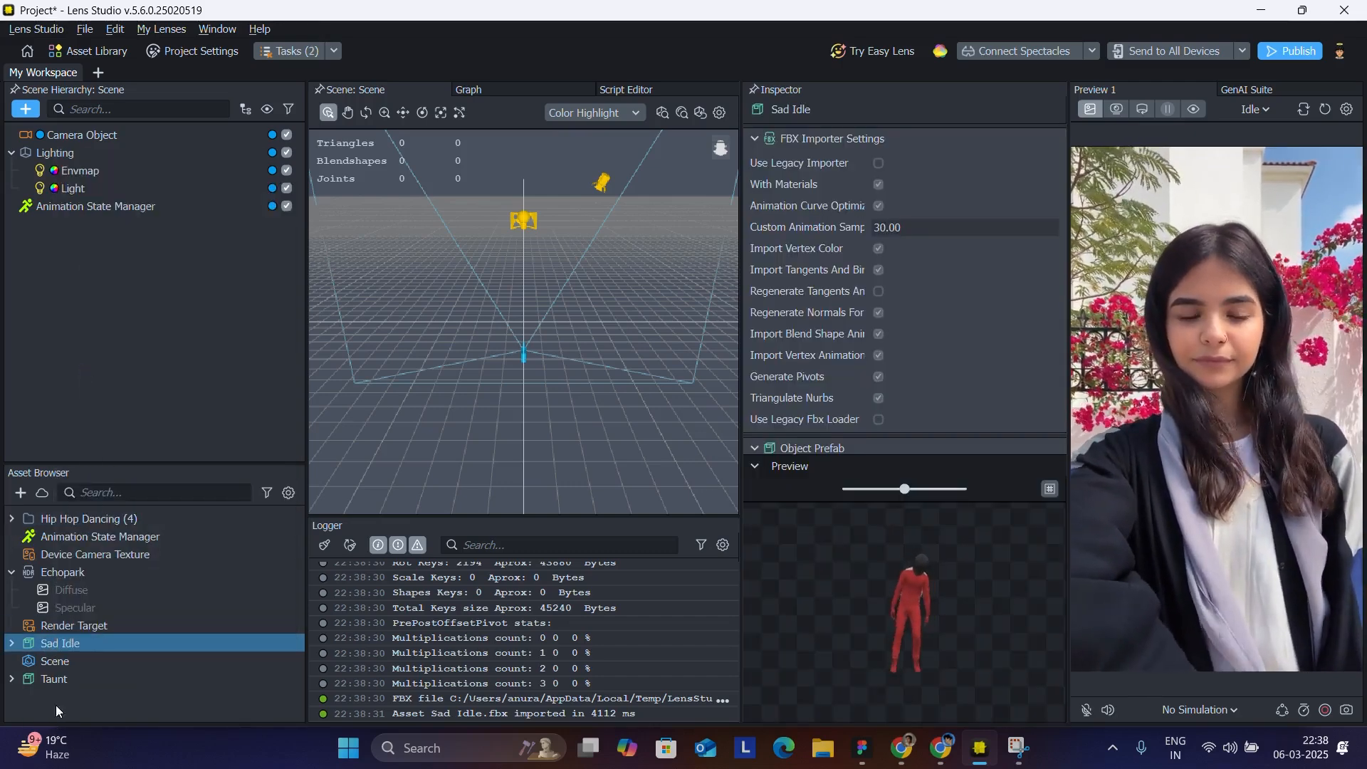
pyautogui.click(50, 682)
pyautogui.rightClick(54, 680)
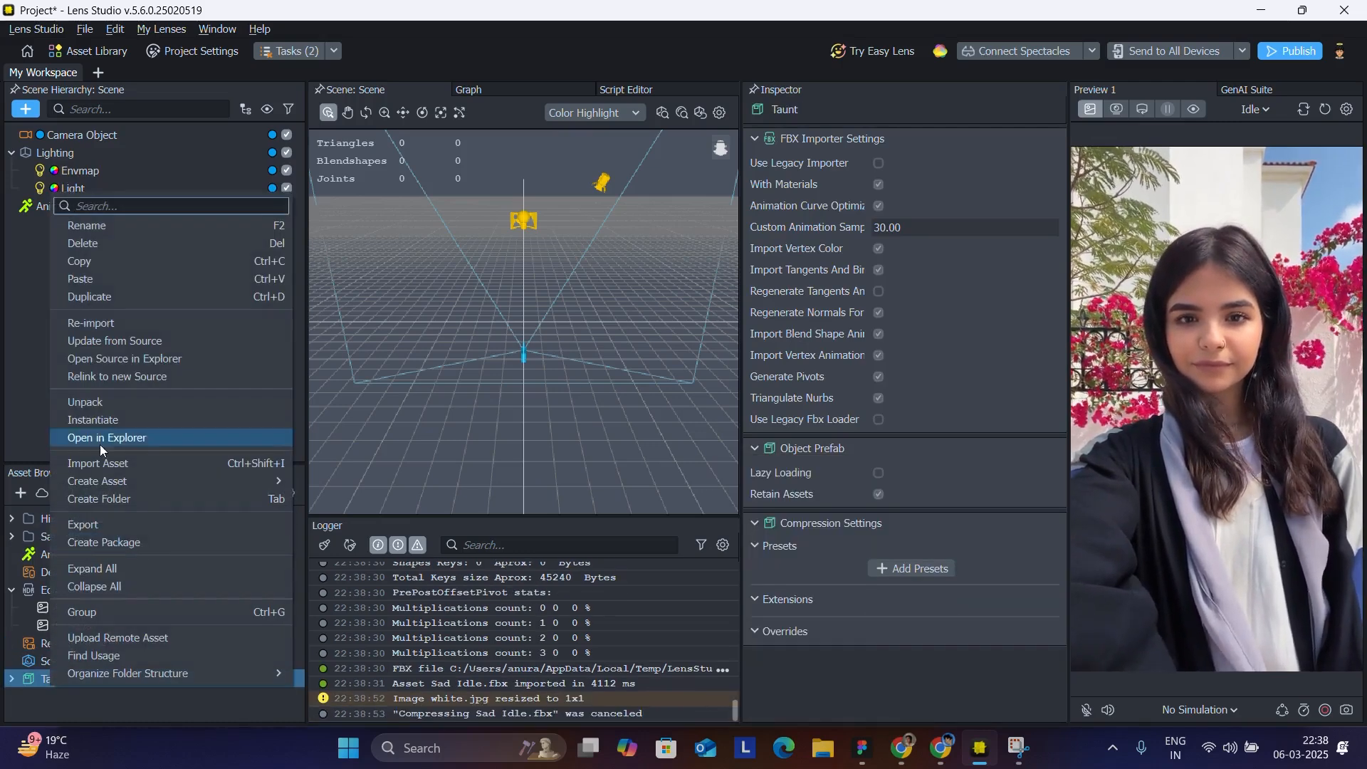
pyautogui.click(104, 396)
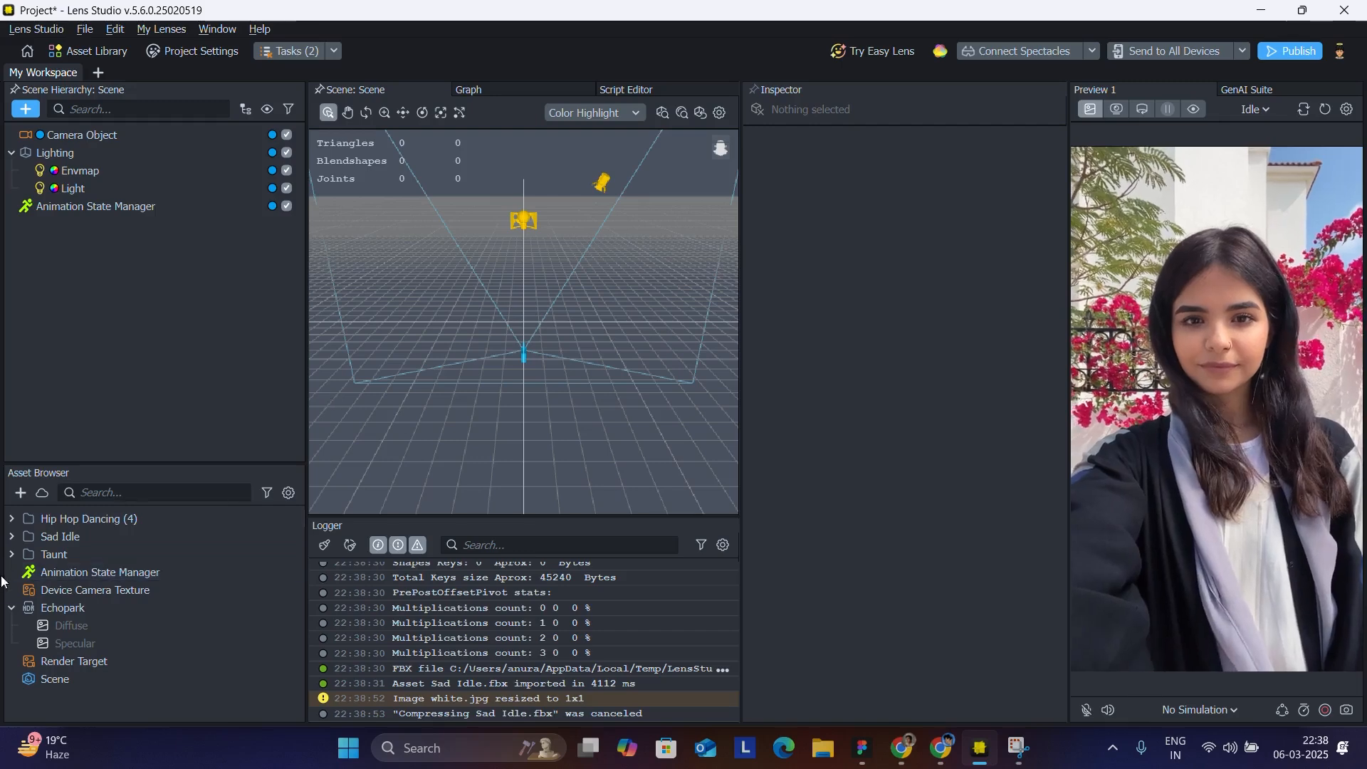
pyautogui.click(61, 539)
pyautogui.click(82, 552)
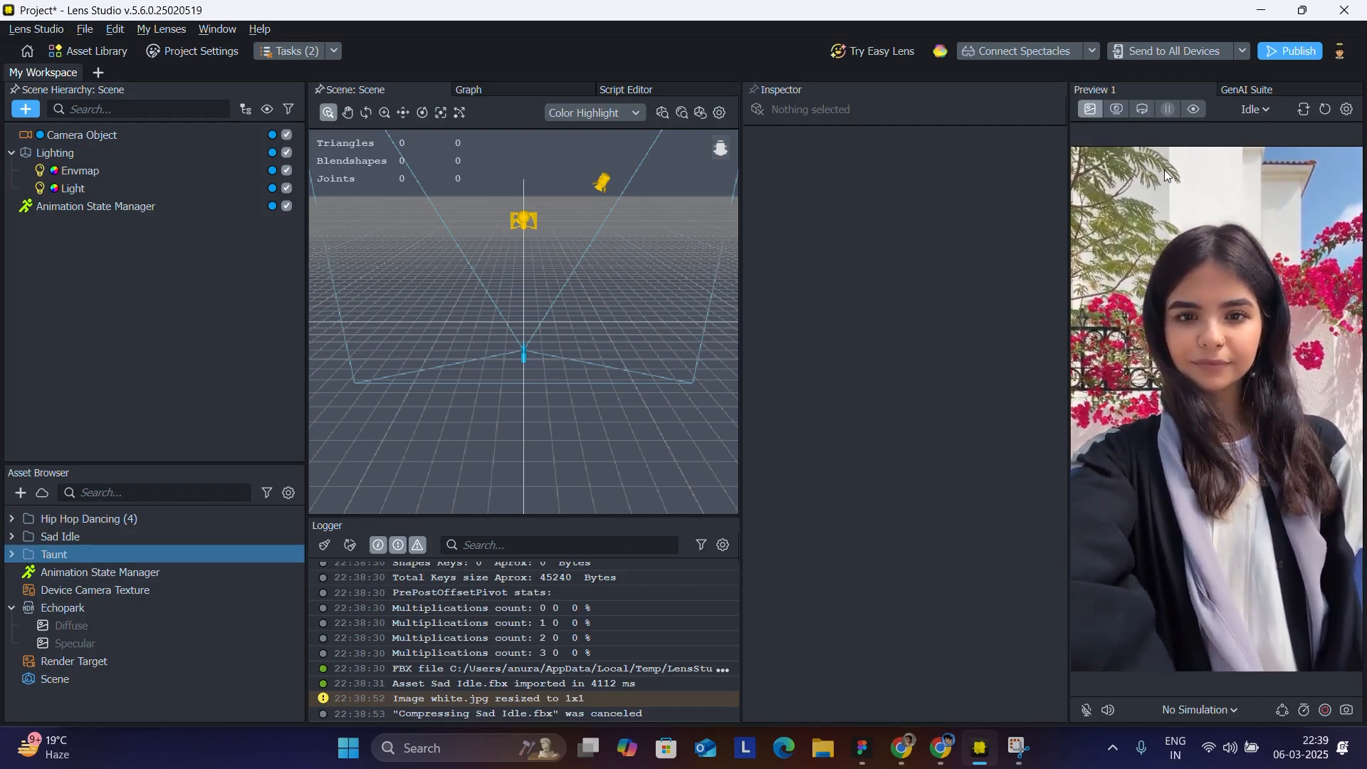
# Switch the preview to the back camera, and find and import "World Object Controller" from the Asset Library
pyautogui.click(1298, 115)
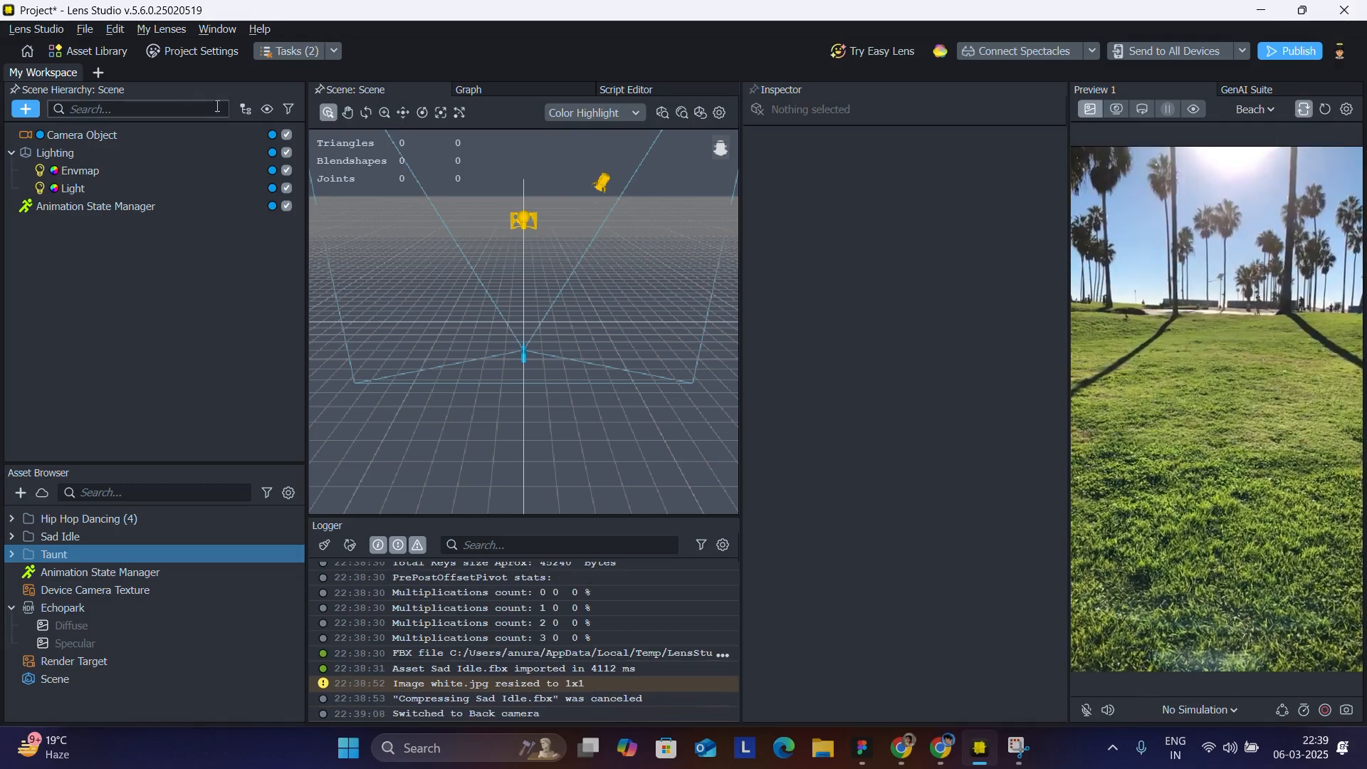
pyautogui.click(81, 51)
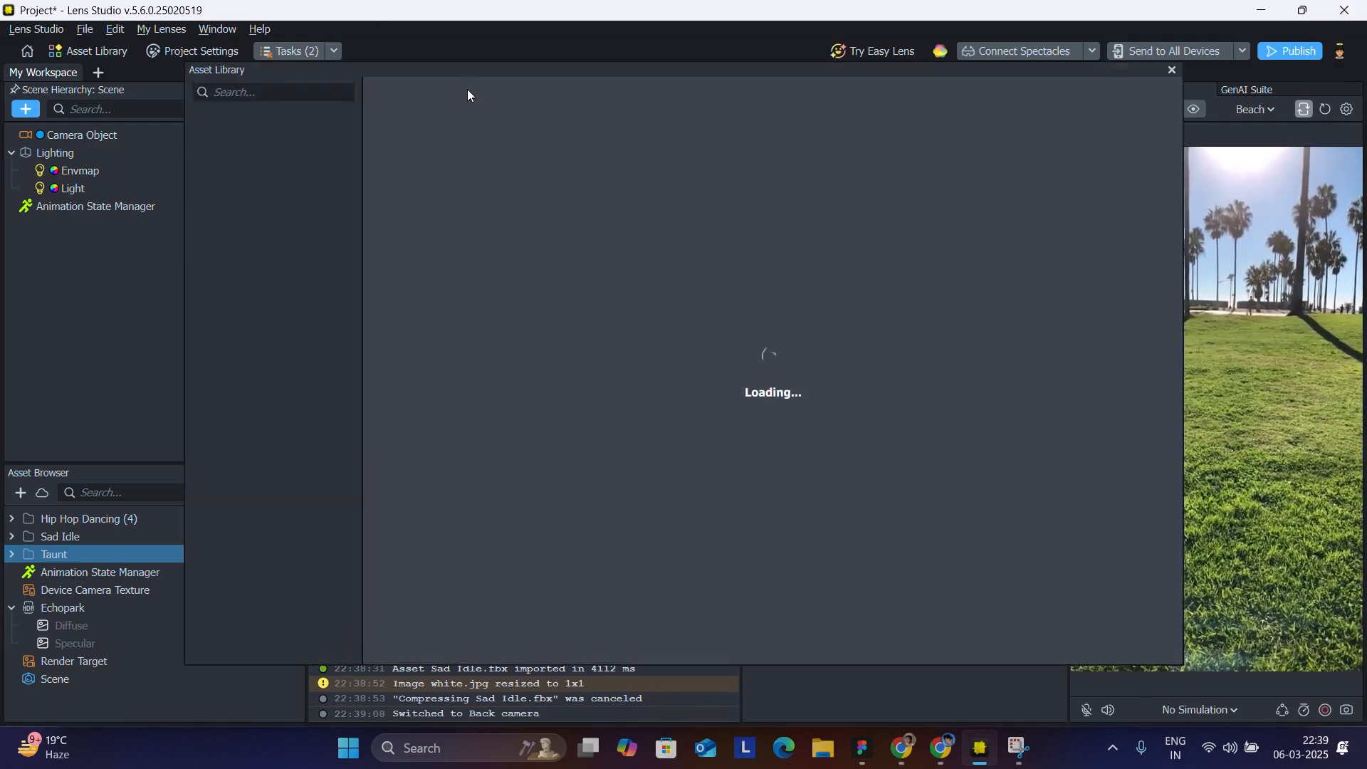
pyautogui.click(254, 93)
pyautogui.write('wo')
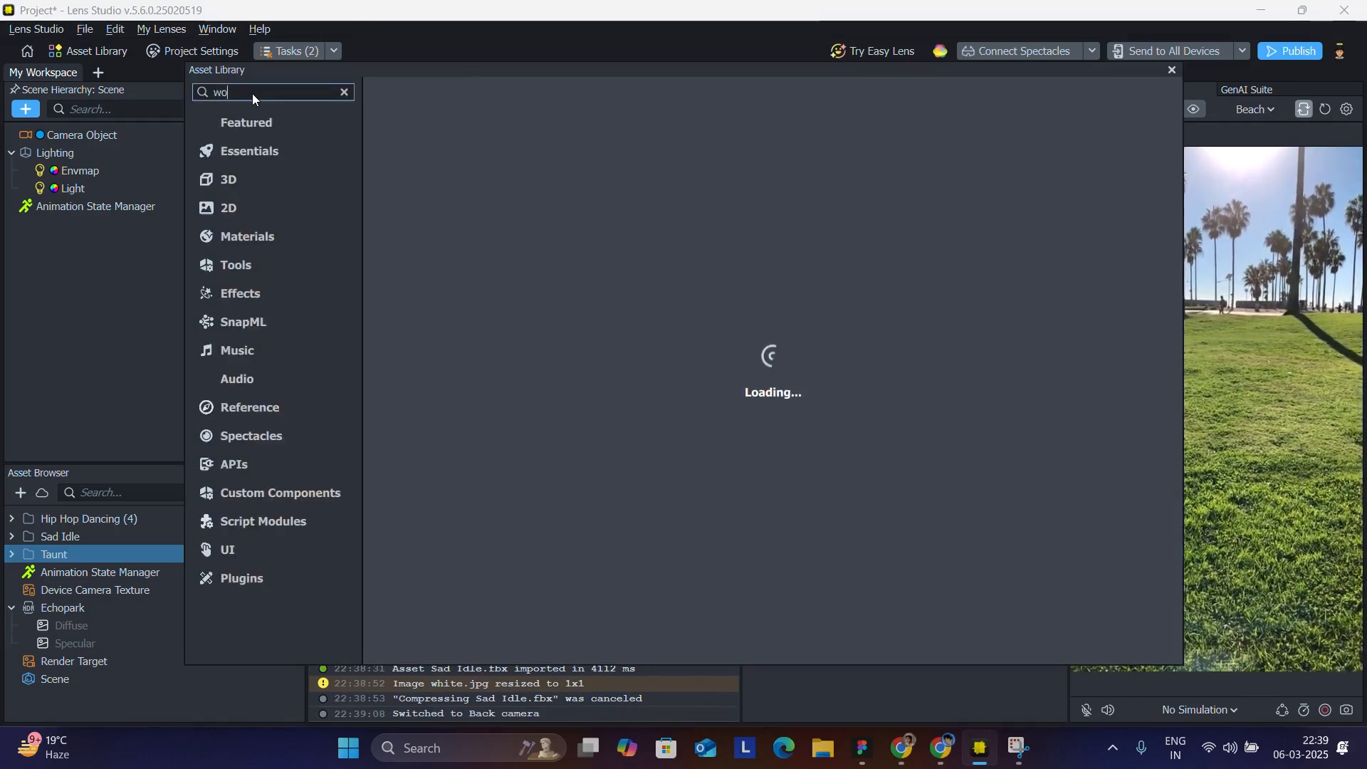
pyautogui.write('rld o')
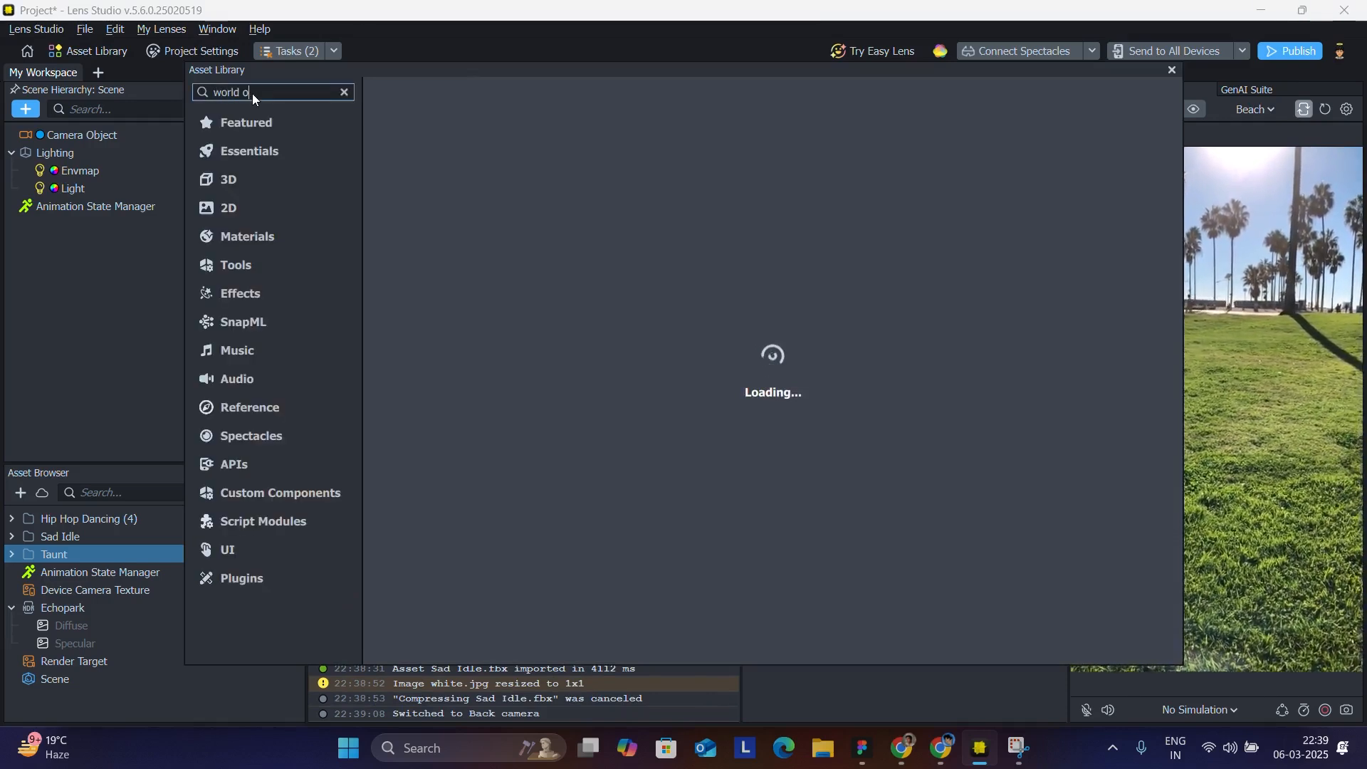
pyautogui.write('bject c')
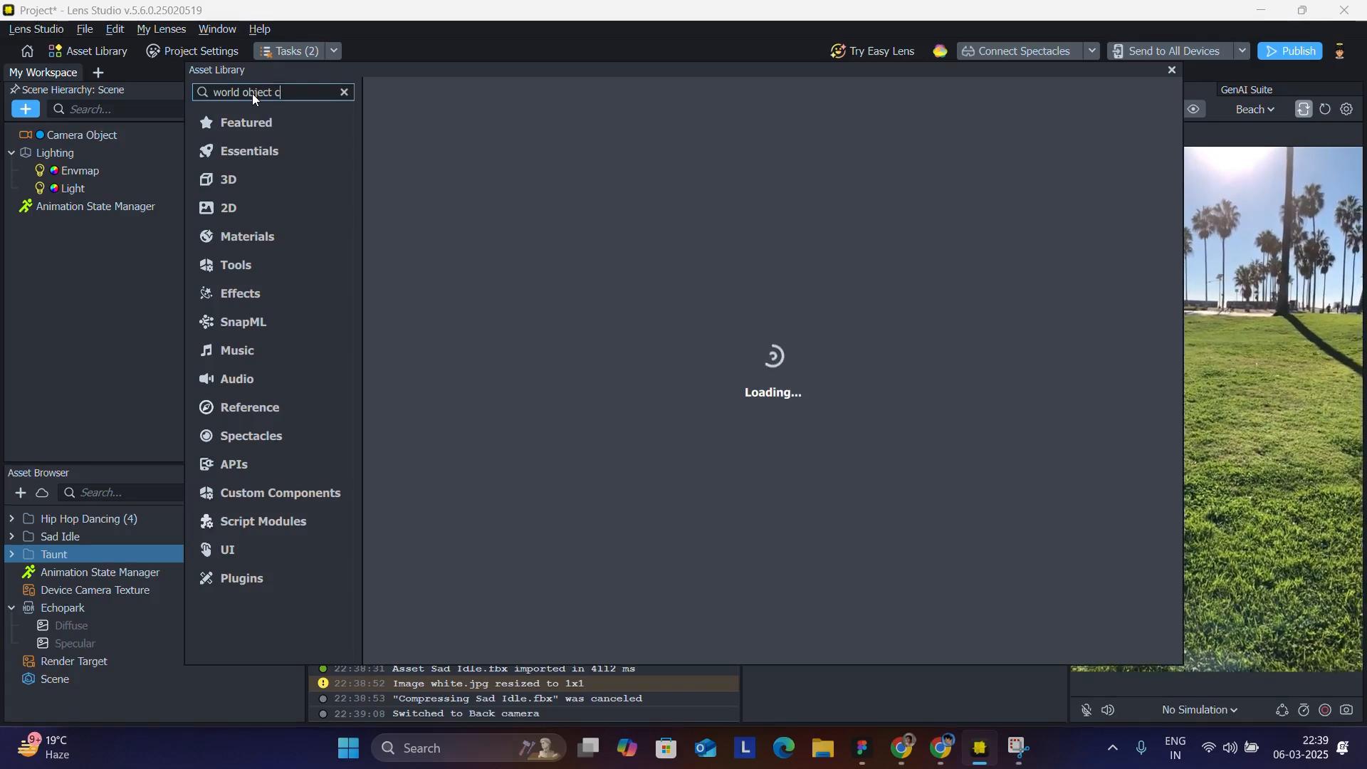
pyautogui.write('ontroler')
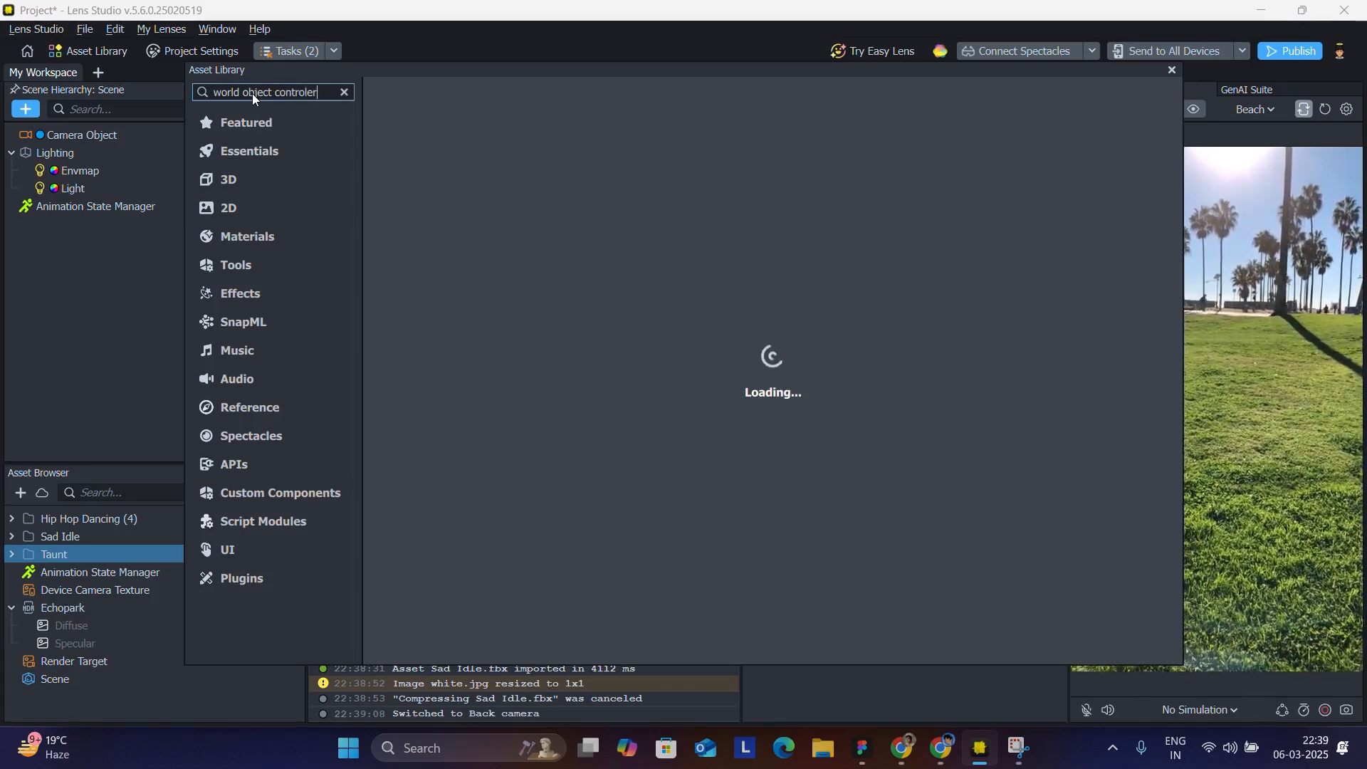
pyautogui.press('BackSpace')
pyautogui.press('BackSpace')
pyautogui.write('ler')
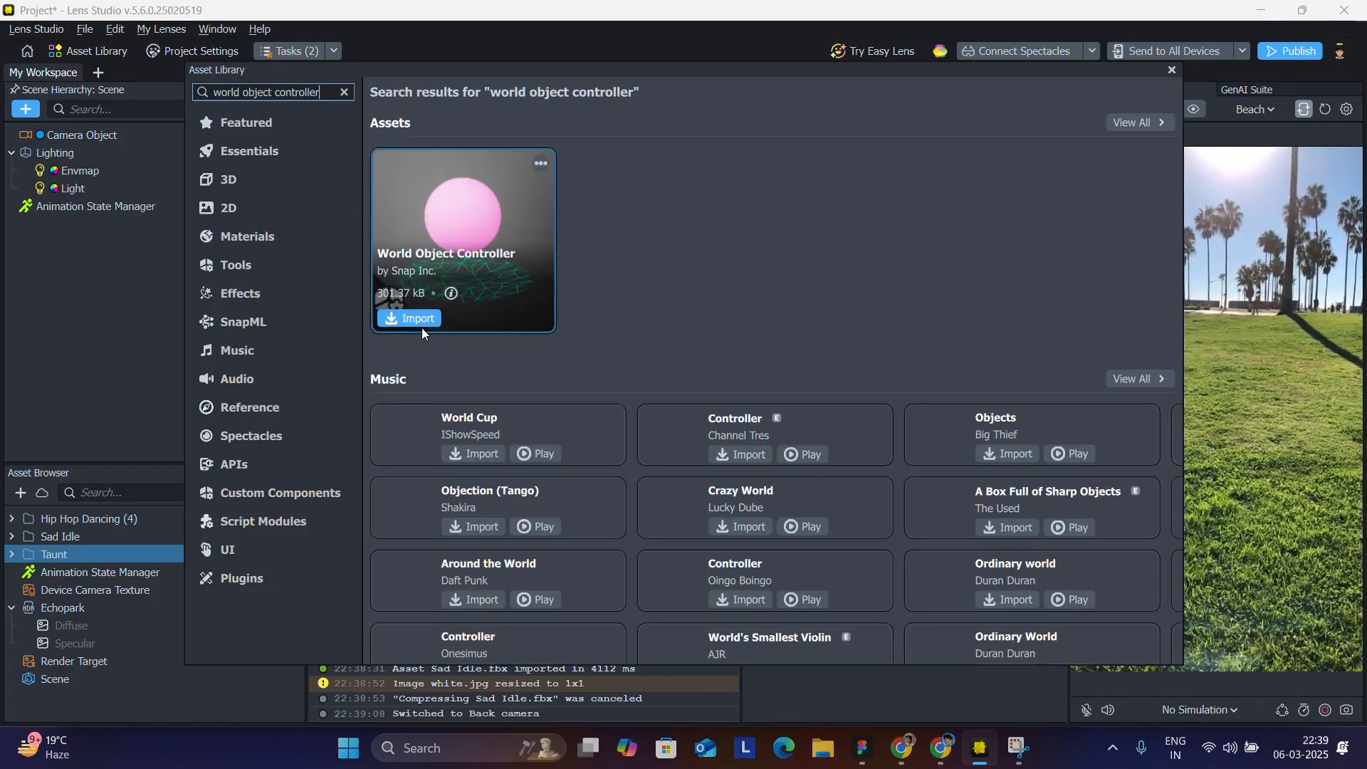
pyautogui.click(409, 320)
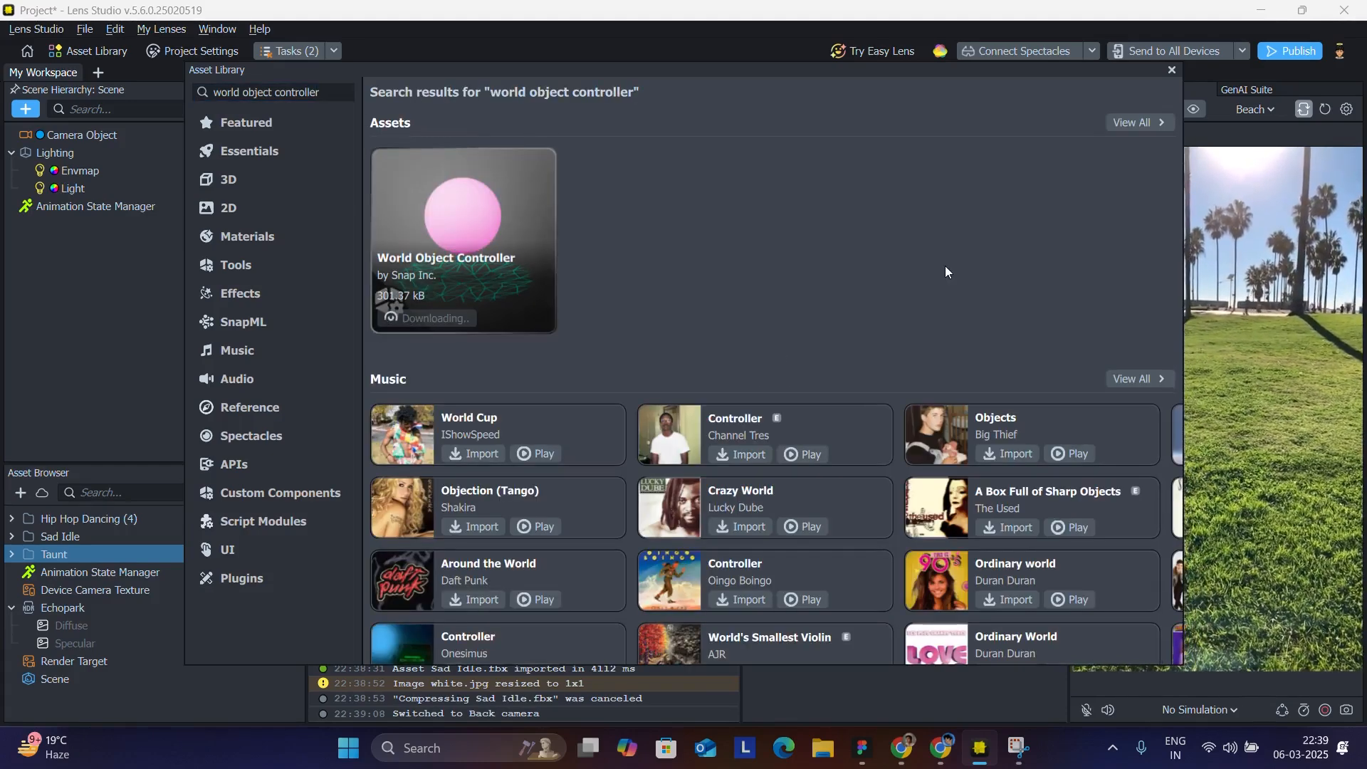
pyautogui.click(1173, 71)
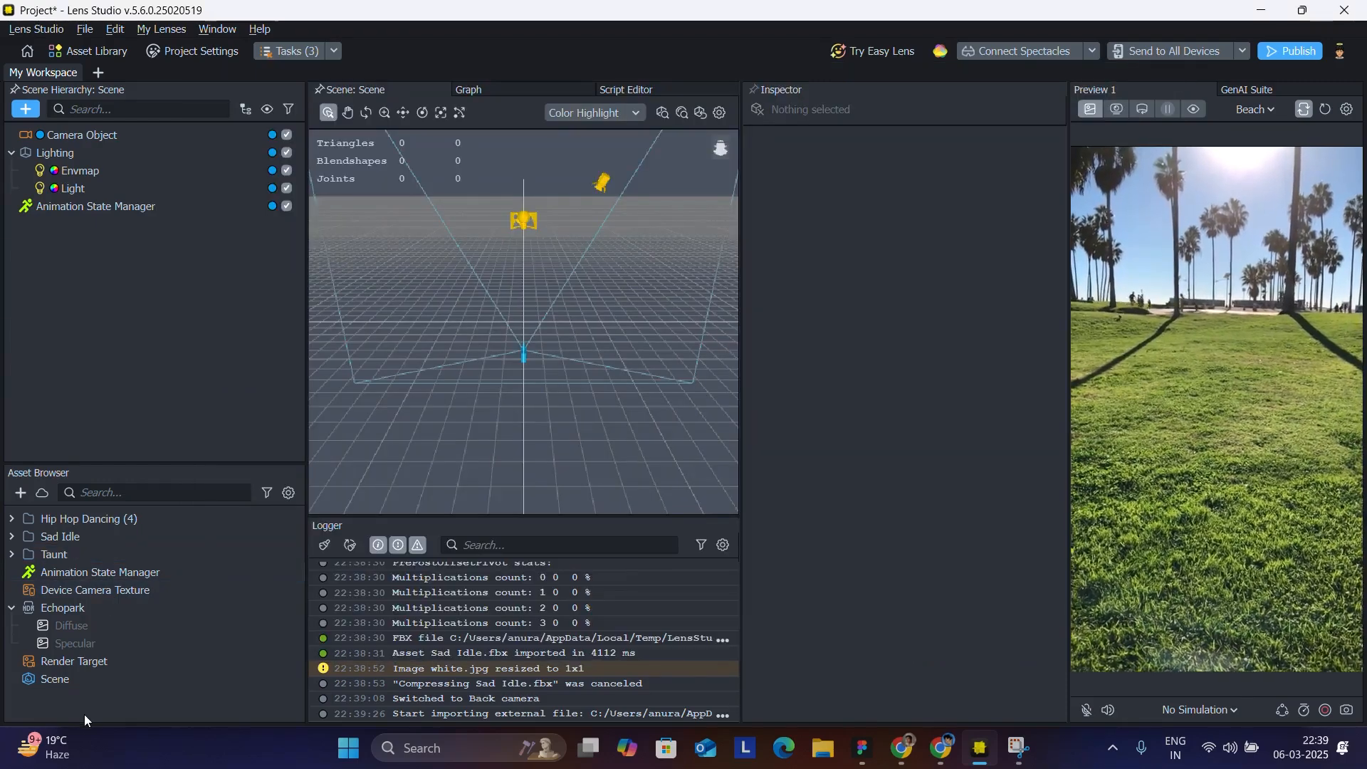
# Unpack the World Object Controller asset and add its prefab to the scene hierarchy
pyautogui.click(9, 698)
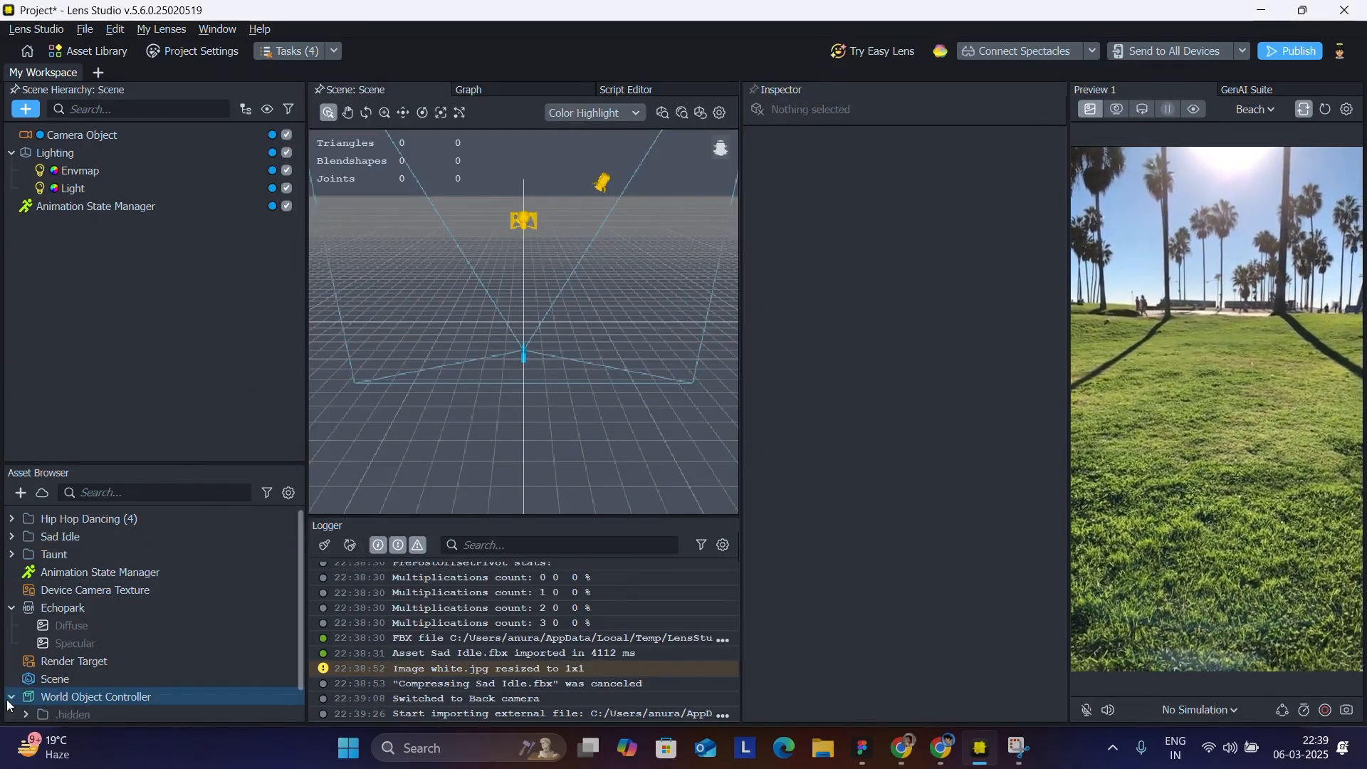
pyautogui.scroll(-2, 7, 705)
pyautogui.moveTo(43, 719); pyautogui.dragTo(229, 327)
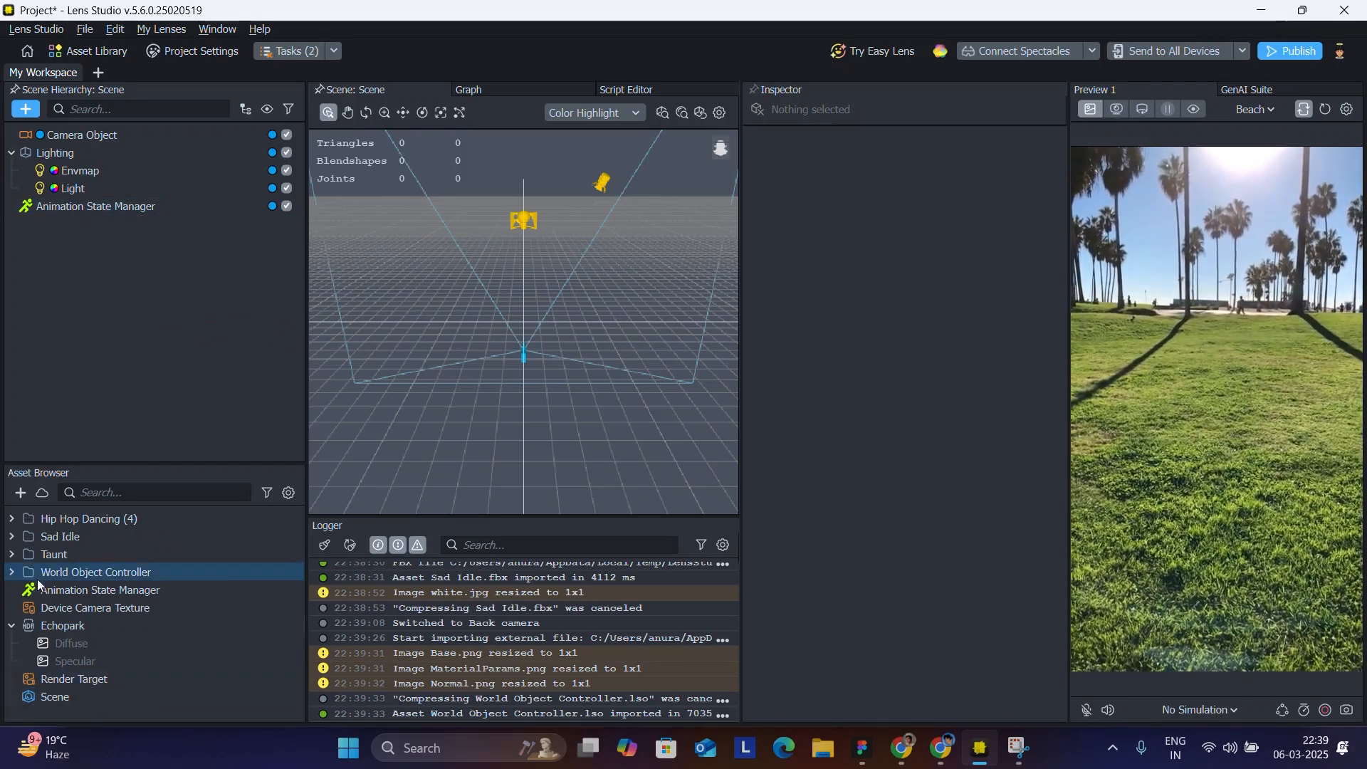
pyautogui.click(11, 574)
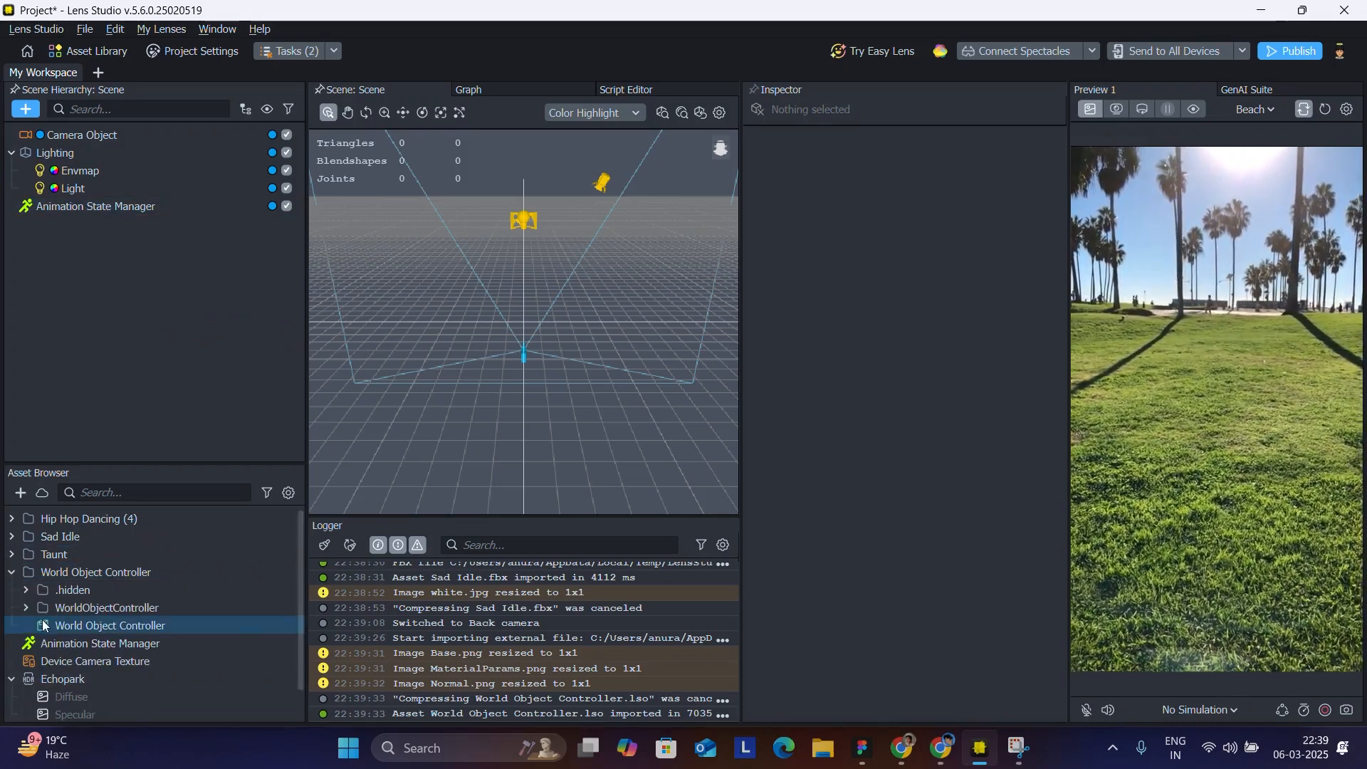
pyautogui.moveTo(107, 625); pyautogui.dragTo(186, 340)
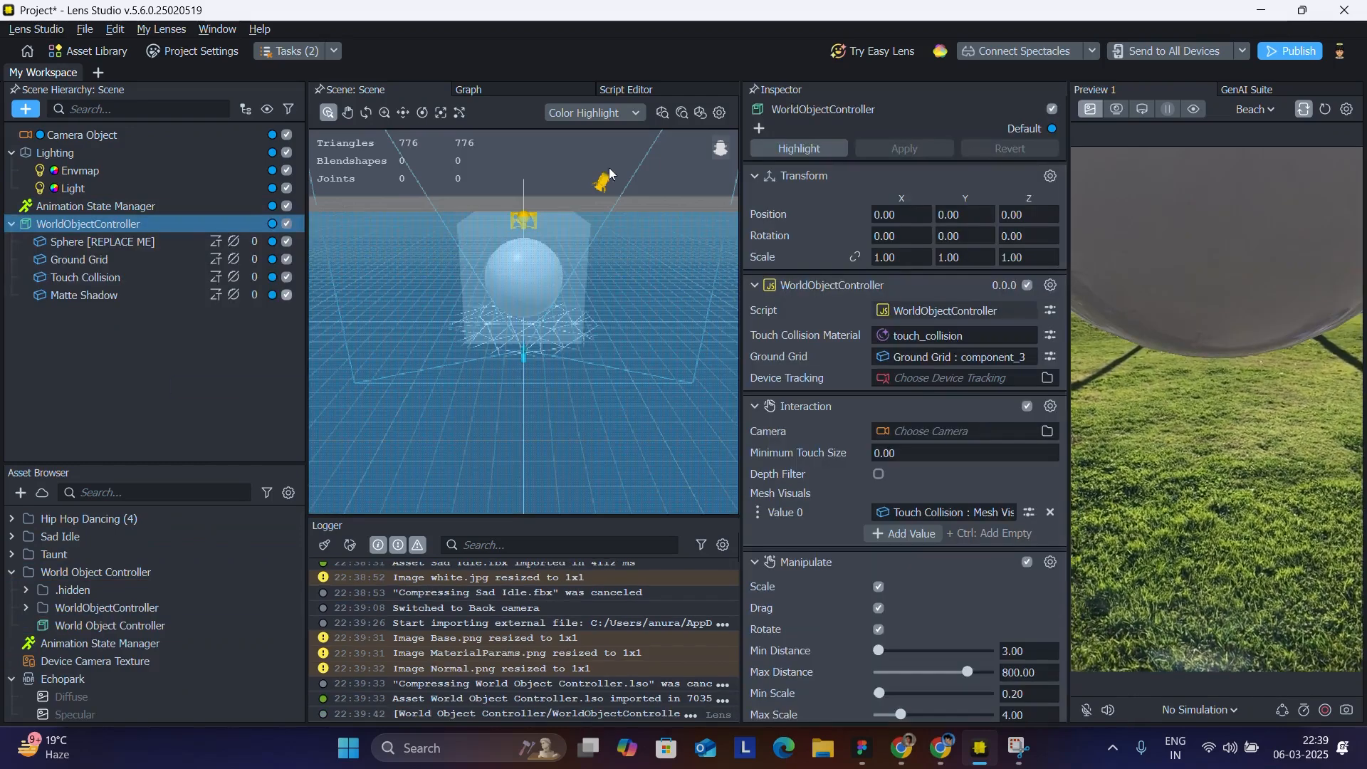
# Add a Device Tracking component to the Camera Object
pyautogui.click(134, 136)
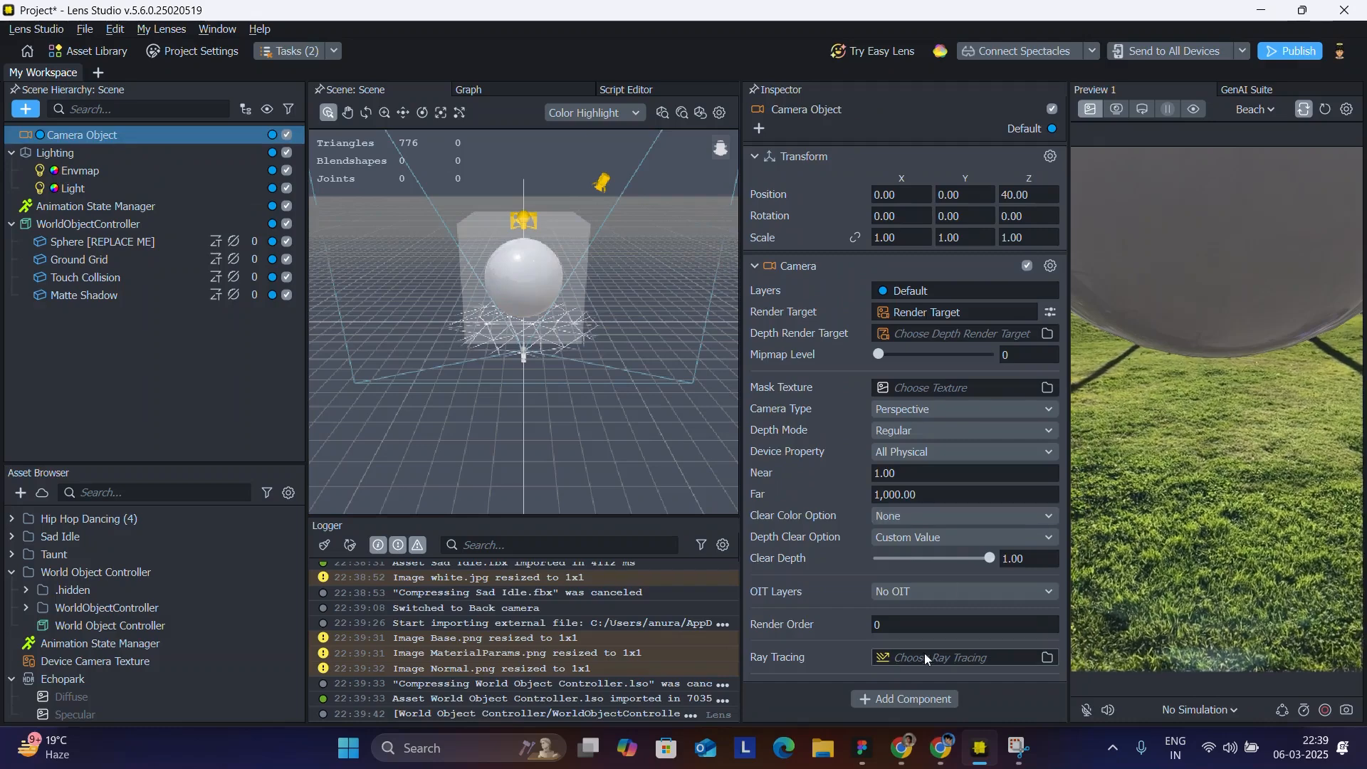
pyautogui.click(917, 698)
pyautogui.write('dev')
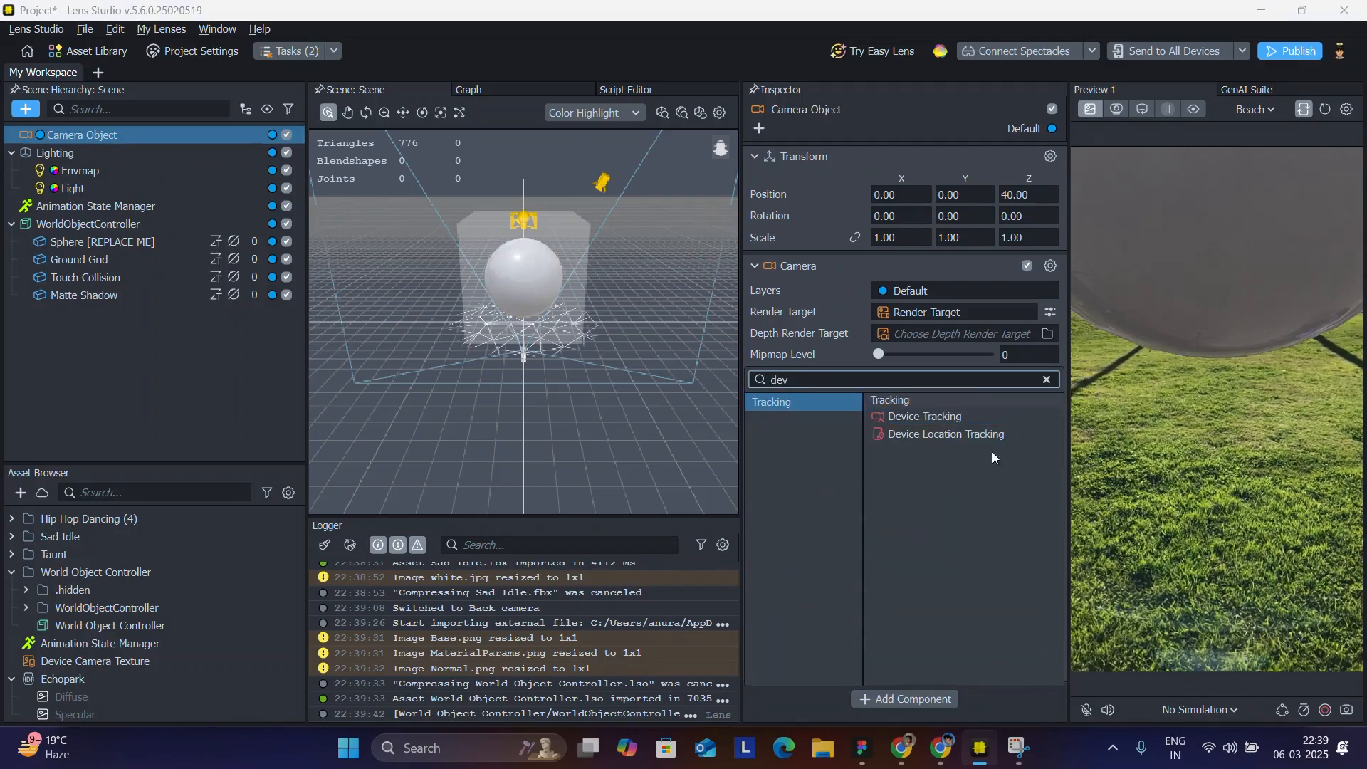
pyautogui.click(947, 417)
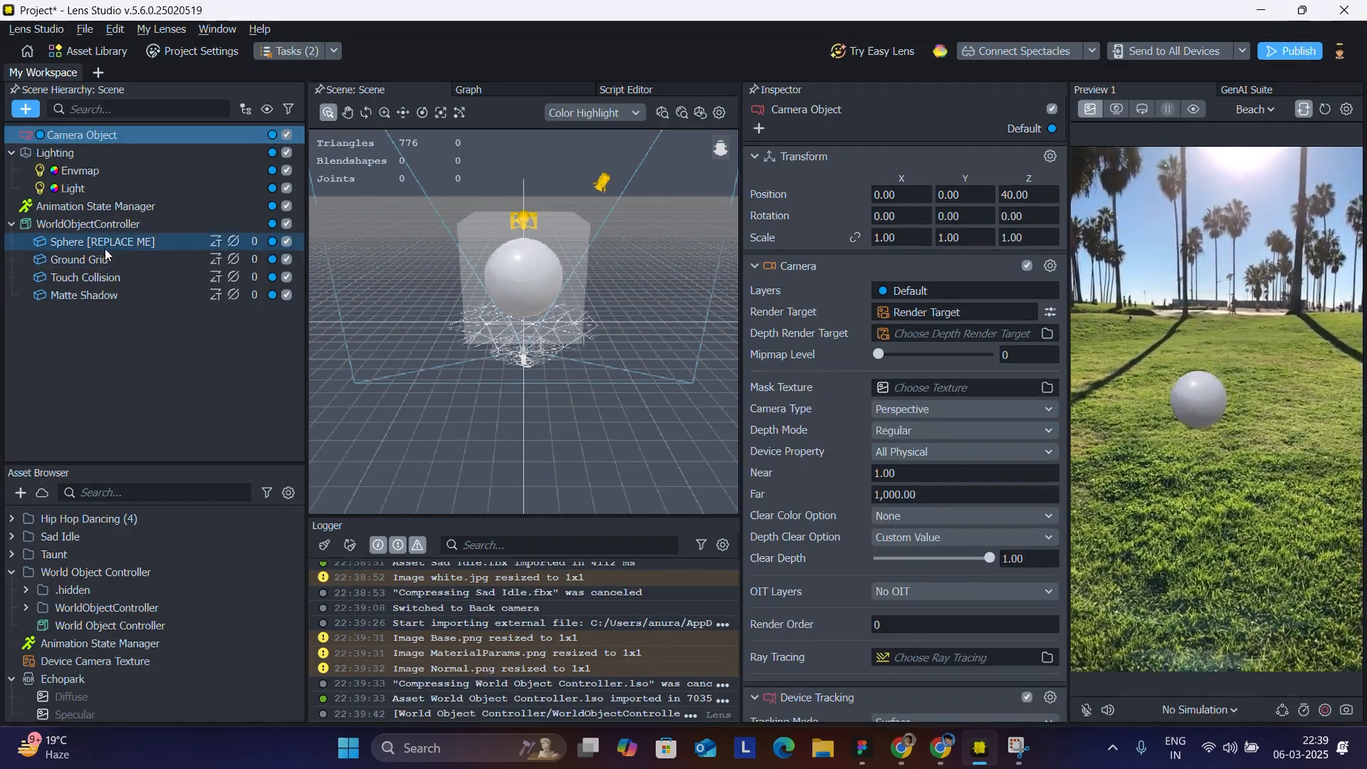
# Replace the placeholder sphere under WorldObjectController with the Sad Idle prefab, placed as the first child above Ground Grid
pyautogui.click(65, 241)
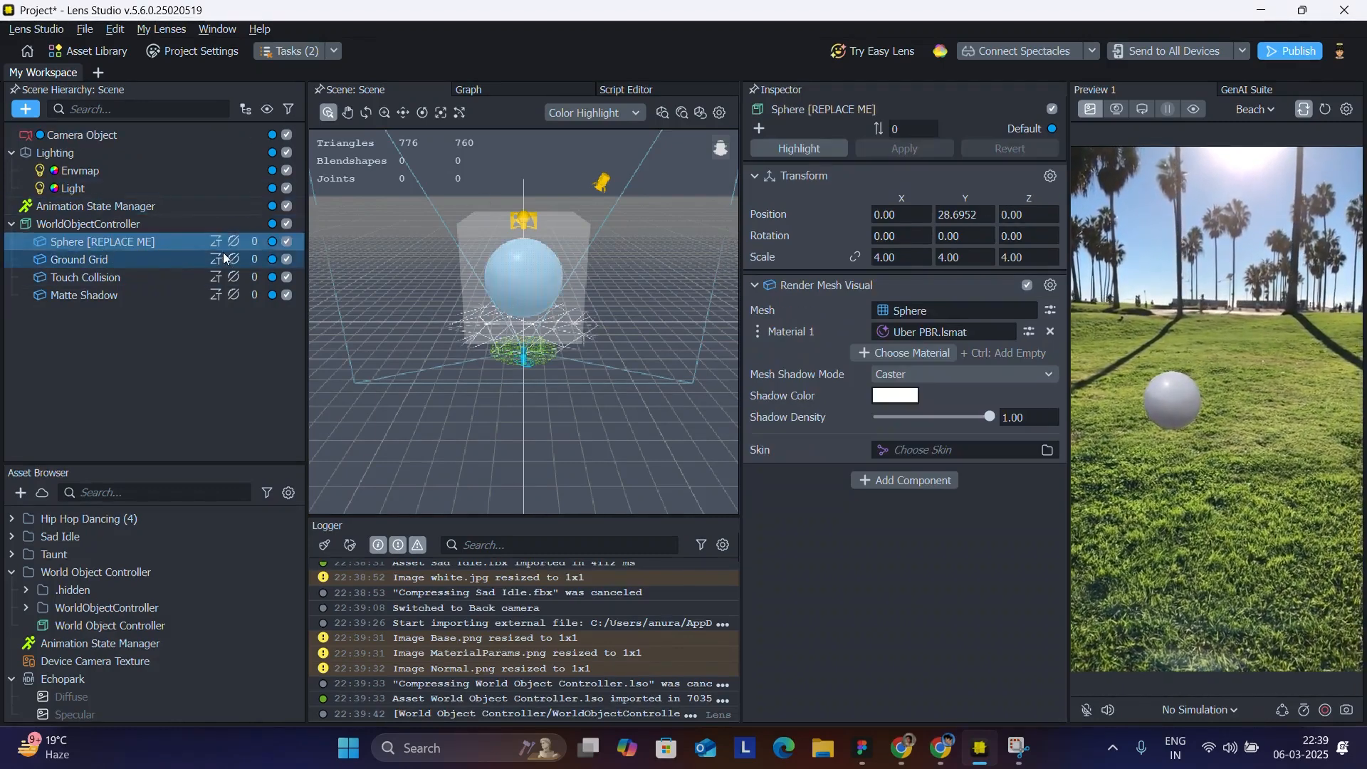
pyautogui.press('Delete')
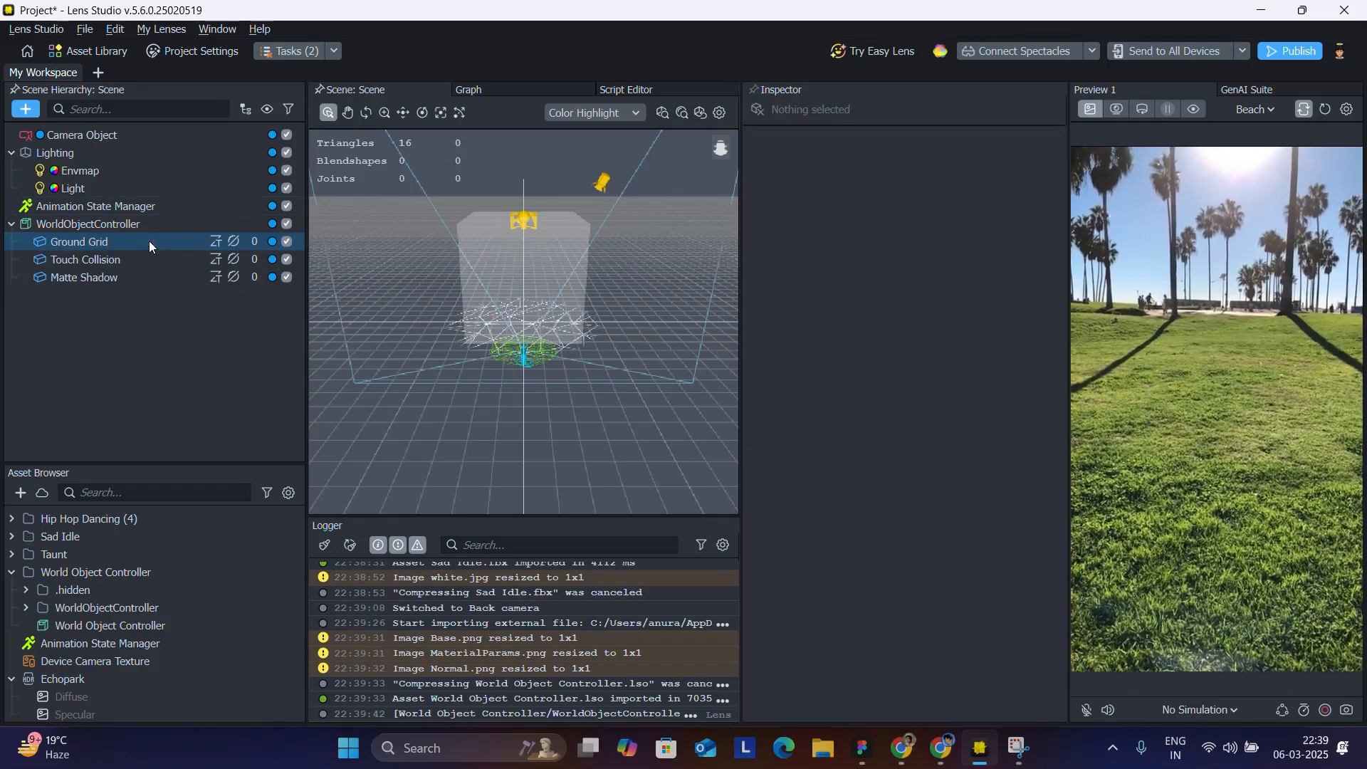
pyautogui.click(53, 626)
pyautogui.scroll(-1, 41, 631)
pyautogui.scroll(2, 36, 612)
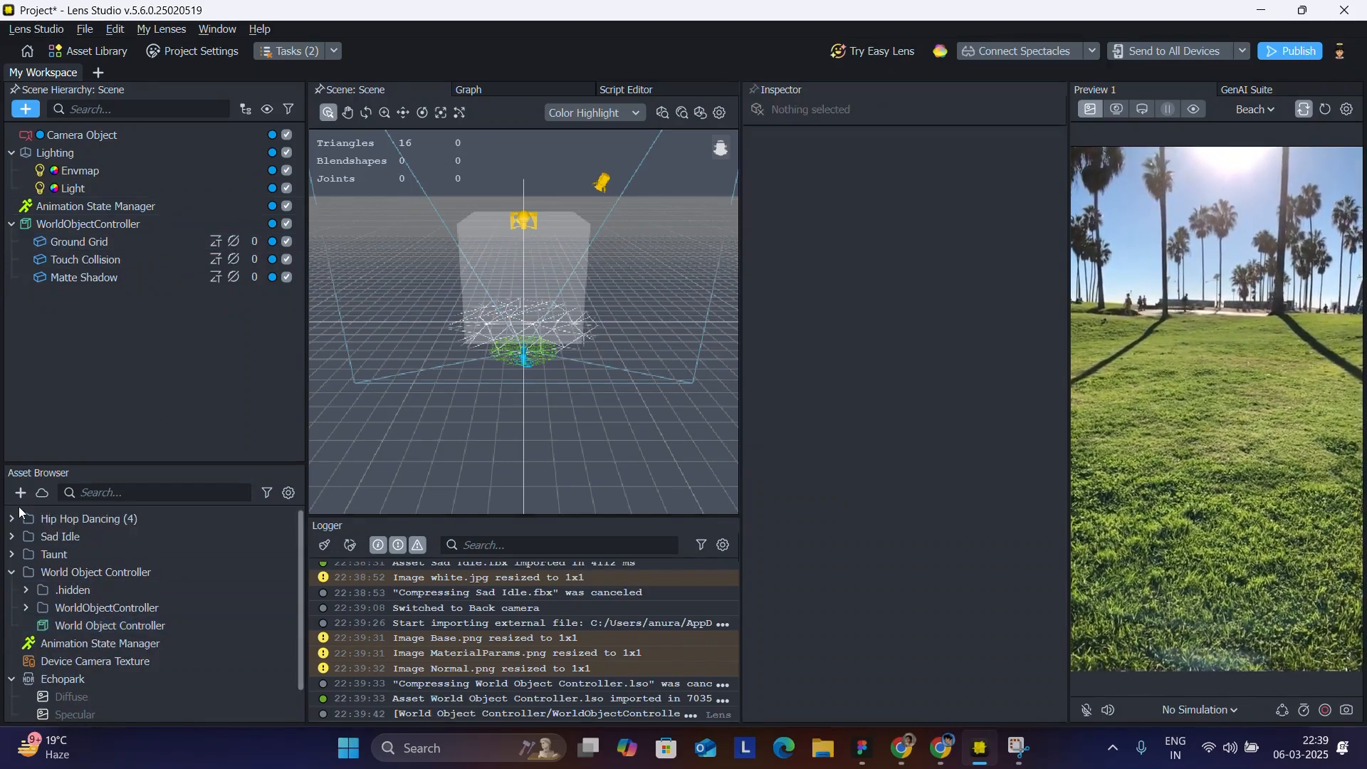
pyautogui.click(11, 521)
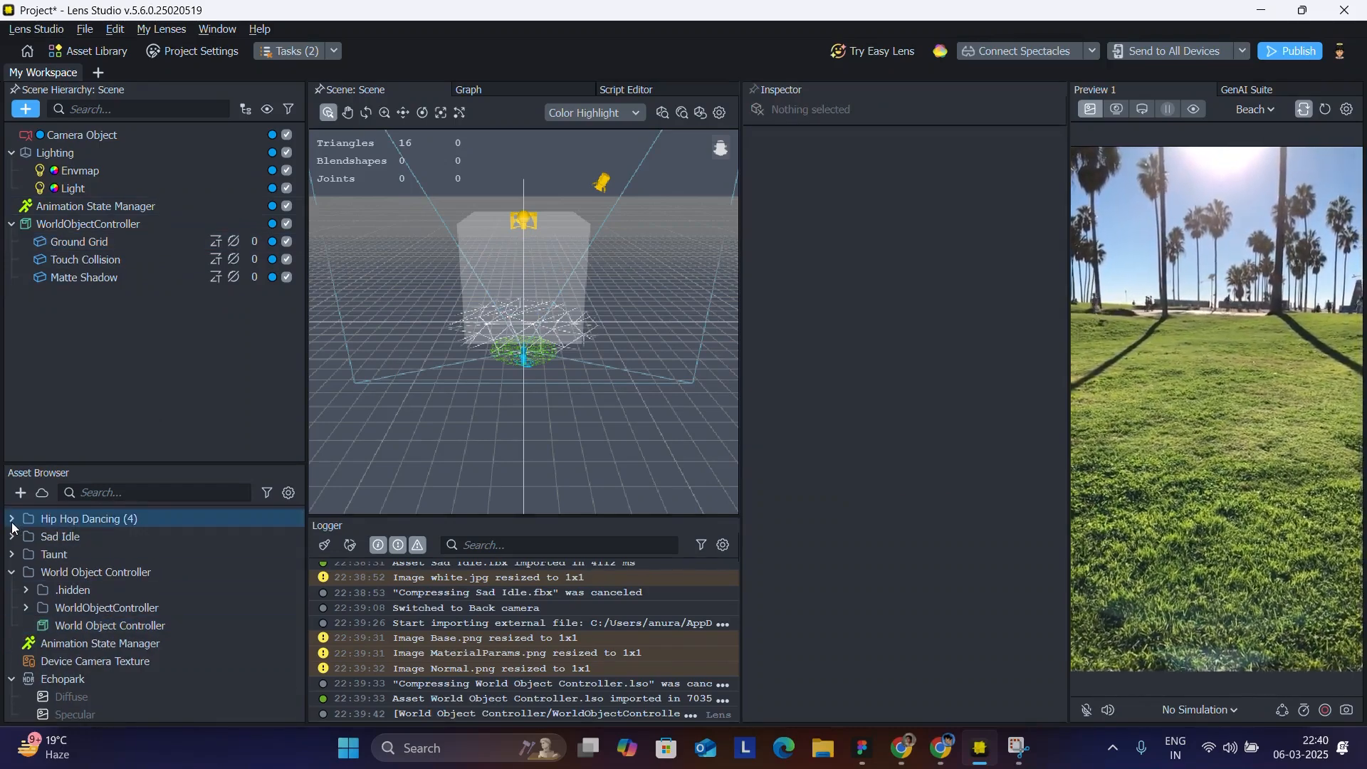
pyautogui.doubleClick(14, 540)
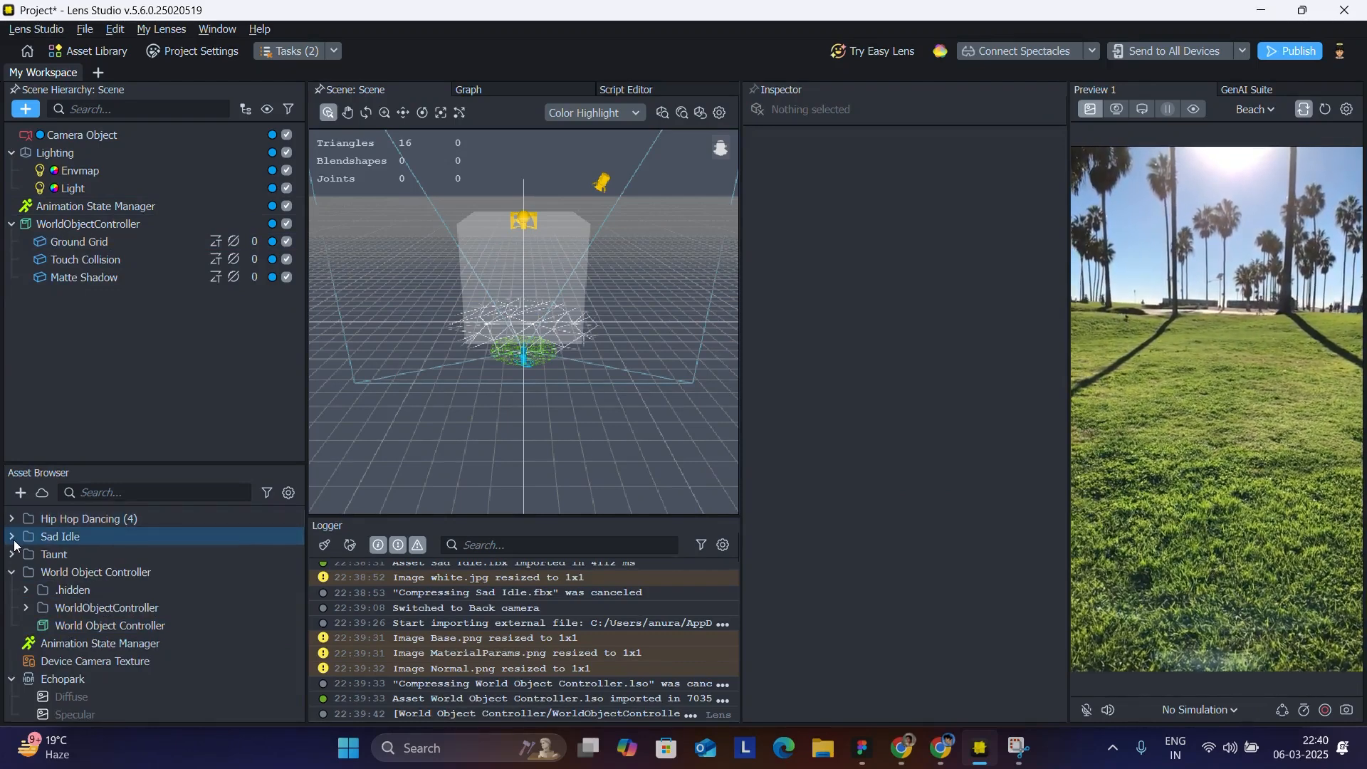
pyautogui.click(53, 644)
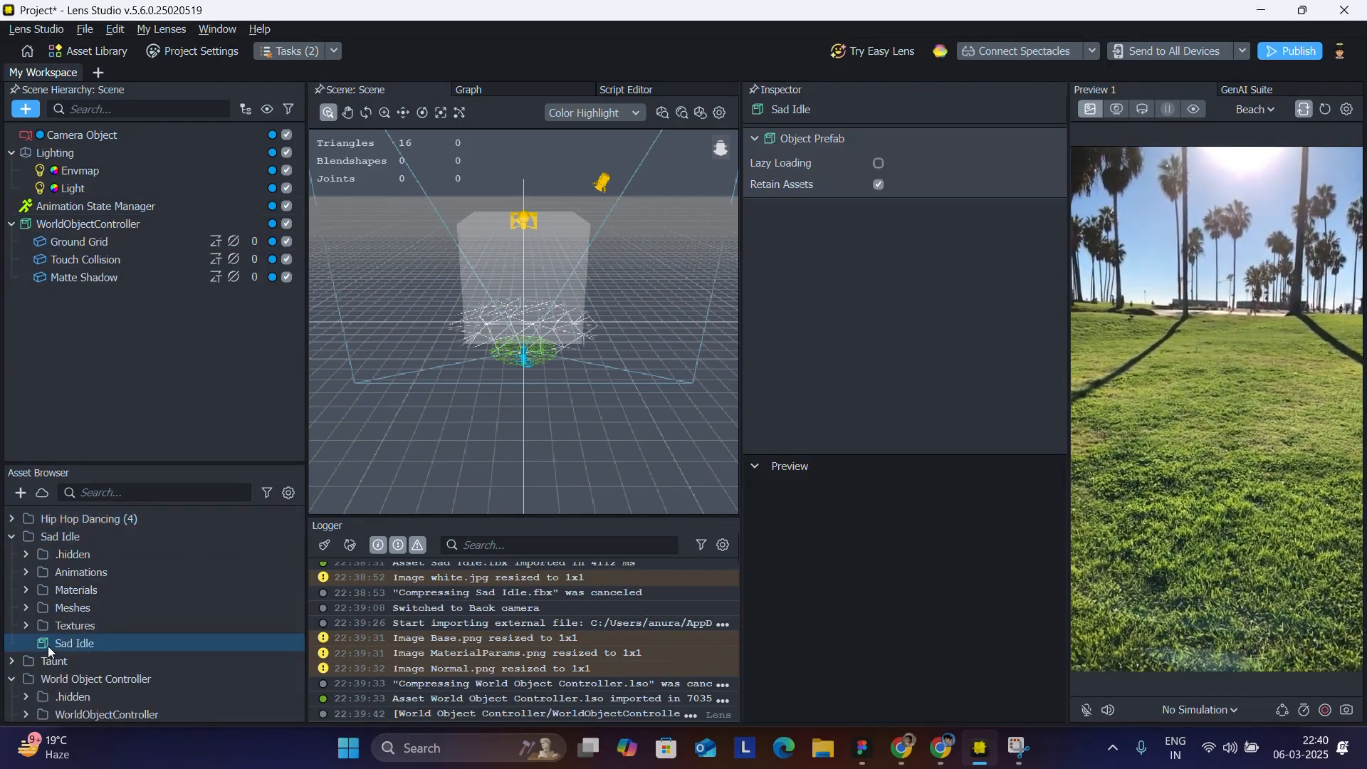
pyautogui.moveTo(985, 596); pyautogui.dragTo(971, 554)
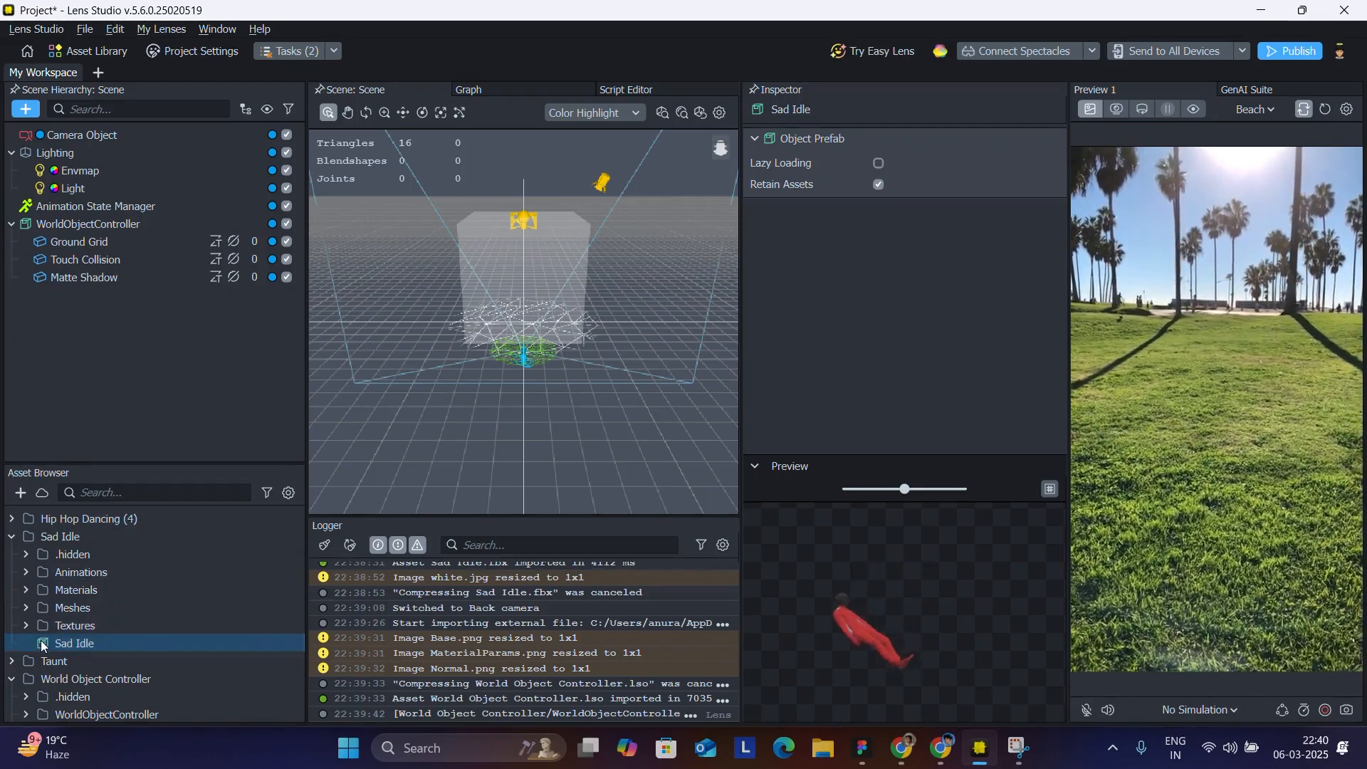
pyautogui.moveTo(71, 643); pyautogui.dragTo(123, 225)
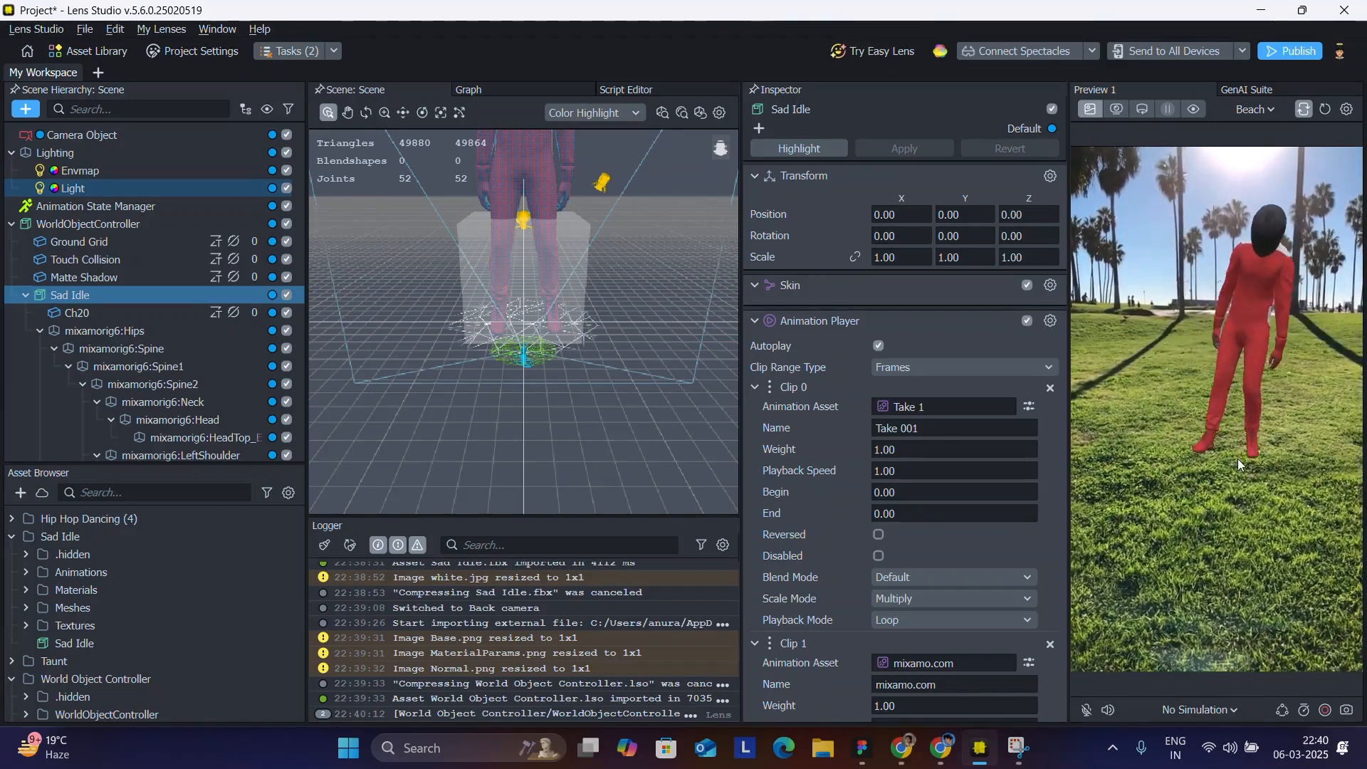
pyautogui.click(24, 296)
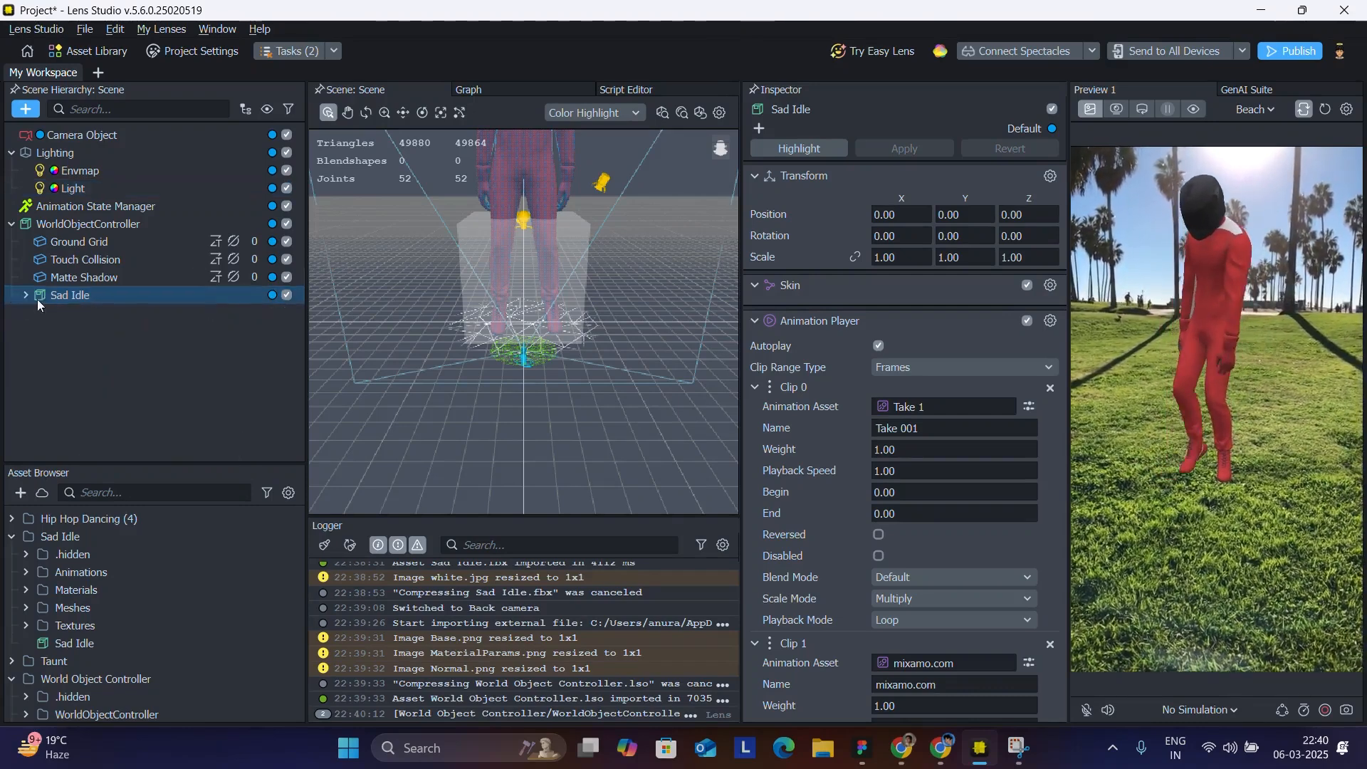
pyautogui.moveTo(37, 298); pyautogui.dragTo(105, 234)
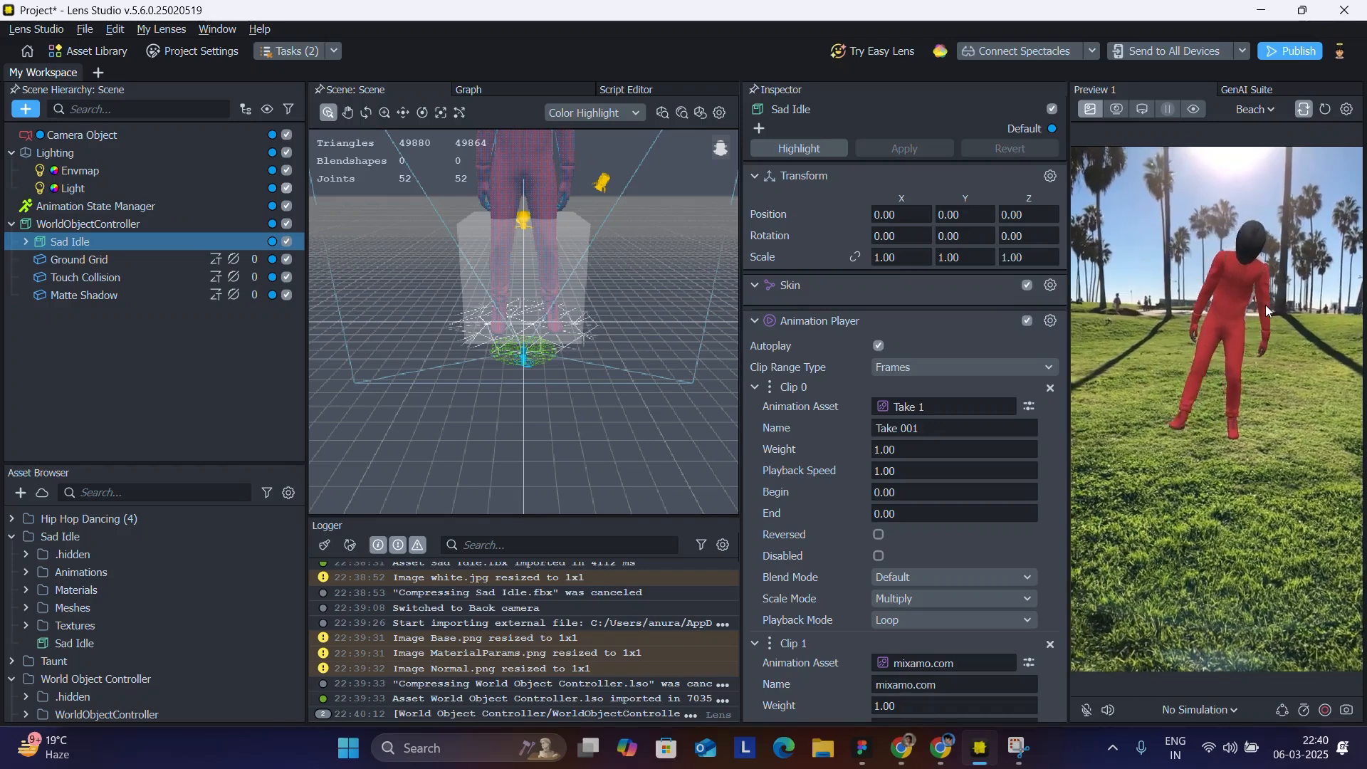
# Remove the Take 001 clip from Sad Idle's Animation Player and rename the mixamo.com clip to "idle"
pyautogui.scroll(-2, 917, 399)
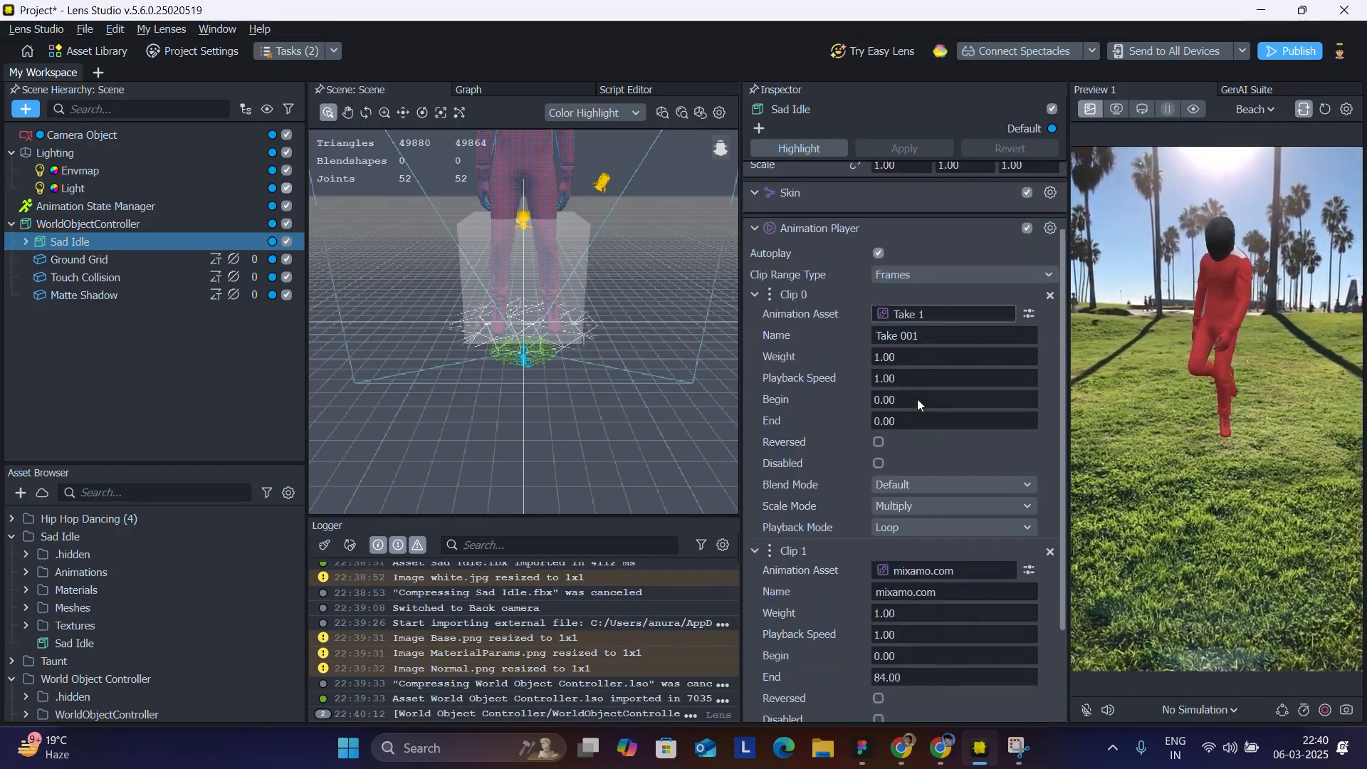
pyautogui.click(93, 366)
pyautogui.click(57, 244)
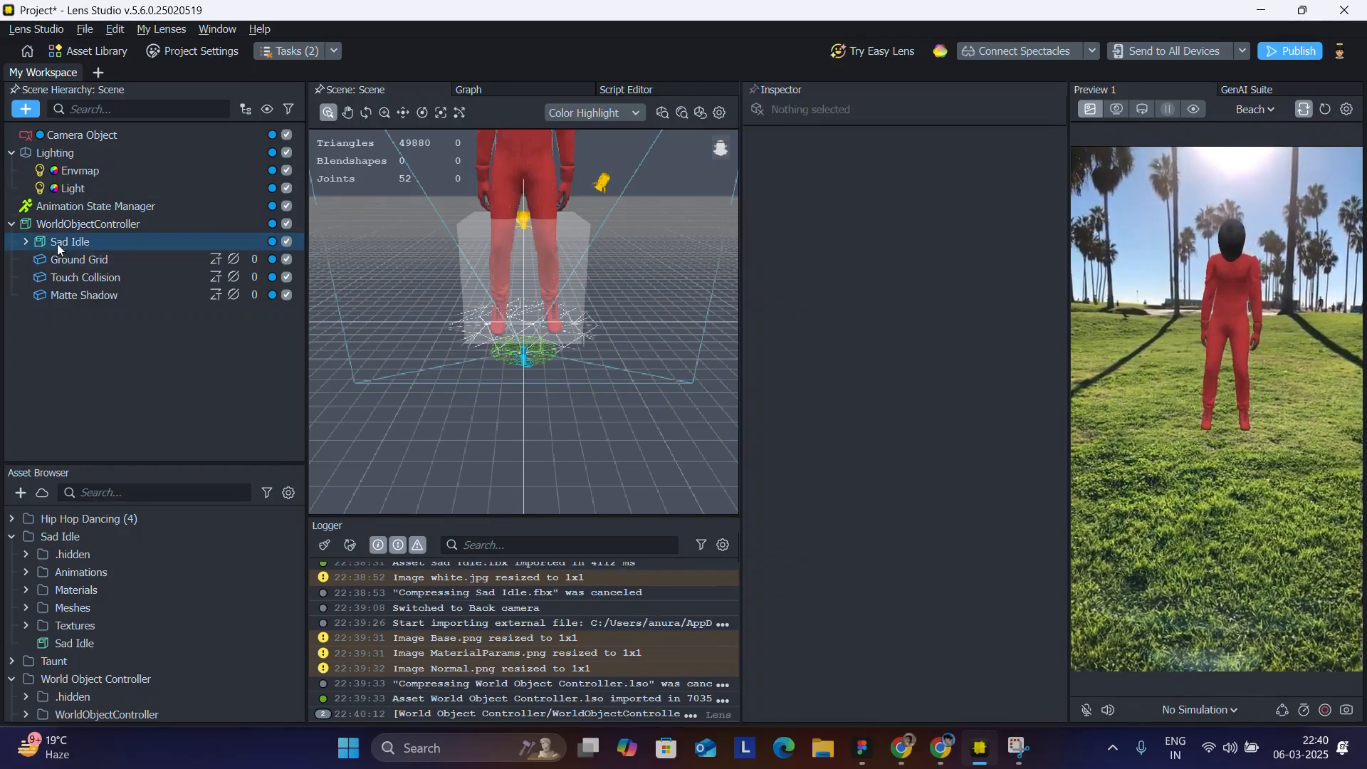
pyautogui.scroll(-5, 932, 437)
pyautogui.scroll(5, 933, 437)
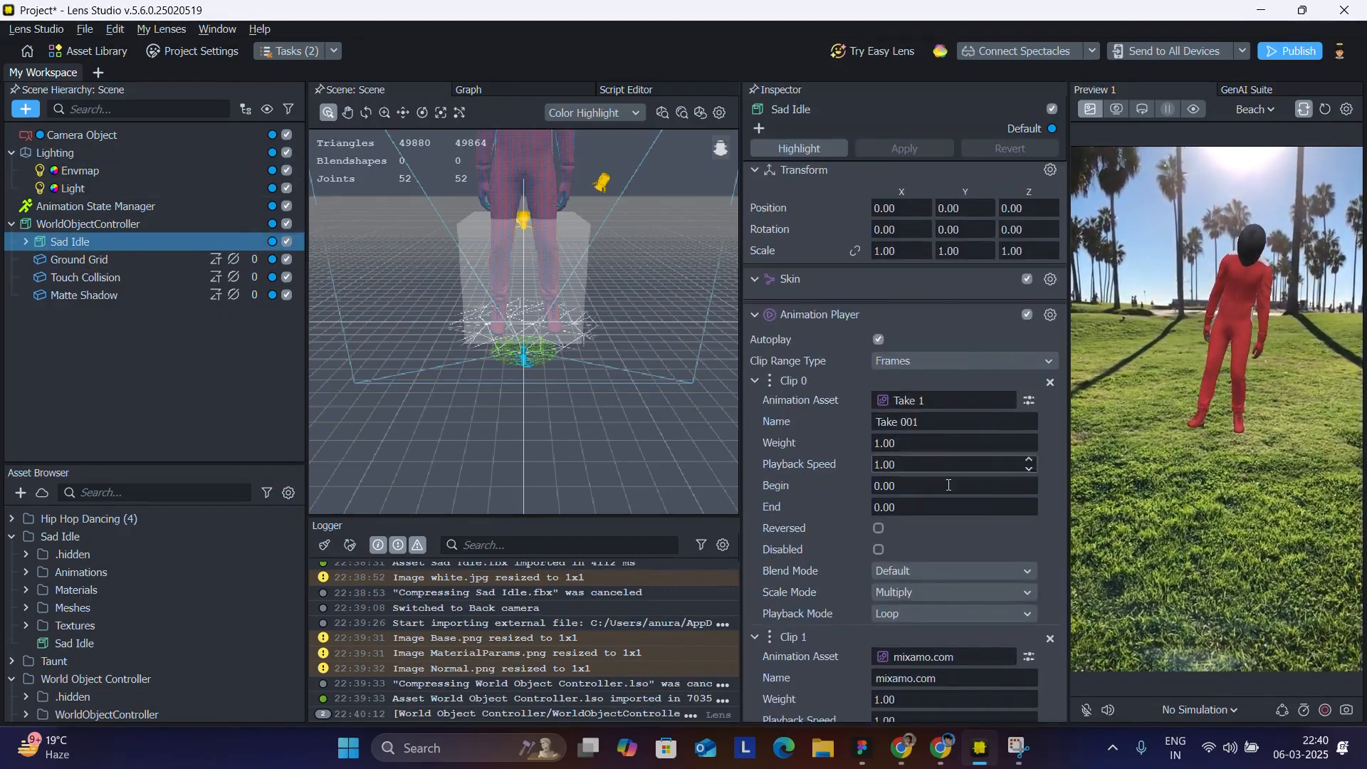
pyautogui.scroll(-3, 926, 376)
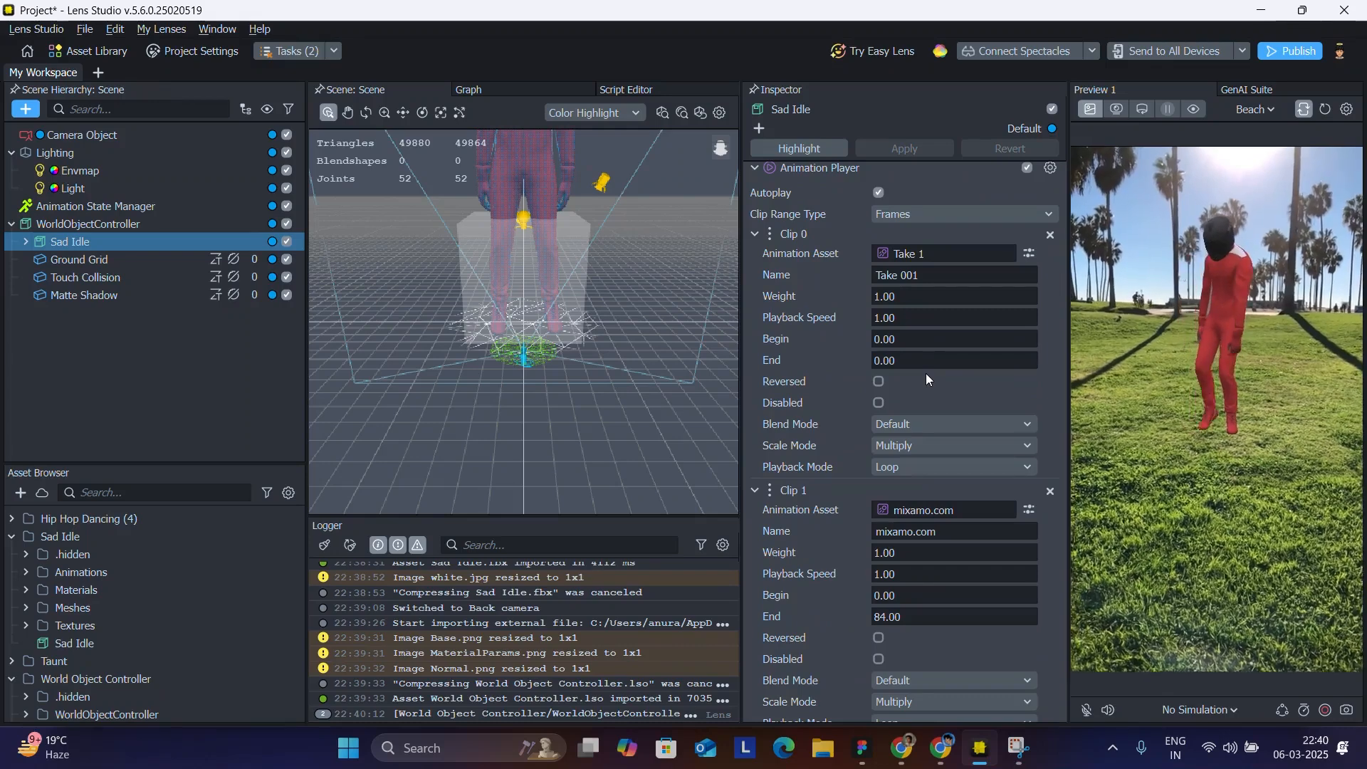
pyautogui.scroll(1, 926, 373)
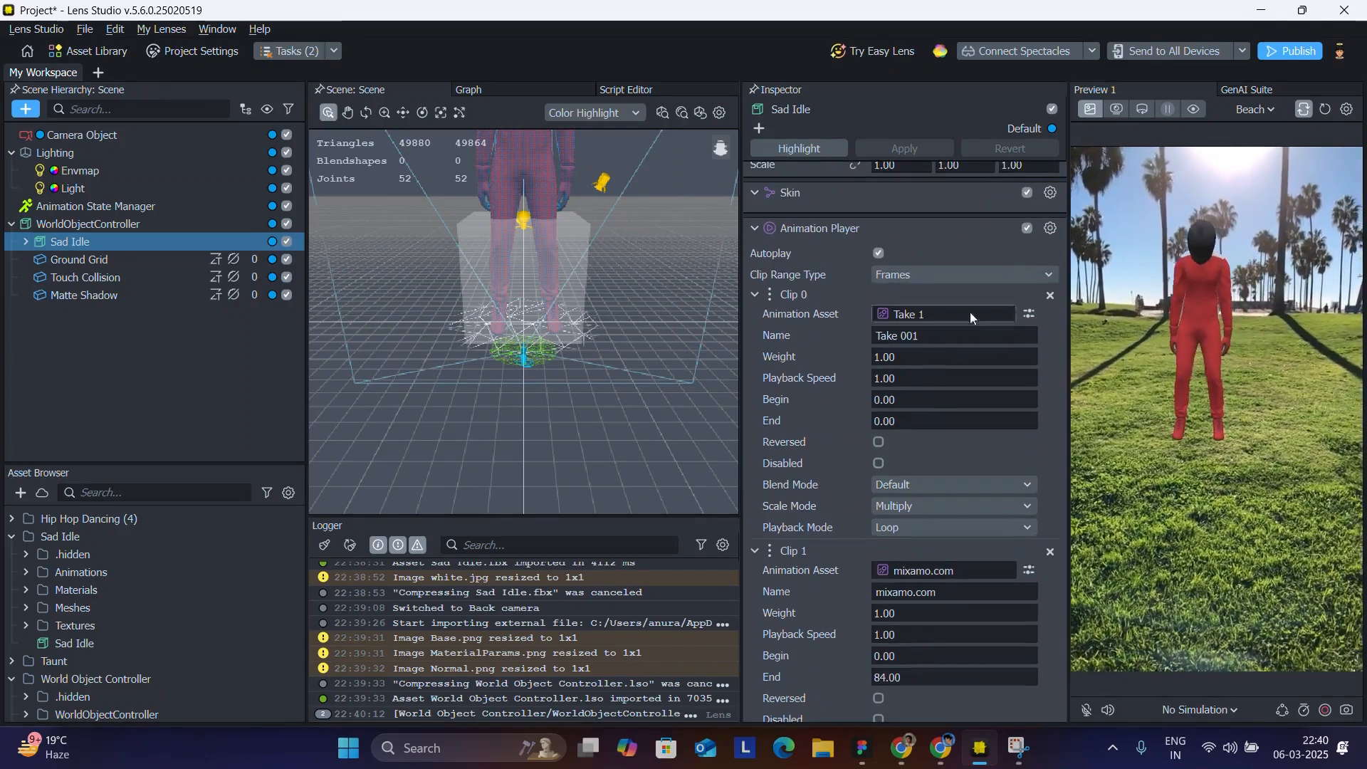
pyautogui.scroll(-2, 919, 284)
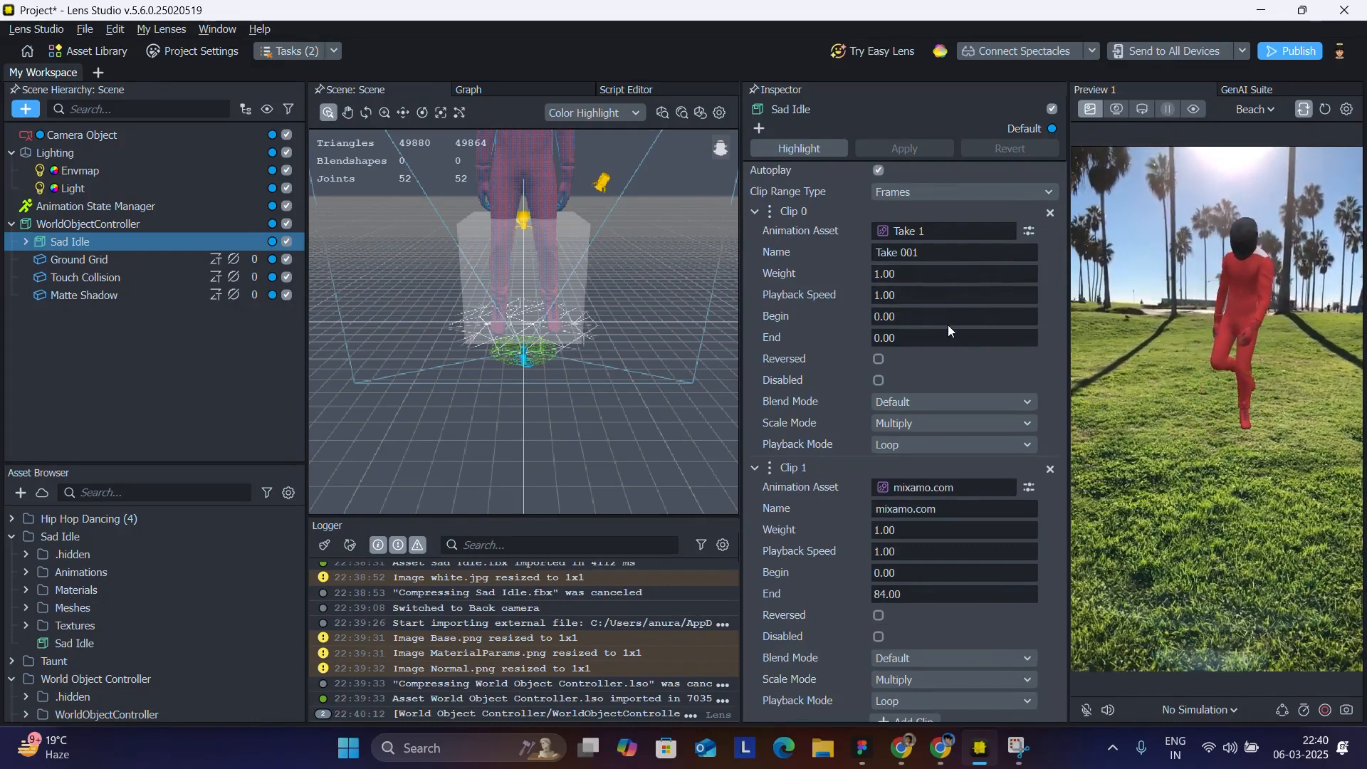
pyautogui.click(1051, 212)
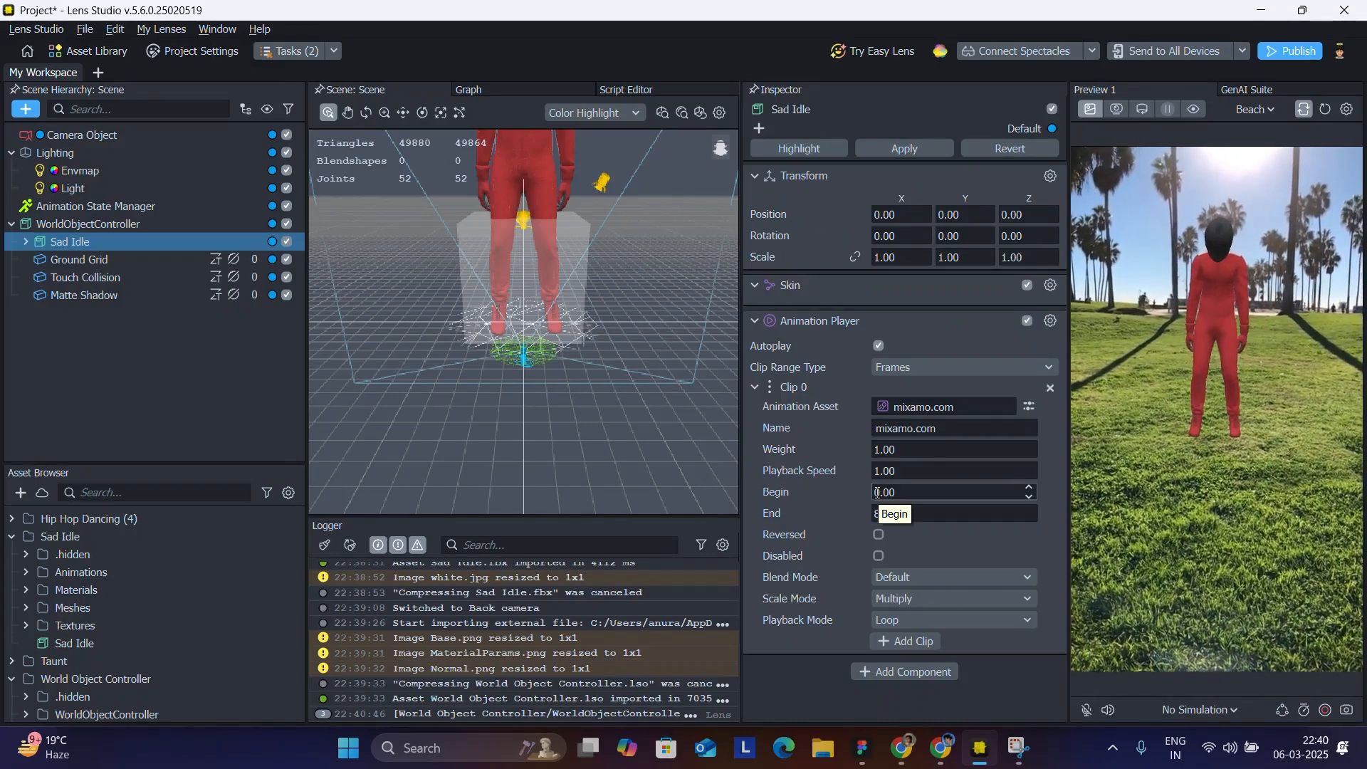
pyautogui.click(886, 428)
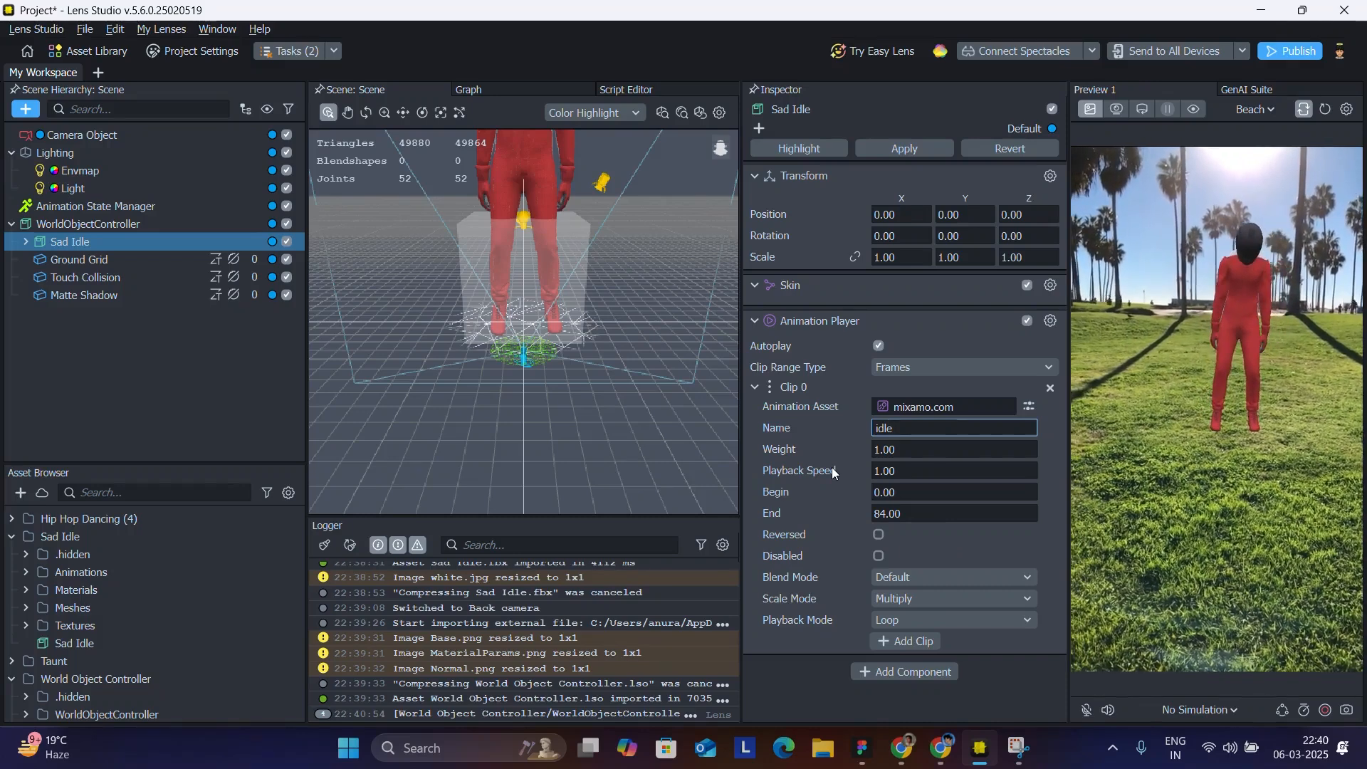
pyautogui.click(892, 673)
pyautogui.write('ano')
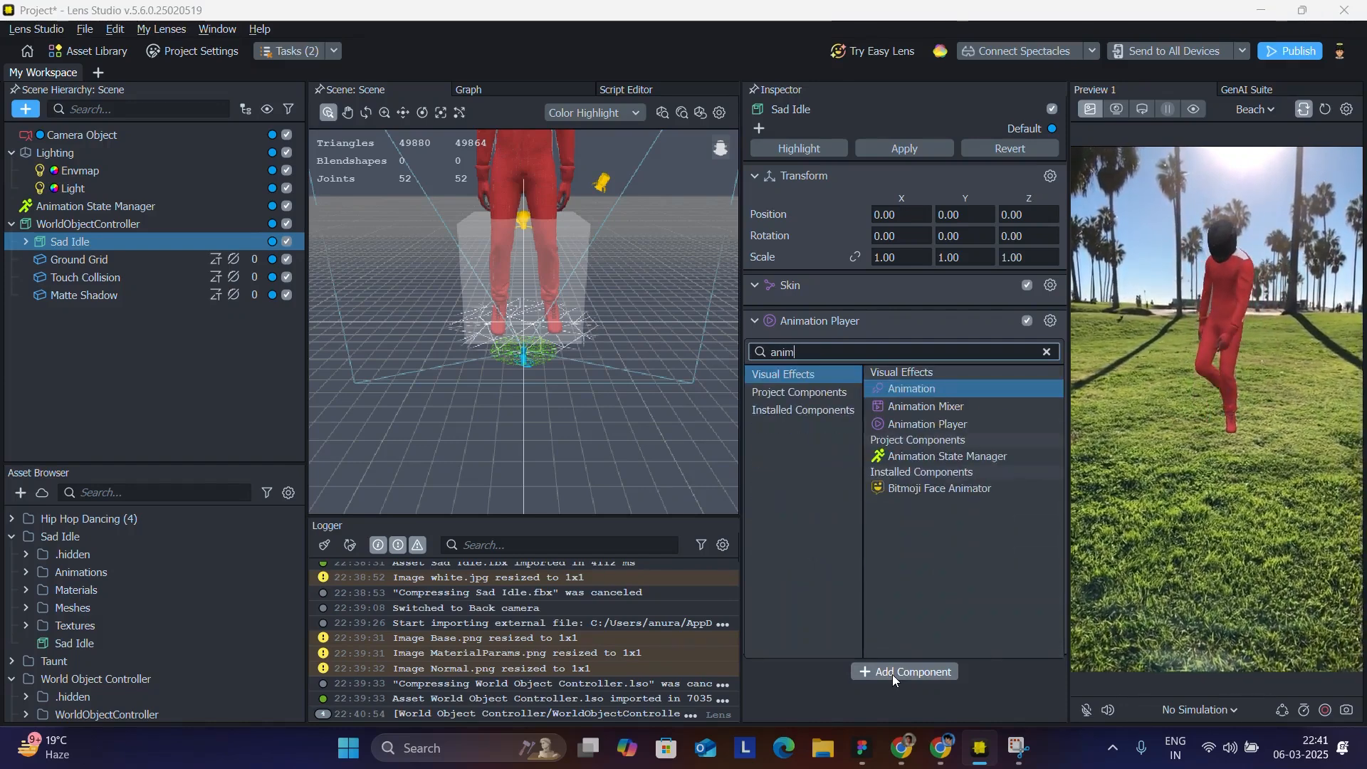
pyautogui.write('m')
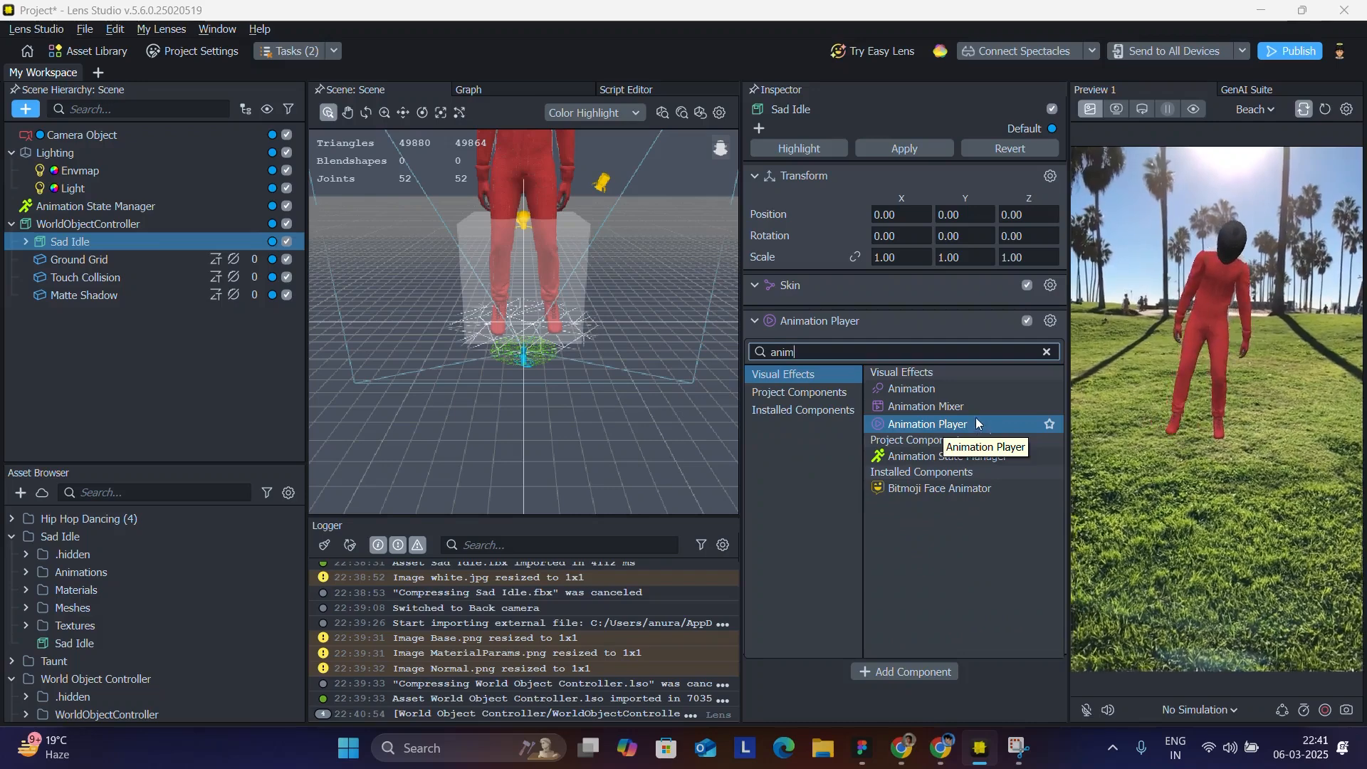
pyautogui.click(1004, 706)
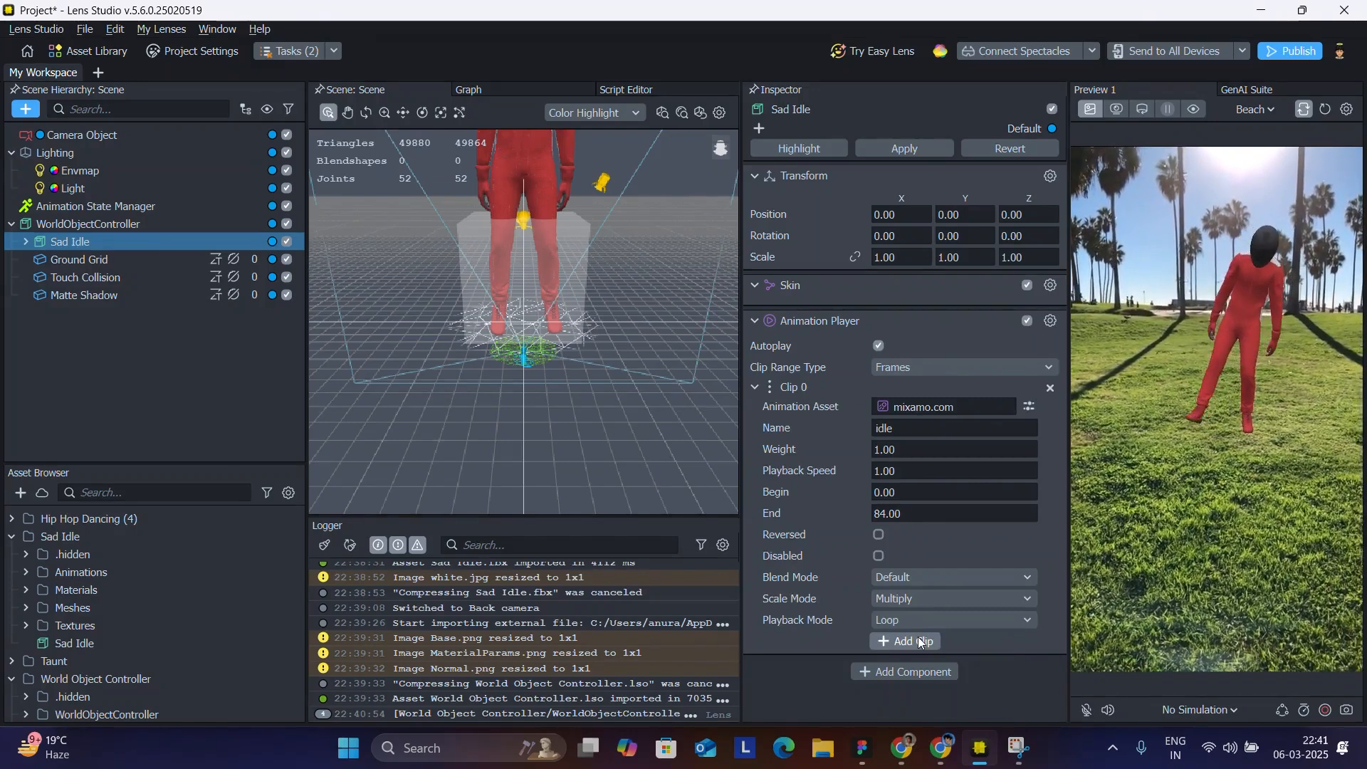
# Add a second clip to Sad Idle's Animation Player, using the Layer0 animation from Hip Hop Dancing (4)
pyautogui.click(133, 208)
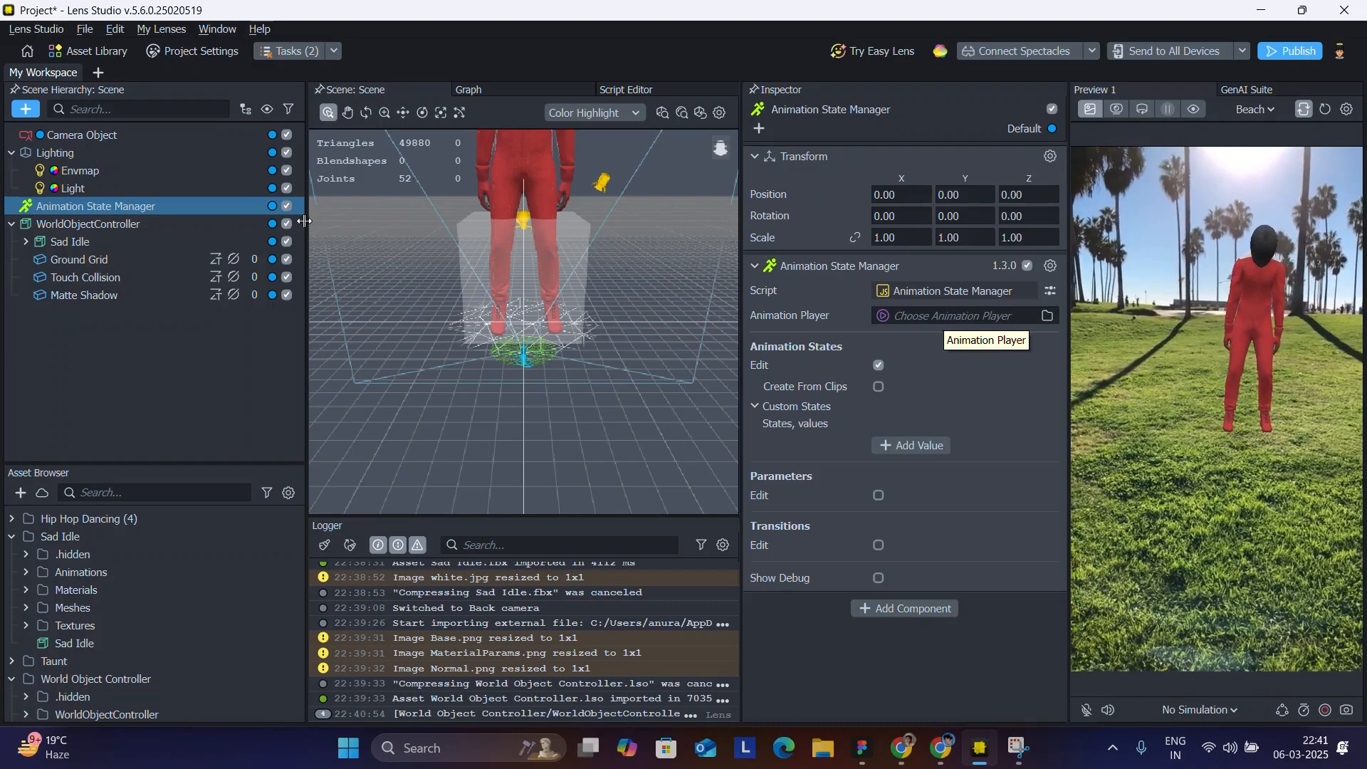
pyautogui.click(75, 242)
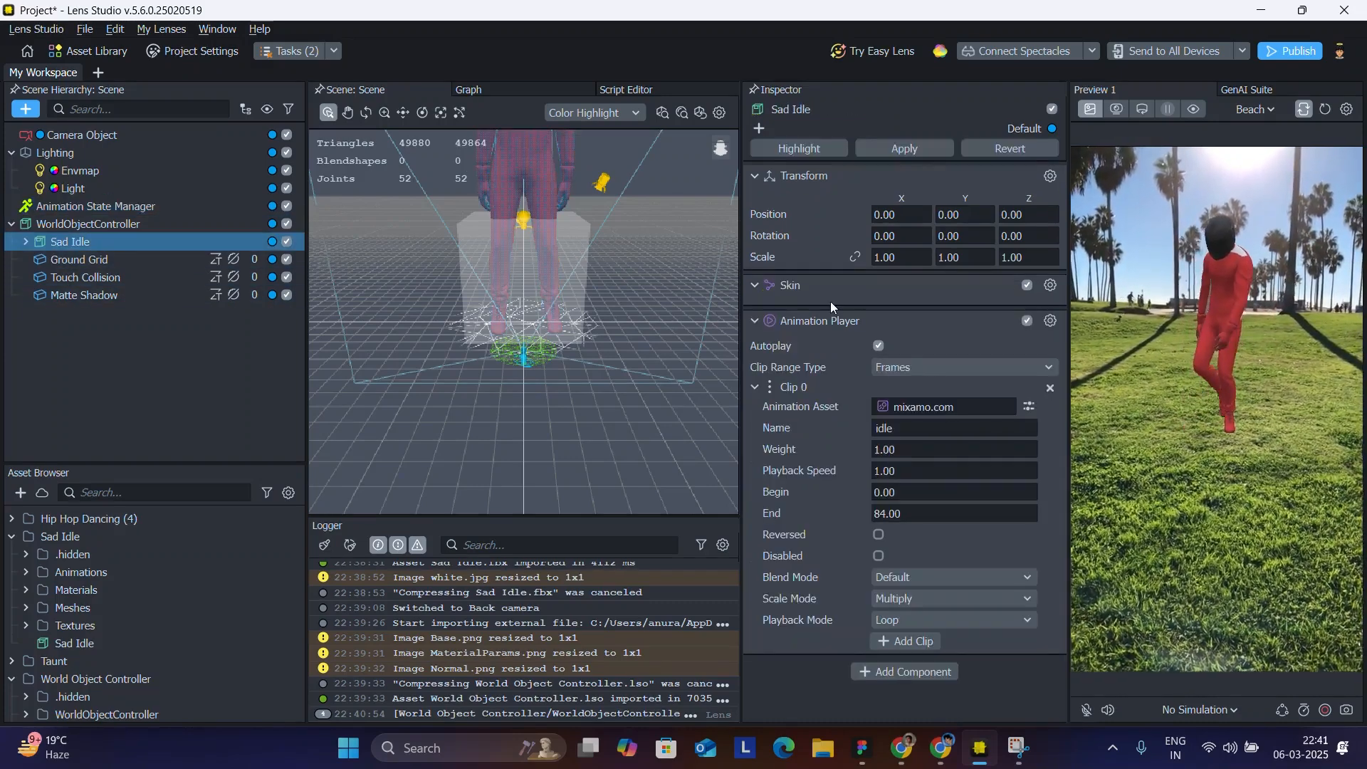
pyautogui.click(900, 643)
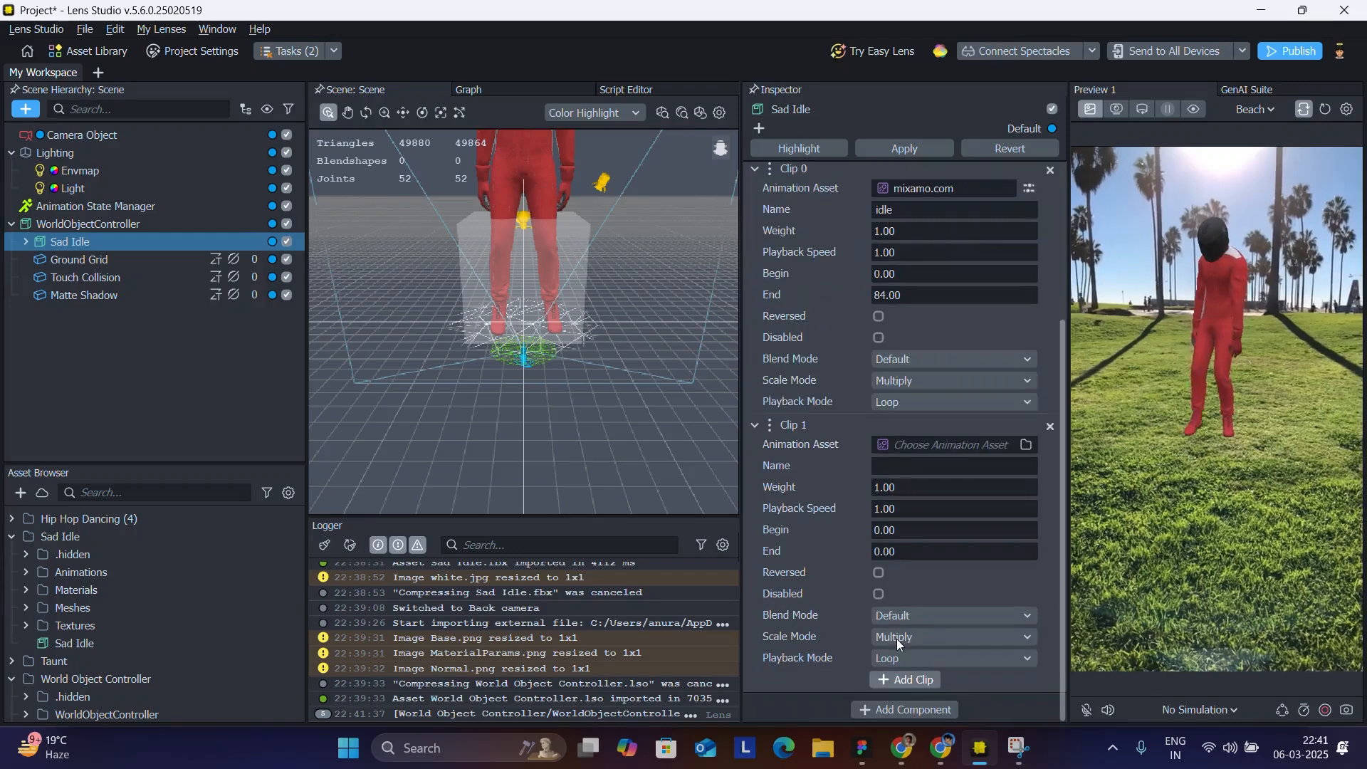
pyautogui.click(925, 444)
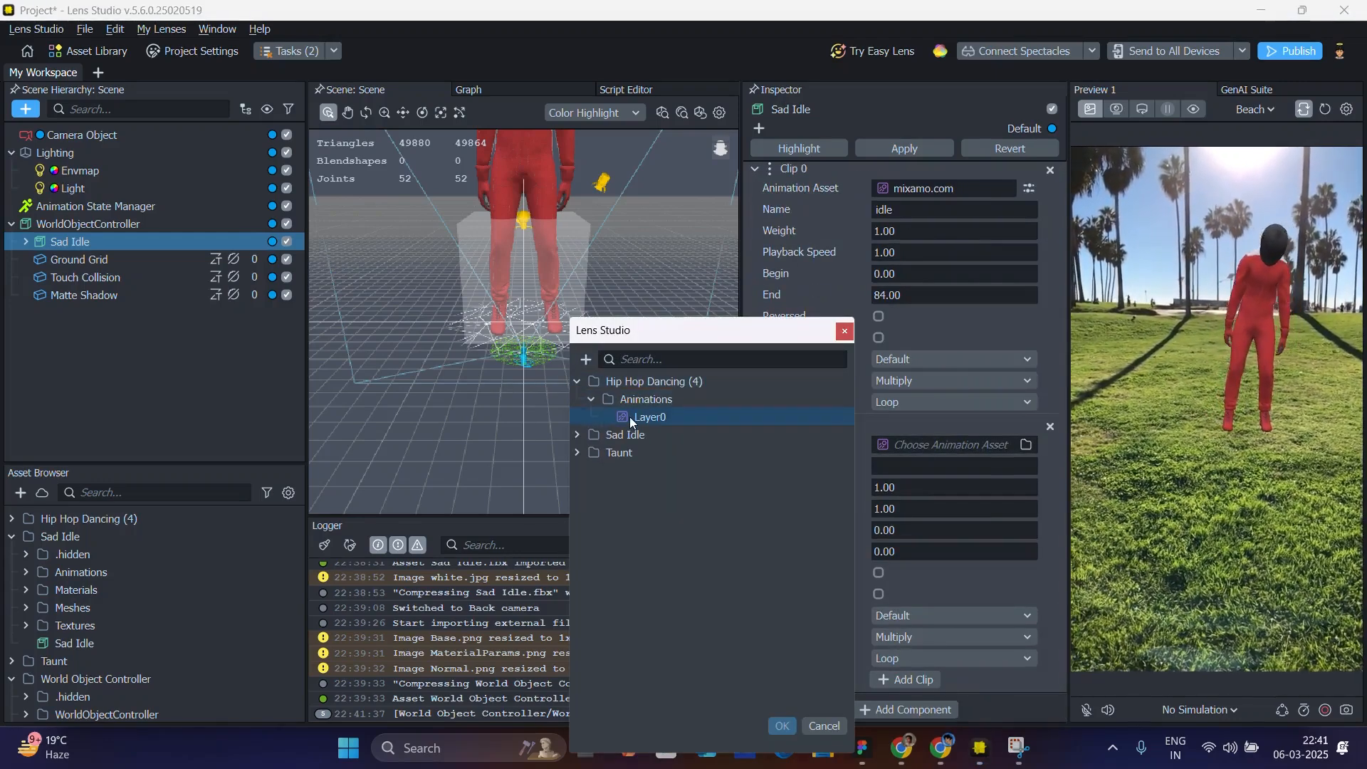
pyautogui.doubleClick(629, 416)
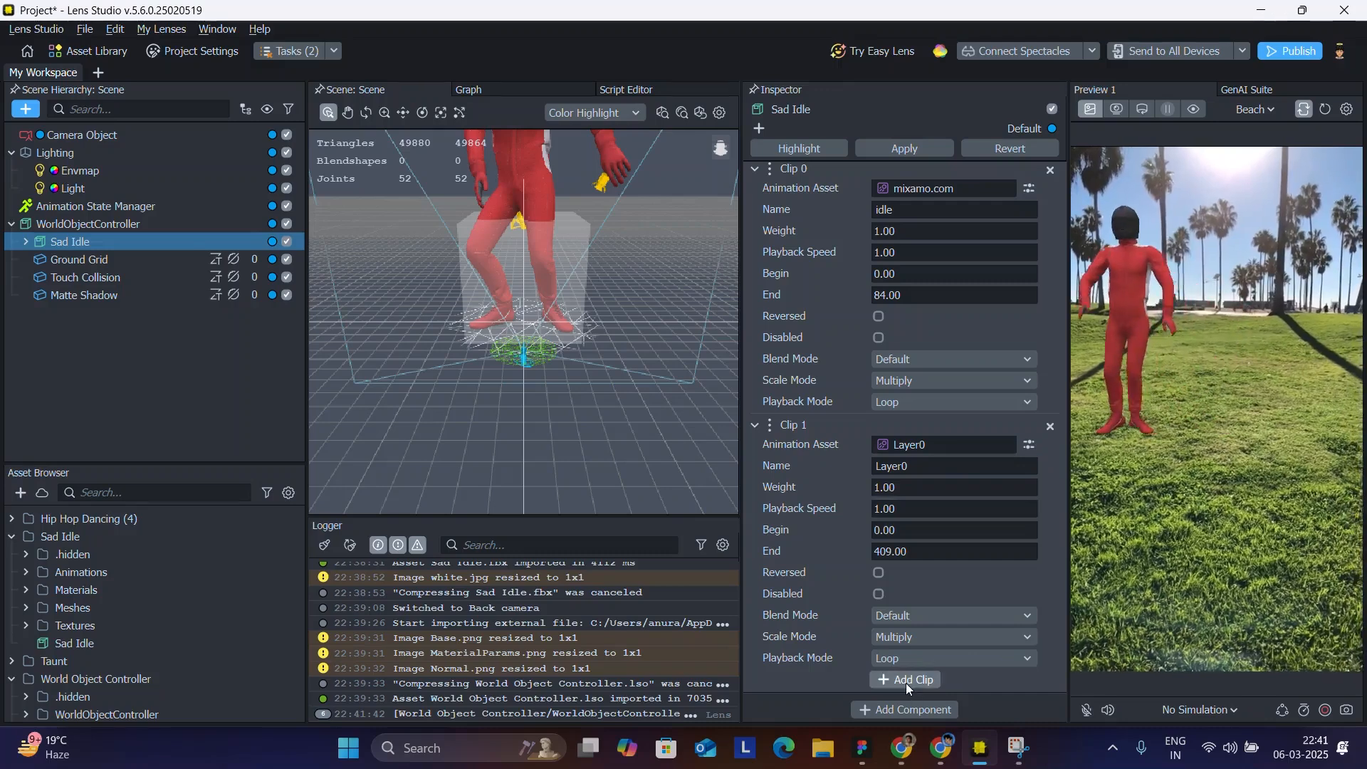
# Add a third clip to Sad Idle's Animation Player, using the Layer0 animation from Taunt
pyautogui.click(906, 680)
pyautogui.scroll(-8, 917, 579)
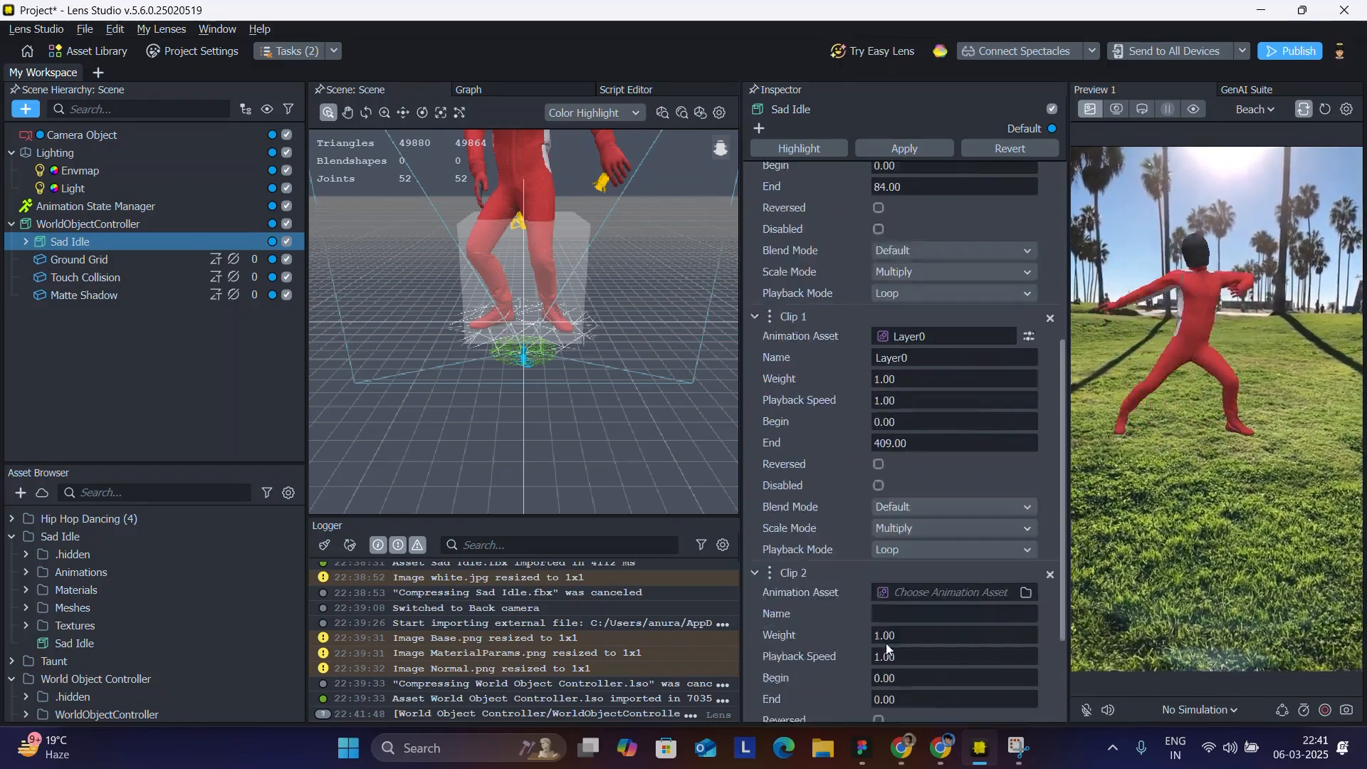
pyautogui.scroll(-2, 885, 643)
pyautogui.click(915, 447)
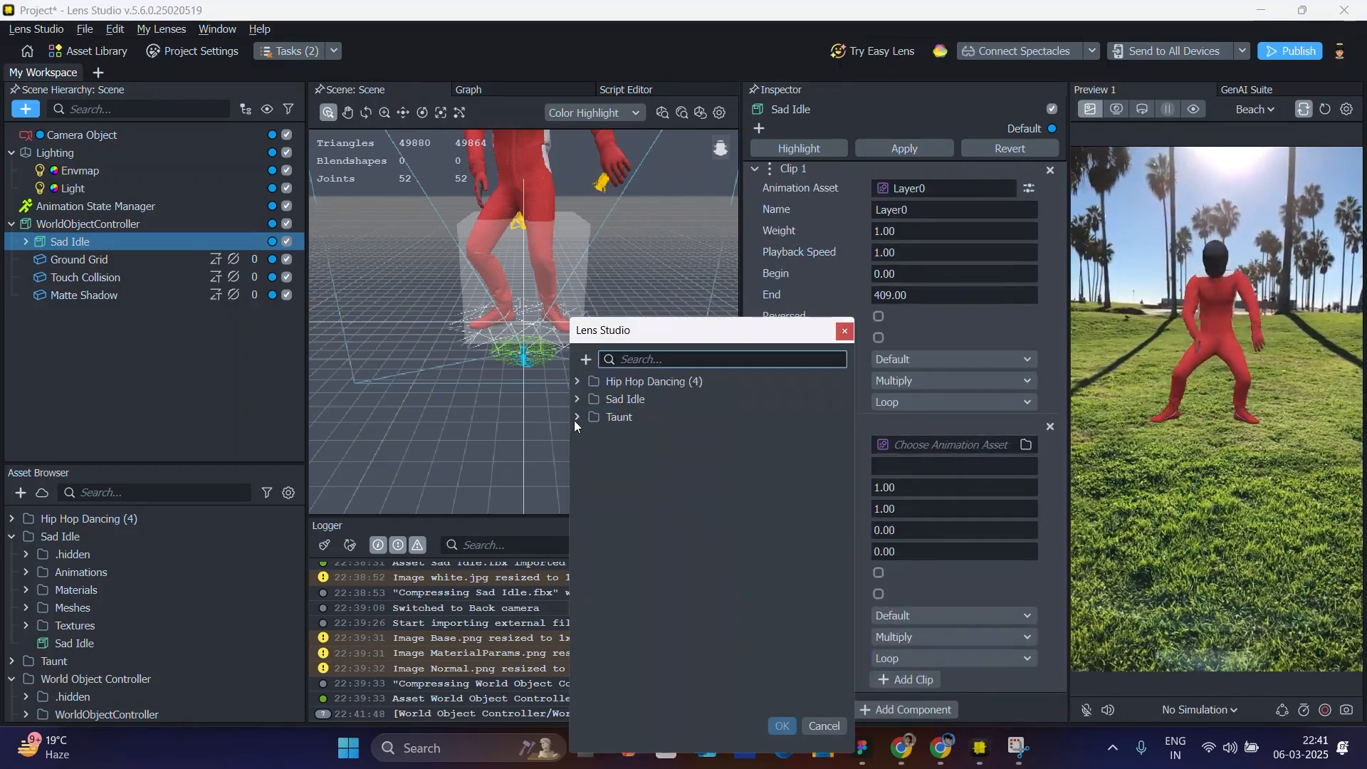
pyautogui.click(577, 417)
pyautogui.click(591, 435)
pyautogui.doubleClick(635, 459)
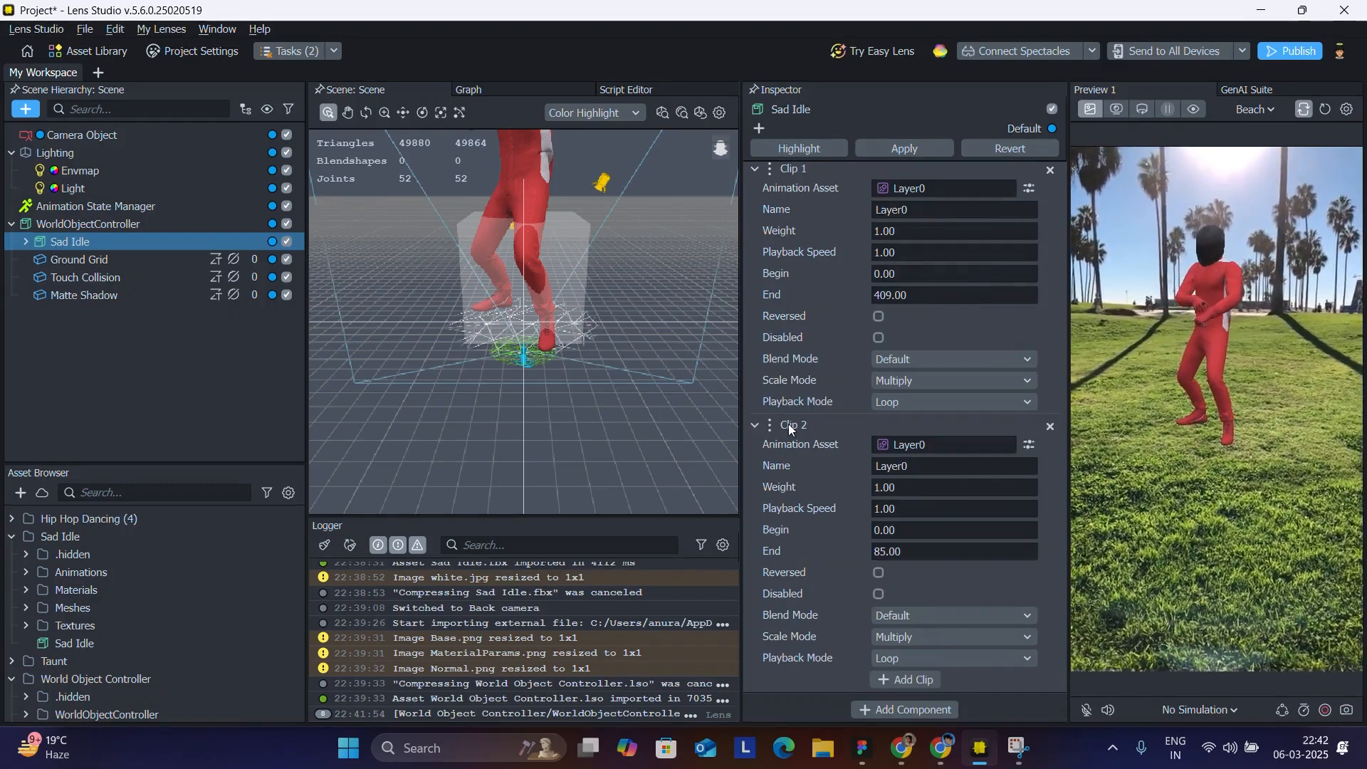
# Set the playback mode of both the Hip Hop and Taunt clips in Sad Idle's Animation Player to Single
pyautogui.scroll(6, 788, 425)
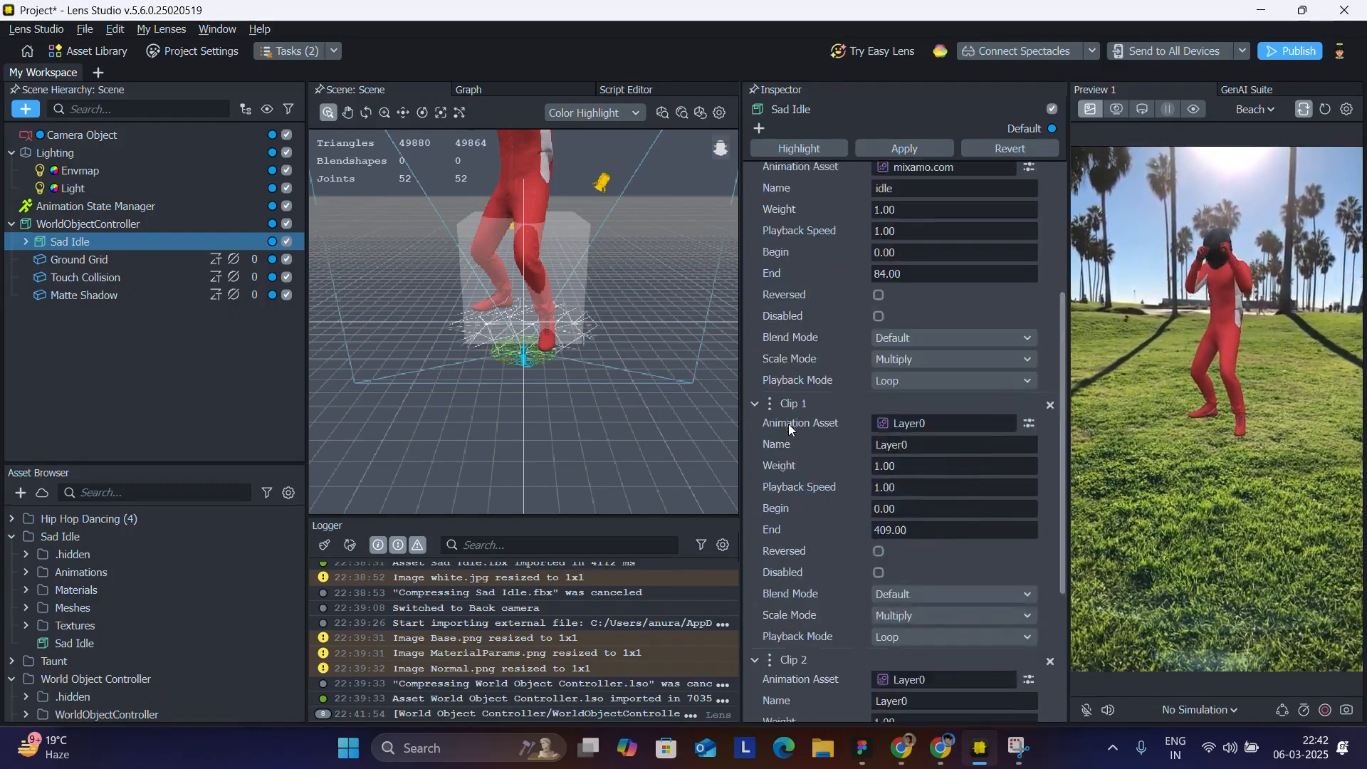
pyautogui.scroll(-6, 788, 425)
pyautogui.scroll(-1, 788, 424)
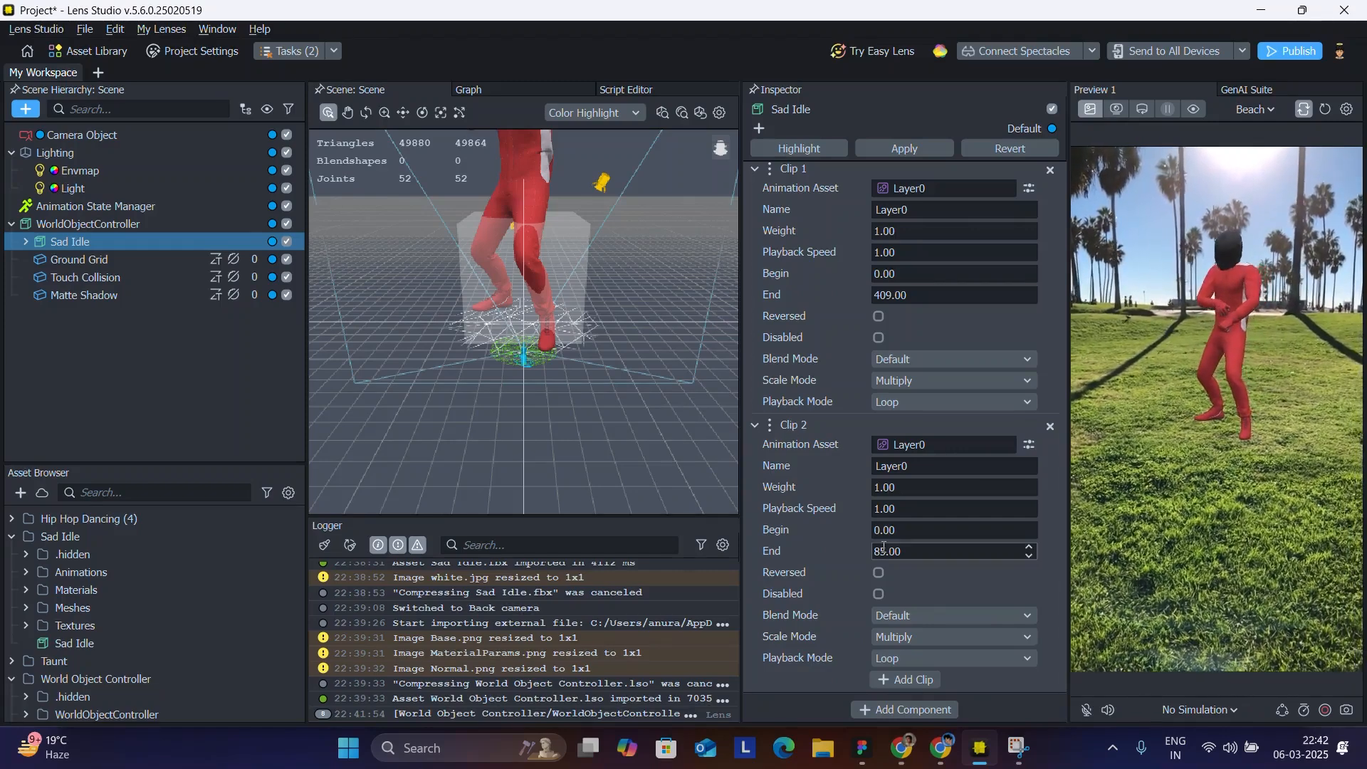
pyautogui.click(933, 655)
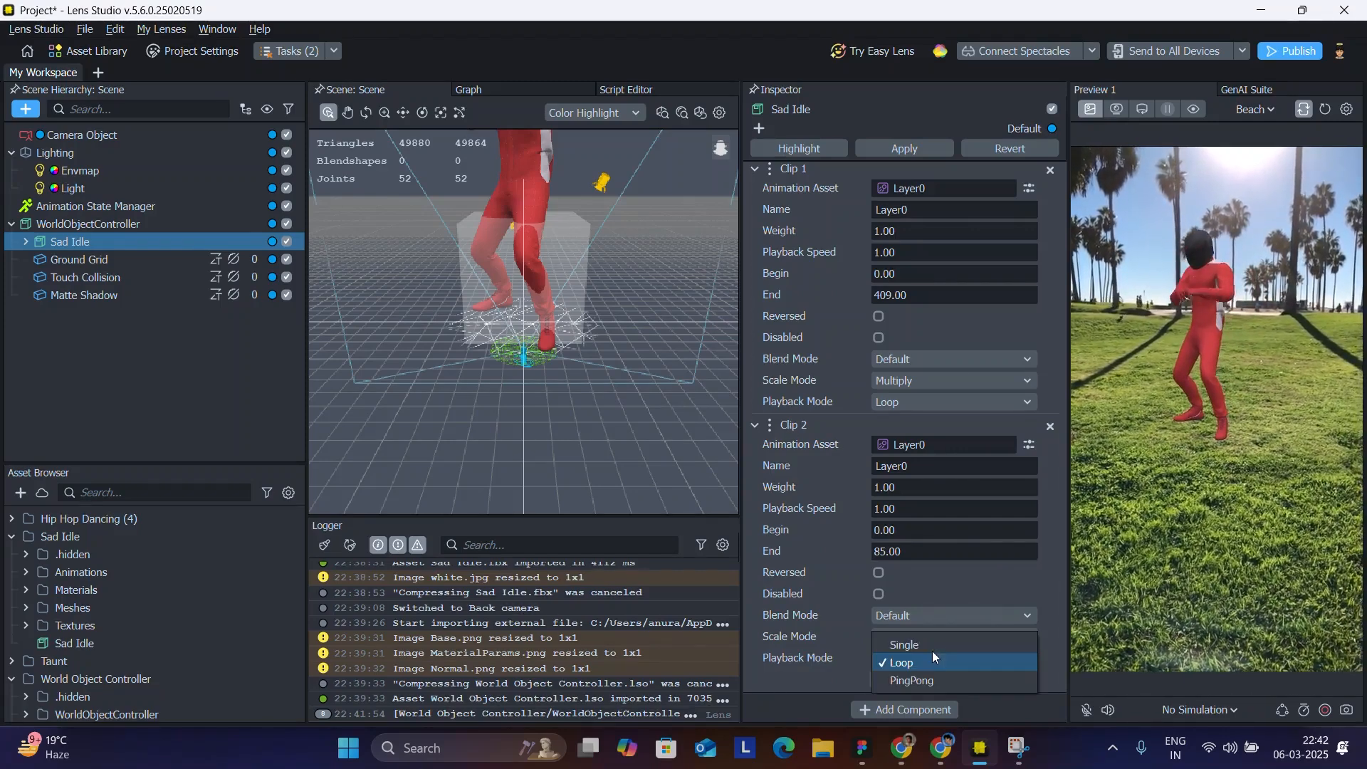
pyautogui.click(911, 645)
pyautogui.click(947, 400)
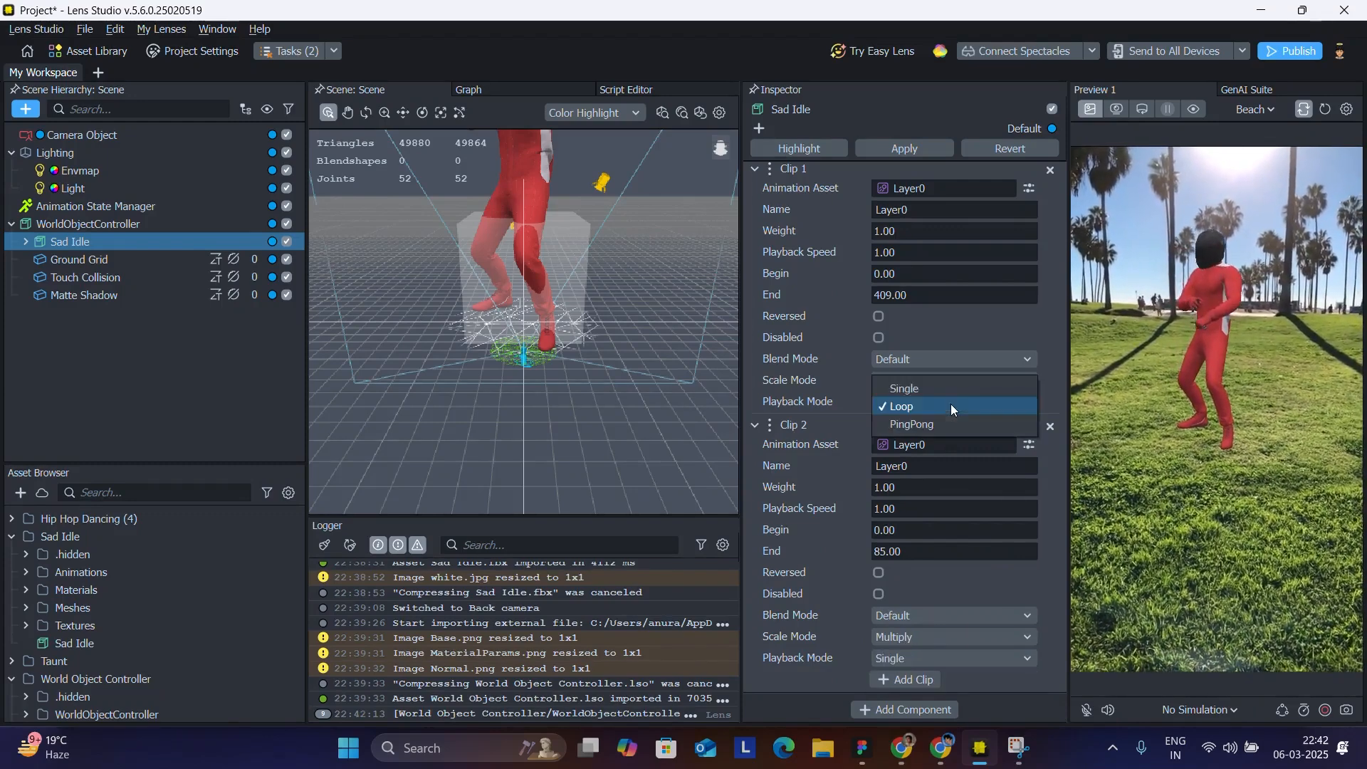
pyautogui.click(908, 391)
pyautogui.click(922, 402)
pyautogui.click(924, 406)
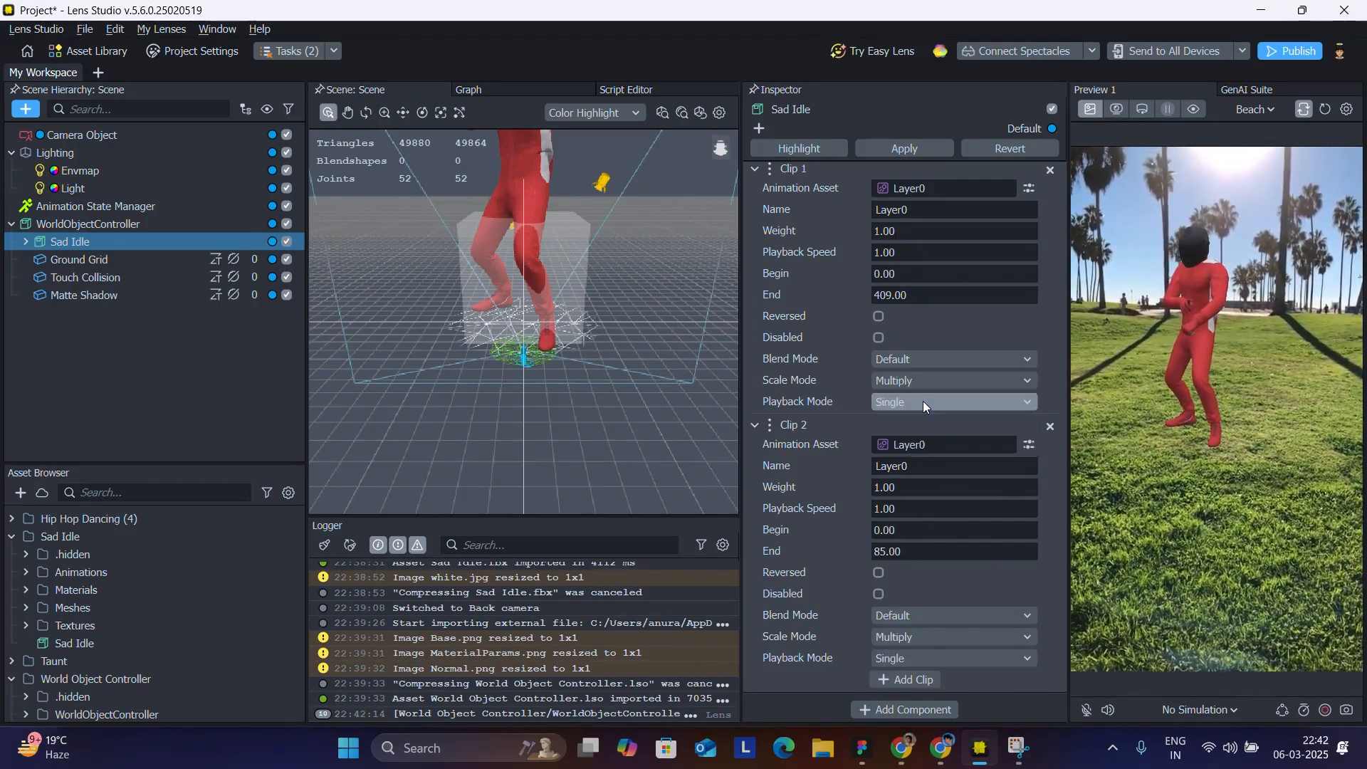
# Review the playback modes of all three clips and restart the lens preview
pyautogui.scroll(3, 924, 406)
pyautogui.scroll(2, 887, 379)
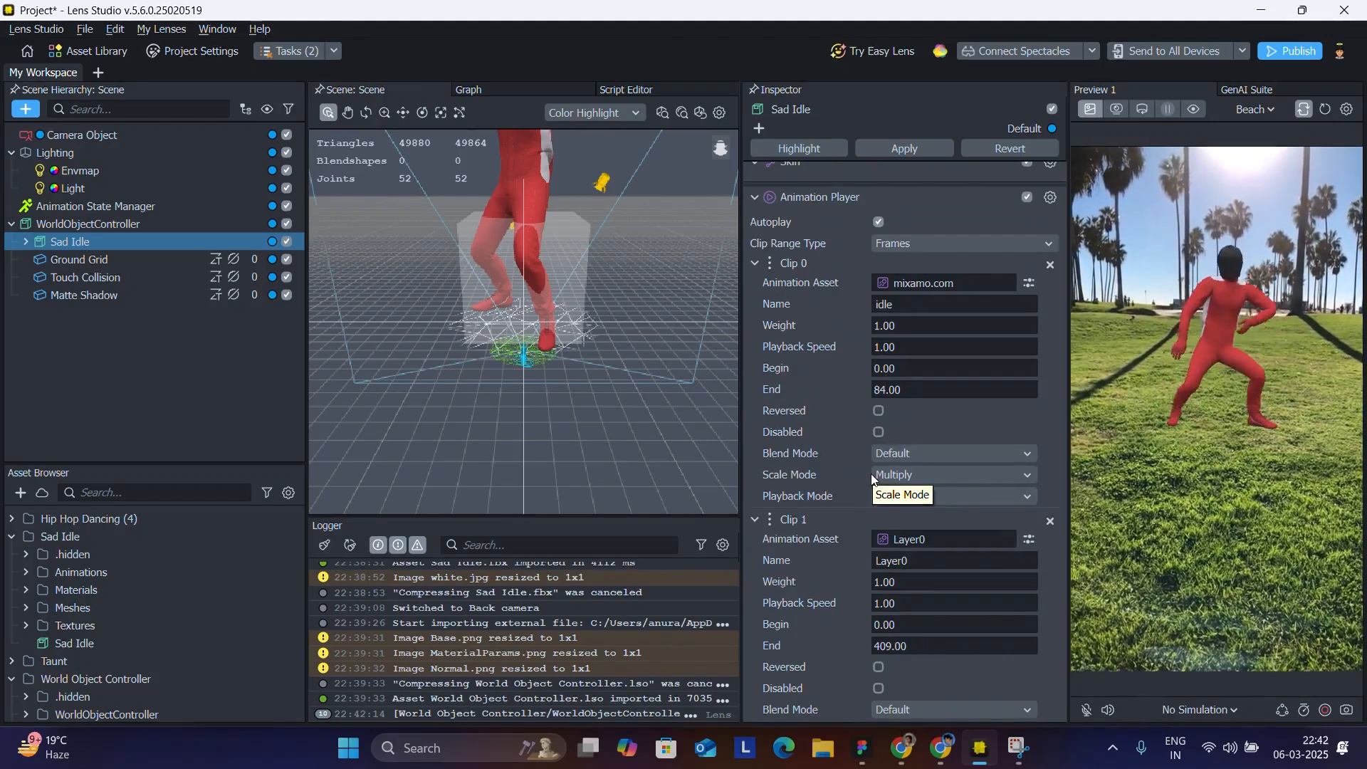
pyautogui.scroll(-4, 806, 473)
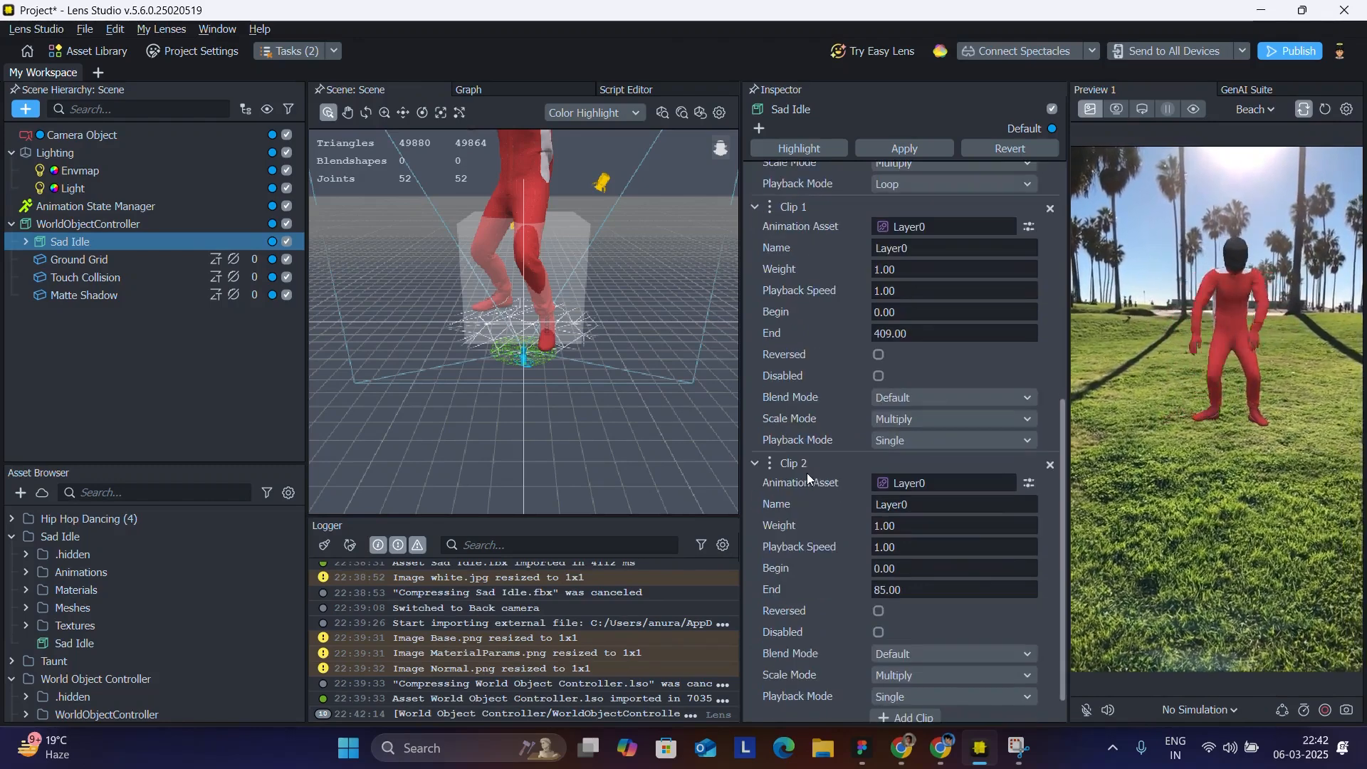
pyautogui.click(954, 439)
pyautogui.click(945, 438)
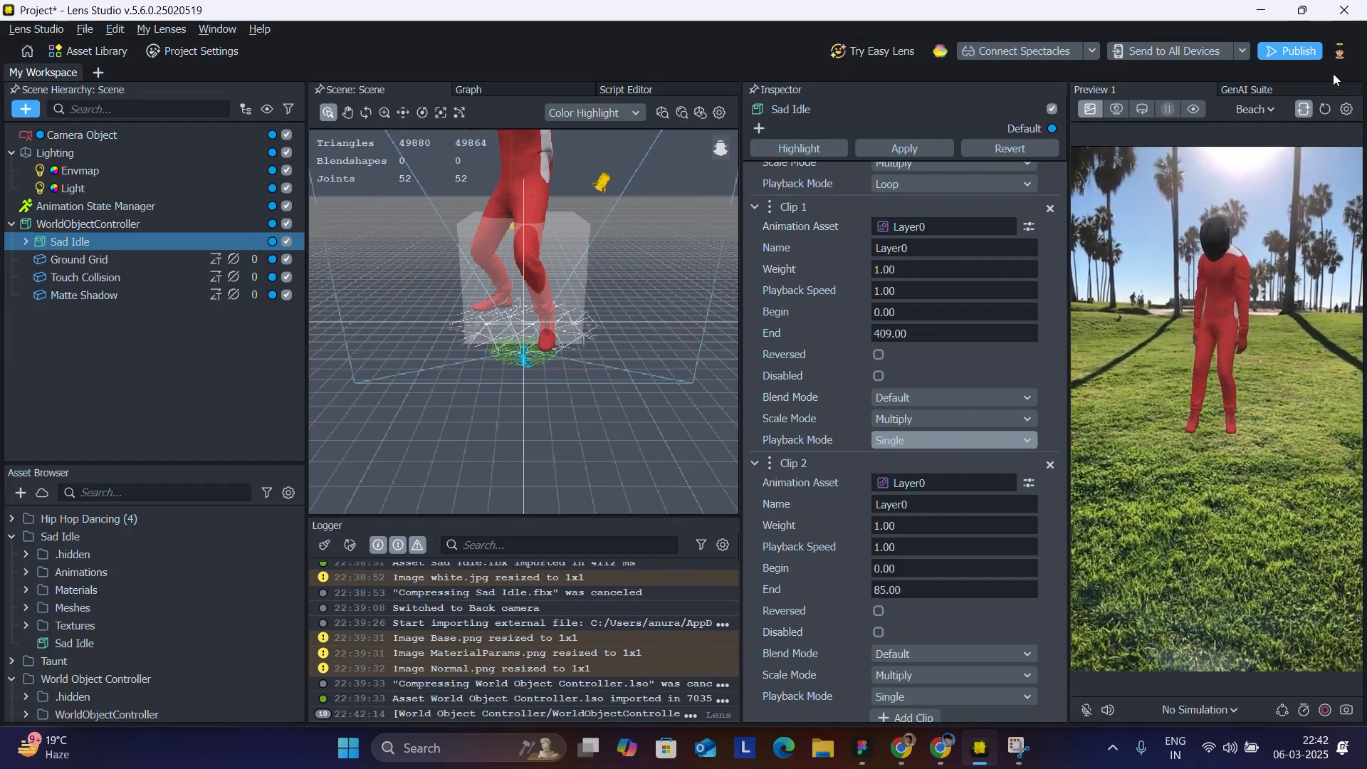
pyautogui.click(1326, 110)
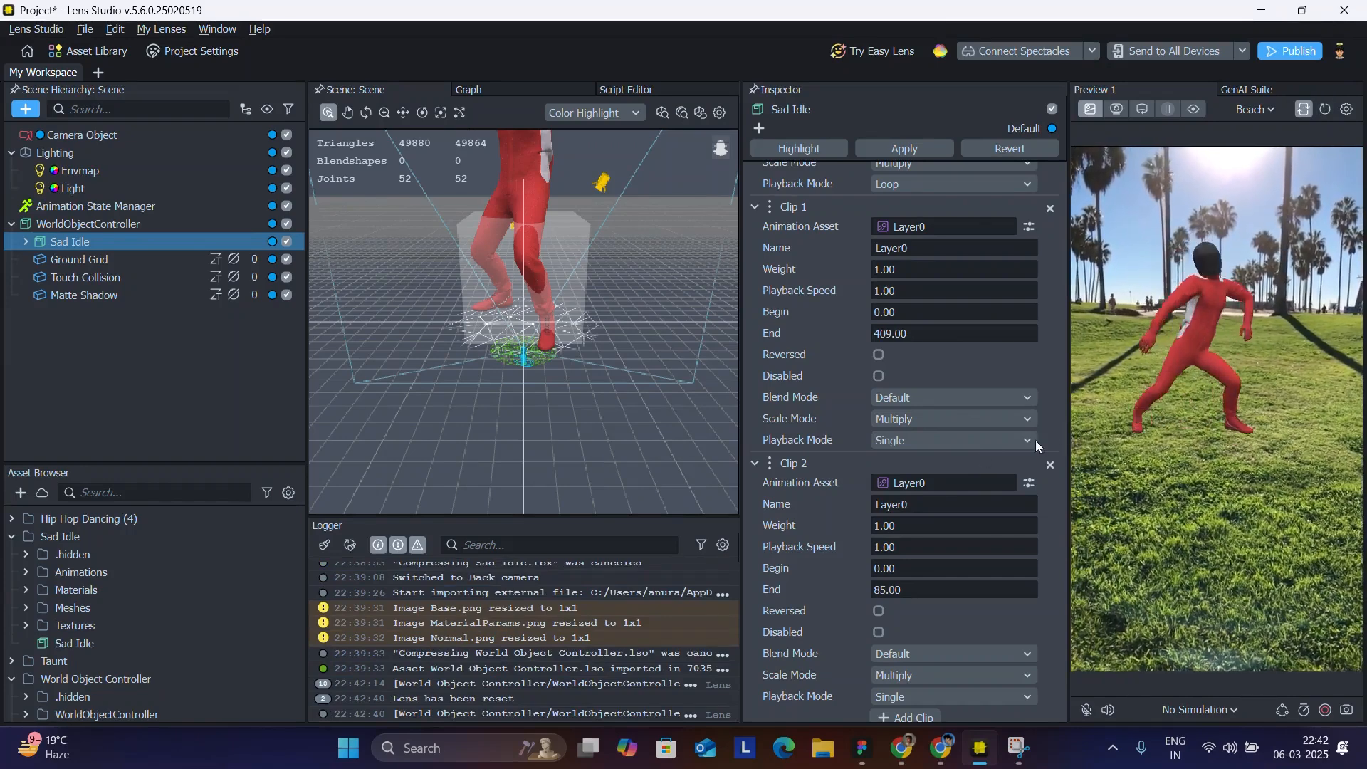
# Rename Clip 1, the hip hop dance animation, to "HipHop"
pyautogui.scroll(3, 880, 483)
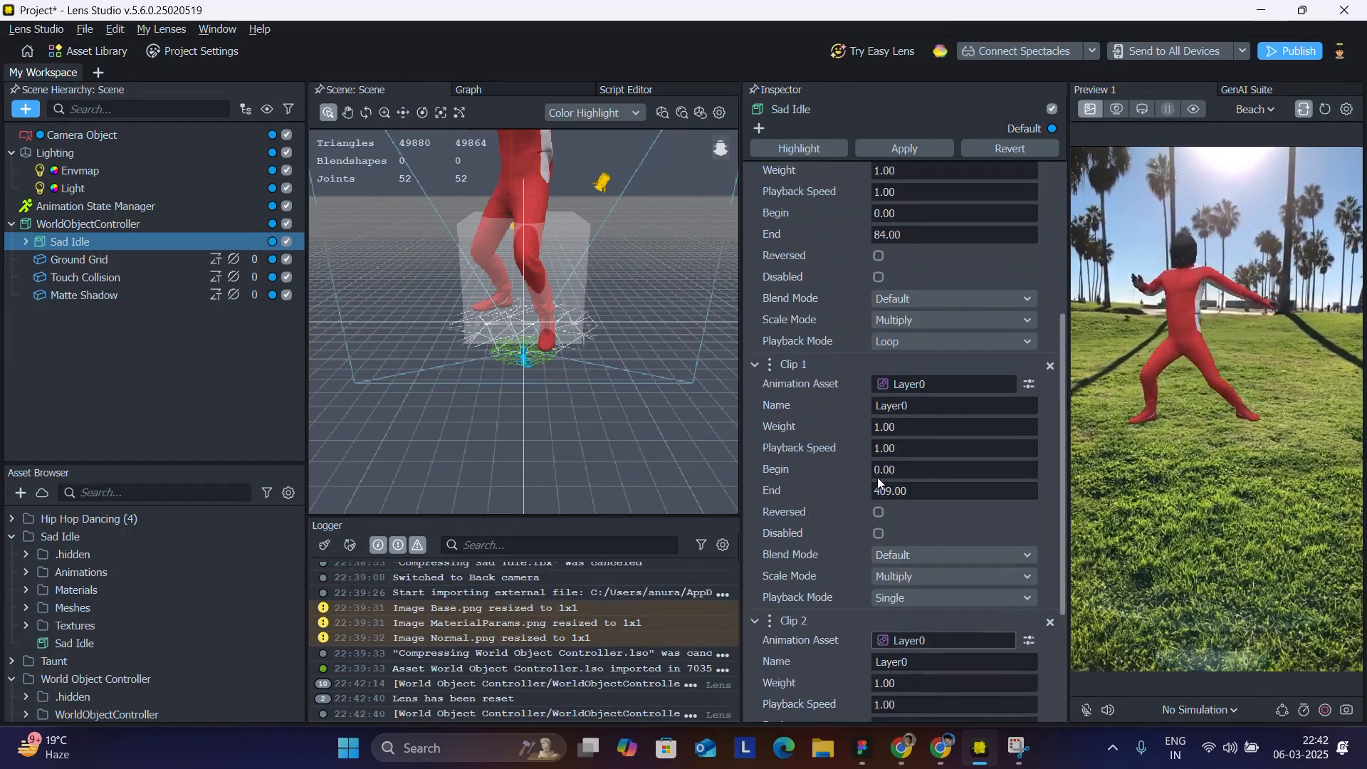
pyautogui.scroll(3, 879, 483)
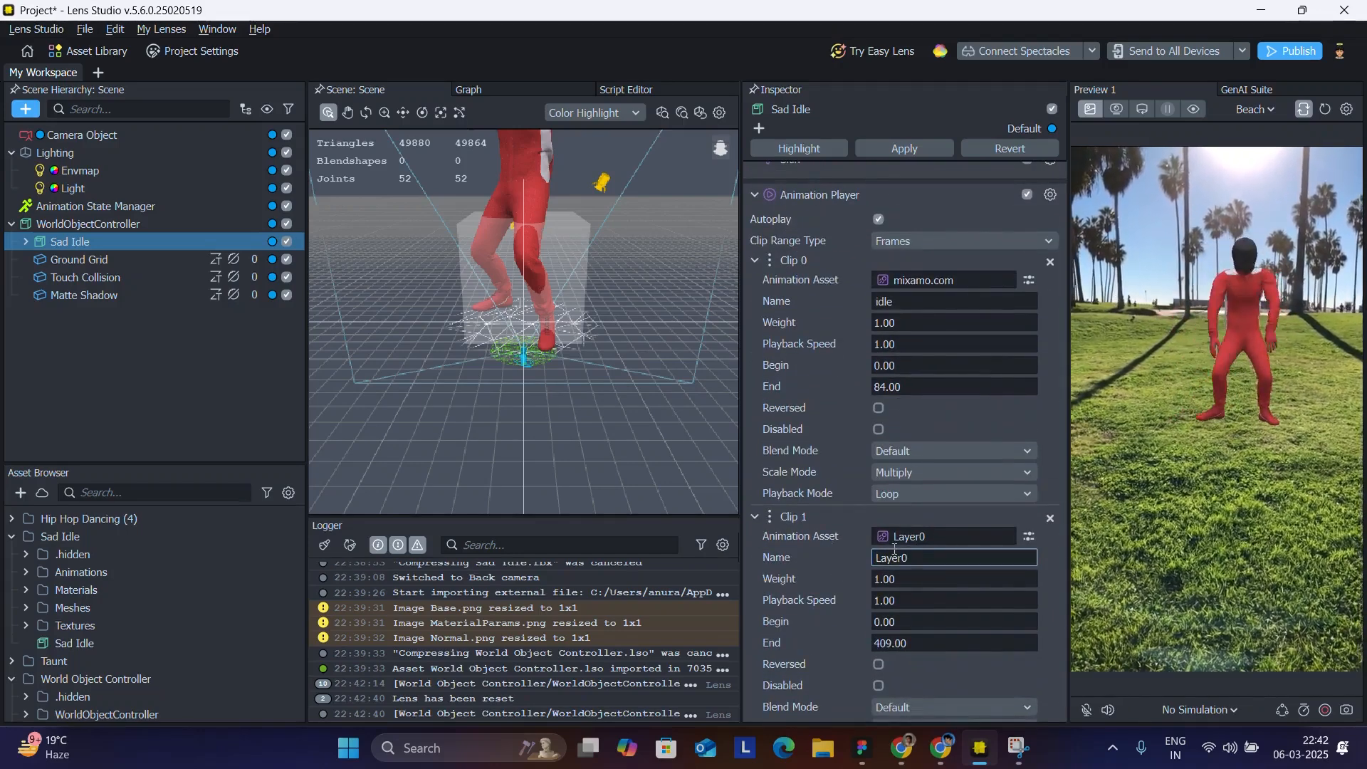
pyautogui.doubleClick(895, 555)
pyautogui.write('HIpHop')
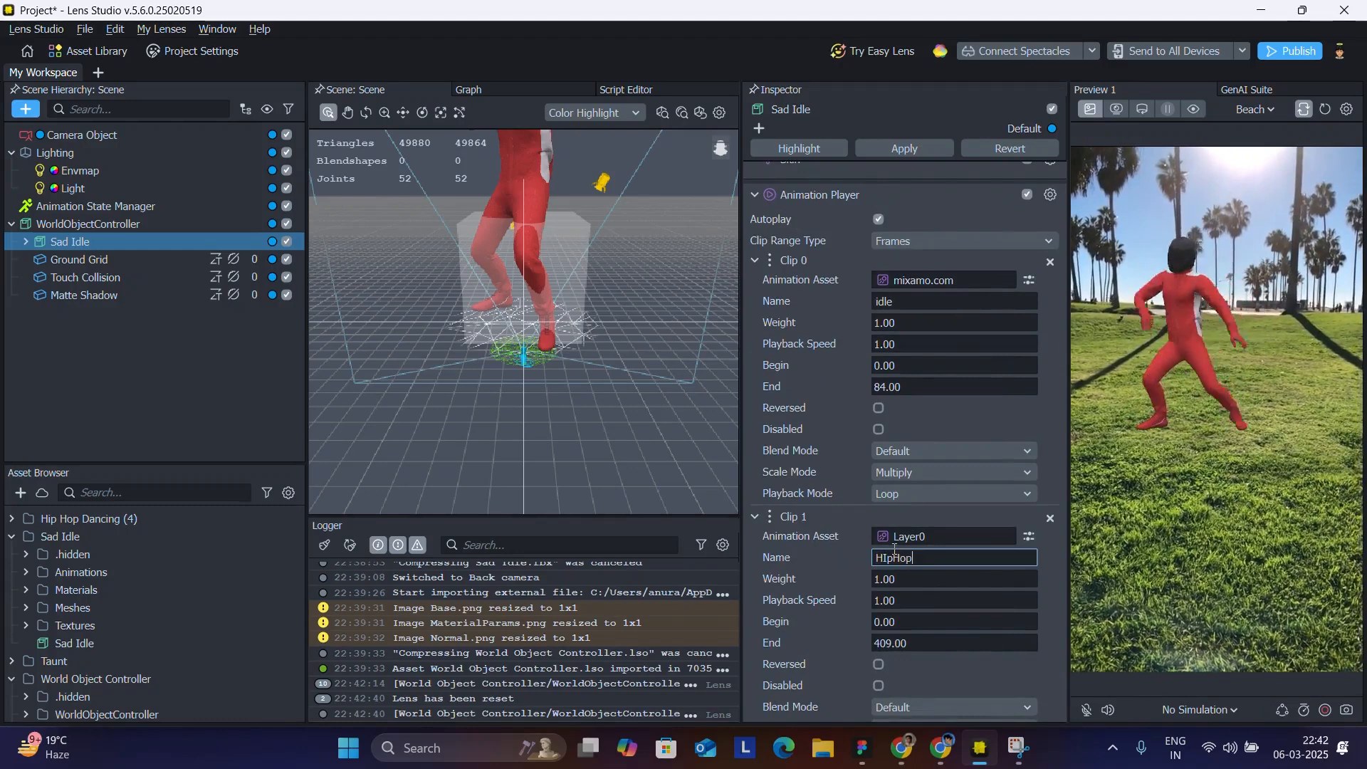
# Rename Clip 2, the taunt animation, to "Taunt"
pyautogui.scroll(-3, 895, 550)
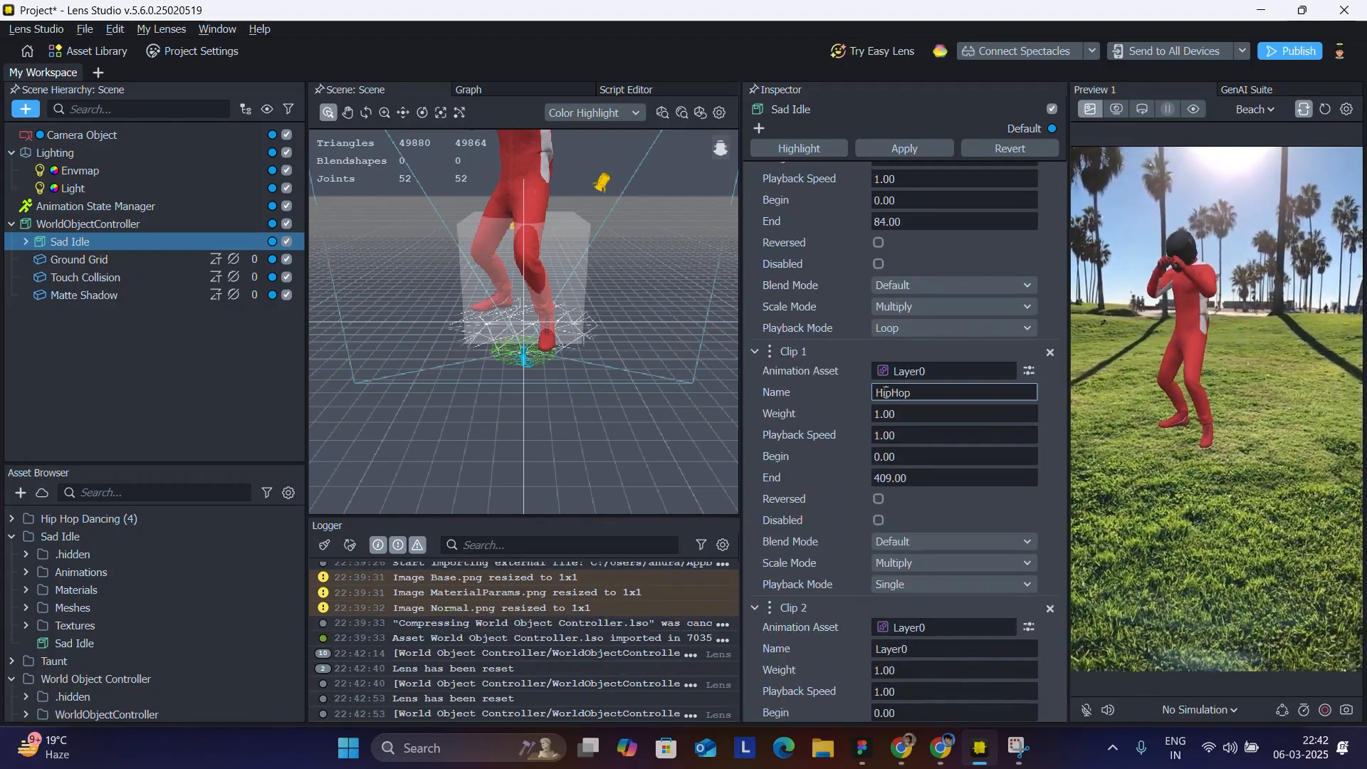
pyautogui.scroll(-3, 848, 436)
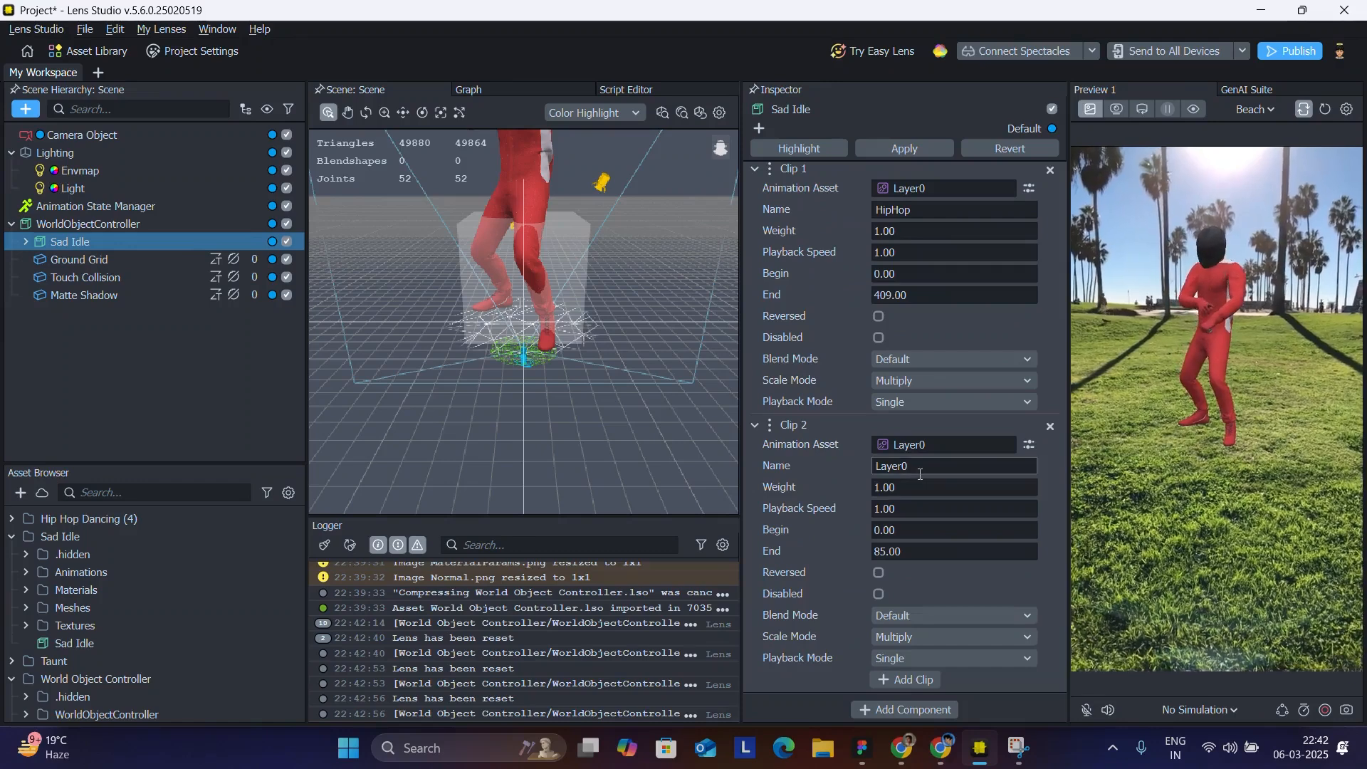
pyautogui.click(893, 466)
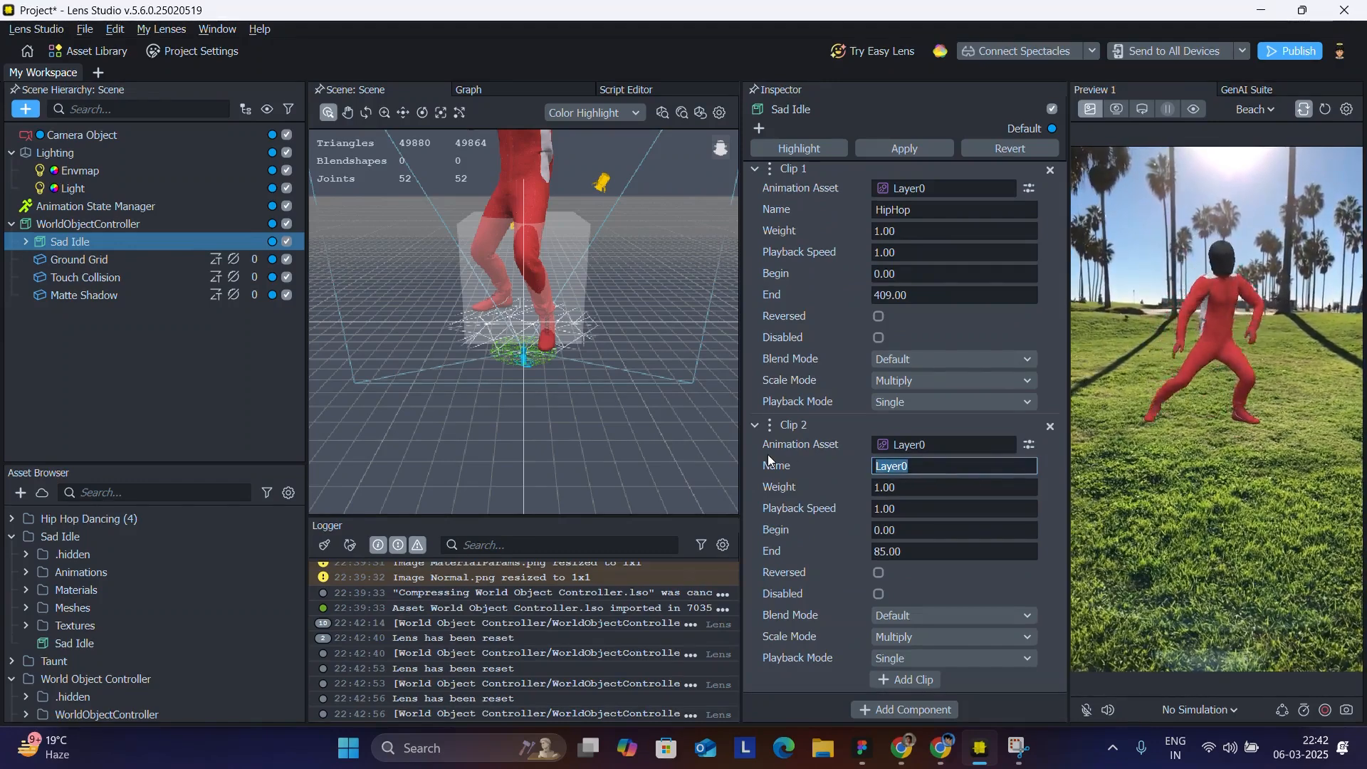
pyautogui.write('Taunt')
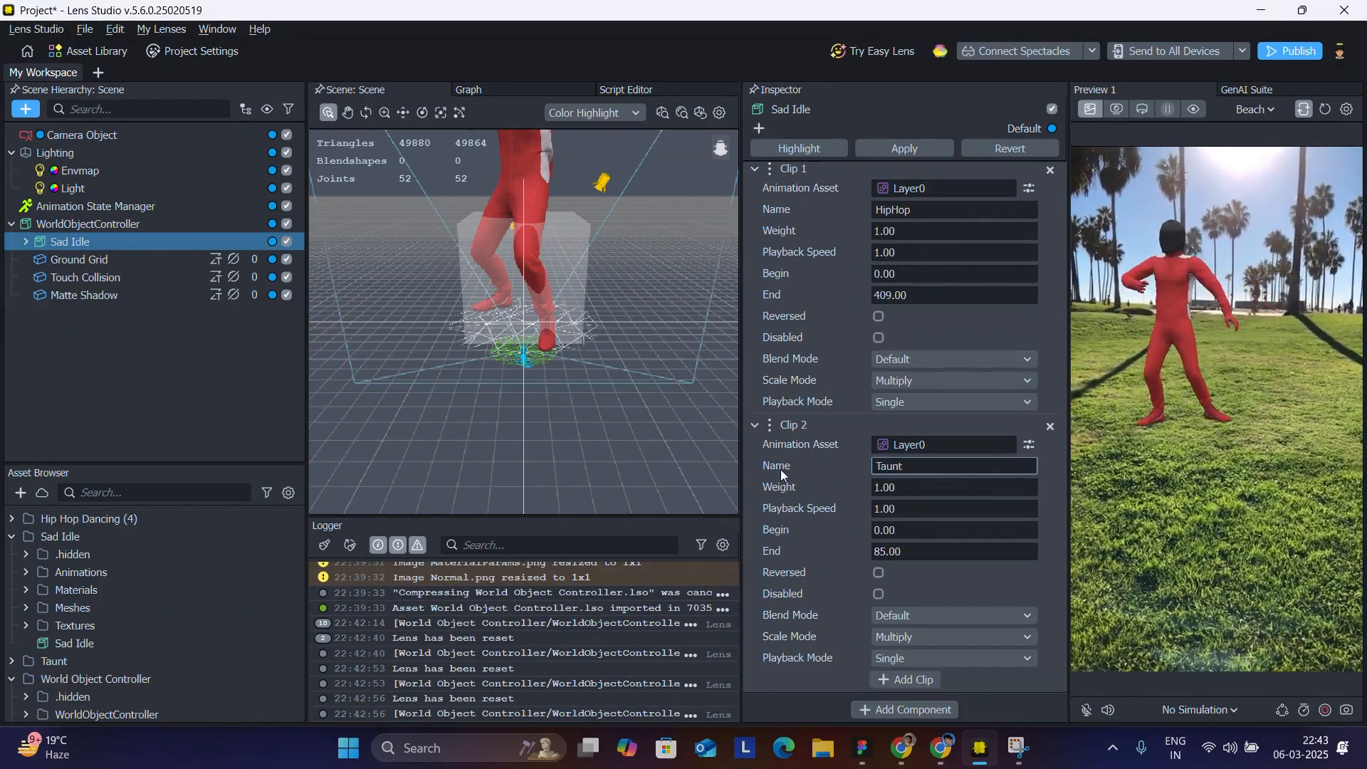
pyautogui.press('Return')
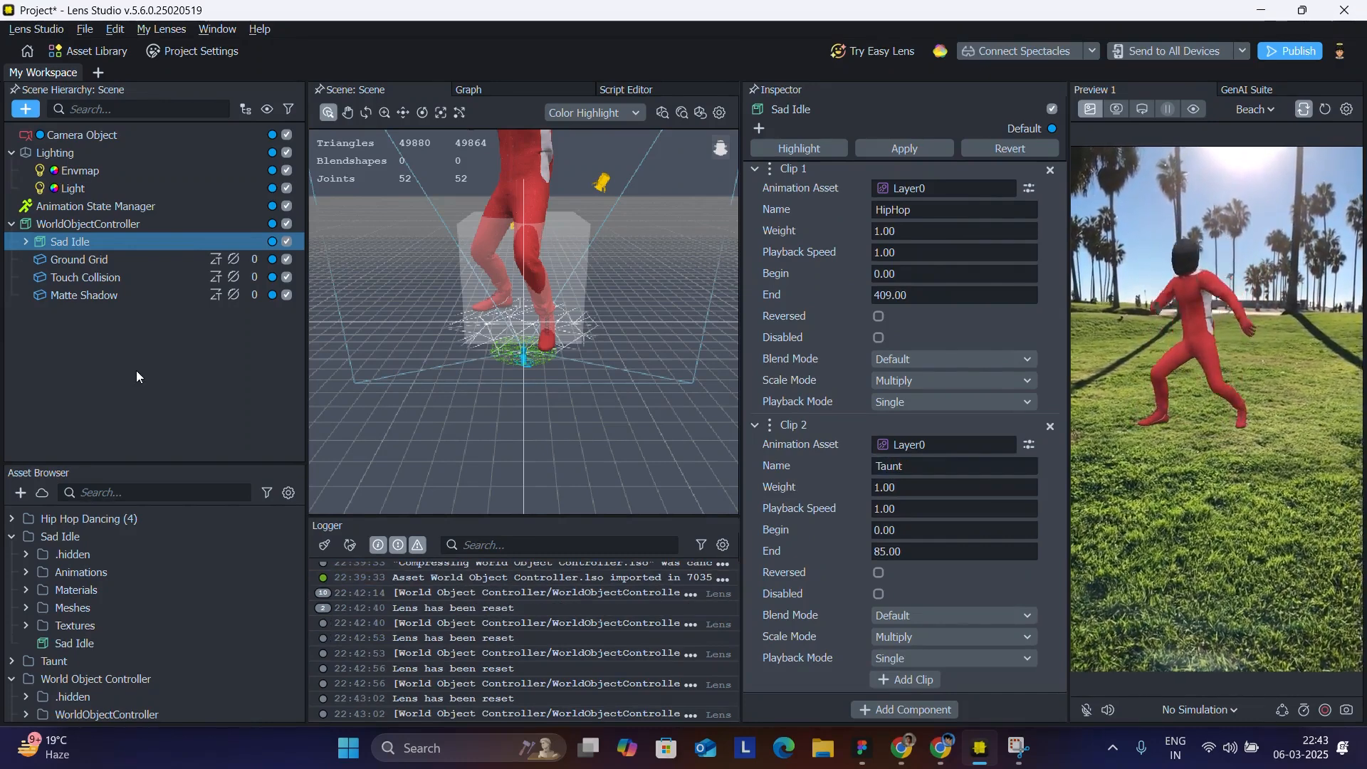
# Collapse the WorldObjectController hierarchy and restart the lens preview
pyautogui.click(12, 224)
pyautogui.click(119, 282)
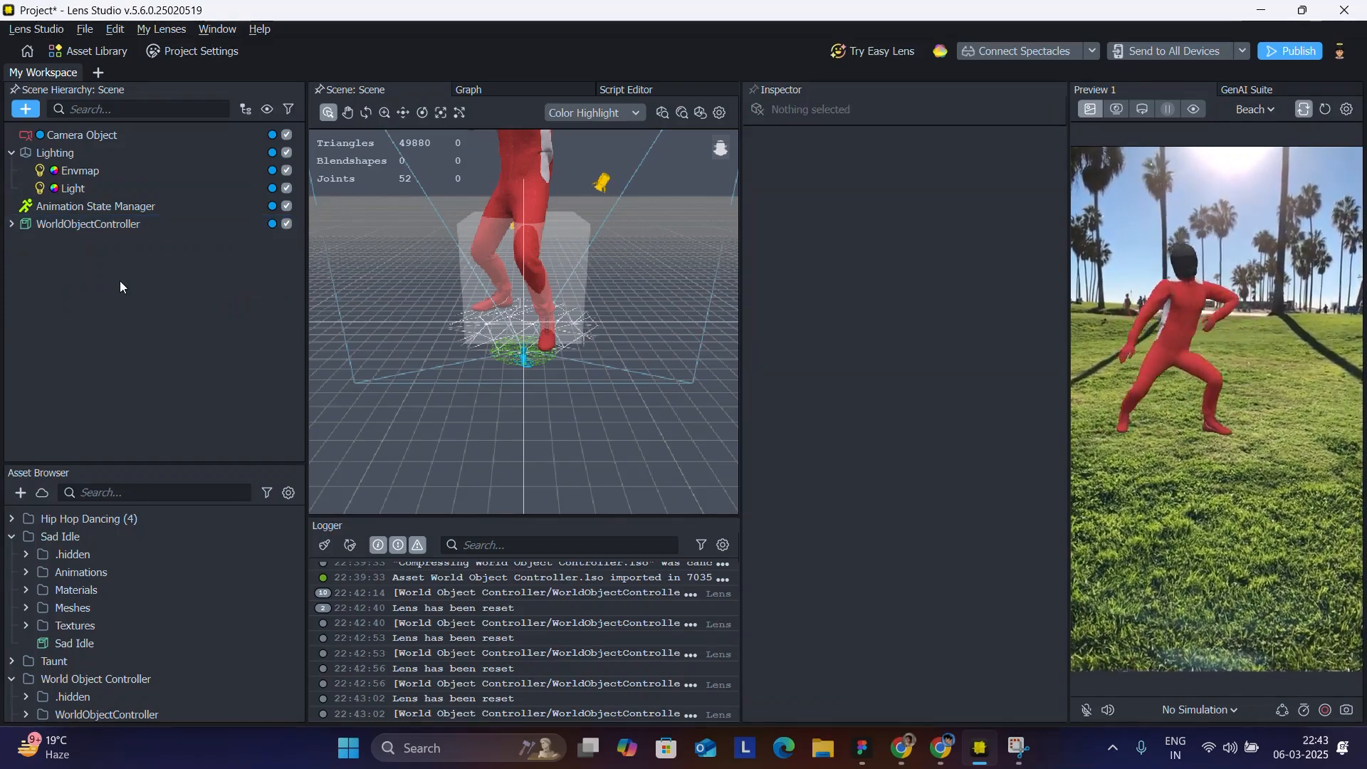
pyautogui.click(1326, 110)
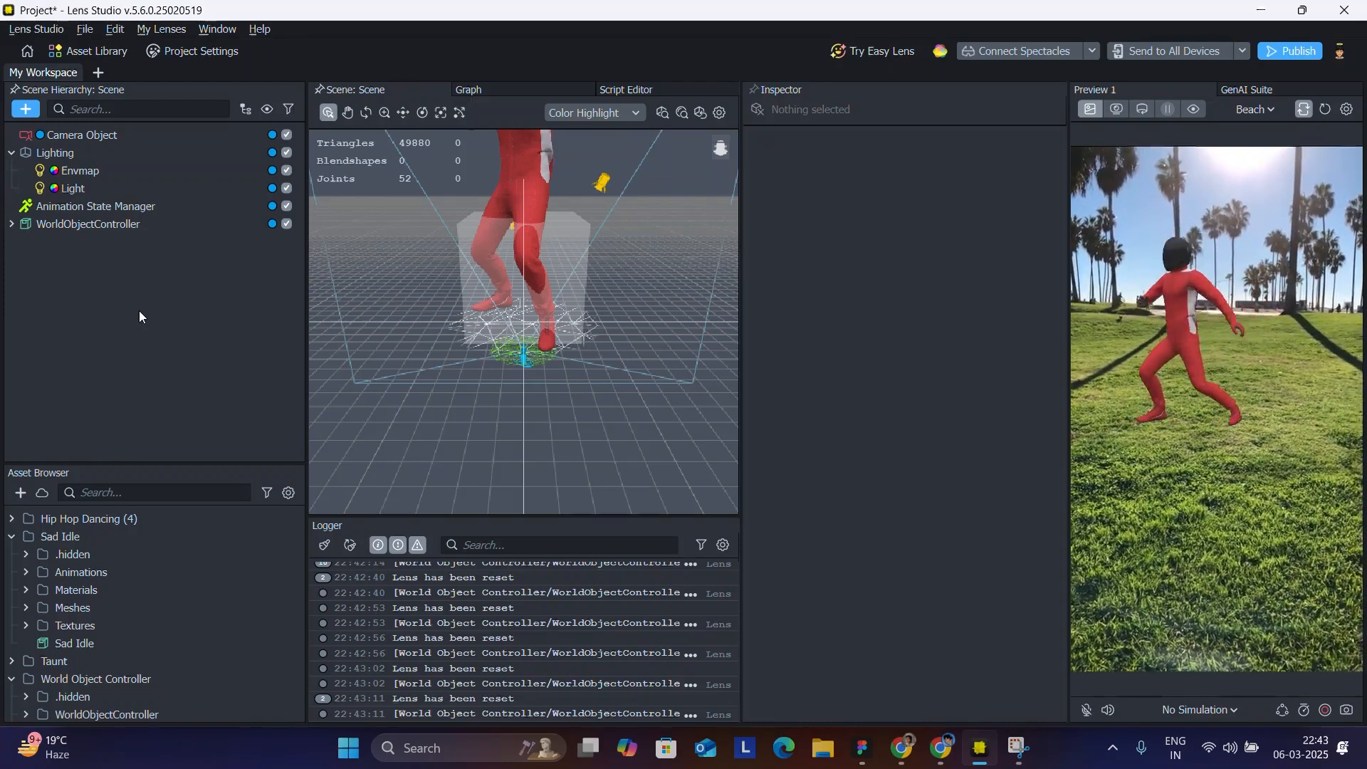
# Add a Behavior script object to the scene, keep its default name and select it
pyautogui.click(23, 111)
pyautogui.write('beh')
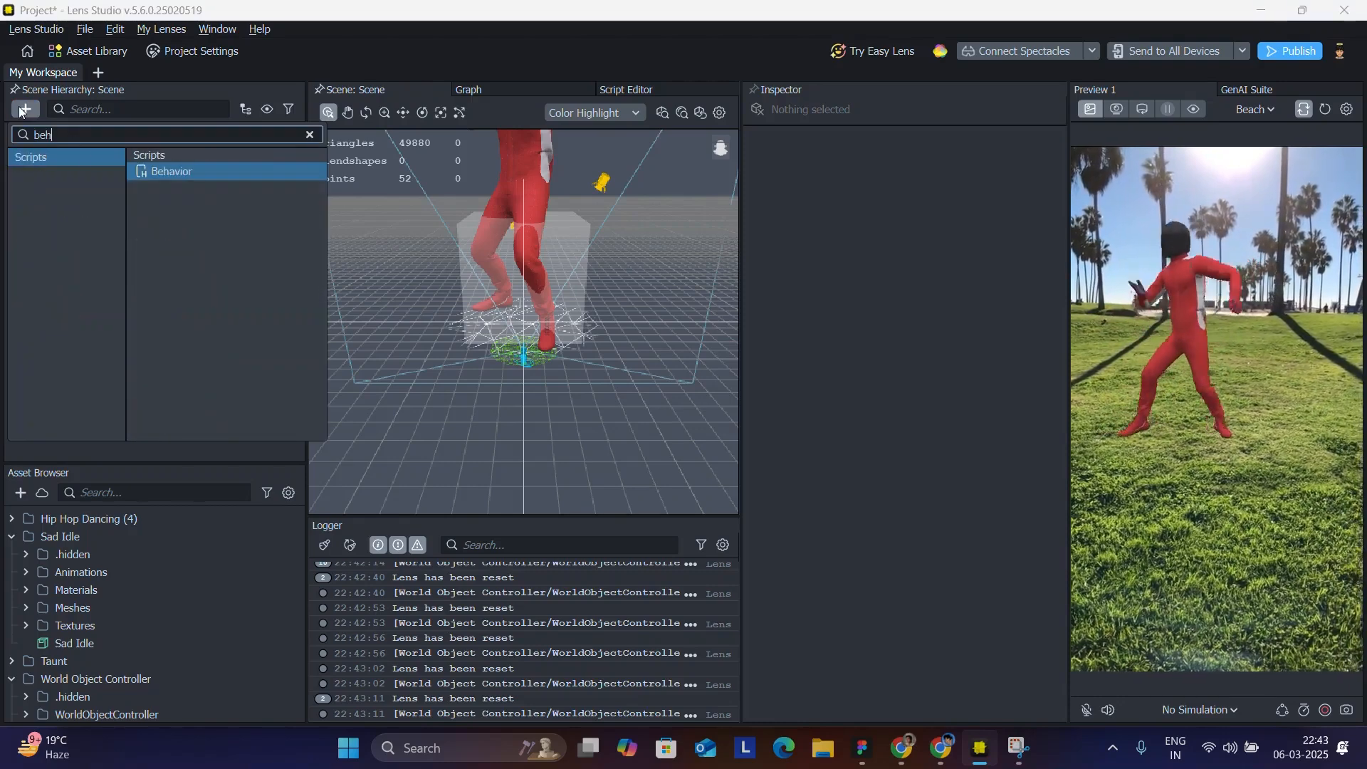
pyautogui.click(160, 172)
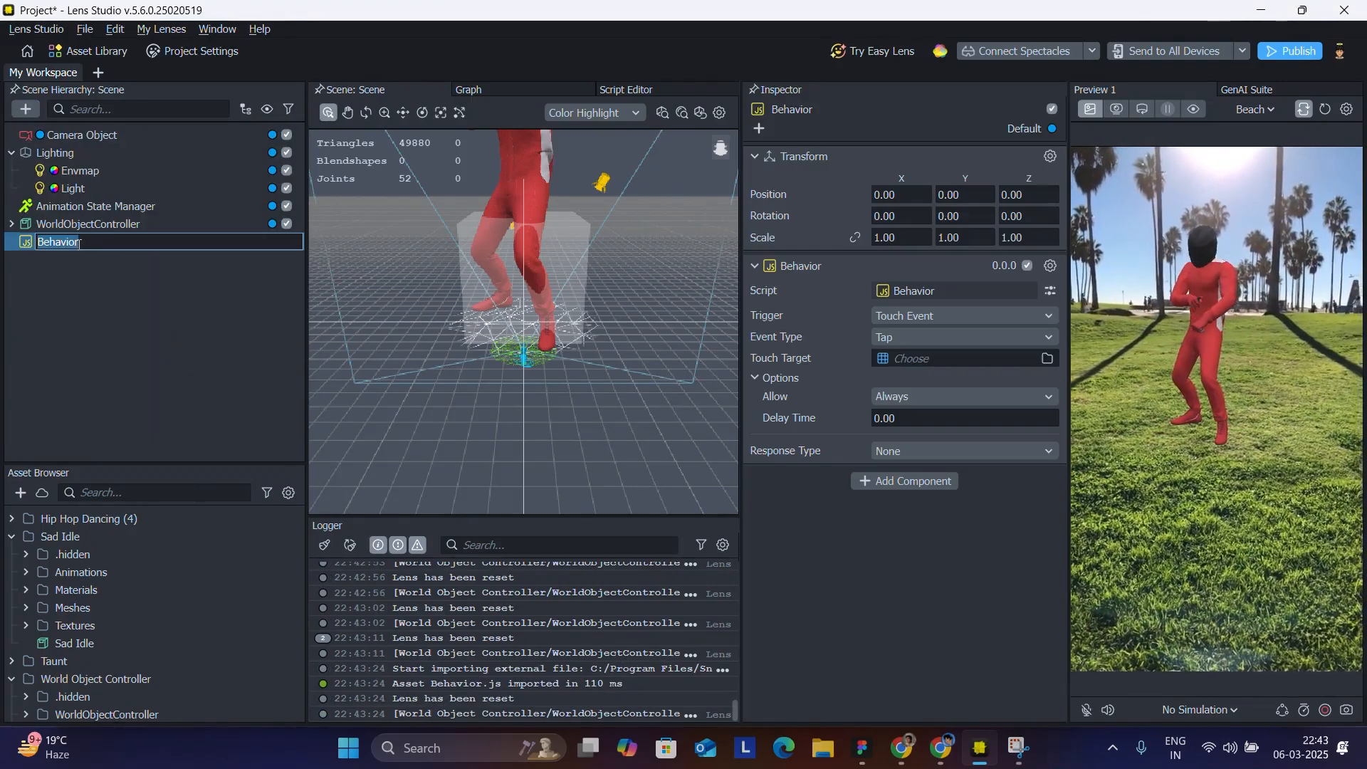
pyautogui.click(94, 271)
pyautogui.click(60, 245)
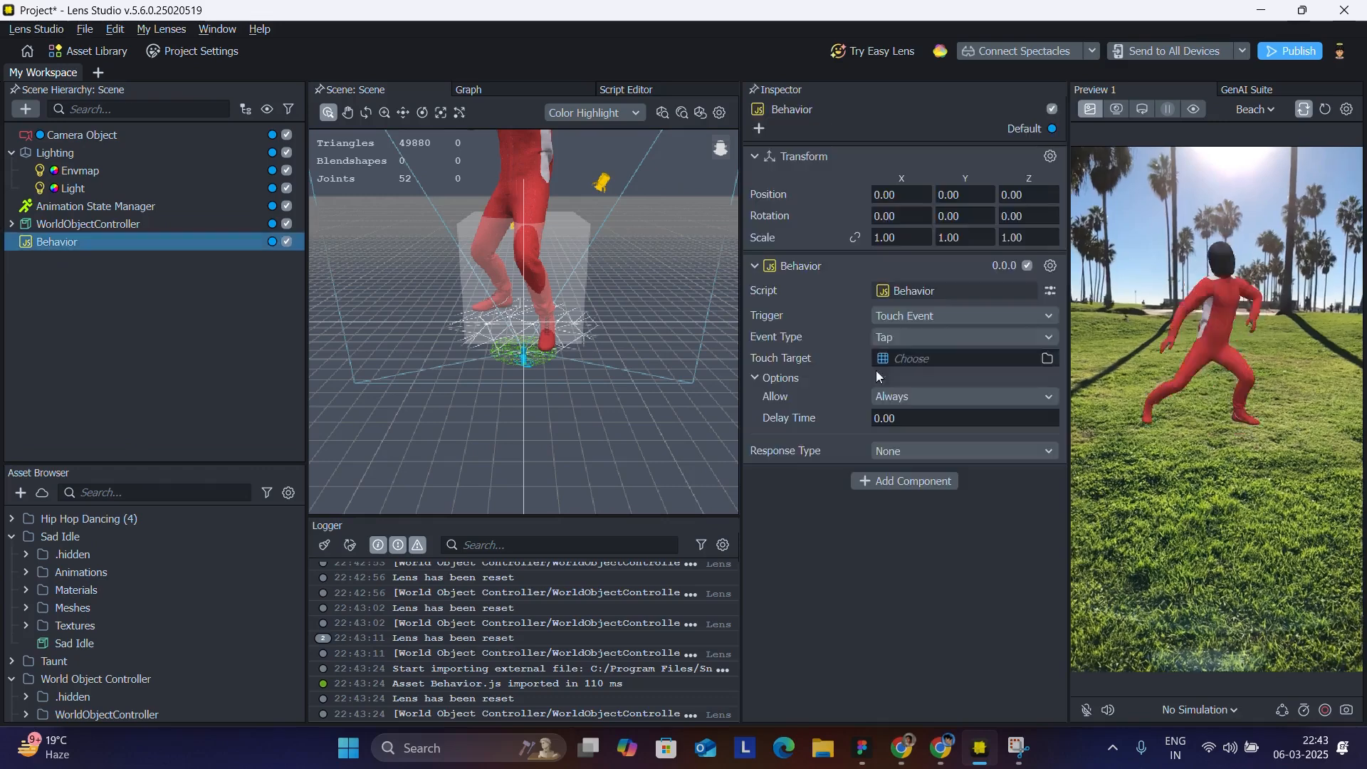
# Review the Behavior's trigger and event type options, keeping Touch Event and Tap
pyautogui.click(907, 324)
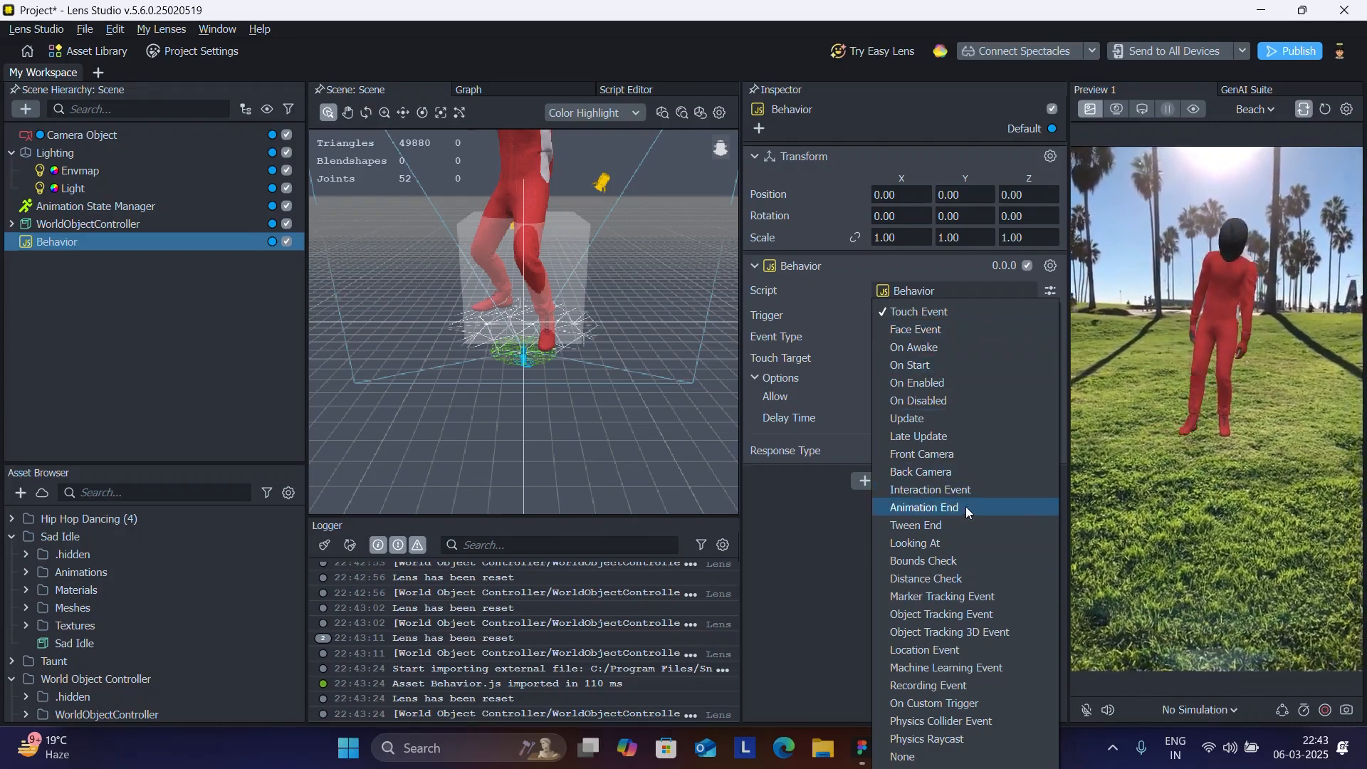
pyautogui.click(907, 314)
pyautogui.click(957, 337)
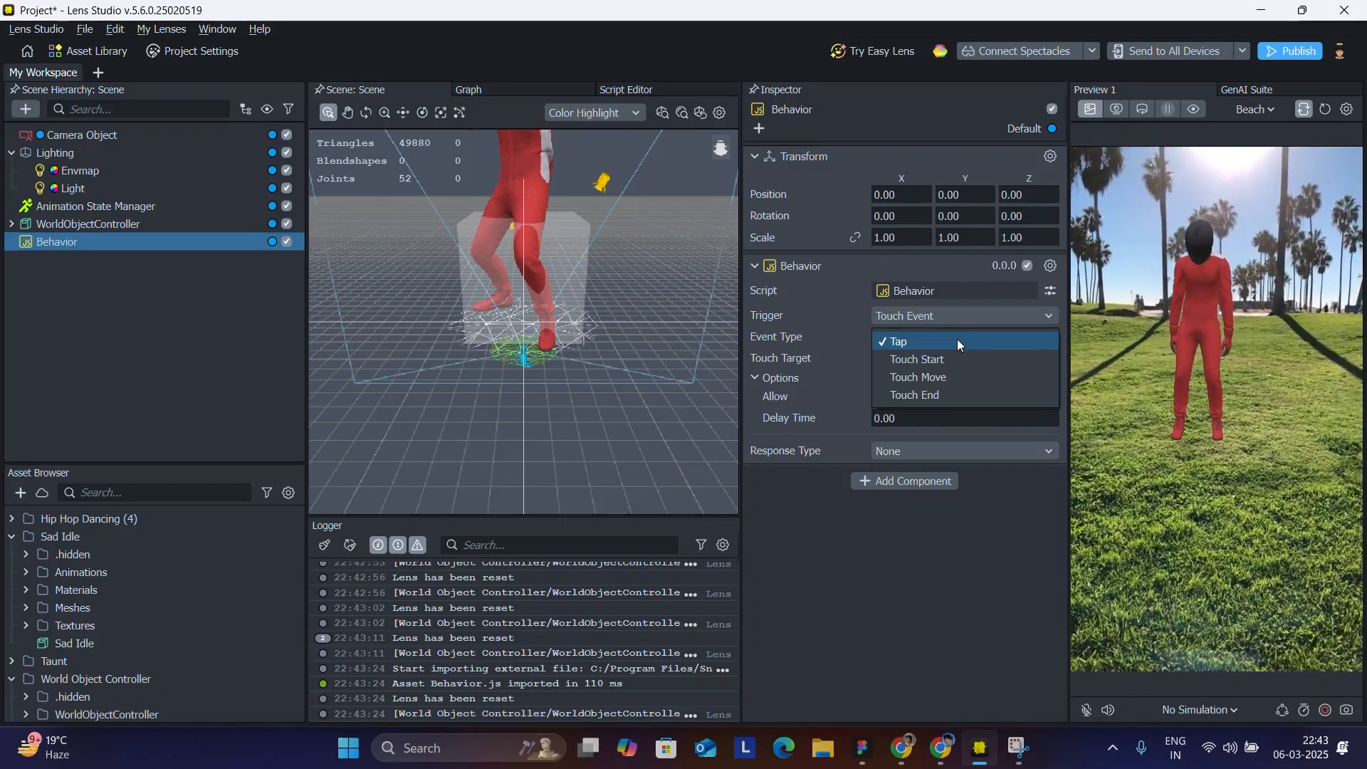
pyautogui.click(847, 343)
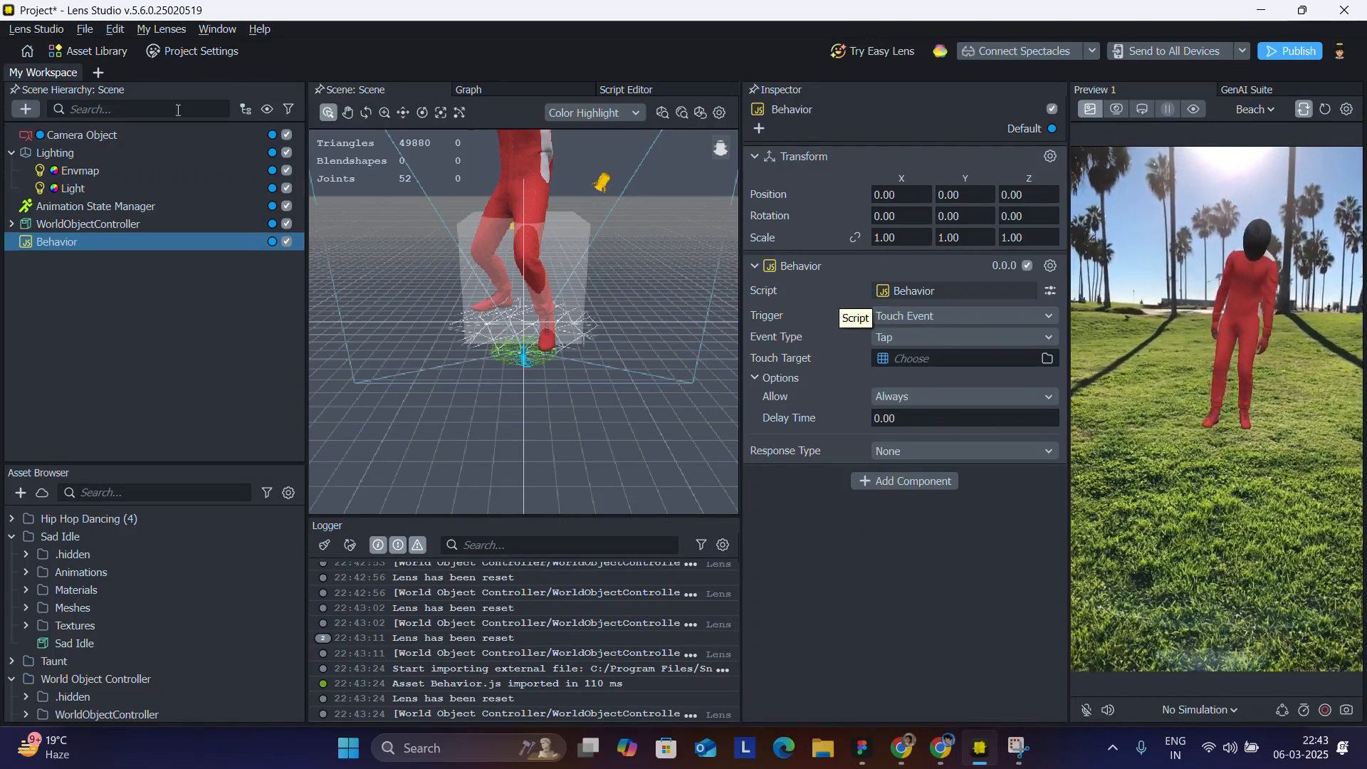
# Add a Screen Image to the scene for an on-screen button
pyautogui.click(22, 115)
pyautogui.write('scre')
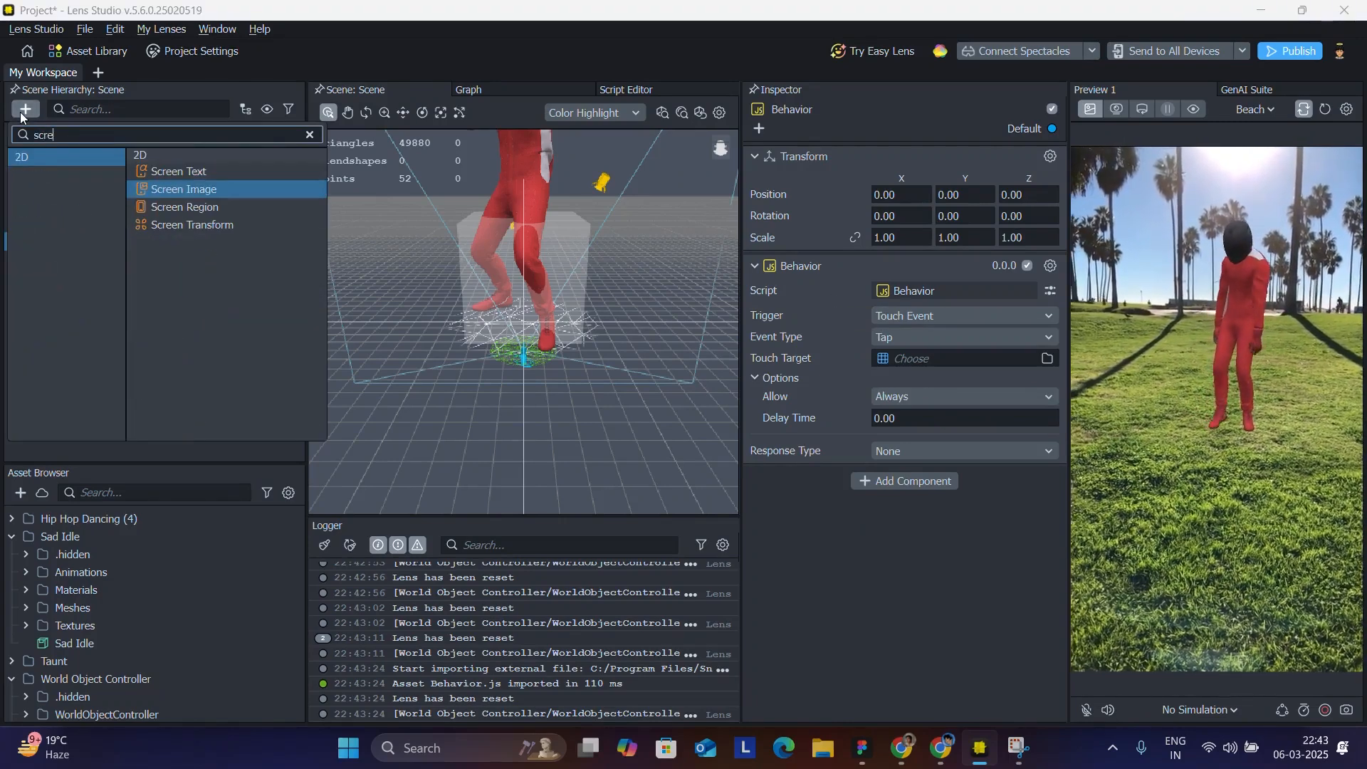
pyautogui.click(196, 191)
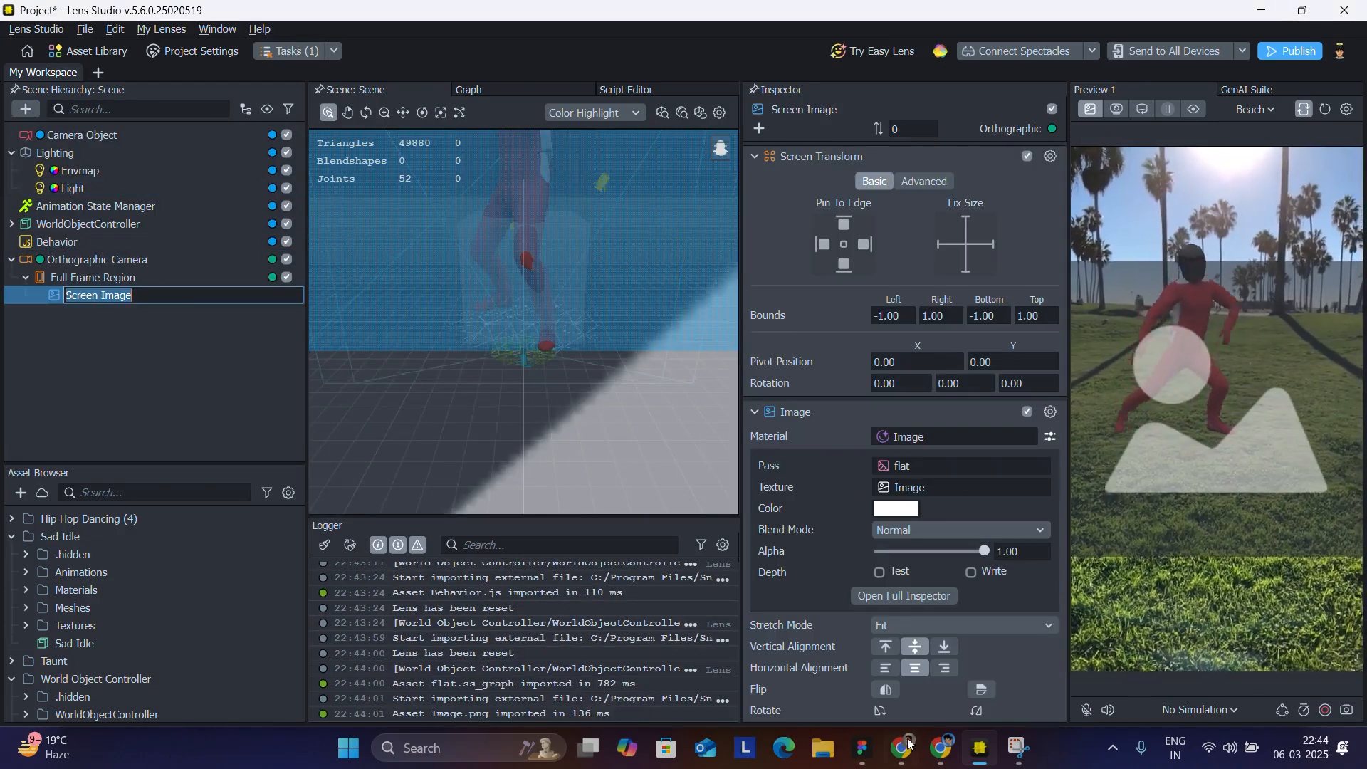
# Import the Dance image from Downloads as the Screen Image's texture and open the image in the 2D Scene view
pyautogui.click(864, 748)
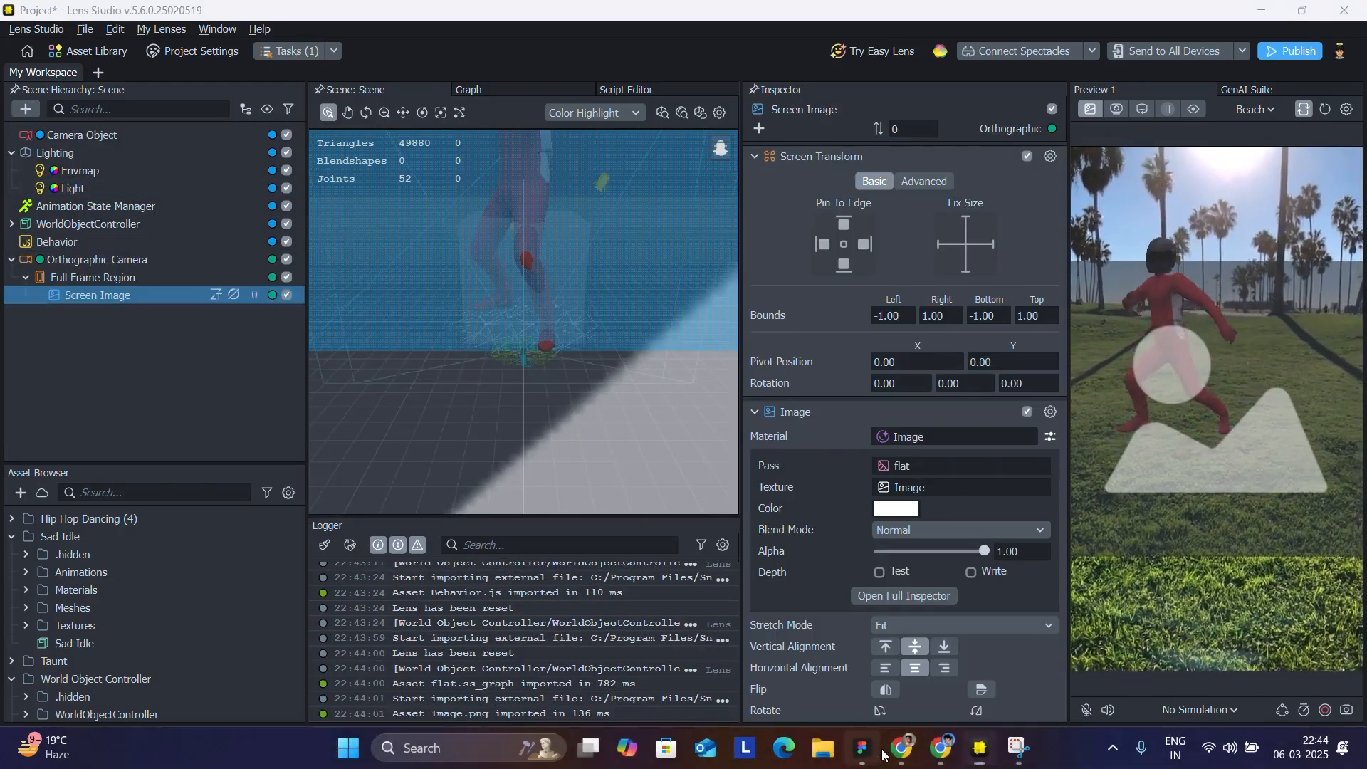
pyautogui.click(982, 749)
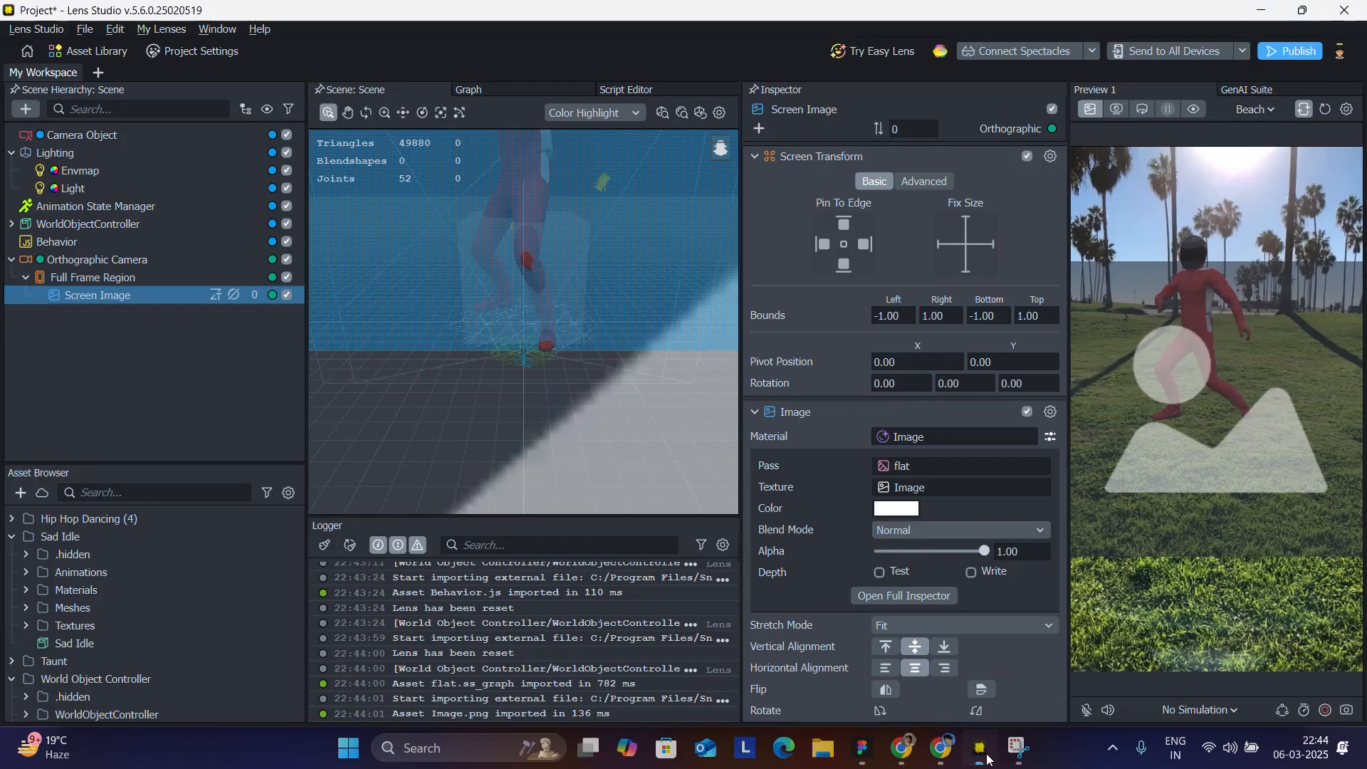
pyautogui.click(906, 489)
pyautogui.click(586, 359)
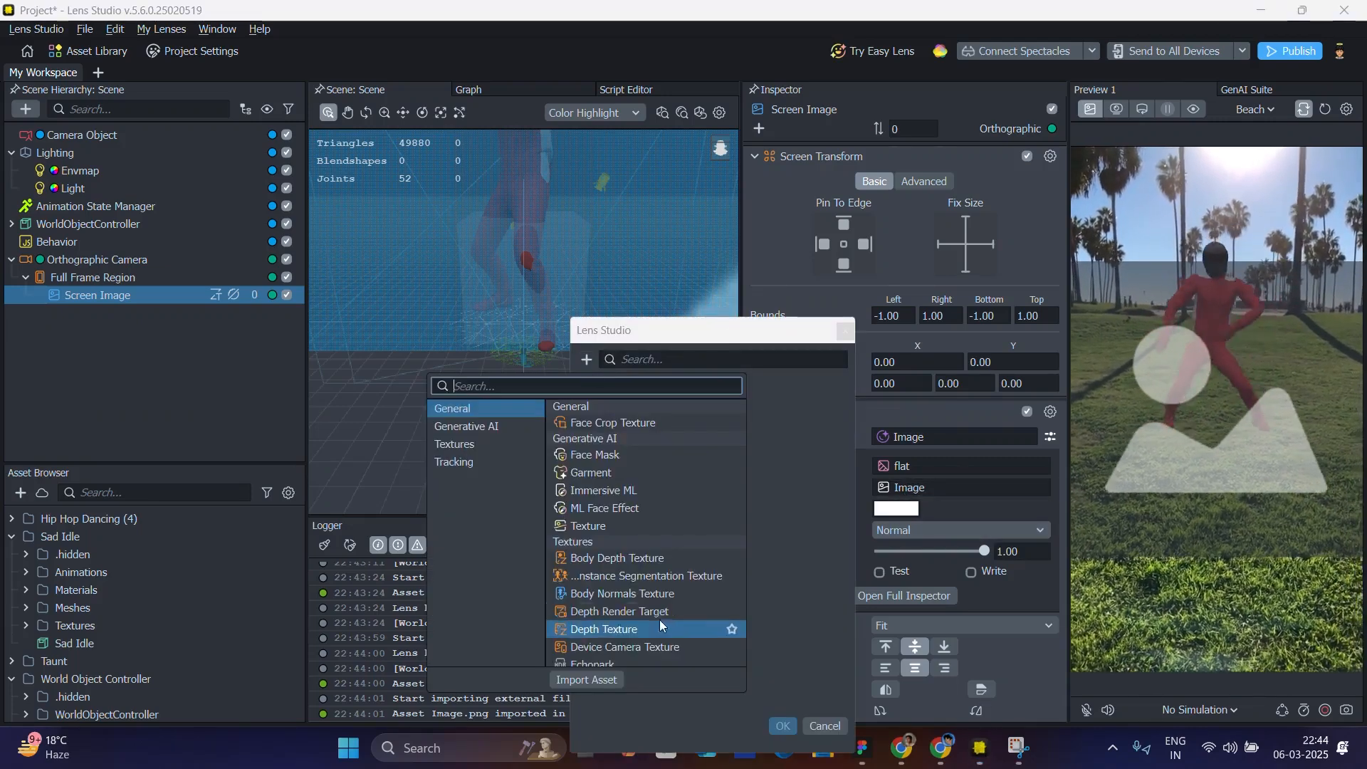
pyautogui.click(585, 679)
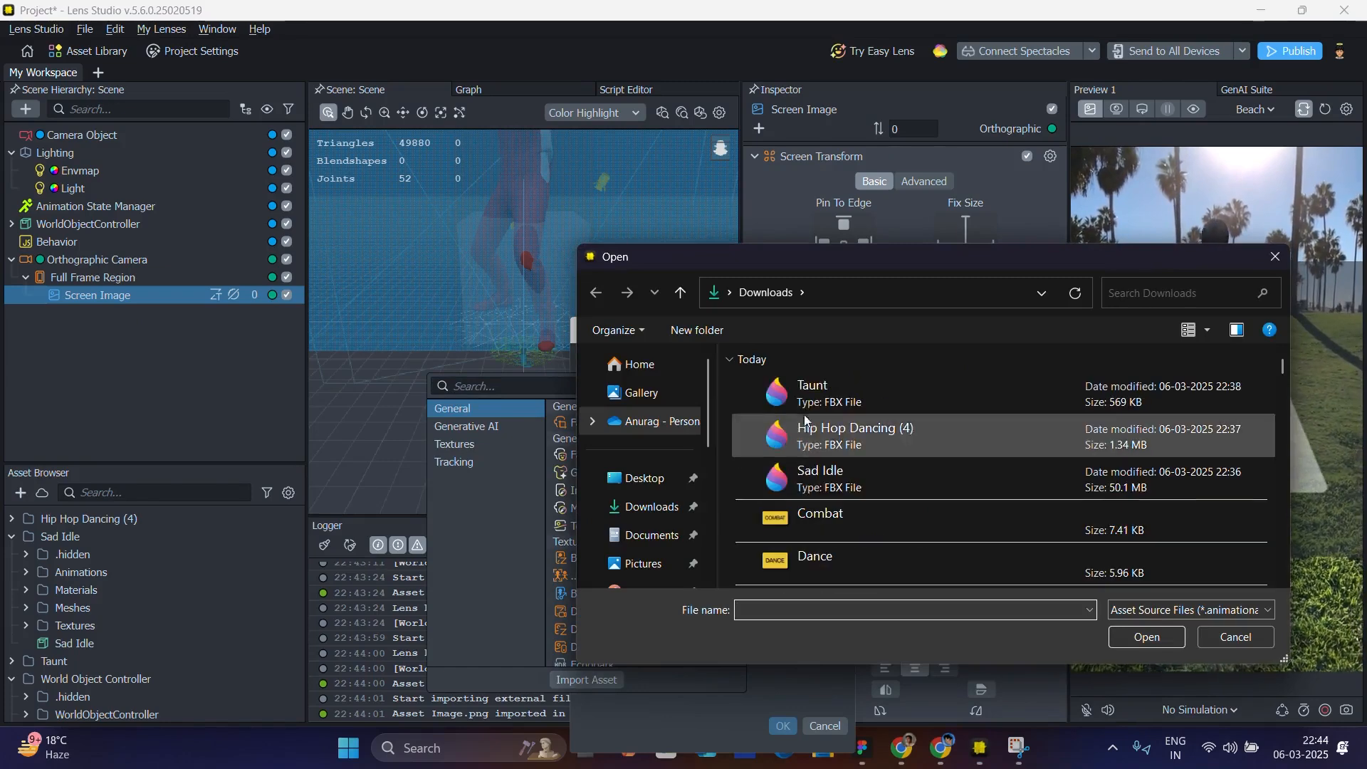
pyautogui.click(823, 558)
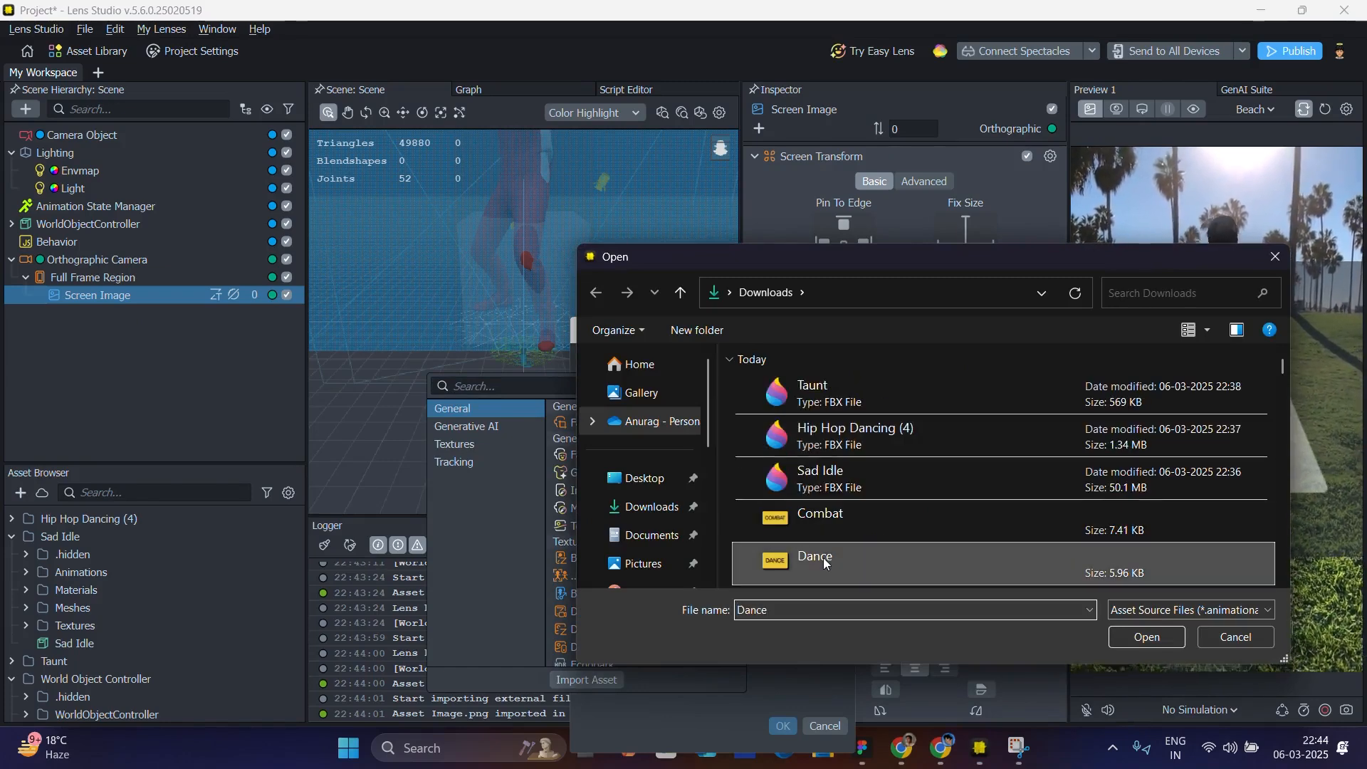
pyautogui.doubleClick(866, 553)
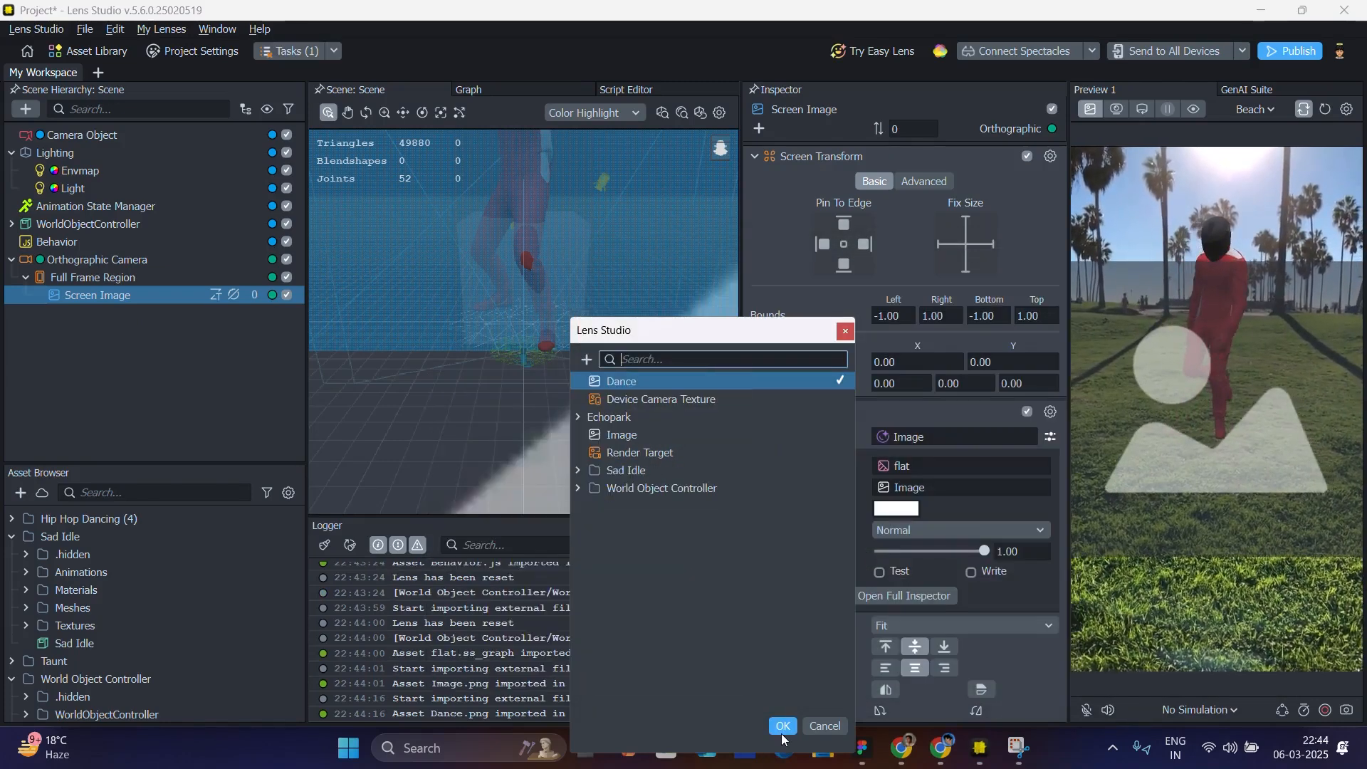
pyautogui.click(783, 731)
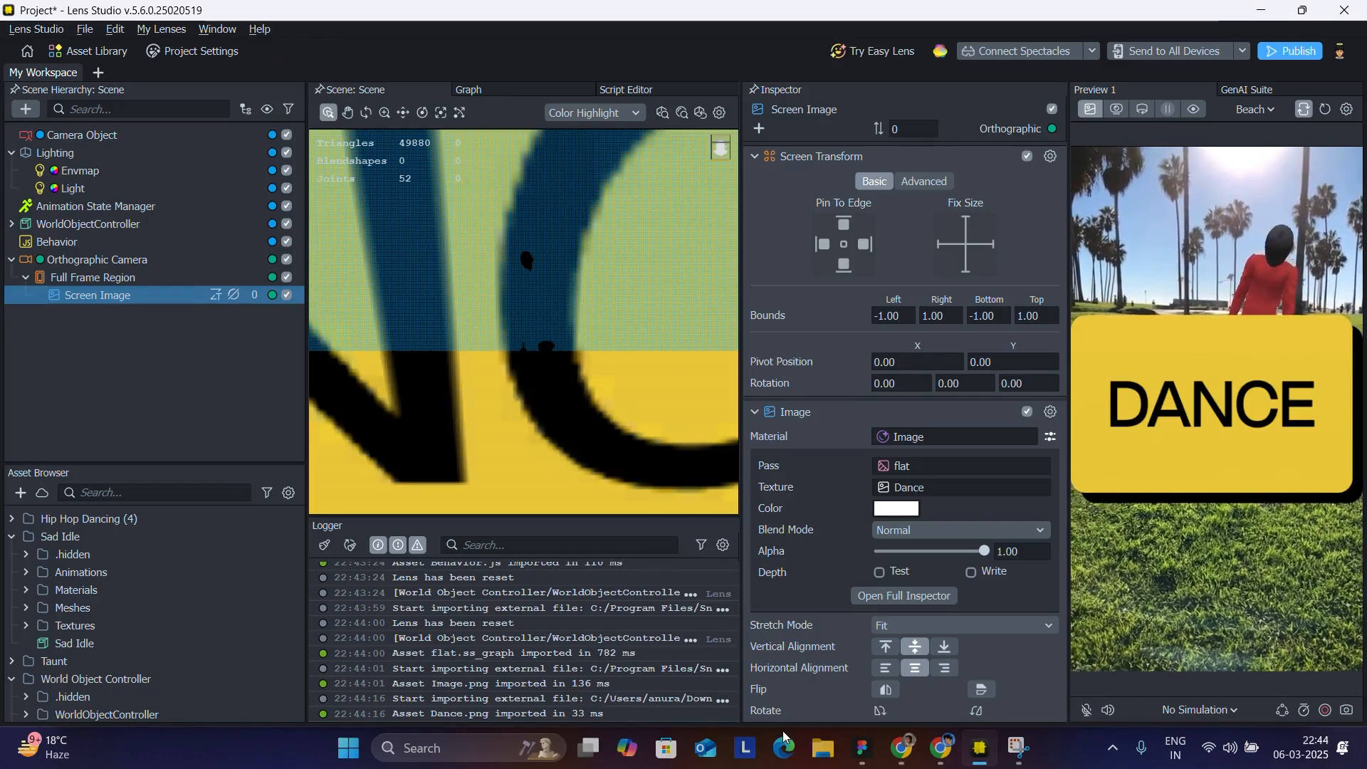
pyautogui.click(49, 296)
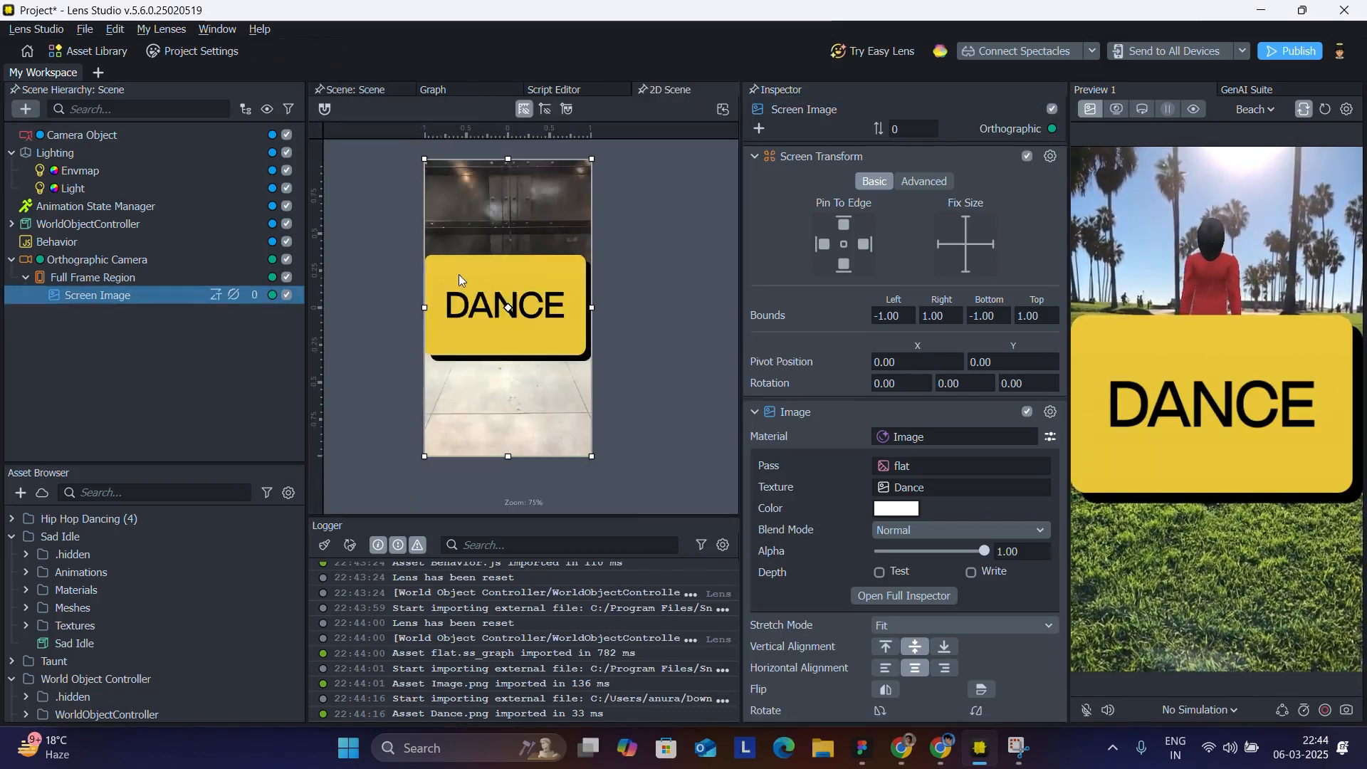
# Shrink the DANCE image into the lower-left area of the frame and set its parent region's Screen Region Type to Safe Render
pyautogui.scroll(-2, 459, 279)
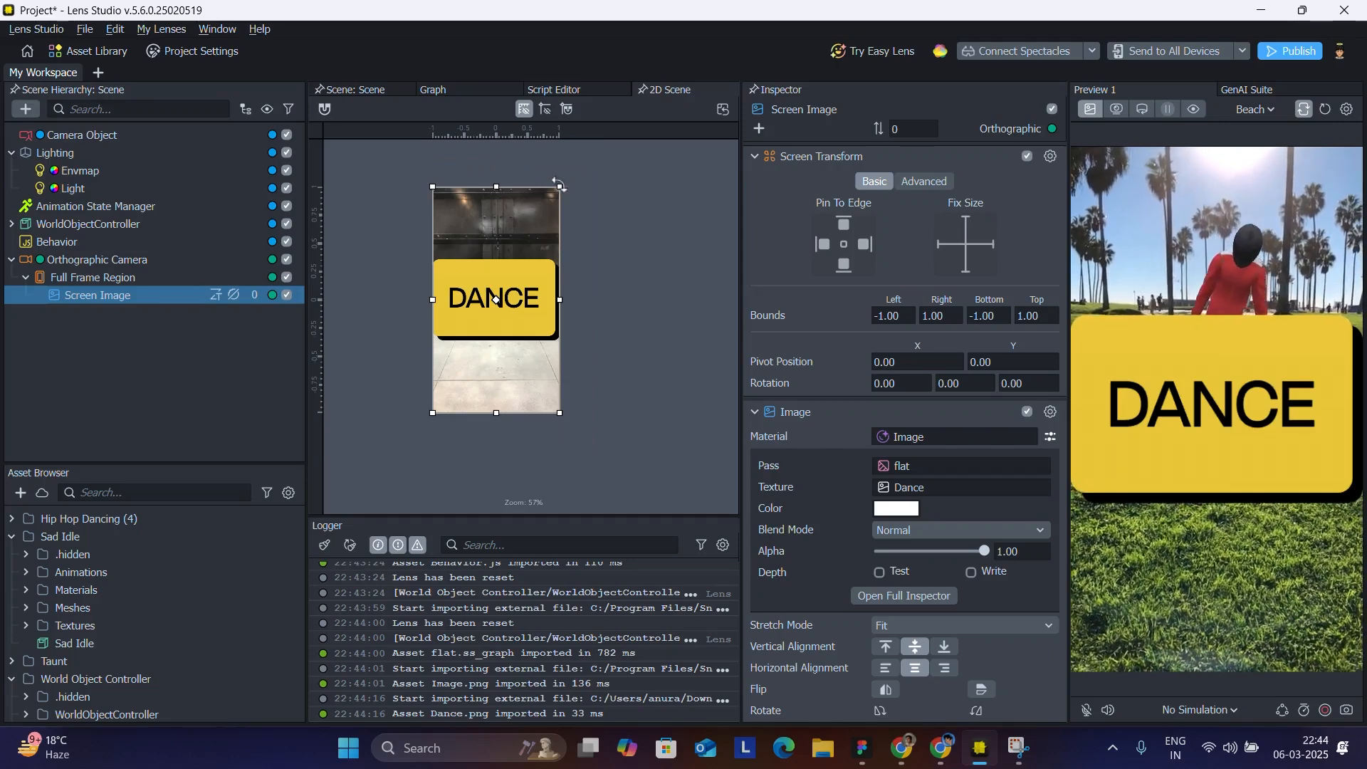
pyautogui.moveTo(563, 188); pyautogui.dragTo(510, 316)
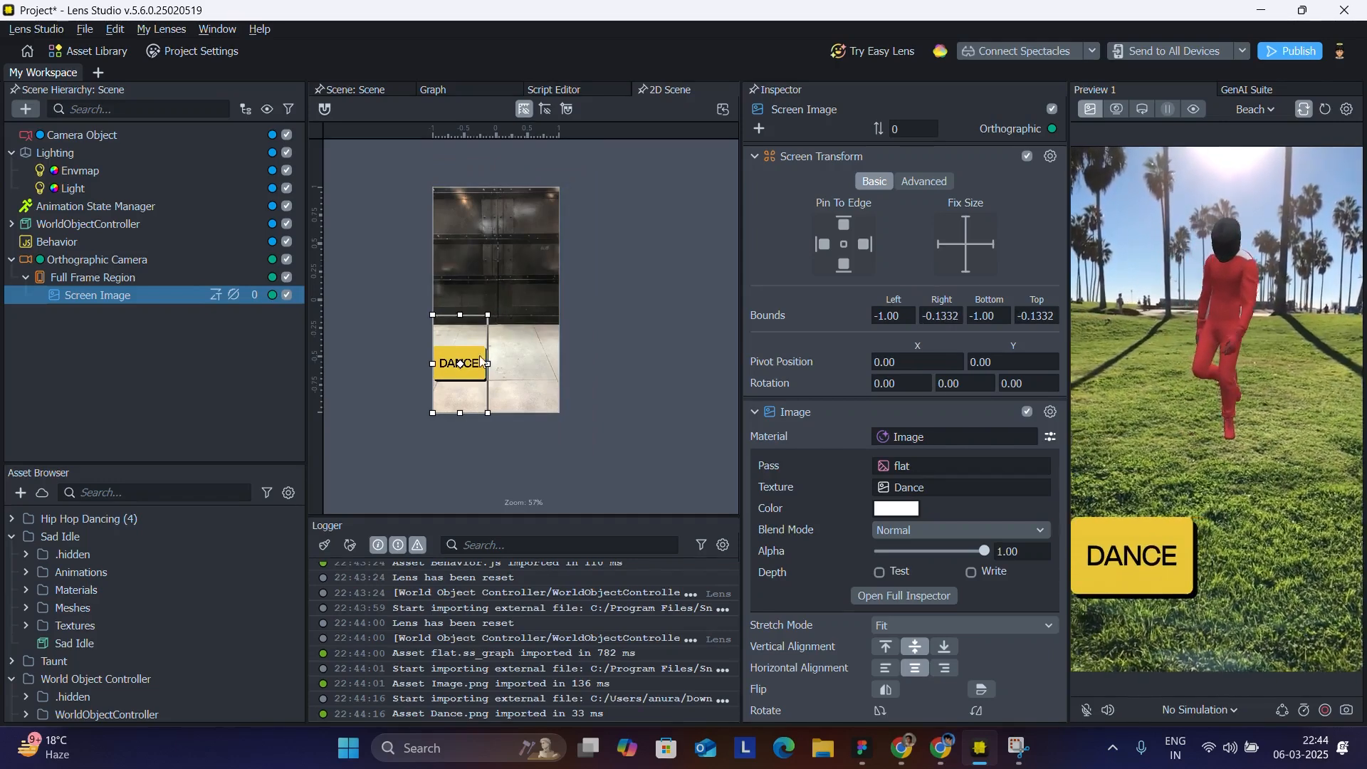
pyautogui.click(173, 279)
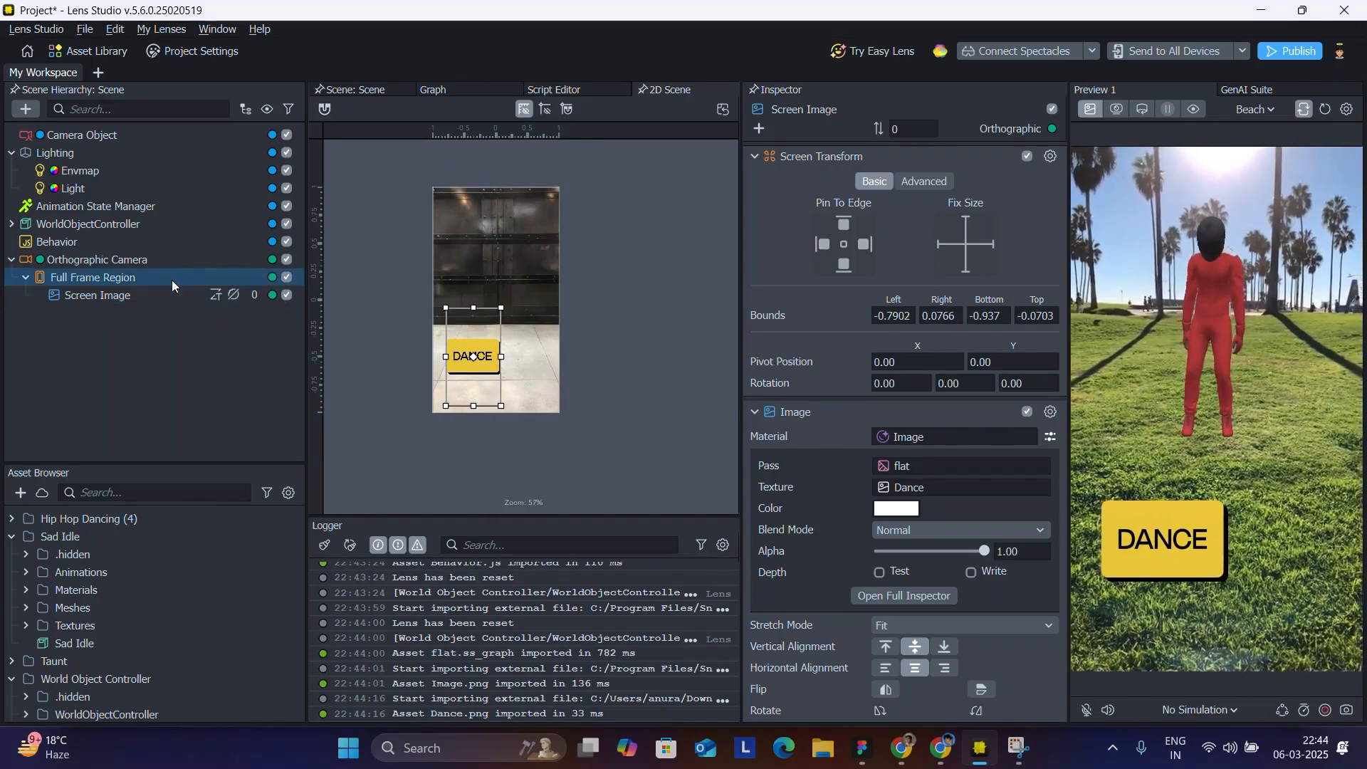
pyautogui.click(959, 439)
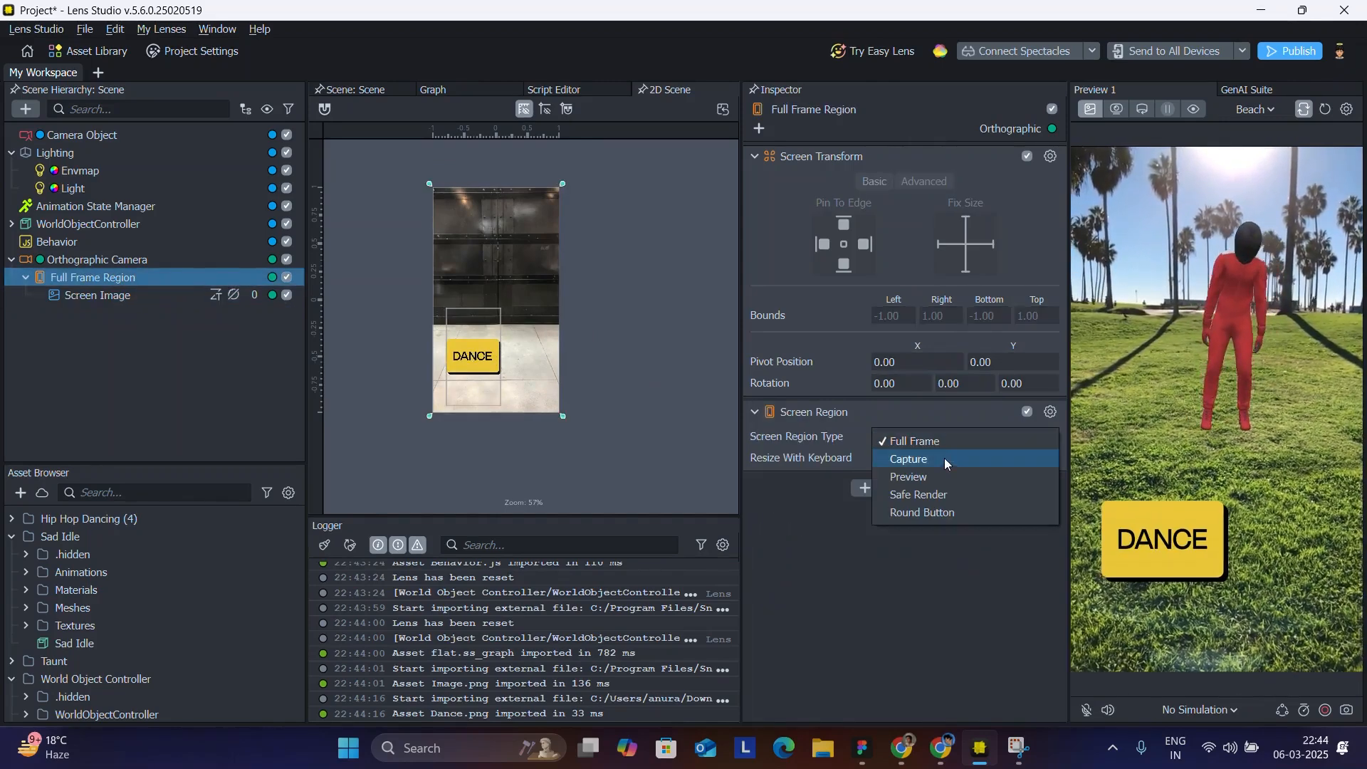
pyautogui.click(912, 488)
pyautogui.scroll(3, 424, 321)
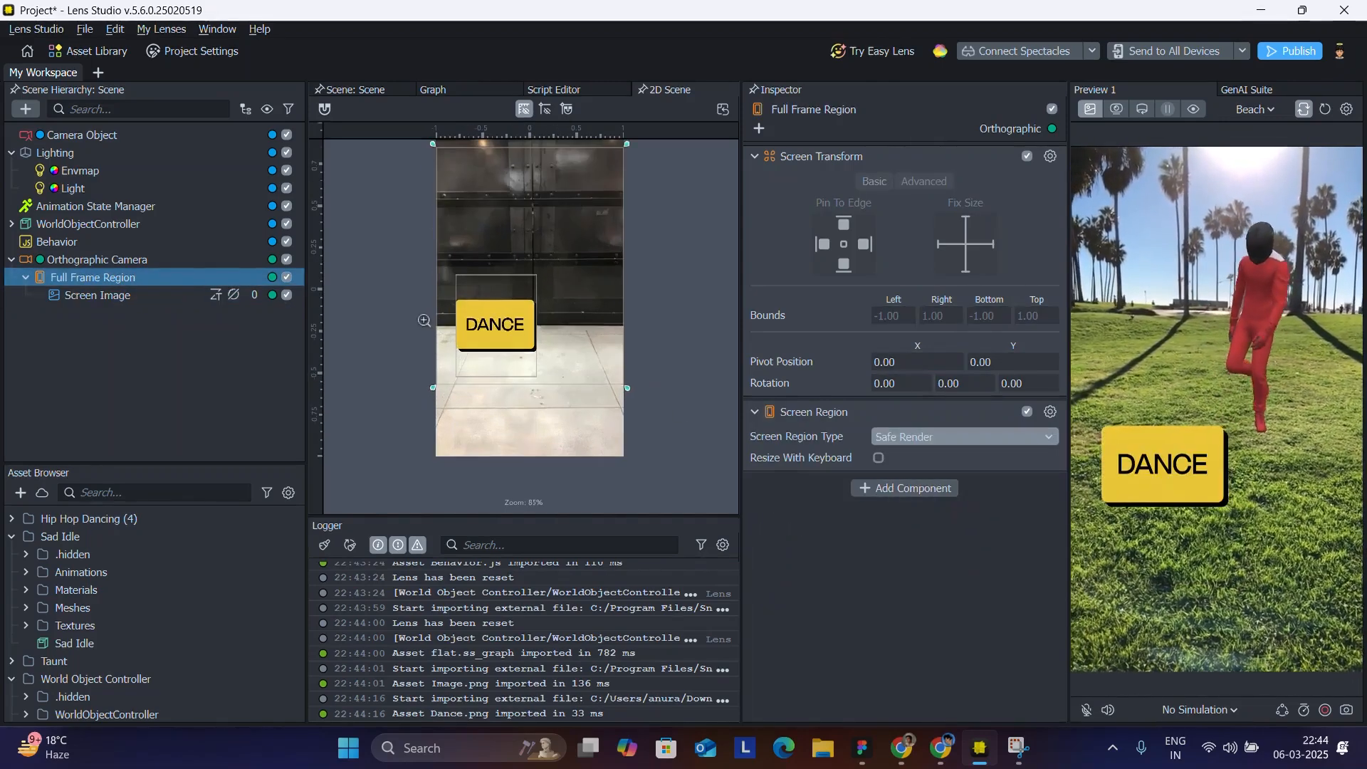
pyautogui.click(497, 336)
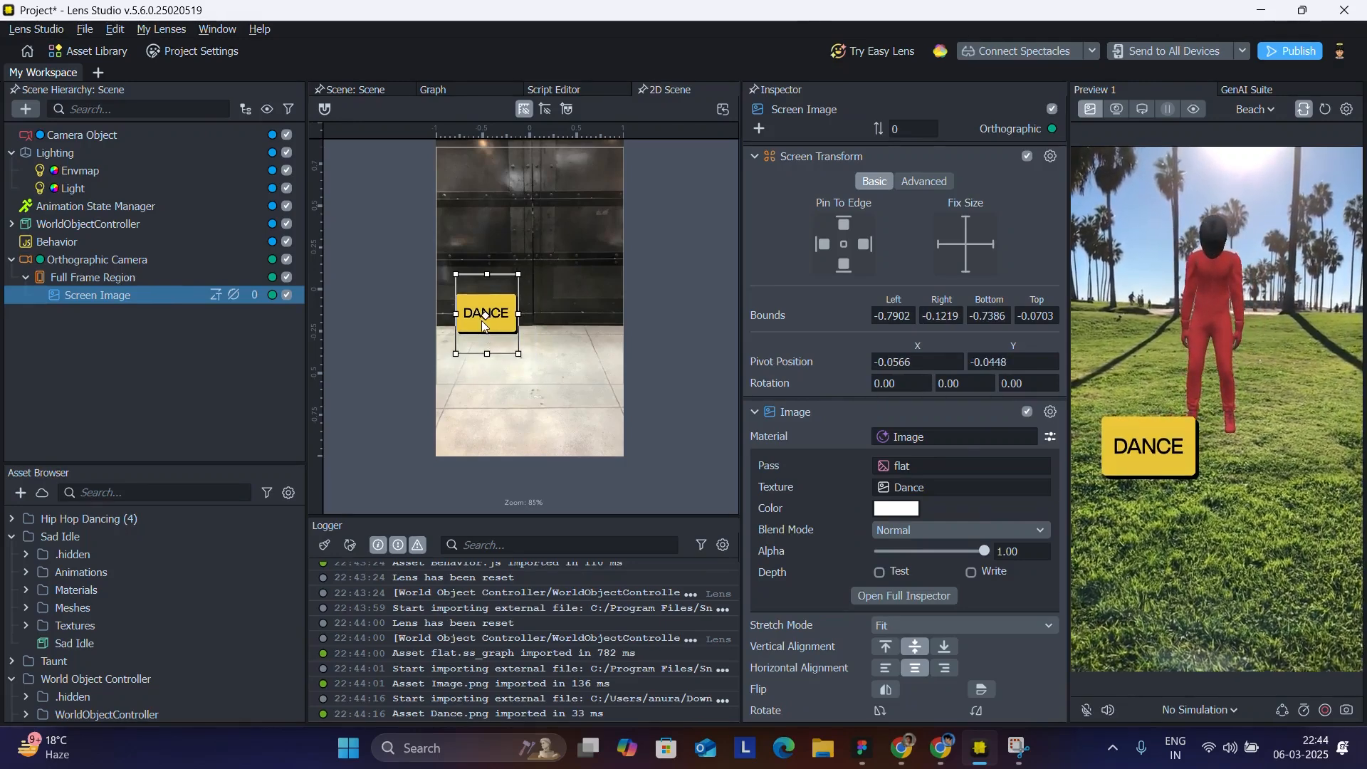
pyautogui.moveTo(483, 323); pyautogui.dragTo(484, 334)
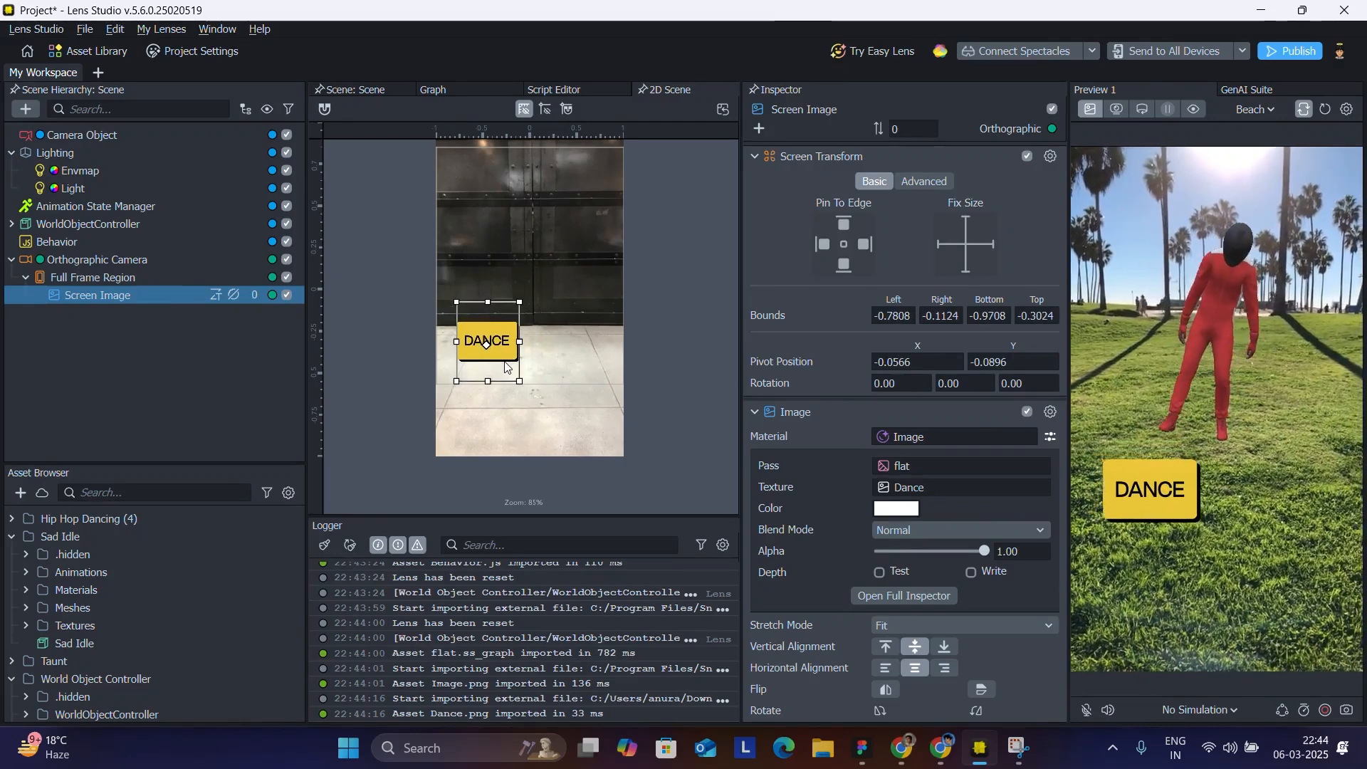
pyautogui.click(25, 110)
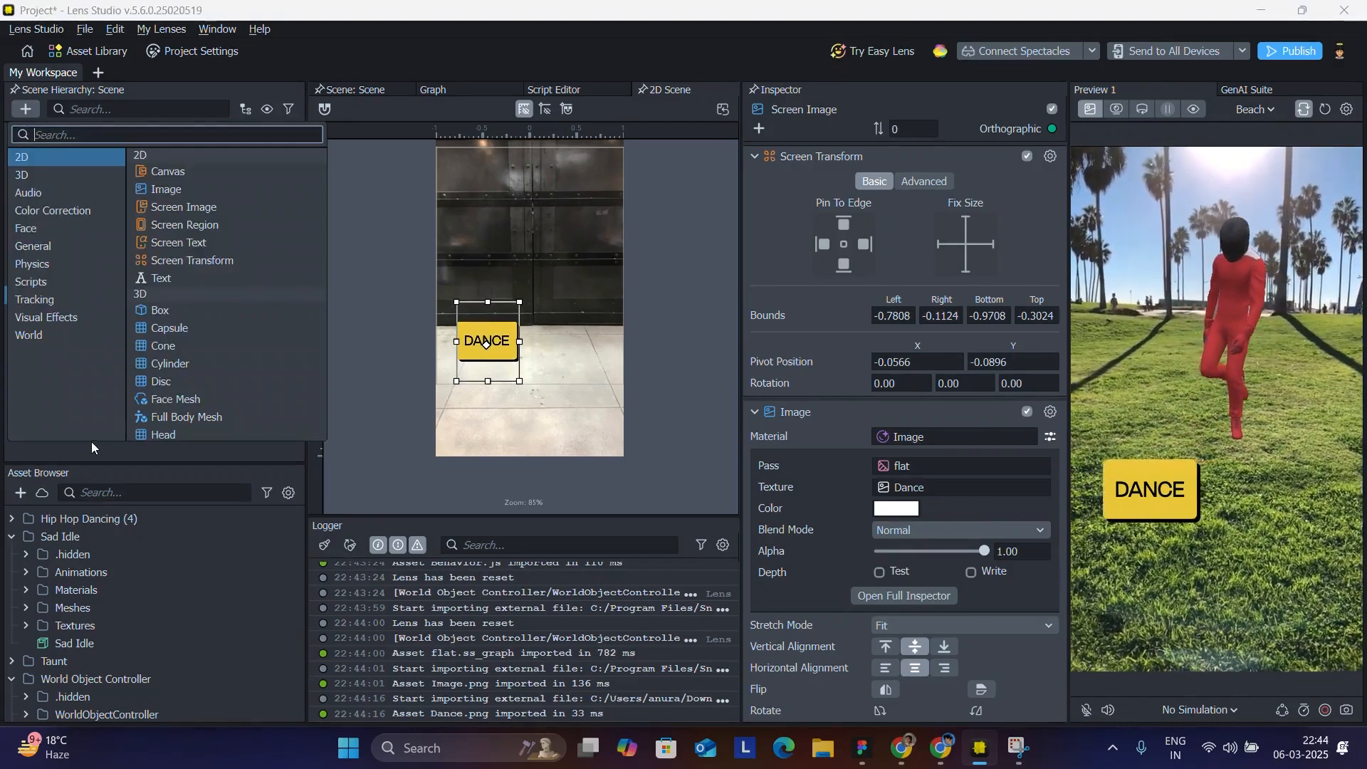
pyautogui.click(93, 453)
pyautogui.click(22, 108)
pyautogui.write('scre')
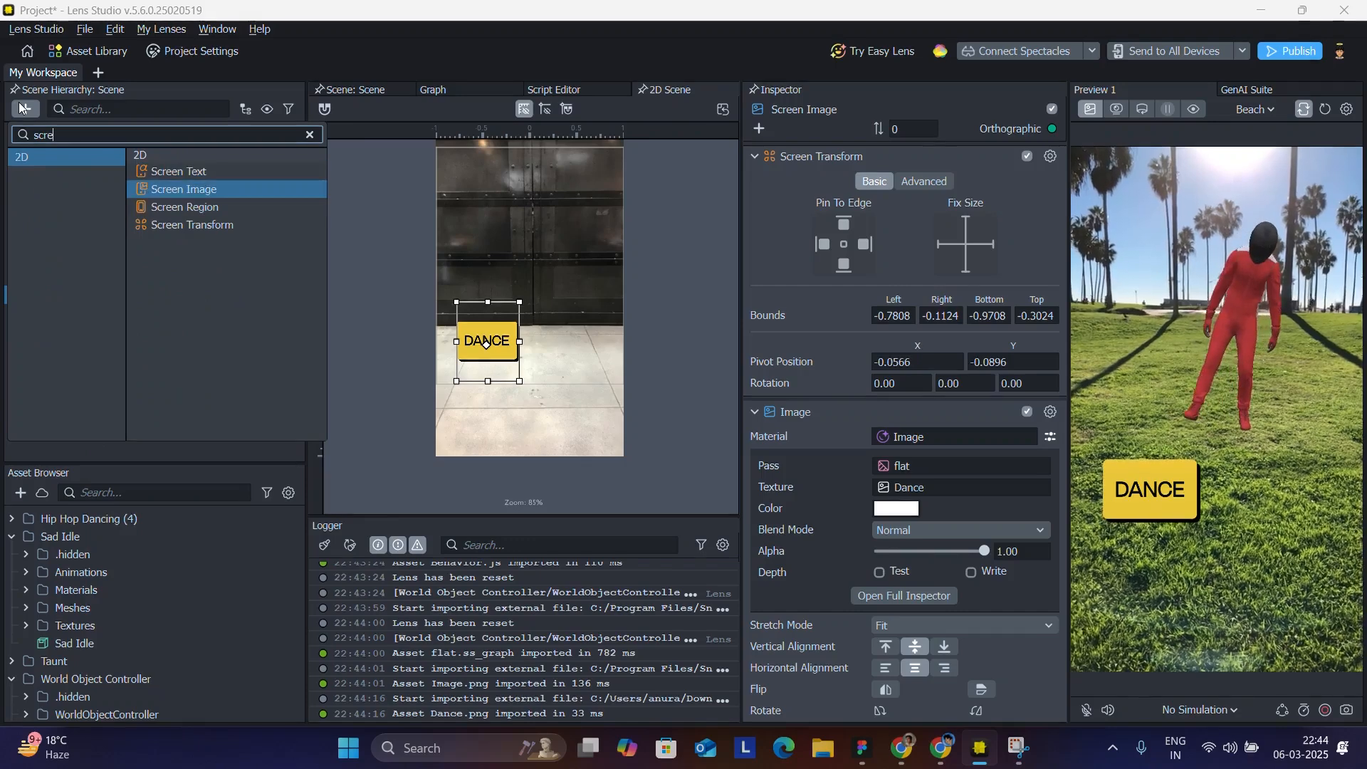
pyautogui.press('Return')
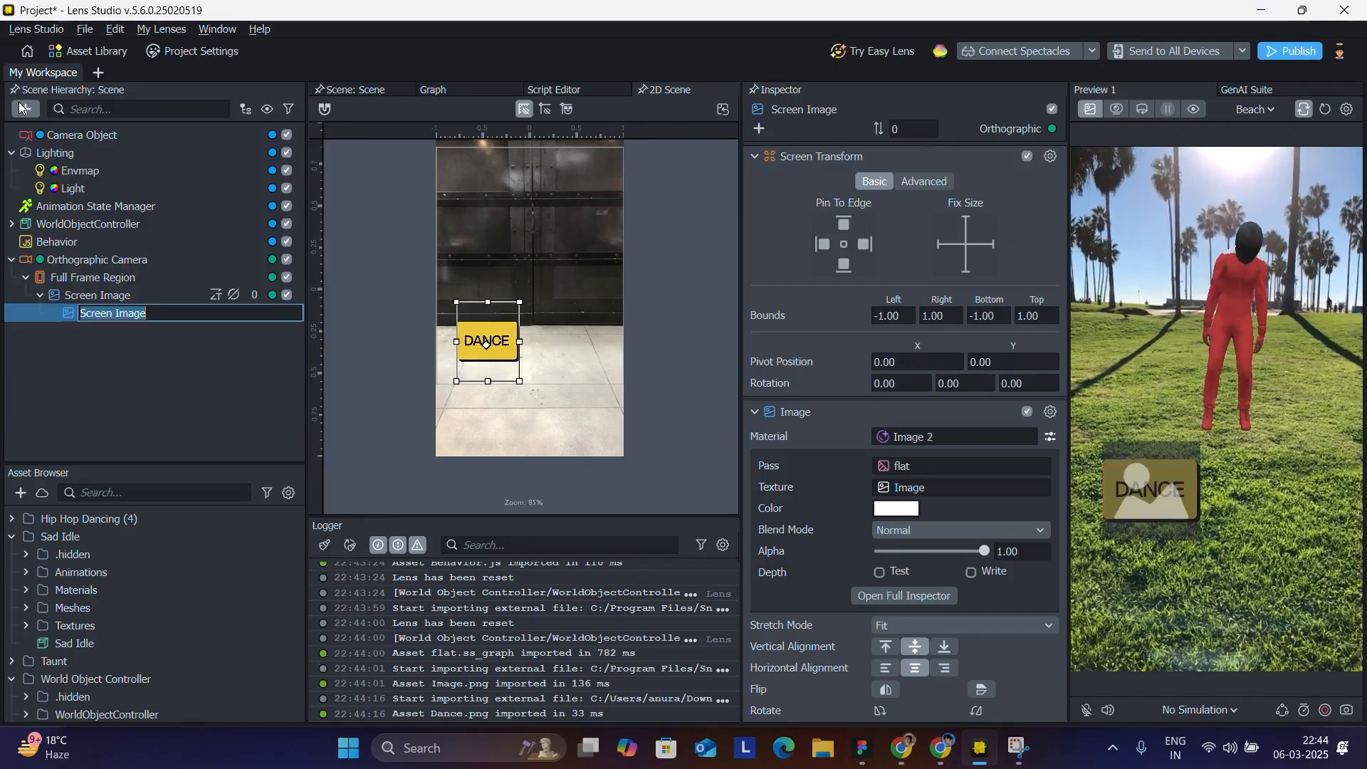
pyautogui.press('Delete')
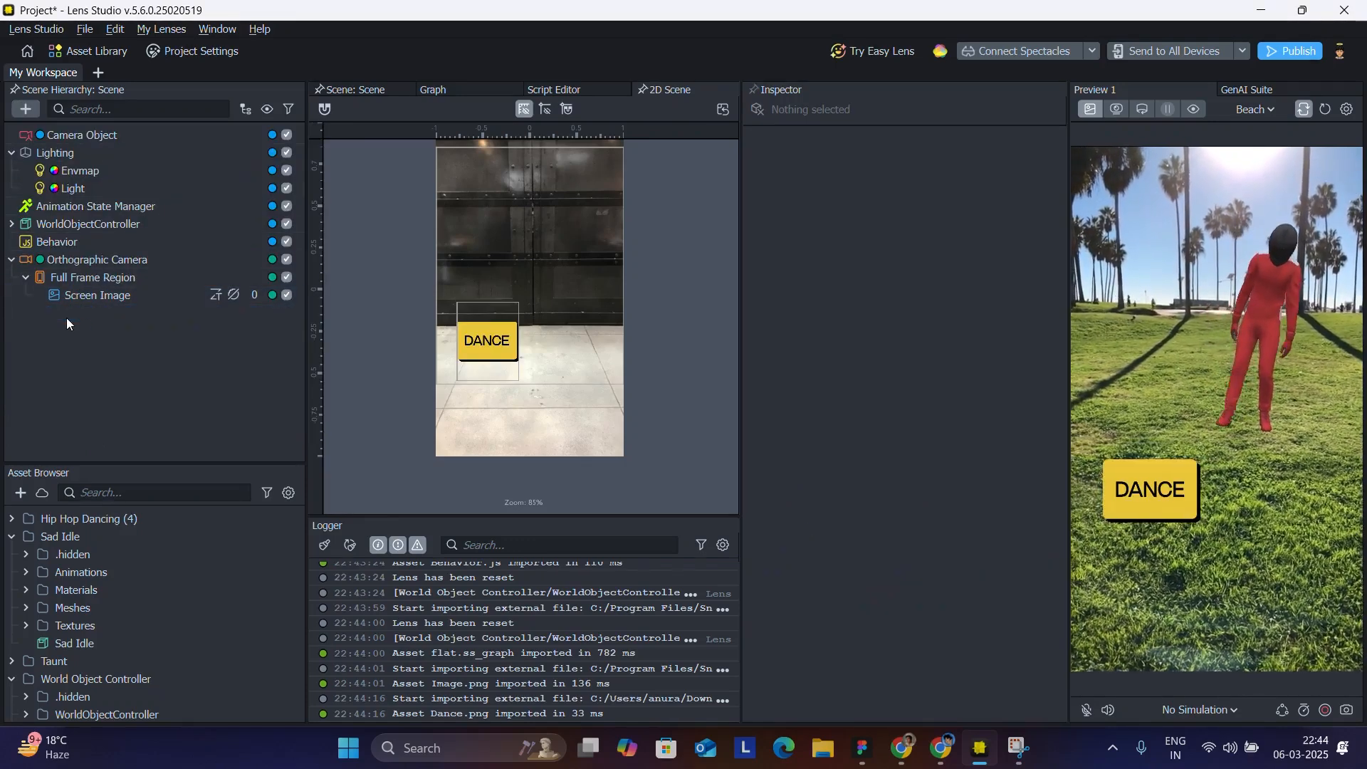
# Add a second Screen Image under its own Full Frame Region in the Orthographic Camera
pyautogui.click(27, 110)
pyautogui.write('scre')
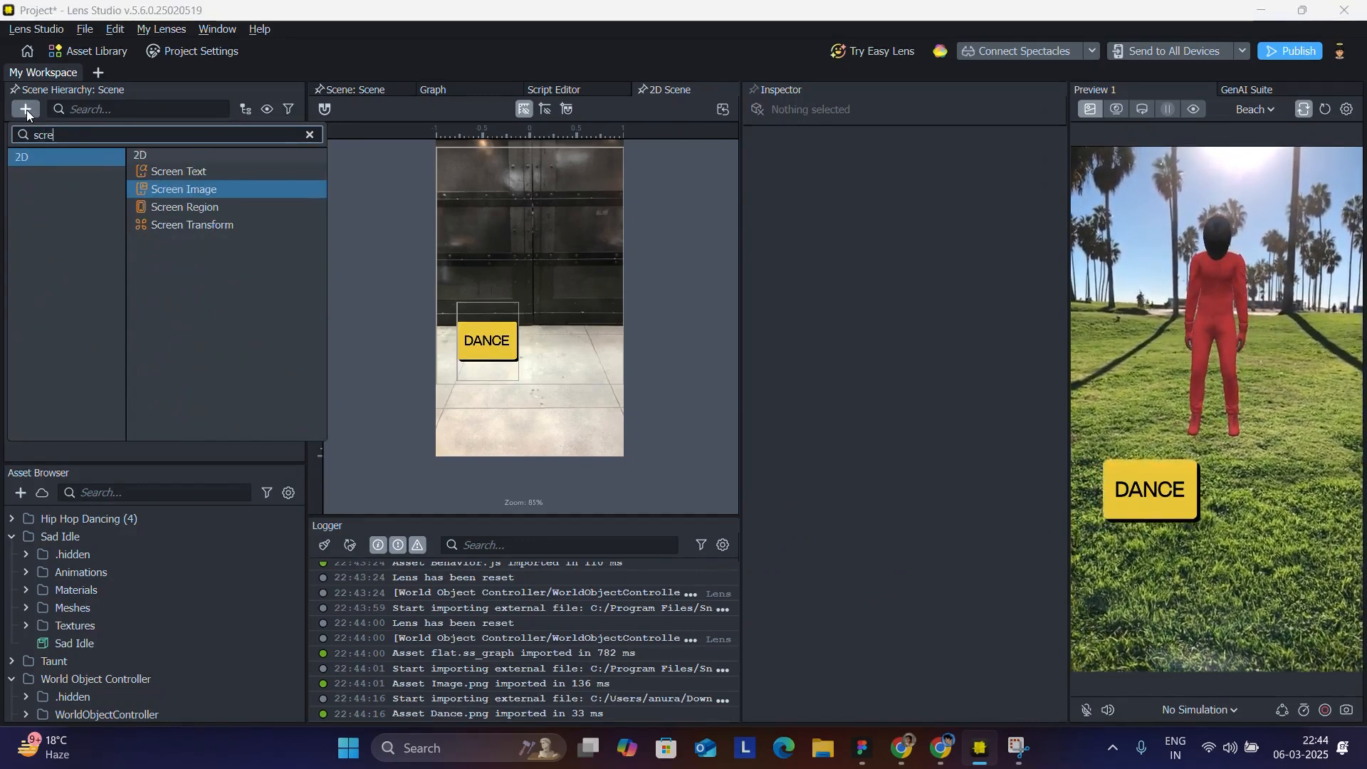
pyautogui.press('Return')
# Import the Combat image from Downloads and use it as the second Screen Image's texture
pyautogui.click(942, 490)
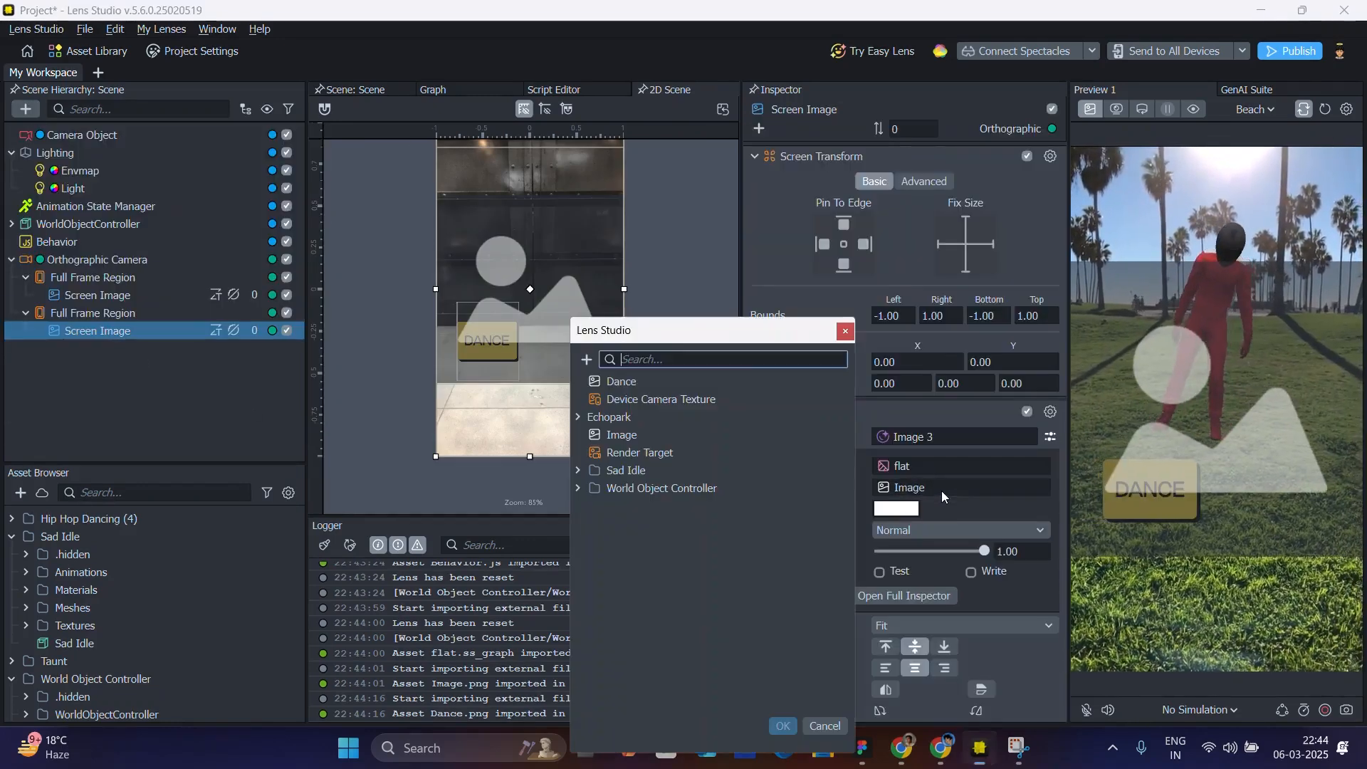
pyautogui.click(588, 360)
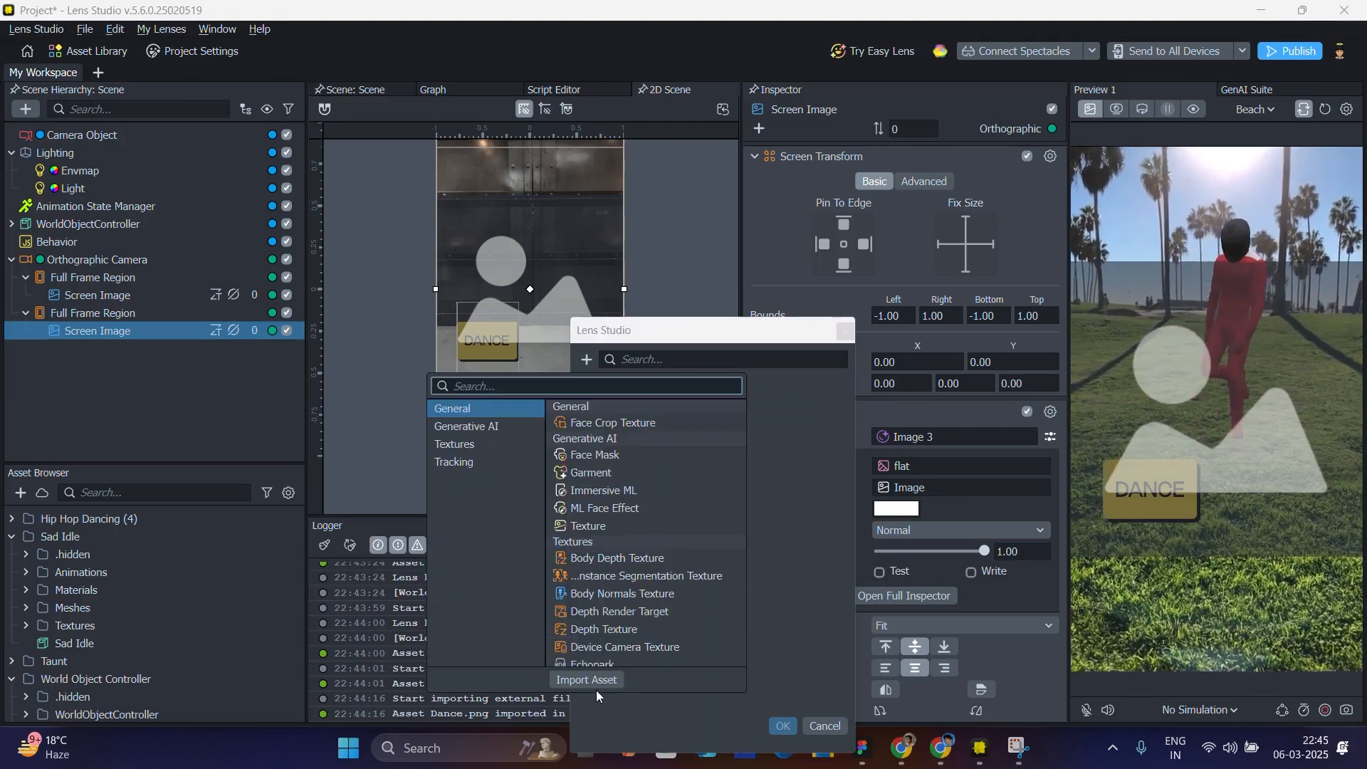
pyautogui.click(586, 680)
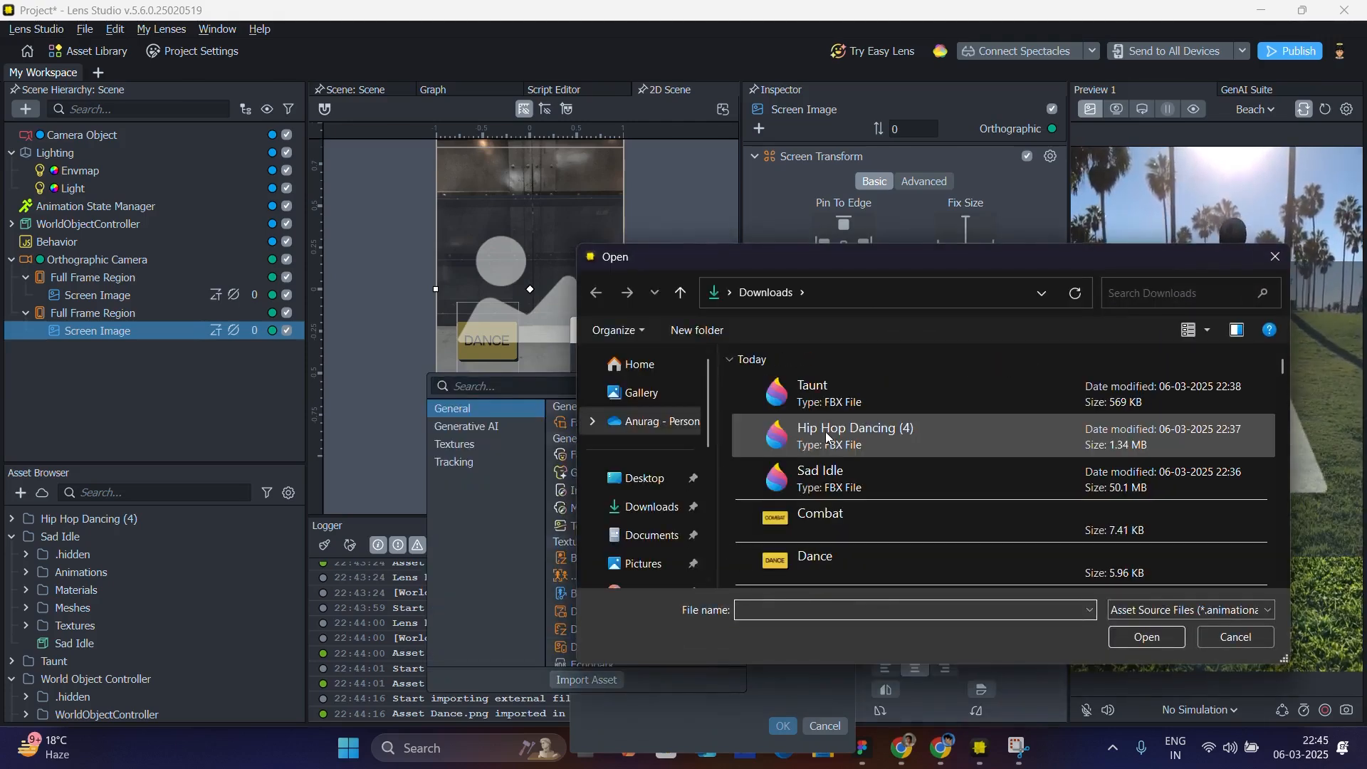
pyautogui.doubleClick(794, 515)
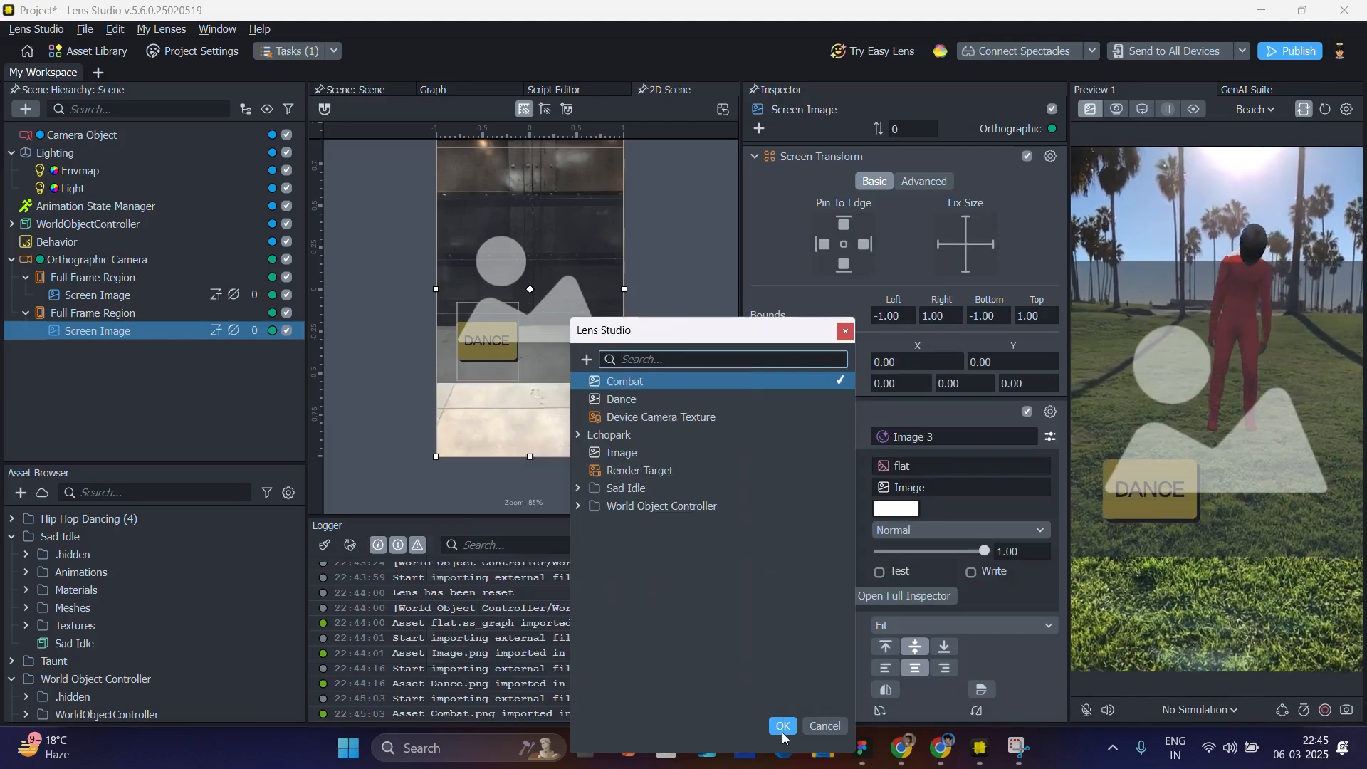
pyautogui.click(784, 726)
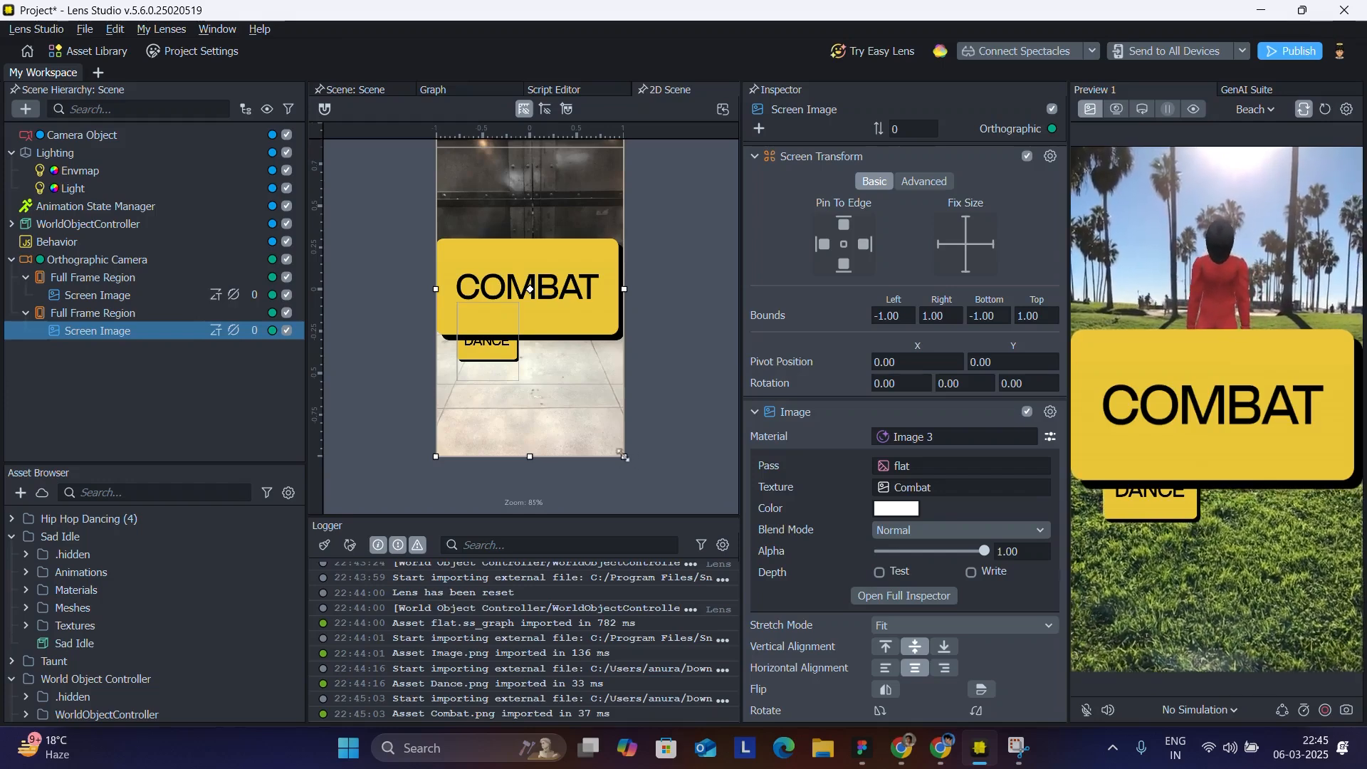
# Shrink the COMBAT image and place it to the right of DANCE, with its parent region's Screen Region Type set to Safe Render
pyautogui.moveTo(625, 457); pyautogui.dragTo(529, 287)
pyautogui.click(285, 310)
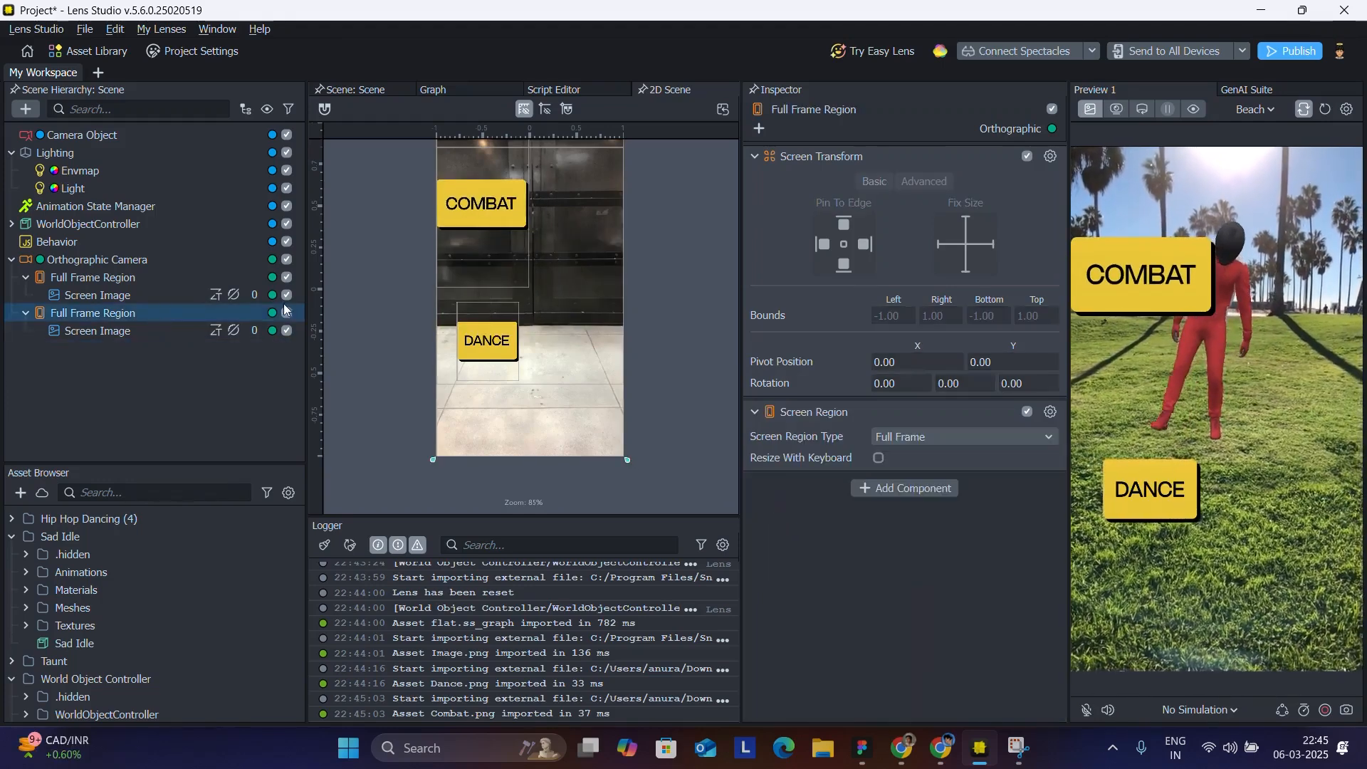
pyautogui.click(972, 434)
pyautogui.click(941, 497)
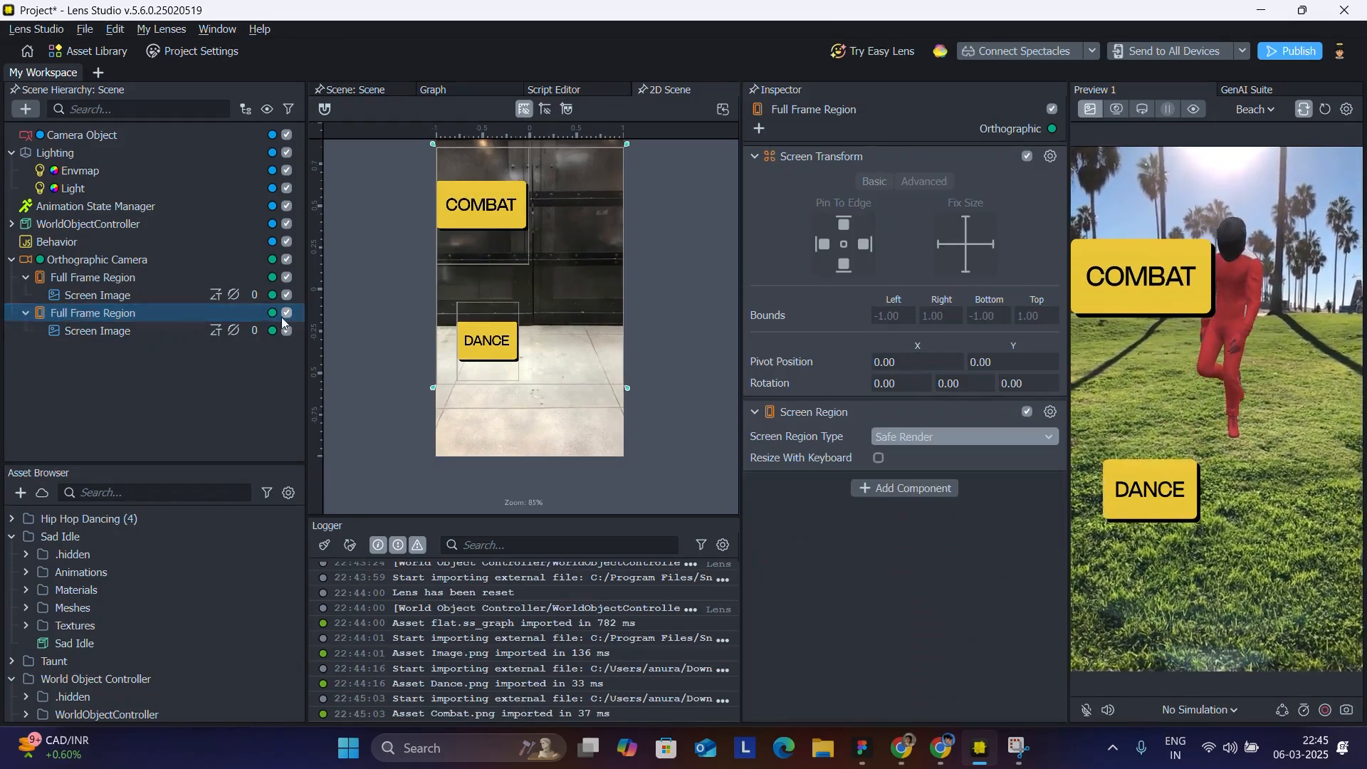
pyautogui.click(174, 331)
pyautogui.moveTo(454, 238); pyautogui.dragTo(551, 381)
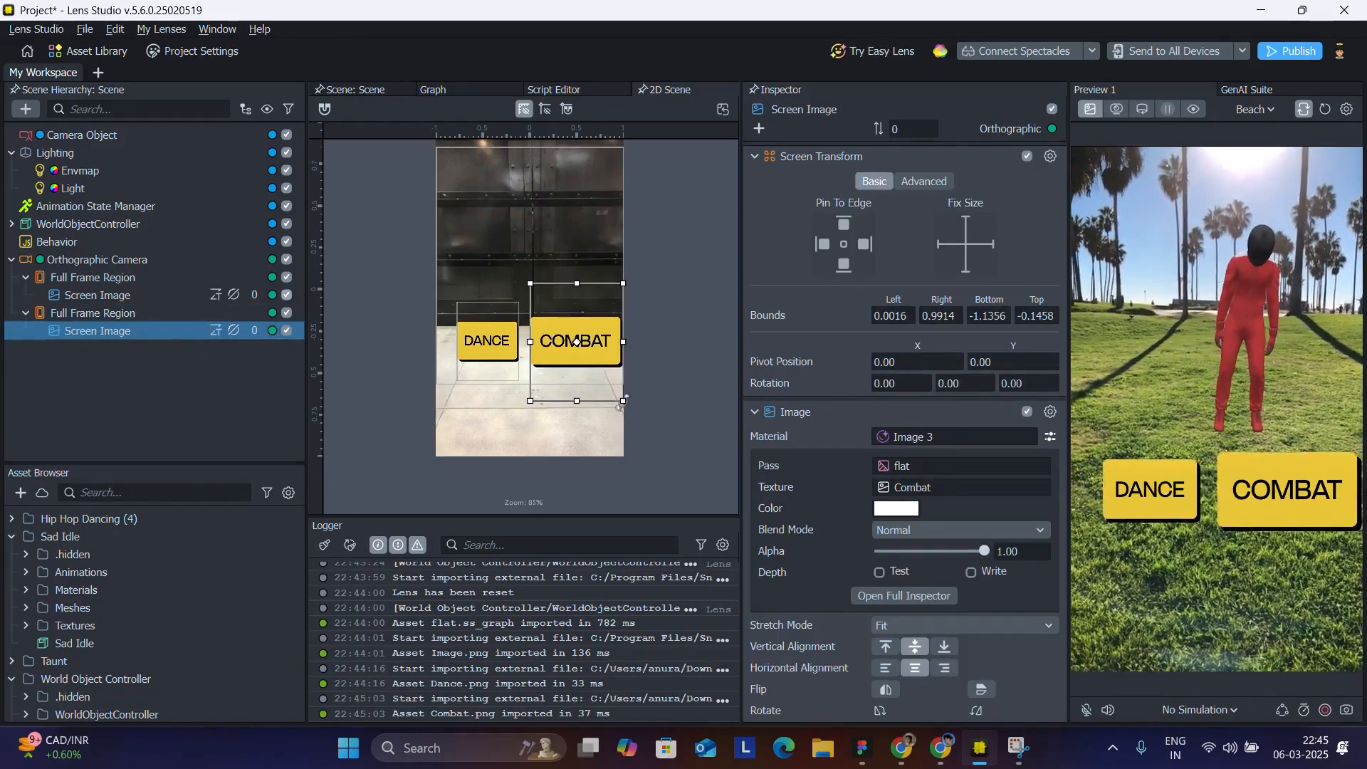
pyautogui.moveTo(624, 403); pyautogui.dragTo(576, 369)
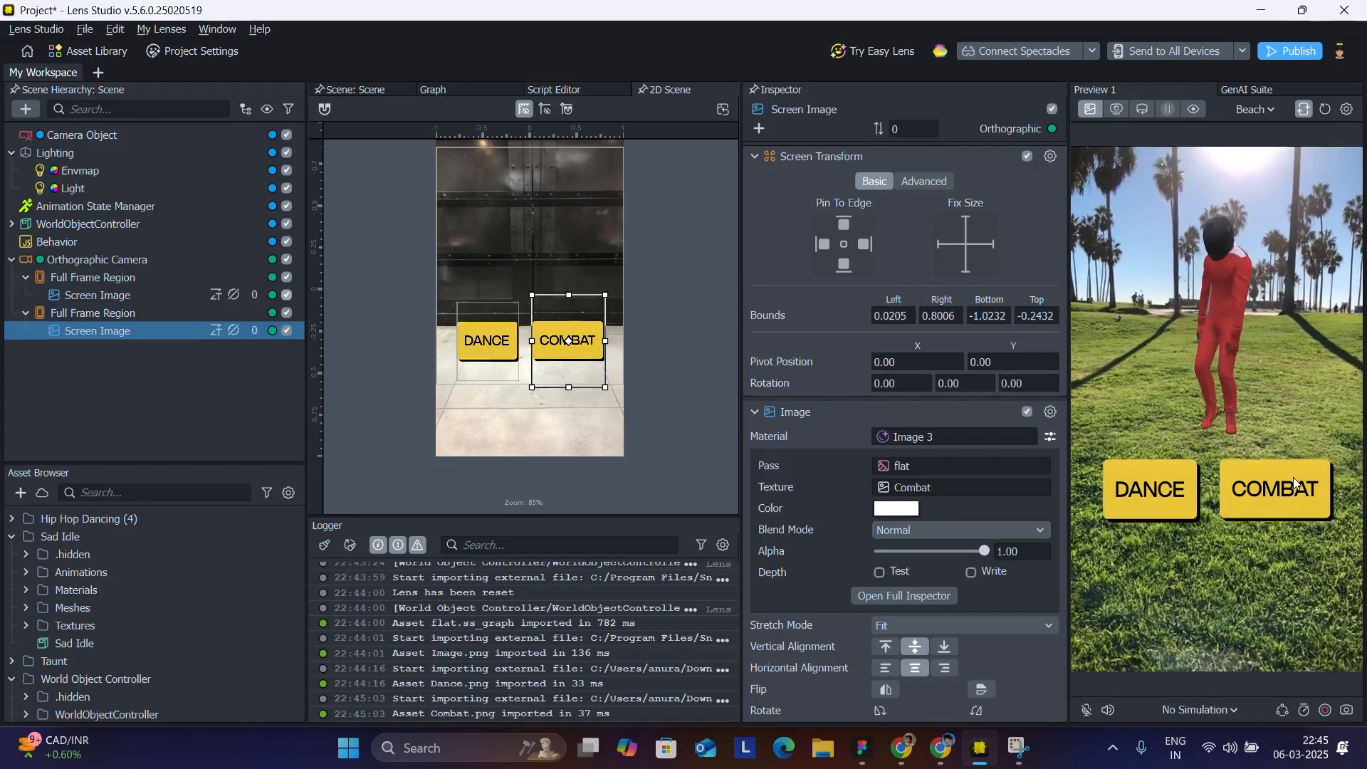
pyautogui.click(68, 240)
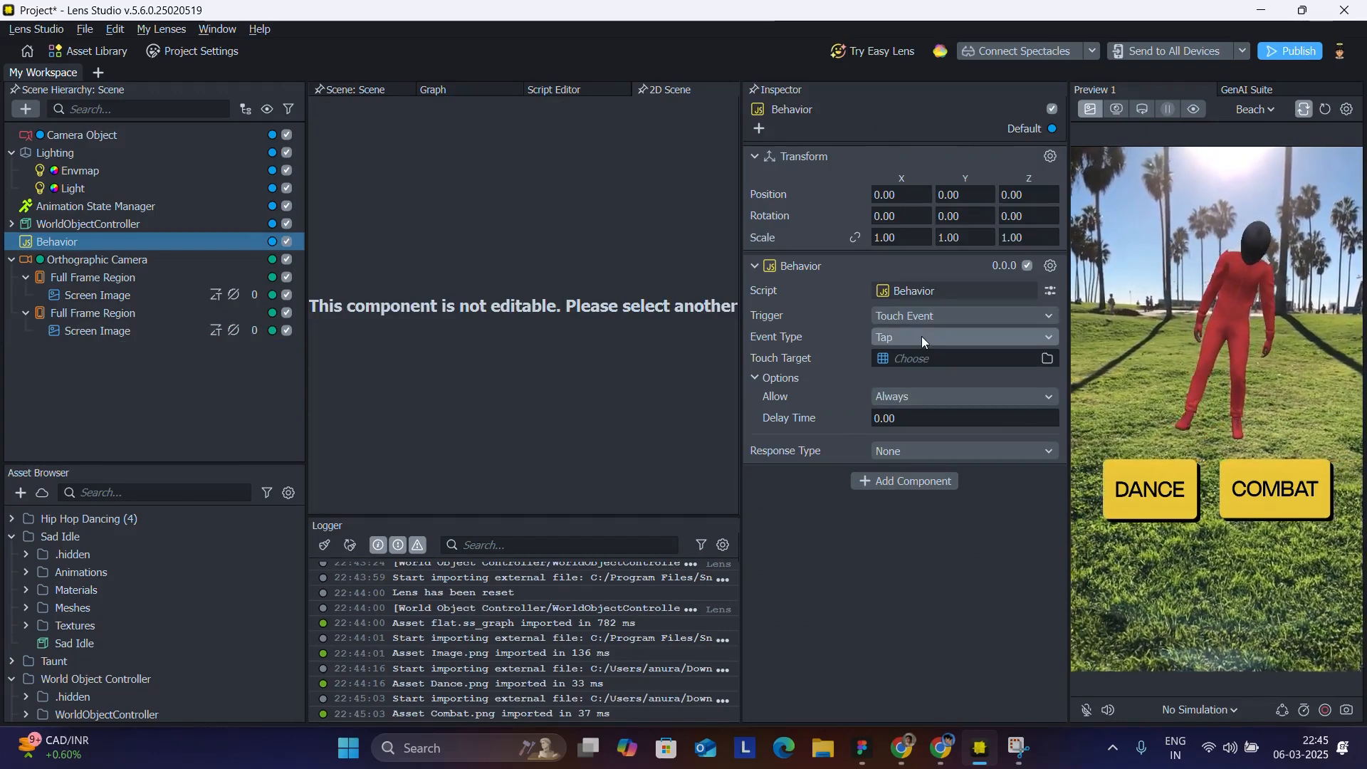
pyautogui.click(921, 336)
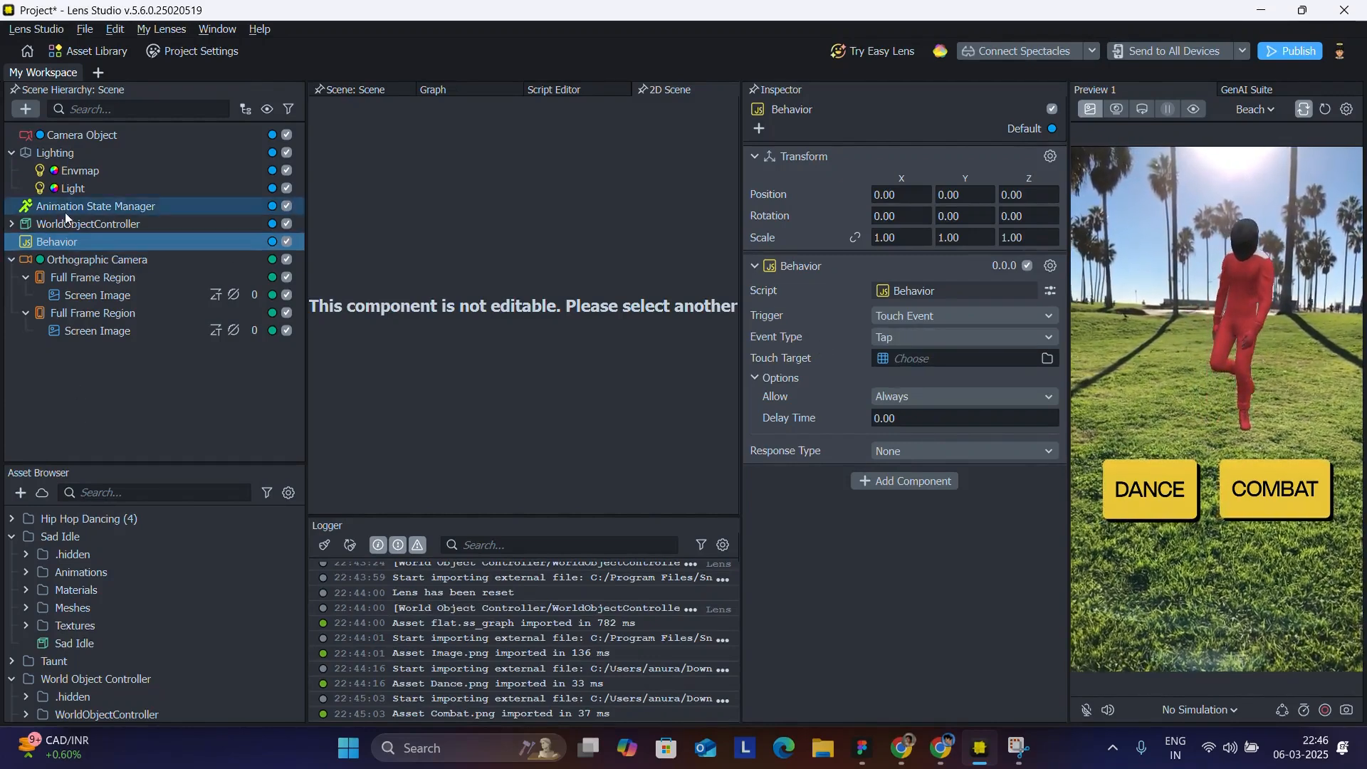
# Assign Sad Idle's component_3 as the Animation State Manager's Animation Player and enable Create From Clips
pyautogui.click(88, 210)
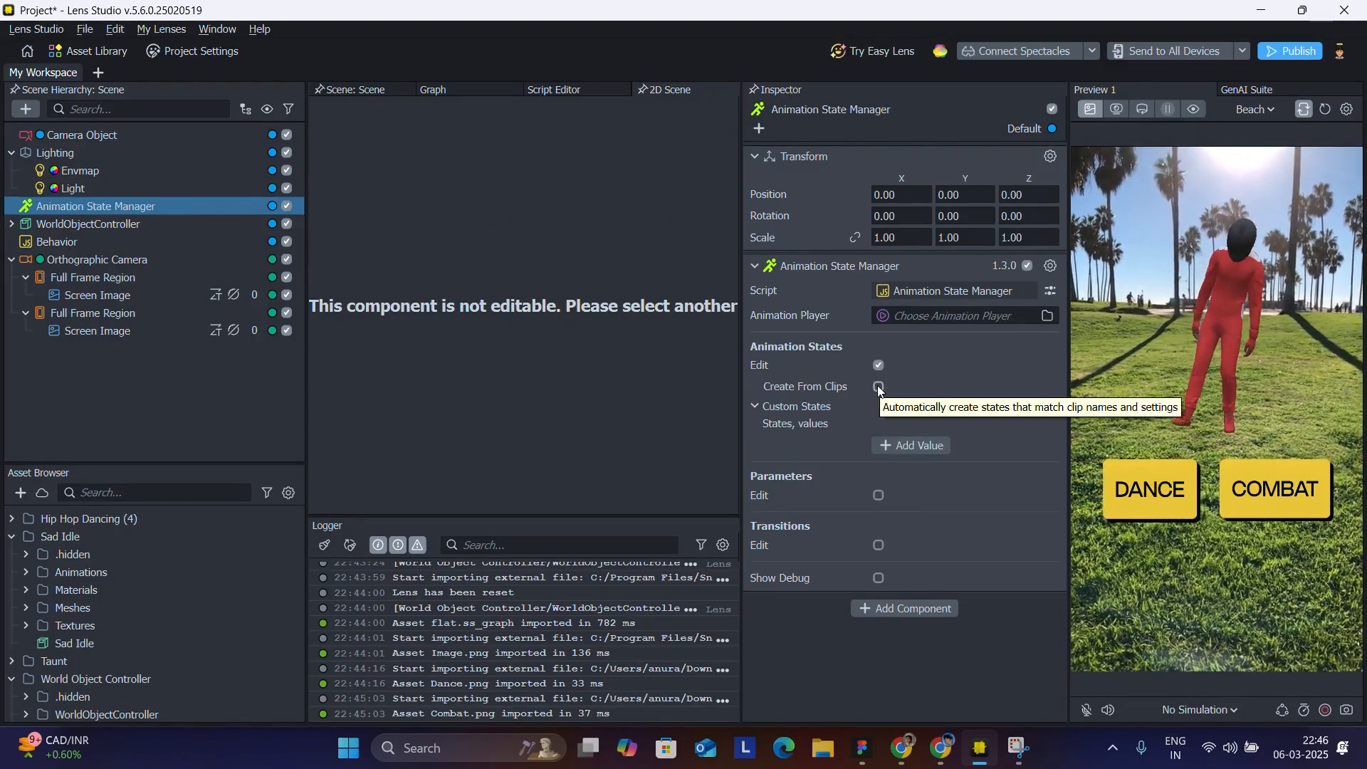
pyautogui.click(946, 320)
pyautogui.click(577, 321)
pyautogui.click(588, 337)
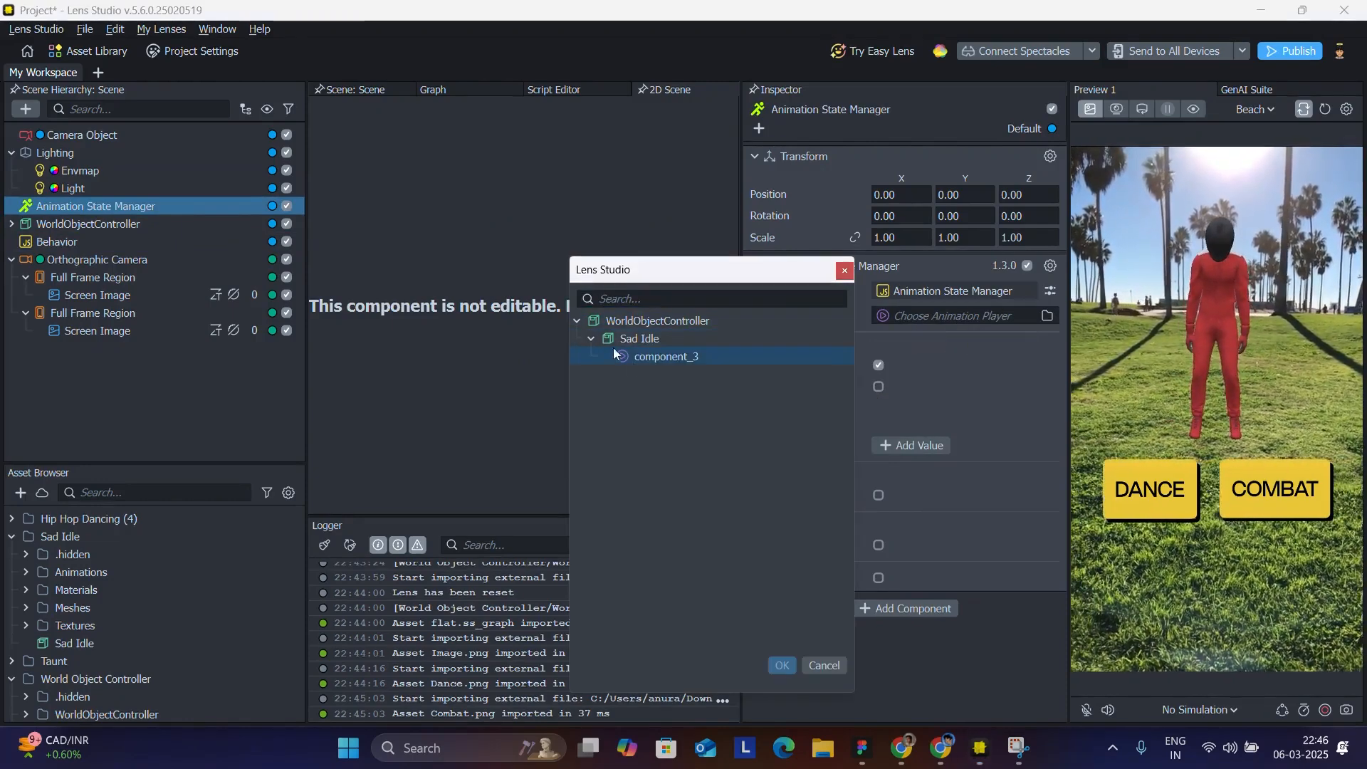
pyautogui.doubleClick(625, 360)
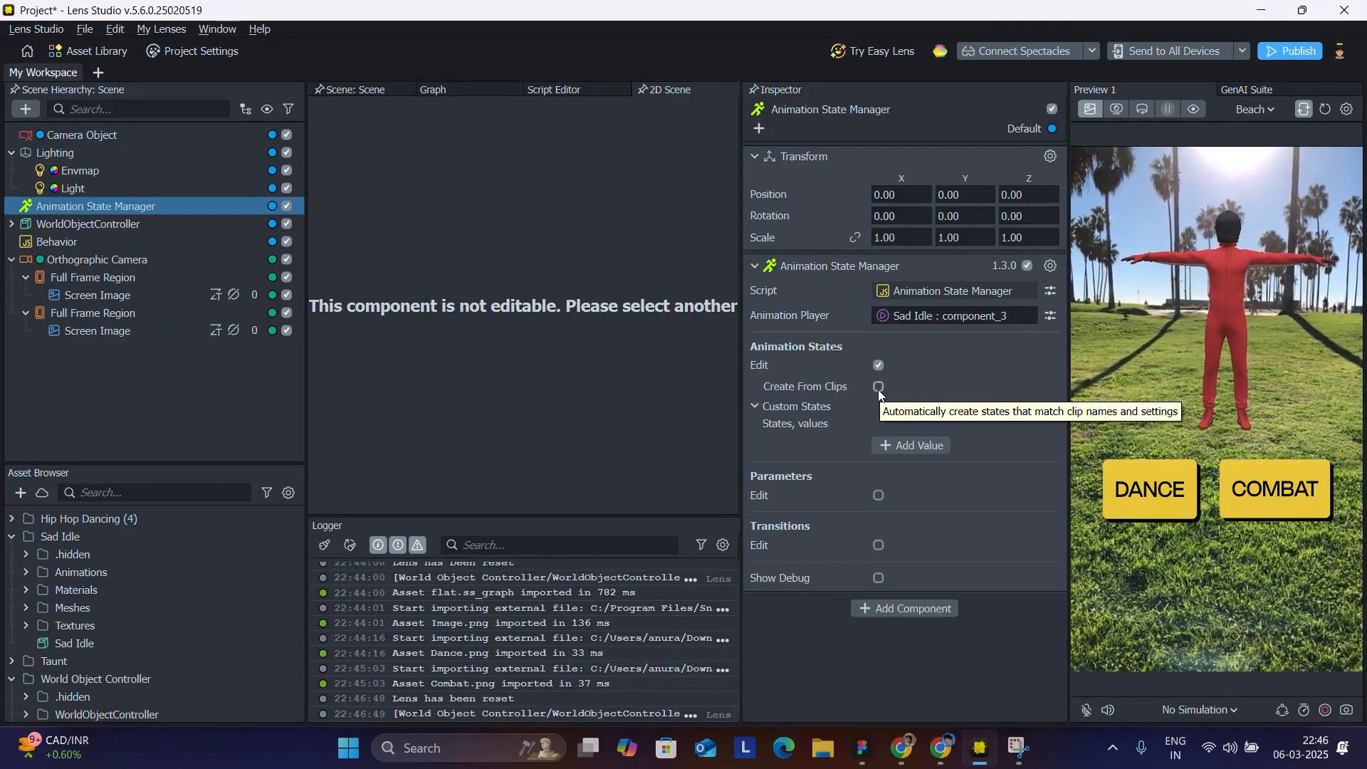
pyautogui.click(878, 390)
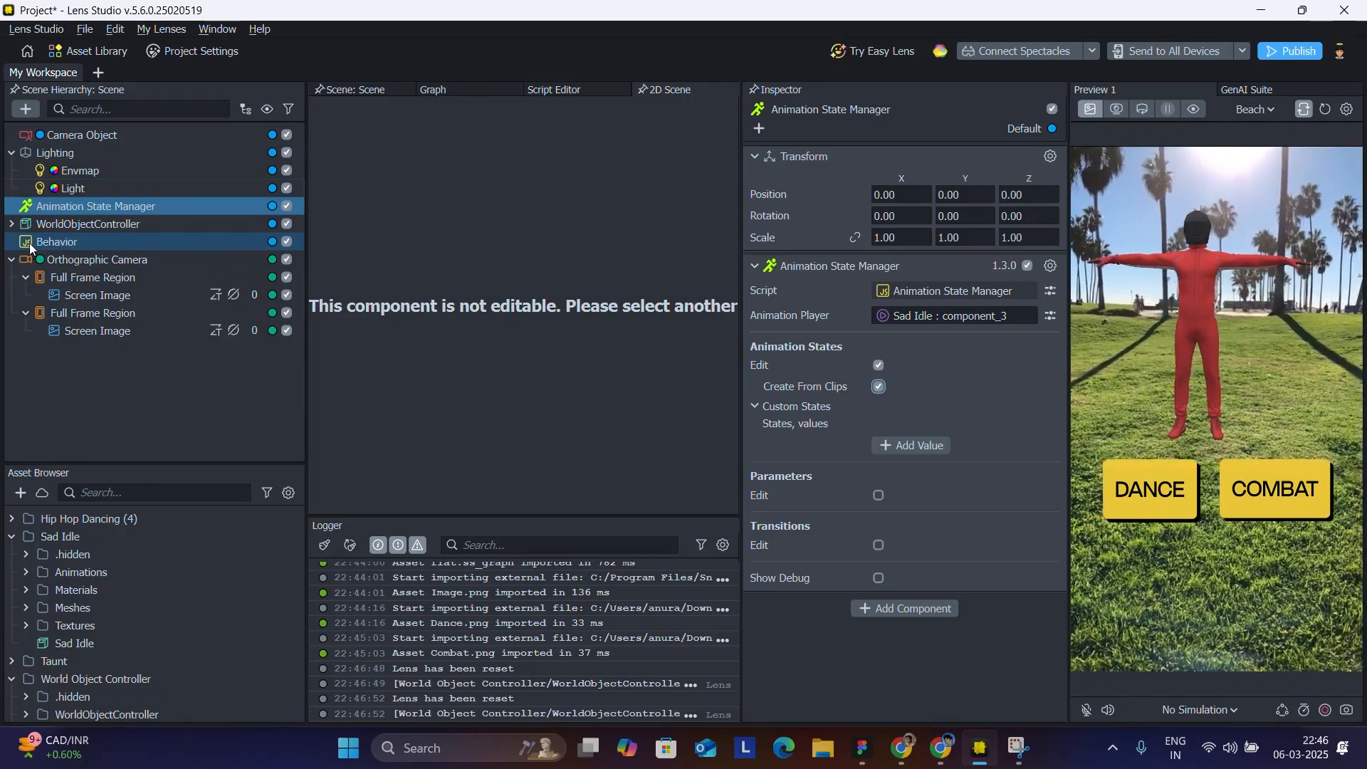
# Check the clip names and playback settings in the Sad Idle object's Animation Player
pyautogui.click(11, 223)
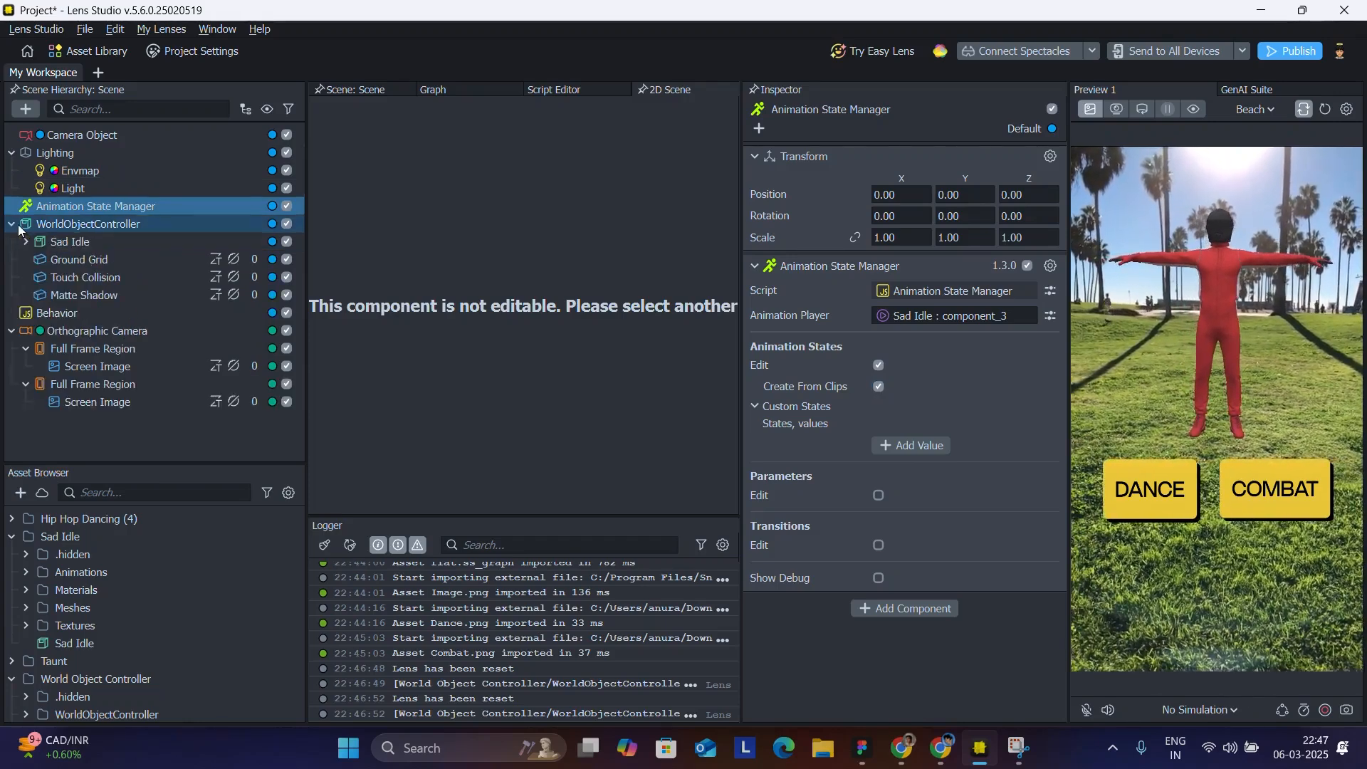
pyautogui.click(70, 241)
pyautogui.scroll(-5, 843, 403)
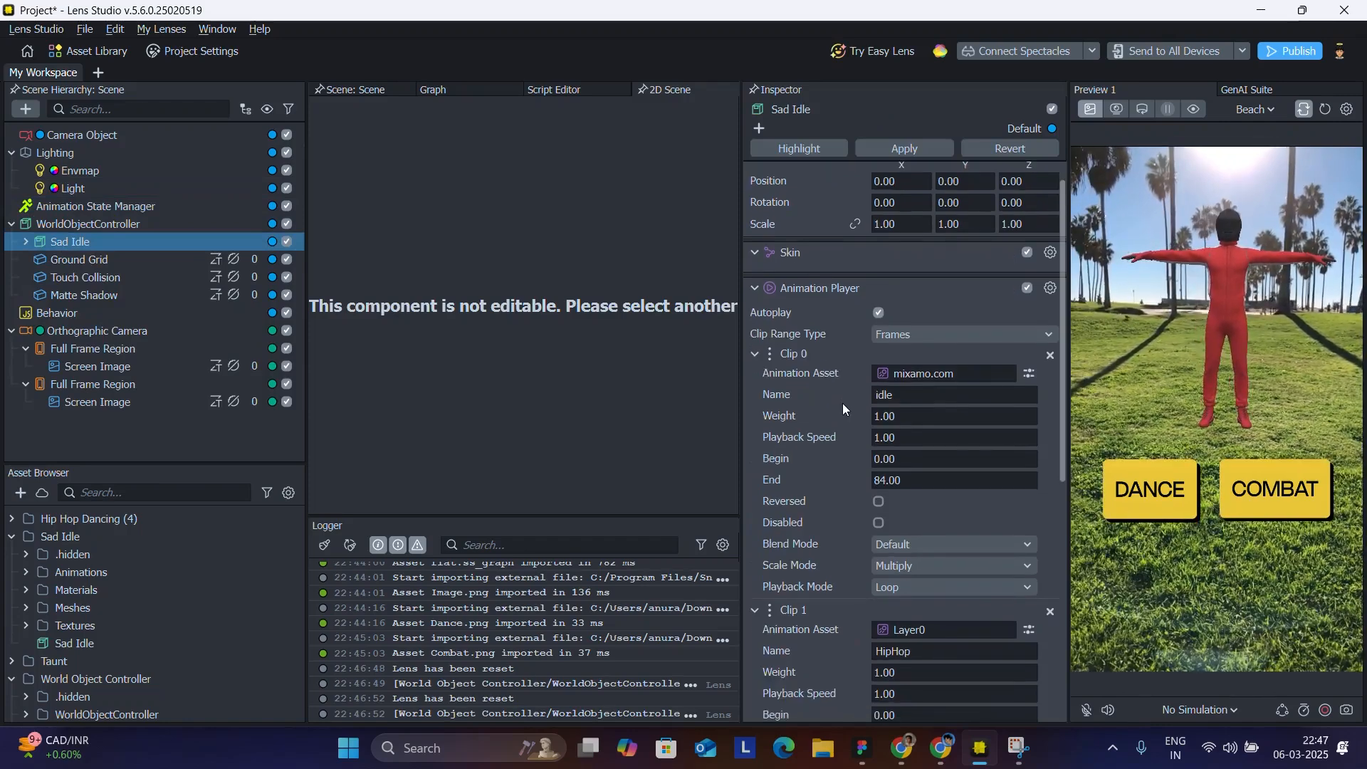
pyautogui.scroll(-3, 791, 427)
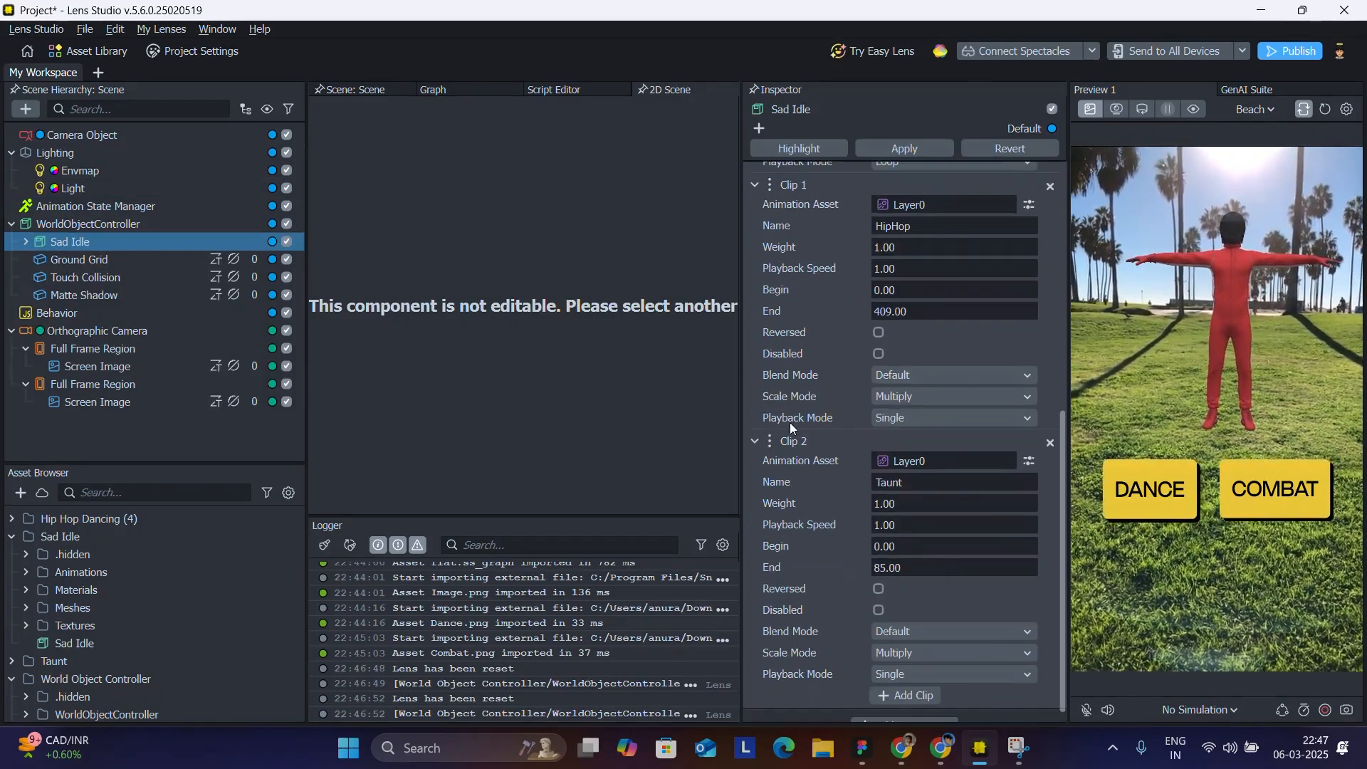
pyautogui.click(80, 313)
# Enable Transitions in the Animation State Manager and add a transition from Entry to the specific state idle
pyautogui.click(79, 207)
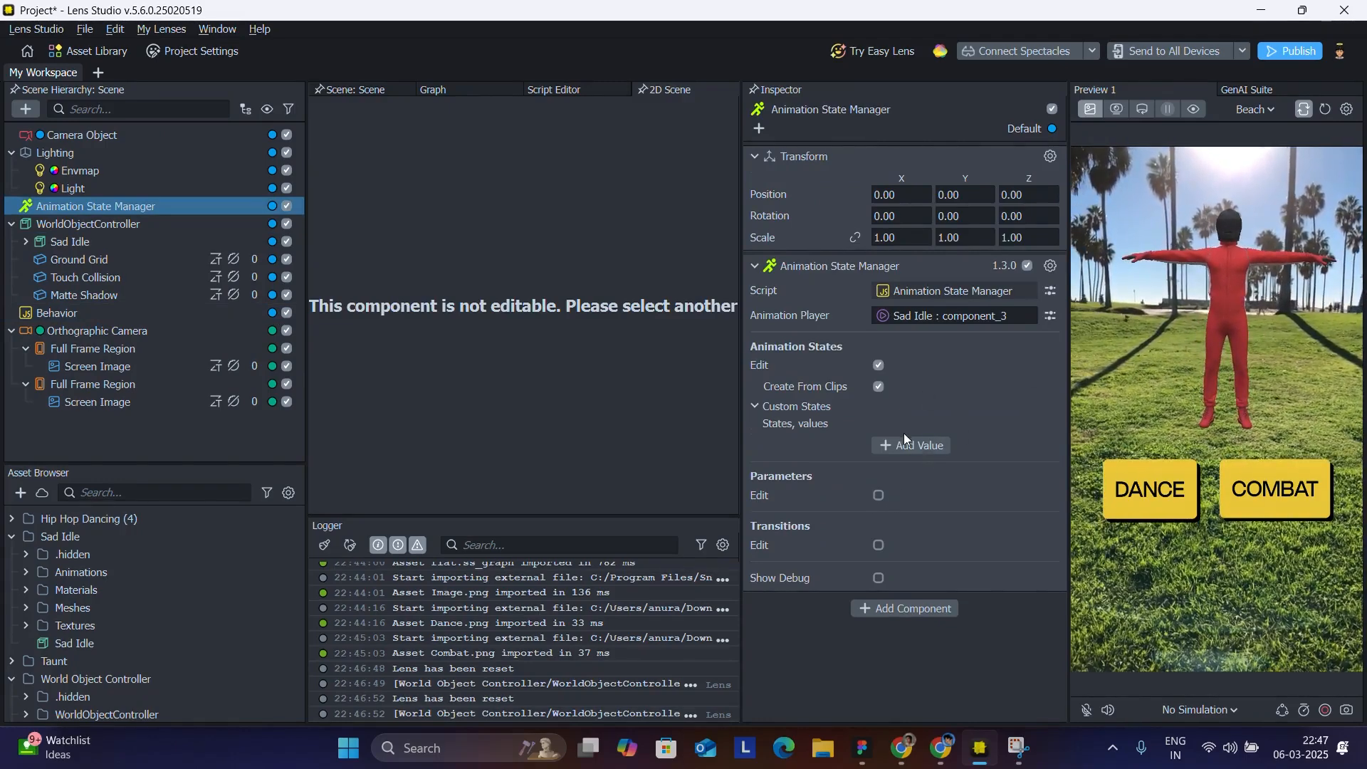
pyautogui.click(879, 545)
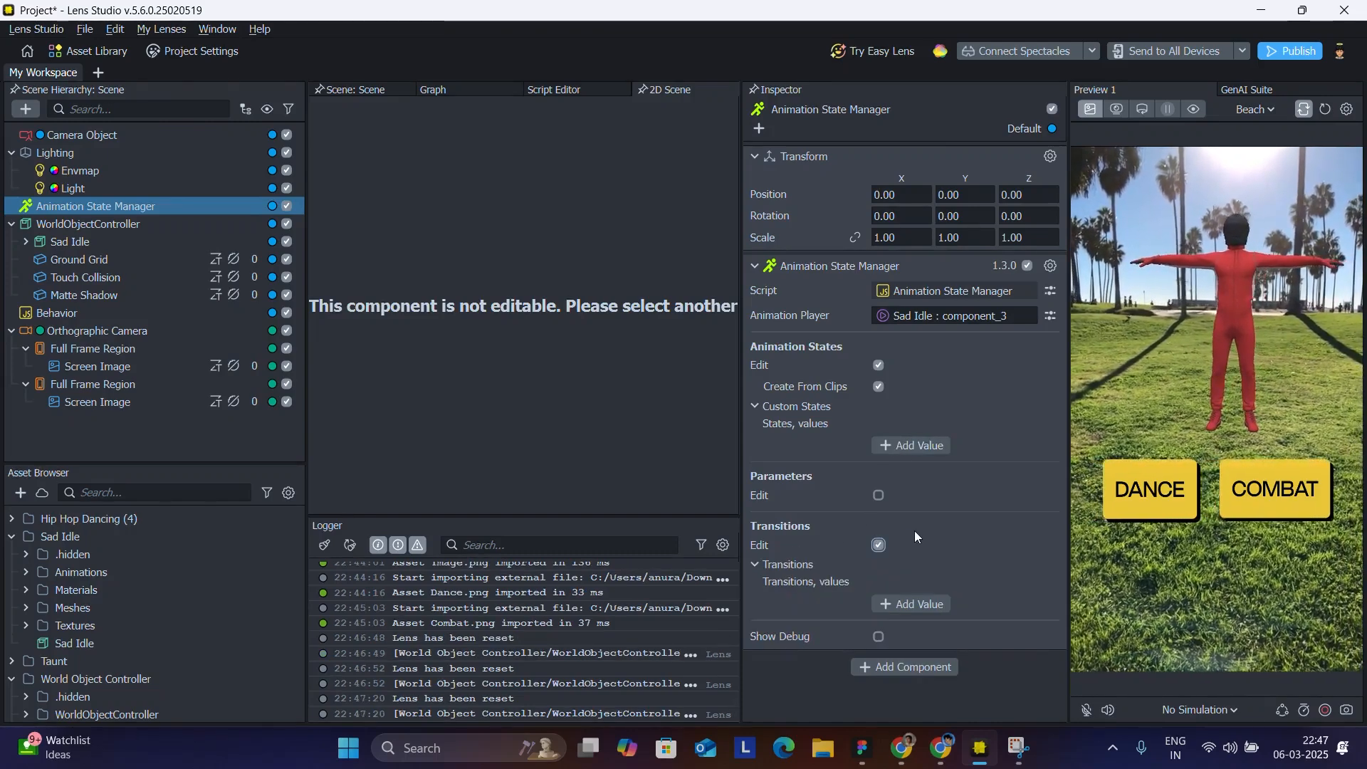
pyautogui.click(906, 605)
pyautogui.scroll(-2, 904, 602)
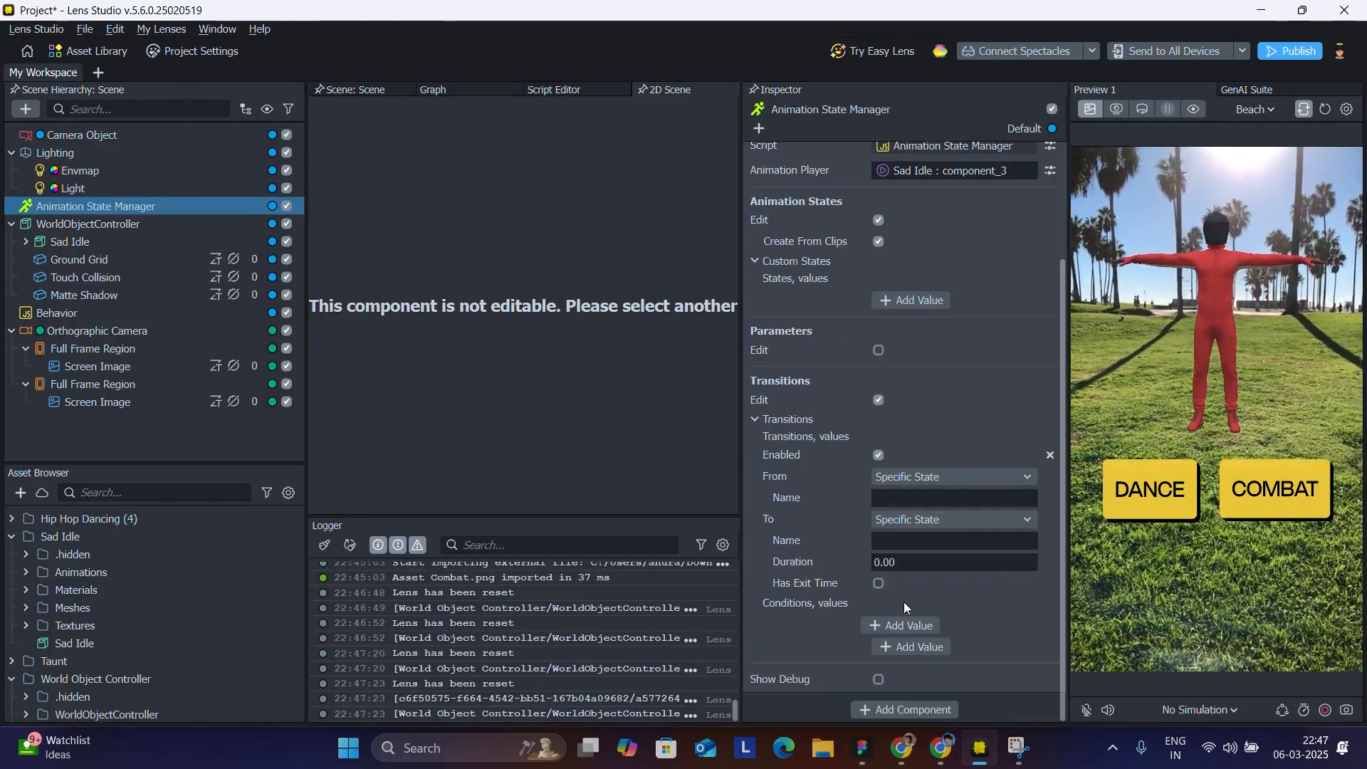
pyautogui.click(905, 478)
pyautogui.click(928, 444)
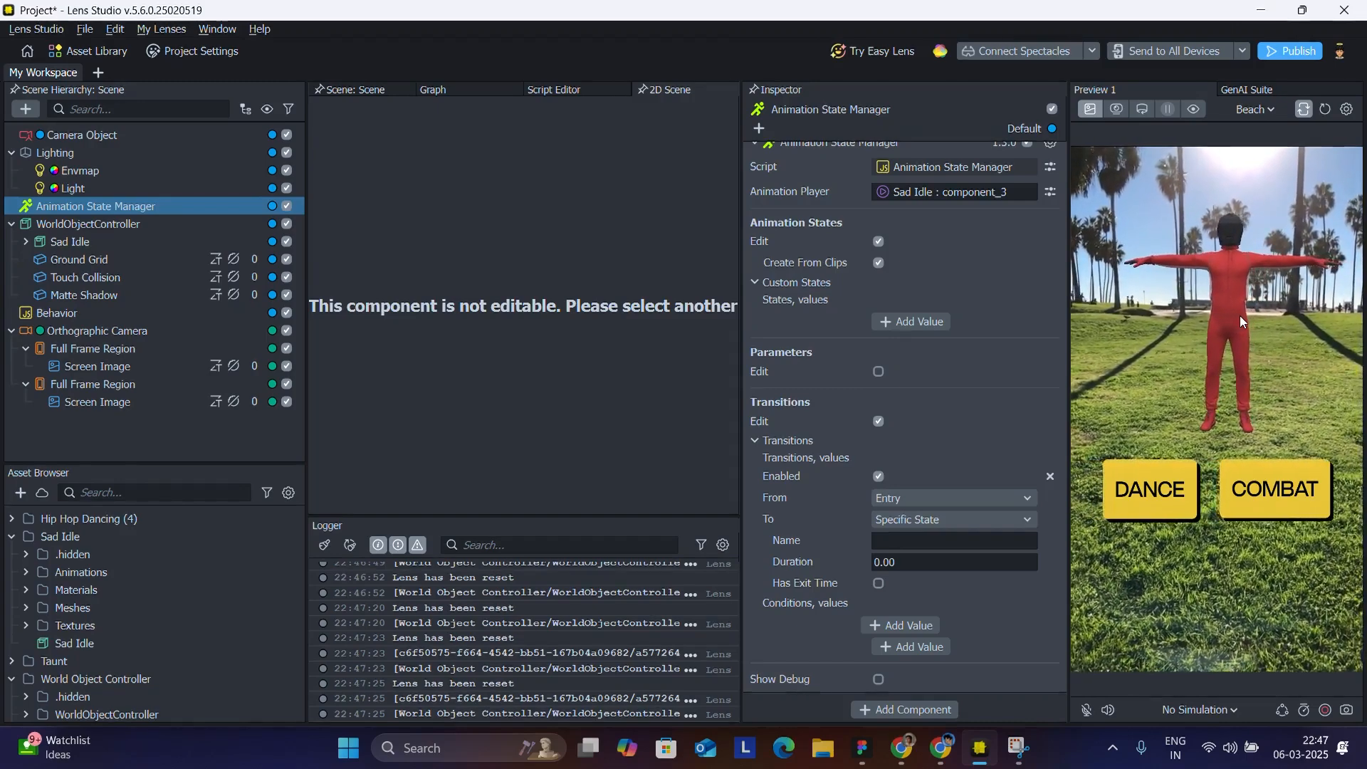
pyautogui.click(916, 541)
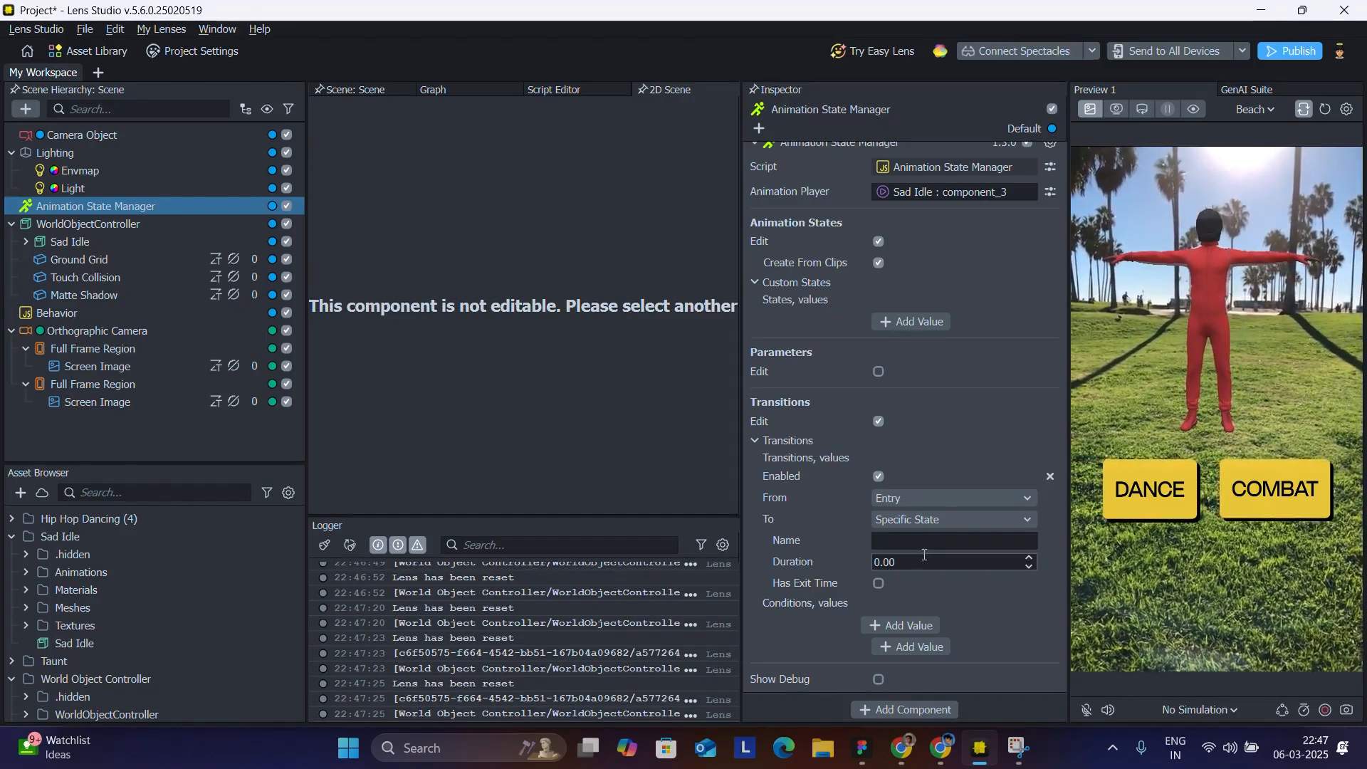
pyautogui.write('idle')
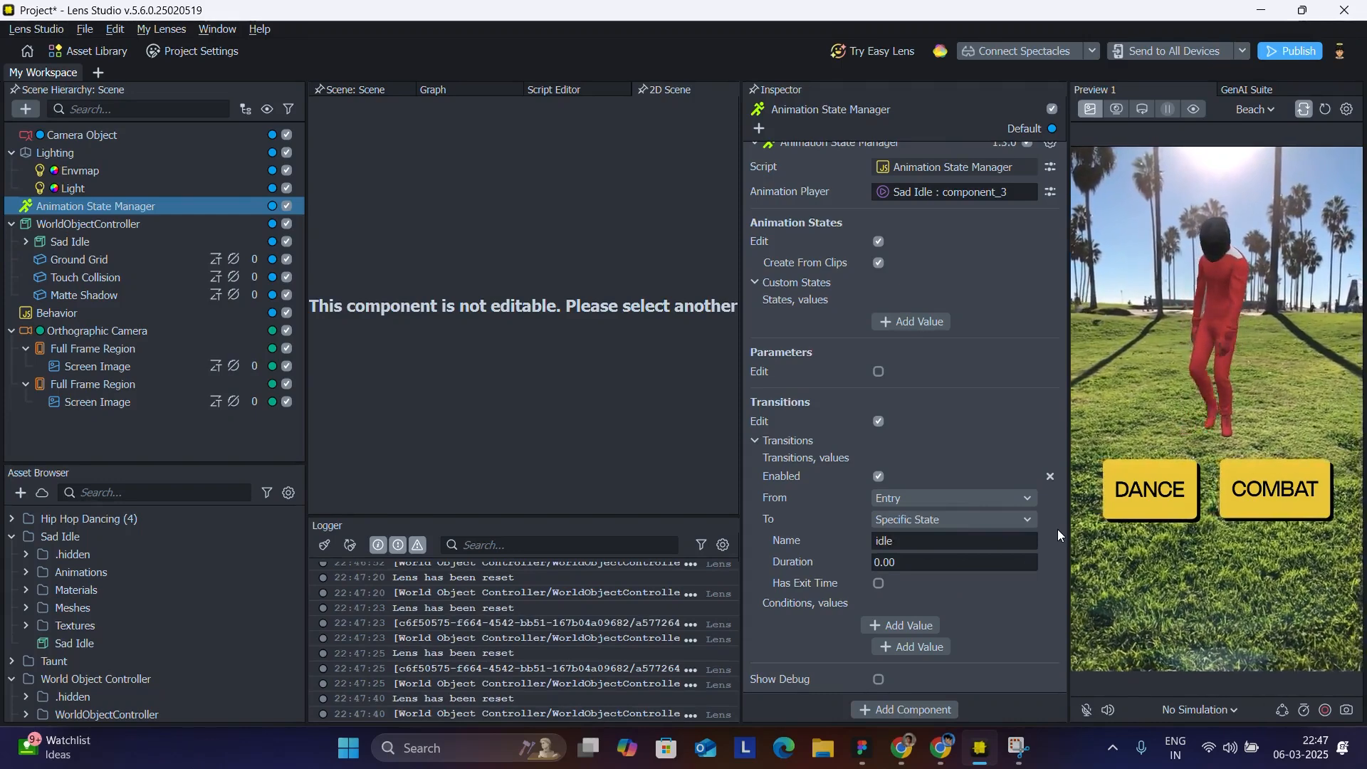
pyautogui.click(956, 499)
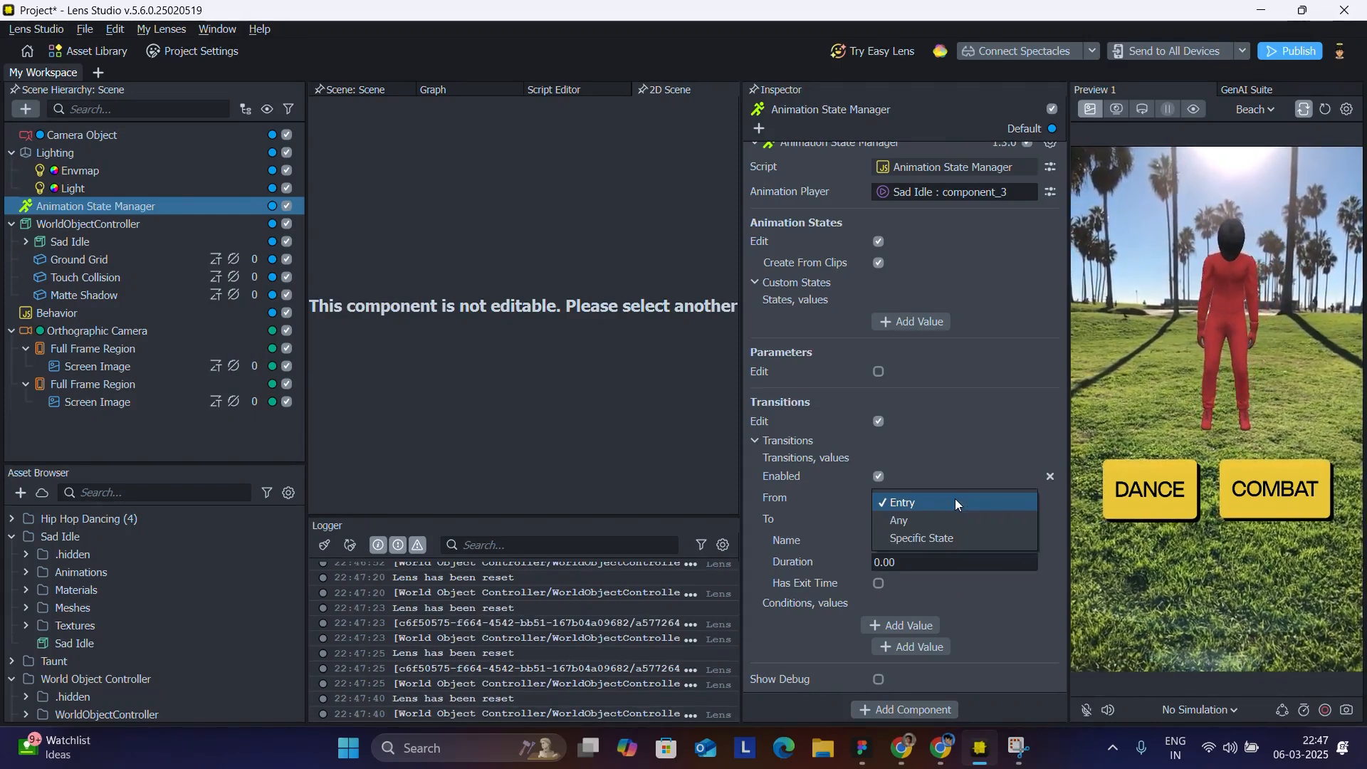
pyautogui.click(942, 500)
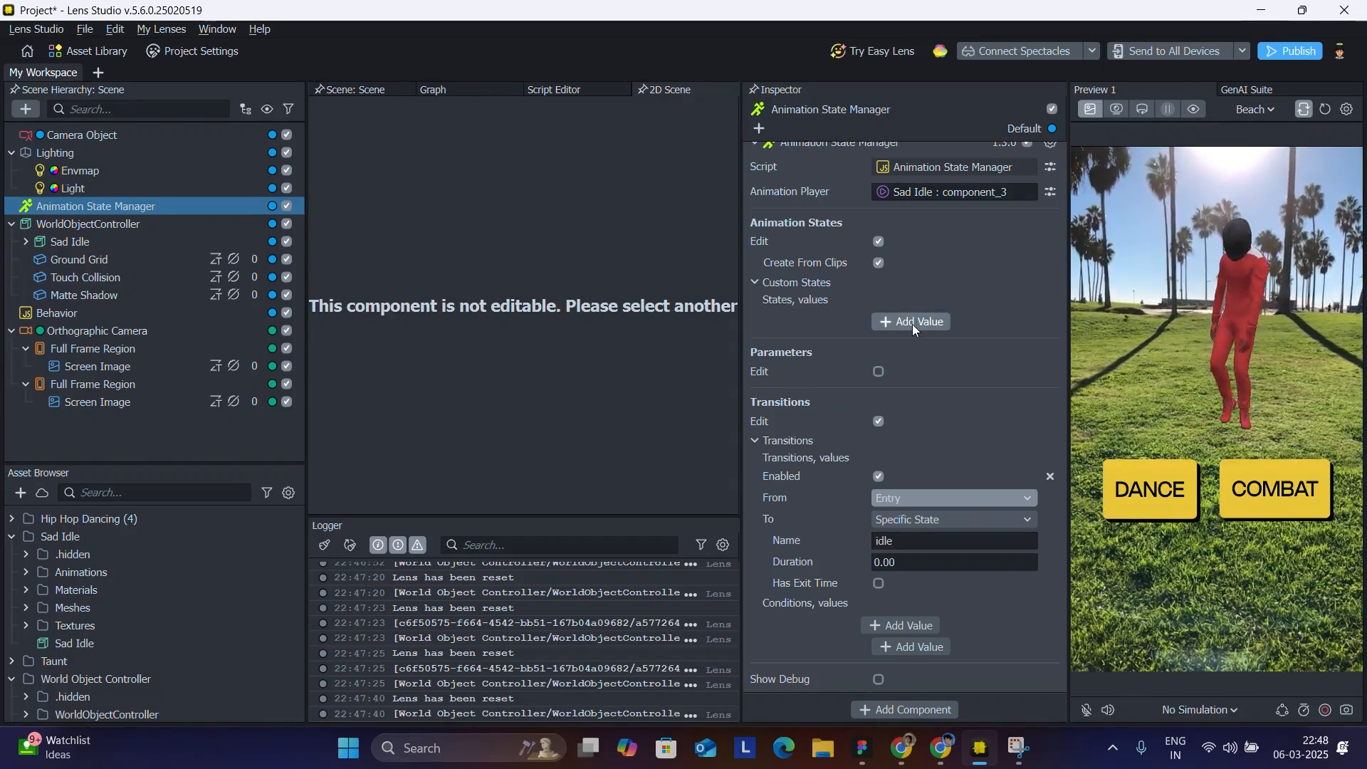
pyautogui.click(913, 323)
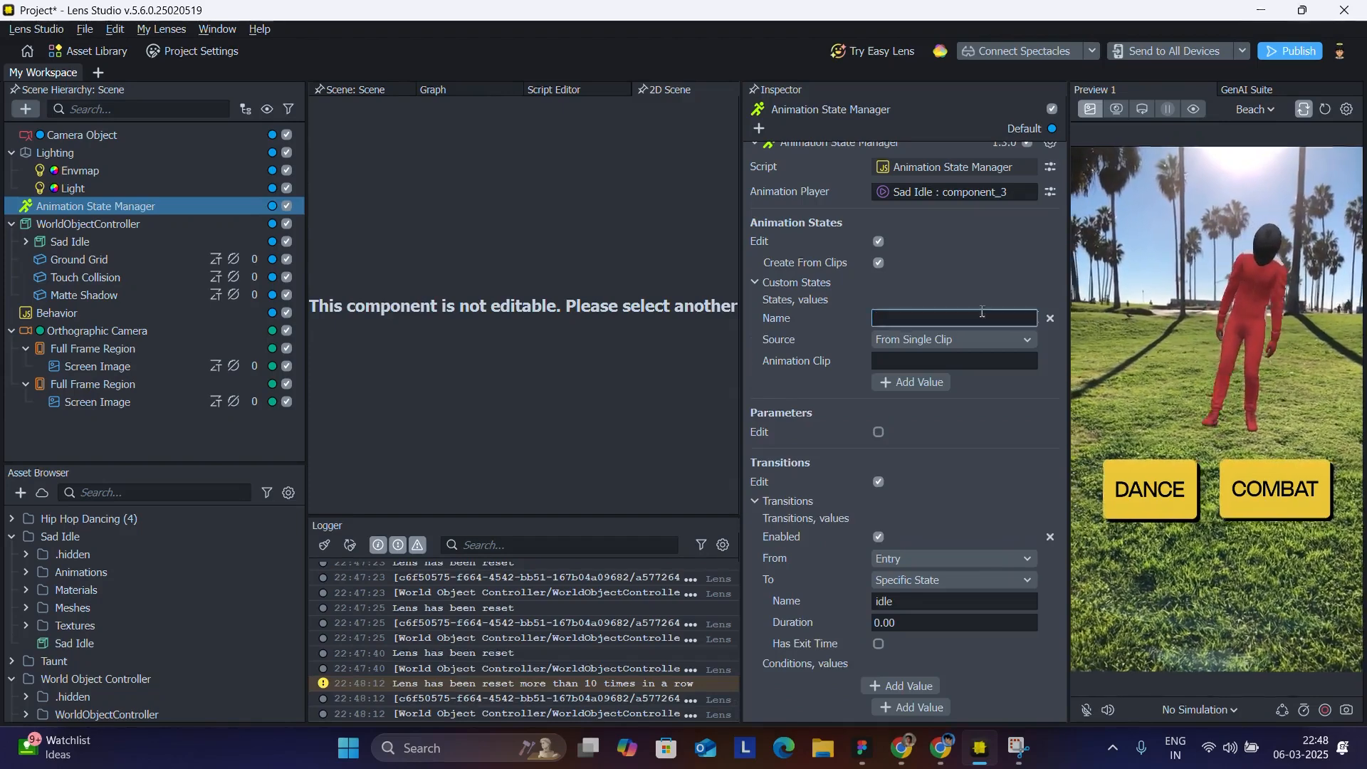
pyautogui.click(1050, 319)
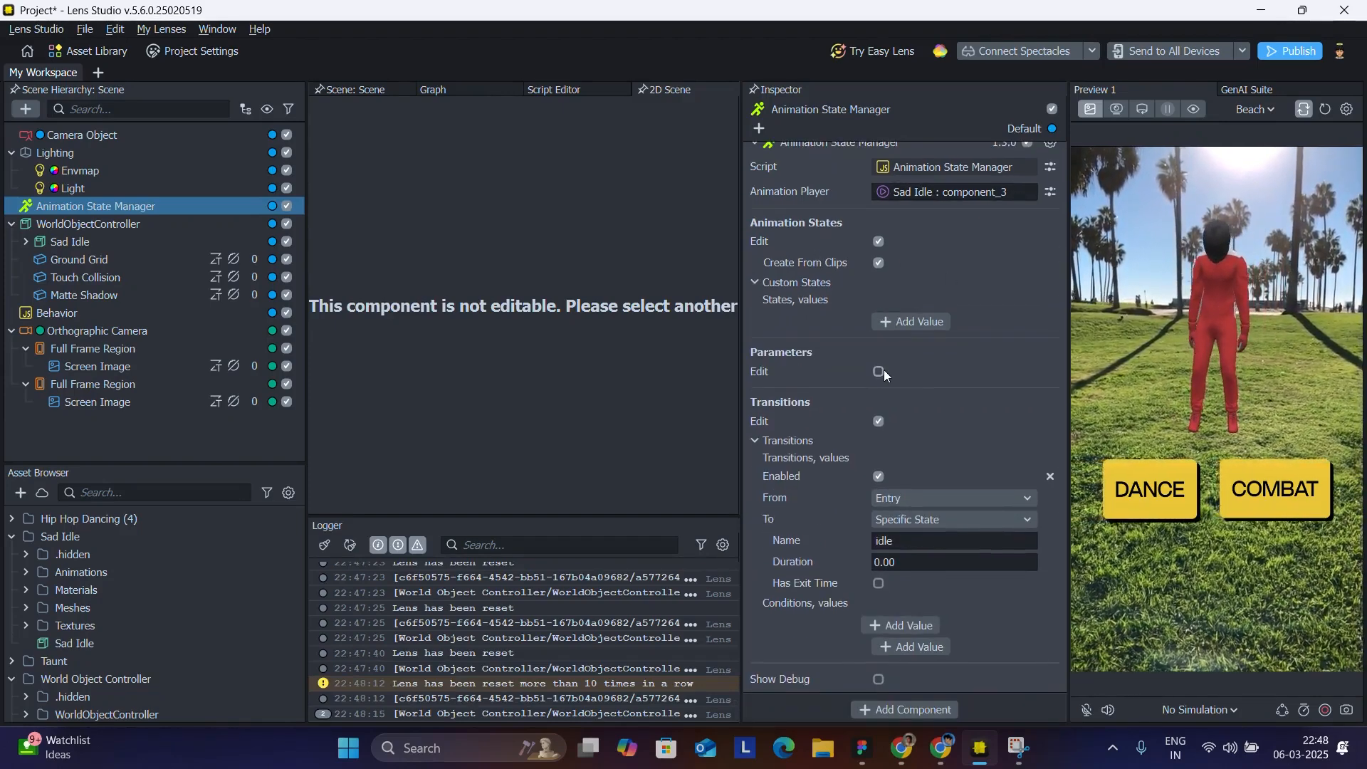
# Enable Parameters in the Animation State Manager and add a Bool parameter named isDancing
pyautogui.click(879, 371)
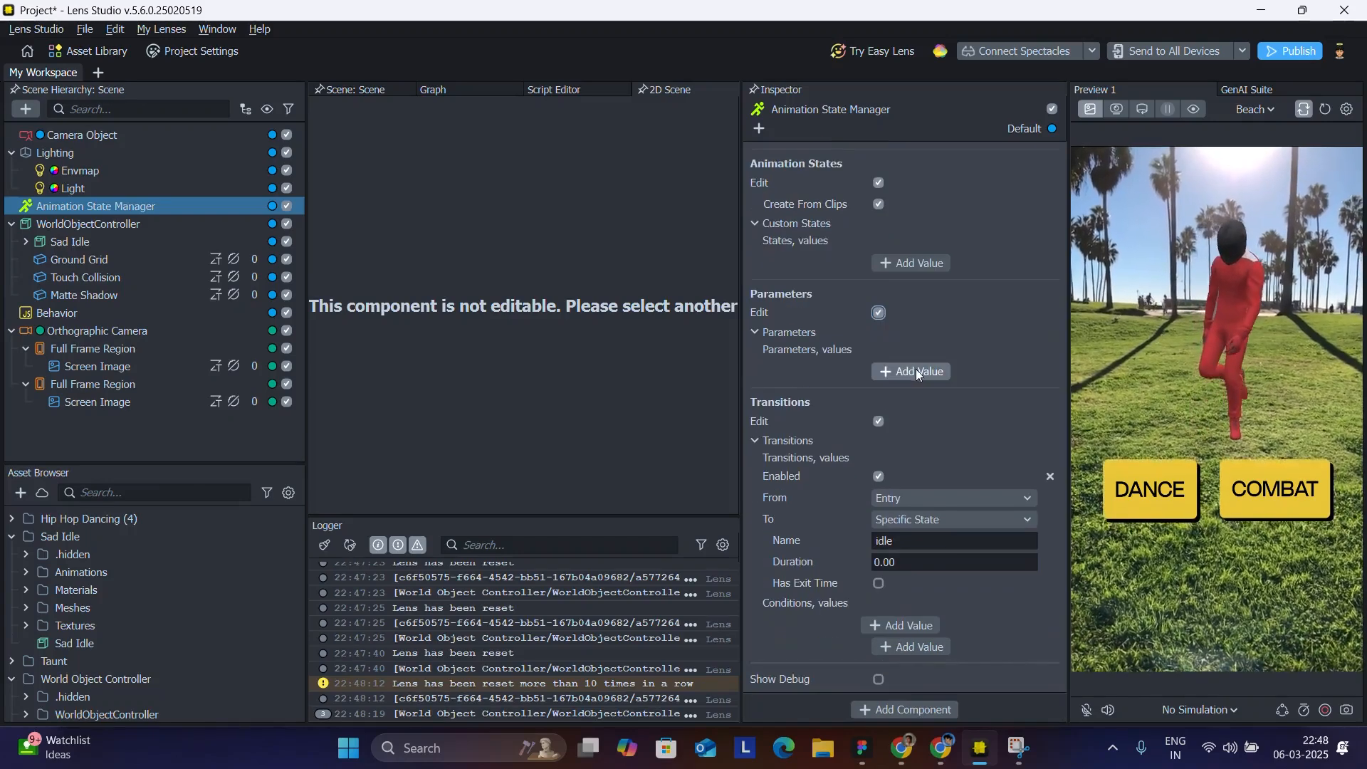
pyautogui.click(915, 369)
pyautogui.write('isD')
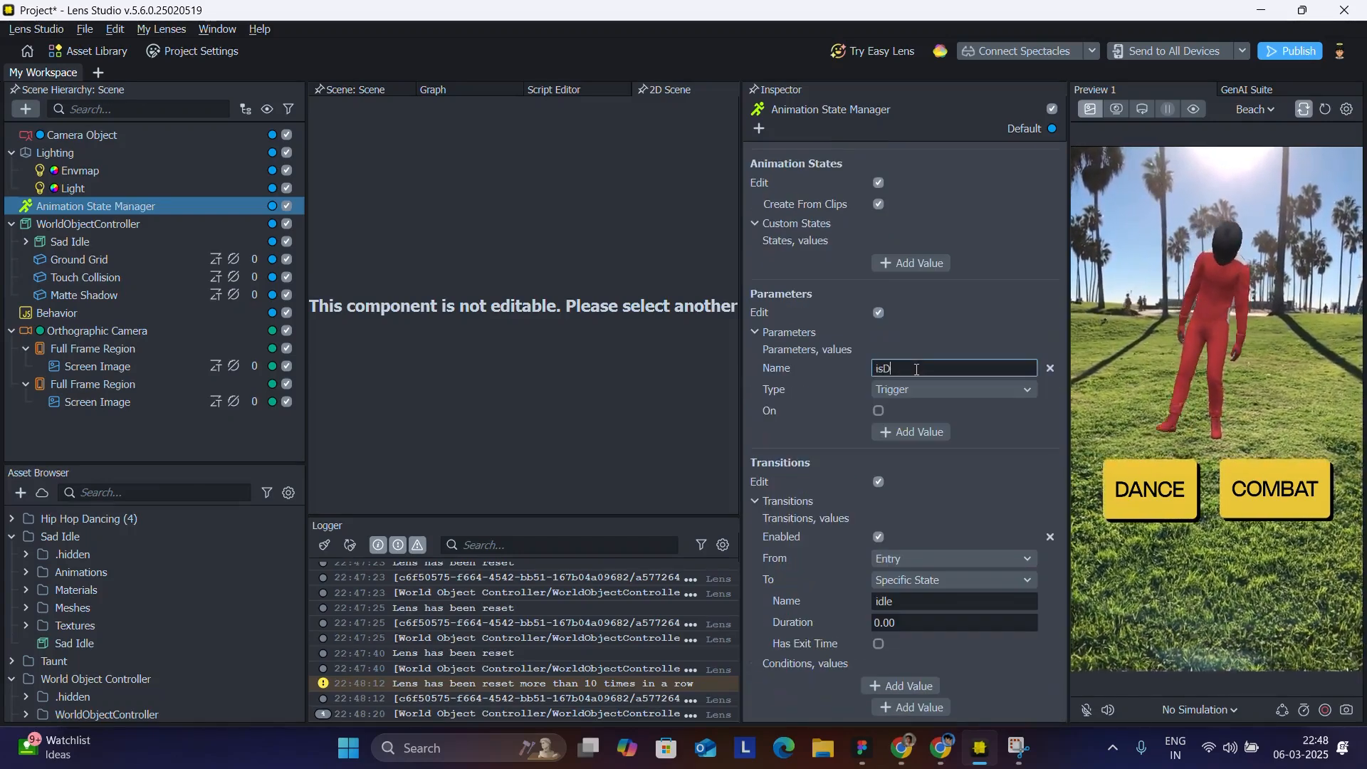
pyautogui.write('ancing')
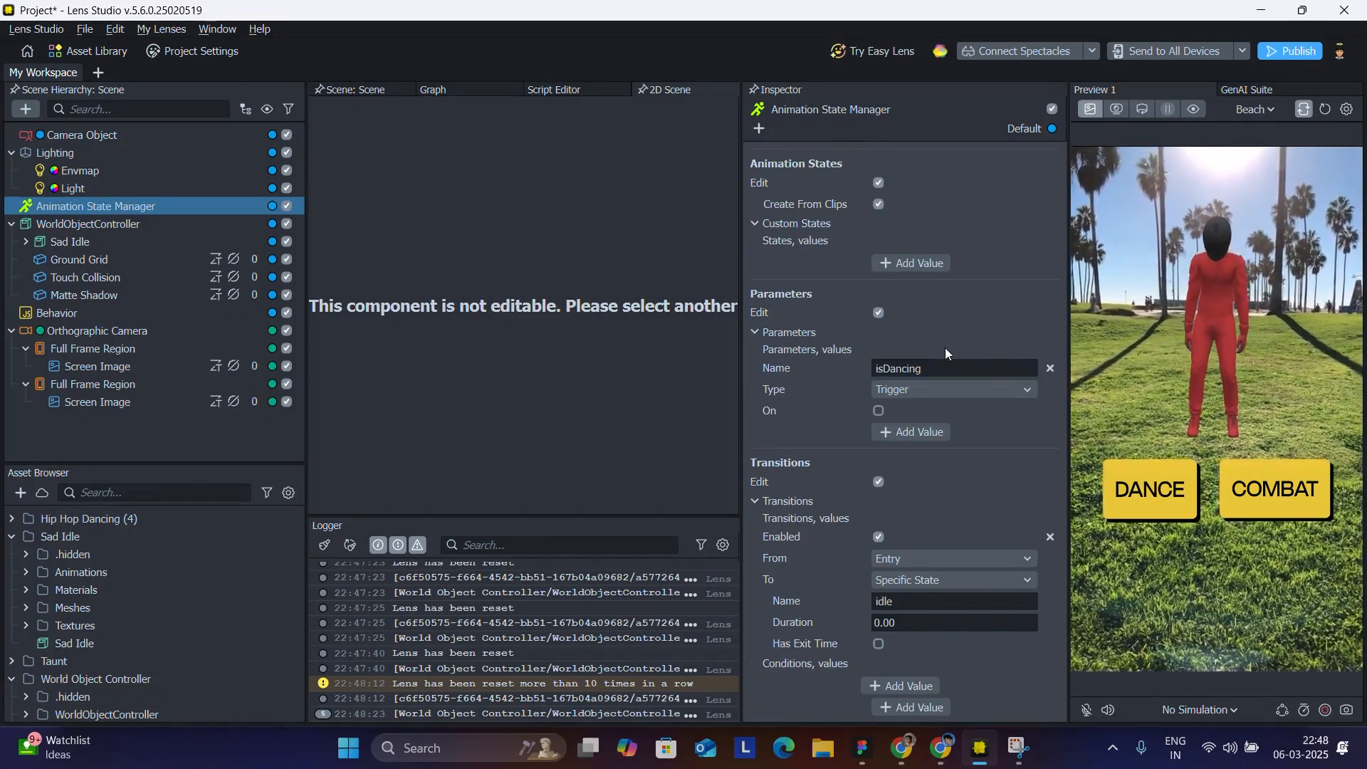
pyautogui.click(934, 388)
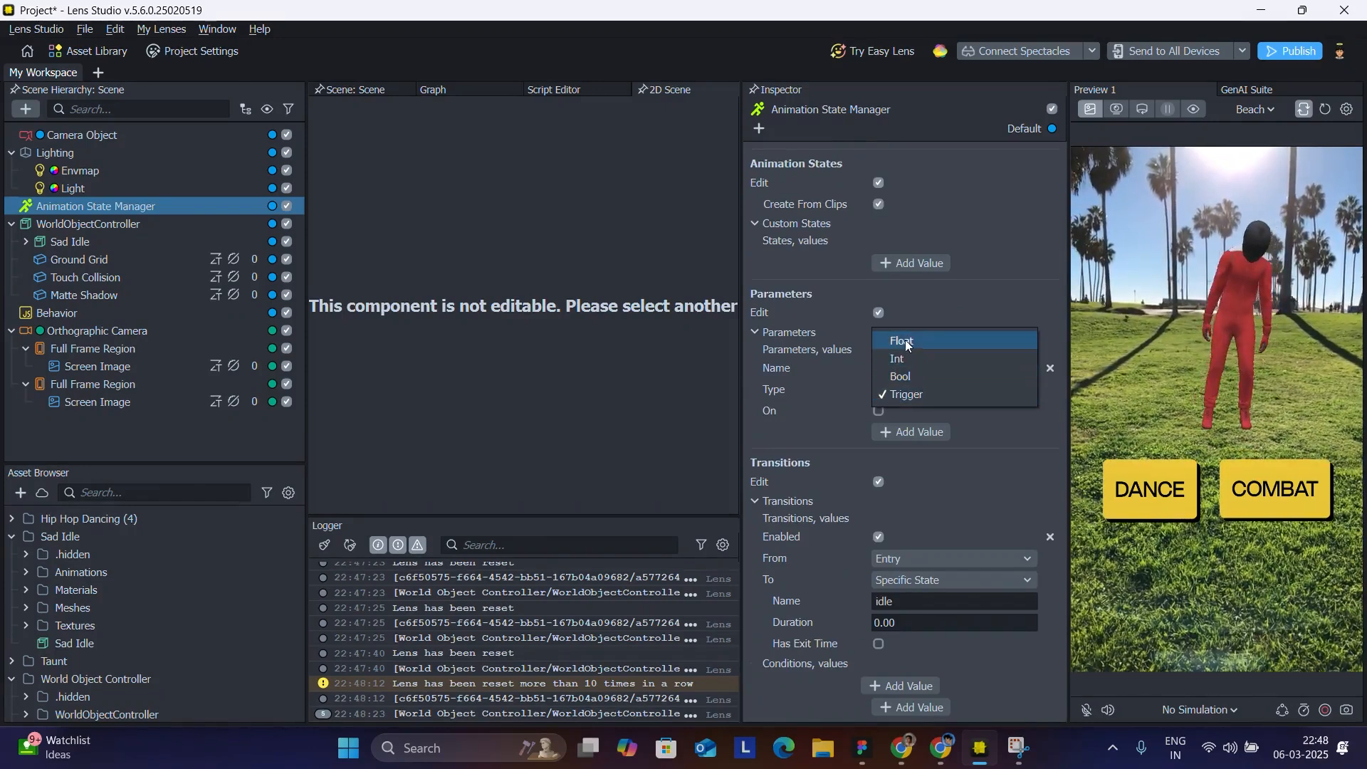
pyautogui.click(921, 375)
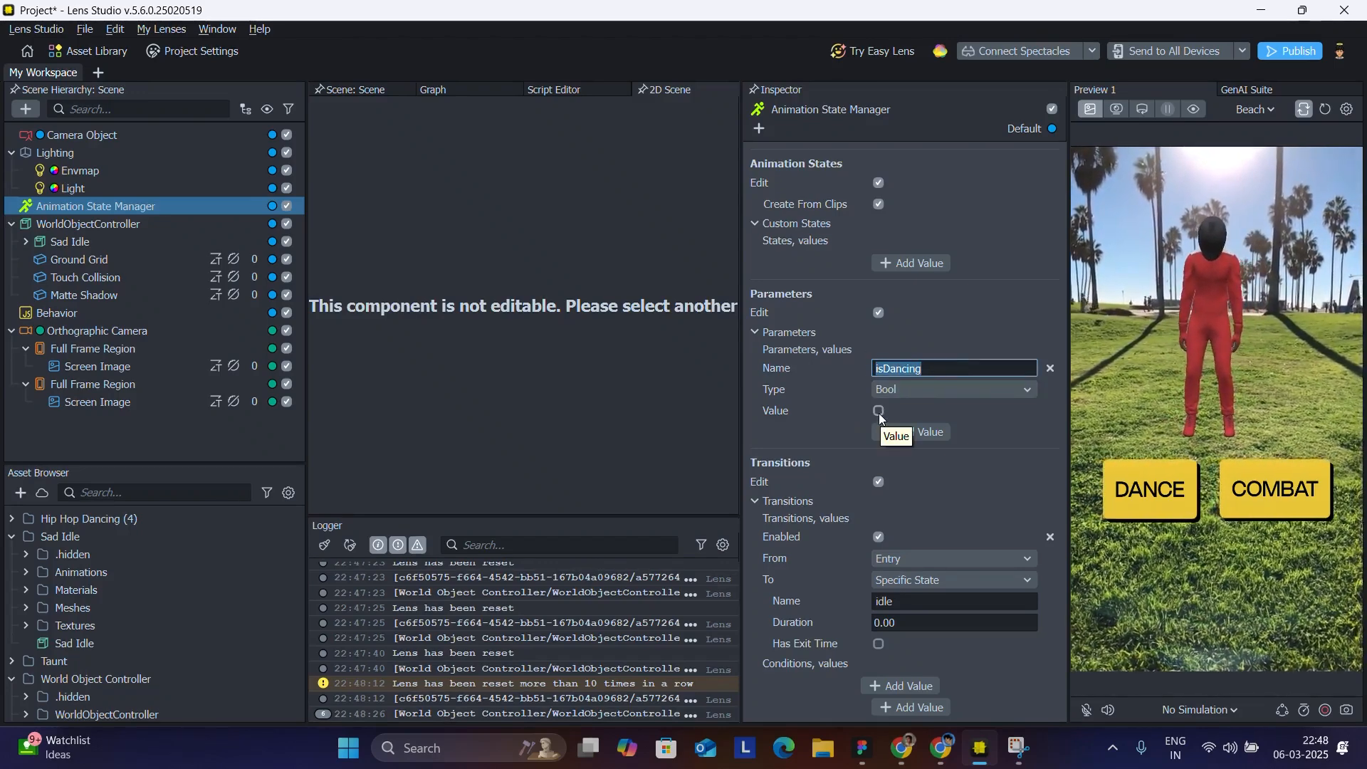
pyautogui.click(816, 403)
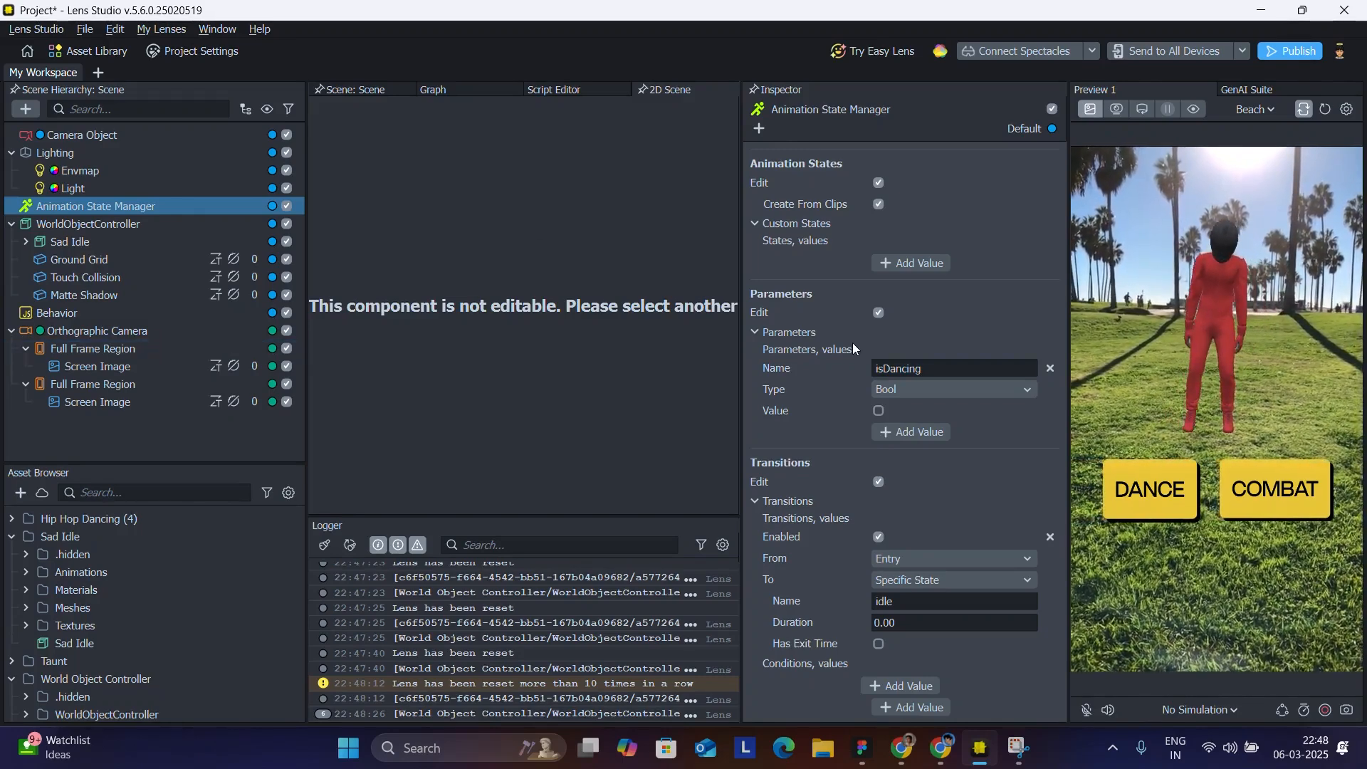
# Set the Behavior object's touch Event Type to Touch Start
pyautogui.click(11, 330)
pyautogui.click(34, 317)
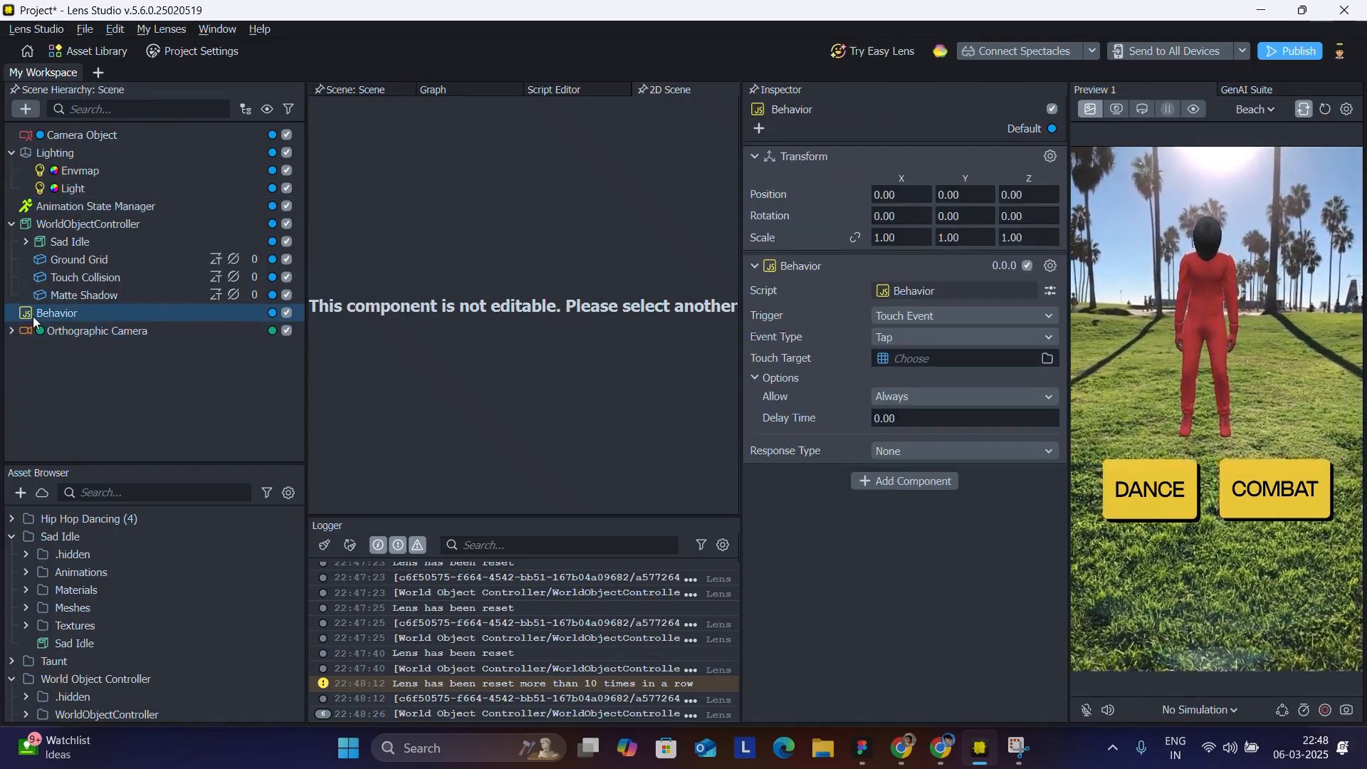
pyautogui.click(925, 336)
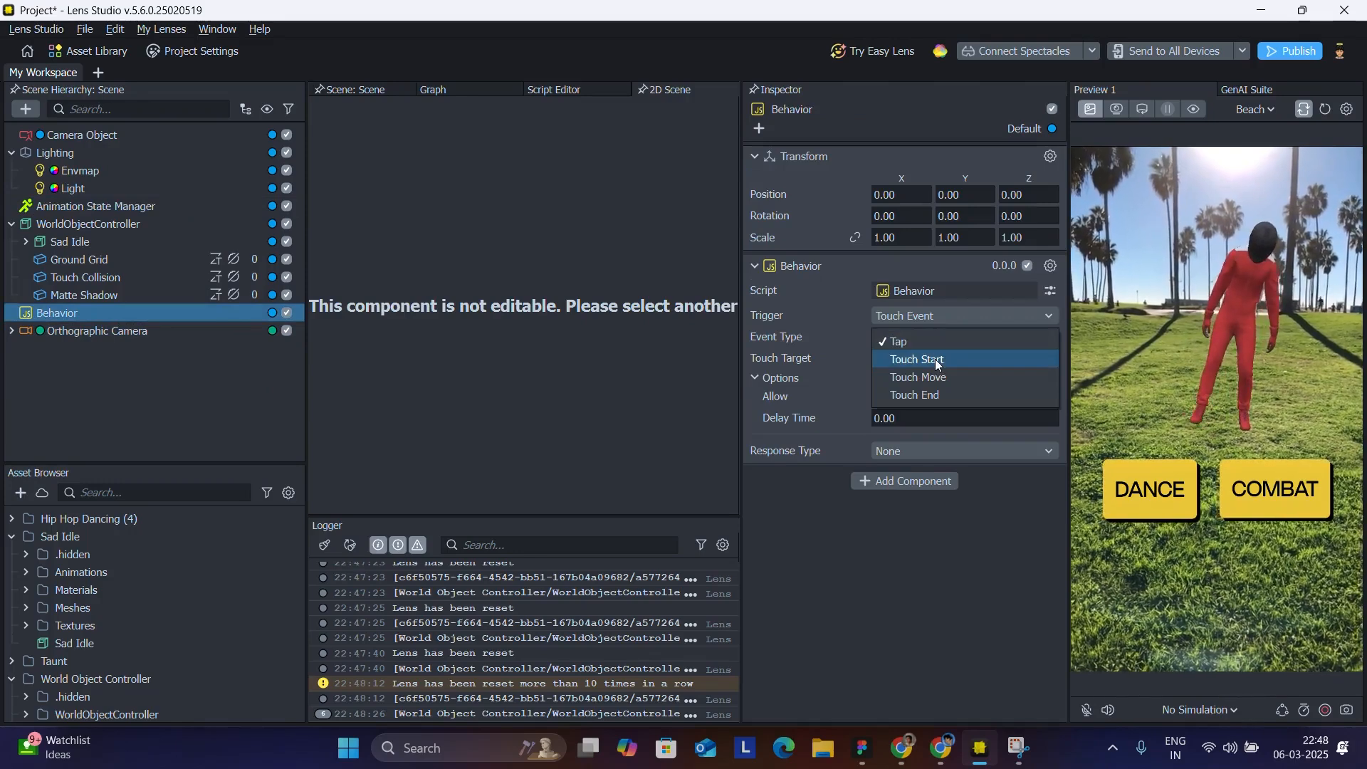
pyautogui.click(942, 358)
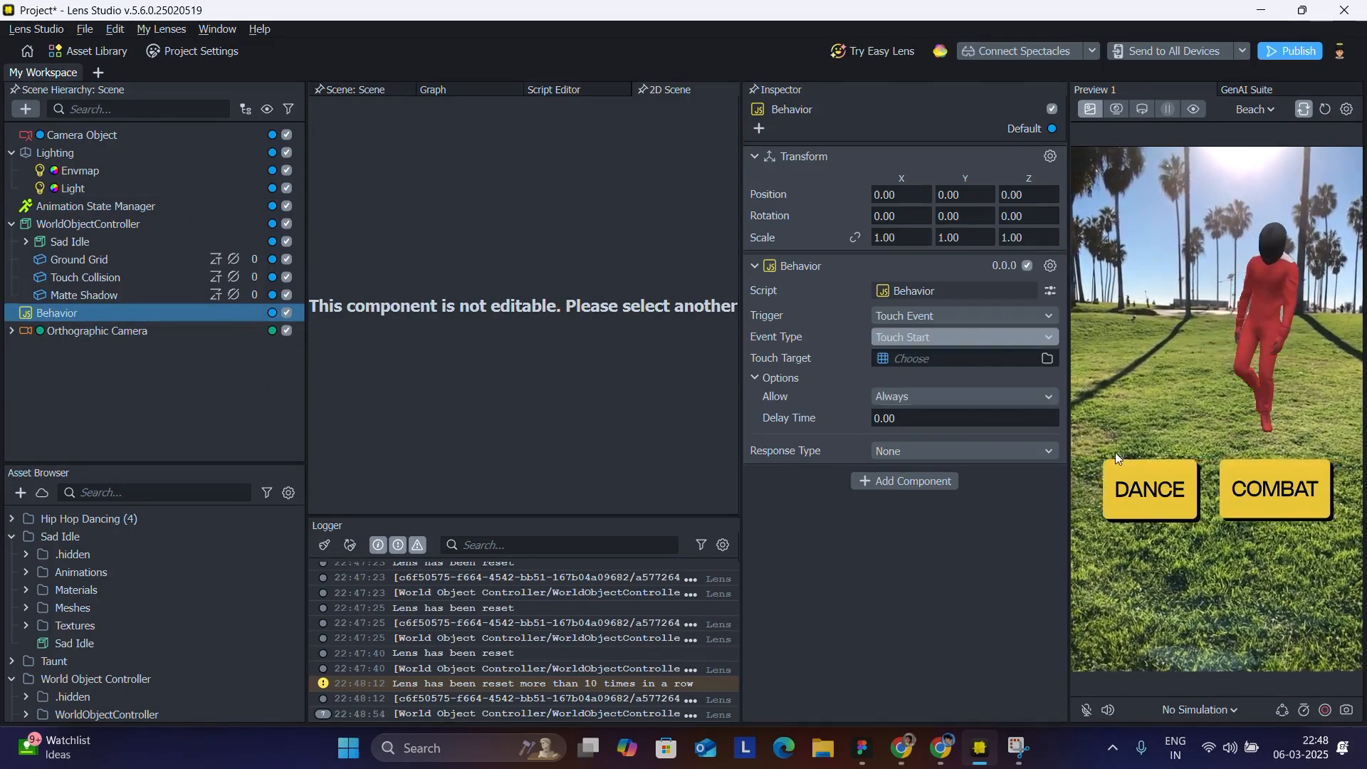
# Rename the Screen Image that shows the DANCE button as Dance Image
pyautogui.click(12, 331)
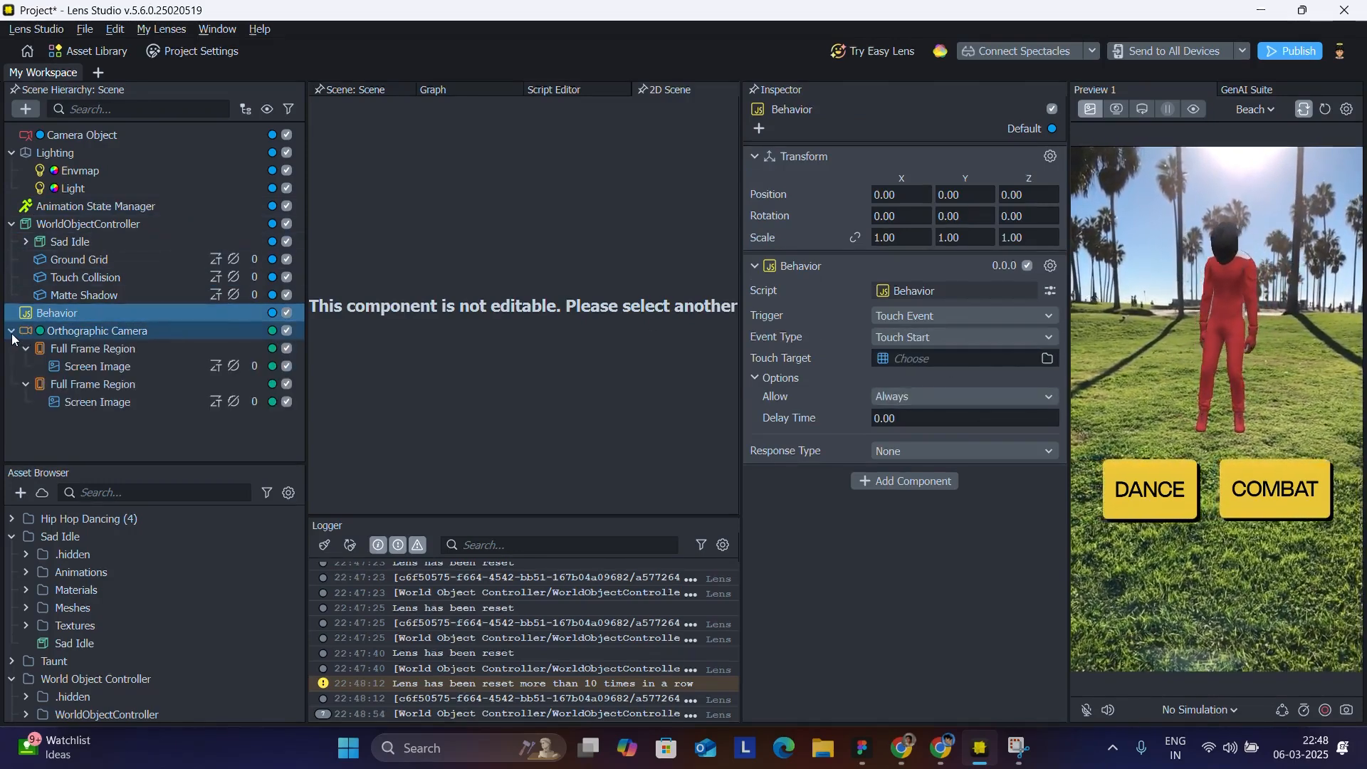
pyautogui.click(55, 367)
pyautogui.click(114, 367)
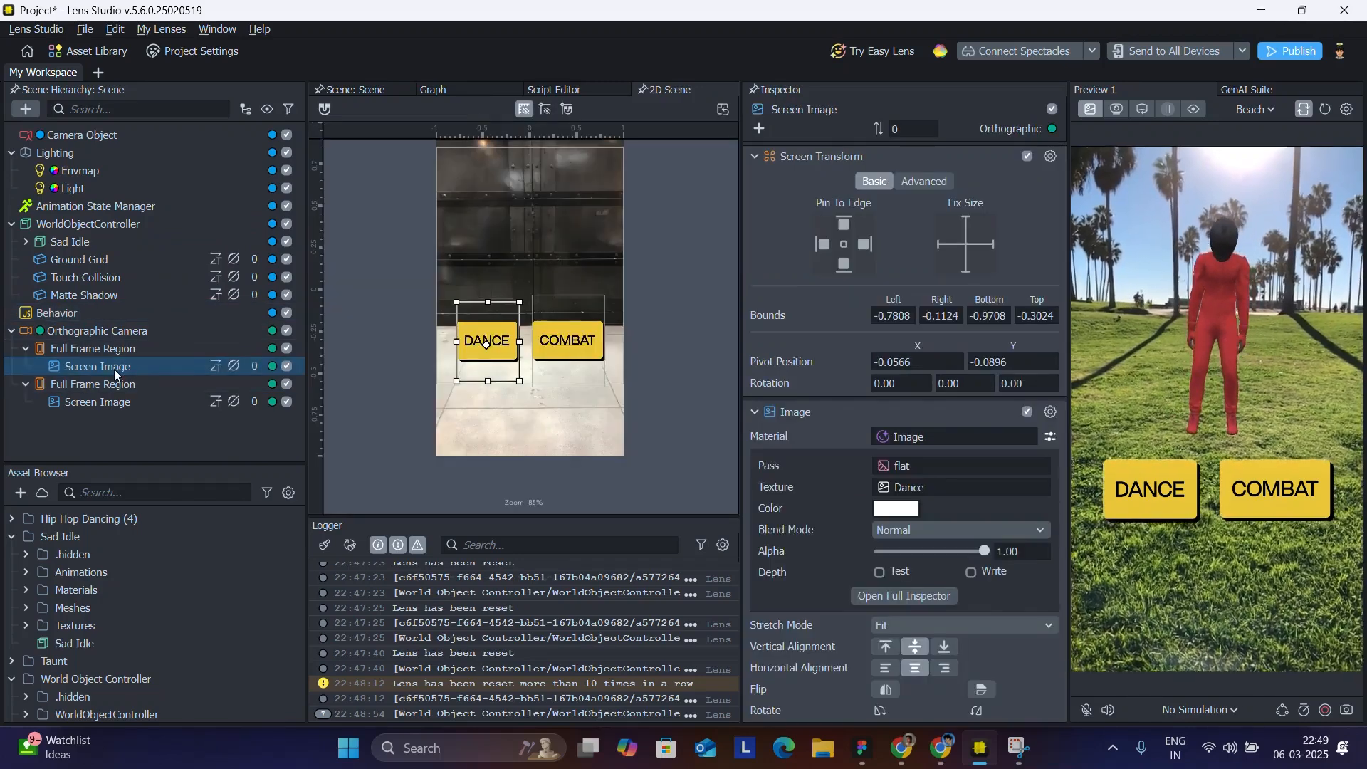
pyautogui.rightClick(114, 369)
pyautogui.click(178, 464)
pyautogui.write('Dancve I')
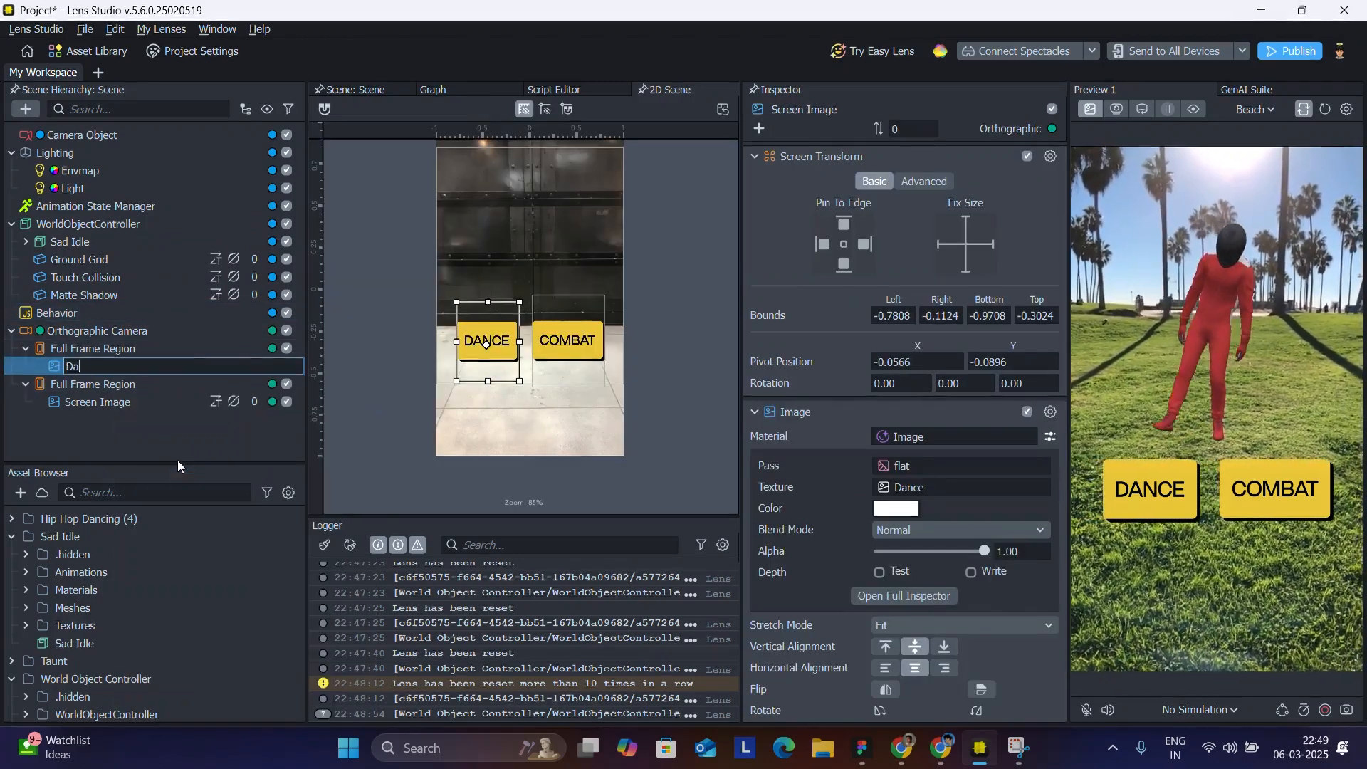
pyautogui.press('BackSpace')
pyautogui.press('BackSpace')
pyautogui.press('BackSpace')
pyautogui.press('BackSpace')
pyautogui.write('e Image')
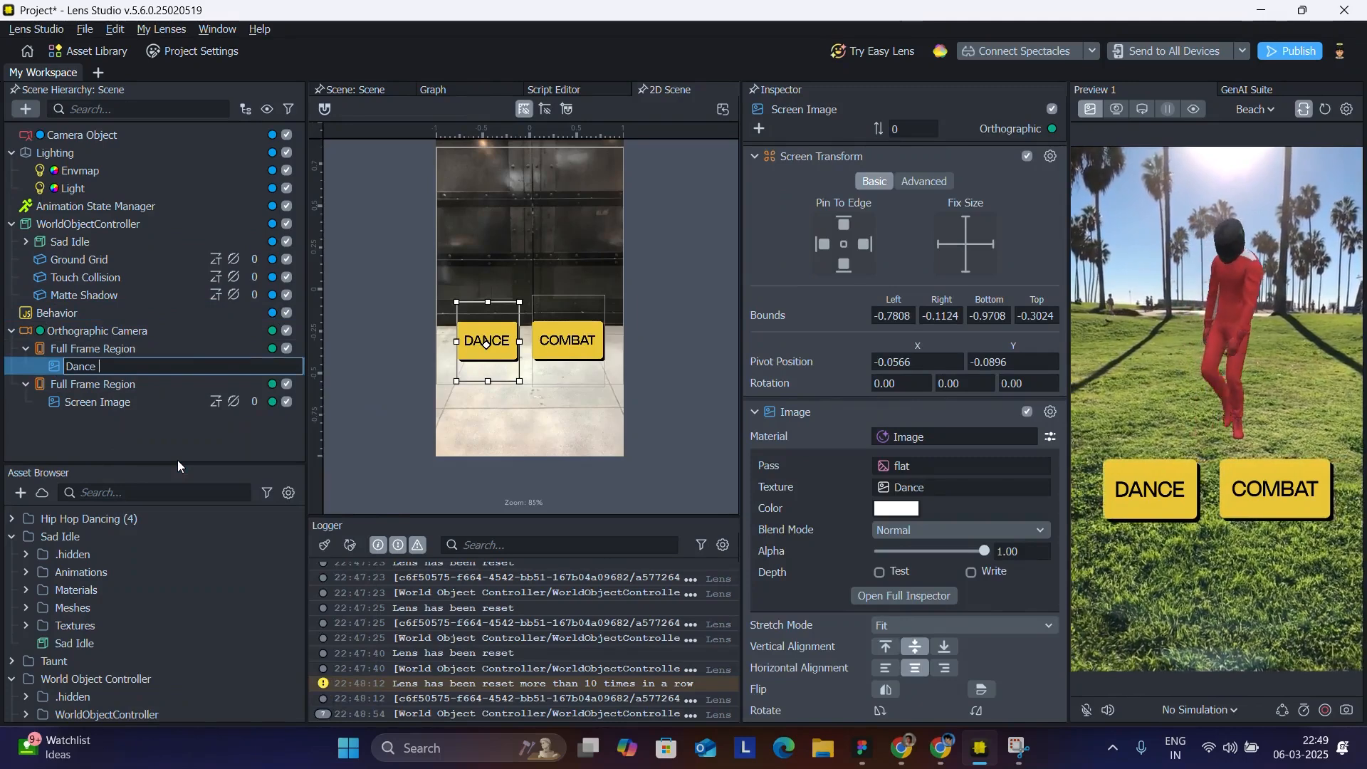
pyautogui.press('Return')
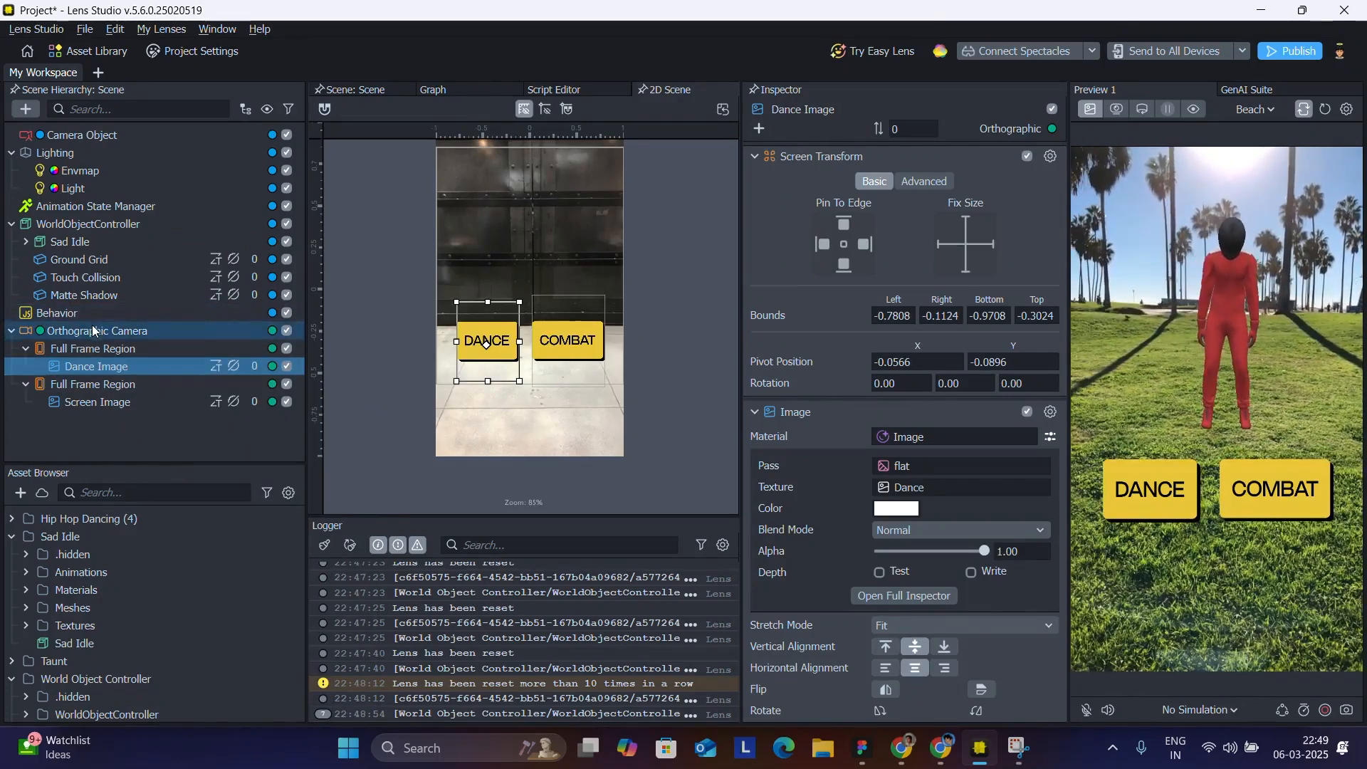
# Assign Dance Image as the Behavior's Touch Target and set its response to Call Object API on the Animation State Manager
pyautogui.click(65, 310)
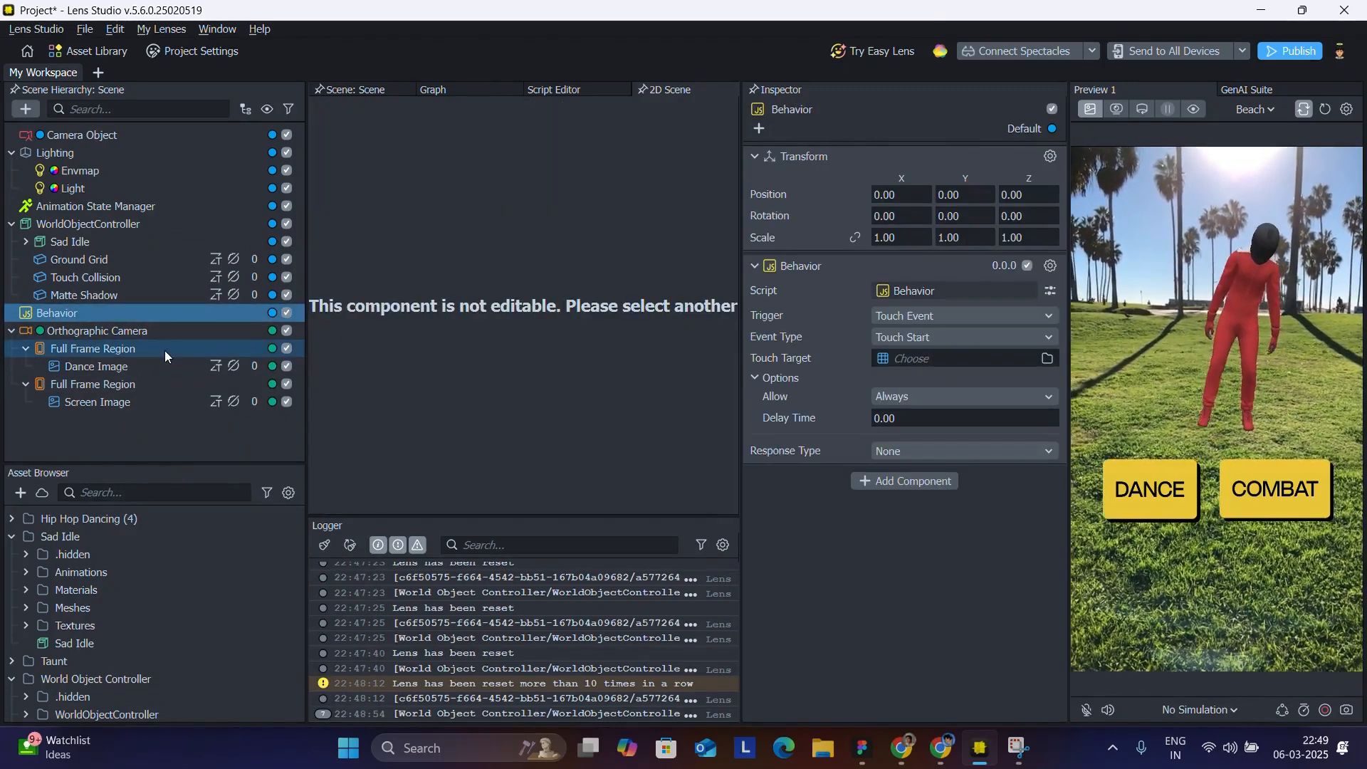
pyautogui.moveTo(63, 366); pyautogui.dragTo(964, 361)
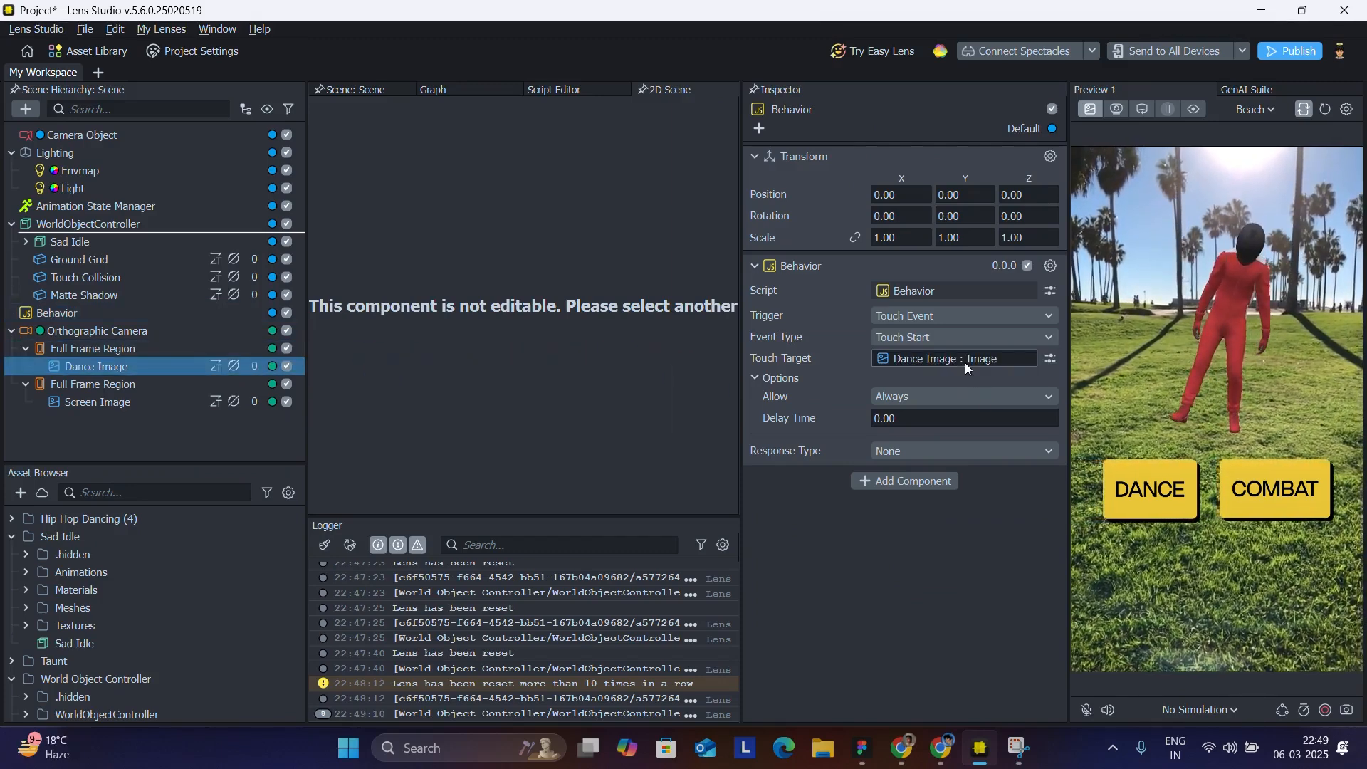
pyautogui.click(938, 448)
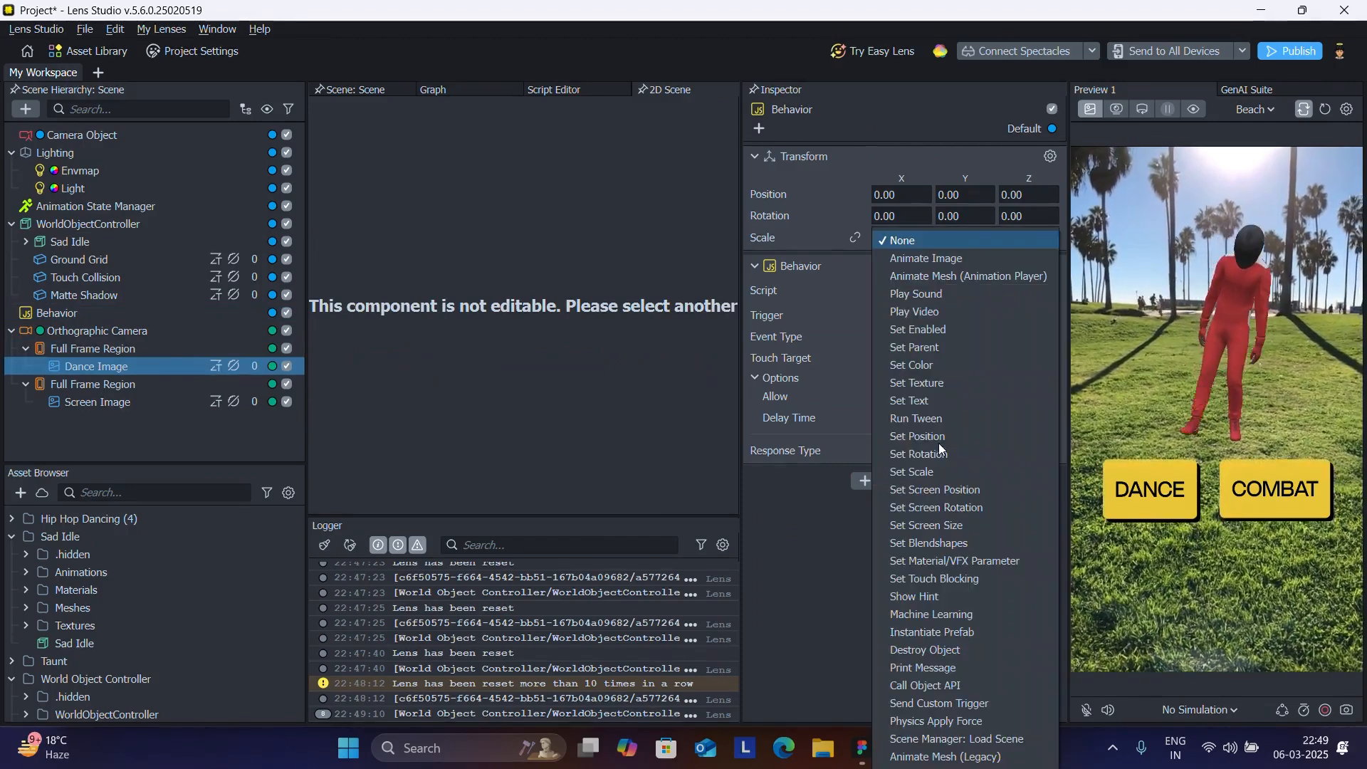
pyautogui.click(938, 686)
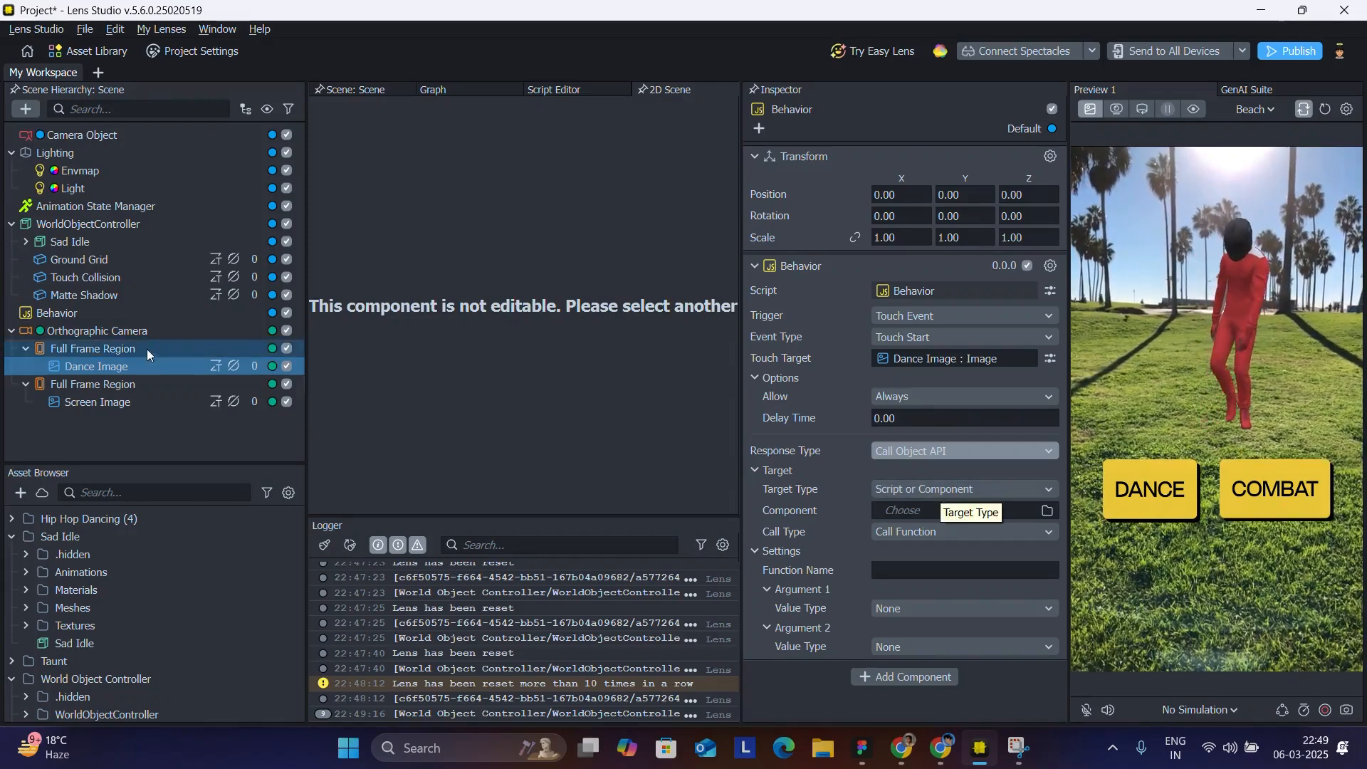
pyautogui.click(953, 508)
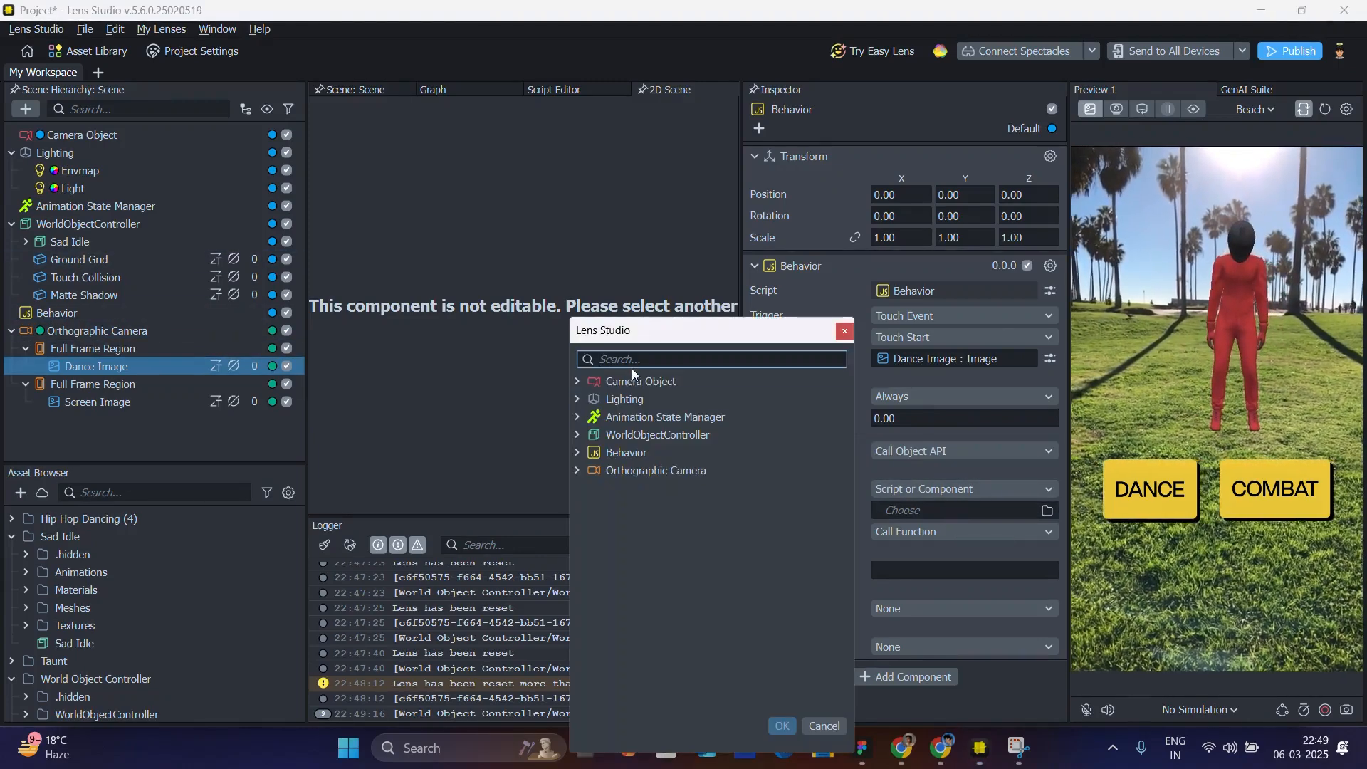
pyautogui.doubleClick(639, 413)
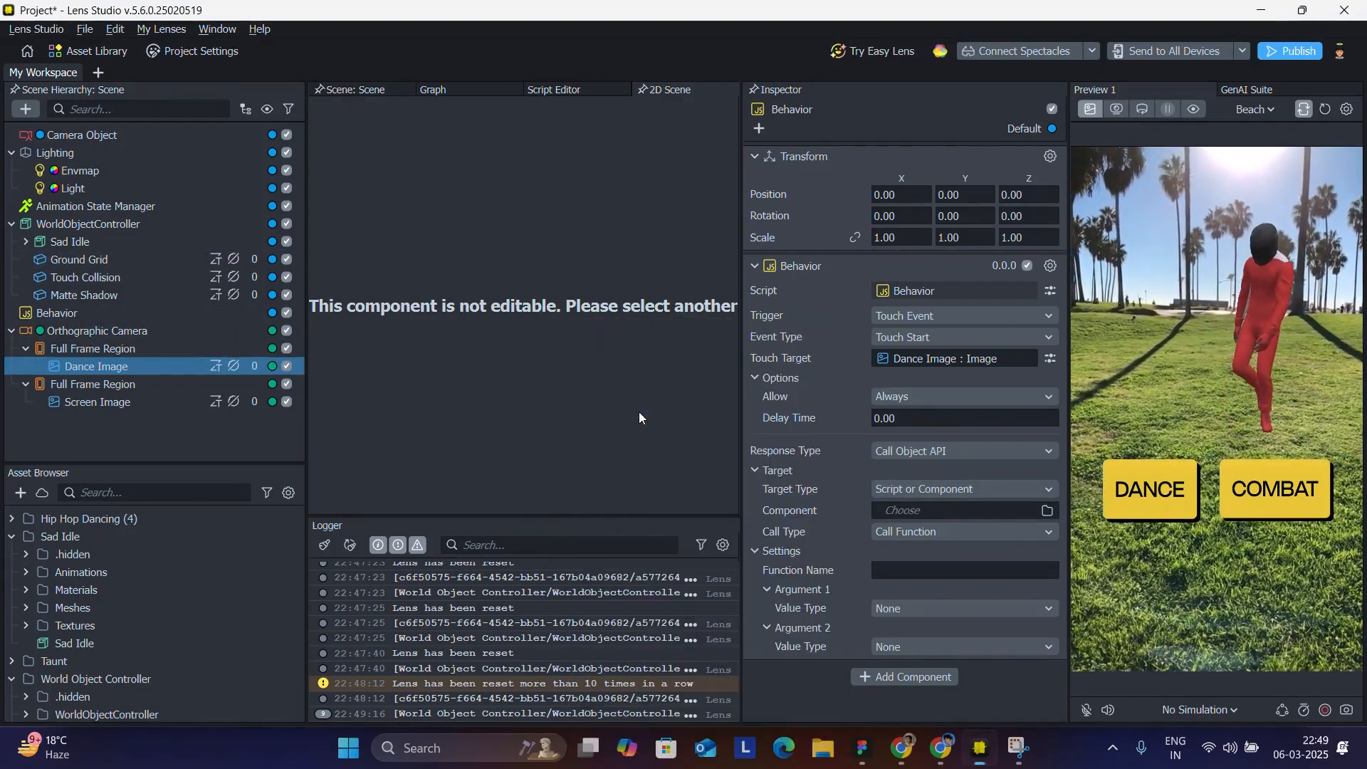
# Set the Behavior's Function Name to isDancing and the Value Type of Argument 1 to string
pyautogui.click(910, 570)
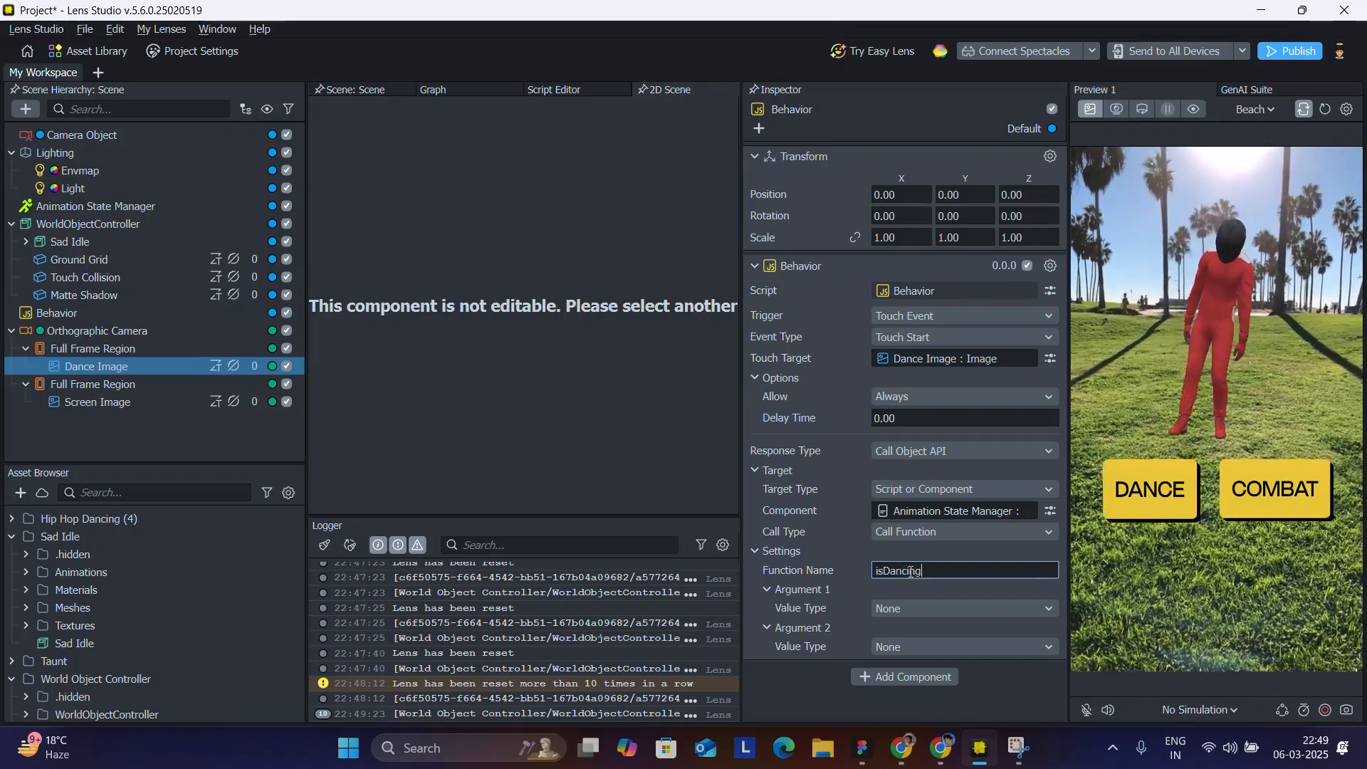
pyautogui.click(894, 611)
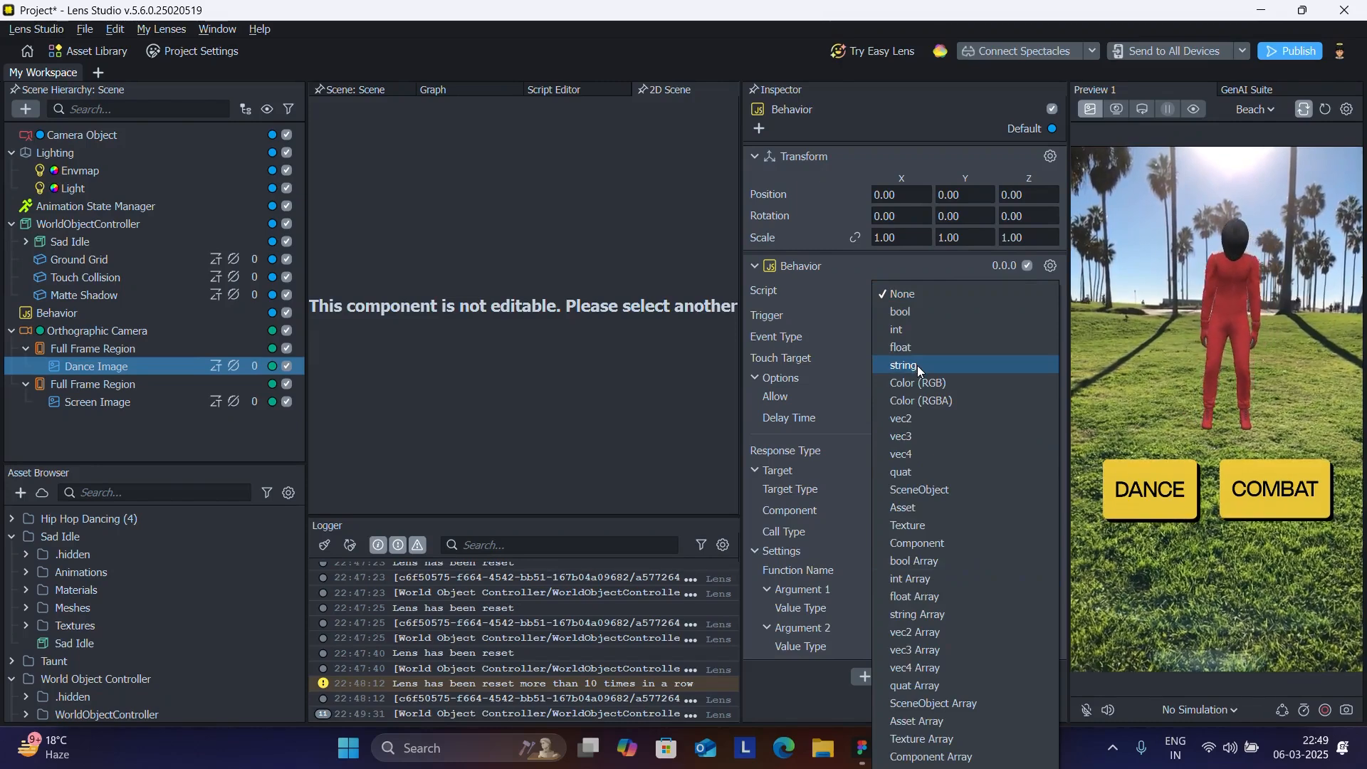
pyautogui.click(916, 364)
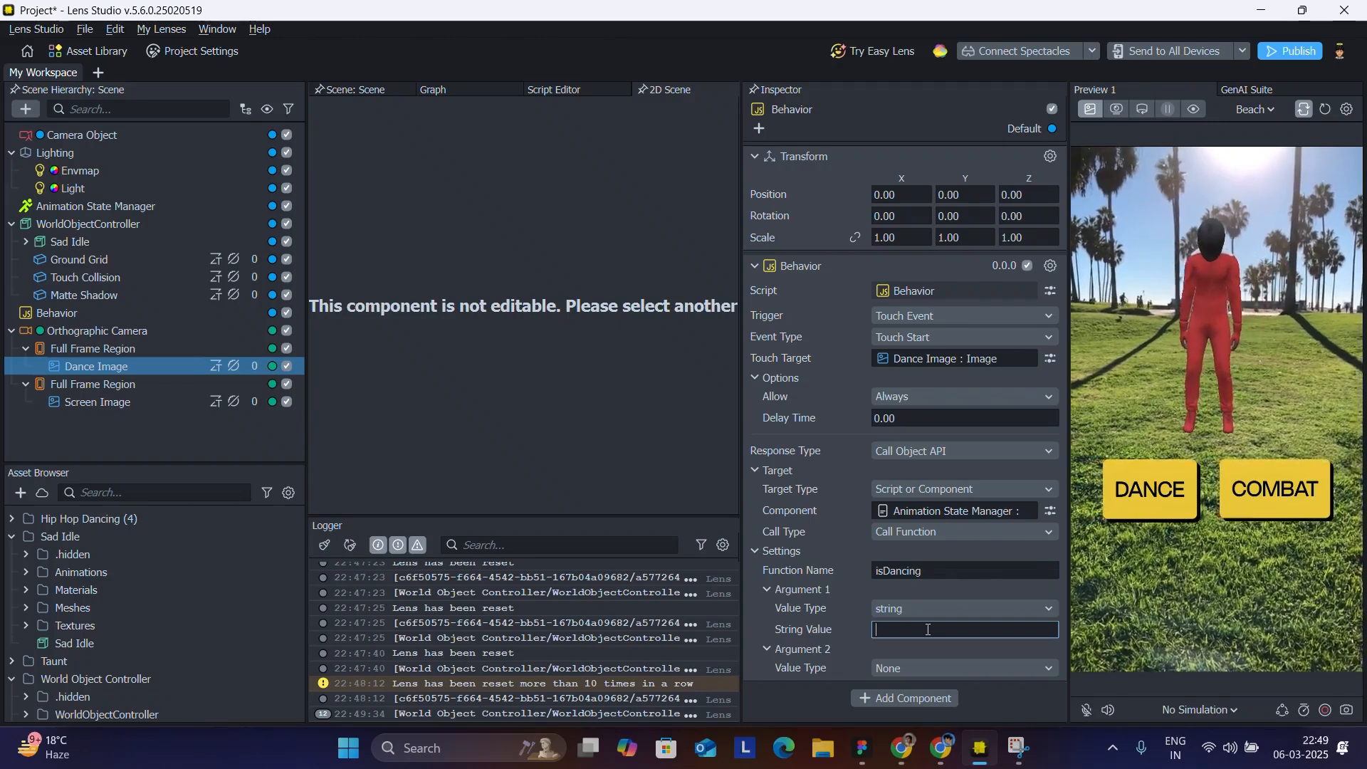
pyautogui.click(595, 24)
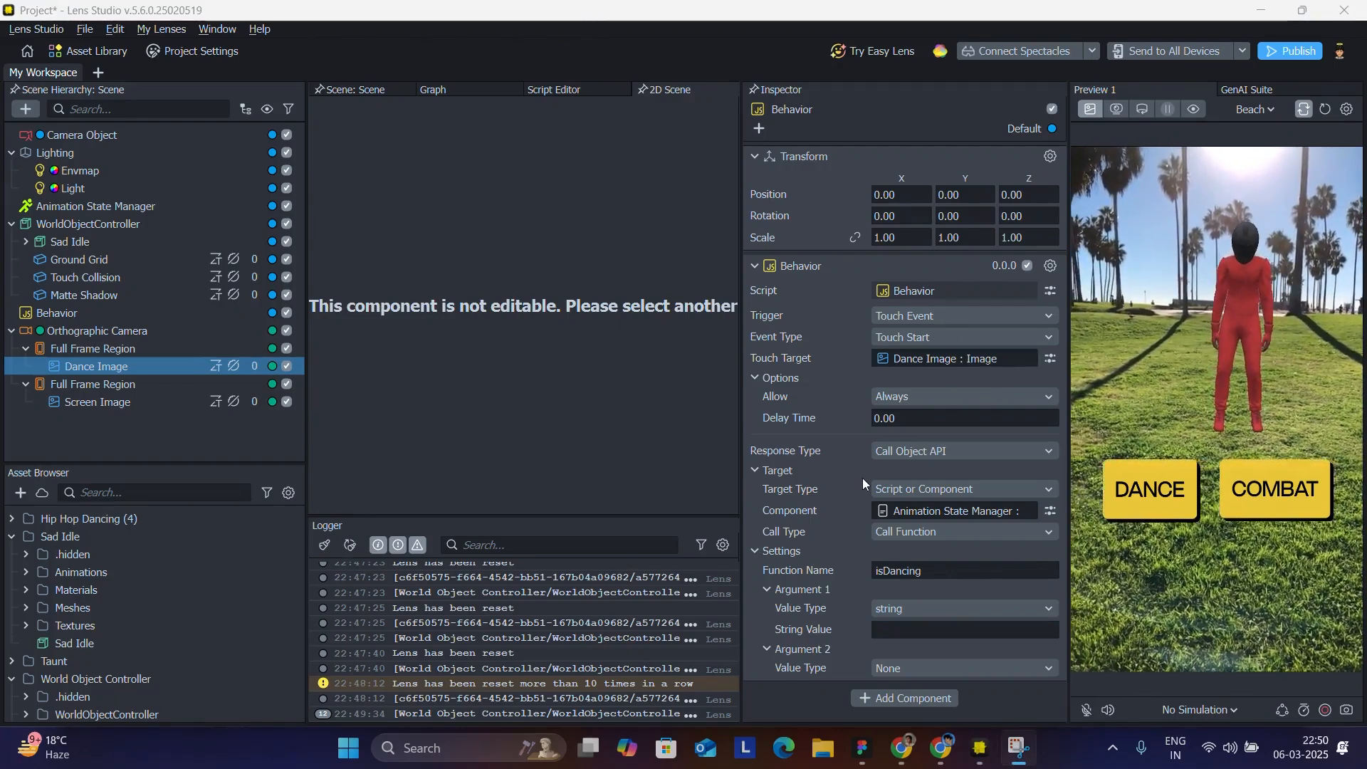
# Clear the Function Name in the Behavior's call settings
pyautogui.doubleClick(954, 568)
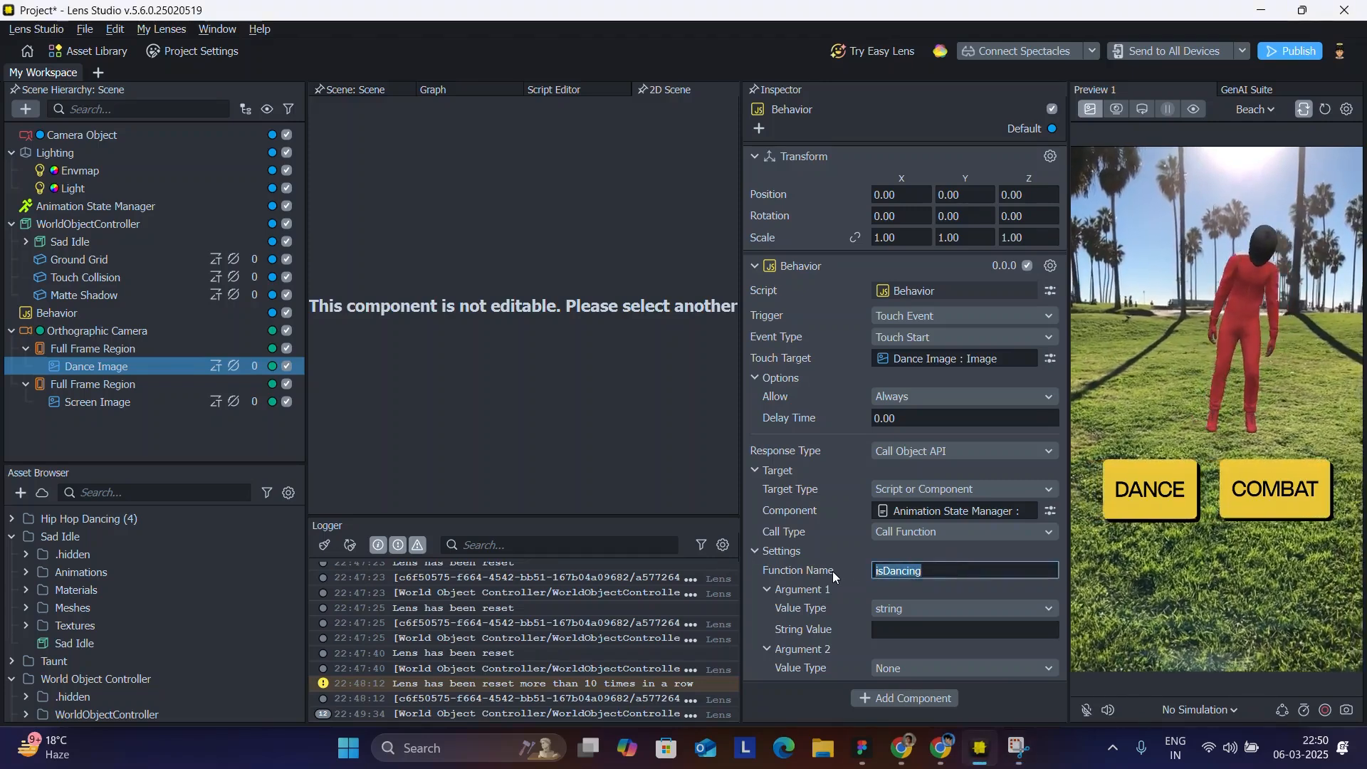
pyautogui.press('BackSpace')
pyautogui.click(944, 628)
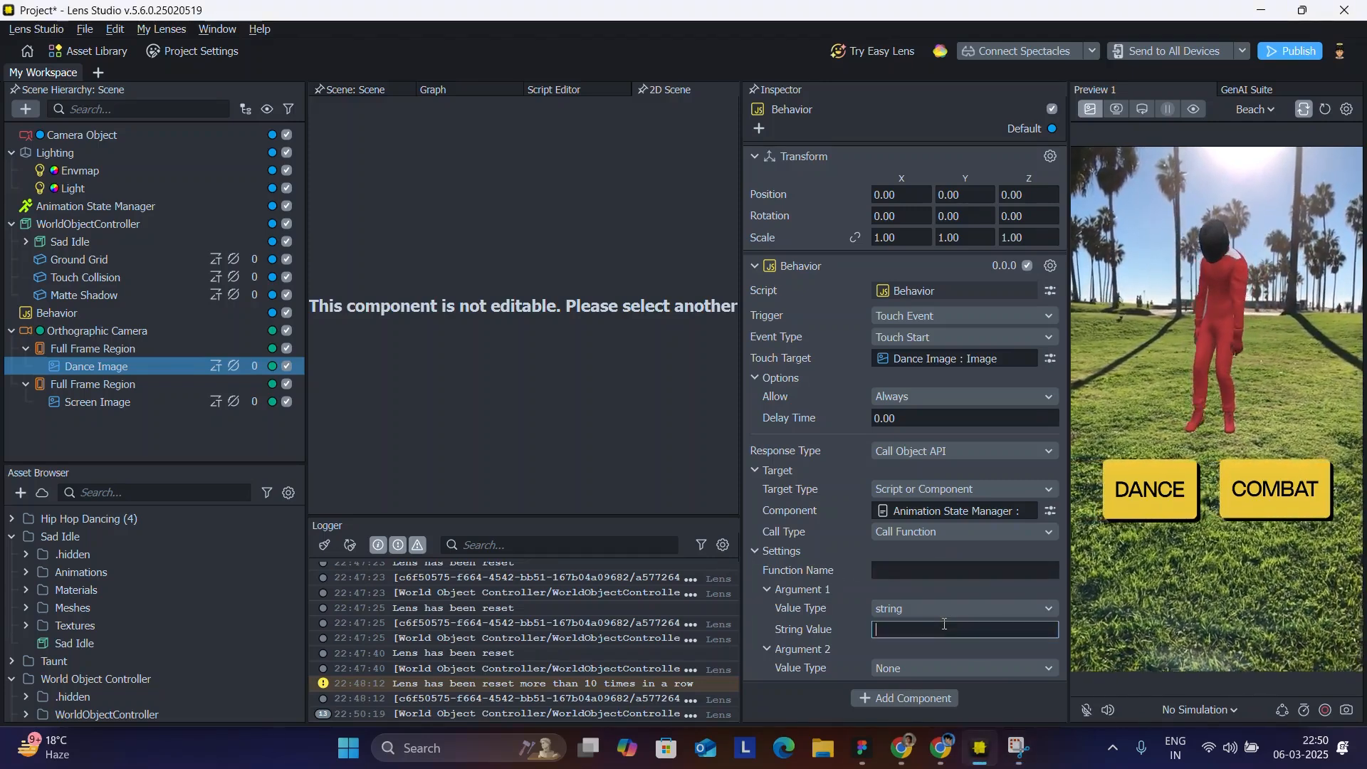
pyautogui.click(885, 571)
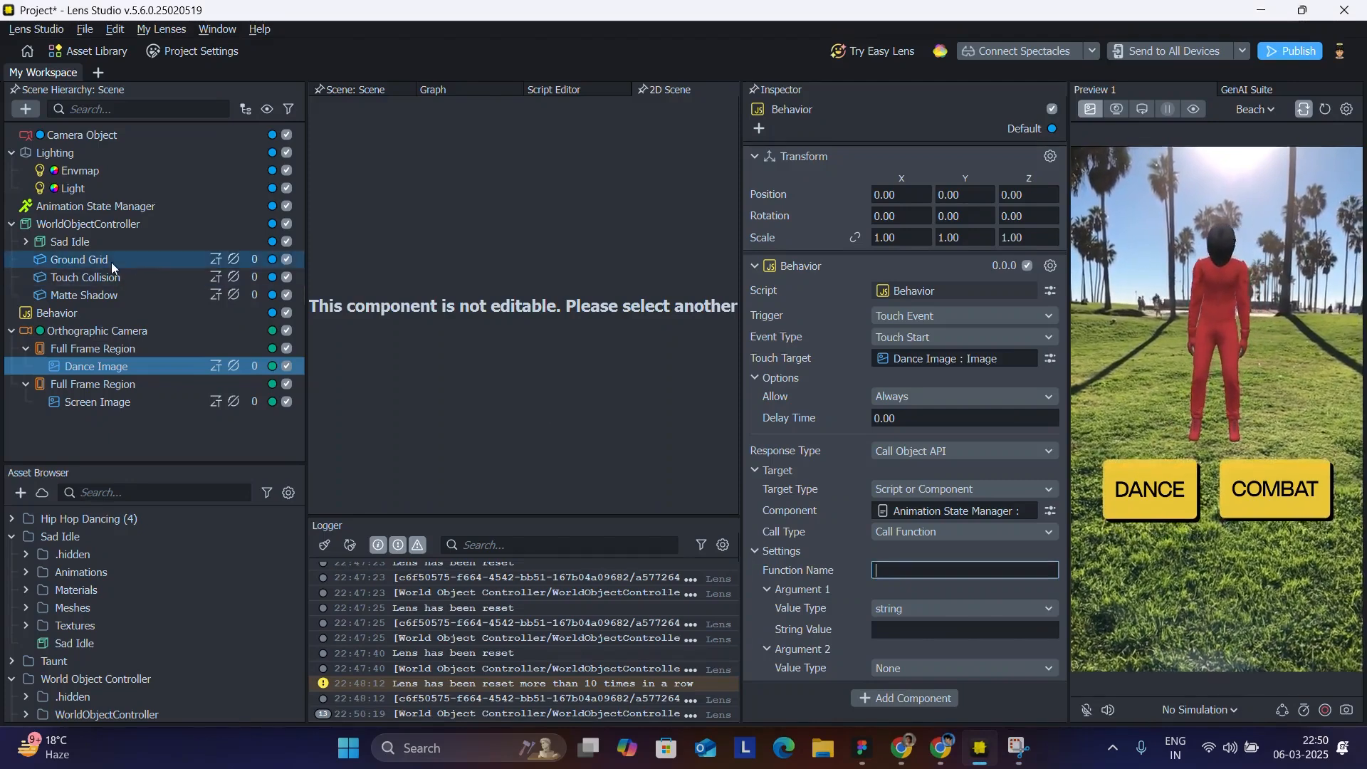
# Find the Animation State Manager script among the project assets and copy its full description text
pyautogui.click(32, 208)
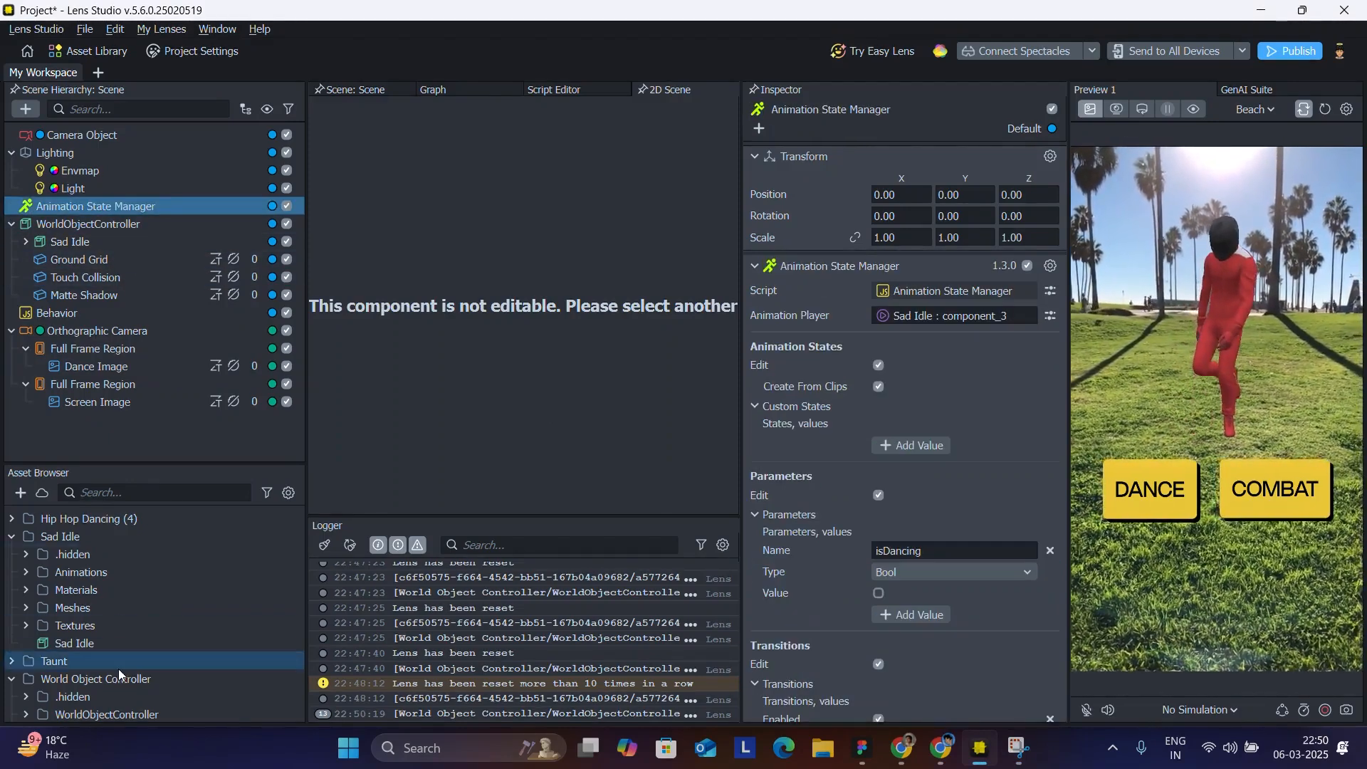
pyautogui.scroll(-5, 120, 674)
pyautogui.scroll(3, 119, 674)
pyautogui.scroll(3, 119, 675)
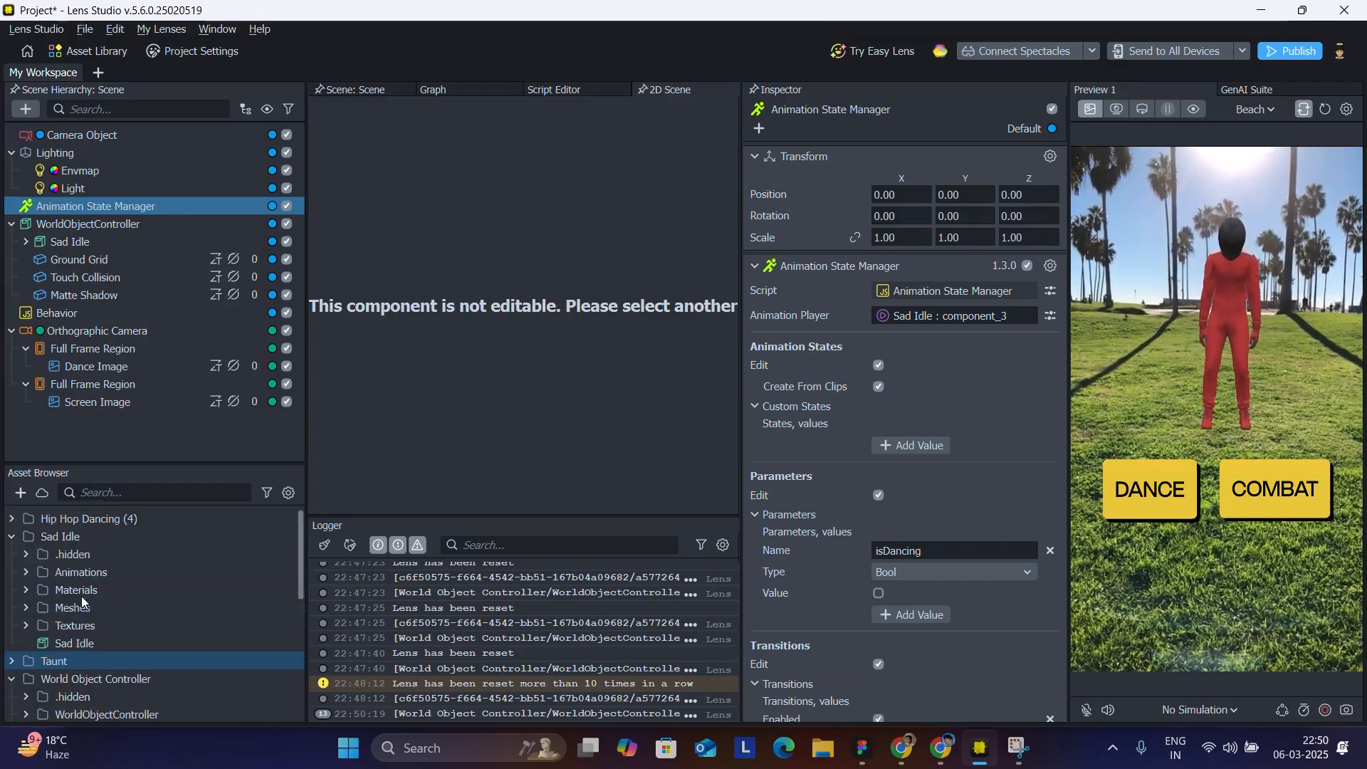
pyautogui.click(6, 537)
pyautogui.click(6, 537)
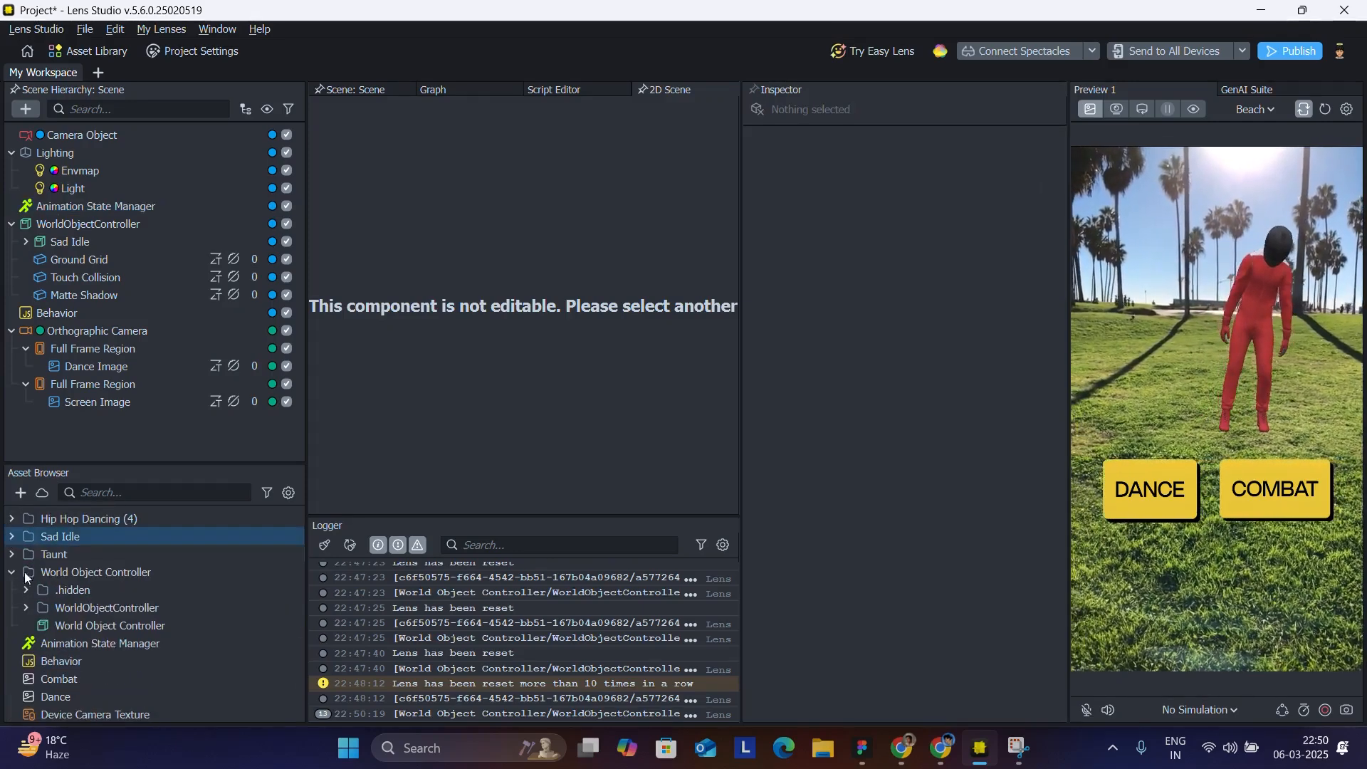
pyautogui.scroll(-2, 35, 601)
pyautogui.click(32, 604)
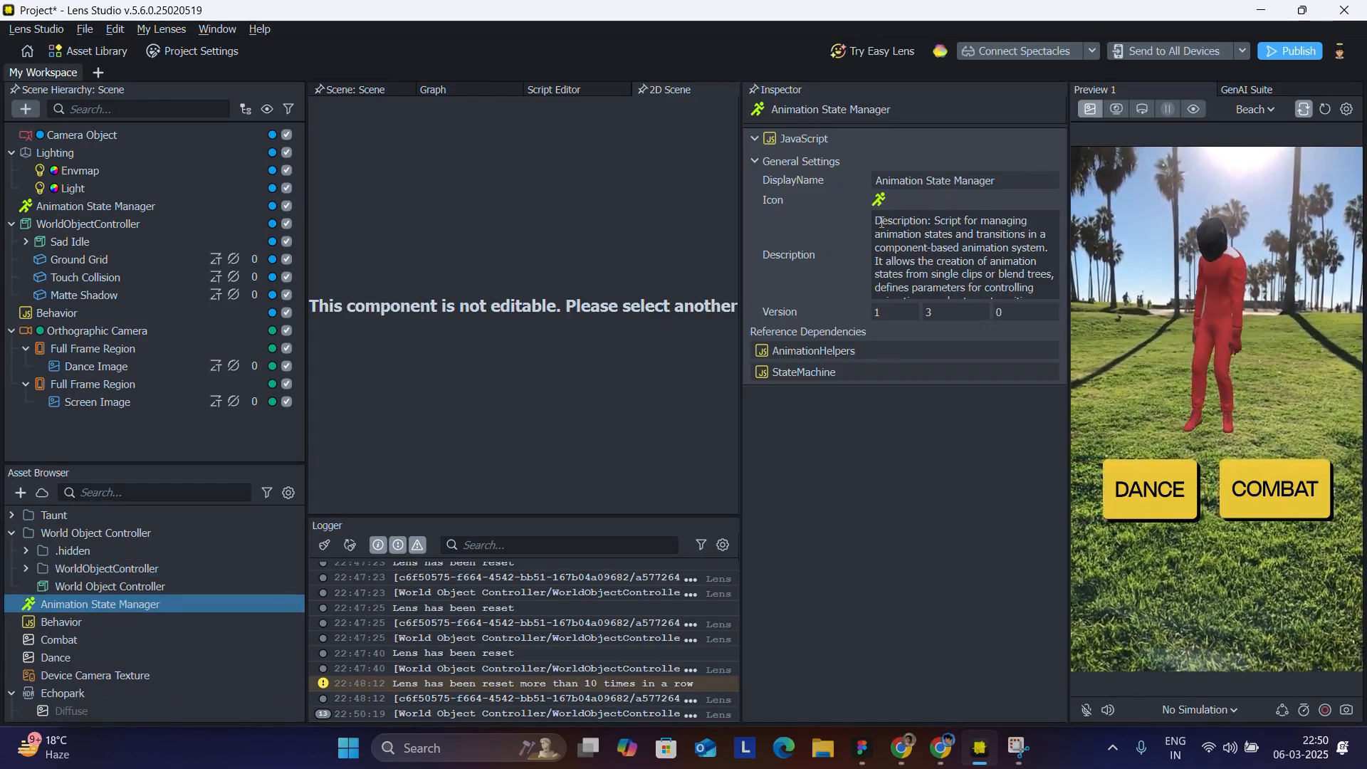
pyautogui.moveTo(878, 220); pyautogui.dragTo(1039, 369)
pyautogui.hotkey('ctrl', 'c')
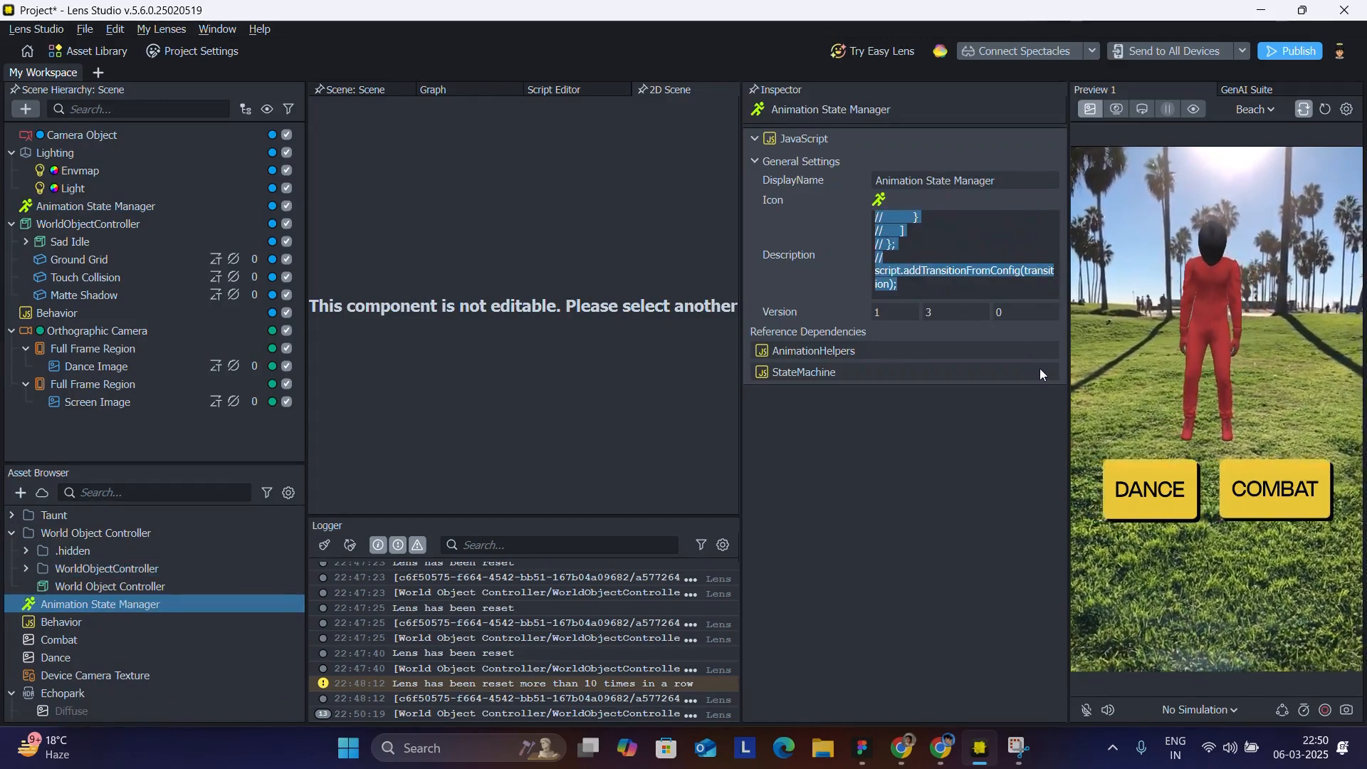
# Open Notepad and paste the copied script description into an empty document
pyautogui.press('super')
pyautogui.write('notepad')
pyautogui.press('Return')
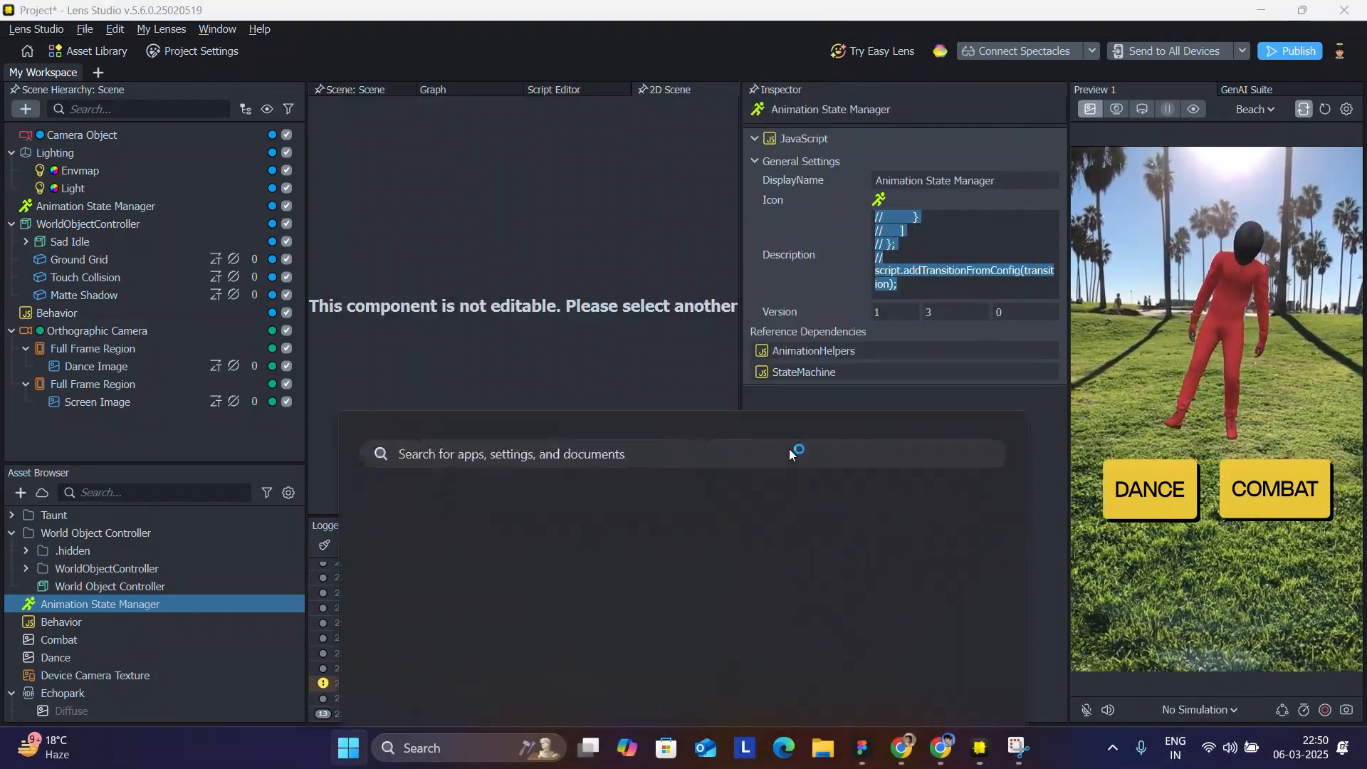
pyautogui.click(582, 109)
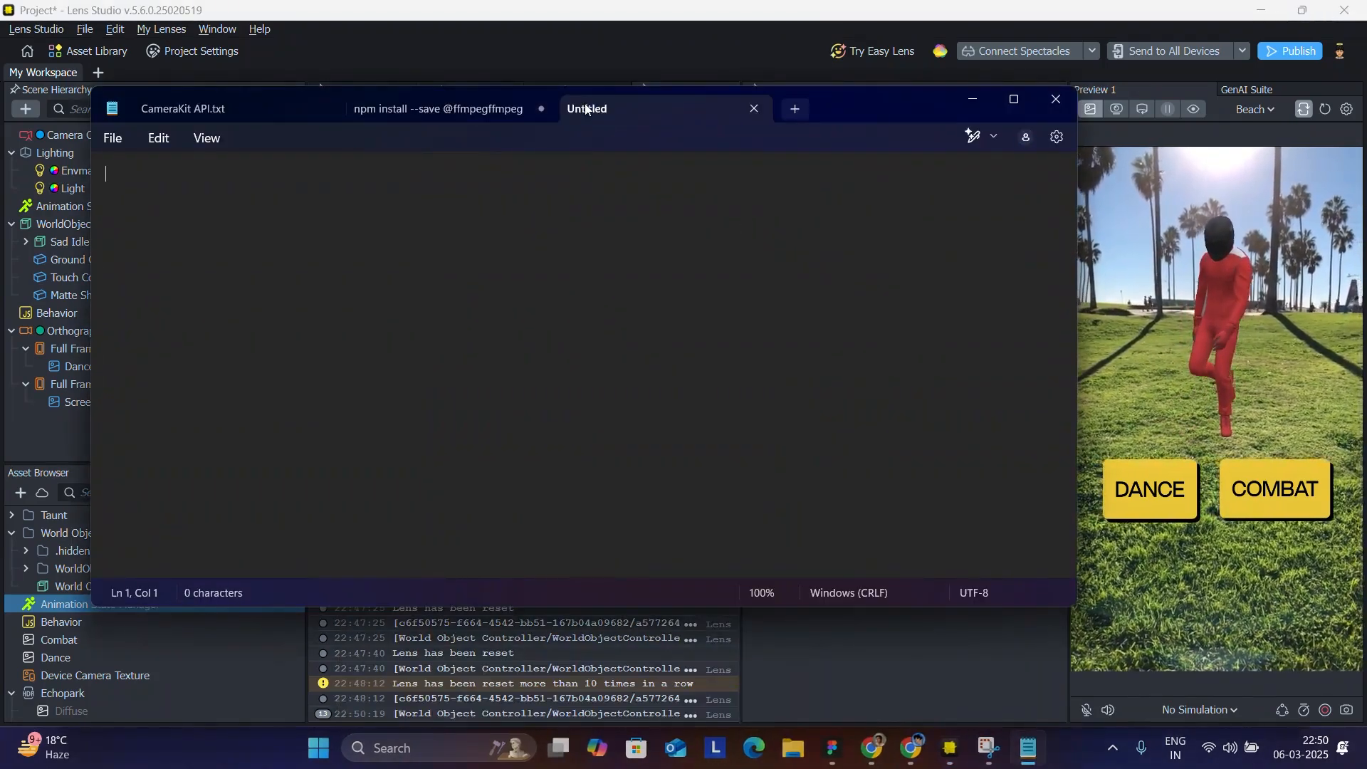
pyautogui.hotkey('ctrl', 'v')
# Read through the API examples in the pasted description and select the addParameter method name
pyautogui.scroll(10, 583, 252)
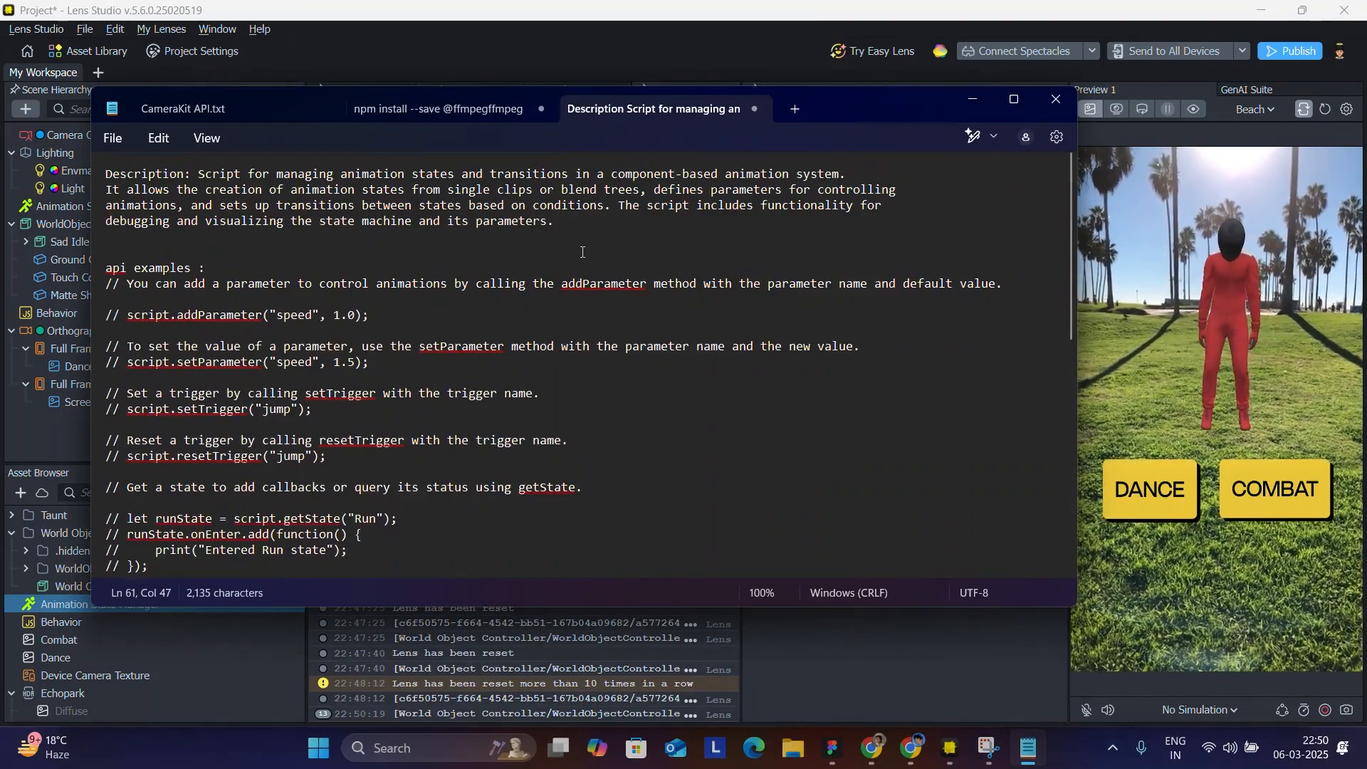
pyautogui.scroll(-10, 583, 253)
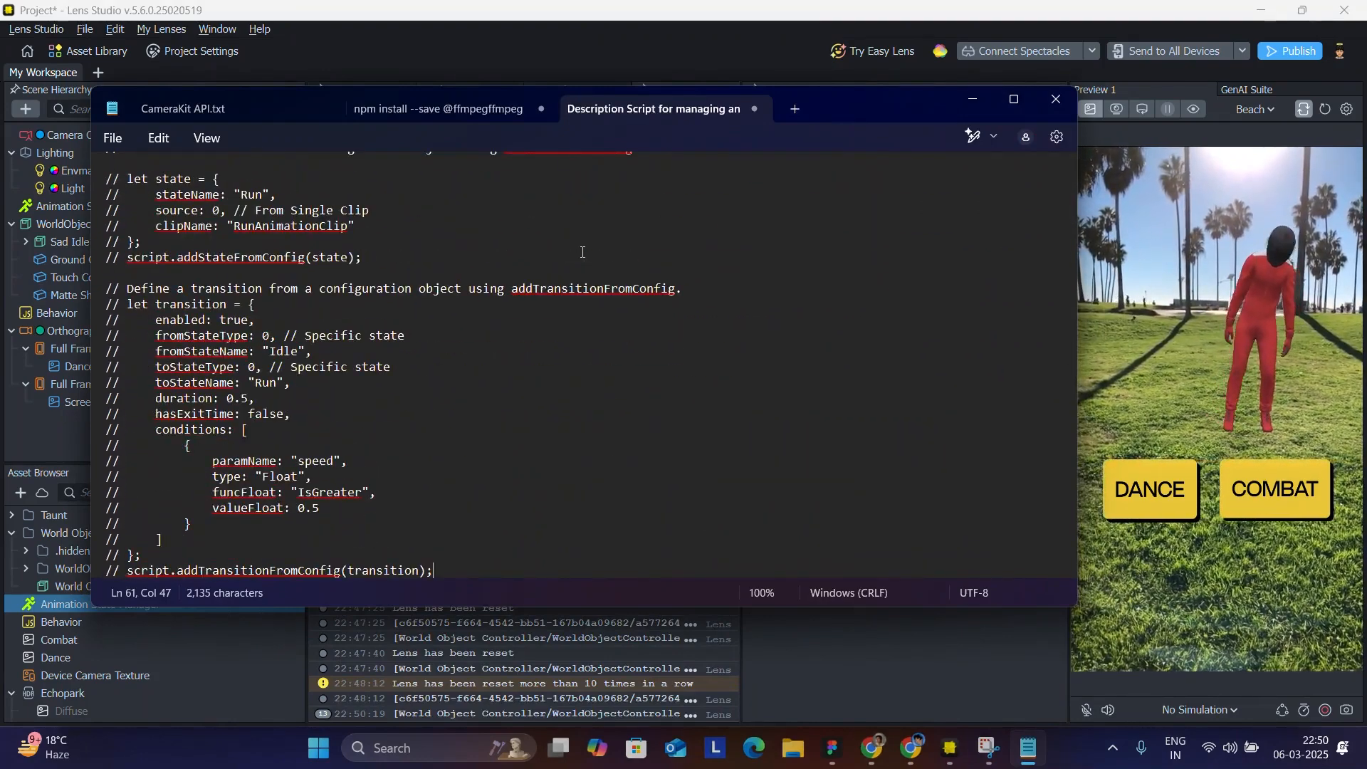
pyautogui.moveTo(866, 92); pyautogui.dragTo(945, 96)
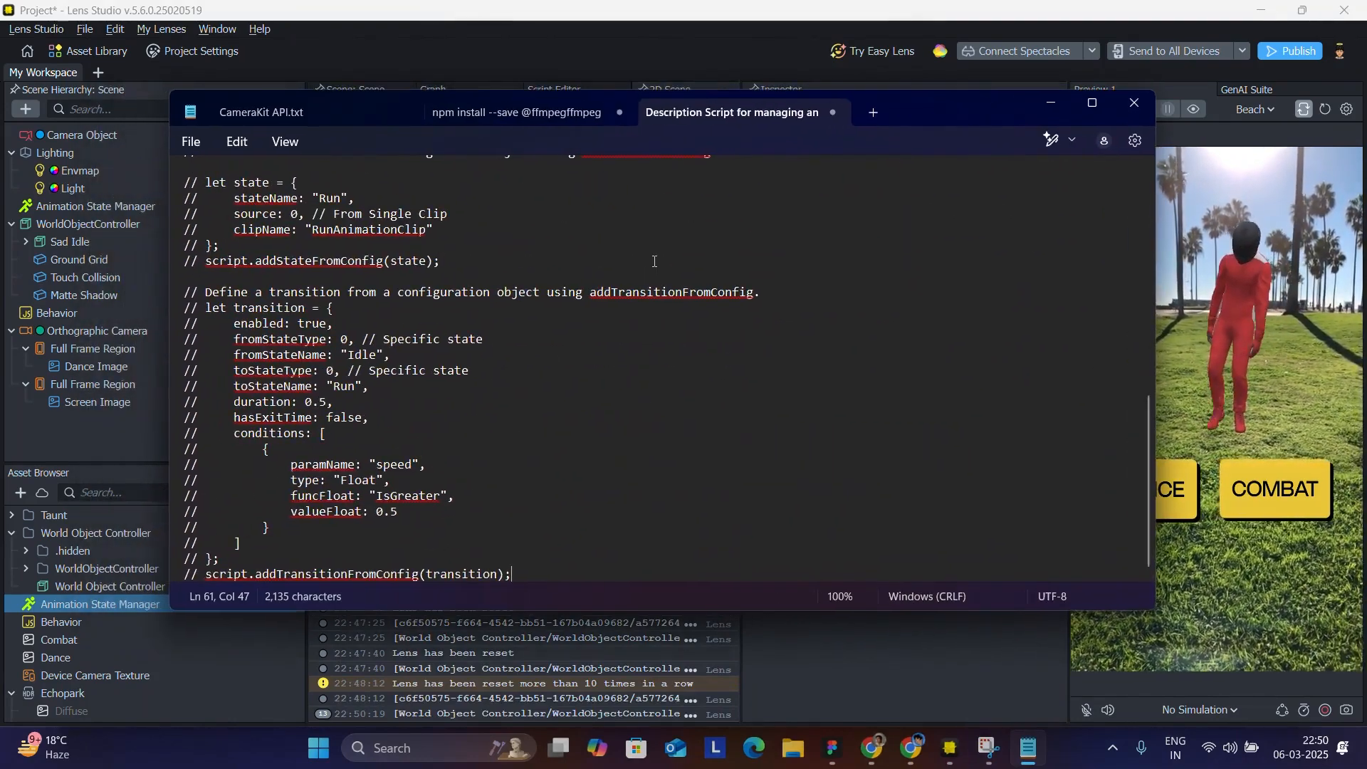
pyautogui.scroll(6, 655, 261)
pyautogui.scroll(5, 655, 261)
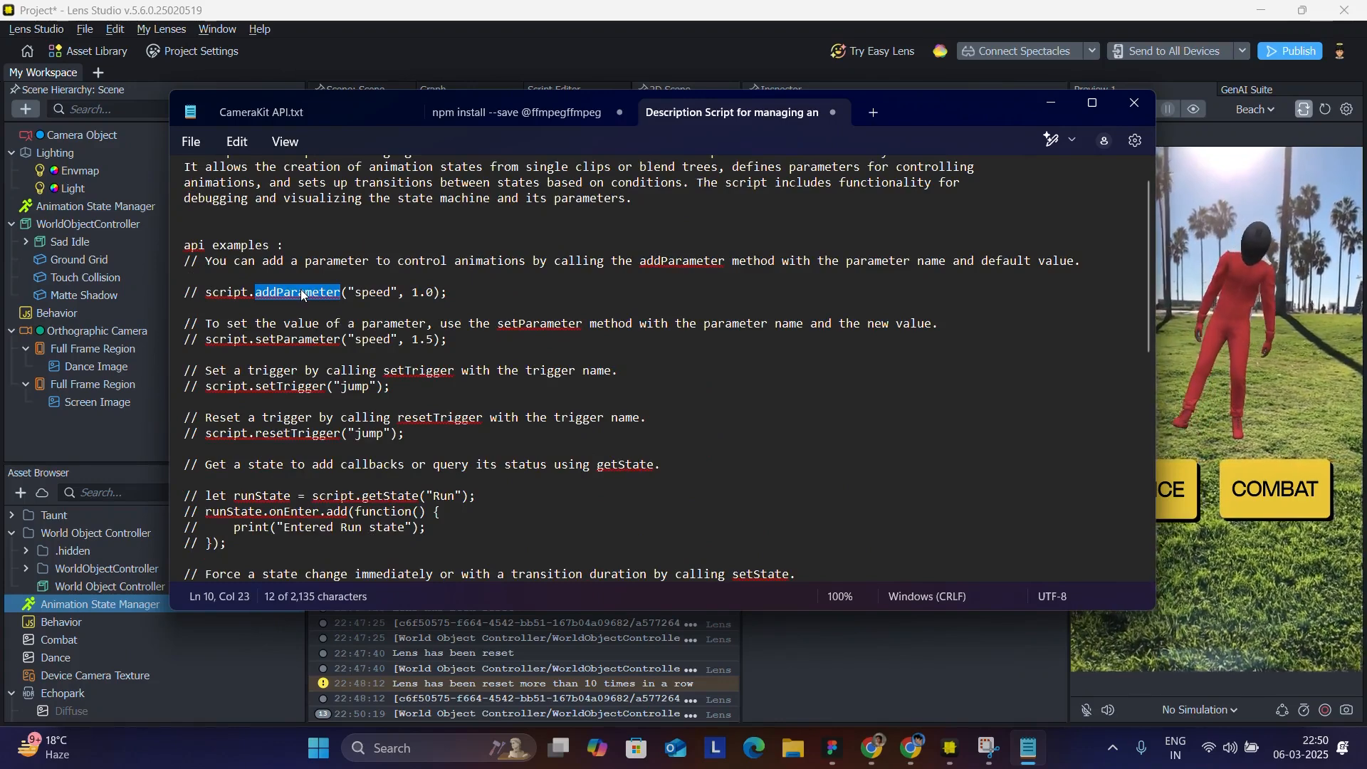
# Switch to Lens Studio and set the Behavior's Function Name to addParameter
pyautogui.click(824, 619)
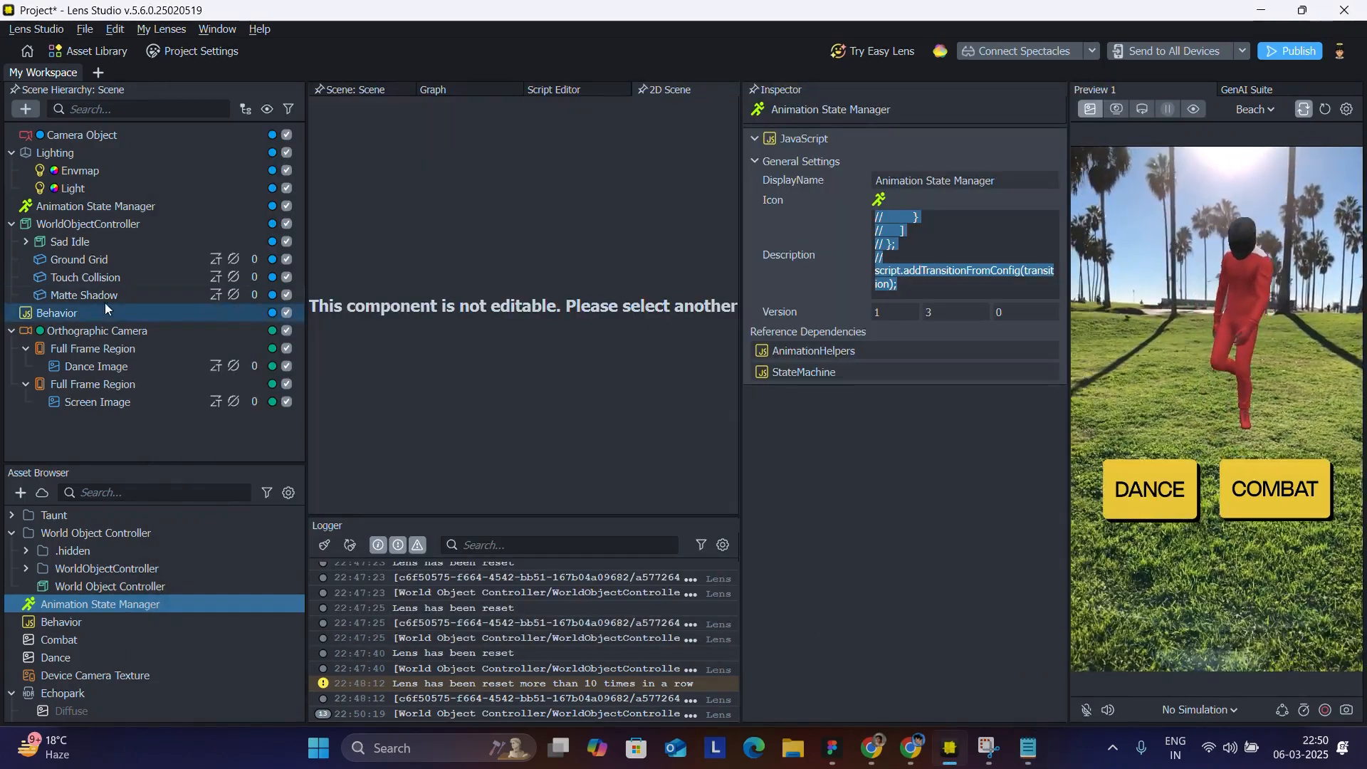
pyautogui.click(82, 313)
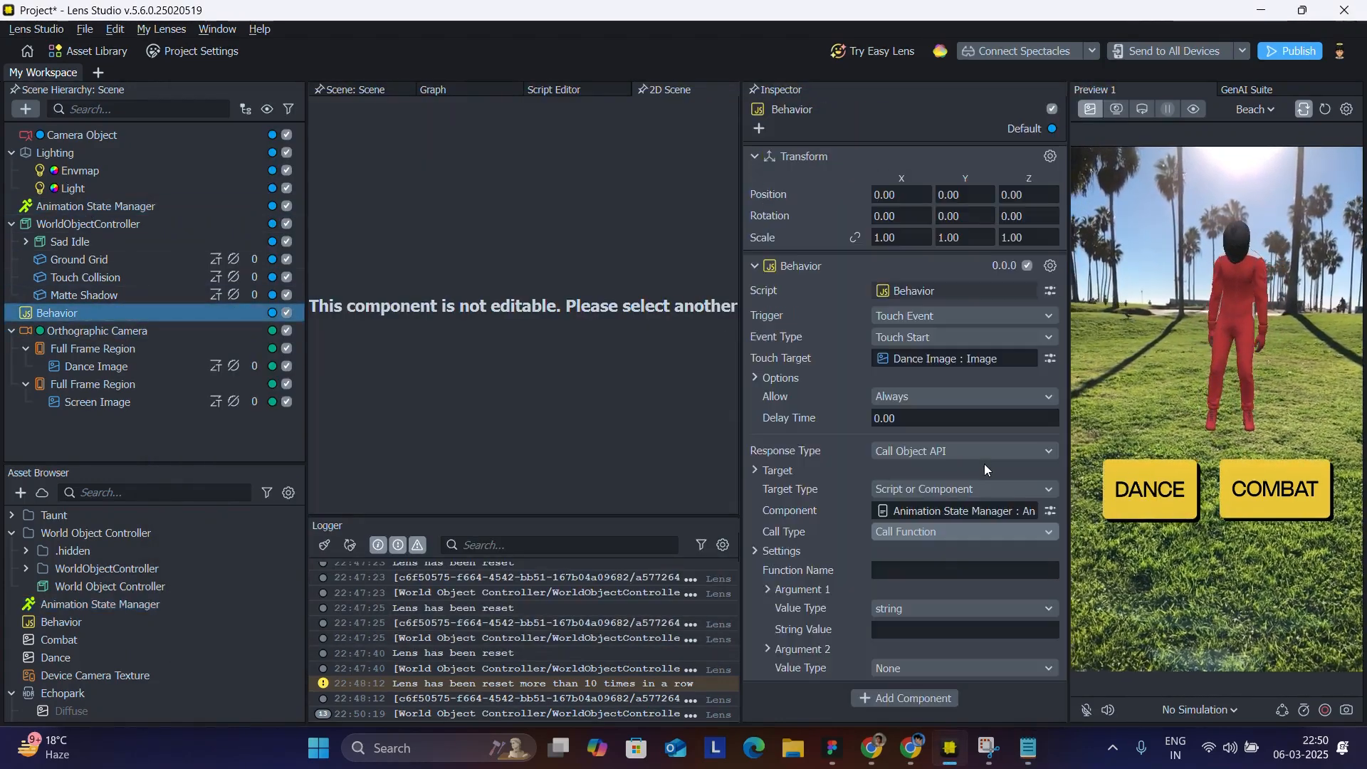
pyautogui.click(942, 570)
pyautogui.write('addParameter')
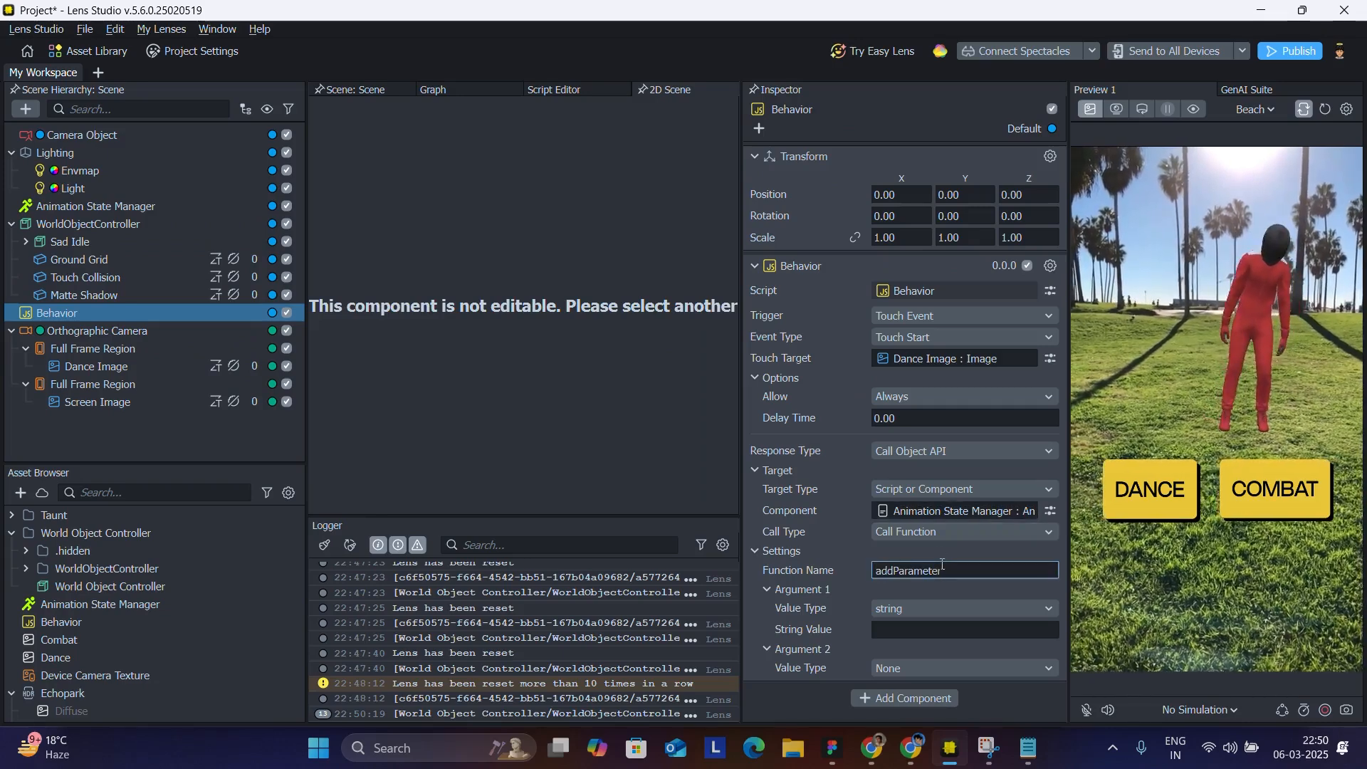
pyautogui.click(836, 549)
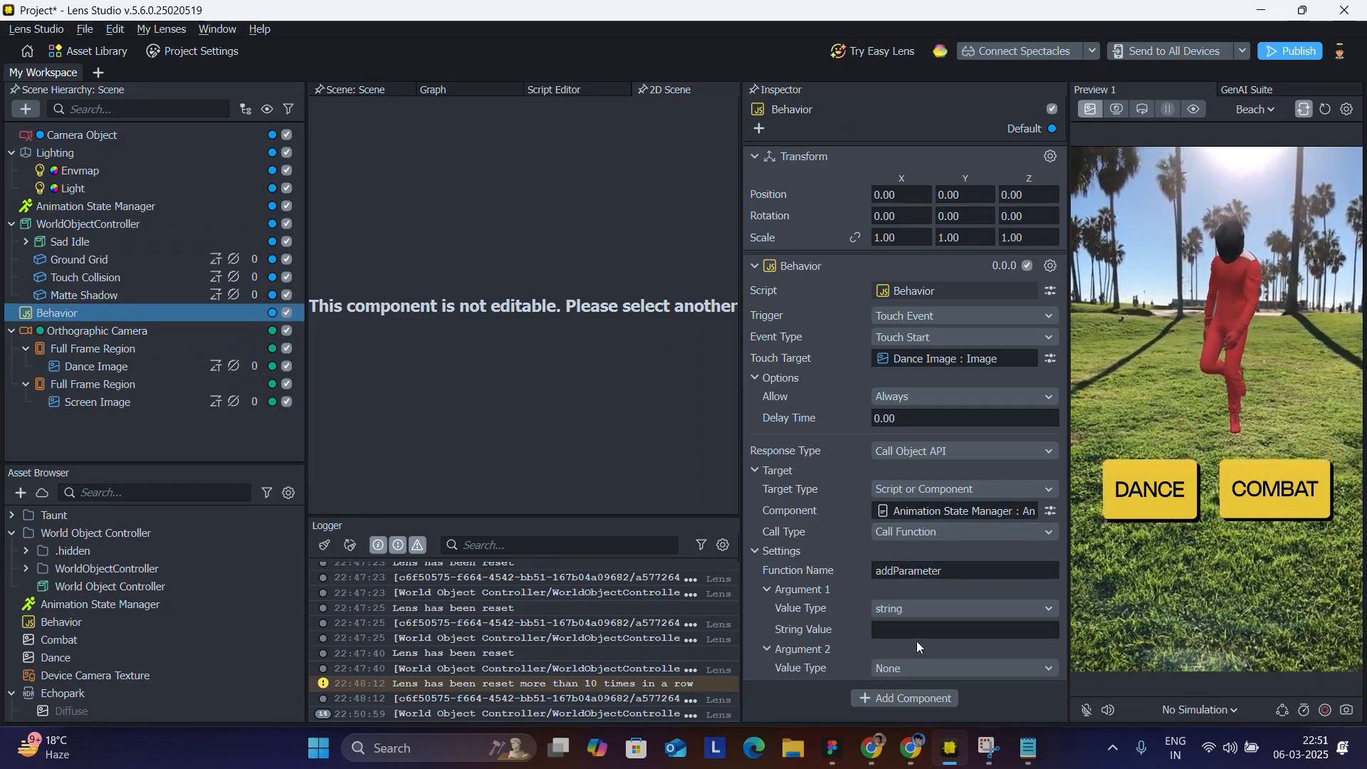
# Keep Argument 1 of the Behavior's function call as a string and set its String Value to isDancing
pyautogui.click(890, 608)
pyautogui.click(921, 364)
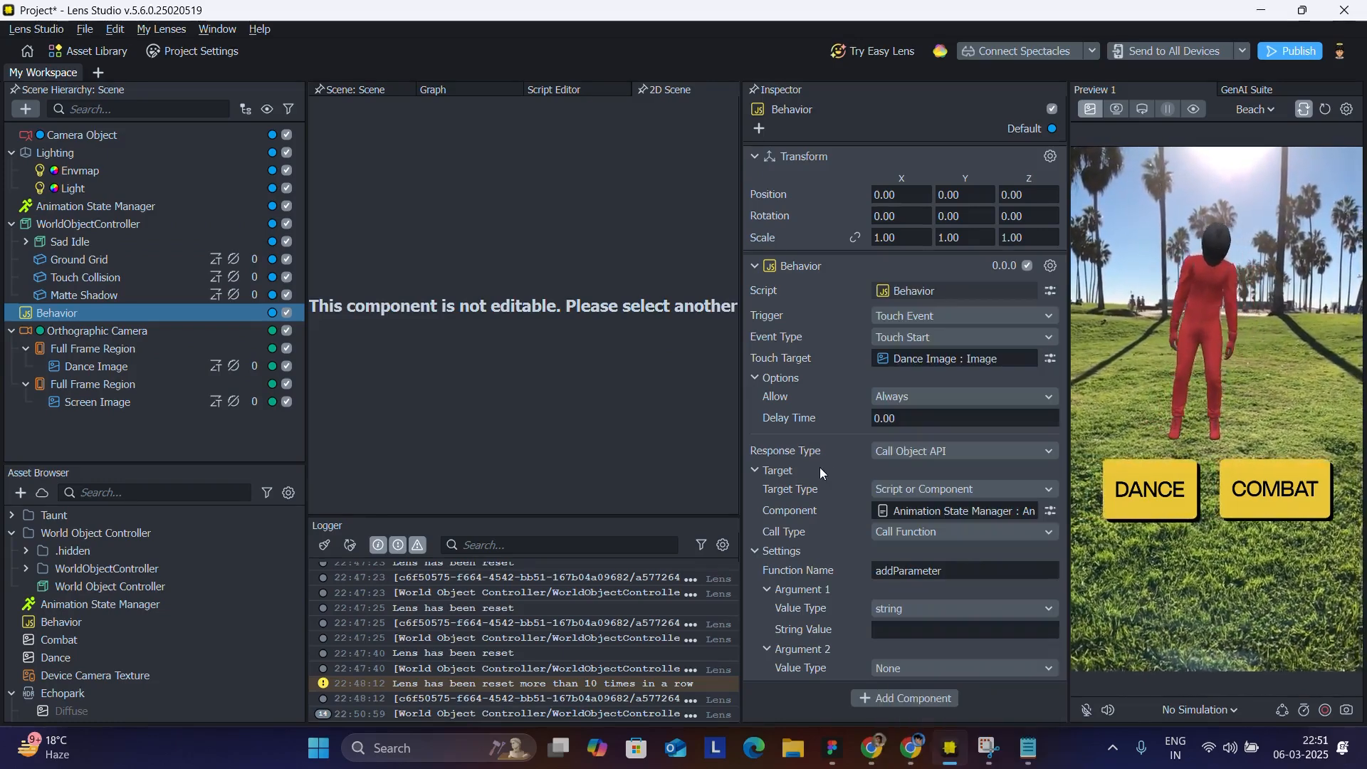
pyautogui.click(924, 628)
pyautogui.write('isDa')
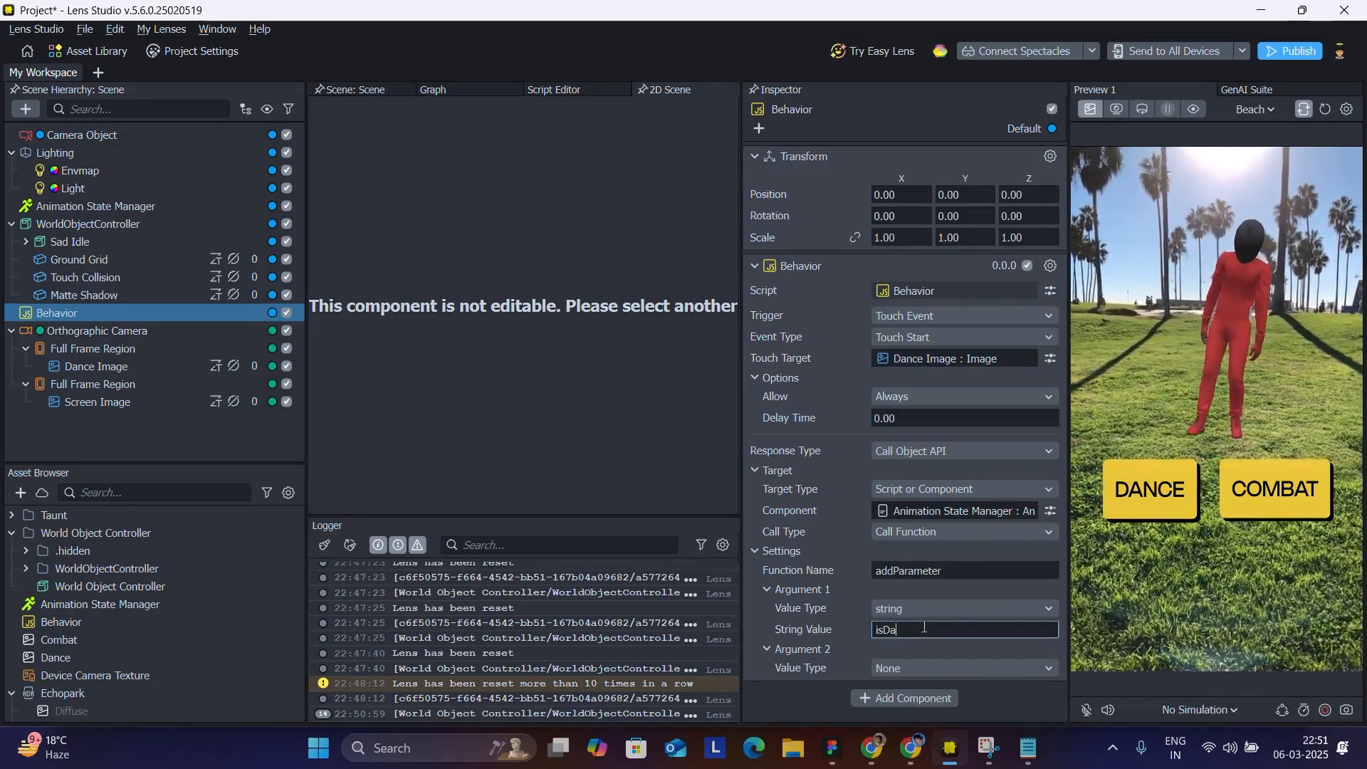
pyautogui.write('ncing')
# Set the Value Type of Argument 2 to bool and enable its Bool Value
pyautogui.click(933, 670)
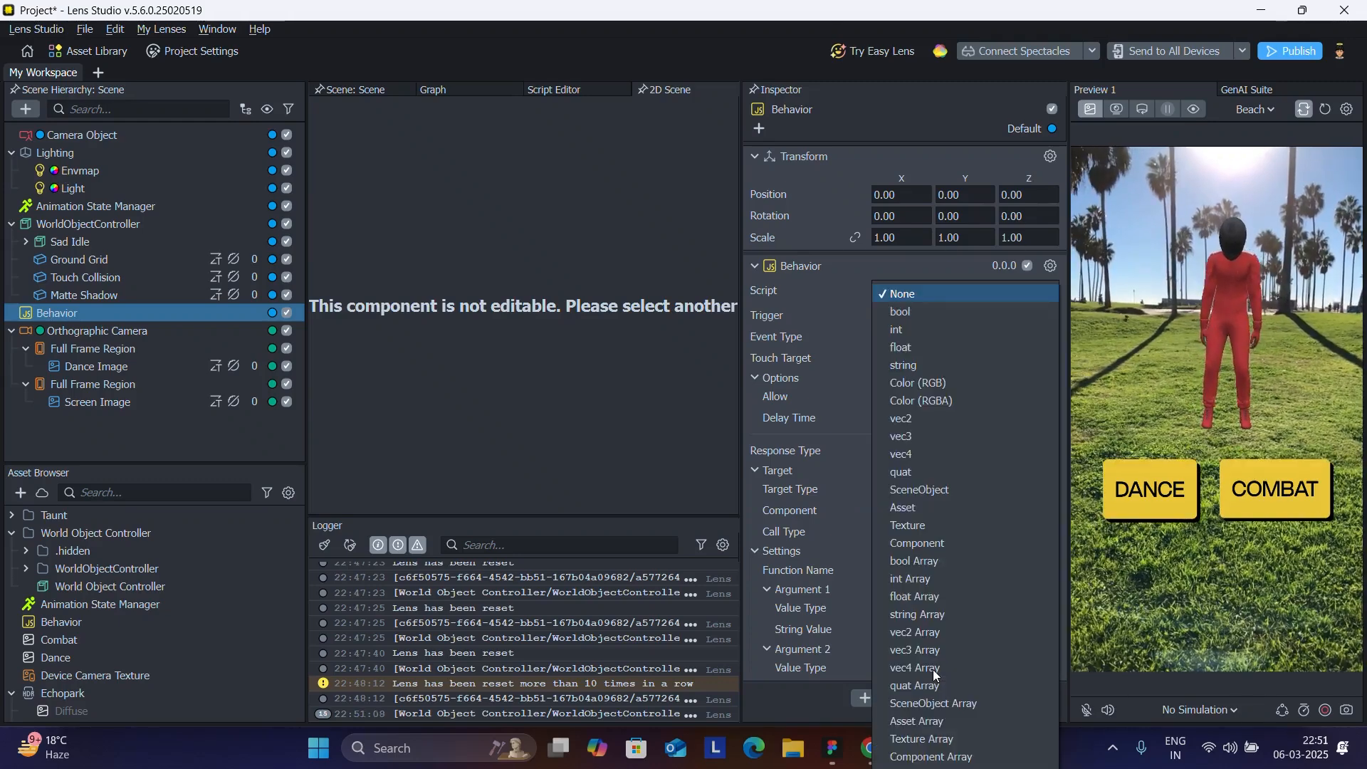
pyautogui.click(898, 347)
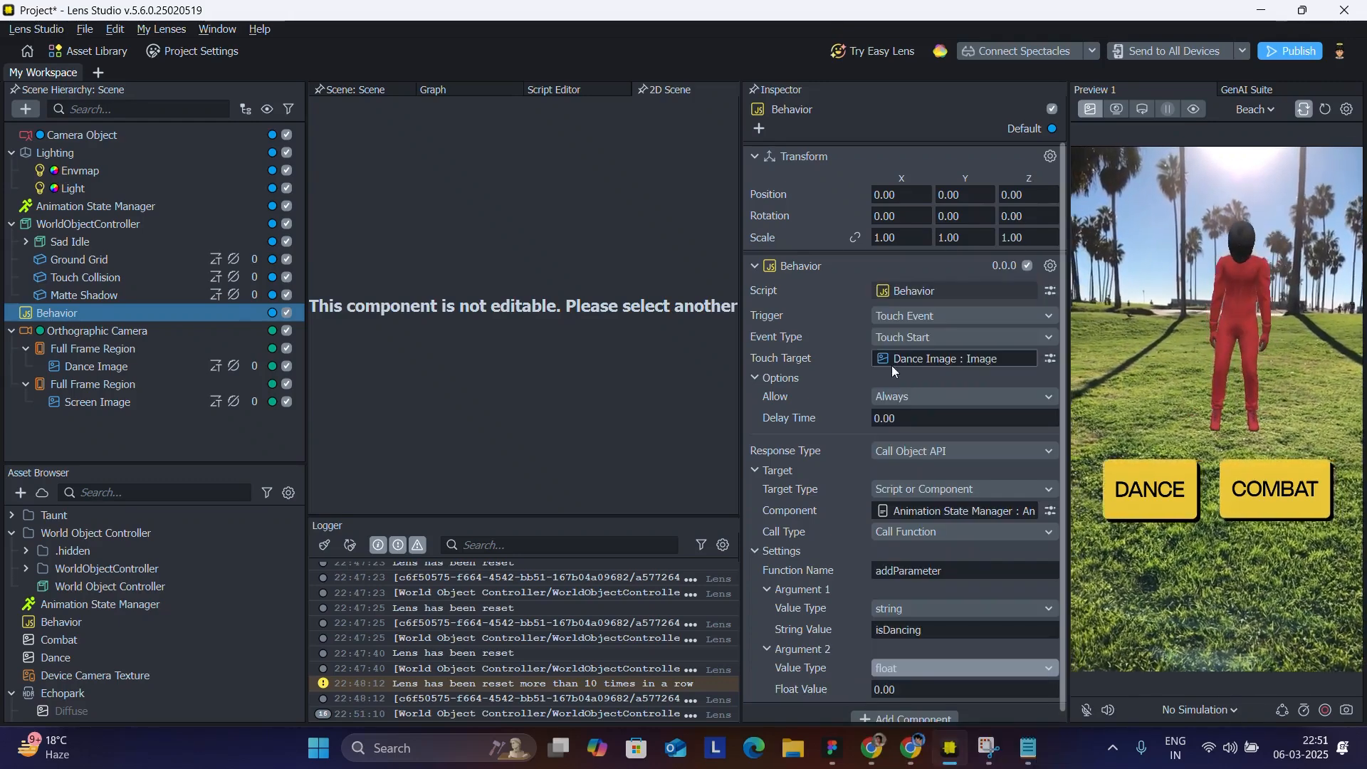
pyautogui.click(898, 657)
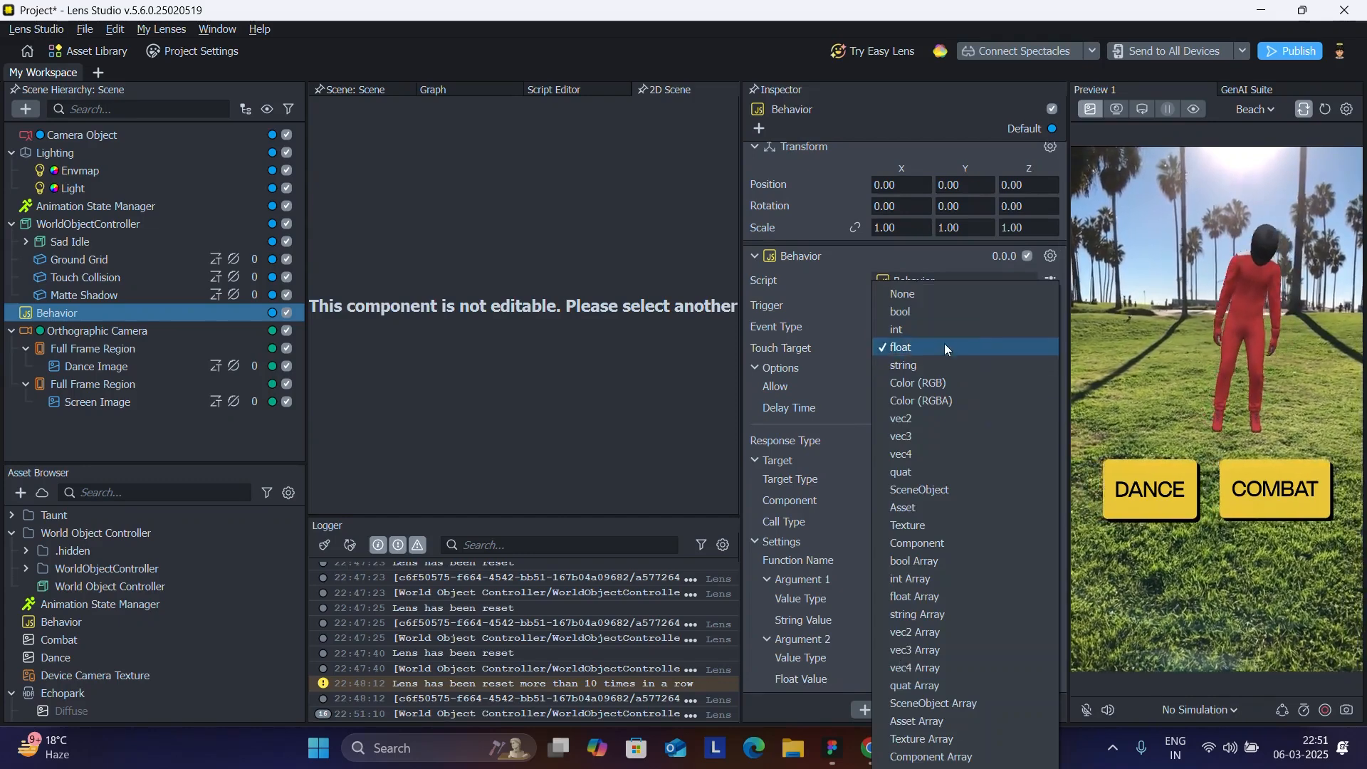
pyautogui.click(916, 313)
pyautogui.click(878, 679)
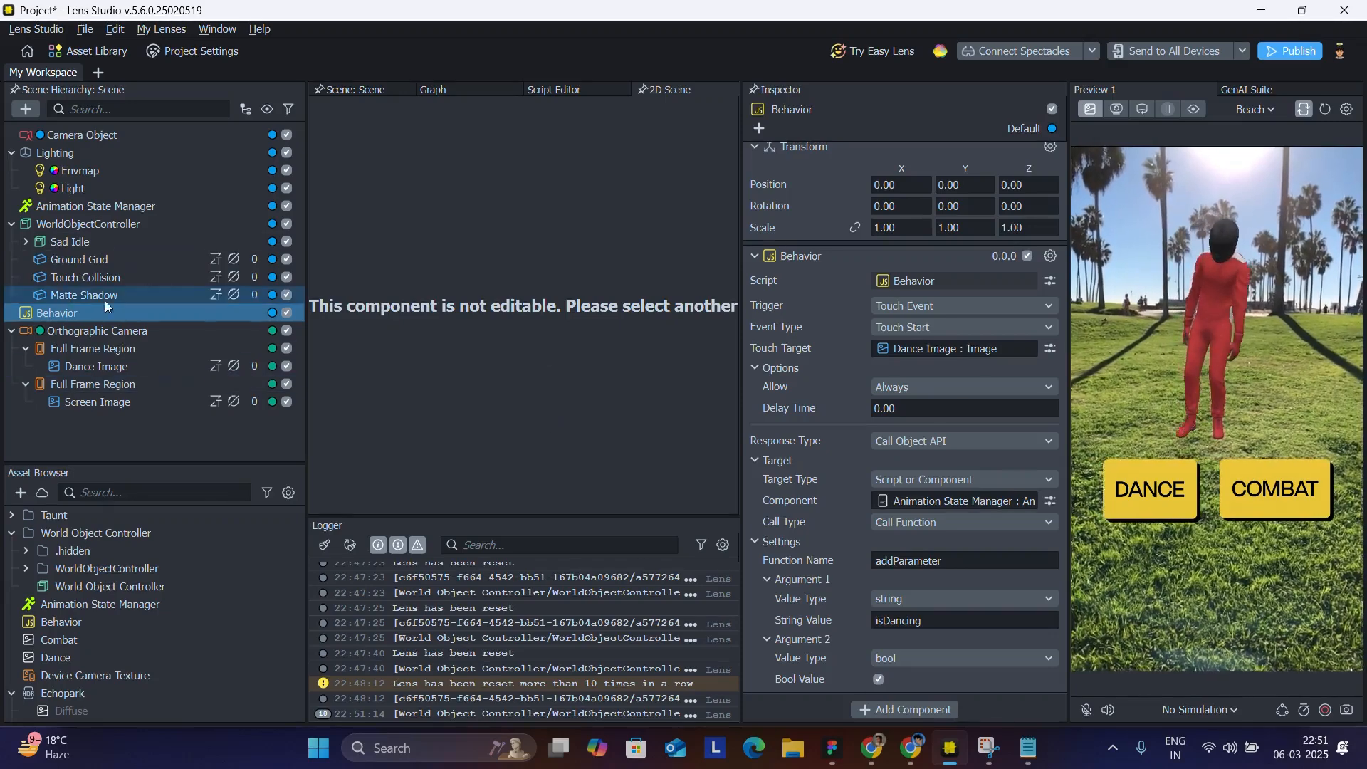
pyautogui.click(989, 563)
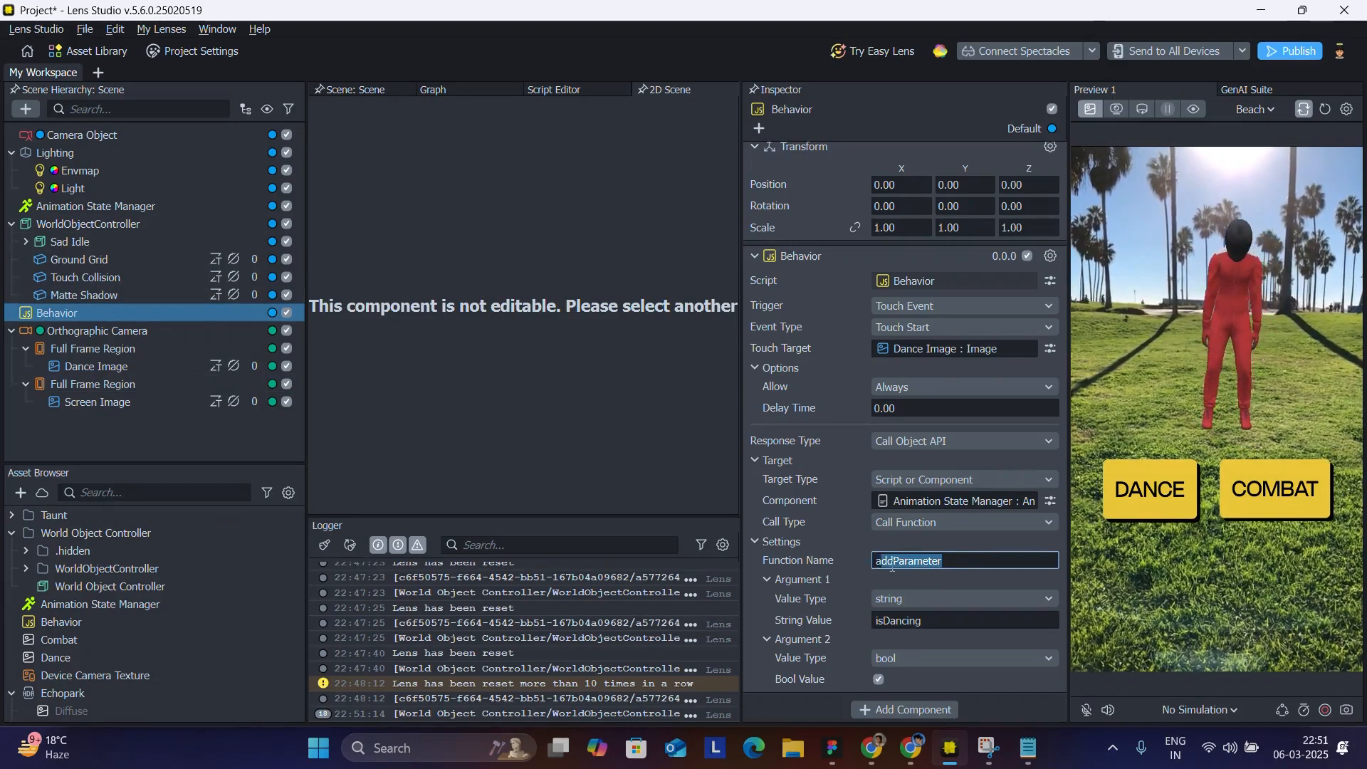
pyautogui.click(926, 620)
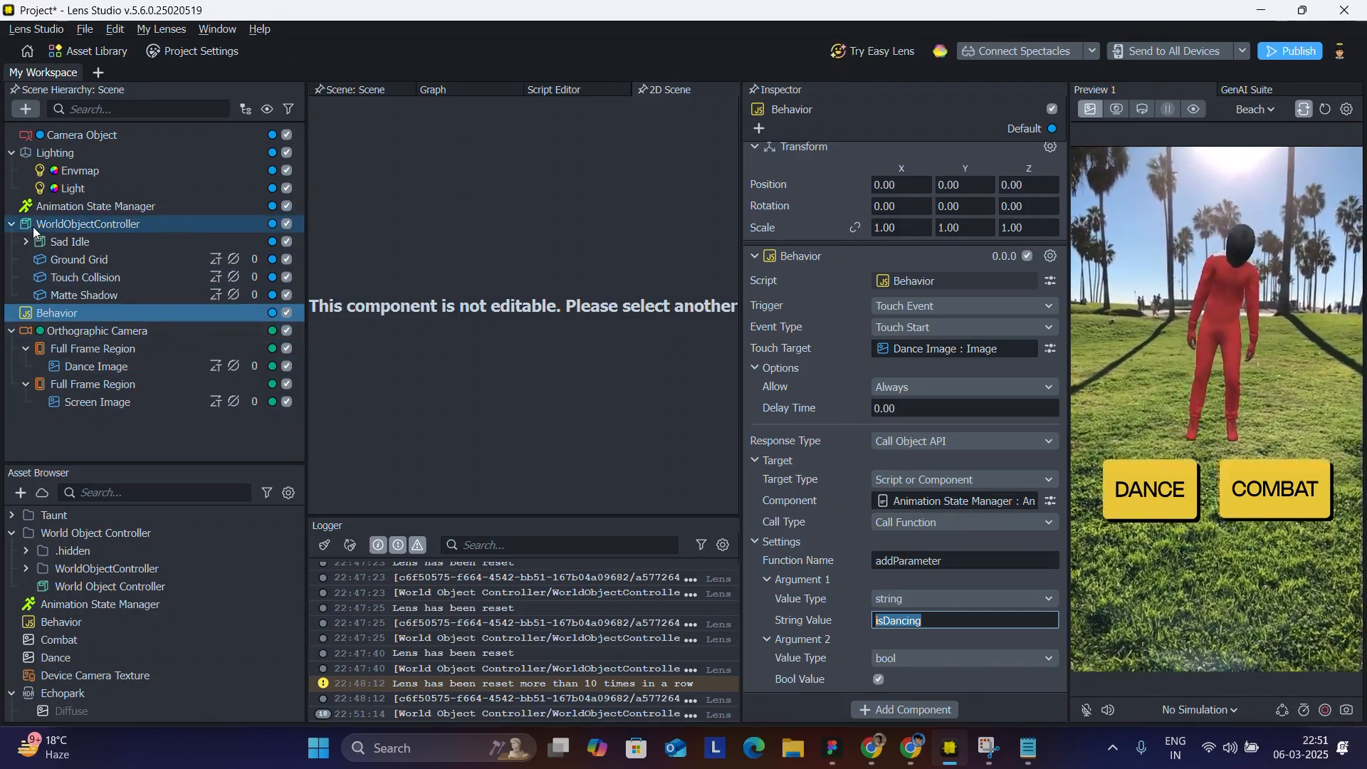
# Add a second transition to the Animation State Manager from state idle to state HipHop with a Duration of 0.40
pyautogui.click(66, 208)
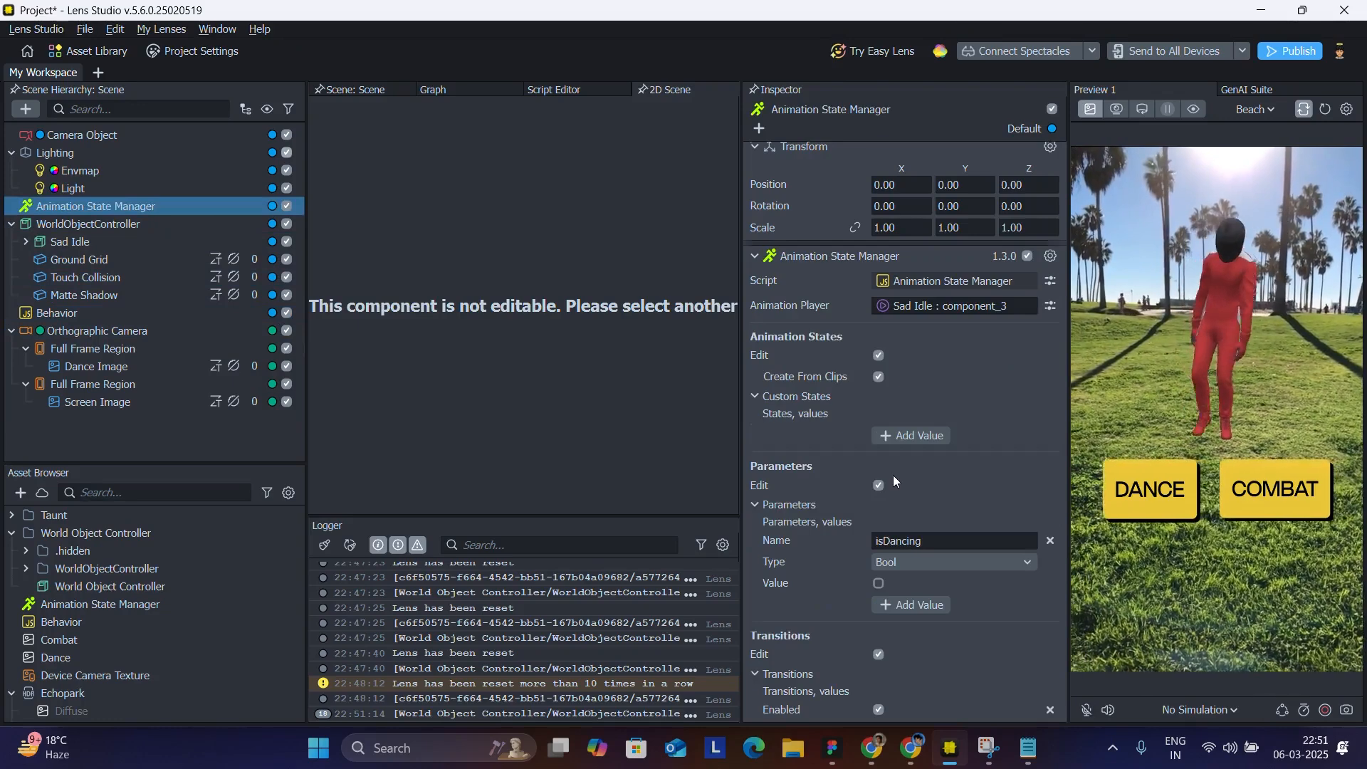
pyautogui.scroll(-3, 926, 434)
pyautogui.scroll(2, 940, 356)
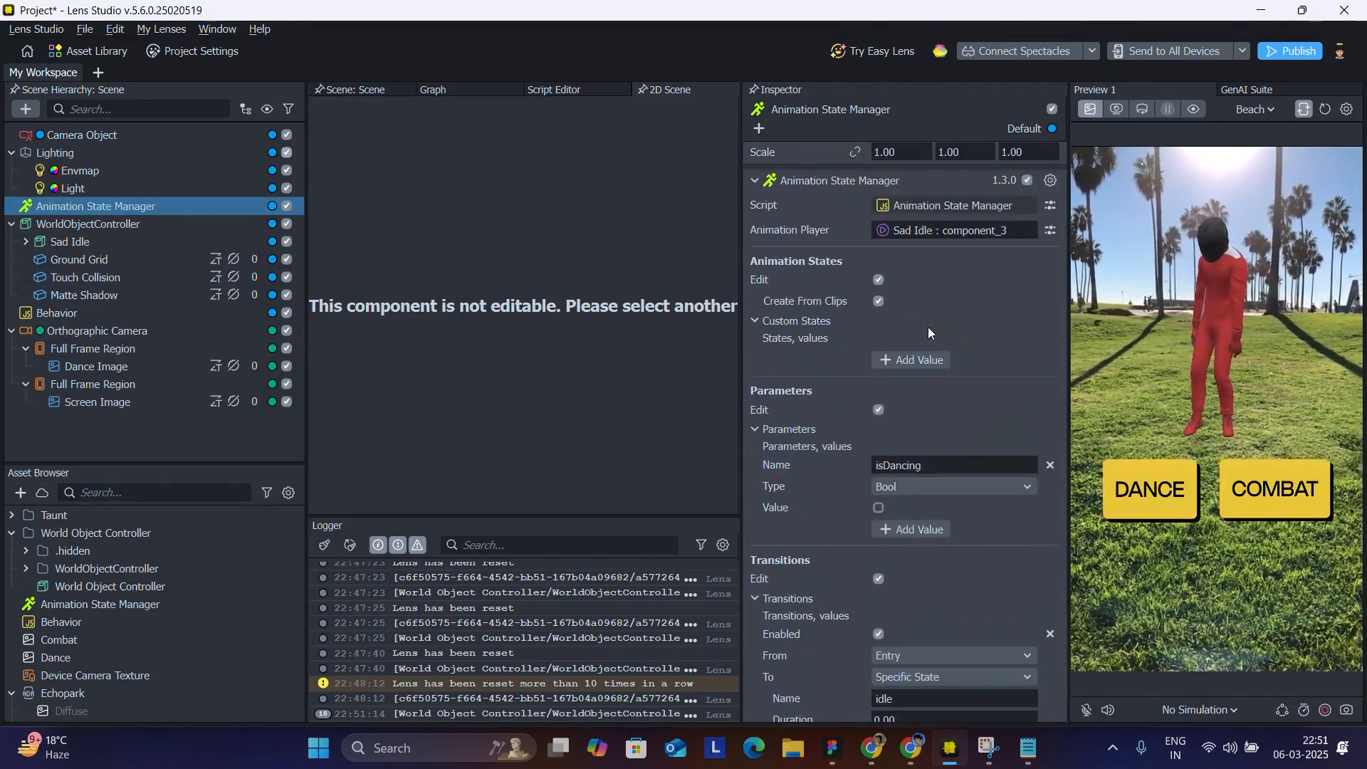
pyautogui.scroll(-3, 929, 331)
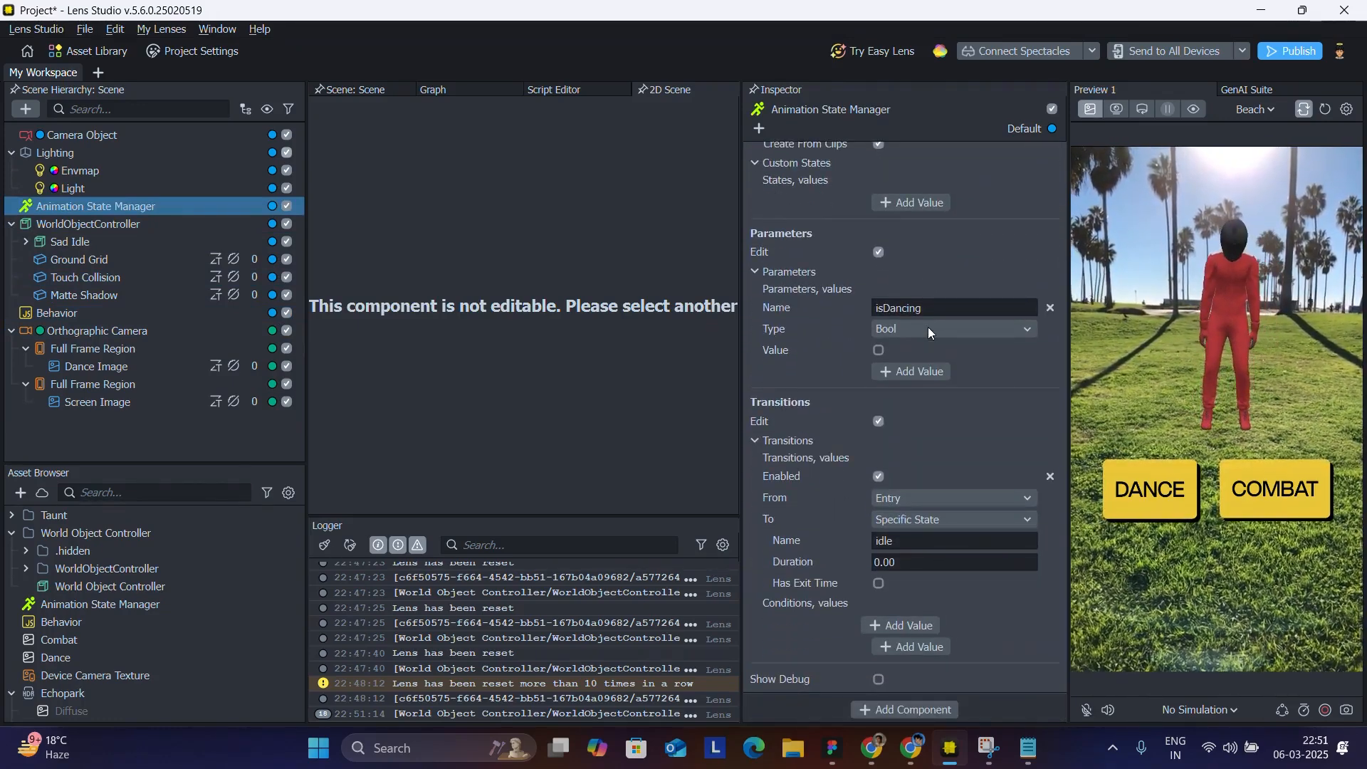
pyautogui.click(895, 649)
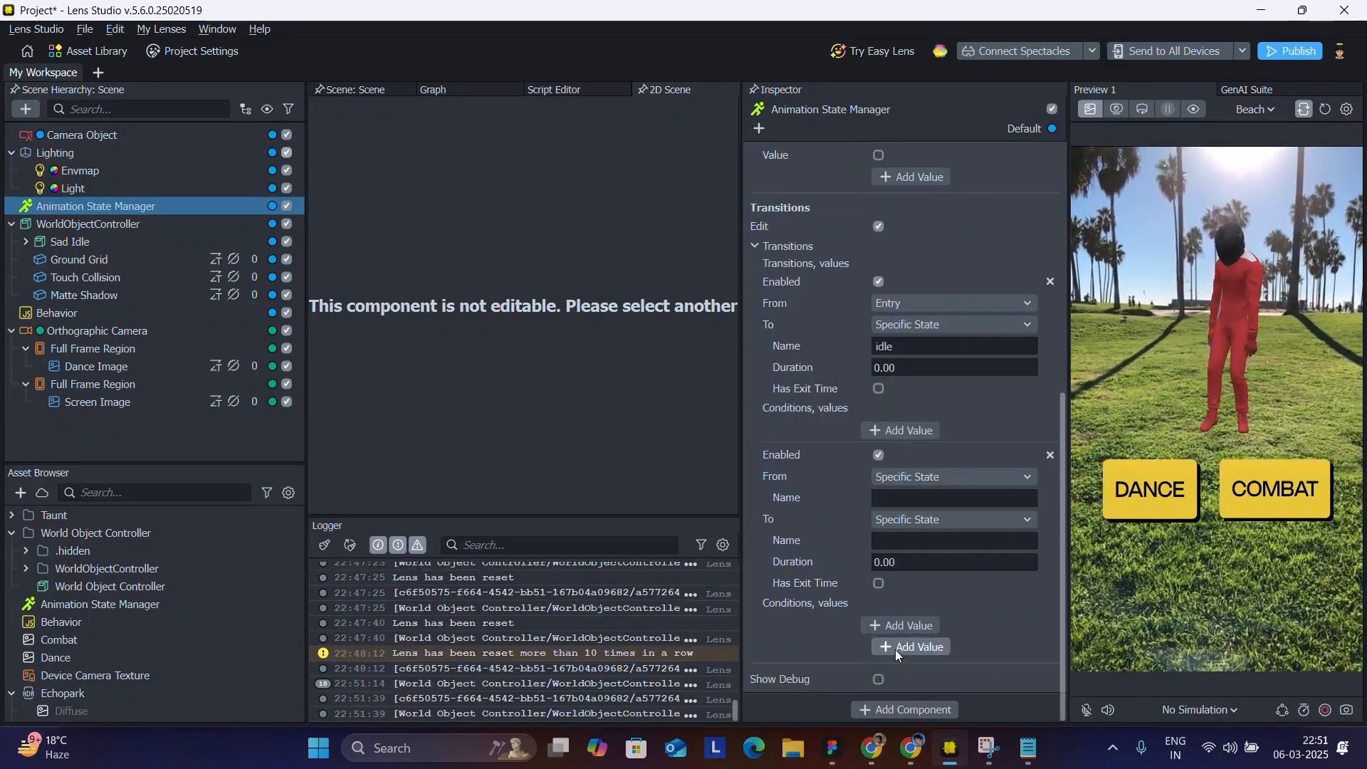
pyautogui.click(902, 500)
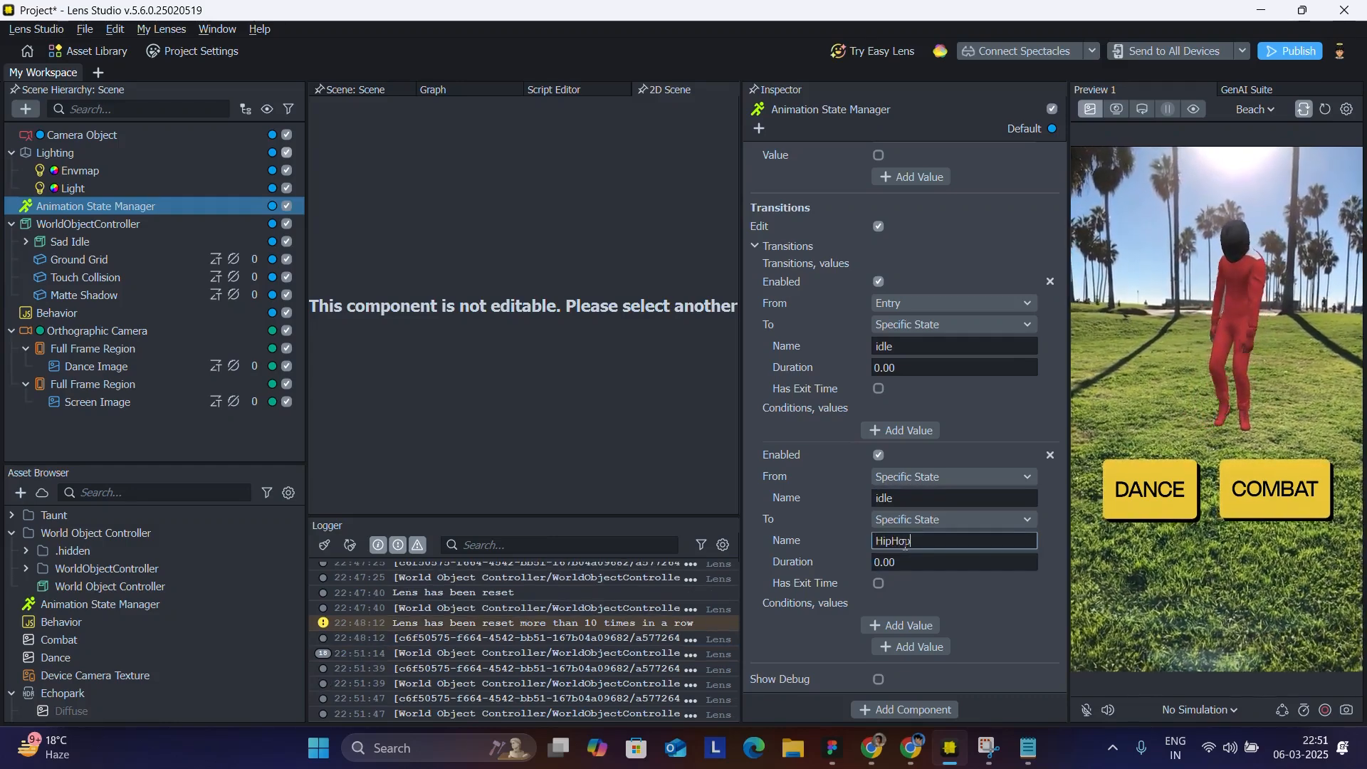
pyautogui.click(913, 563)
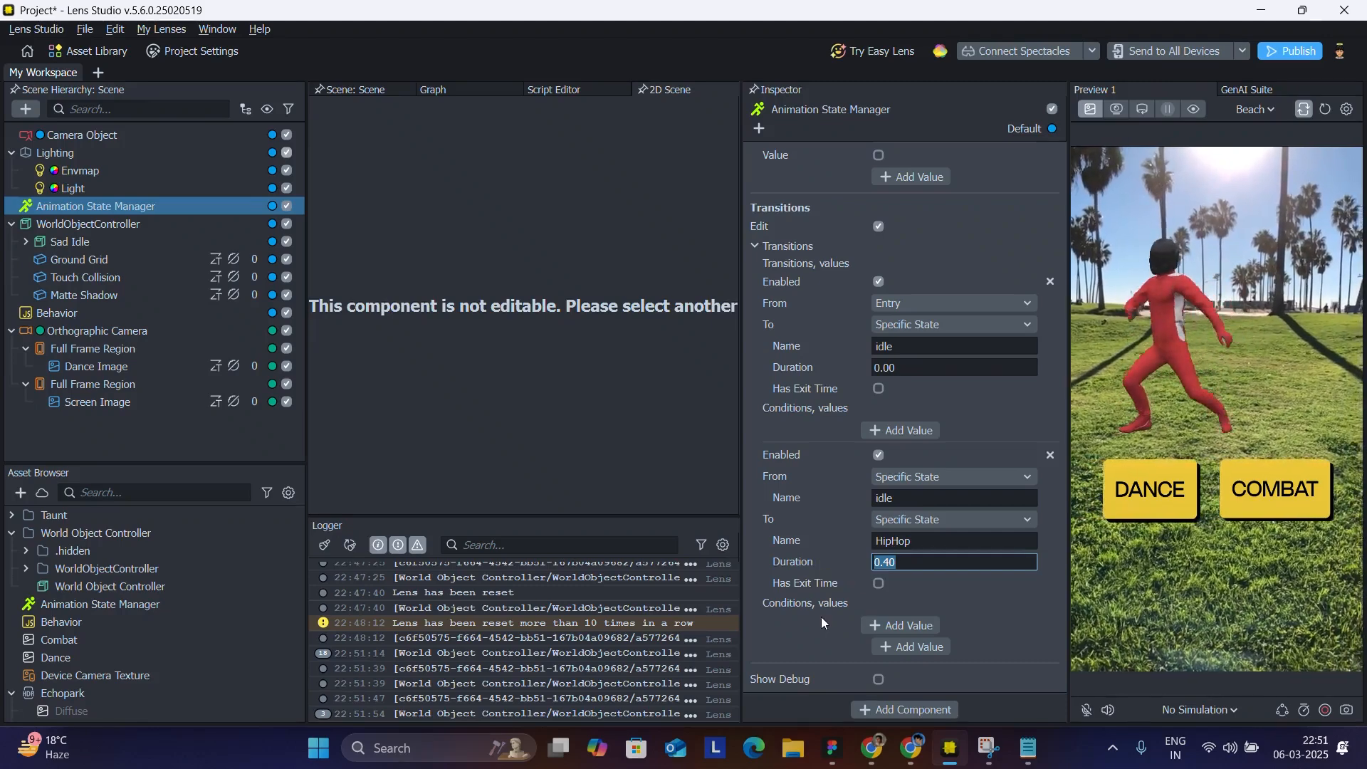
# Add a condition named isDancing to the idle-to-HipHop transition
pyautogui.click(894, 625)
pyautogui.scroll(-1, 895, 625)
pyautogui.click(923, 582)
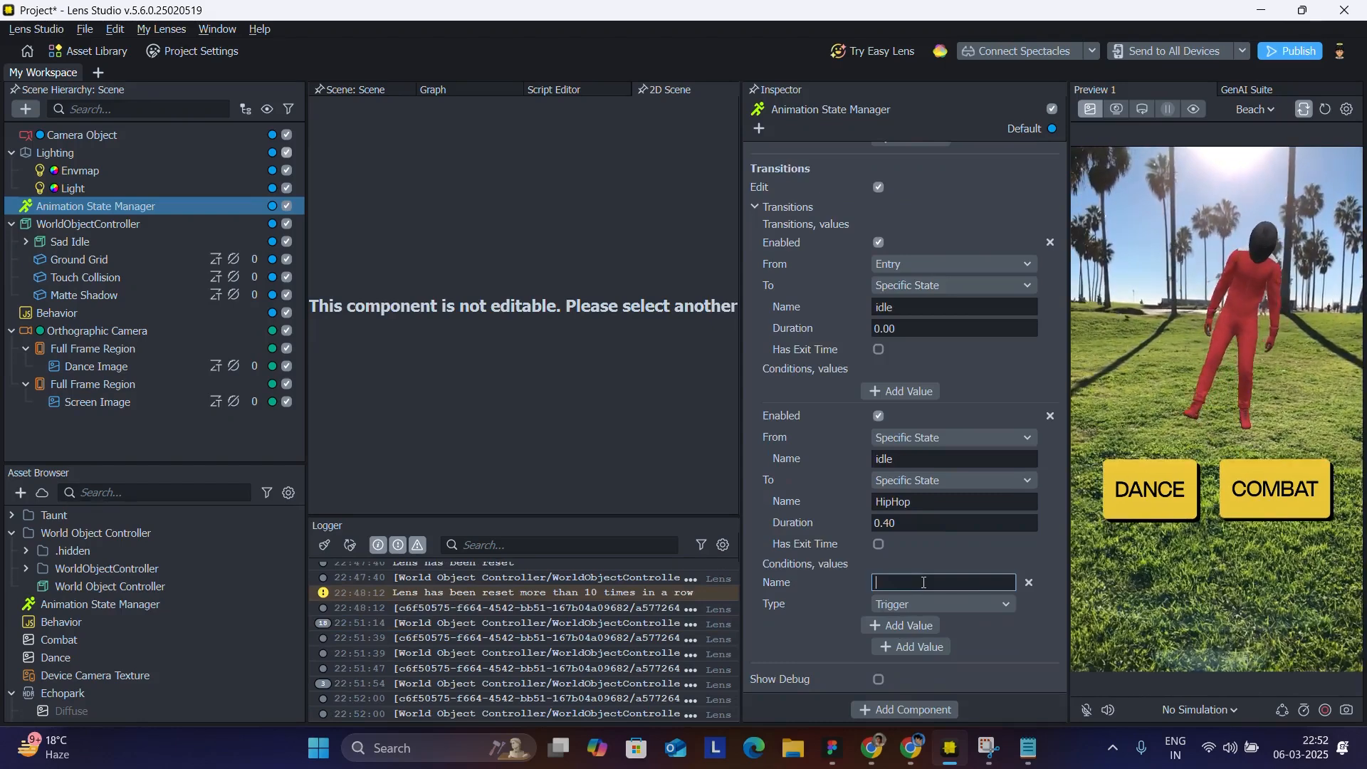
pyautogui.write('i')
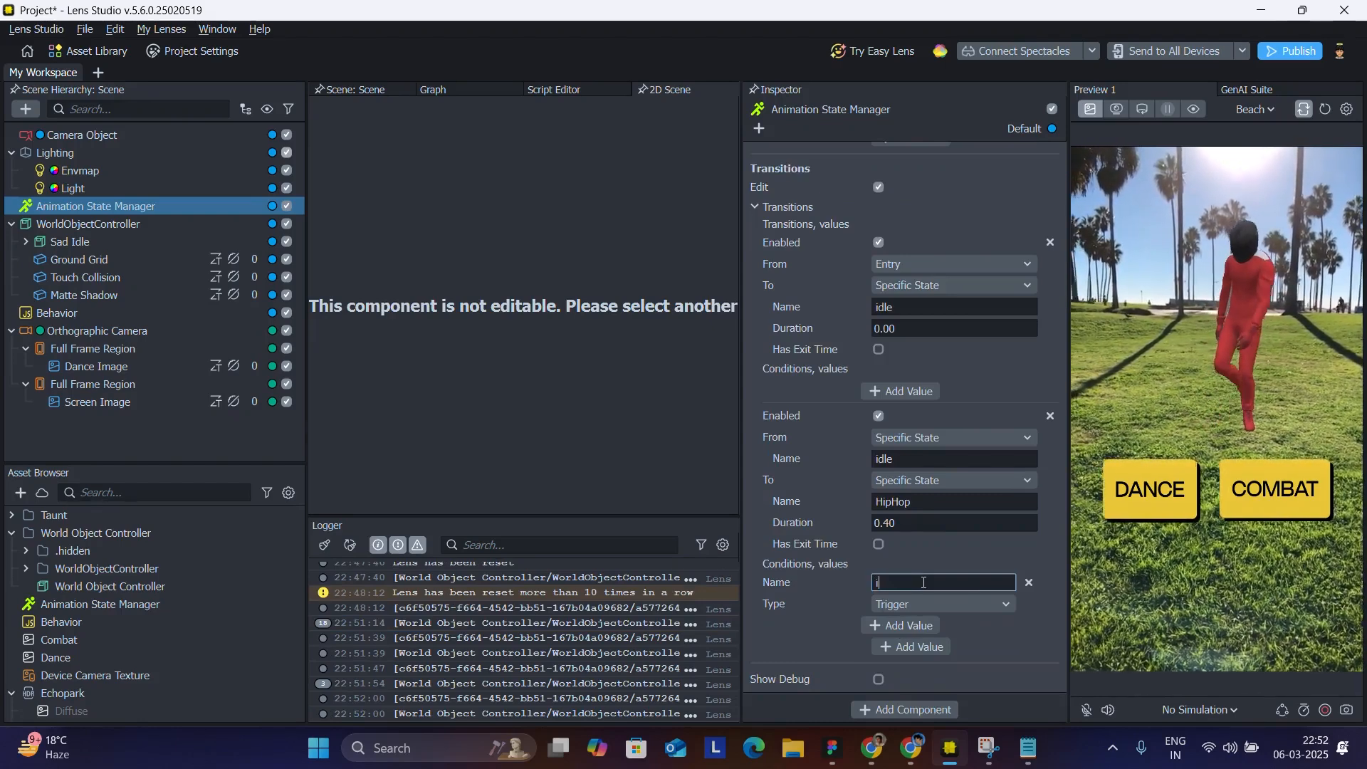
pyautogui.write('sdancing')
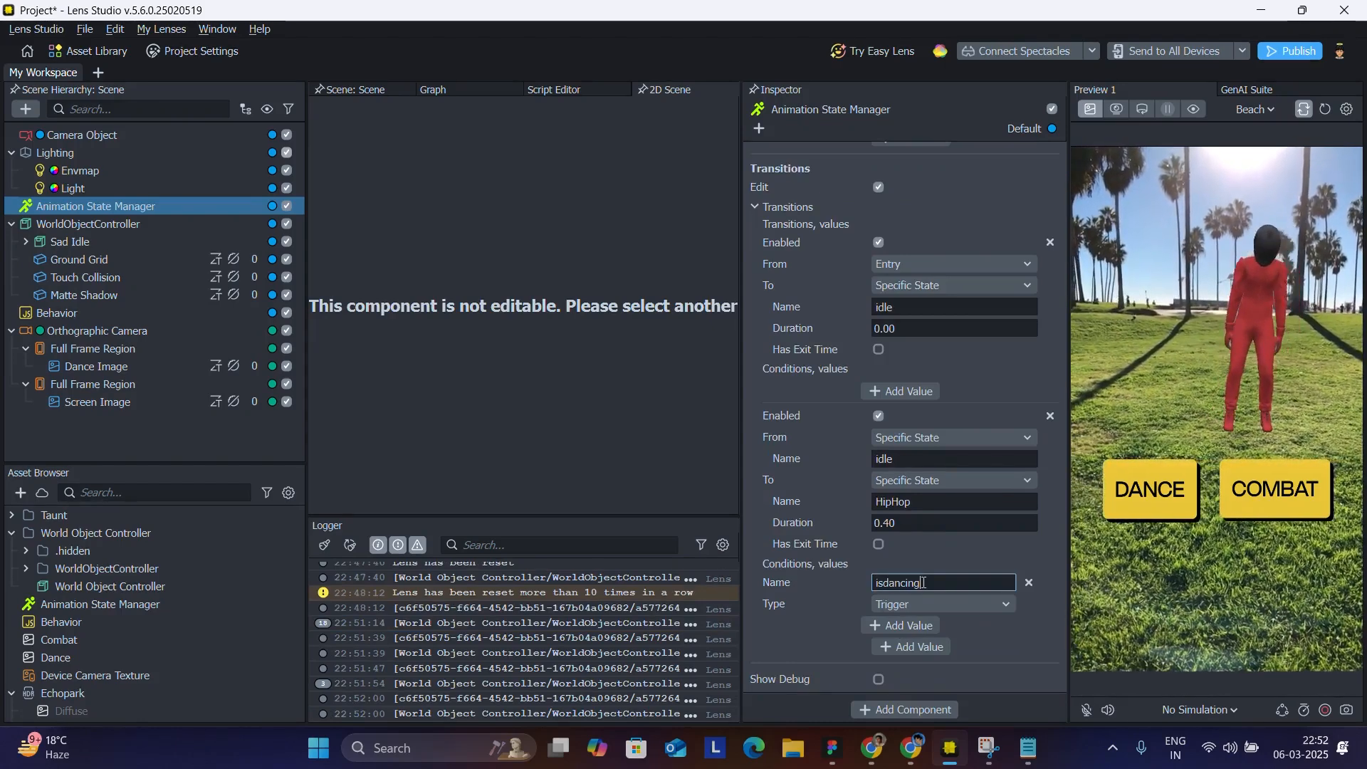
pyautogui.click(890, 583)
pyautogui.press('BackSpace')
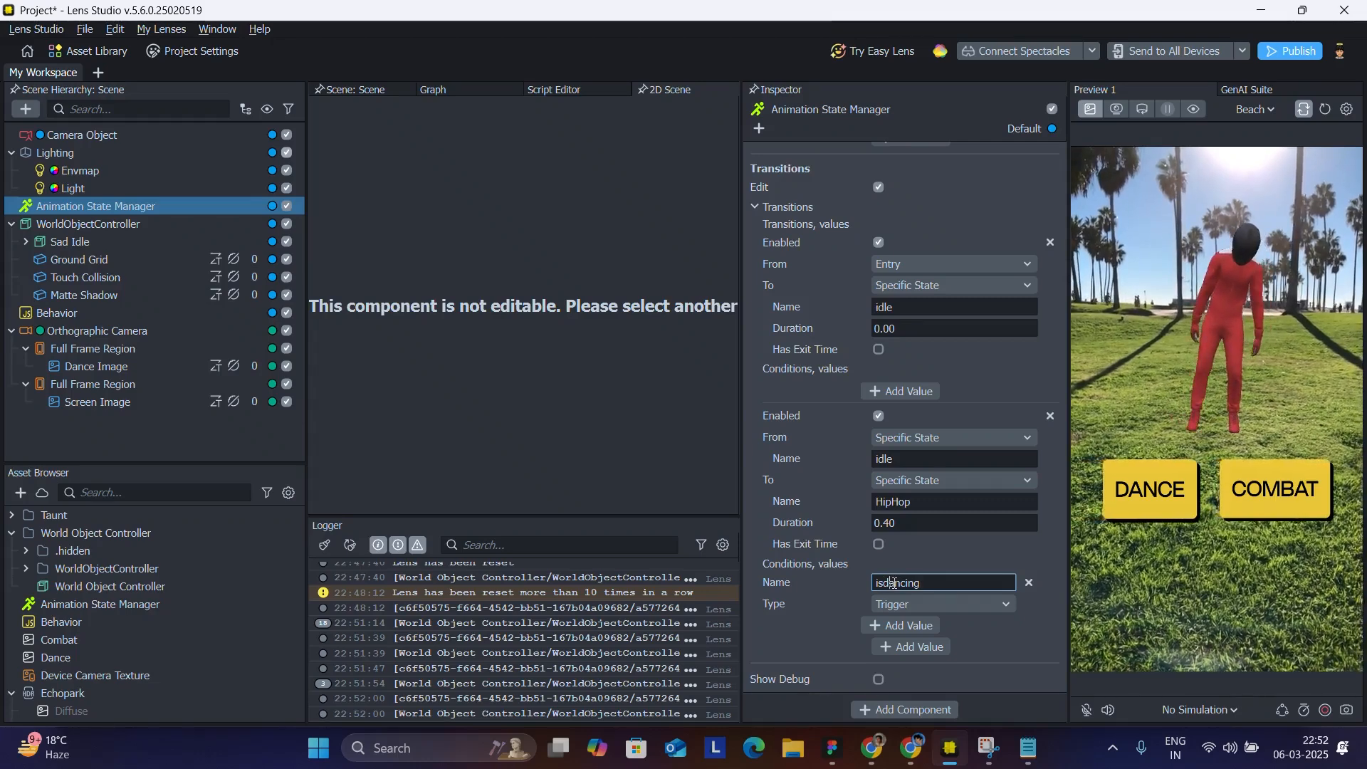
pyautogui.write('D')
# Set the isDancing condition's Type to Bool and its Function to Is True
pyautogui.click(885, 609)
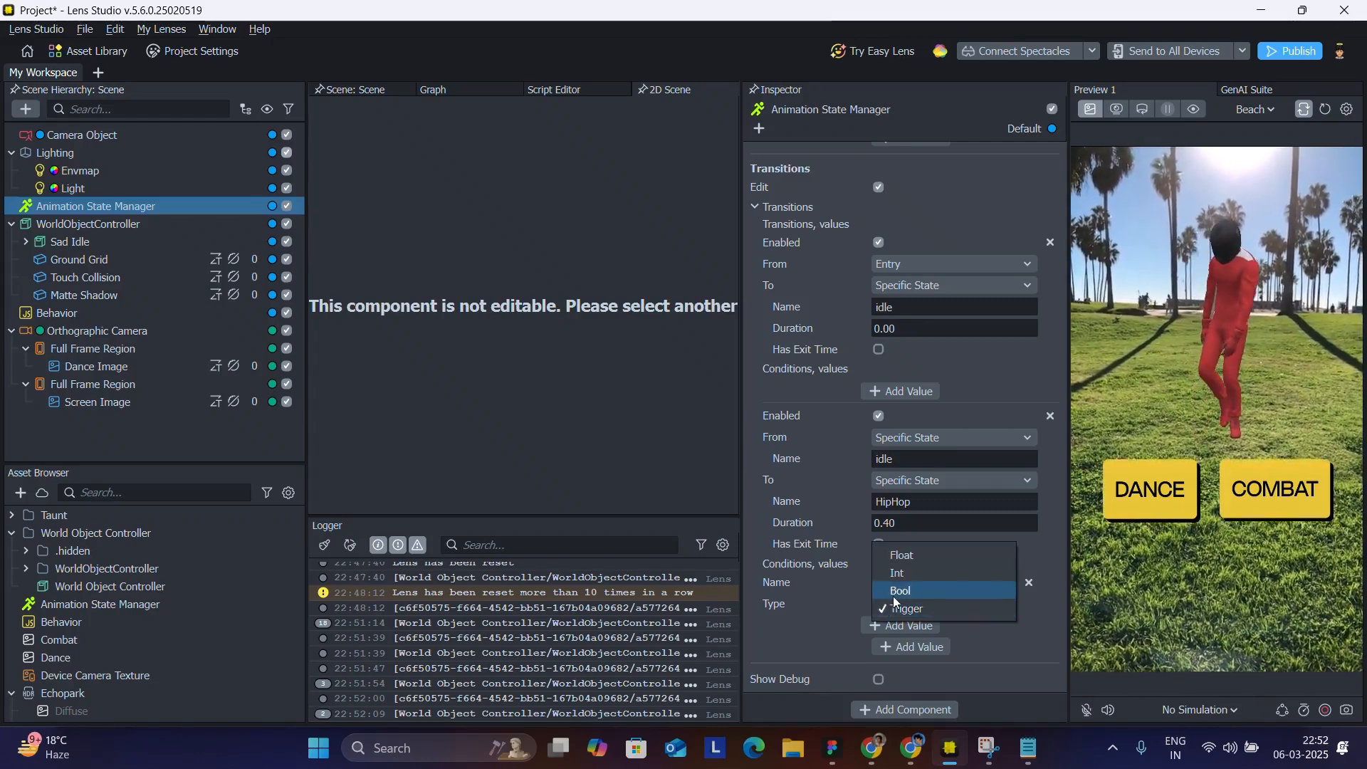
pyautogui.click(894, 589)
pyautogui.click(895, 626)
pyautogui.click(901, 632)
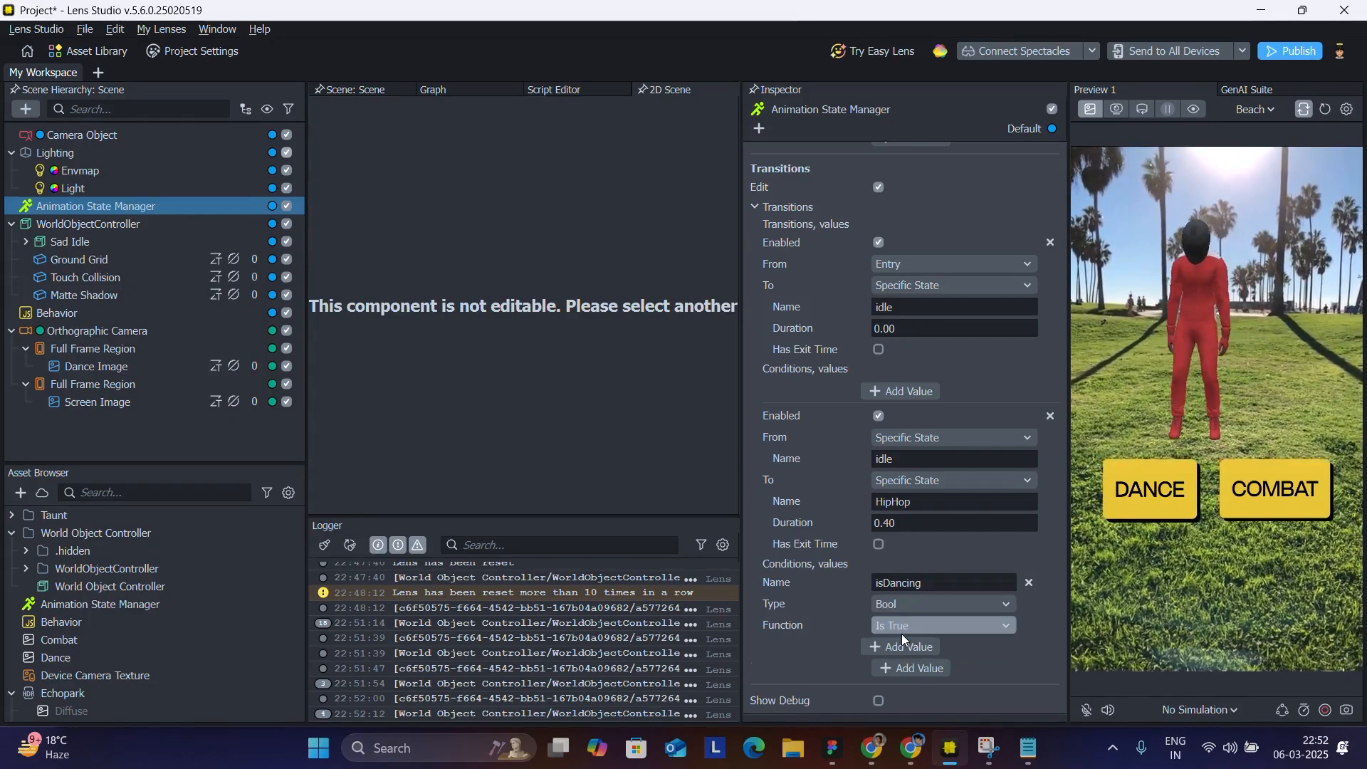
# Test the DANCE button in the preview and reset the preview
pyautogui.click(1184, 462)
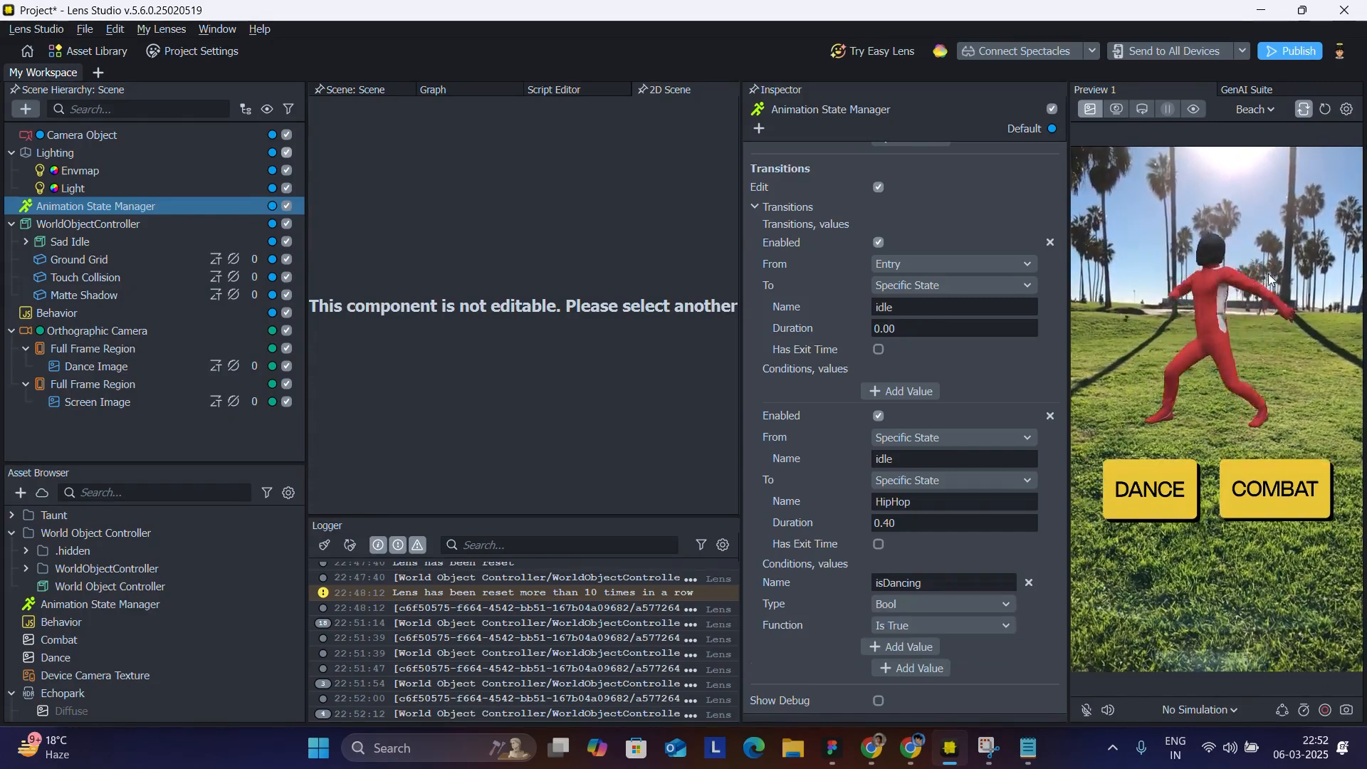
pyautogui.click(1160, 489)
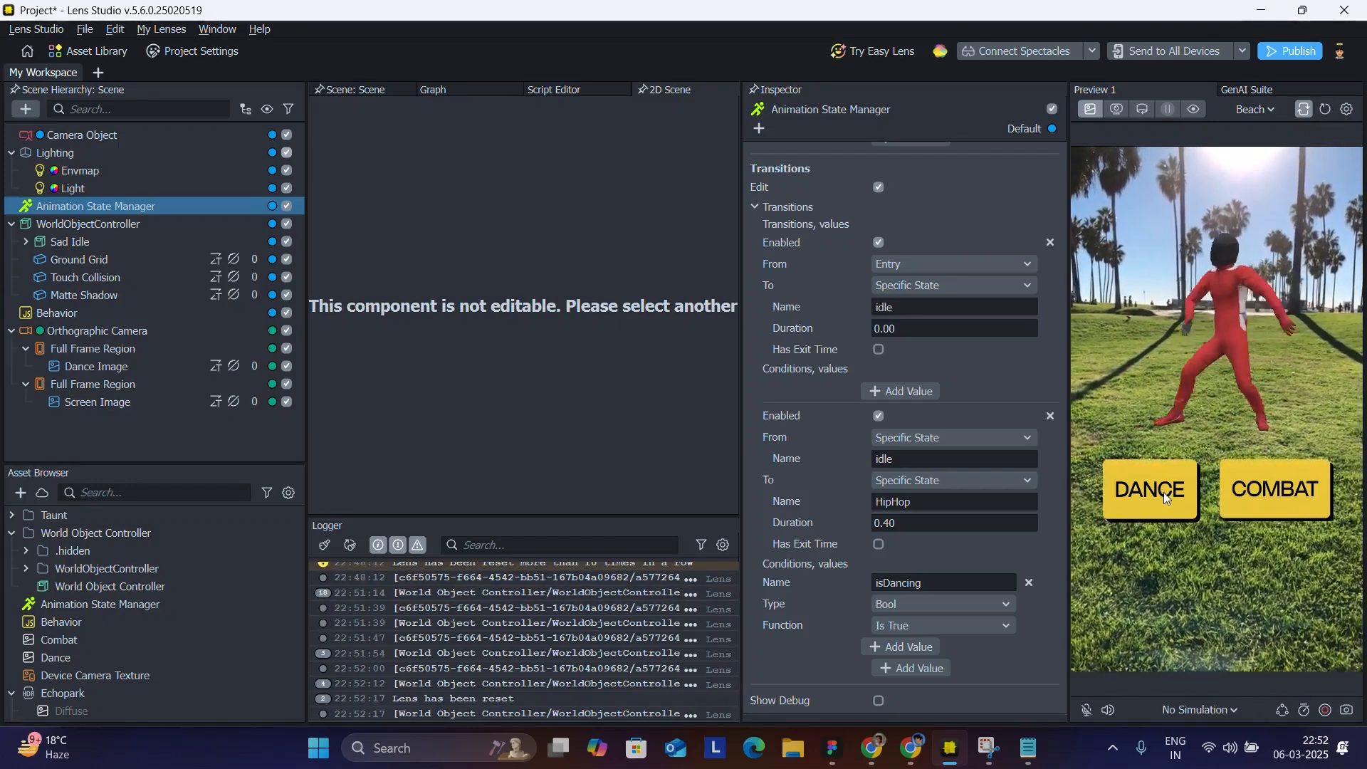
pyautogui.click(1328, 111)
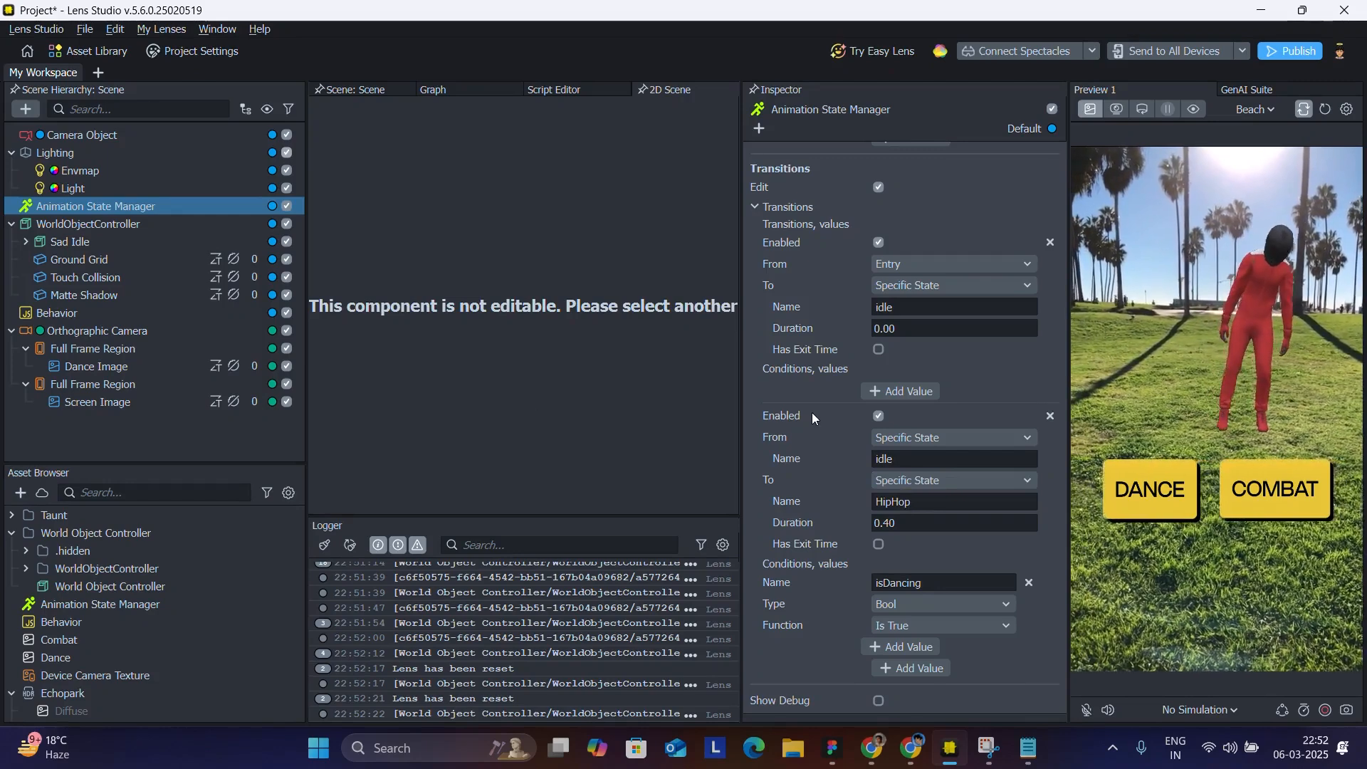
# Review the isDancing parameter in the Animation State Manager and the Behavior's Event Type options, keeping Touch Start
pyautogui.scroll(5, 812, 412)
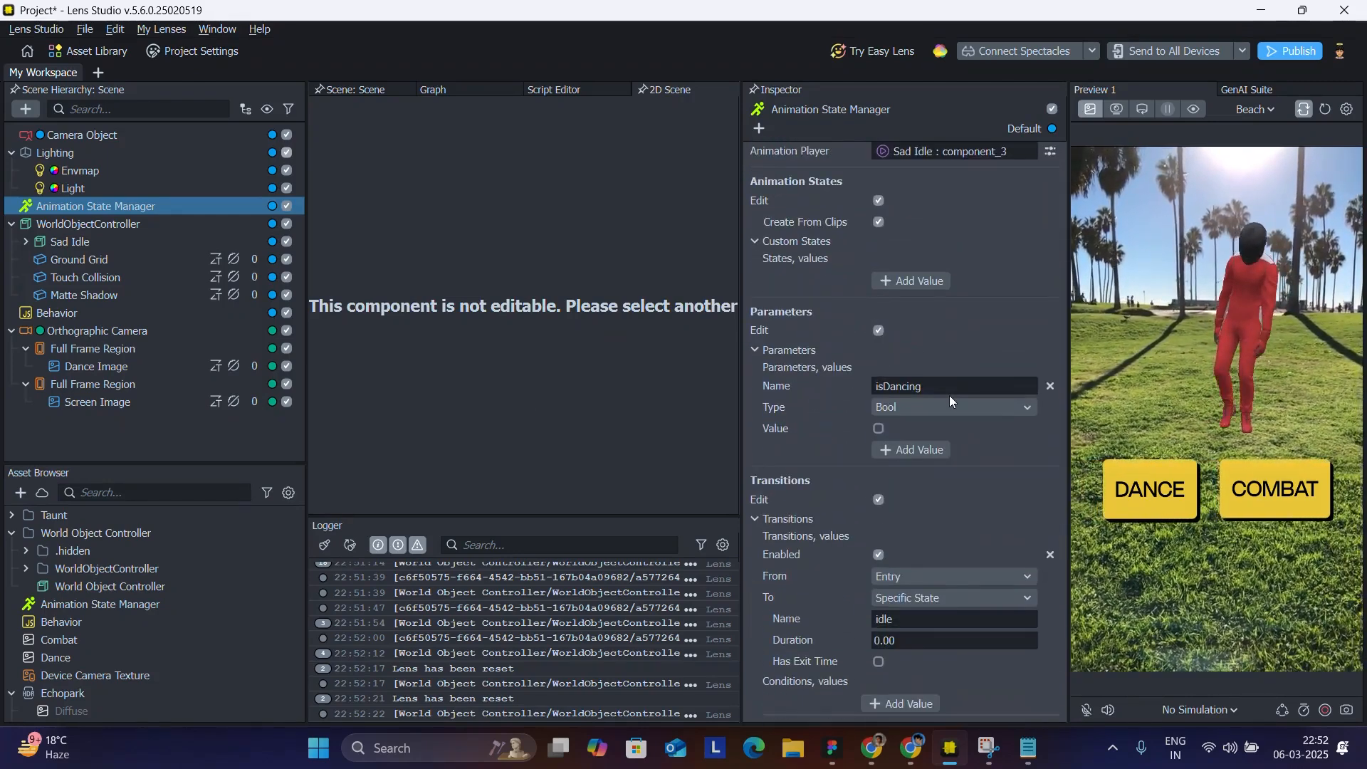
pyautogui.moveTo(942, 390); pyautogui.dragTo(859, 382)
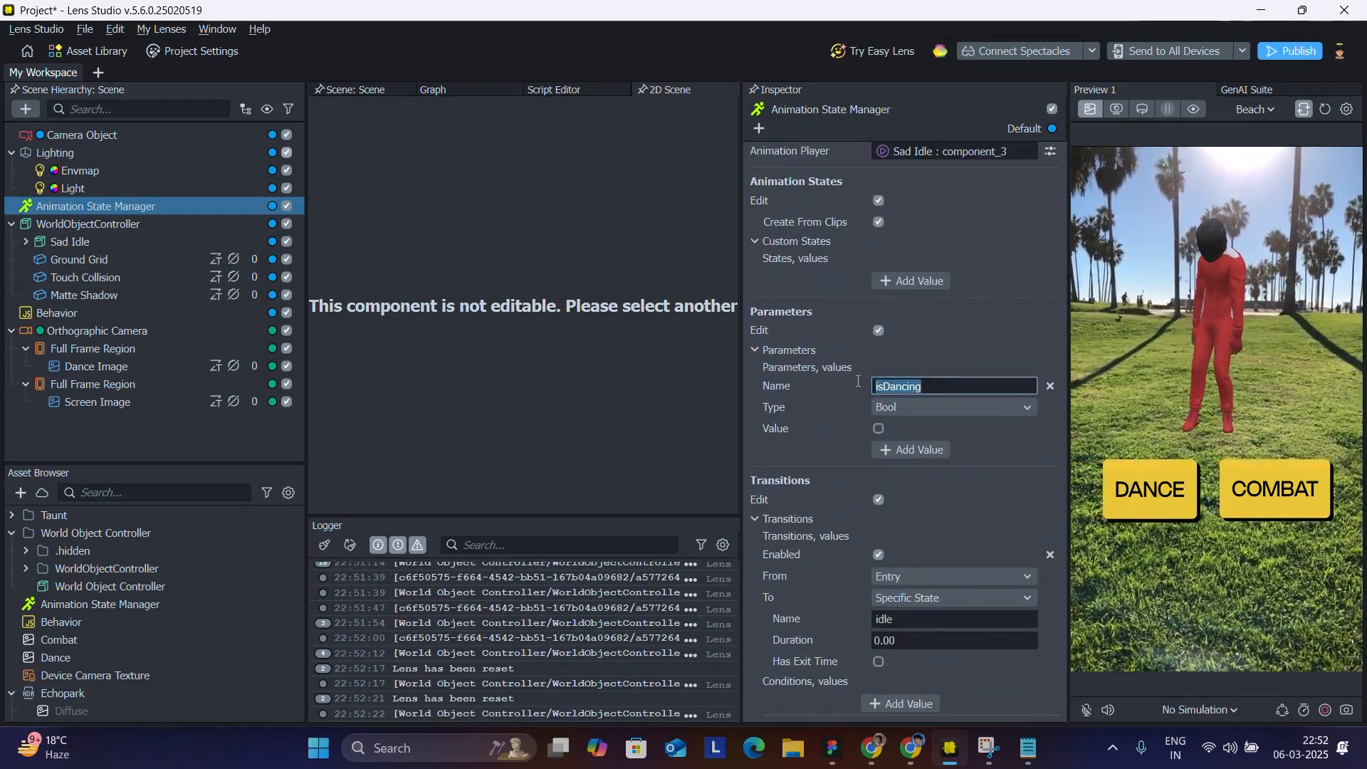
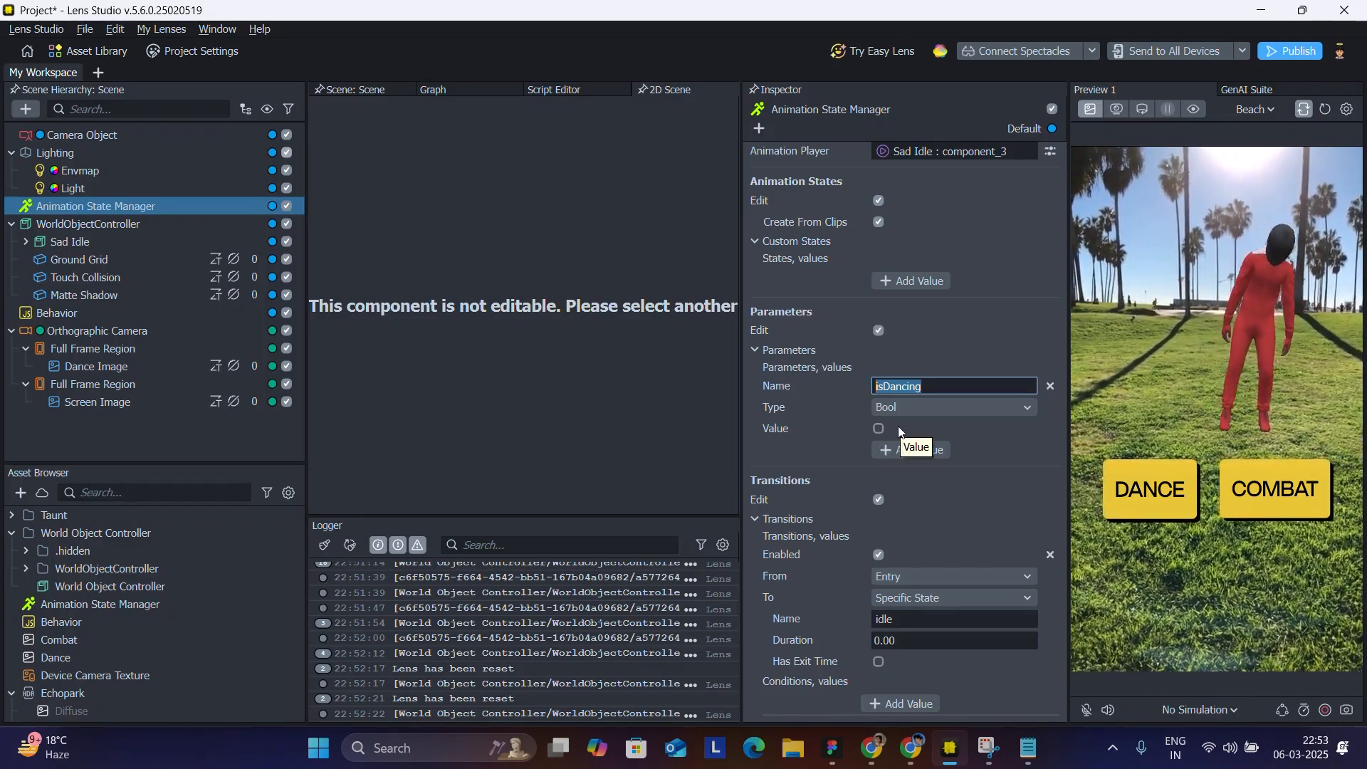
pyautogui.click(72, 314)
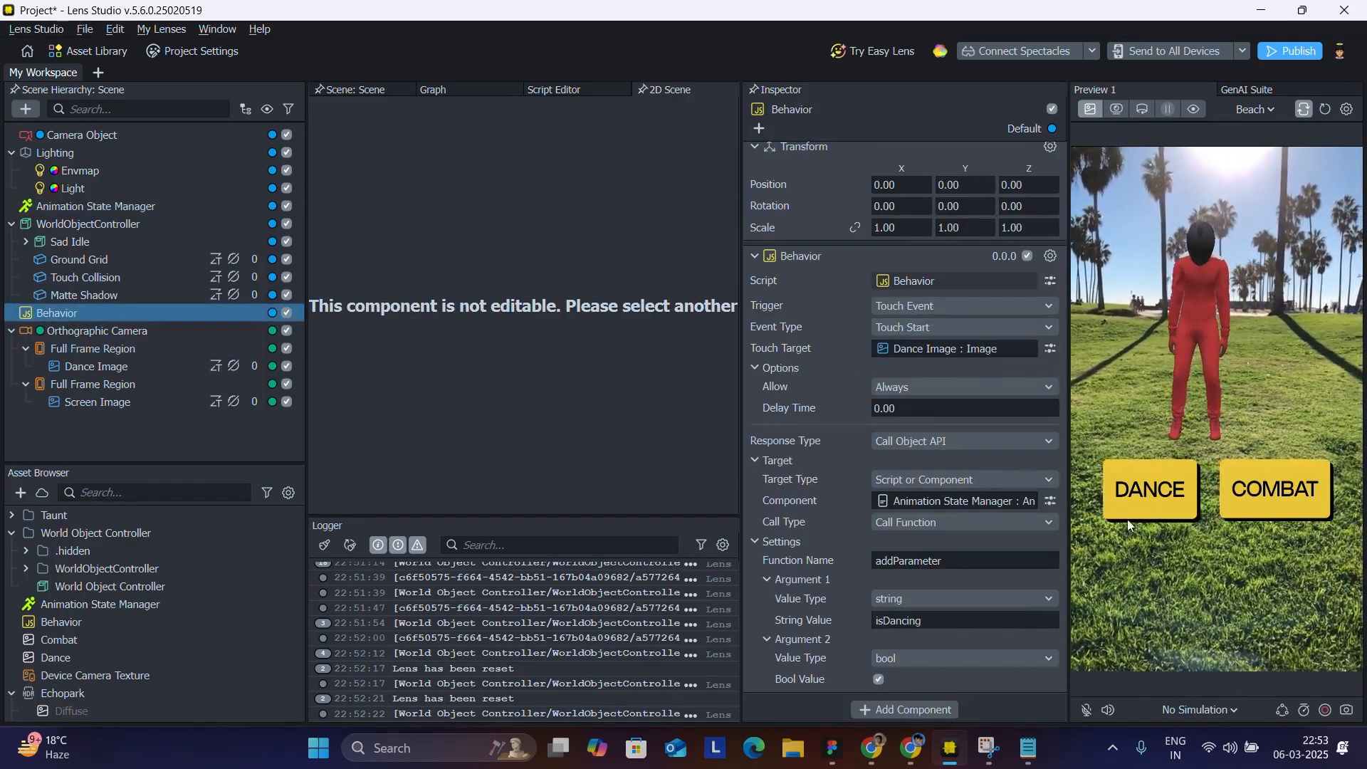
pyautogui.click(937, 330)
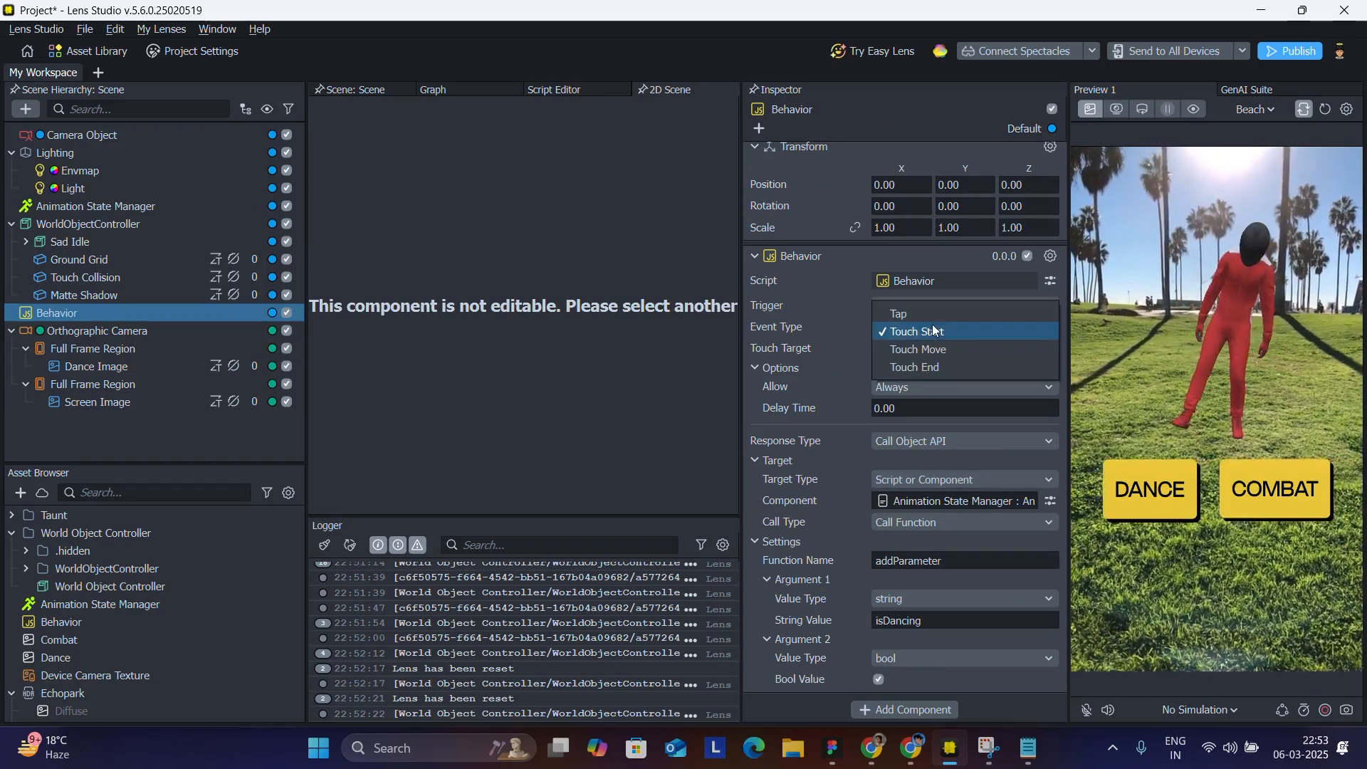
pyautogui.click(949, 332)
pyautogui.click(950, 332)
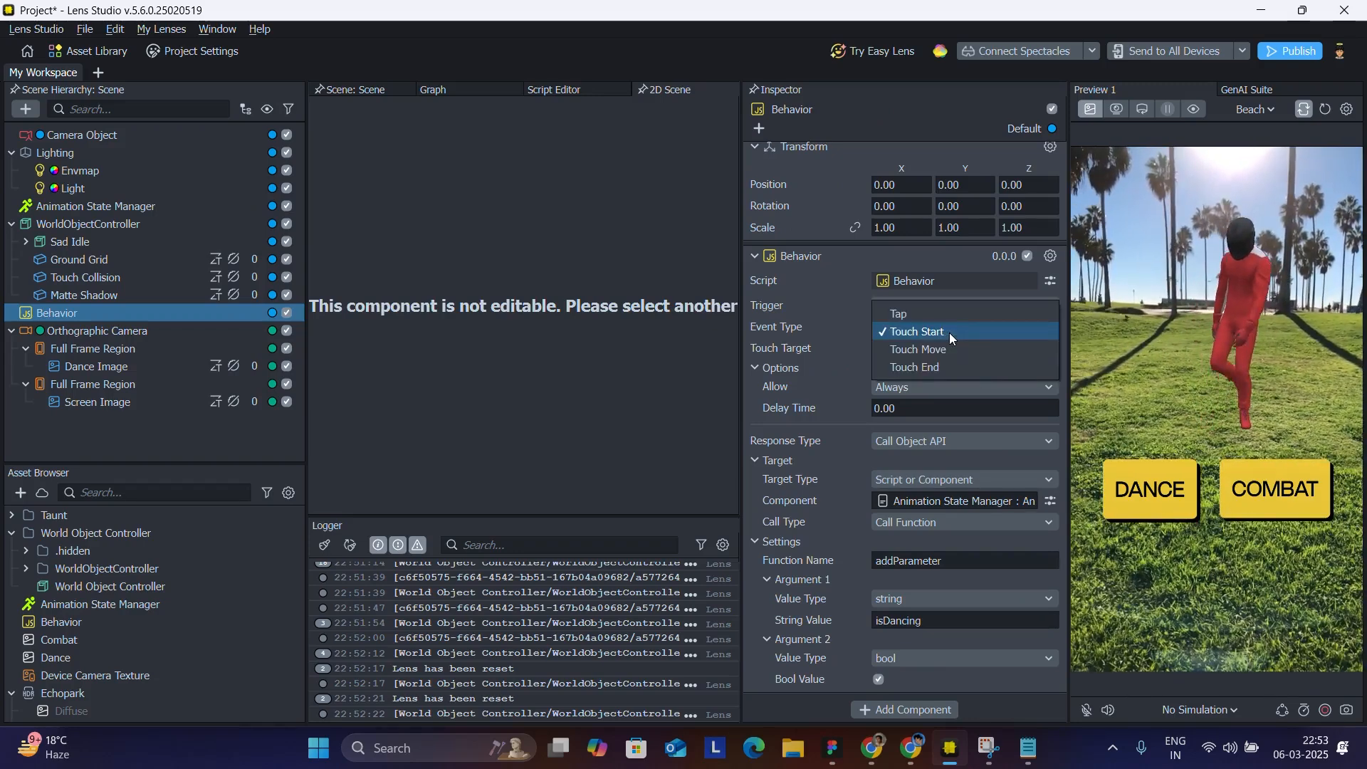
pyautogui.click(949, 332)
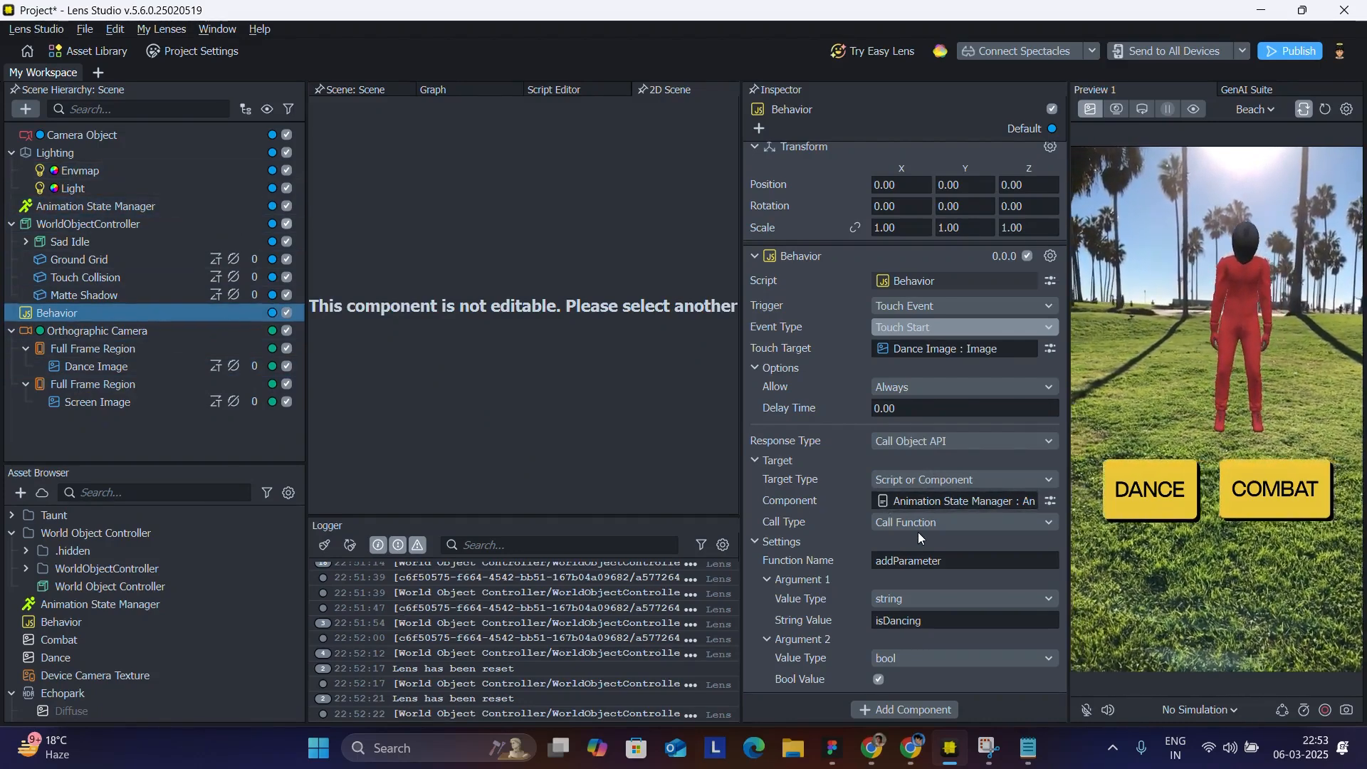
# Check the Behavior's function name against the Animation State Manager's parameters and the API examples in Notepad
pyautogui.moveTo(952, 559); pyautogui.dragTo(874, 561)
pyautogui.click(978, 567)
pyautogui.moveTo(978, 567); pyautogui.dragTo(873, 563)
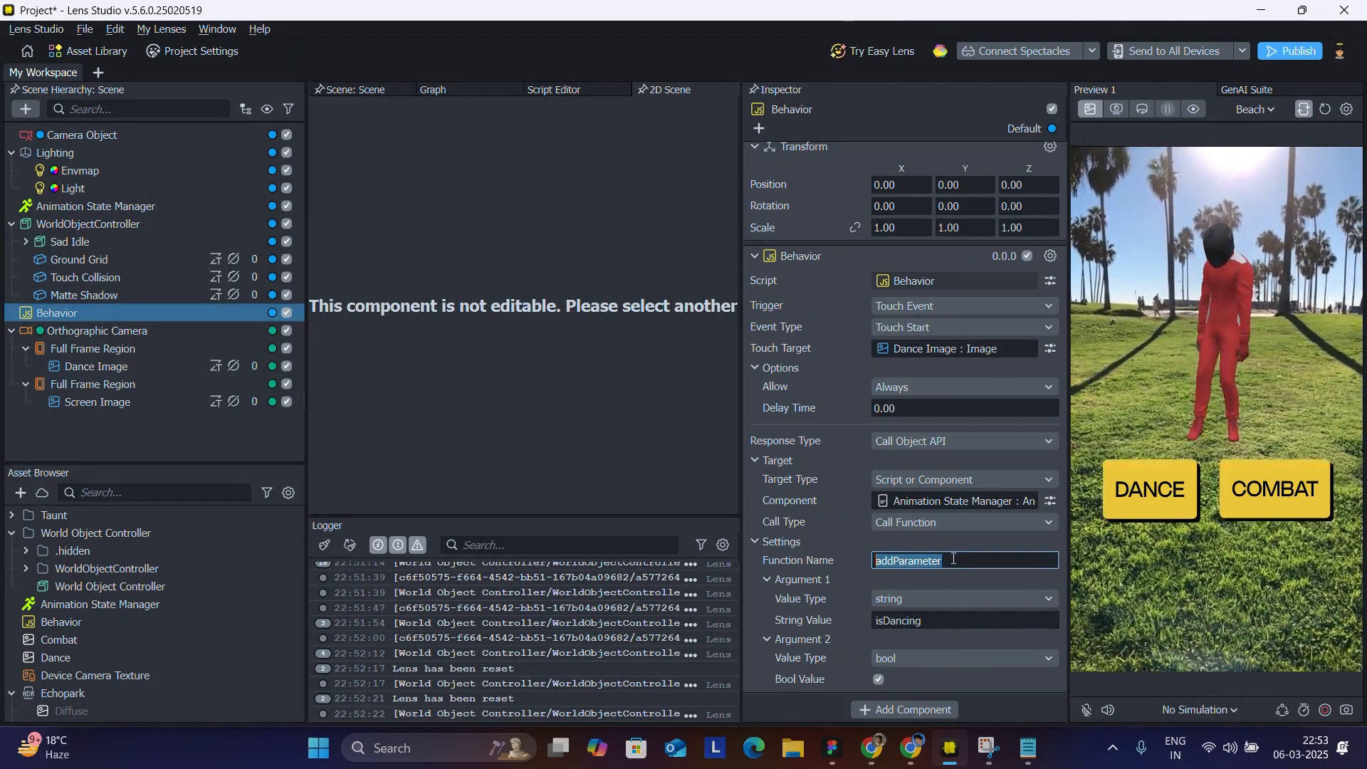
pyautogui.click(49, 220)
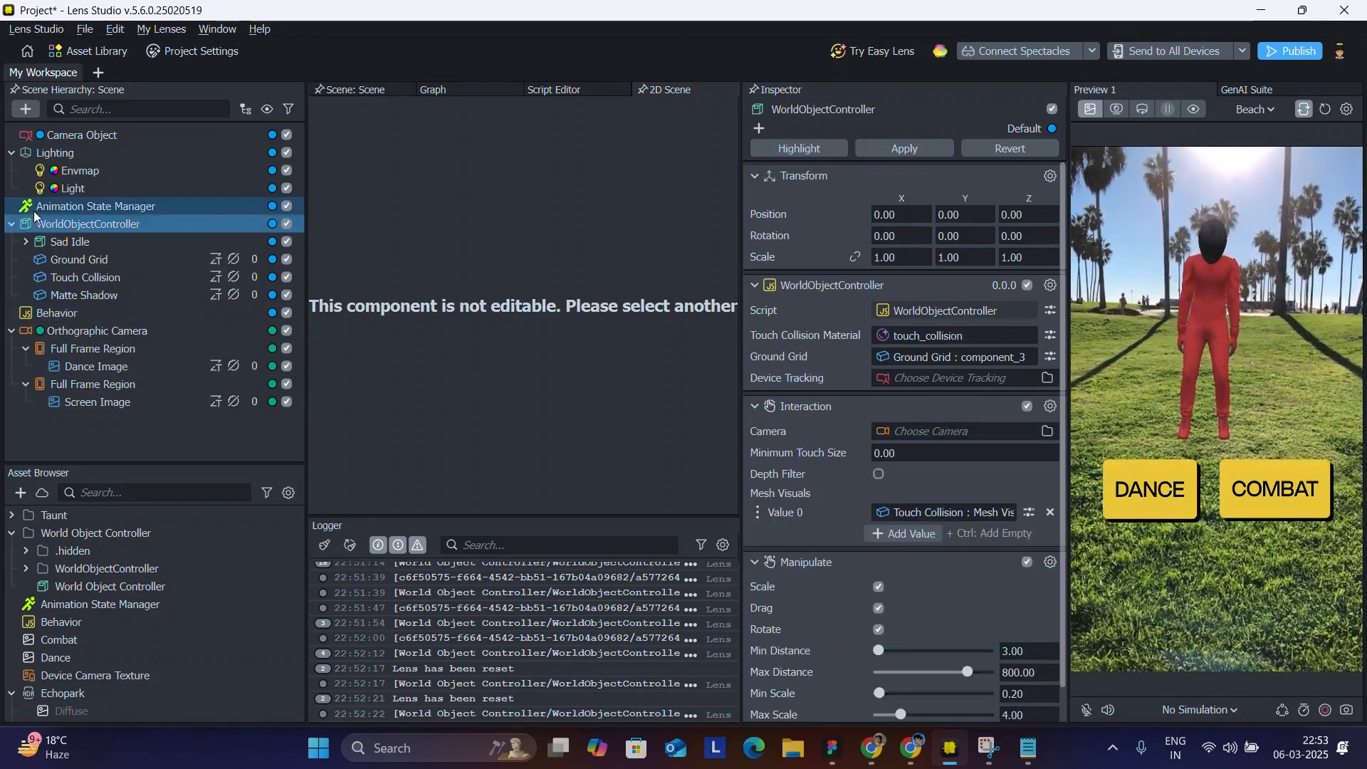
pyautogui.click(32, 211)
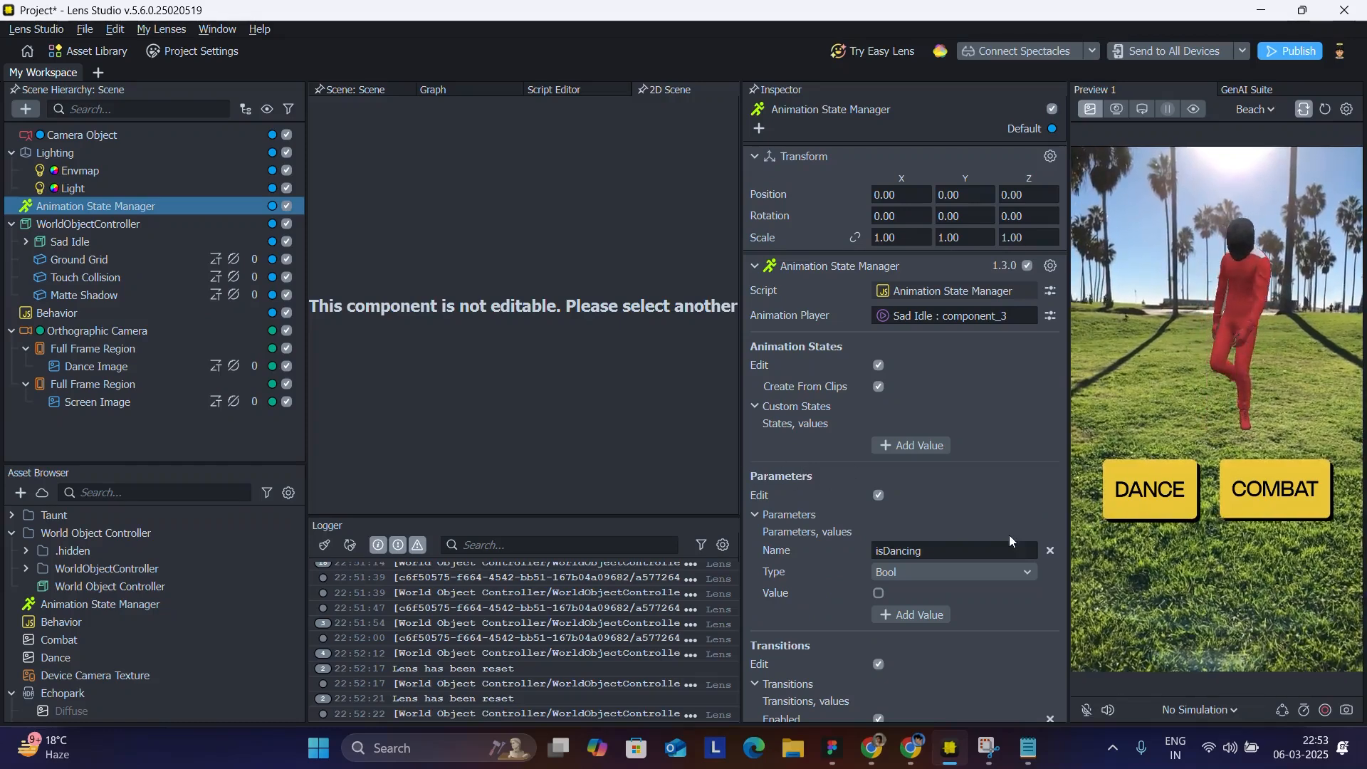
pyautogui.click(94, 315)
pyautogui.scroll(-1, 836, 411)
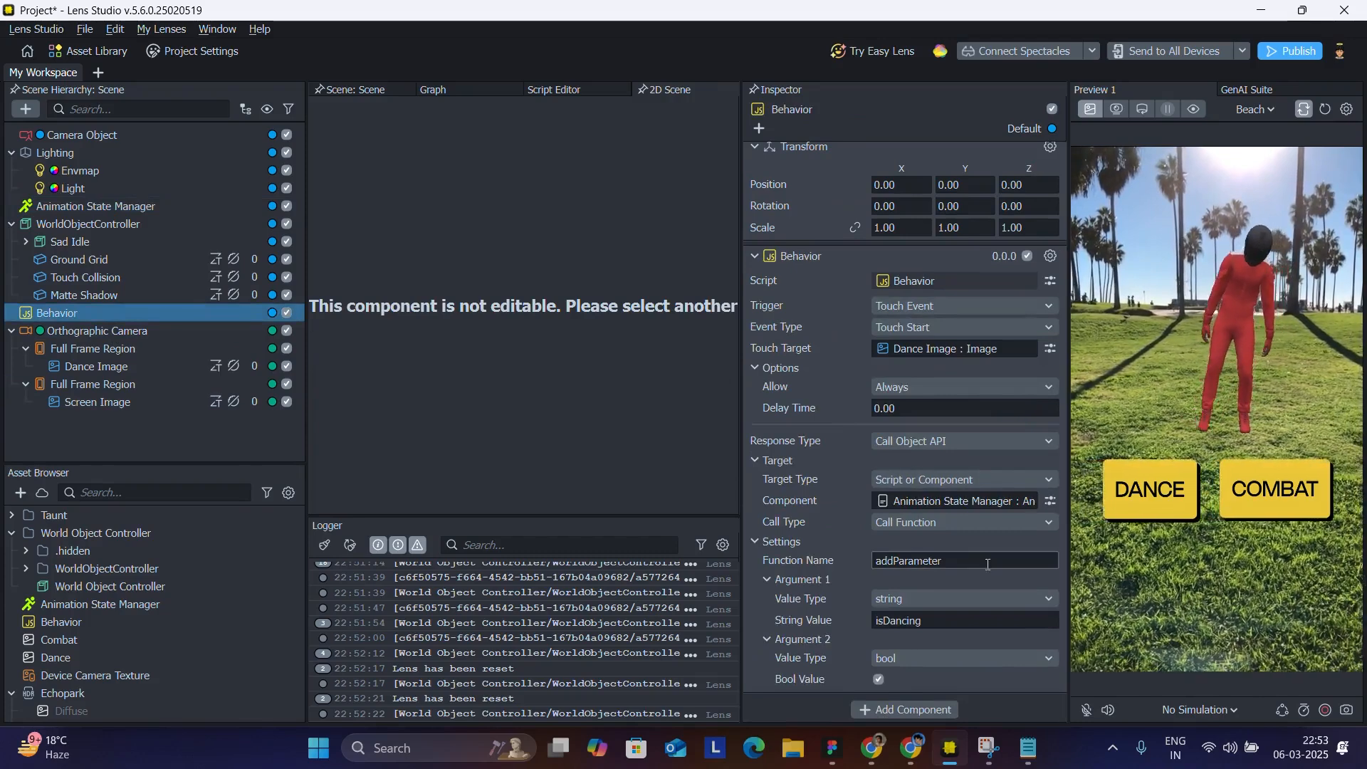
pyautogui.doubleClick(911, 561)
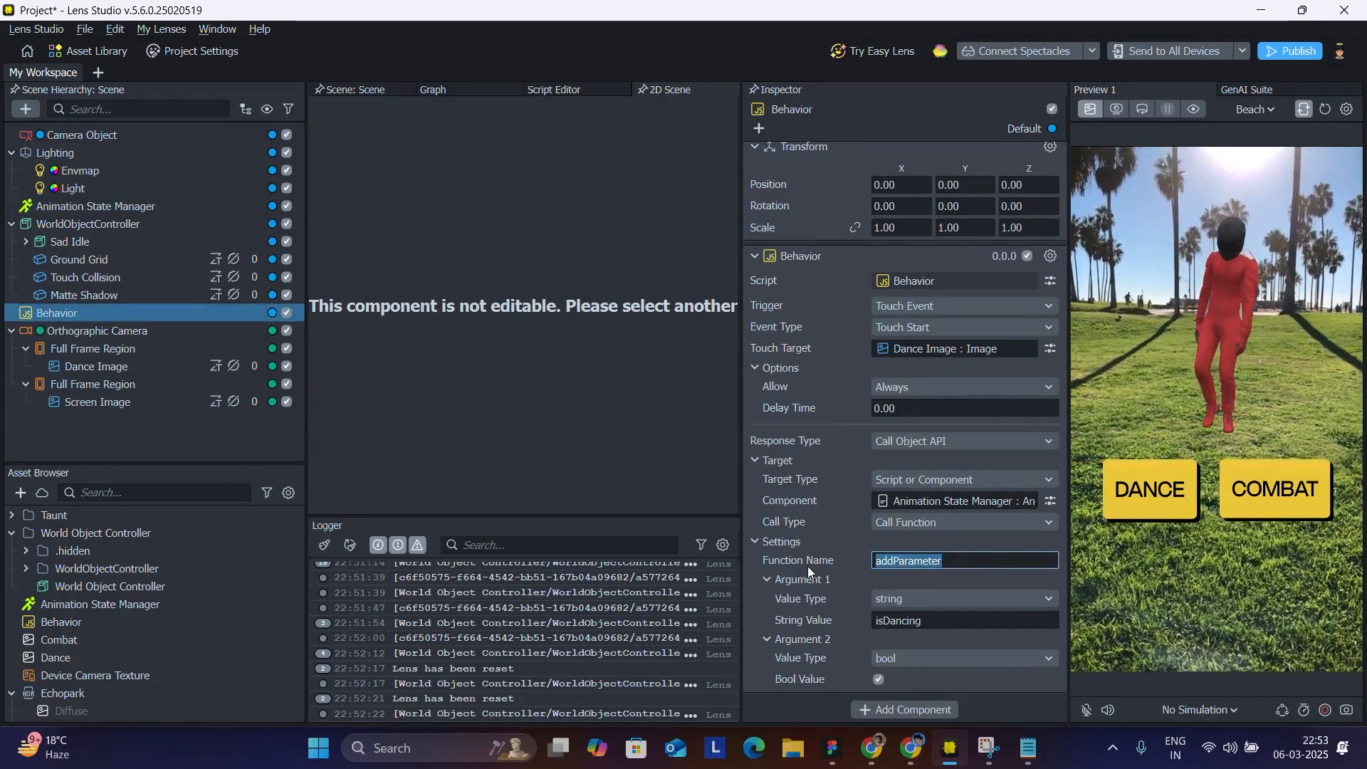
pyautogui.click(1031, 751)
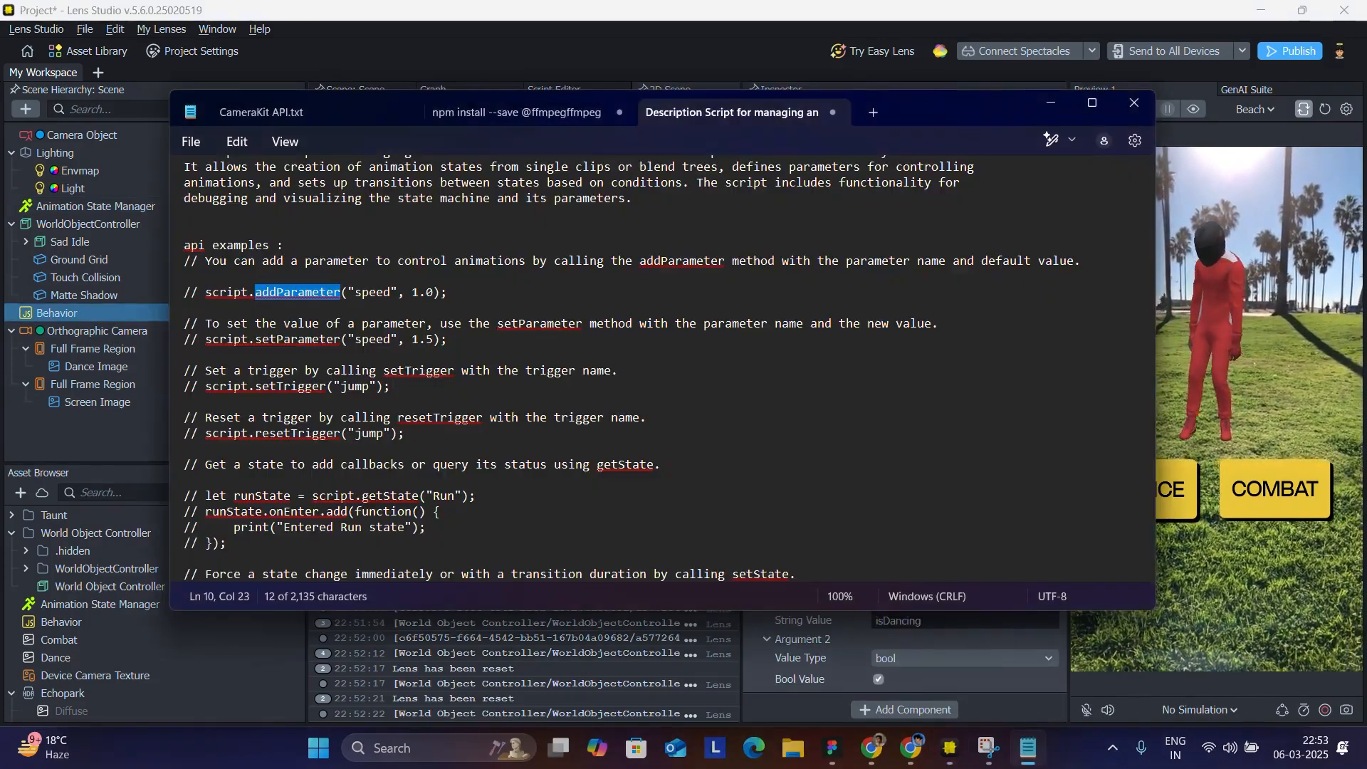
pyautogui.click(1038, 761)
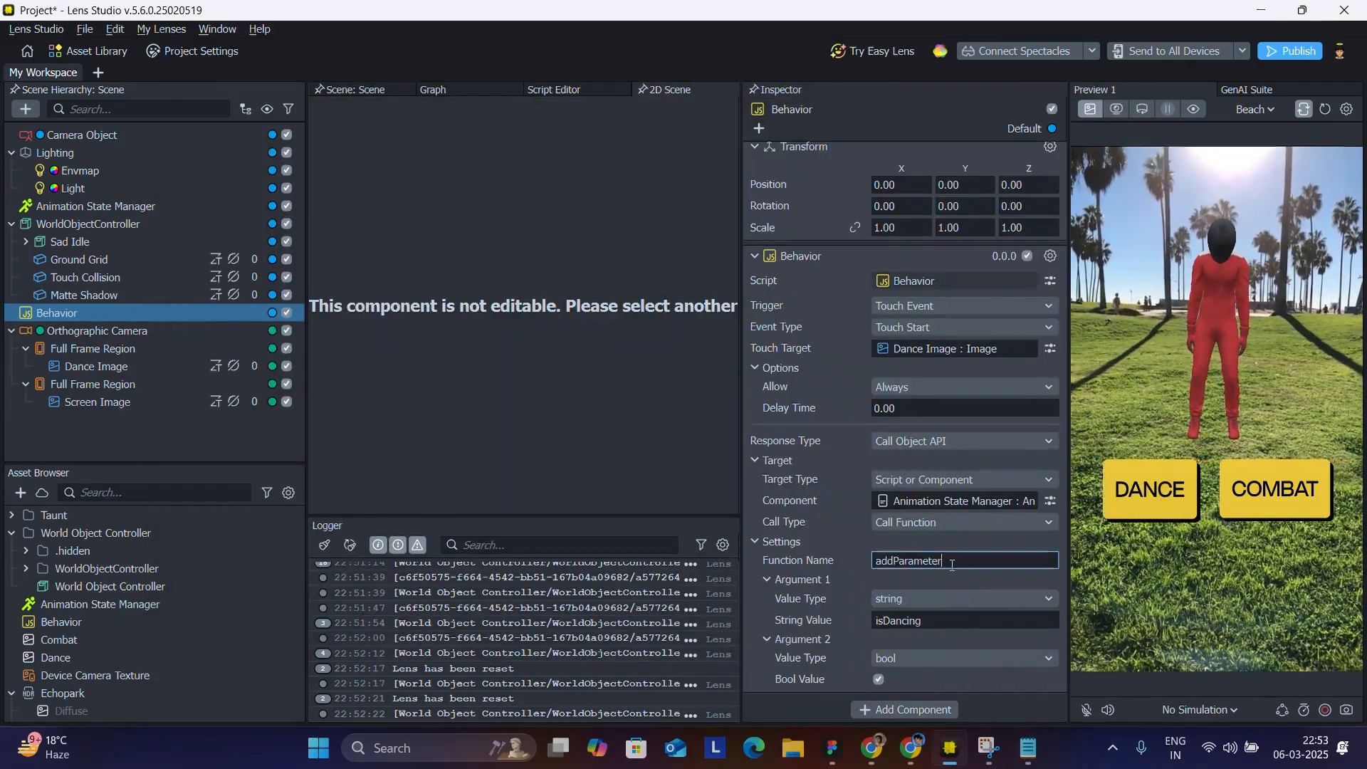
# Review the Behavior's function name and Argument 1 string value alongside the Animation State Manager's parameters and transitions
pyautogui.click(939, 615)
pyautogui.moveTo(941, 615); pyautogui.dragTo(840, 599)
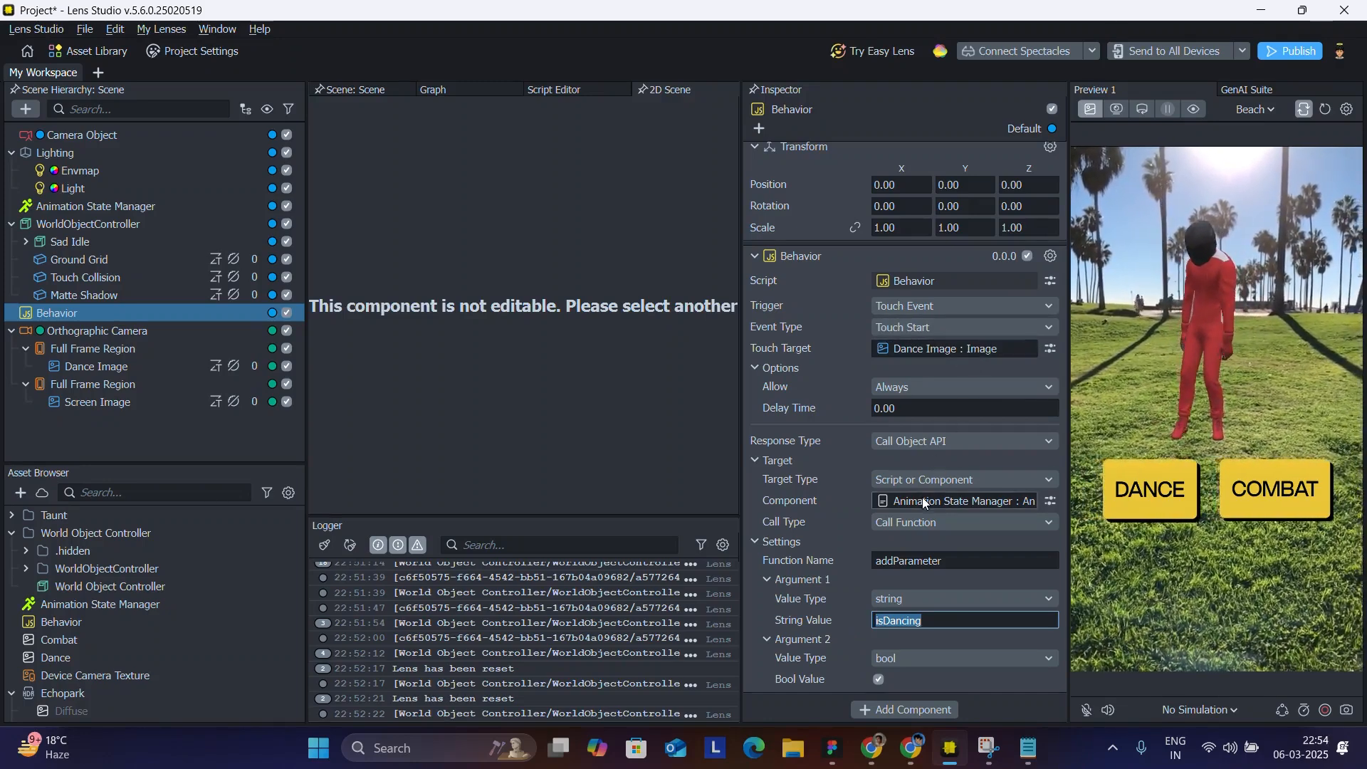
pyautogui.click(955, 561)
pyautogui.moveTo(955, 565); pyautogui.dragTo(855, 563)
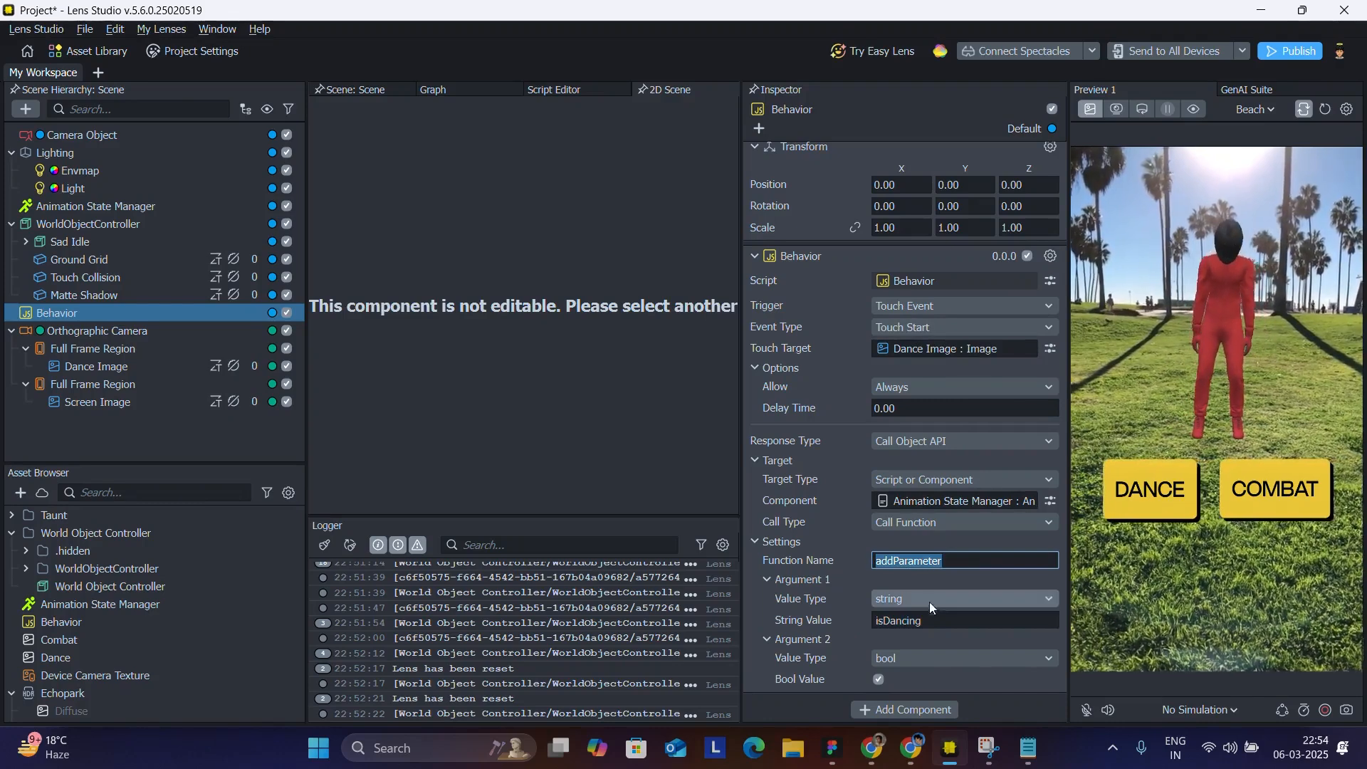
pyautogui.moveTo(949, 621); pyautogui.dragTo(836, 622)
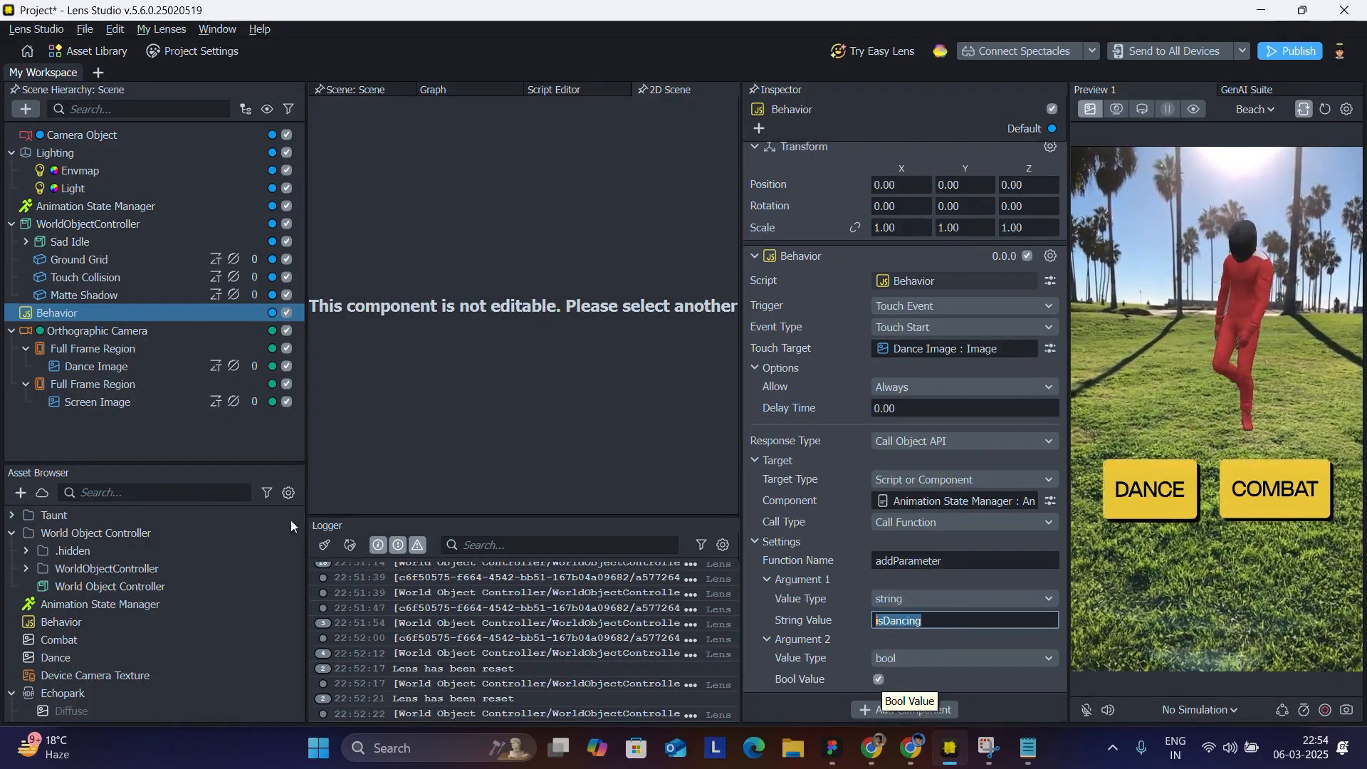
pyautogui.click(38, 204)
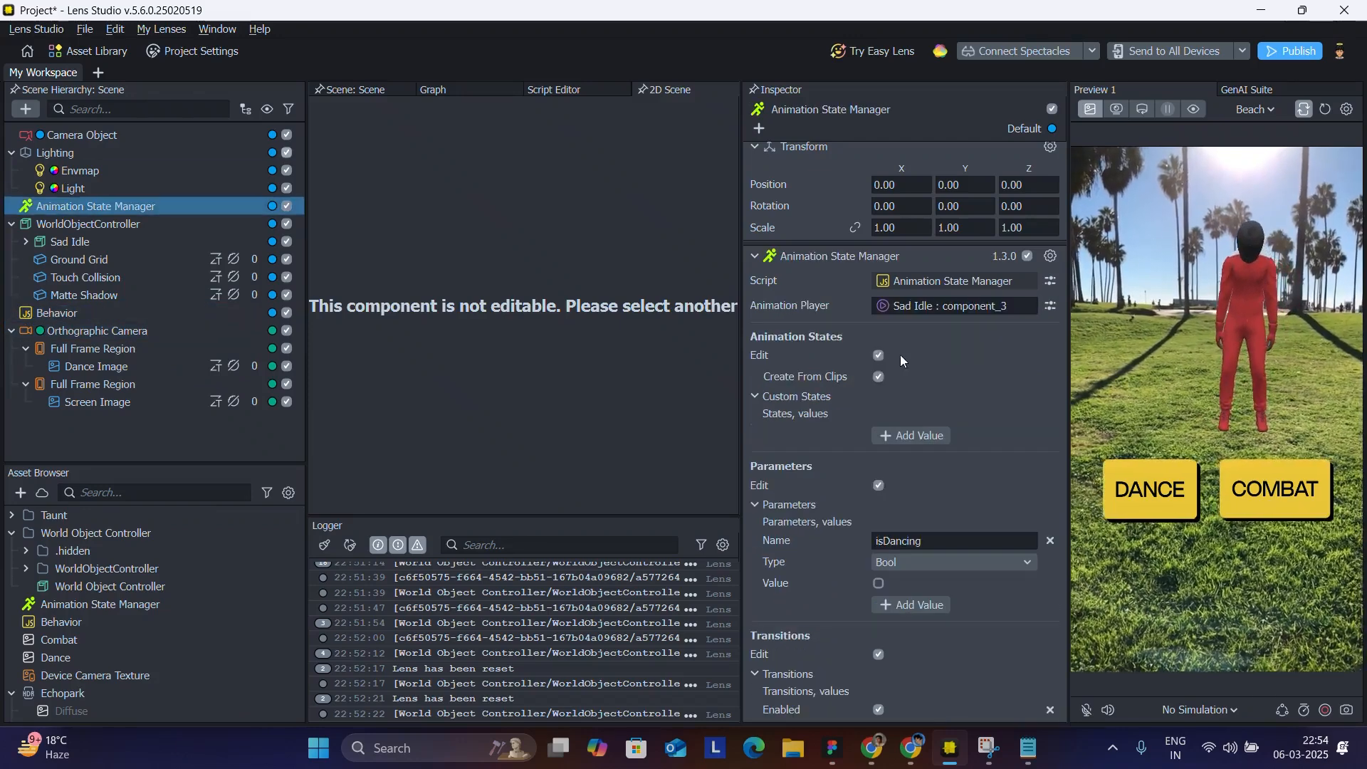
pyautogui.scroll(-2, 908, 501)
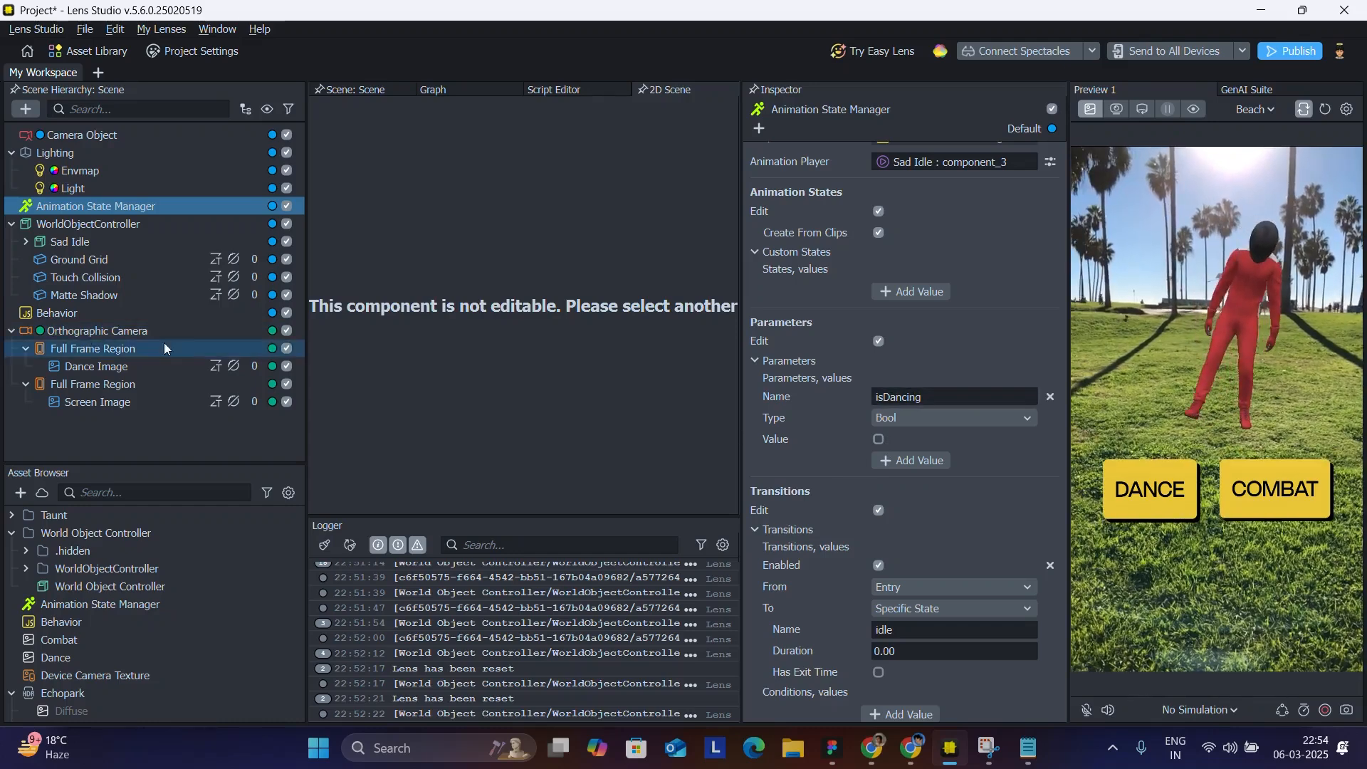
pyautogui.click(95, 314)
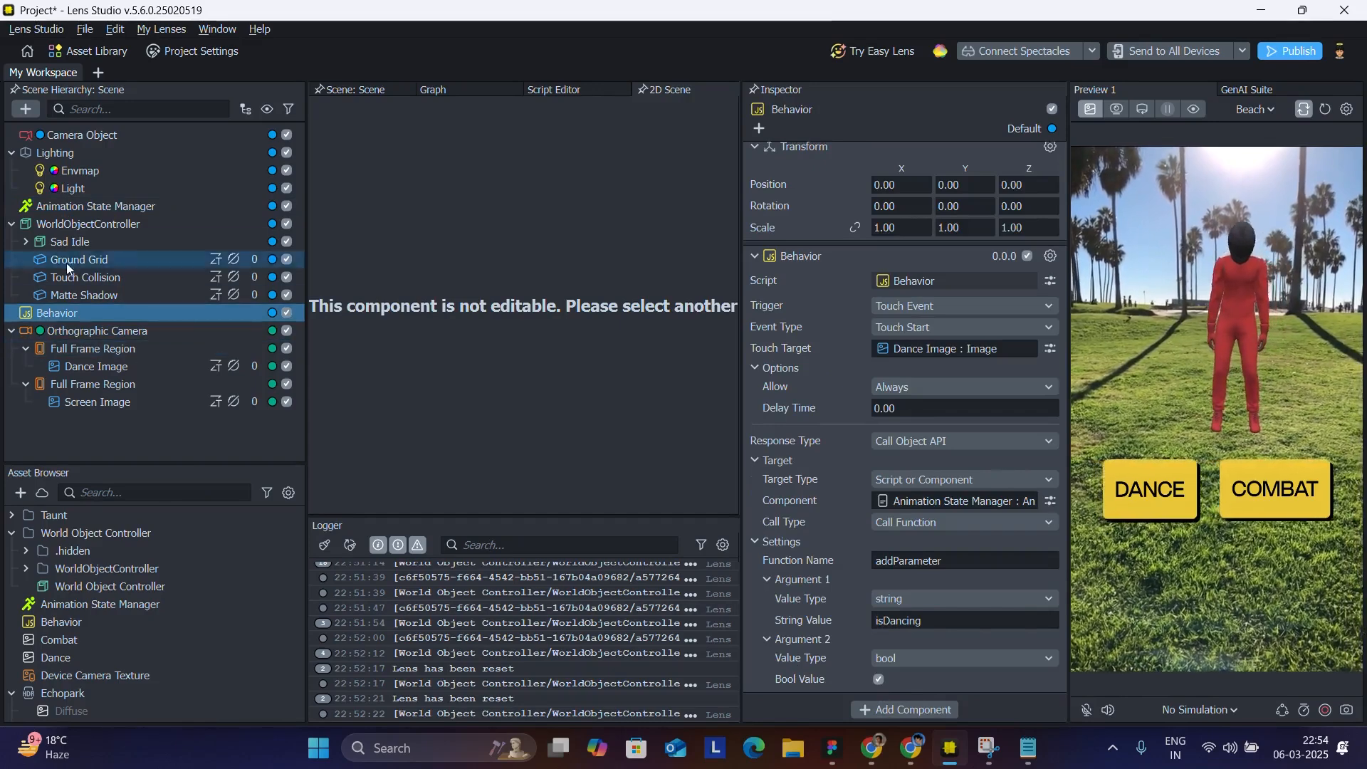
# Compare the Animation State Manager's isDancing parameter name with the condition name of the idle-to-HipHop transition
pyautogui.click(31, 206)
pyautogui.scroll(-4, 897, 320)
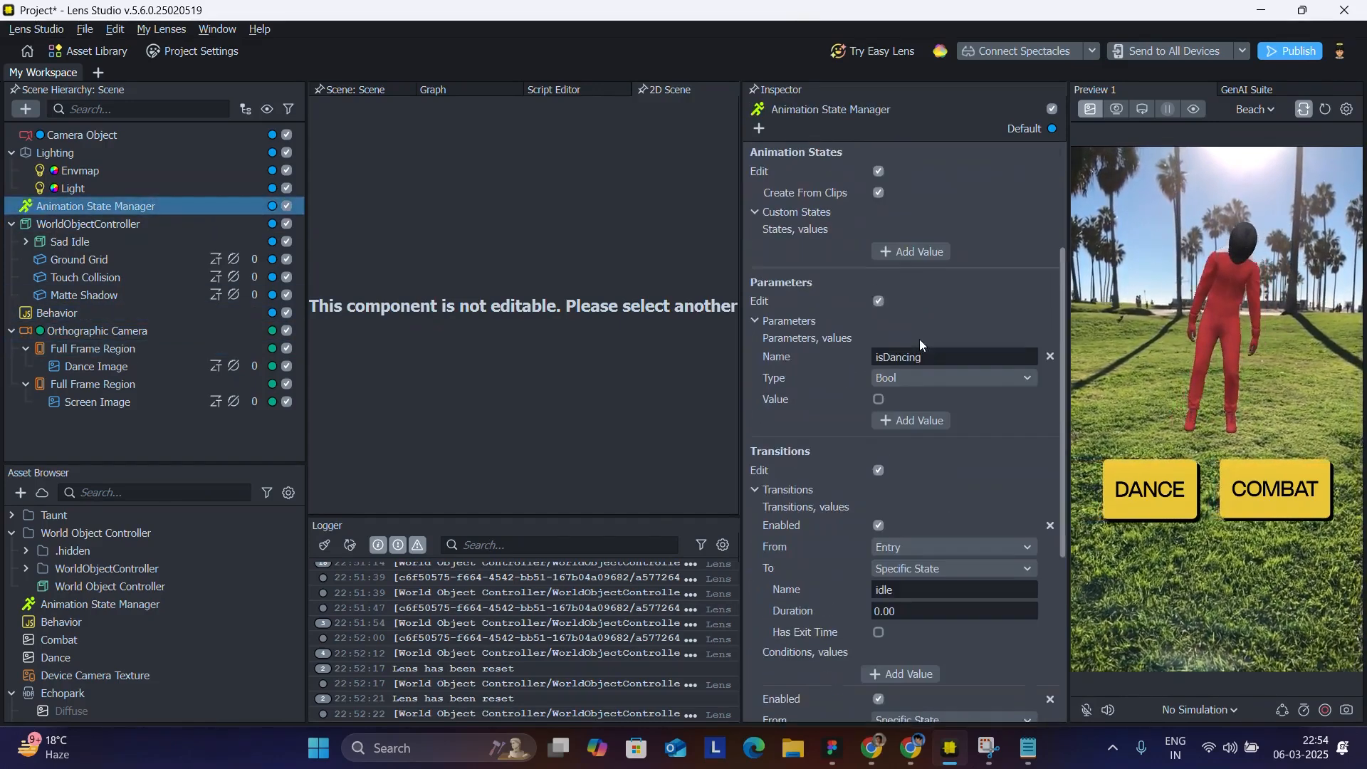
pyautogui.moveTo(940, 354); pyautogui.dragTo(828, 350)
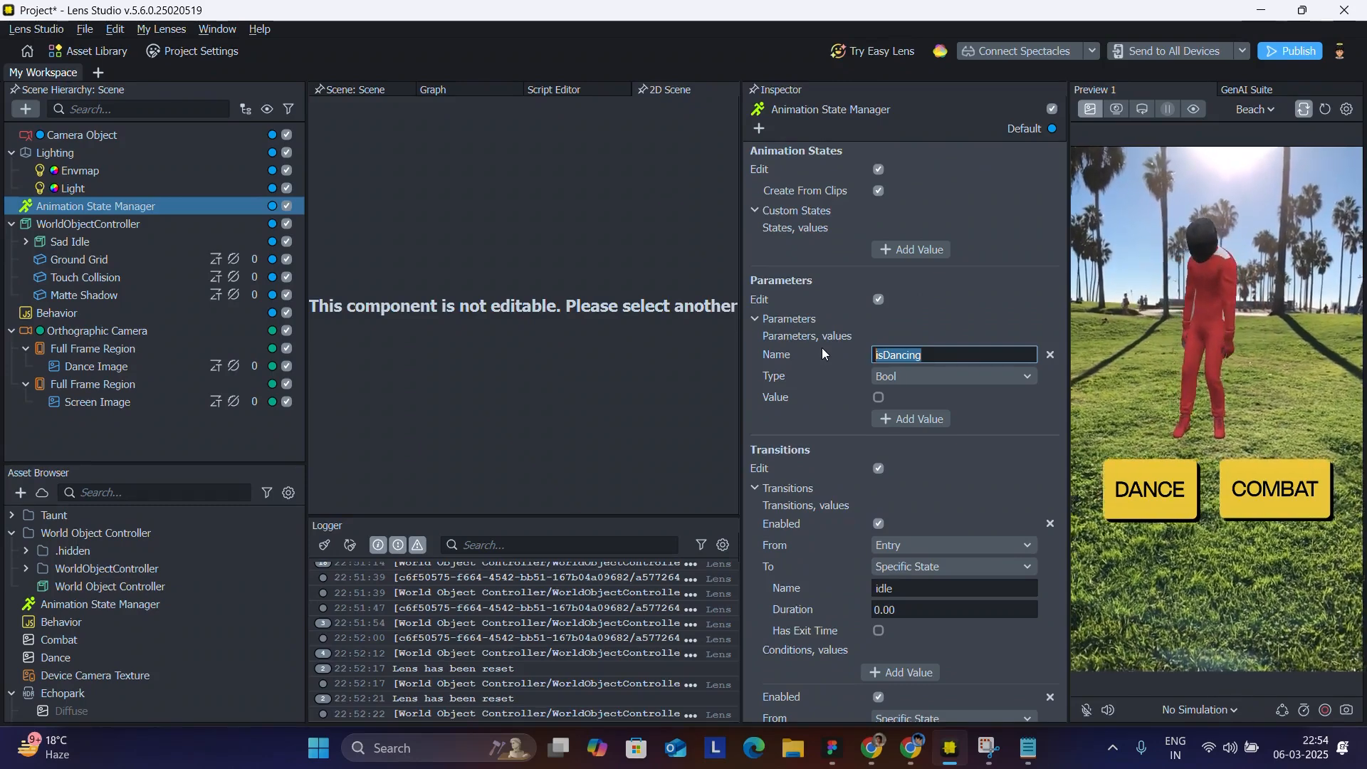
pyautogui.scroll(-4, 853, 386)
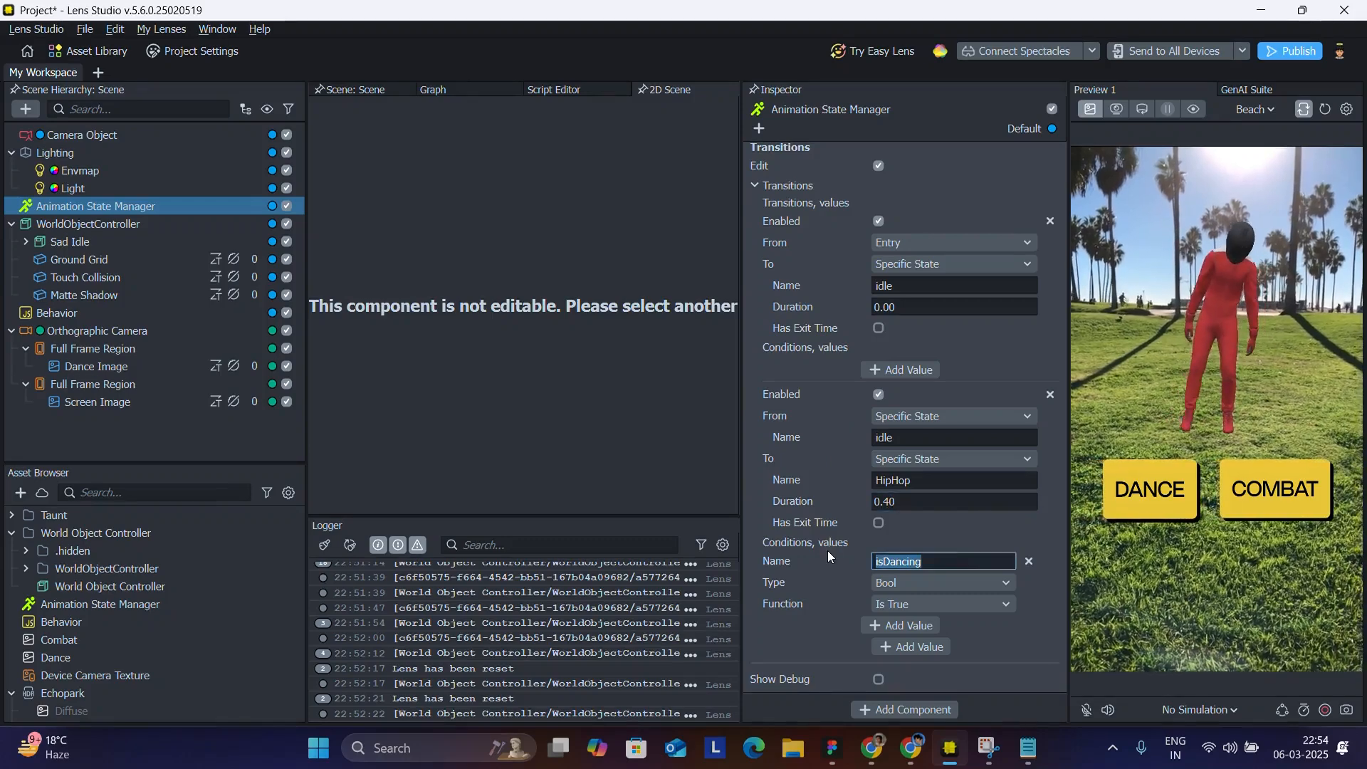
pyautogui.click(940, 554)
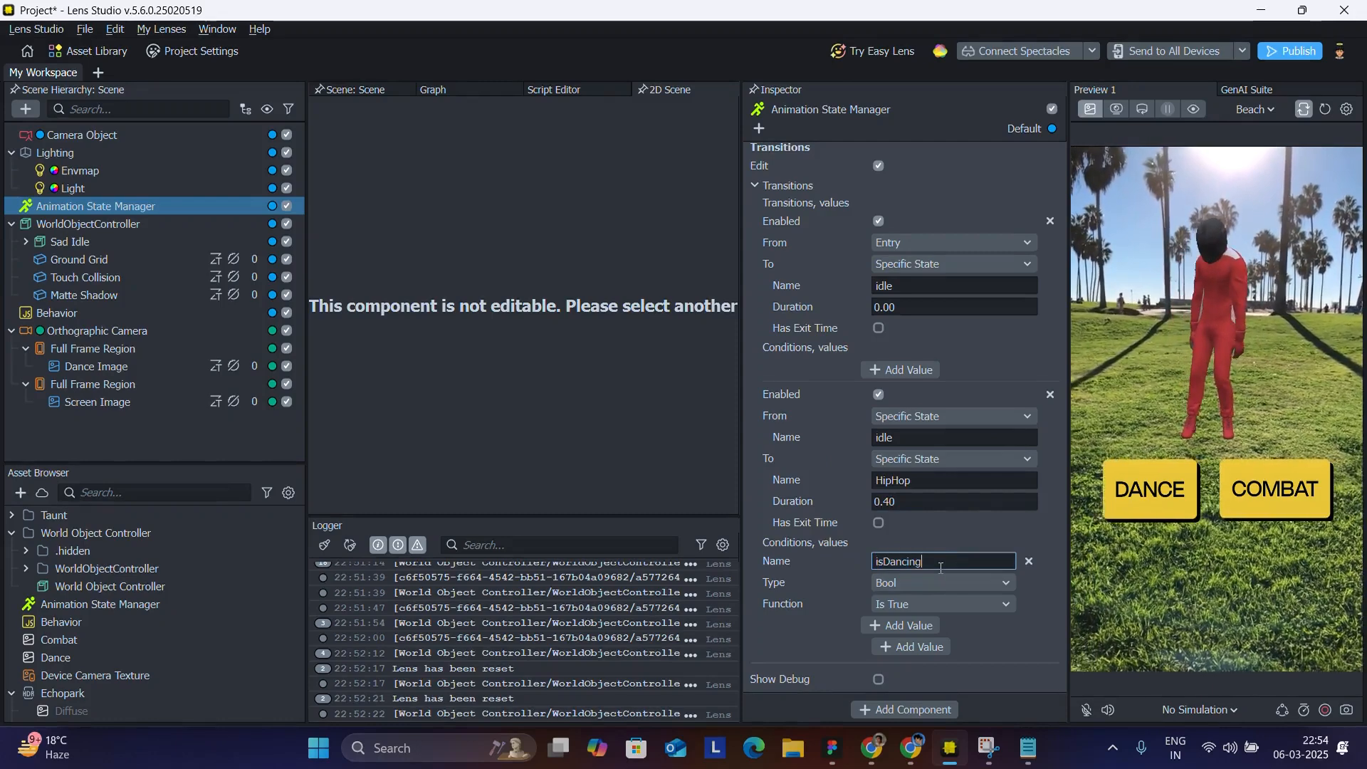
pyautogui.scroll(1, 939, 568)
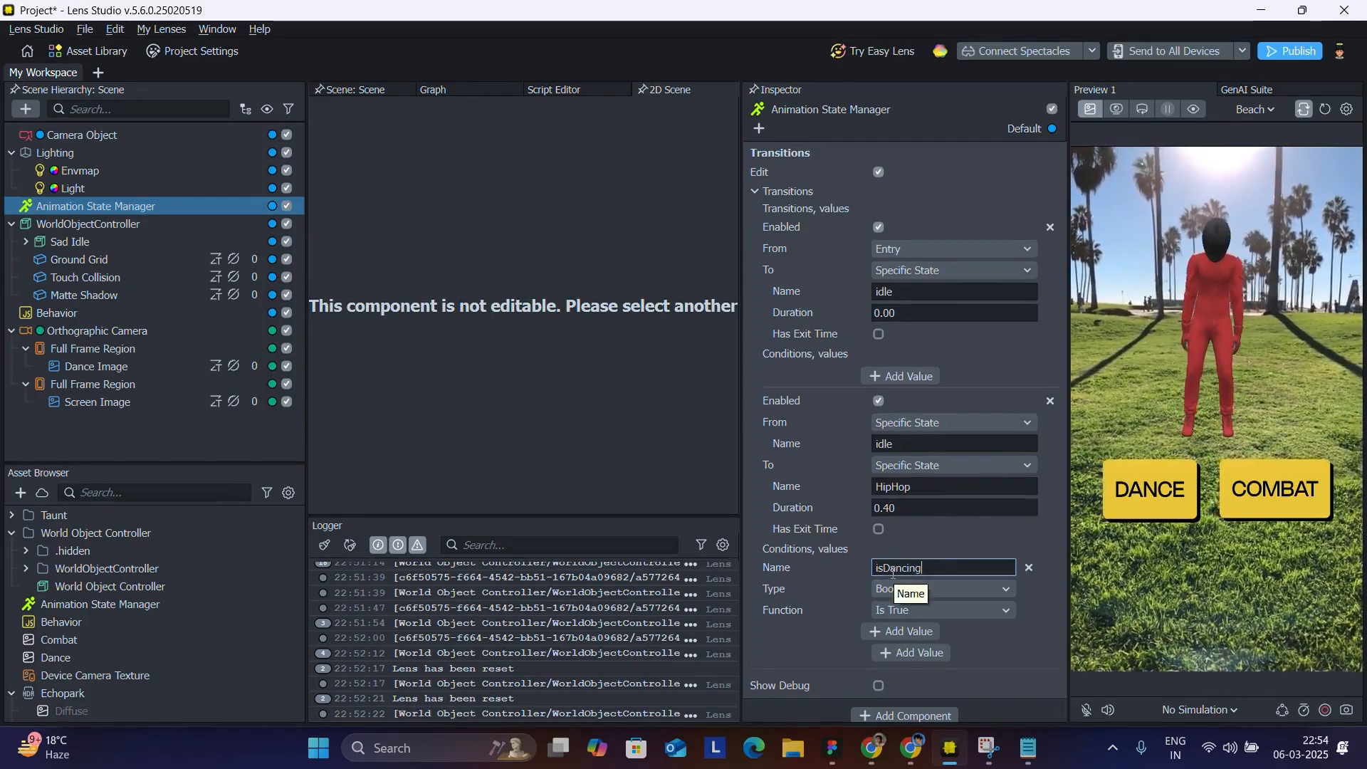
pyautogui.scroll(3, 893, 573)
pyautogui.scroll(5, 893, 573)
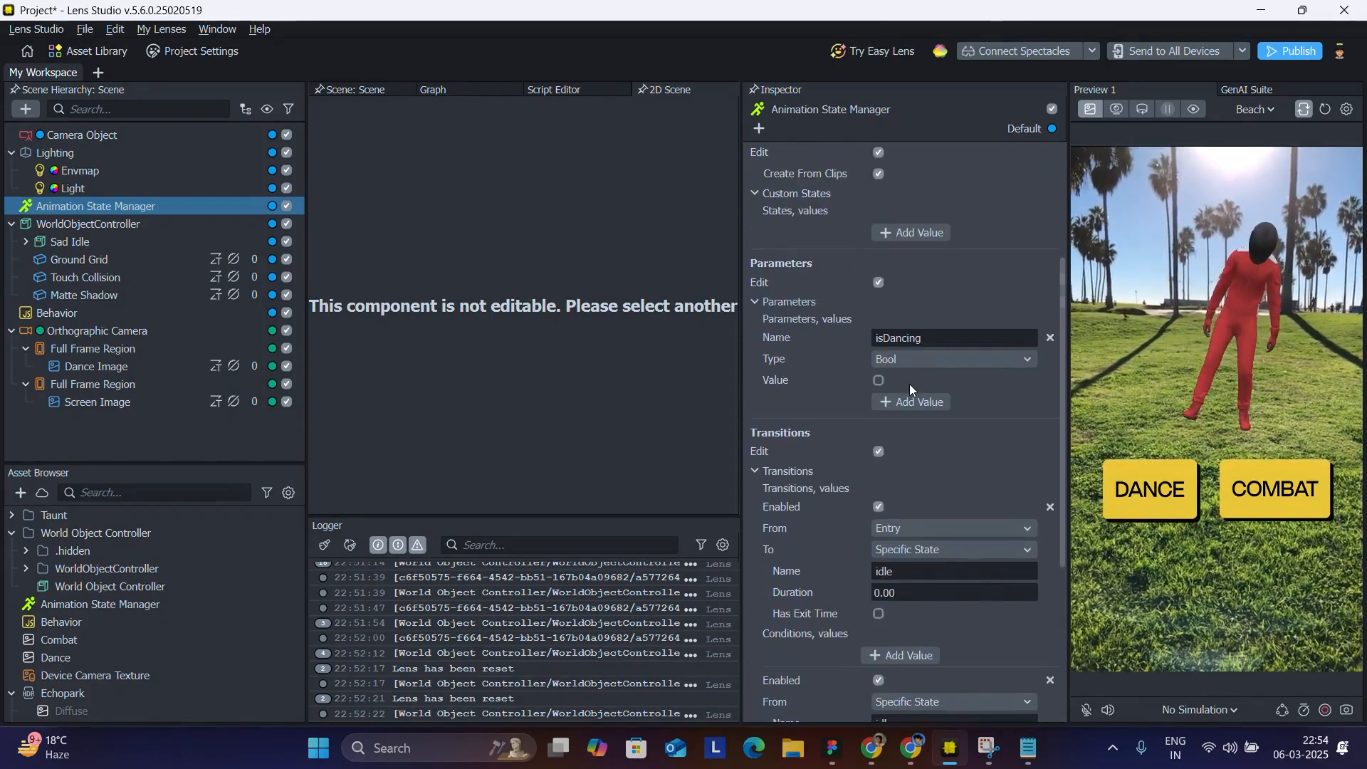
pyautogui.moveTo(922, 338); pyautogui.dragTo(881, 339)
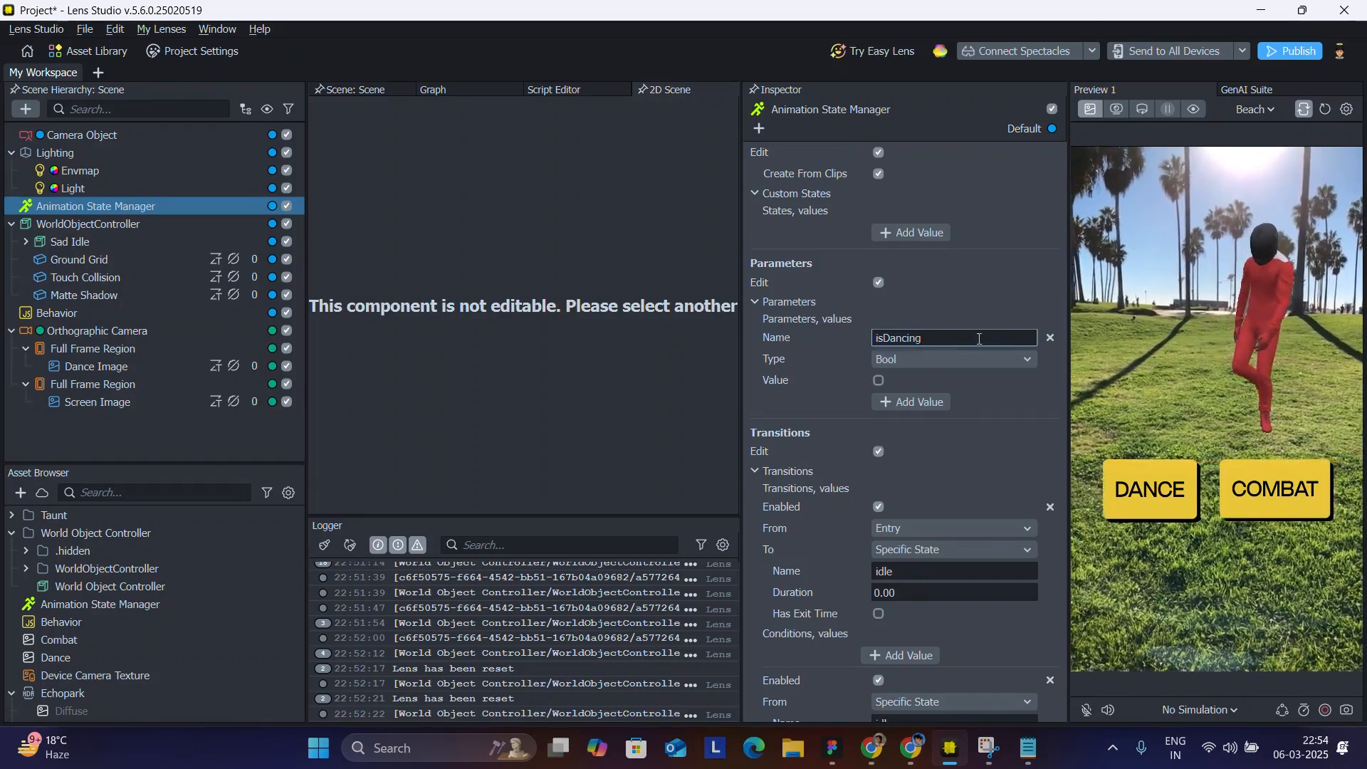
pyautogui.scroll(2, 770, 383)
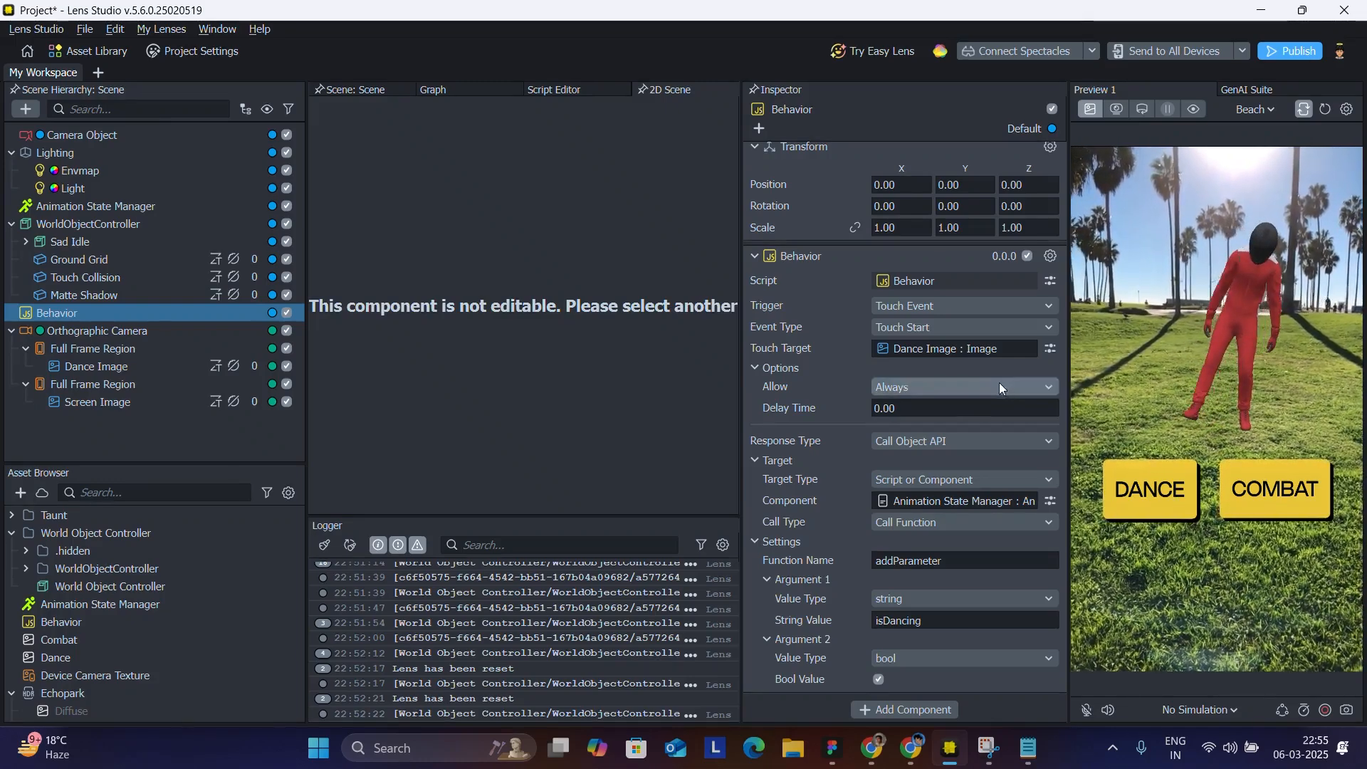
# Copy the Touch Start Behavior component and paste it as a second component on the Behavior object
pyautogui.click(925, 328)
pyautogui.click(915, 327)
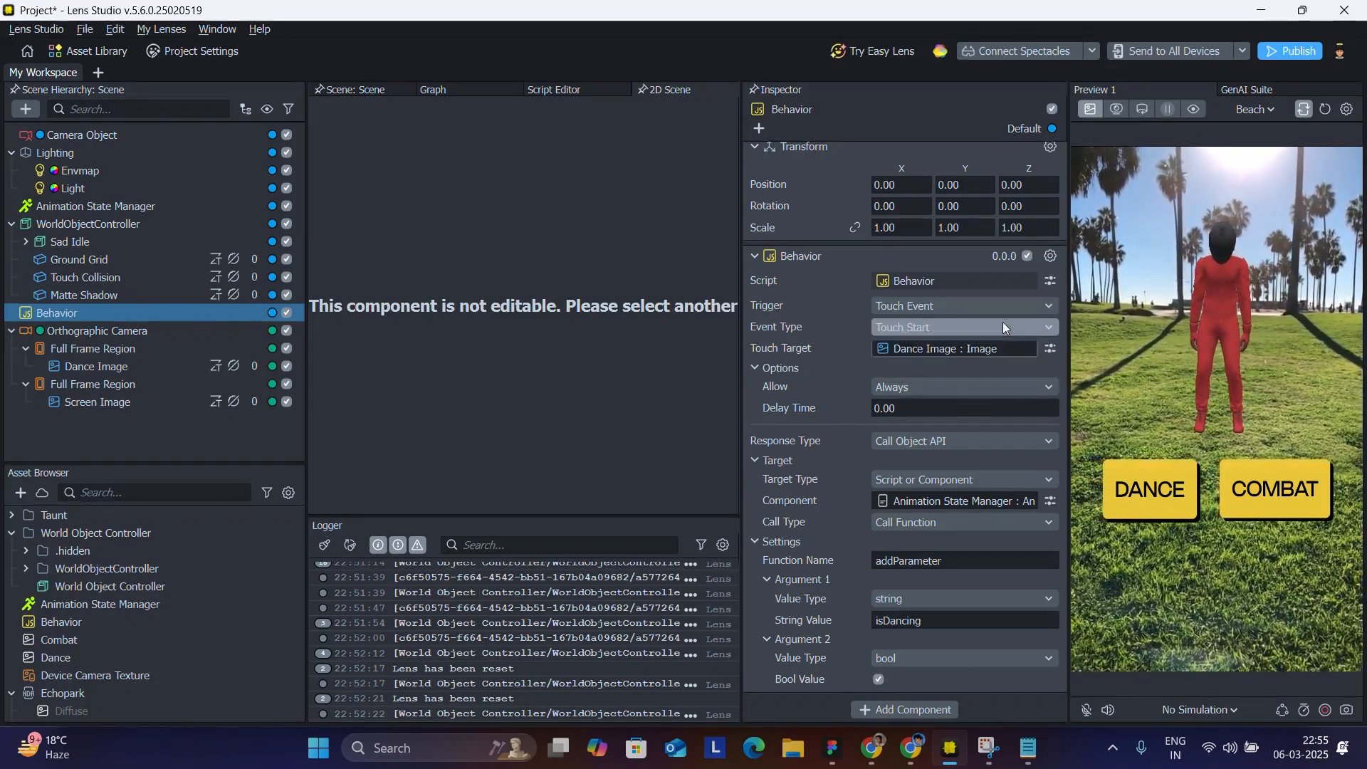
pyautogui.click(1047, 261)
pyautogui.click(1062, 292)
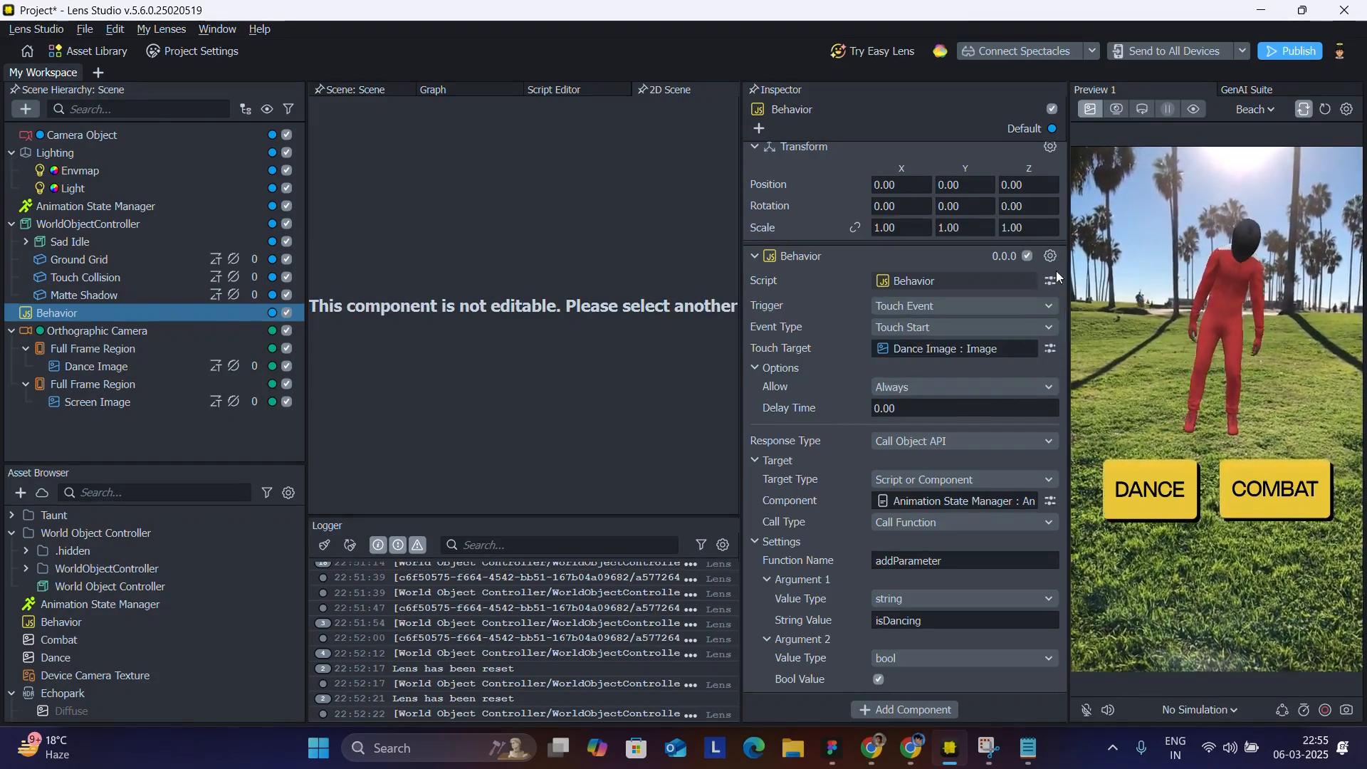
pyautogui.click(1050, 256)
pyautogui.click(1071, 322)
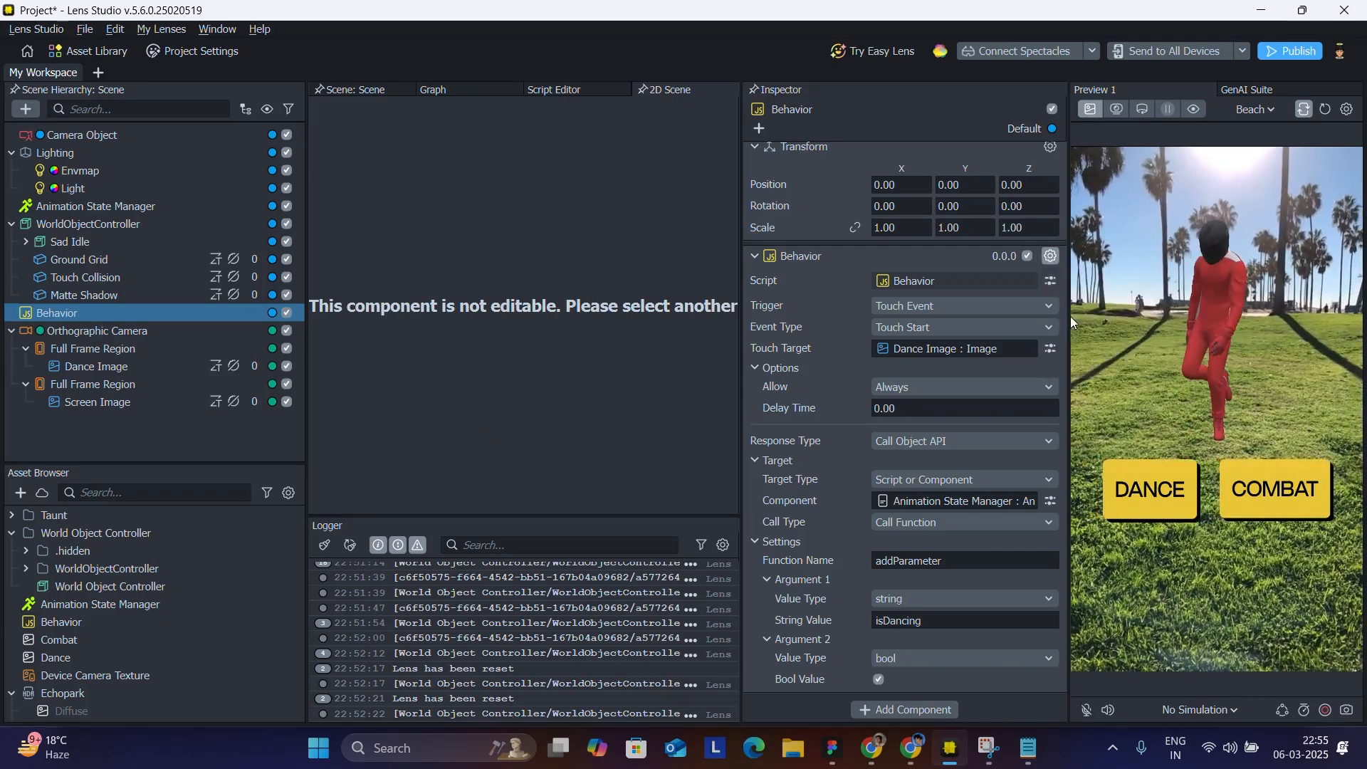
# Set the duplicated Behavior's Event Type to Touch End and turn off the Bool Value of Argument 2
pyautogui.scroll(-3, 1009, 339)
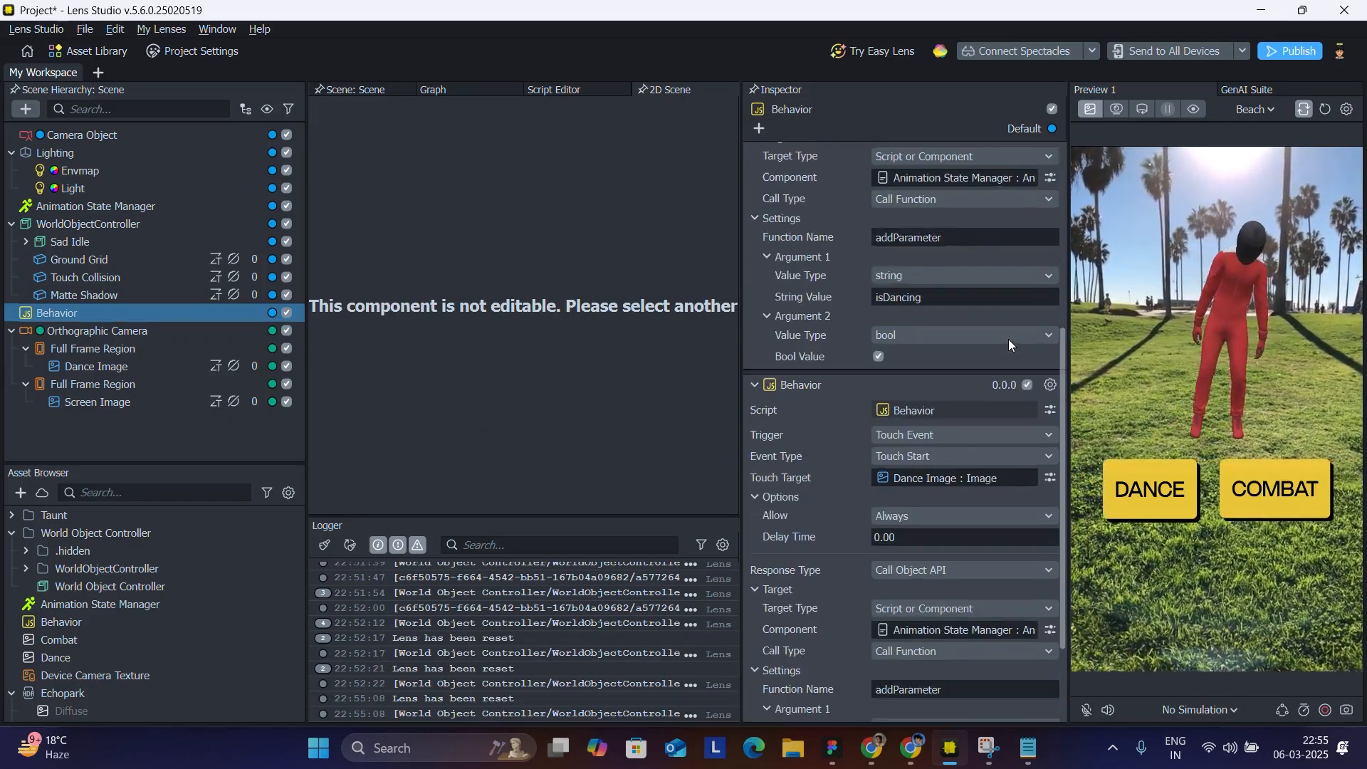
pyautogui.scroll(-2, 1008, 338)
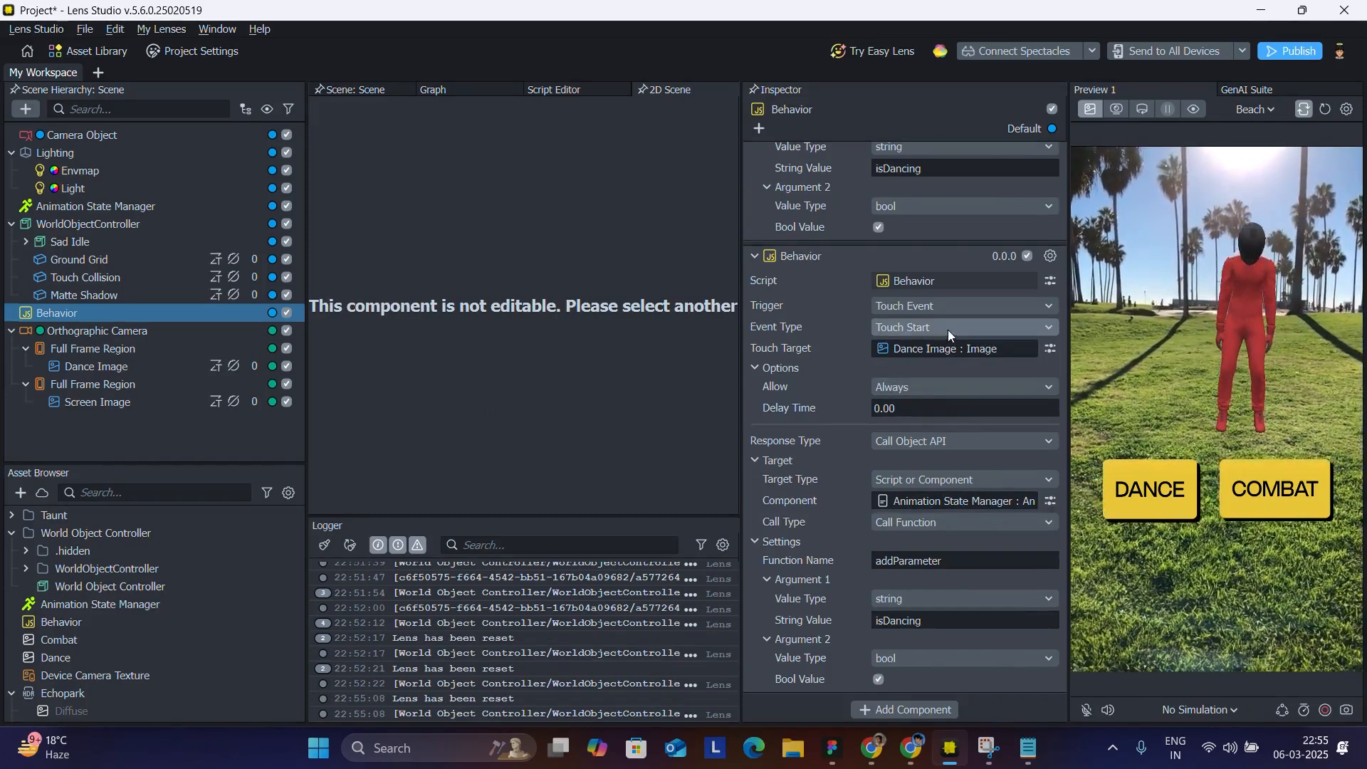
pyautogui.click(947, 331)
pyautogui.click(957, 365)
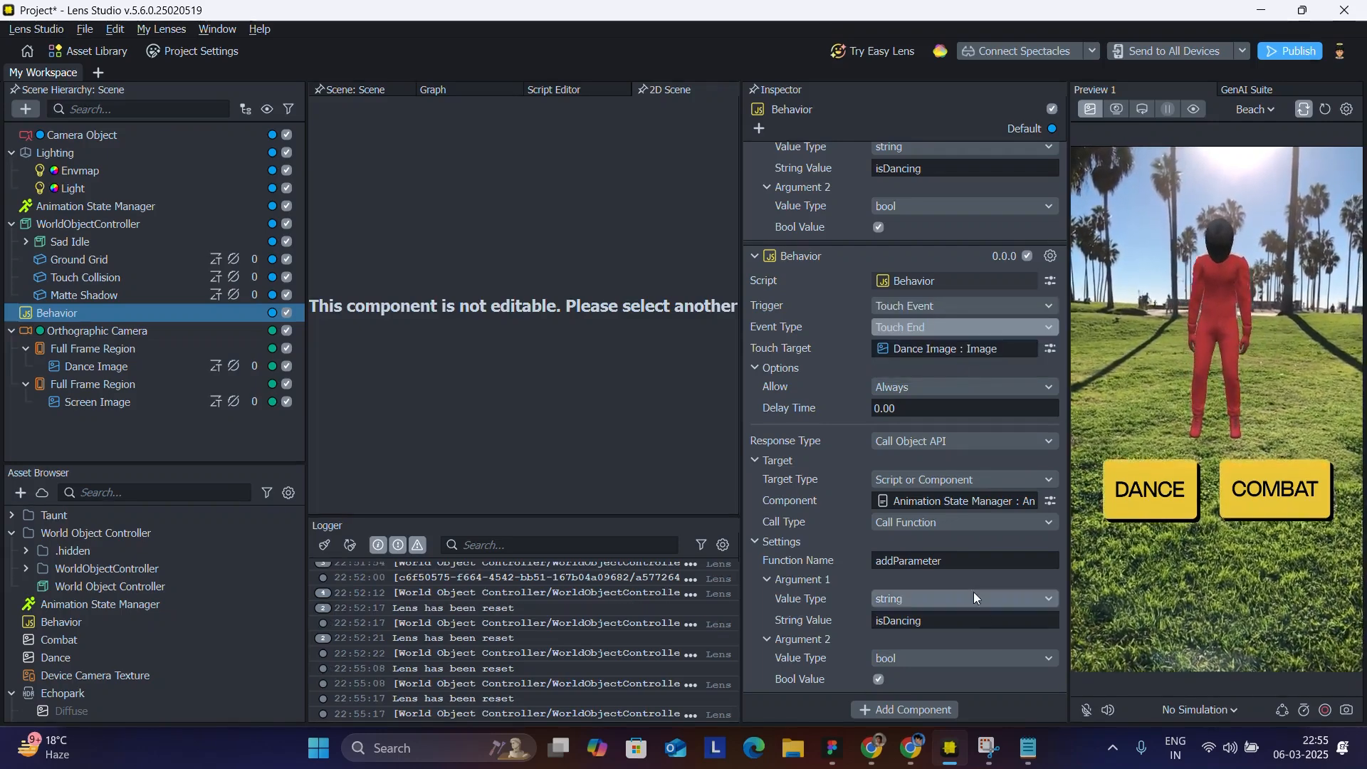
pyautogui.click(880, 679)
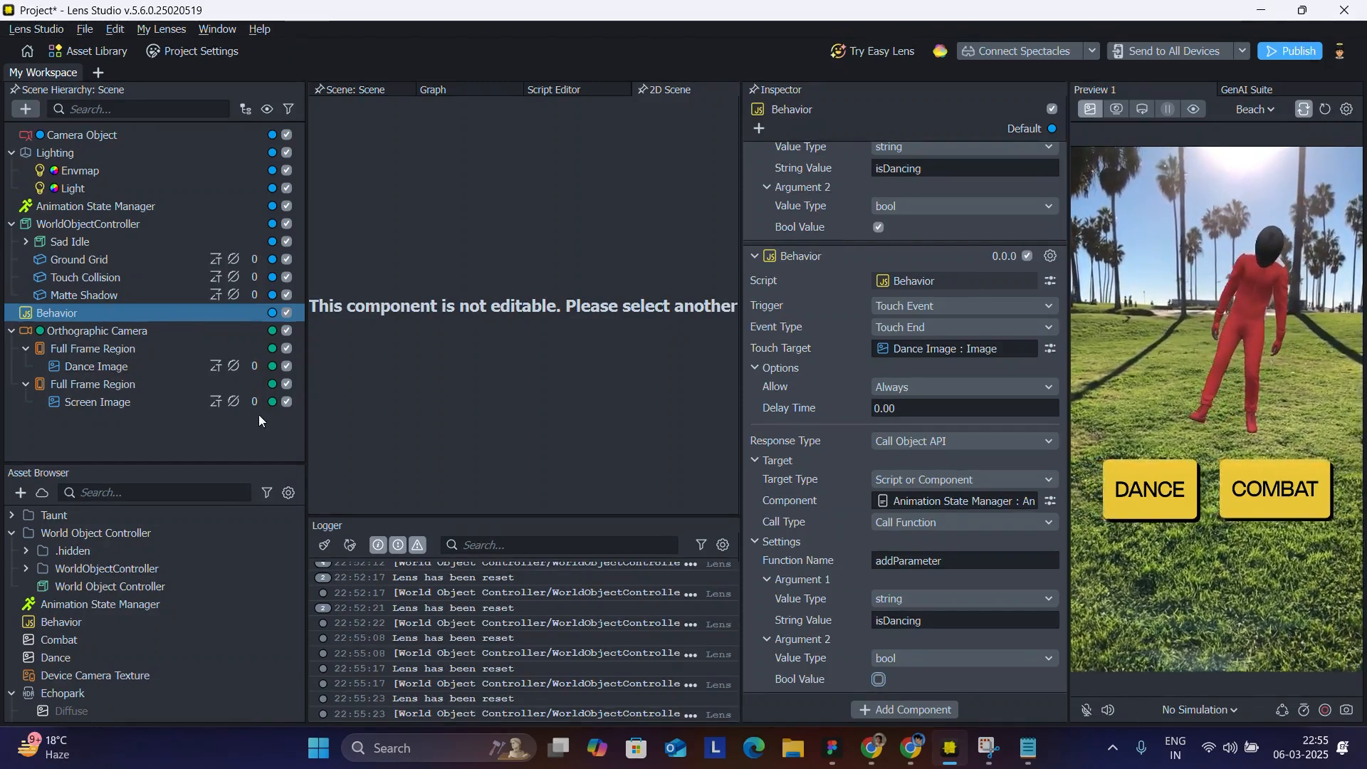
# Add a transition in the Animation State Manager from specific state HipHop to specific state idle with duration 0.40
pyautogui.click(42, 207)
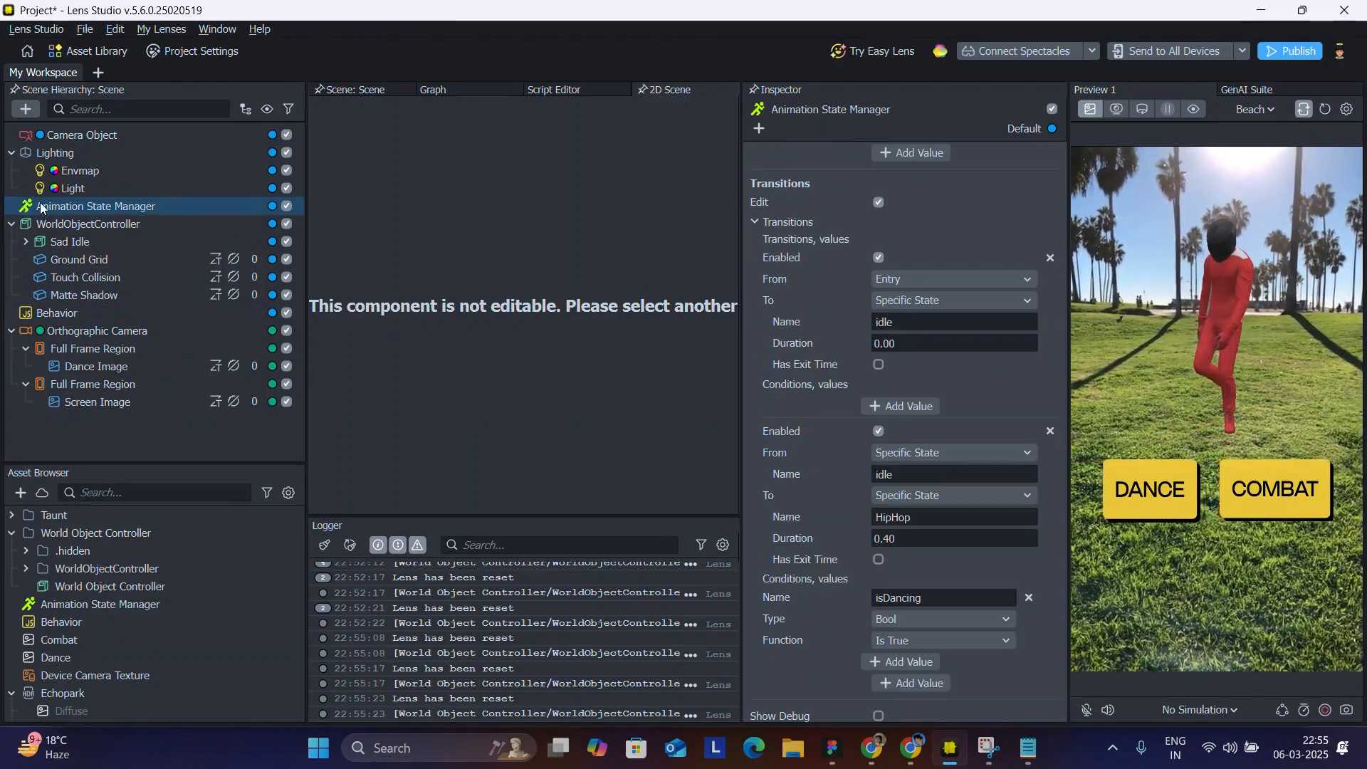
pyautogui.scroll(-1, 919, 641)
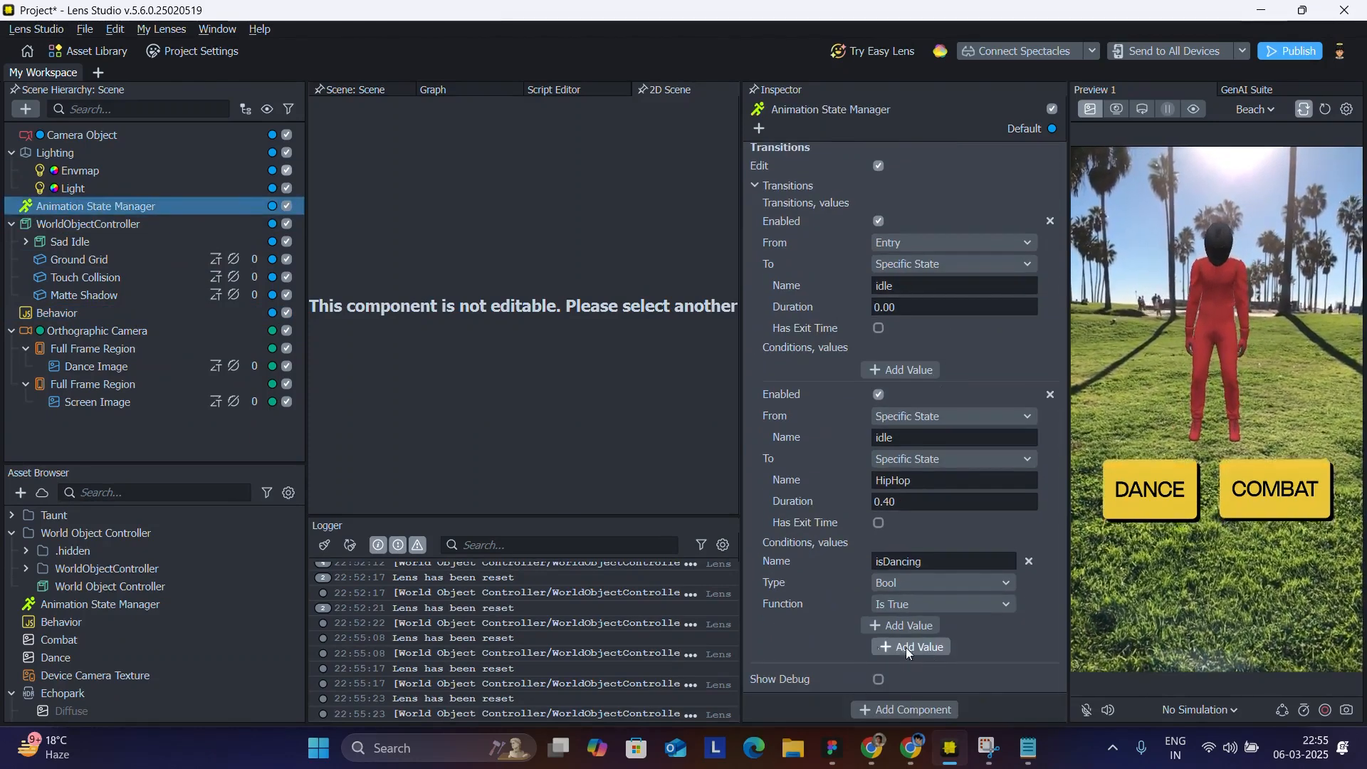
pyautogui.click(924, 647)
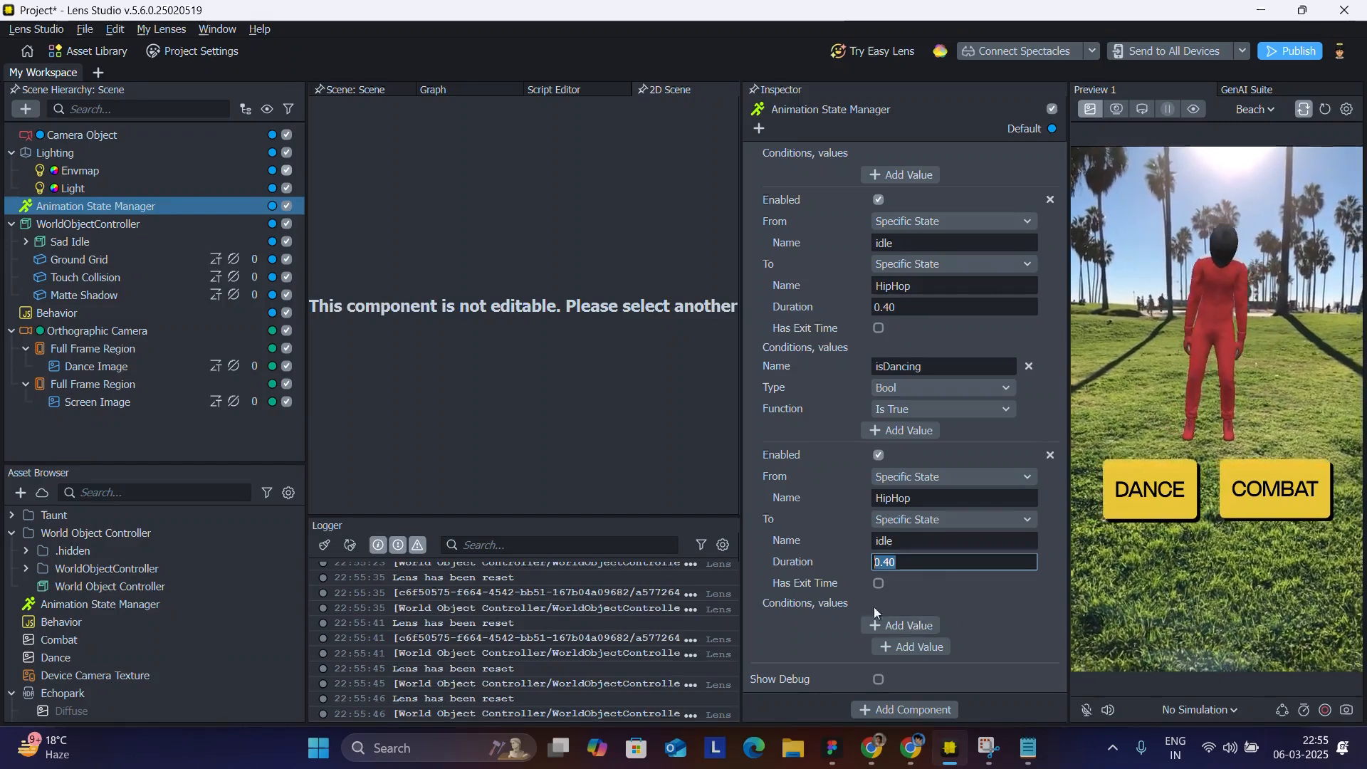
# Add a condition named isDancing to the HipHop-to-idle transition, with type Bool and function Is False
pyautogui.click(917, 623)
pyautogui.click(886, 583)
pyautogui.write('i')
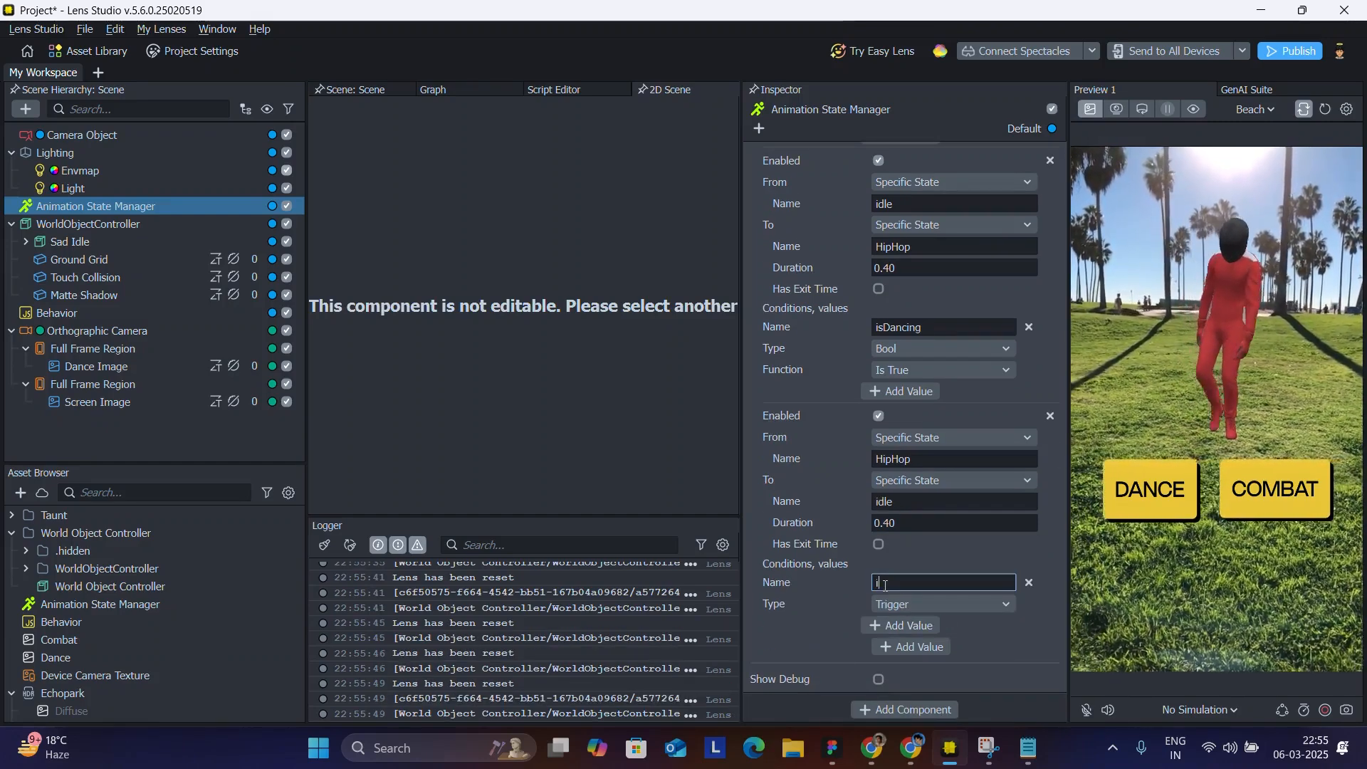
pyautogui.write('sDanci')
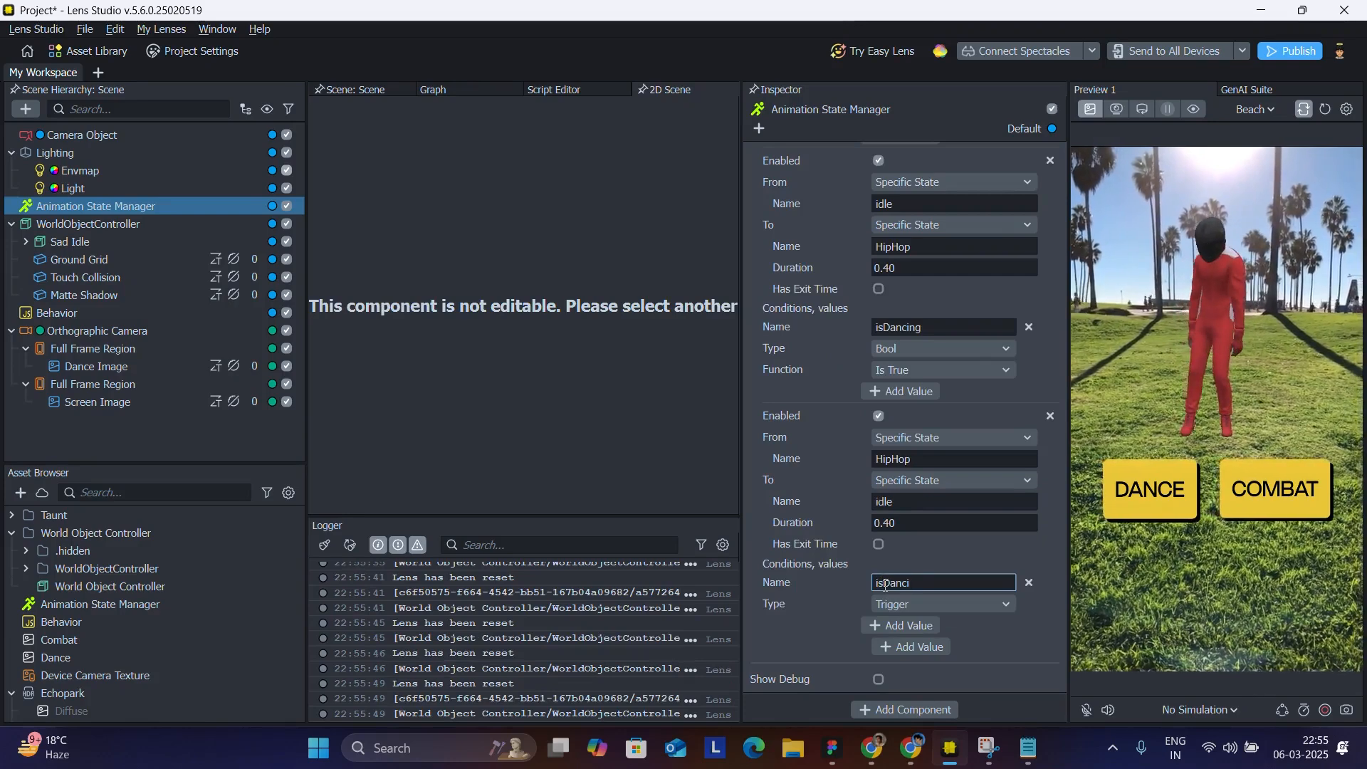
pyautogui.write('ng')
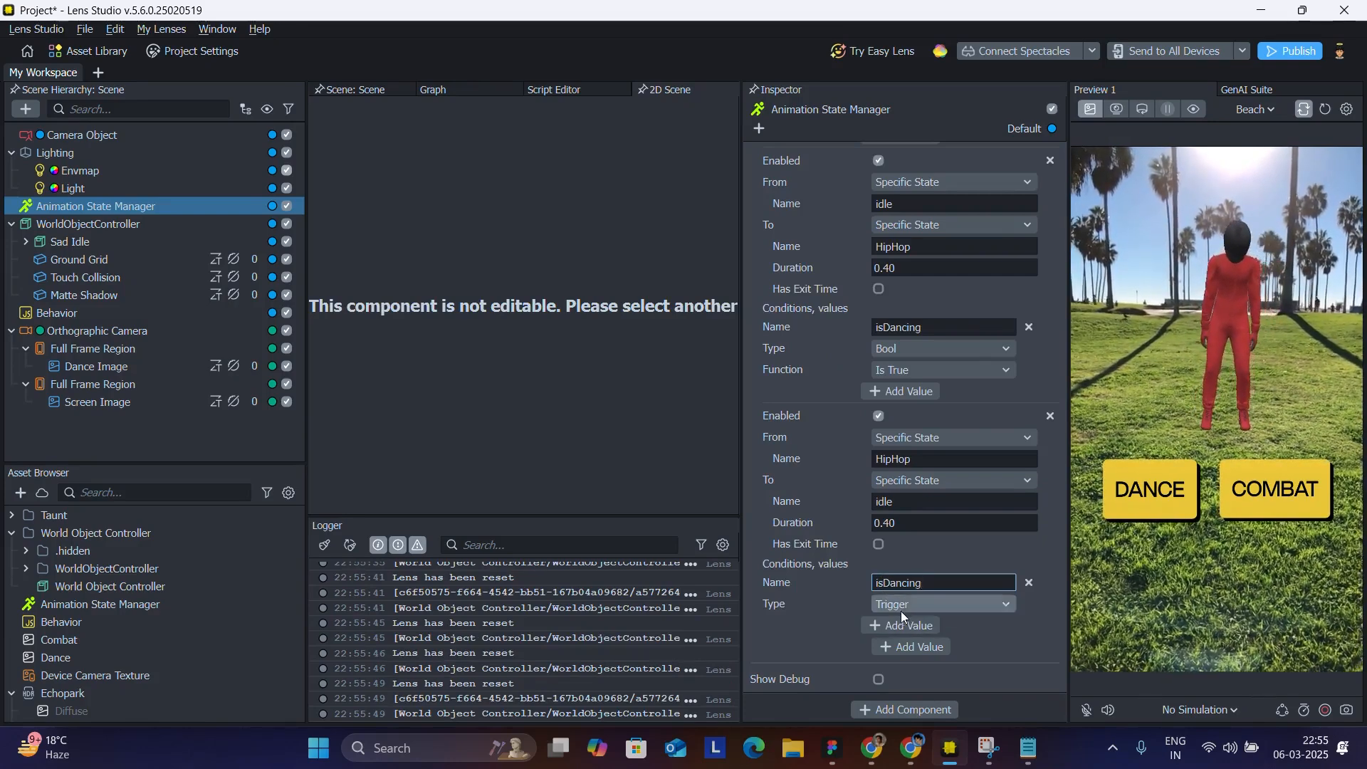
pyautogui.click(900, 611)
pyautogui.click(902, 609)
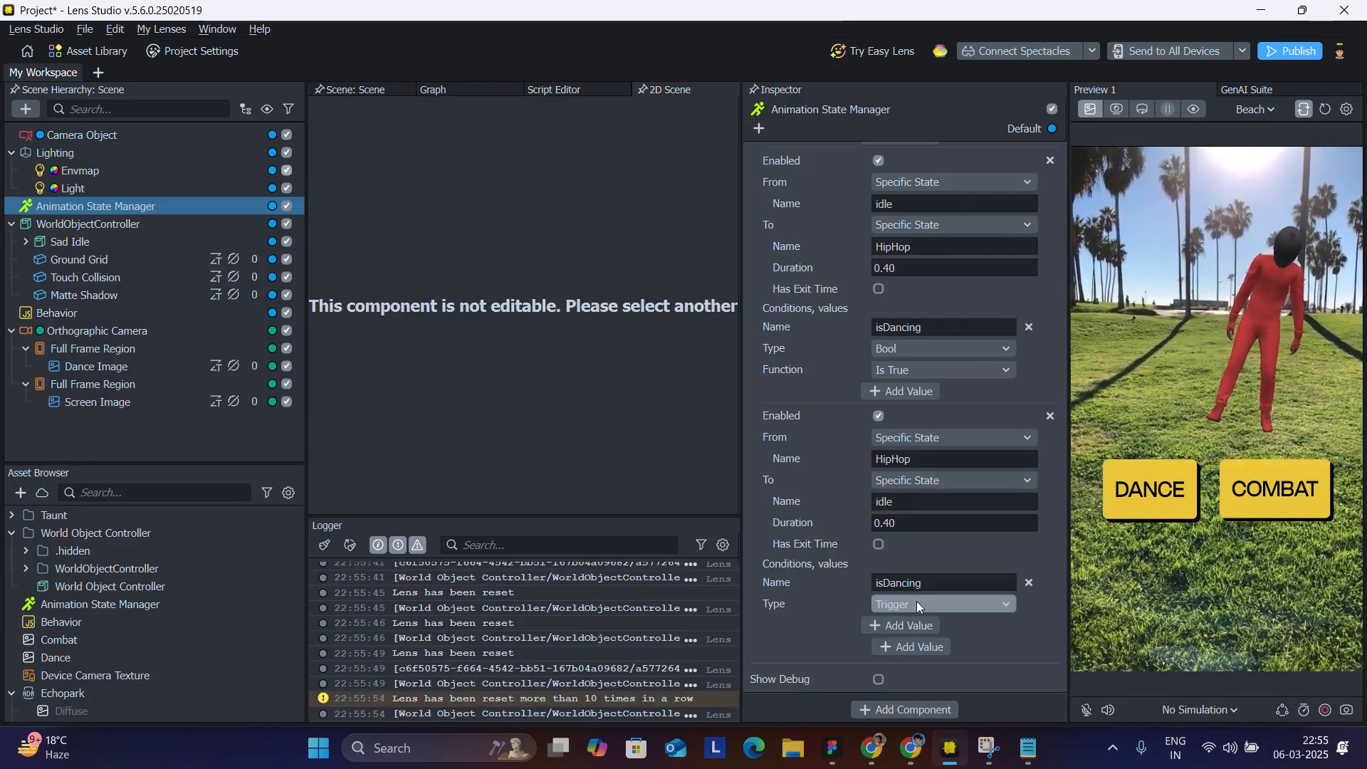
pyautogui.click(916, 602)
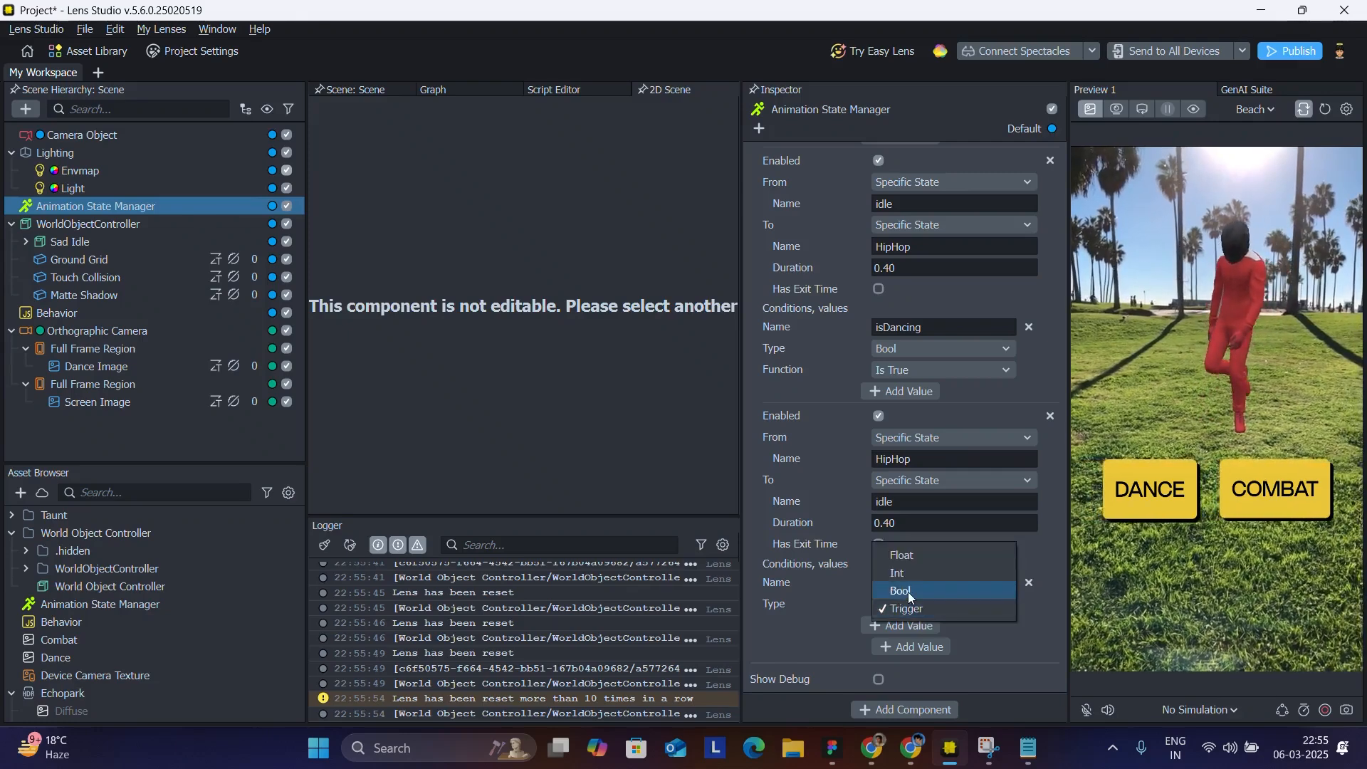
pyautogui.click(908, 592)
pyautogui.click(902, 625)
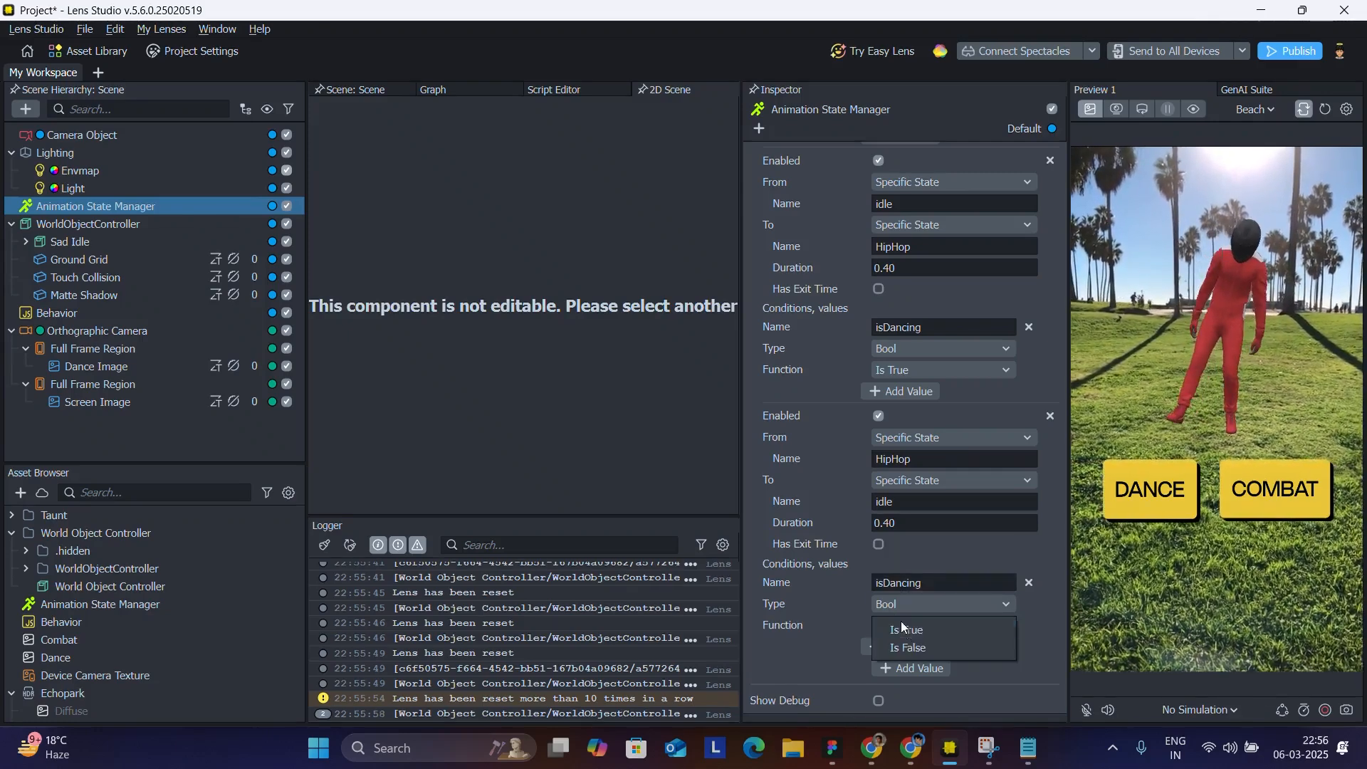
pyautogui.click(906, 647)
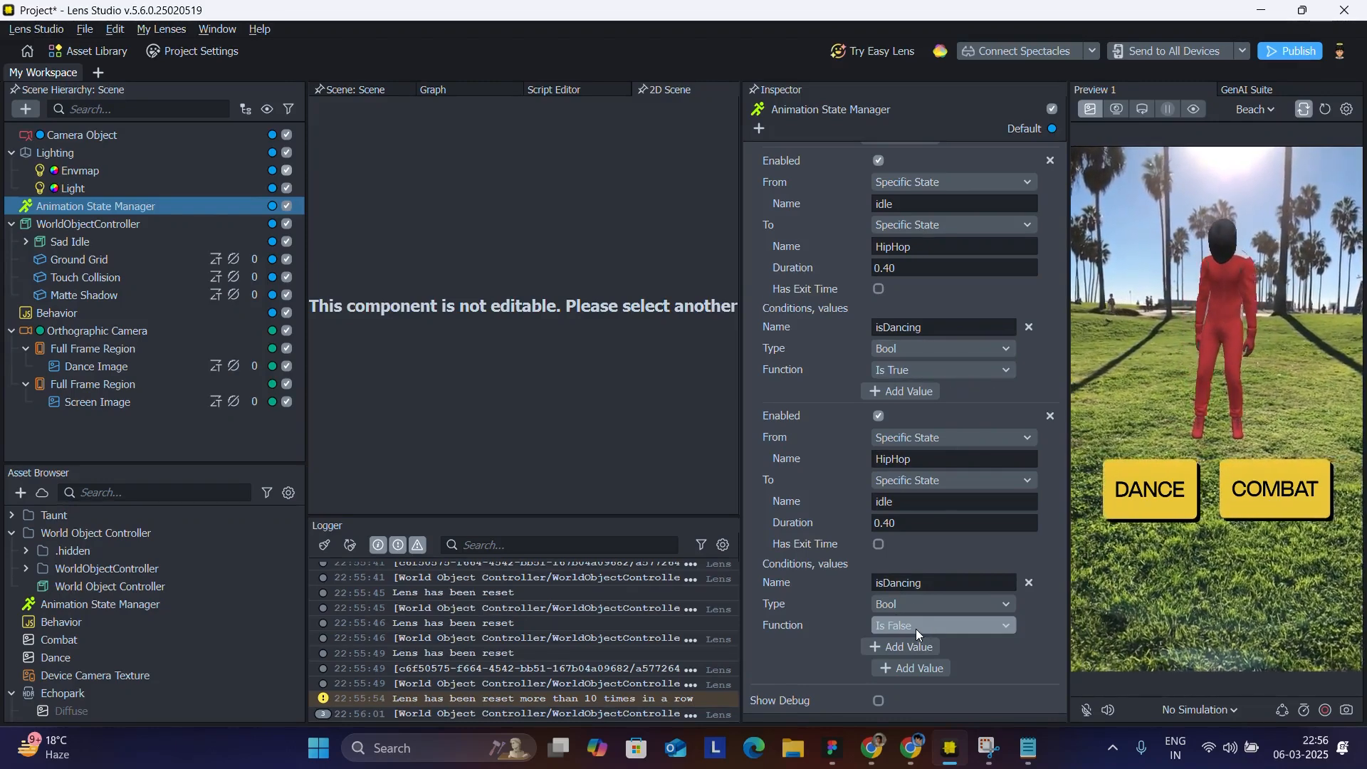
# Test the DANCE button in a reset preview and check the state and condition names of the HipHop-to-idle transition
pyautogui.click(1325, 111)
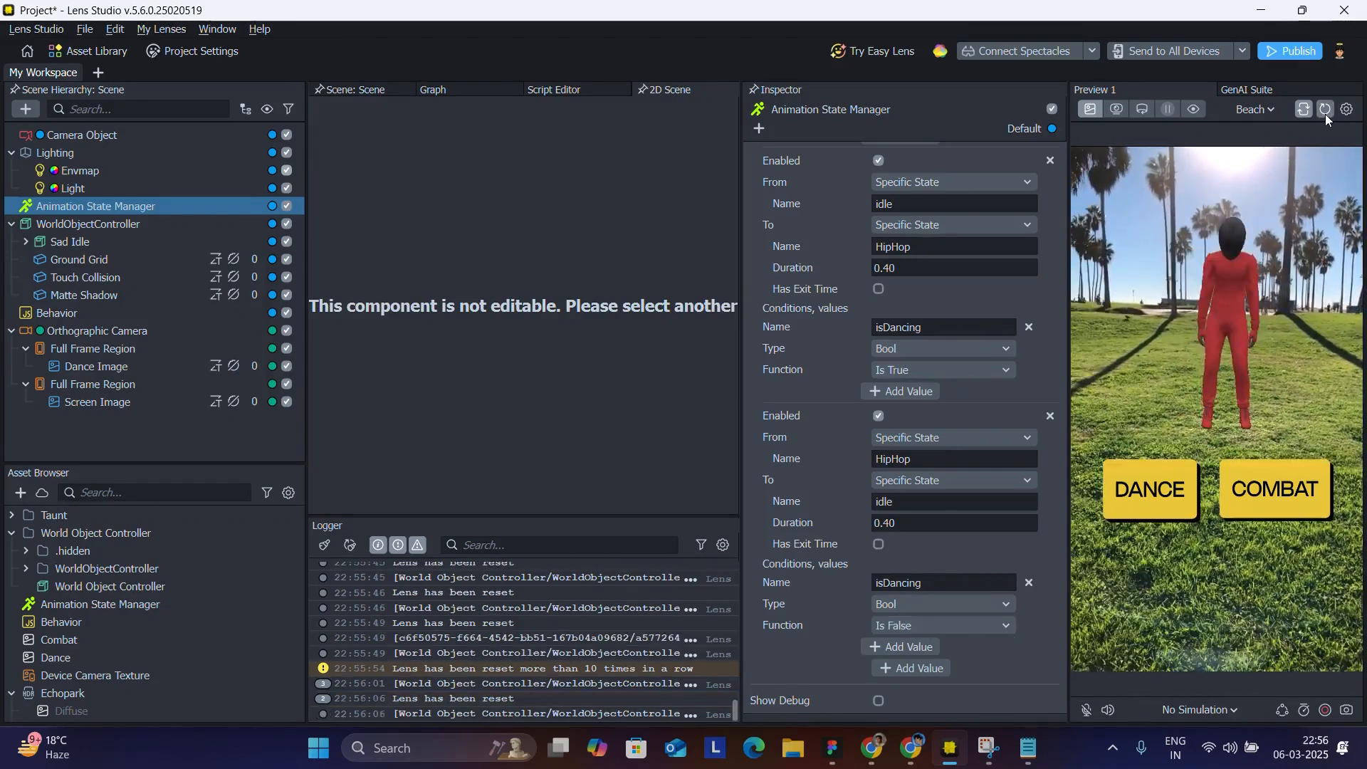
pyautogui.click(1142, 497)
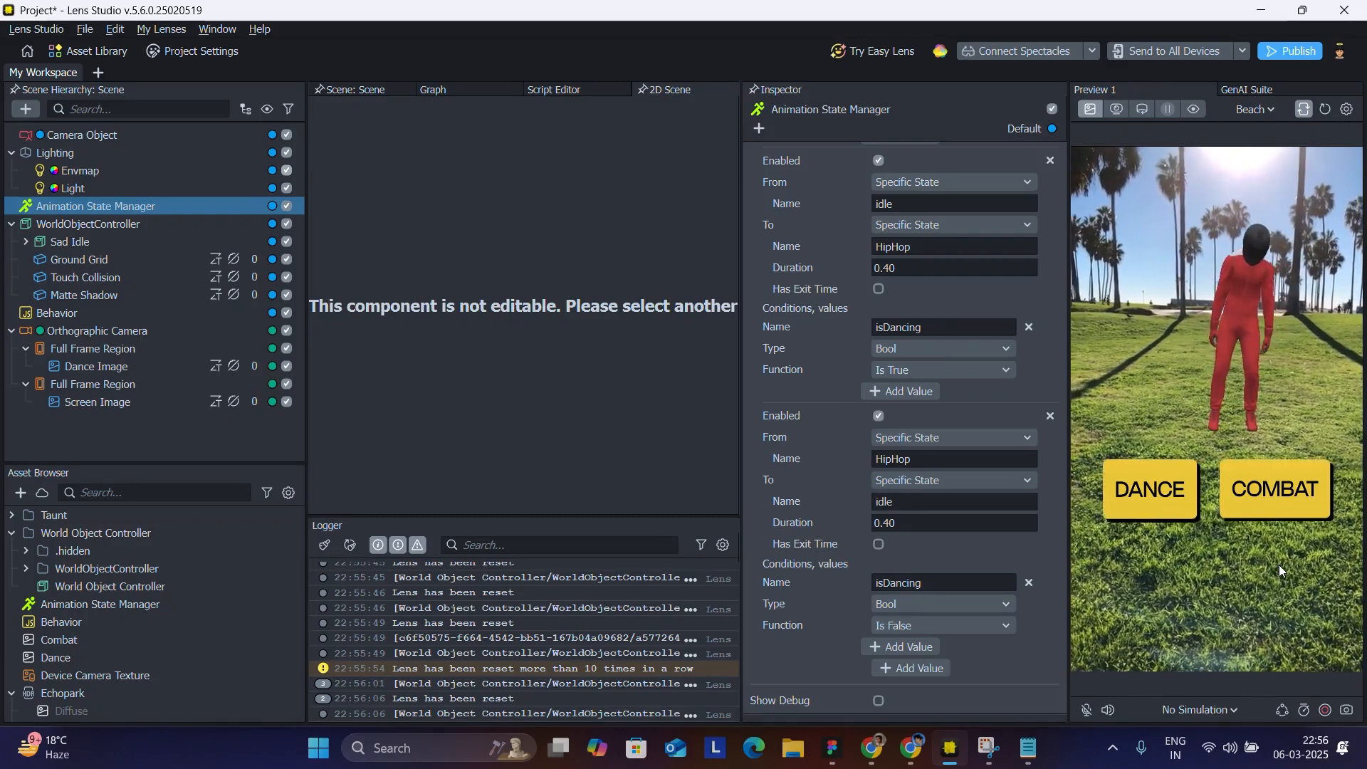
pyautogui.click(952, 590)
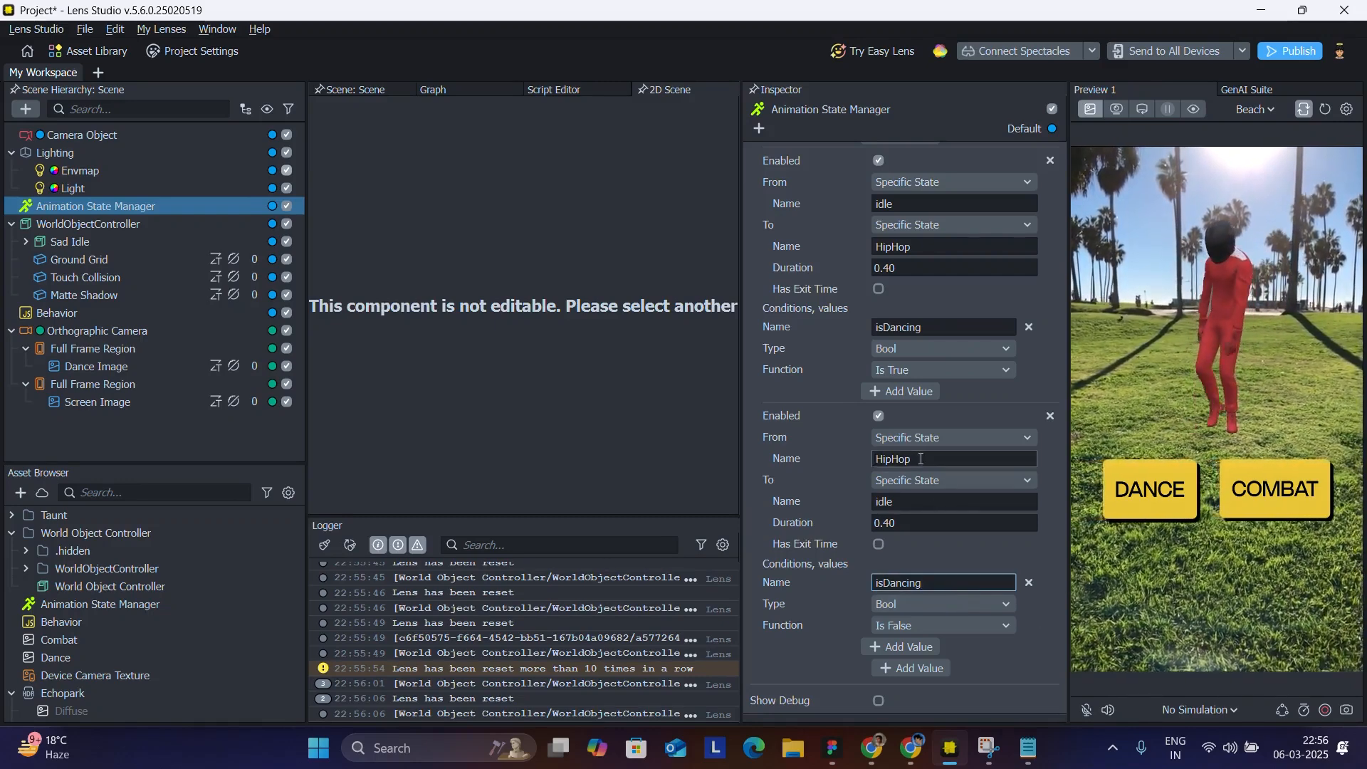
pyautogui.moveTo(924, 460); pyautogui.dragTo(799, 463)
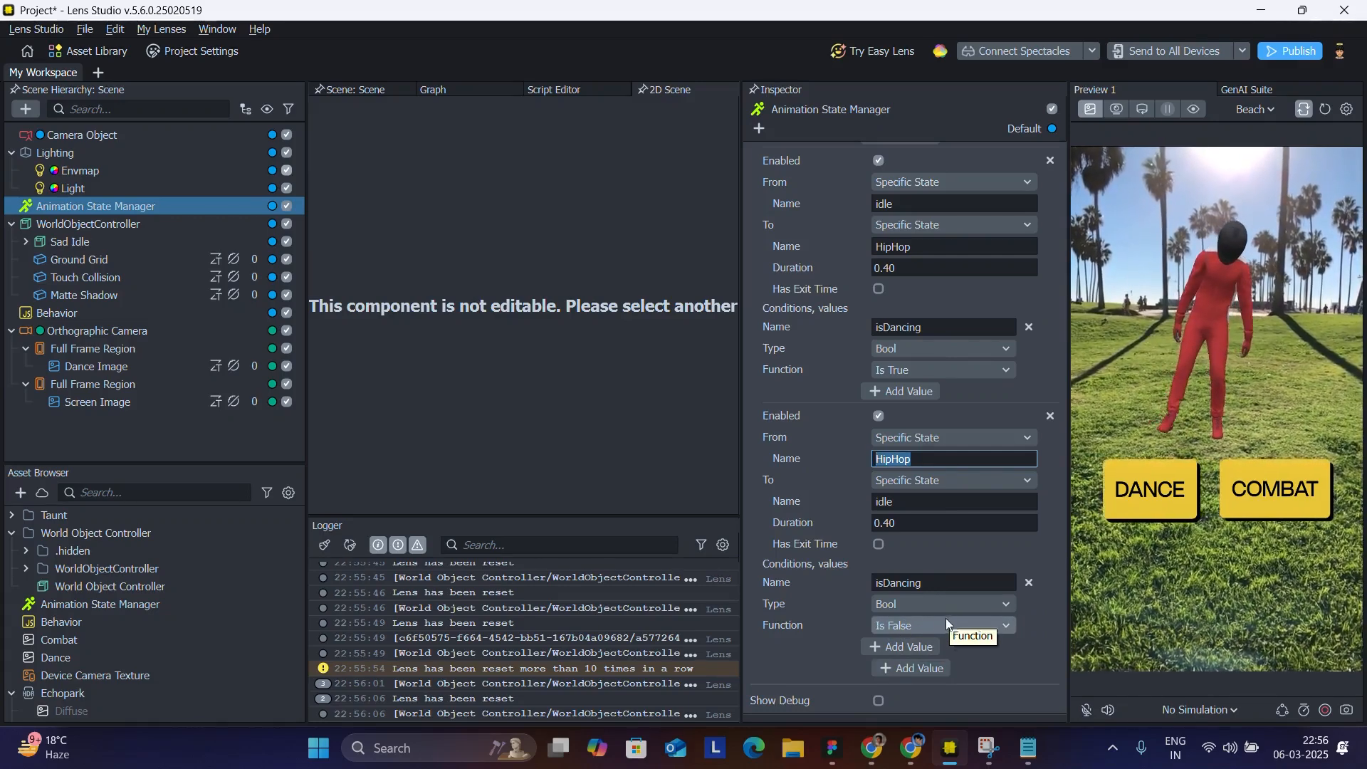
pyautogui.click(1318, 114)
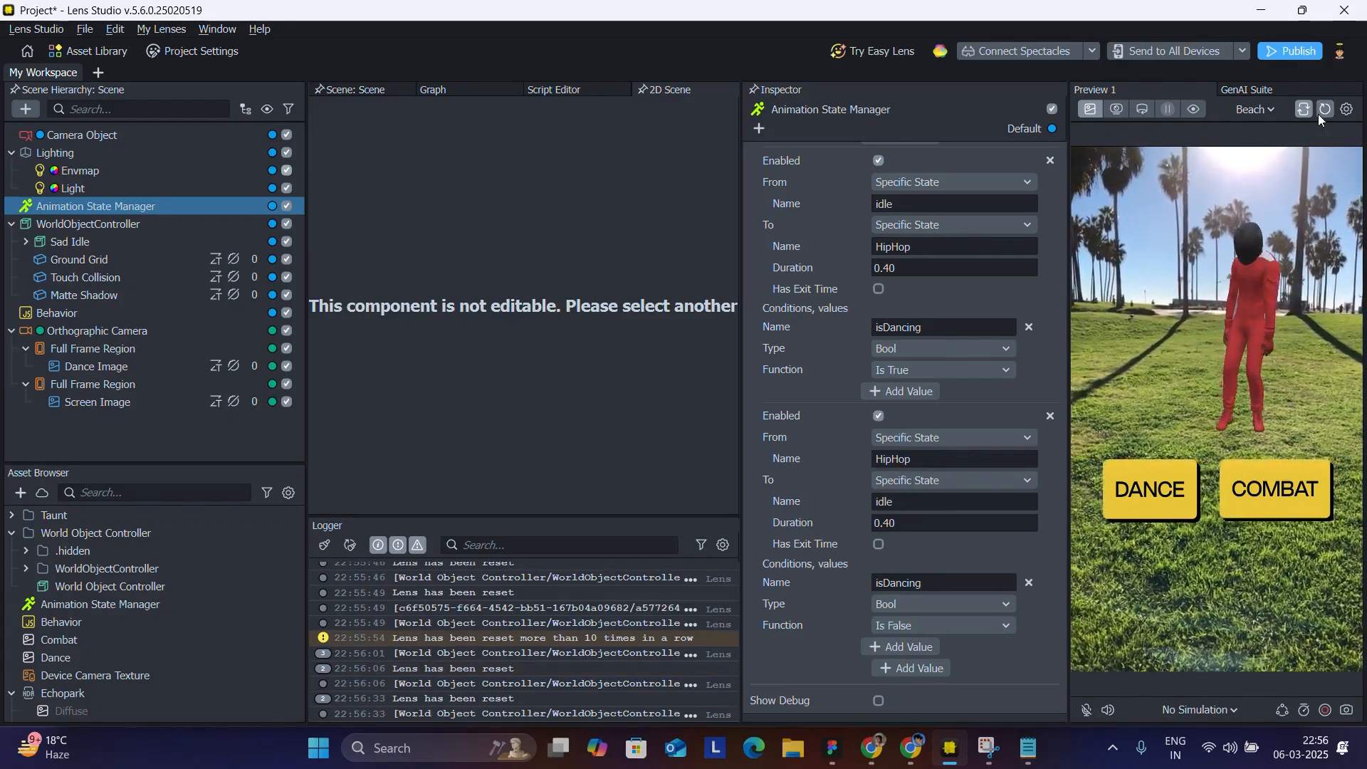
# Review the Animation State Manager's isDancing parameter and the states, durations and conditions of its transitions
pyautogui.scroll(5, 946, 353)
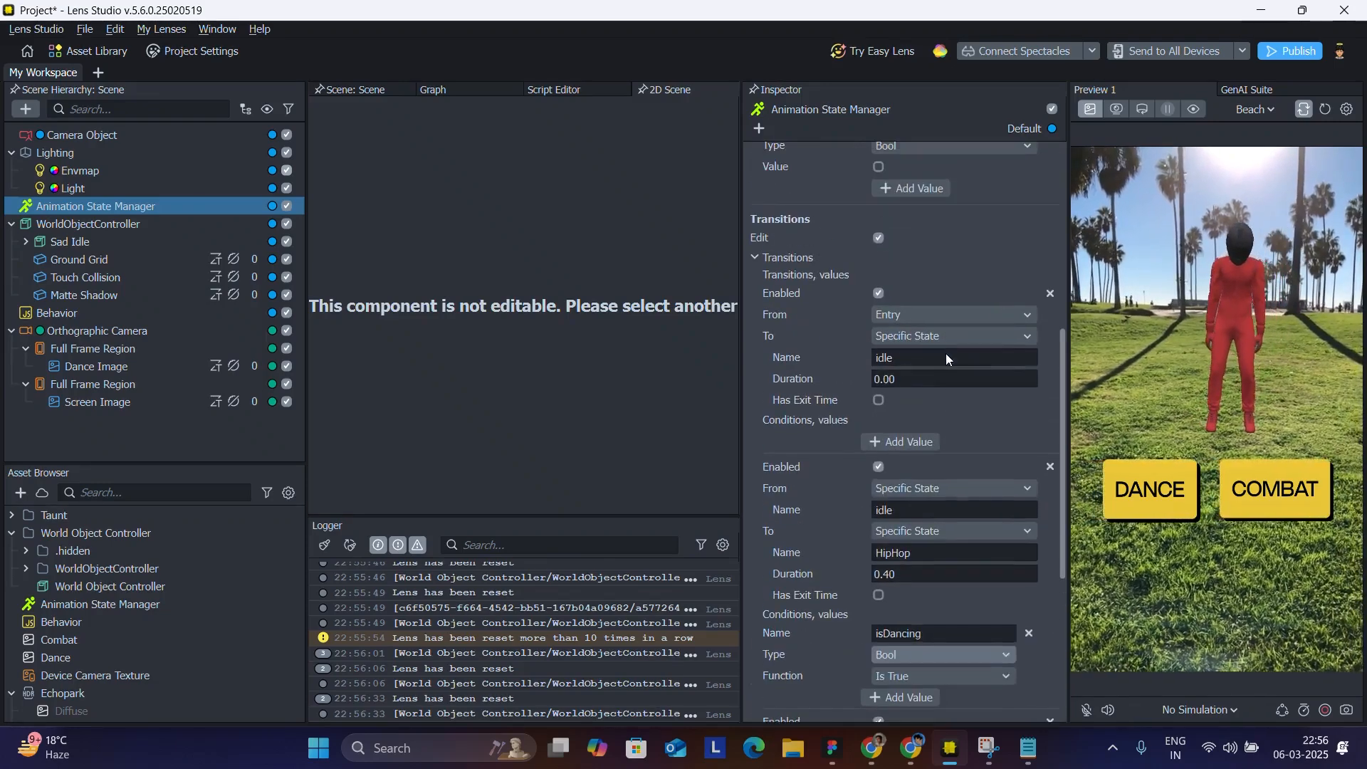
pyautogui.scroll(8, 946, 353)
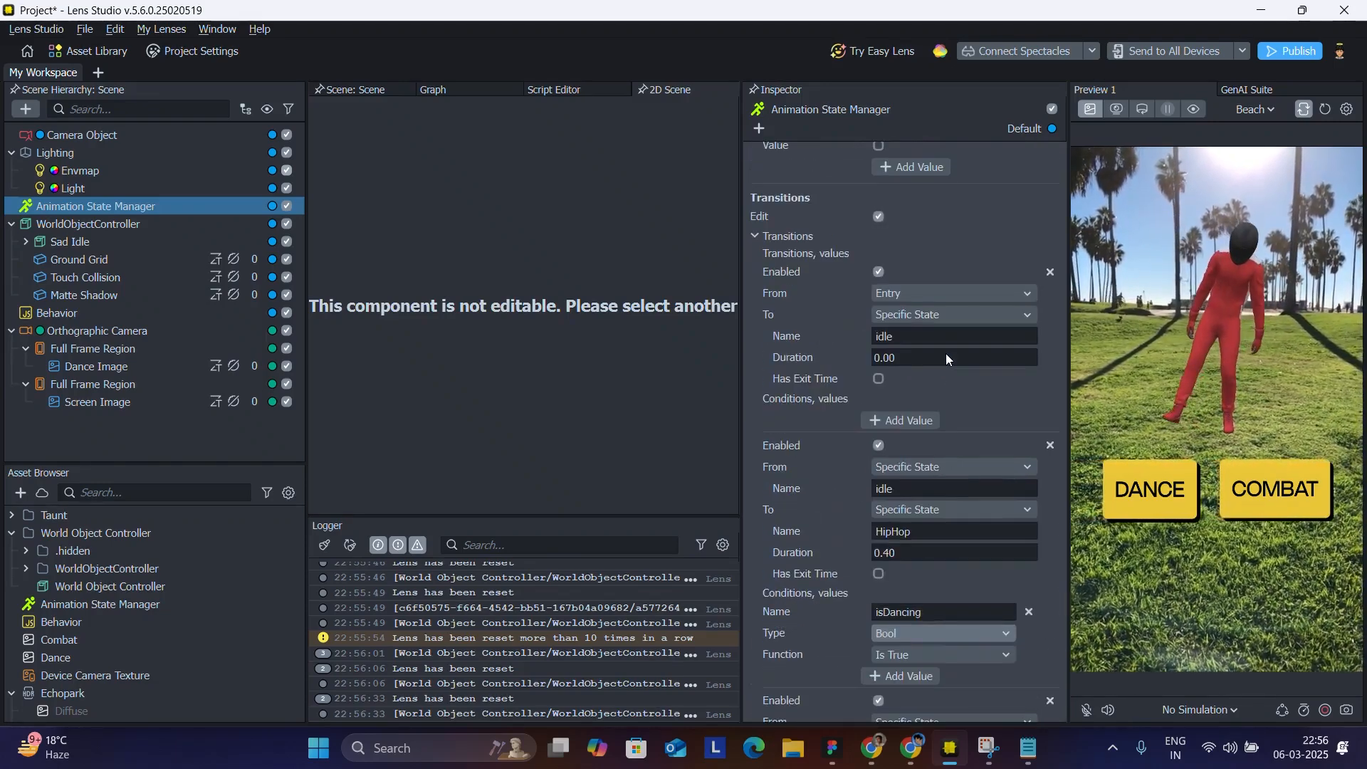
pyautogui.scroll(-4, 945, 353)
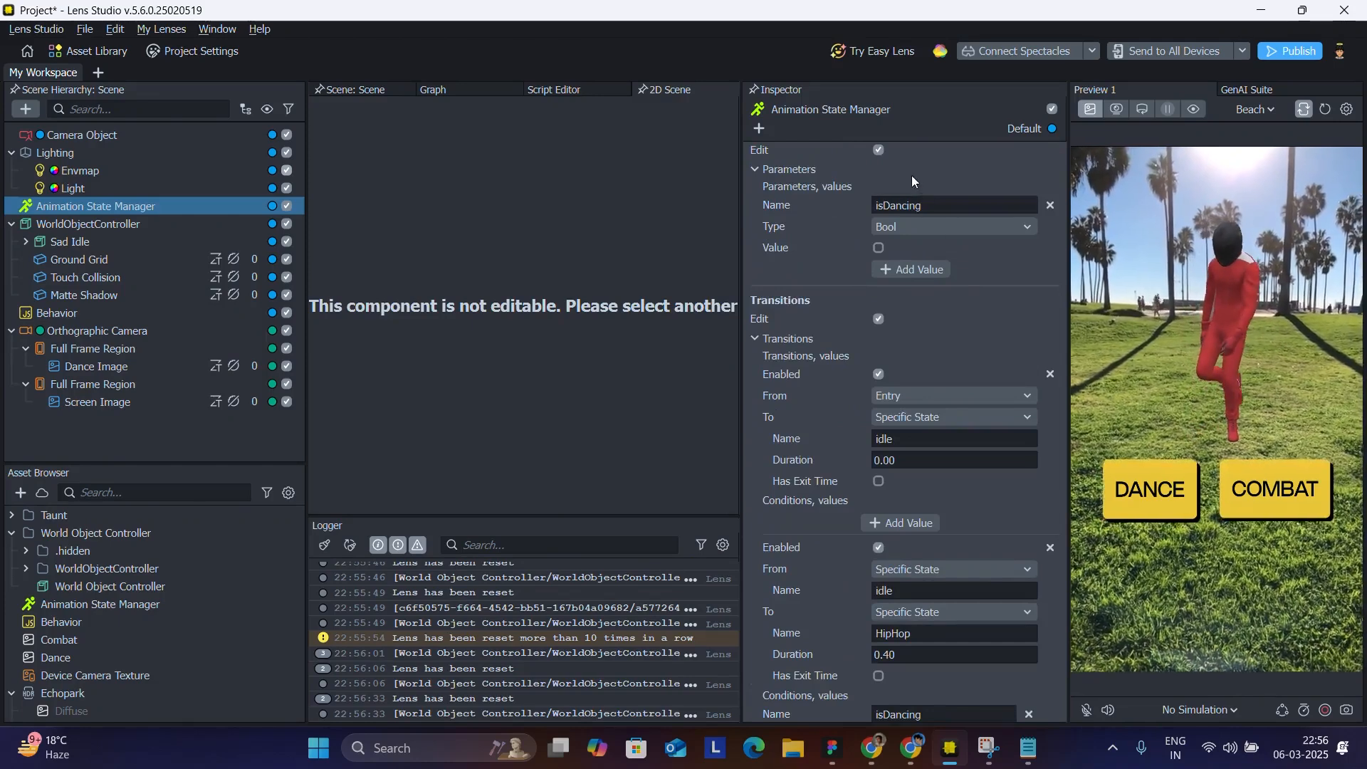
pyautogui.scroll(-7, 931, 197)
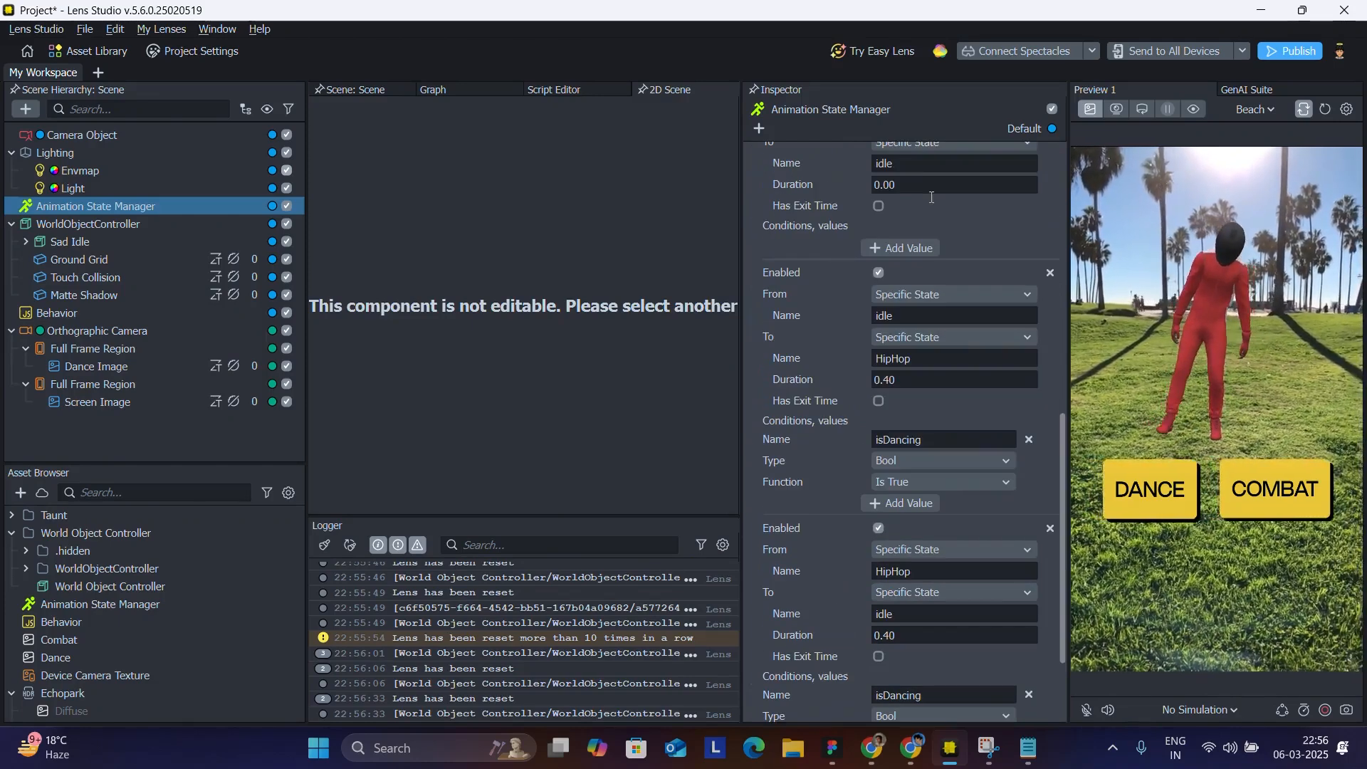
pyautogui.click(941, 320)
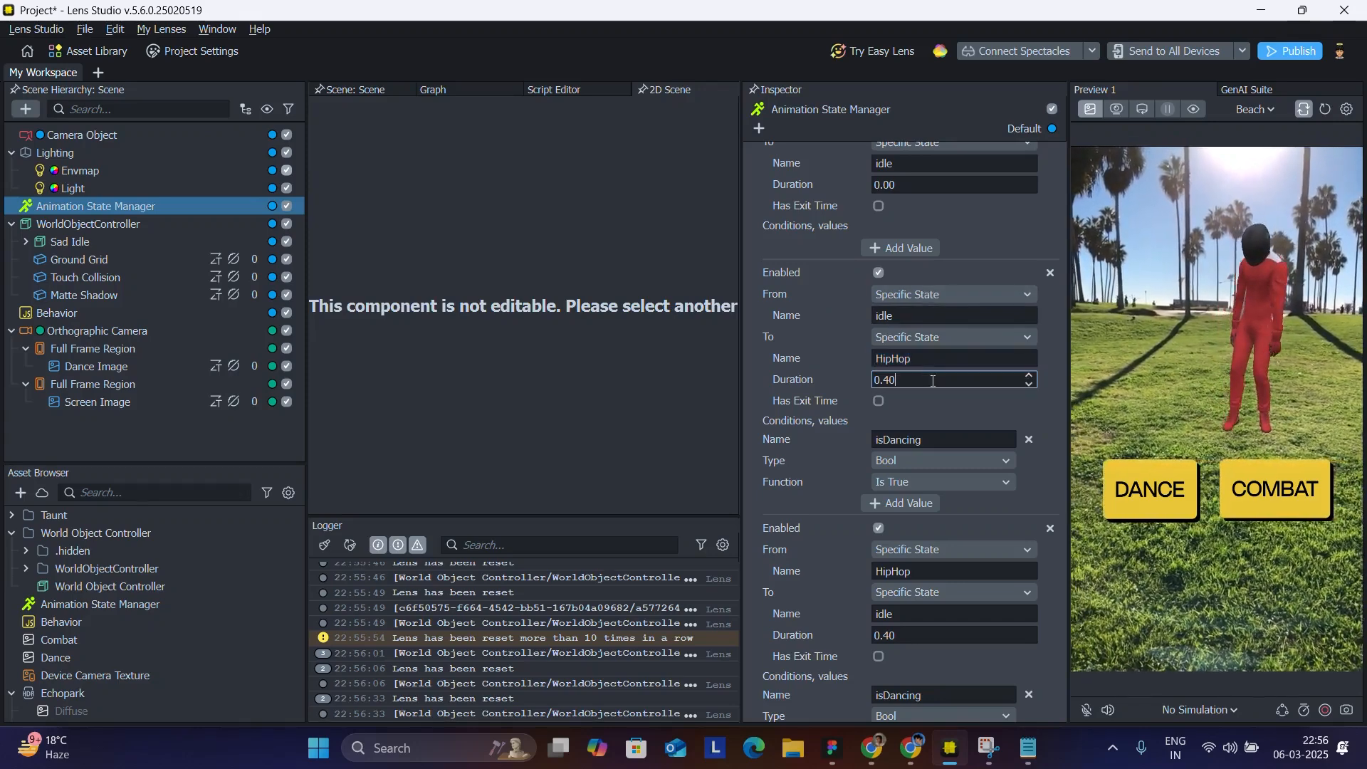
# Compare the isDancing name across the idle-to-HipHop condition, the Animation State Manager parameter and the DANCE button's Behavior arguments
pyautogui.click(953, 437)
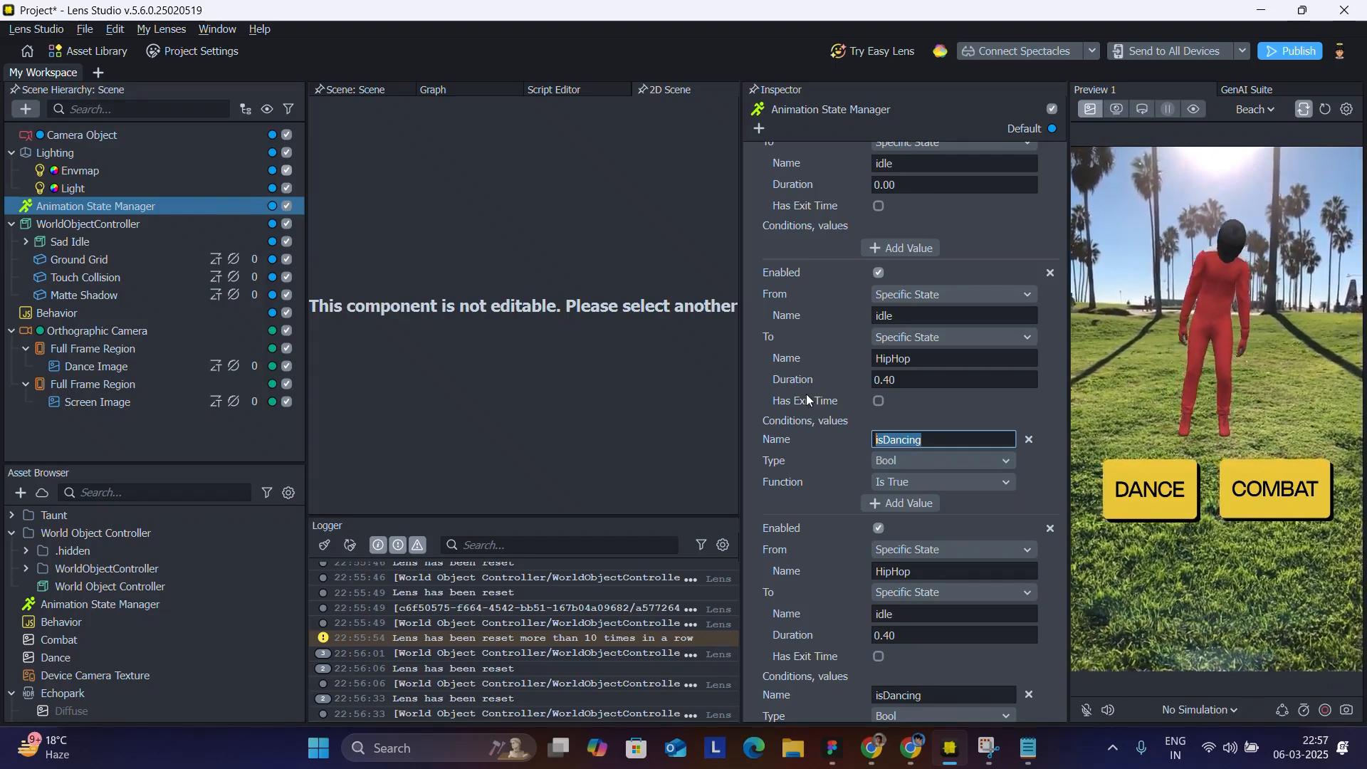
pyautogui.scroll(5, 807, 395)
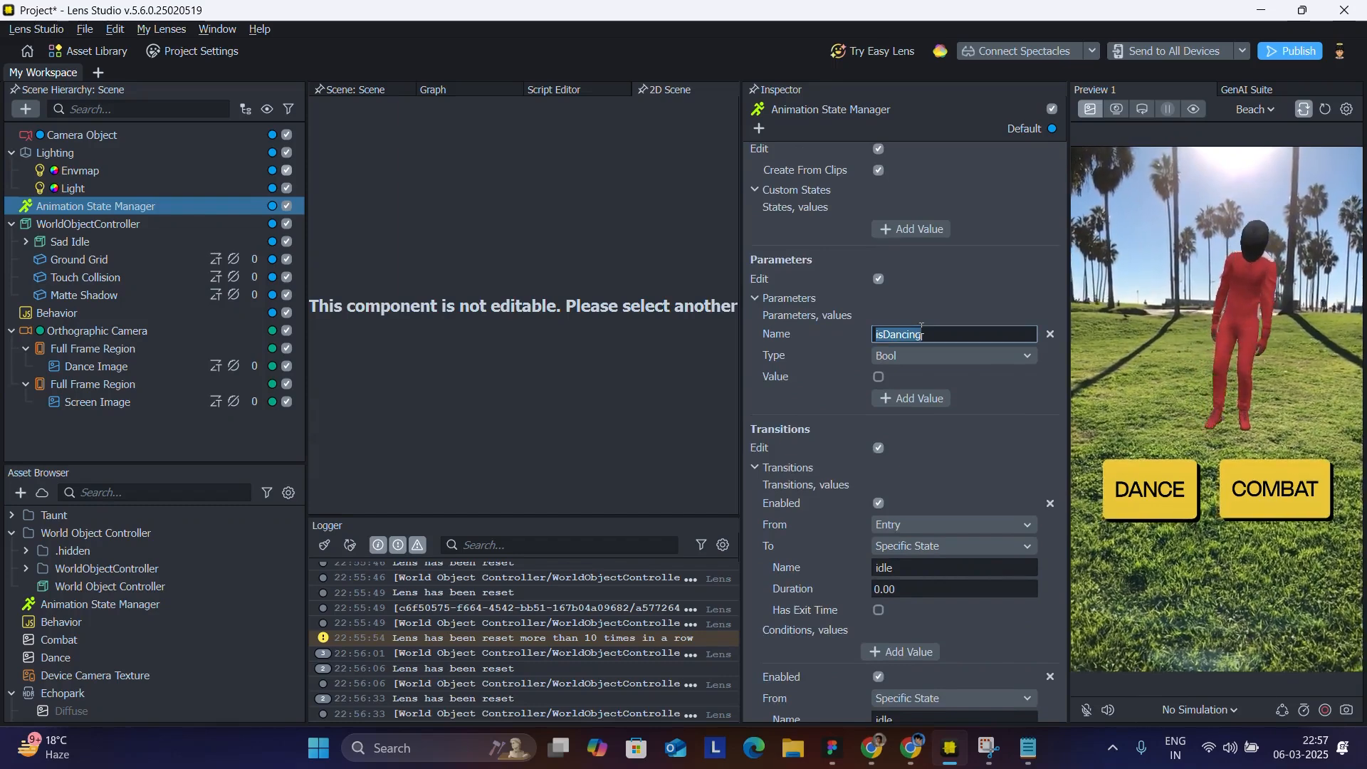
pyautogui.scroll(2, 933, 389)
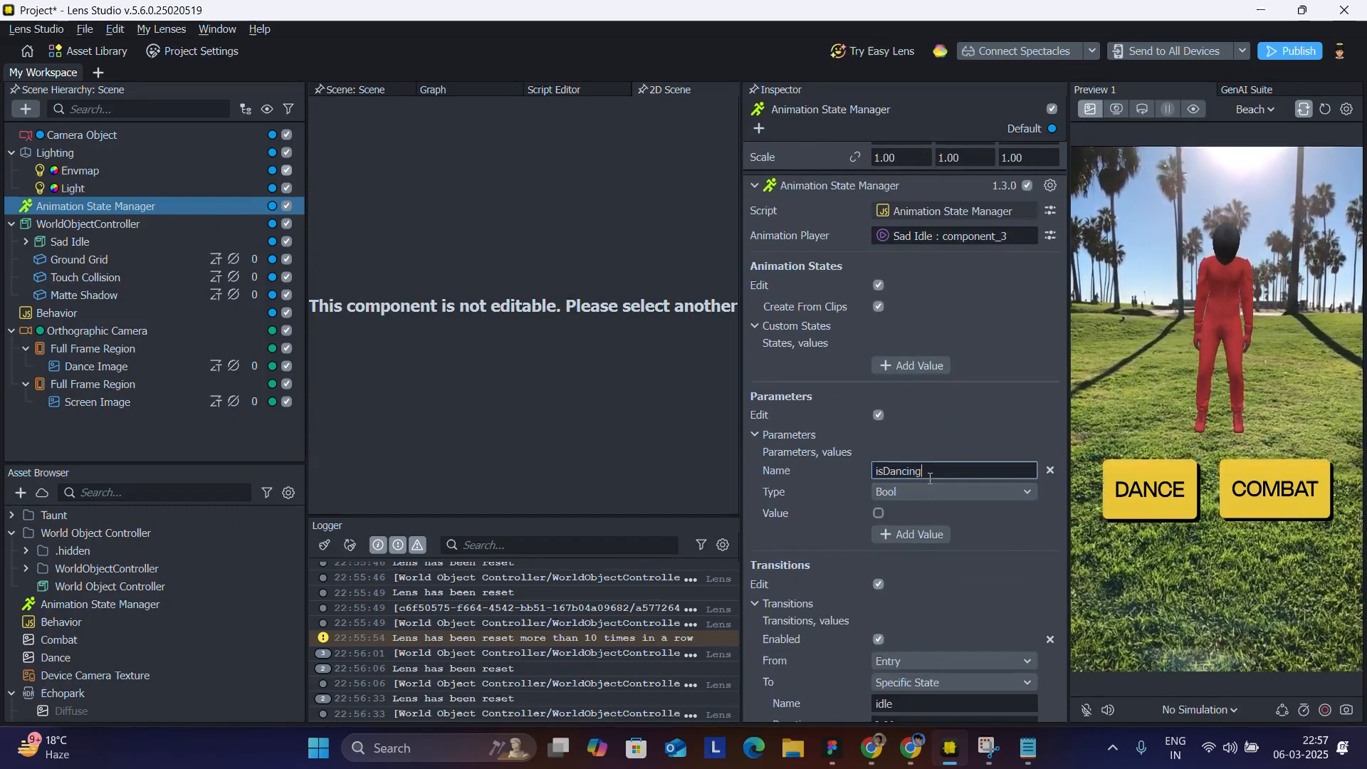
pyautogui.scroll(-2, 929, 498)
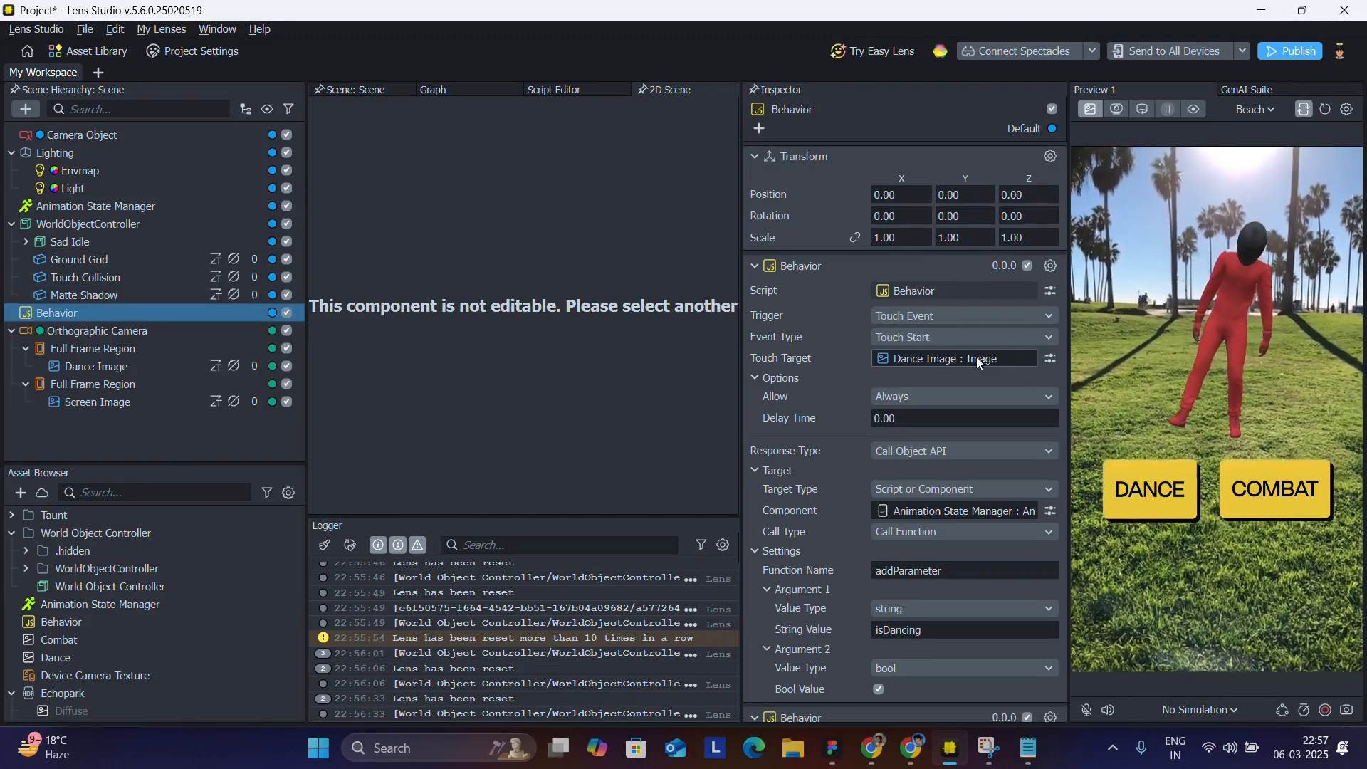
pyautogui.scroll(-4, 954, 430)
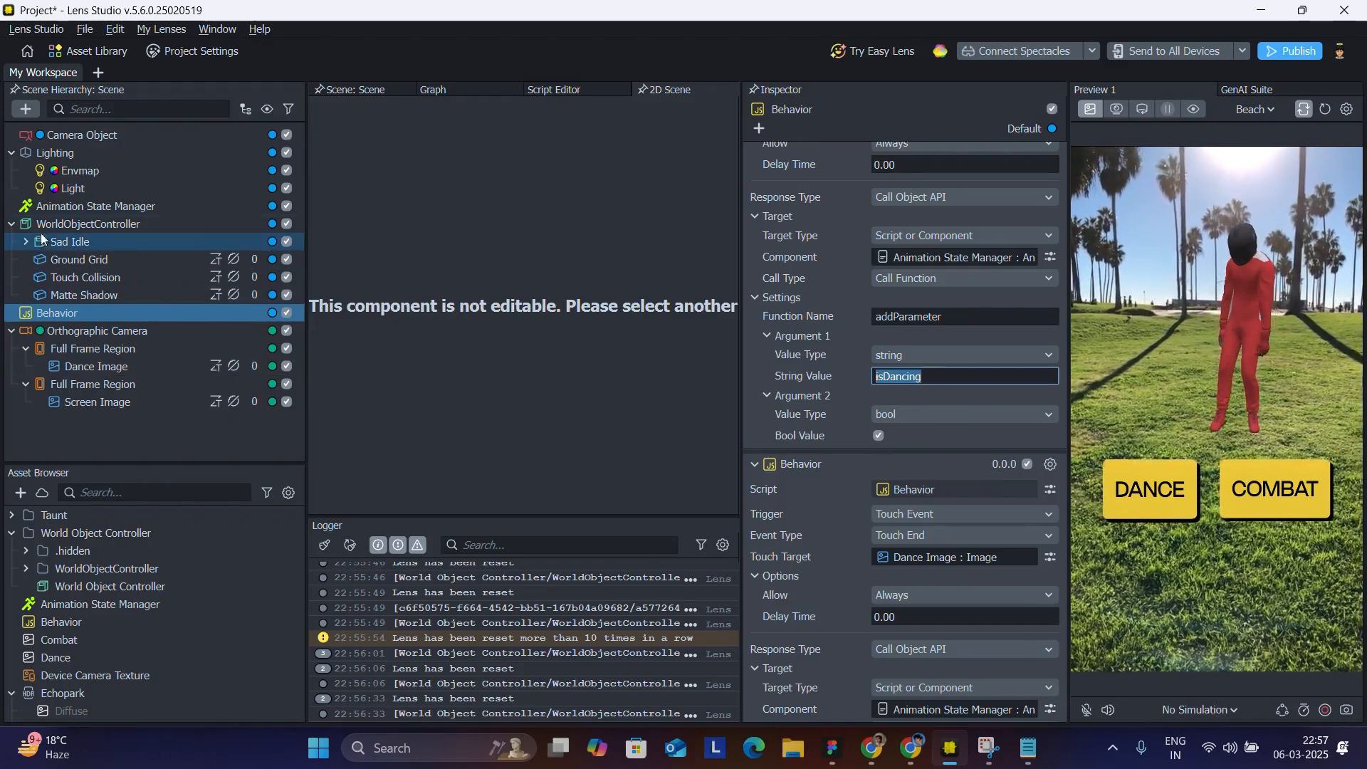
# Check the idle-to-HipHop transition's state names, duration and isDancing condition, and test the DANCE button in the preview
pyautogui.click(31, 212)
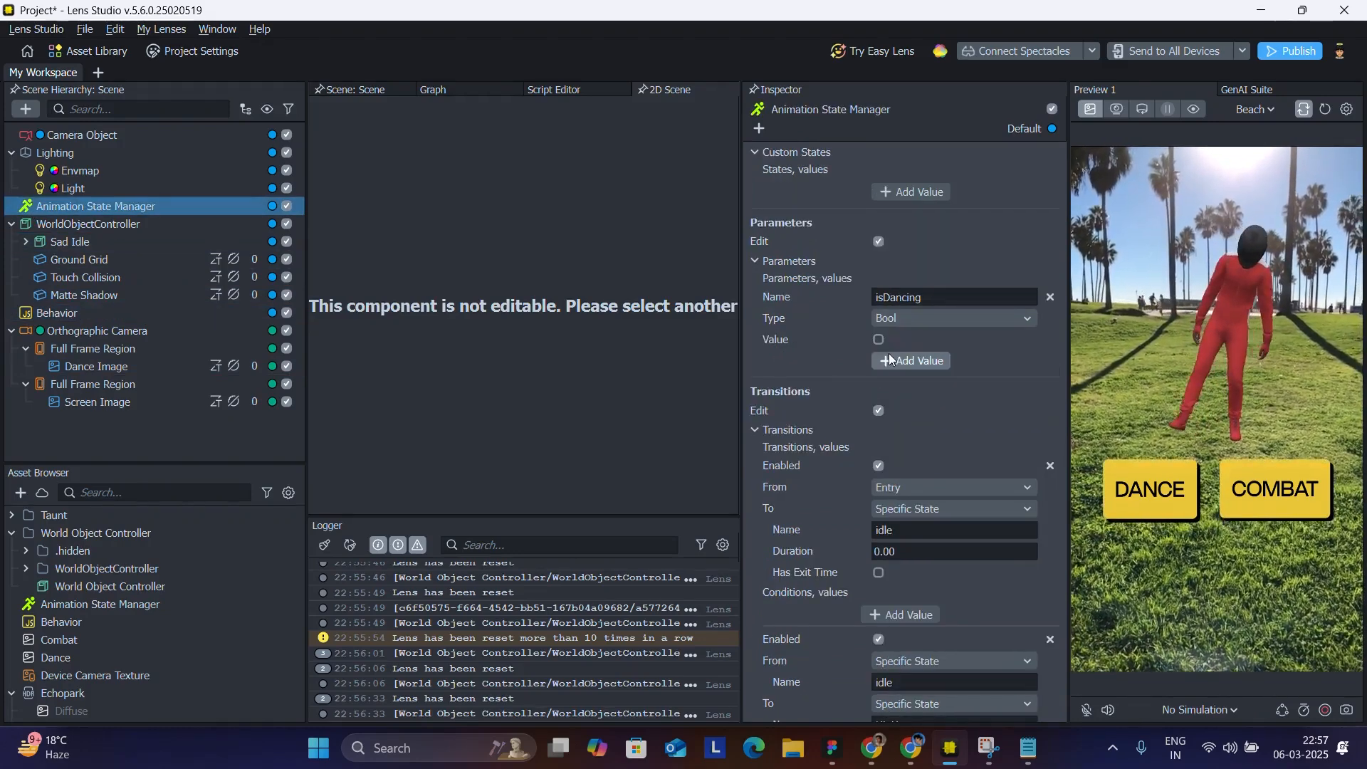
pyautogui.scroll(-5, 890, 353)
pyautogui.doubleClick(971, 469)
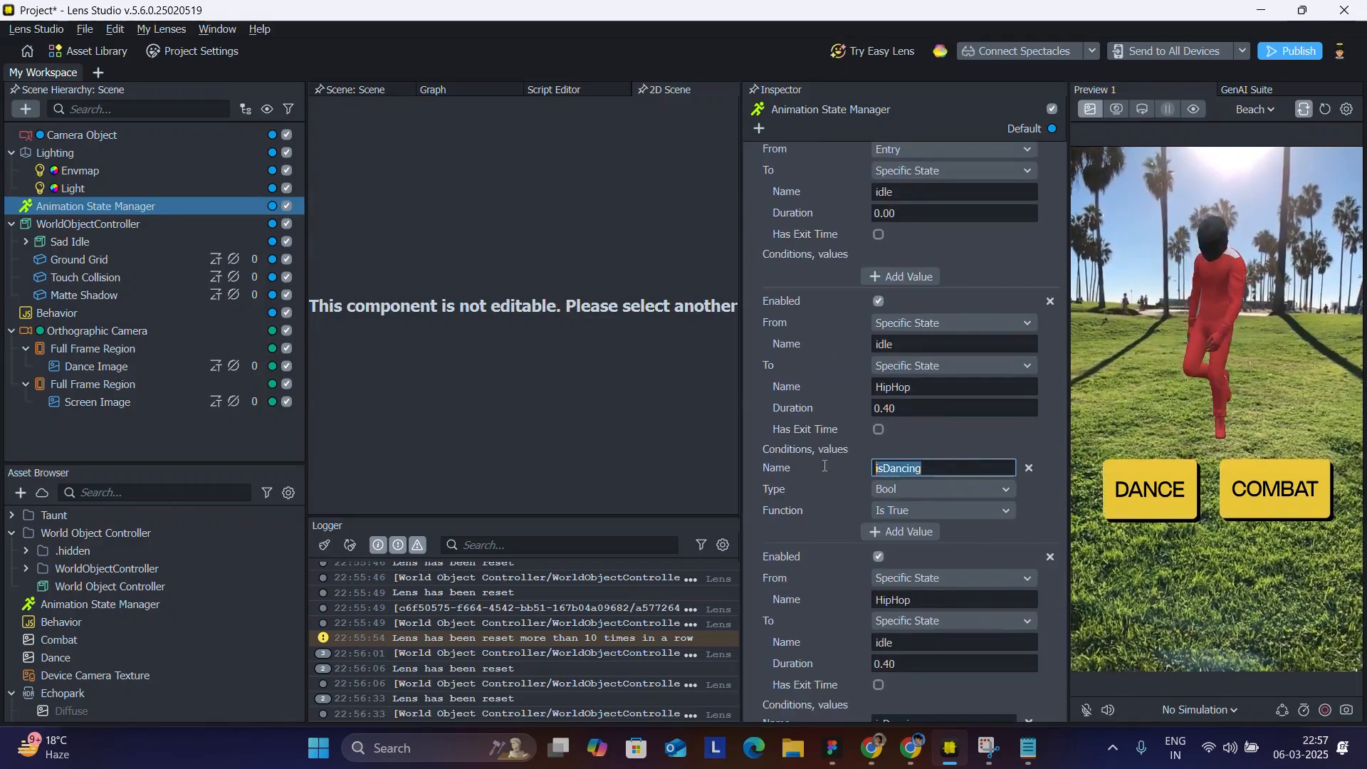
pyautogui.scroll(-1, 854, 449)
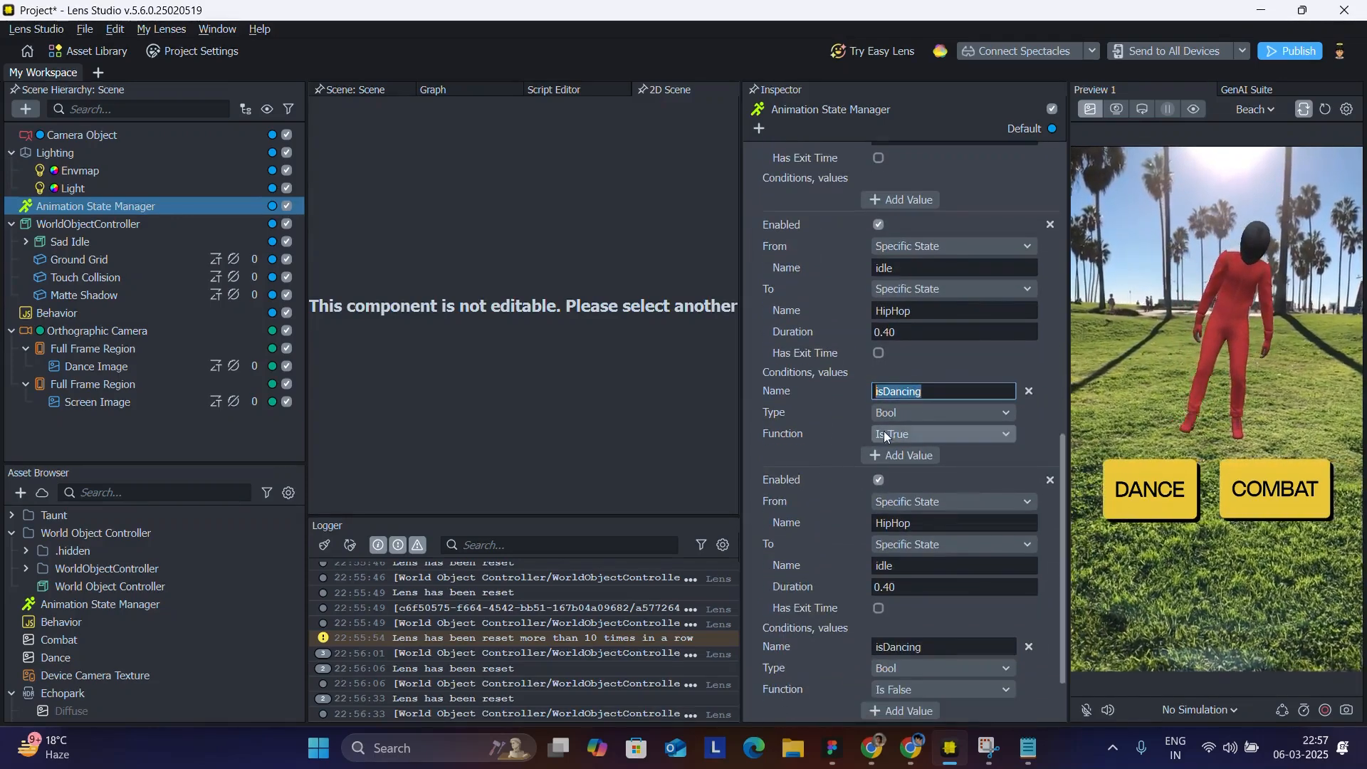
pyautogui.doubleClick(926, 267)
pyautogui.click(949, 311)
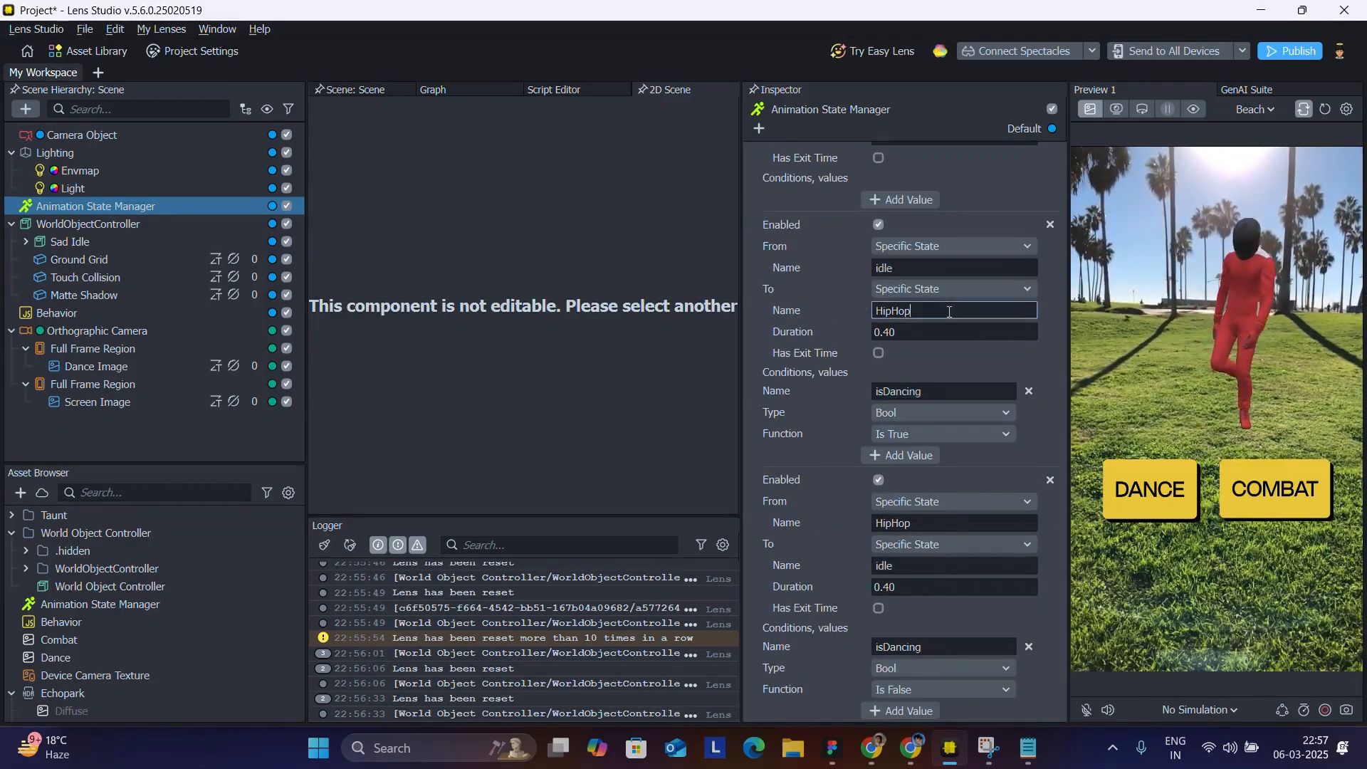
pyautogui.click(907, 333)
pyautogui.moveTo(948, 397); pyautogui.dragTo(840, 388)
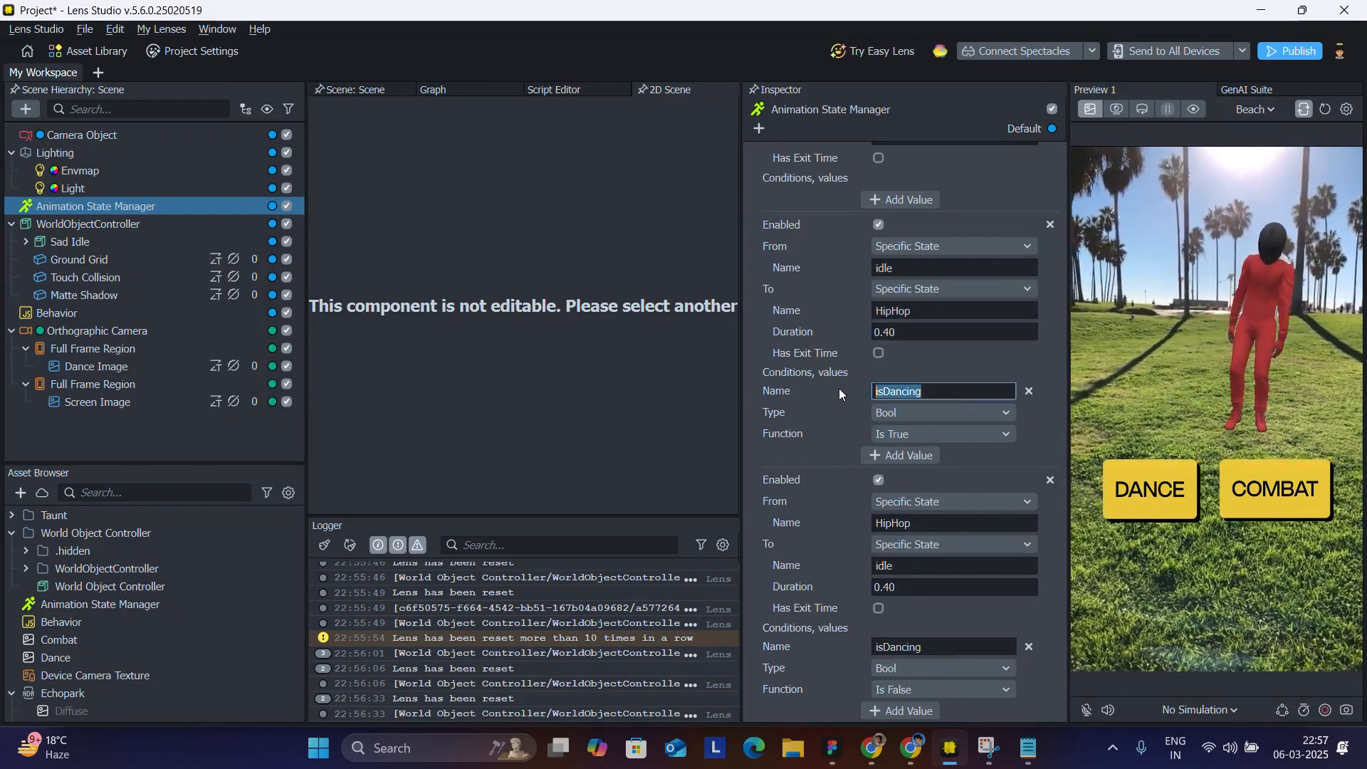
pyautogui.click(1140, 472)
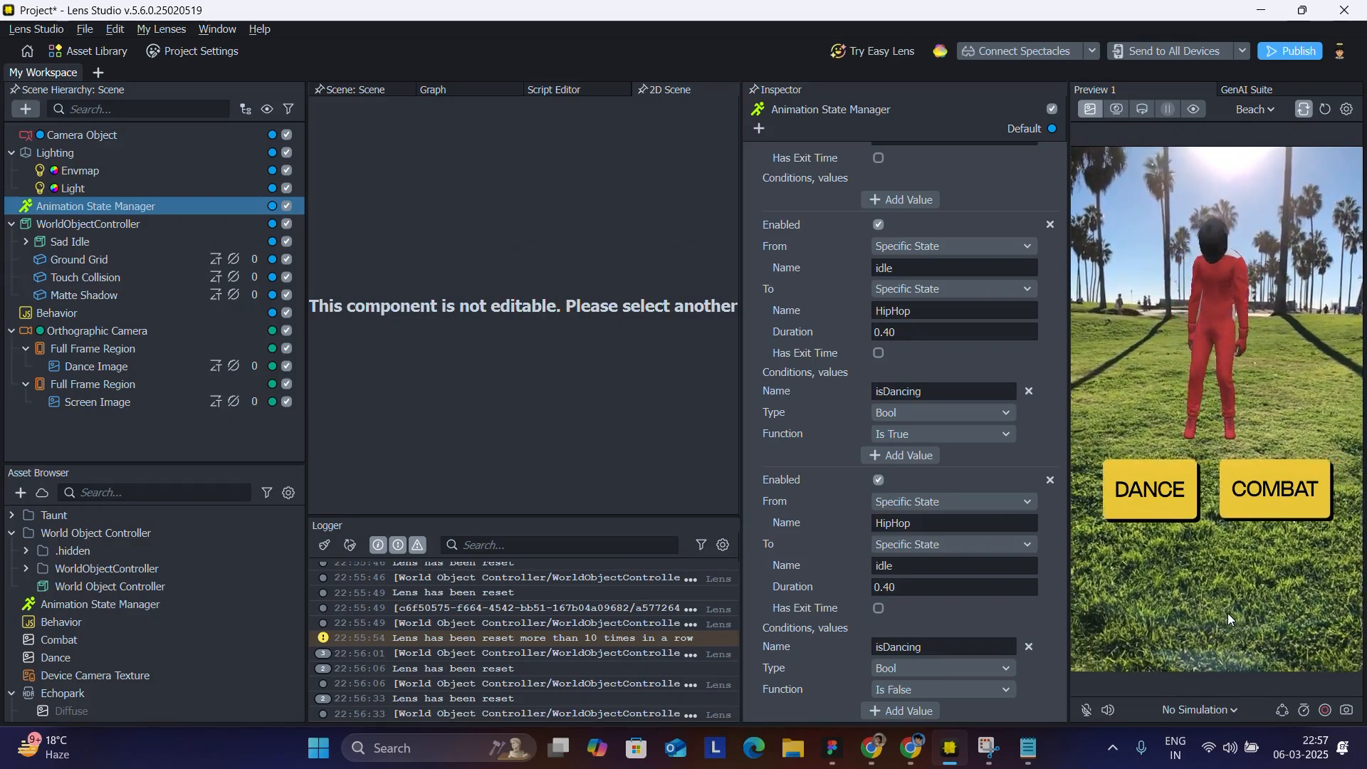
# Add a second Behavior object named Behavior Taunt and move the original Behavior object below it in the scene hierarchy
pyautogui.click(121, 454)
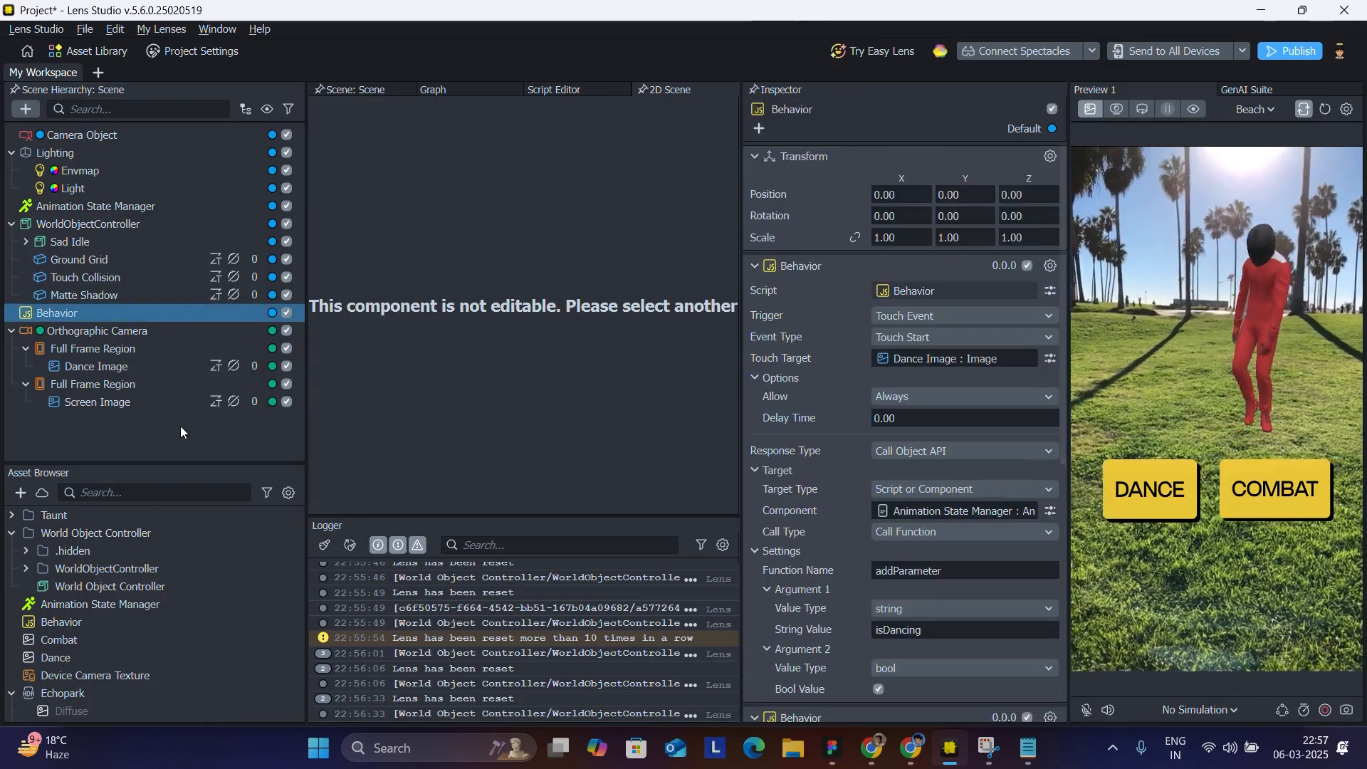
pyautogui.click(181, 426)
pyautogui.click(26, 109)
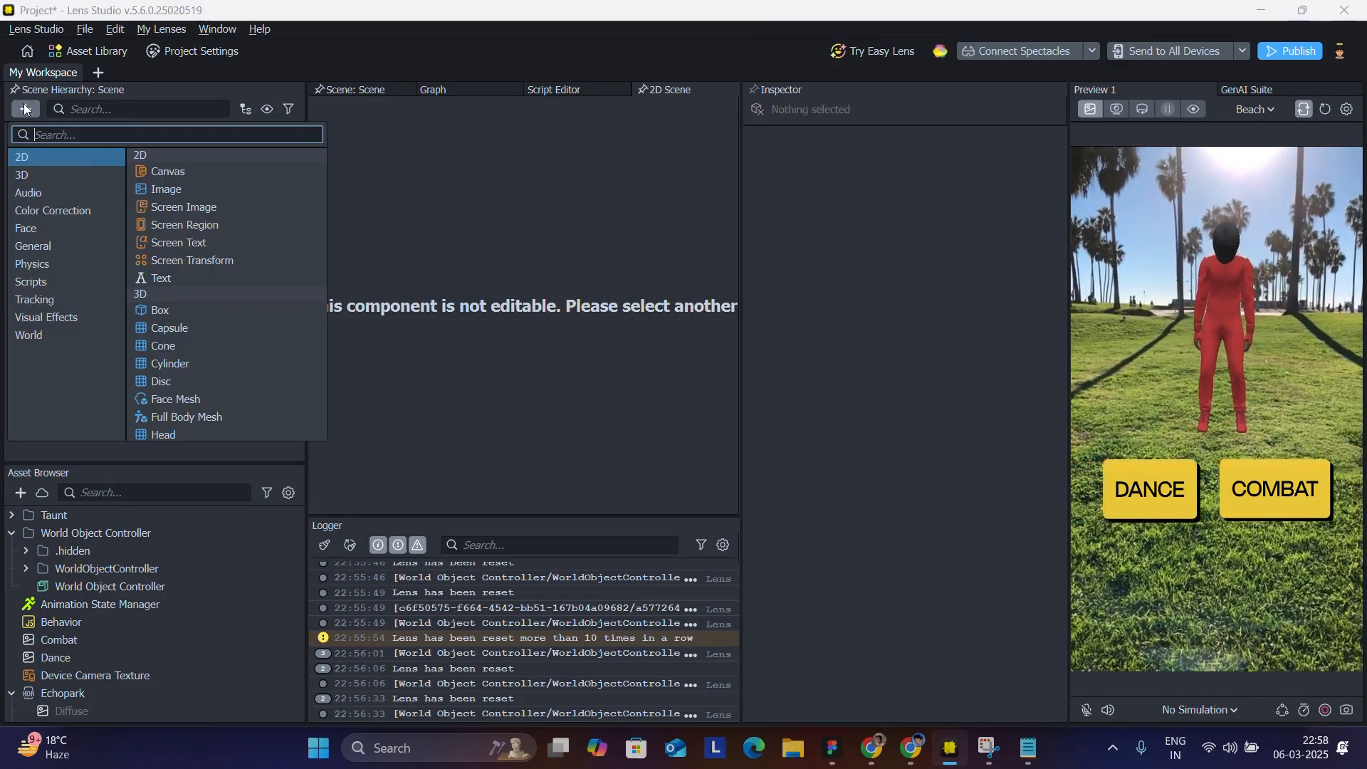
pyautogui.write('beh')
pyautogui.press('Return')
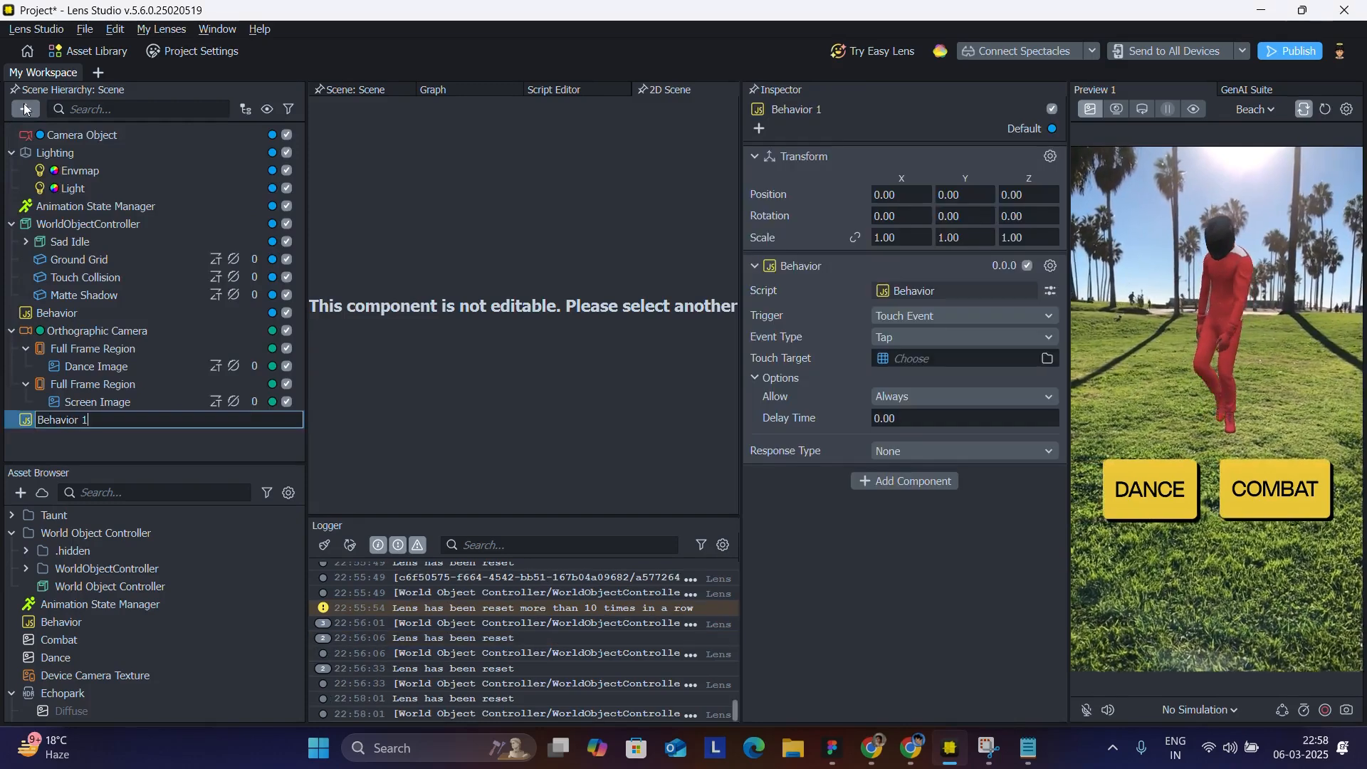
pyautogui.press('BackSpace')
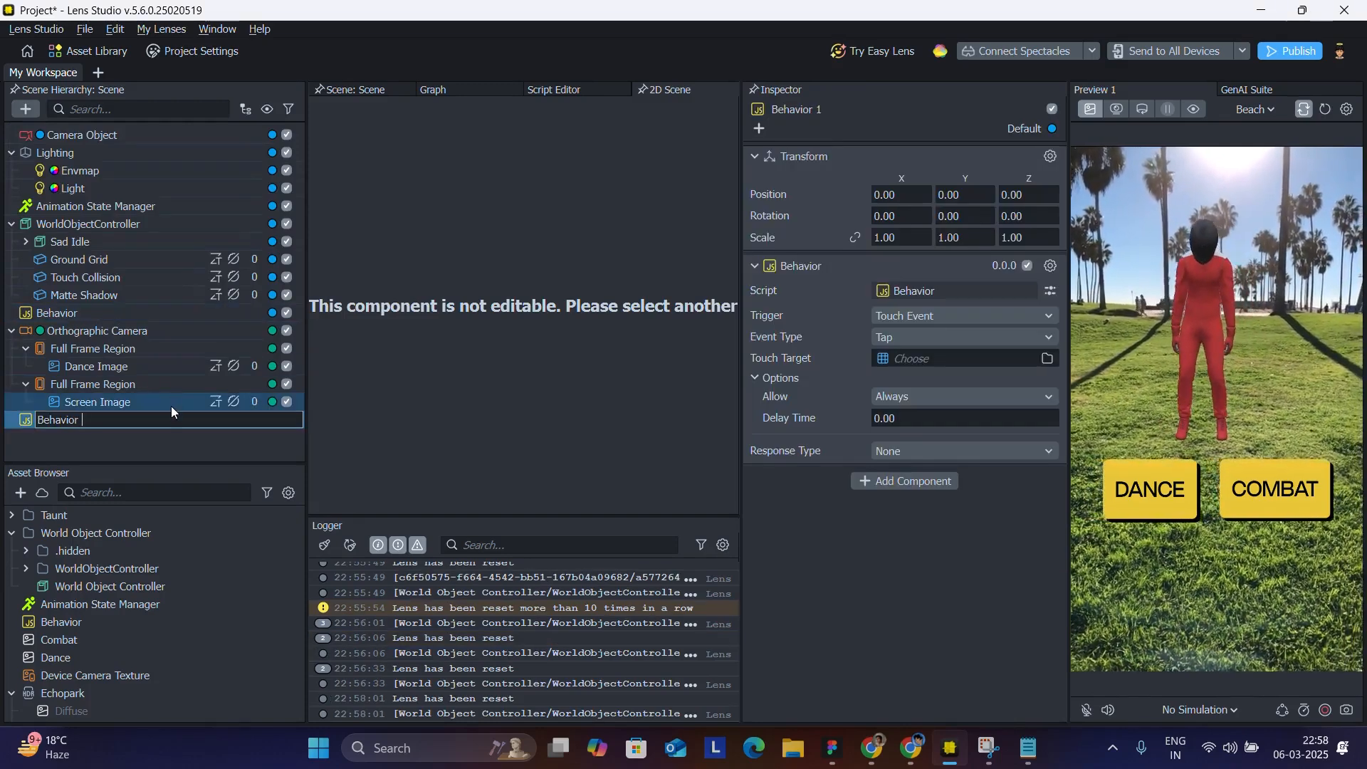
pyautogui.write('Taunt')
pyautogui.press('Return')
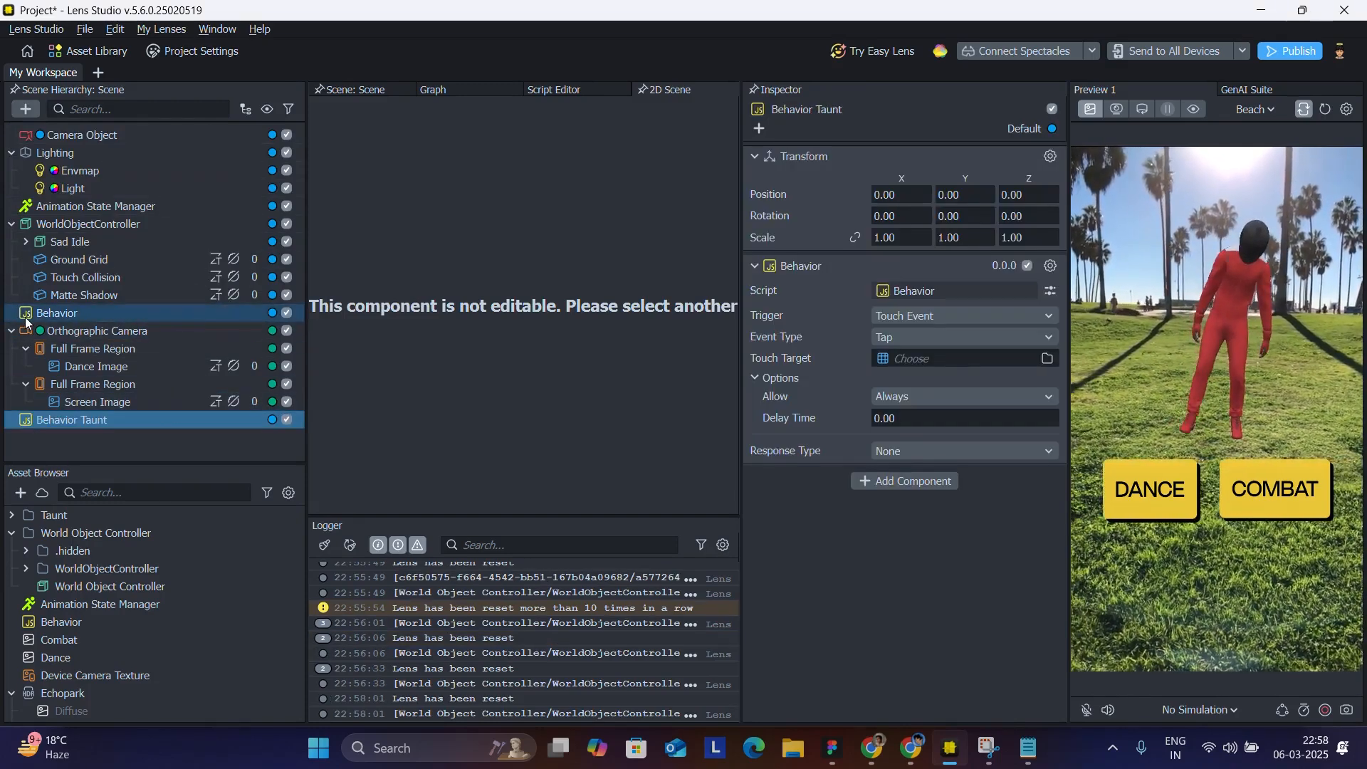
pyautogui.click(78, 313)
pyautogui.moveTo(57, 313); pyautogui.dragTo(55, 456)
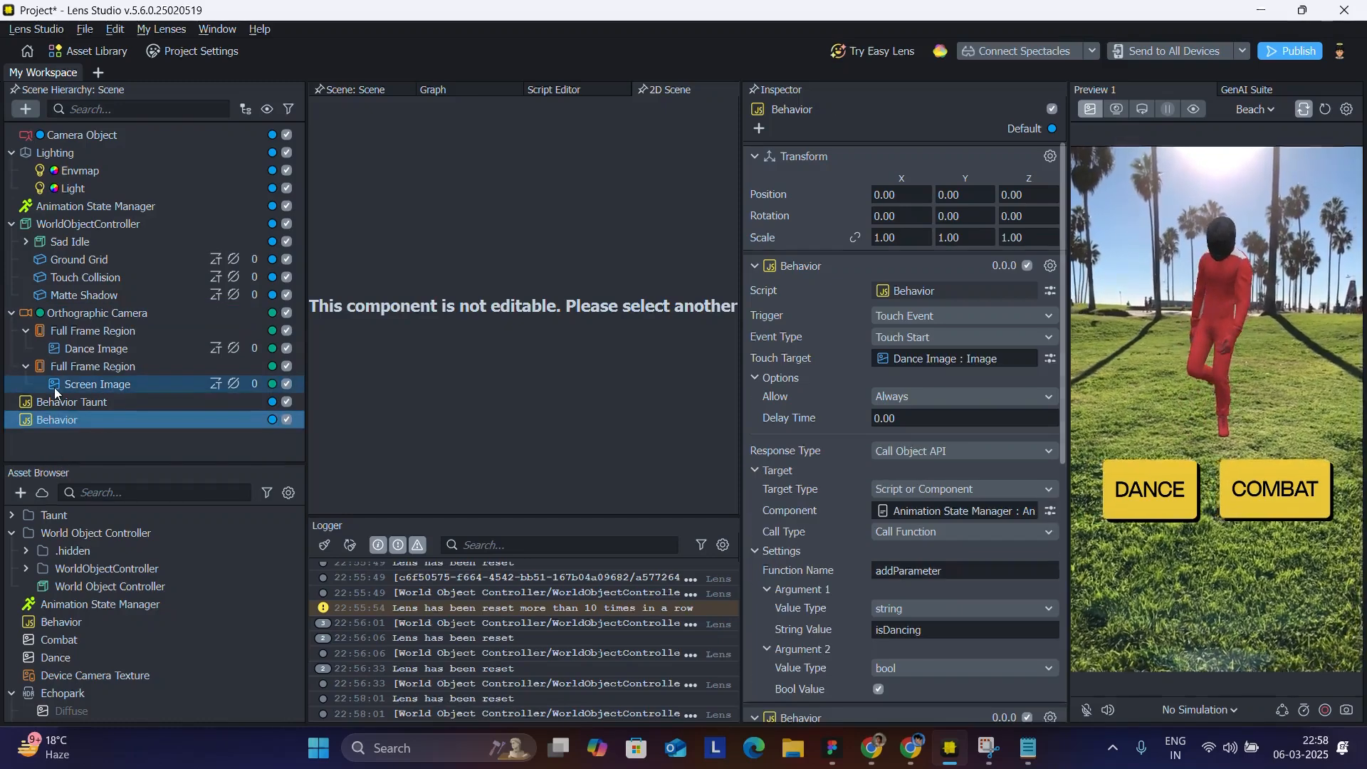
# Rename the COMBAT button's Screen Image object as Taunt
pyautogui.click(77, 384)
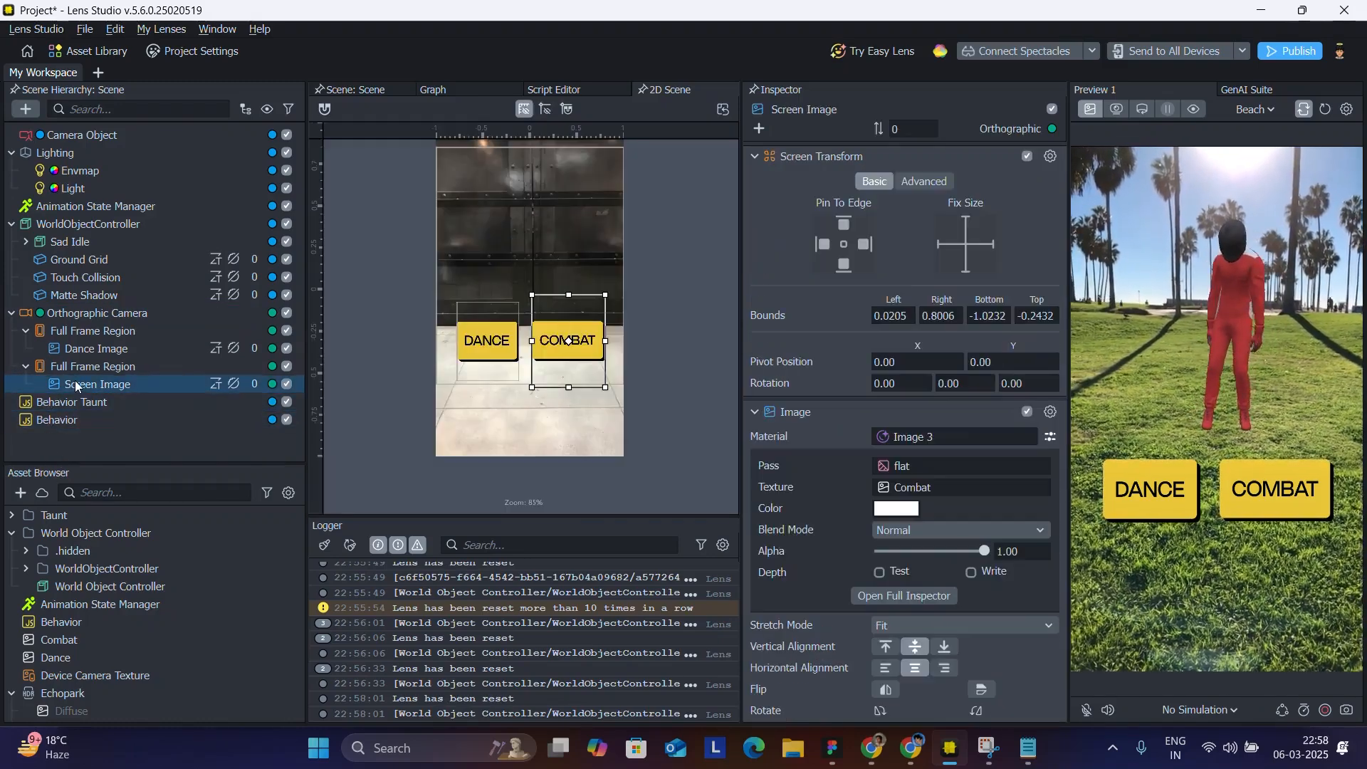
pyautogui.rightClick(77, 386)
pyautogui.click(154, 477)
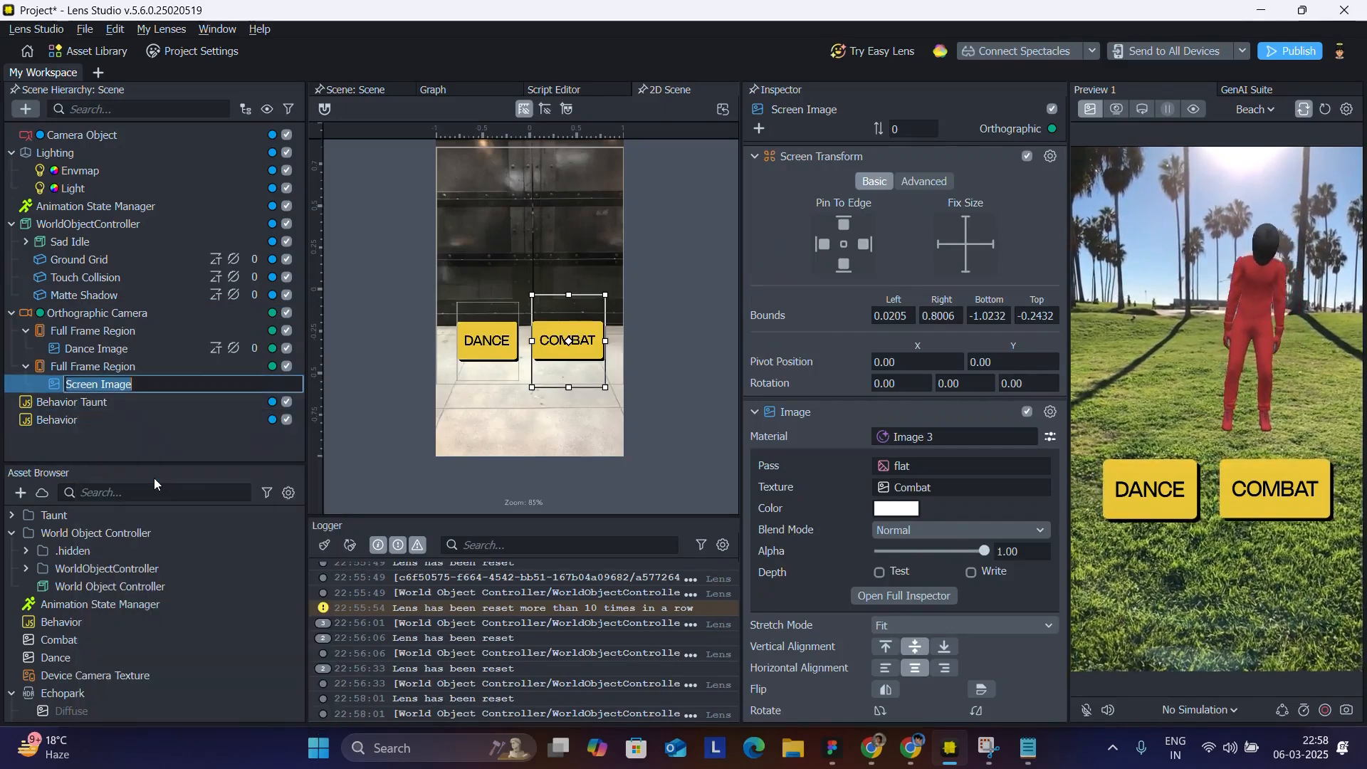
pyautogui.write('Taunt')
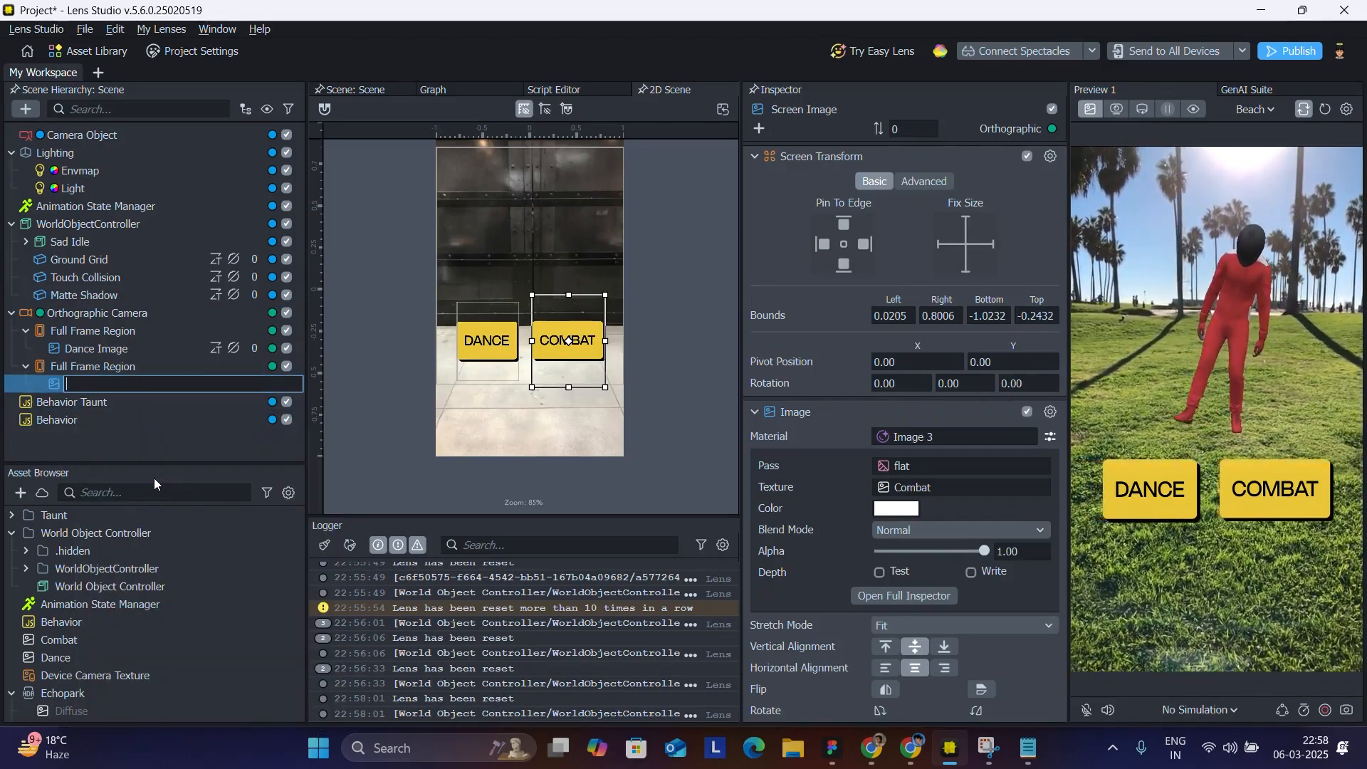
pyautogui.press('Return')
# Review the original Behavior's settings, and set Behavior Taunt's event type to Touch Start with the Taunt image as touch target
pyautogui.click(59, 420)
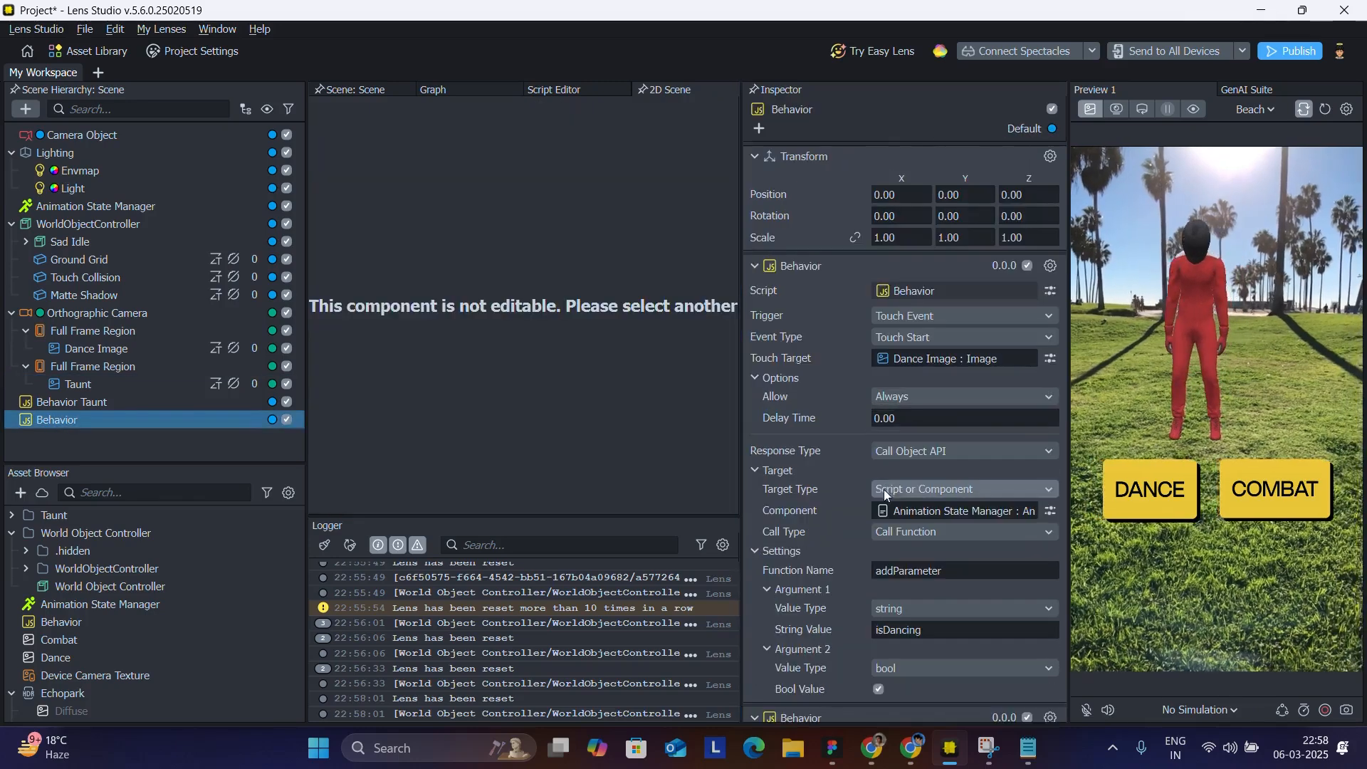
pyautogui.scroll(-5, 883, 489)
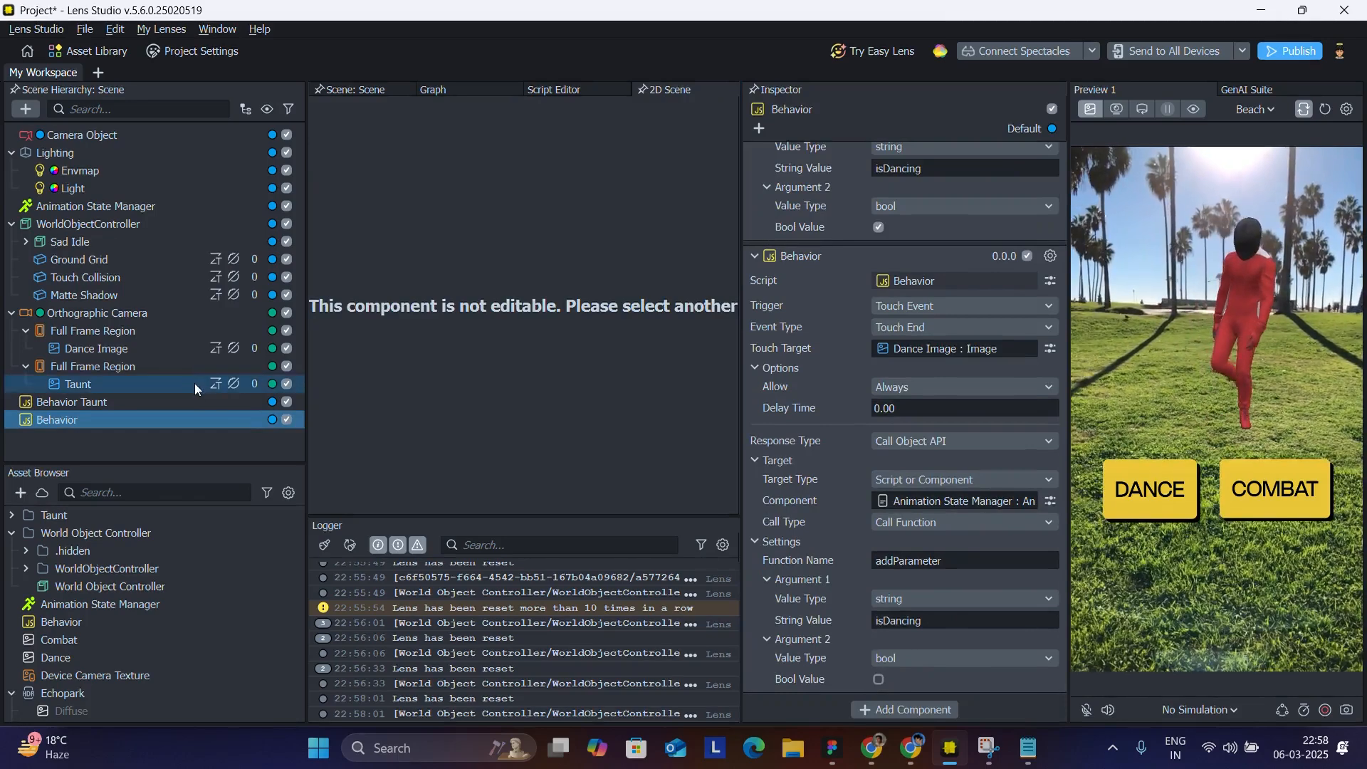
pyautogui.click(199, 408)
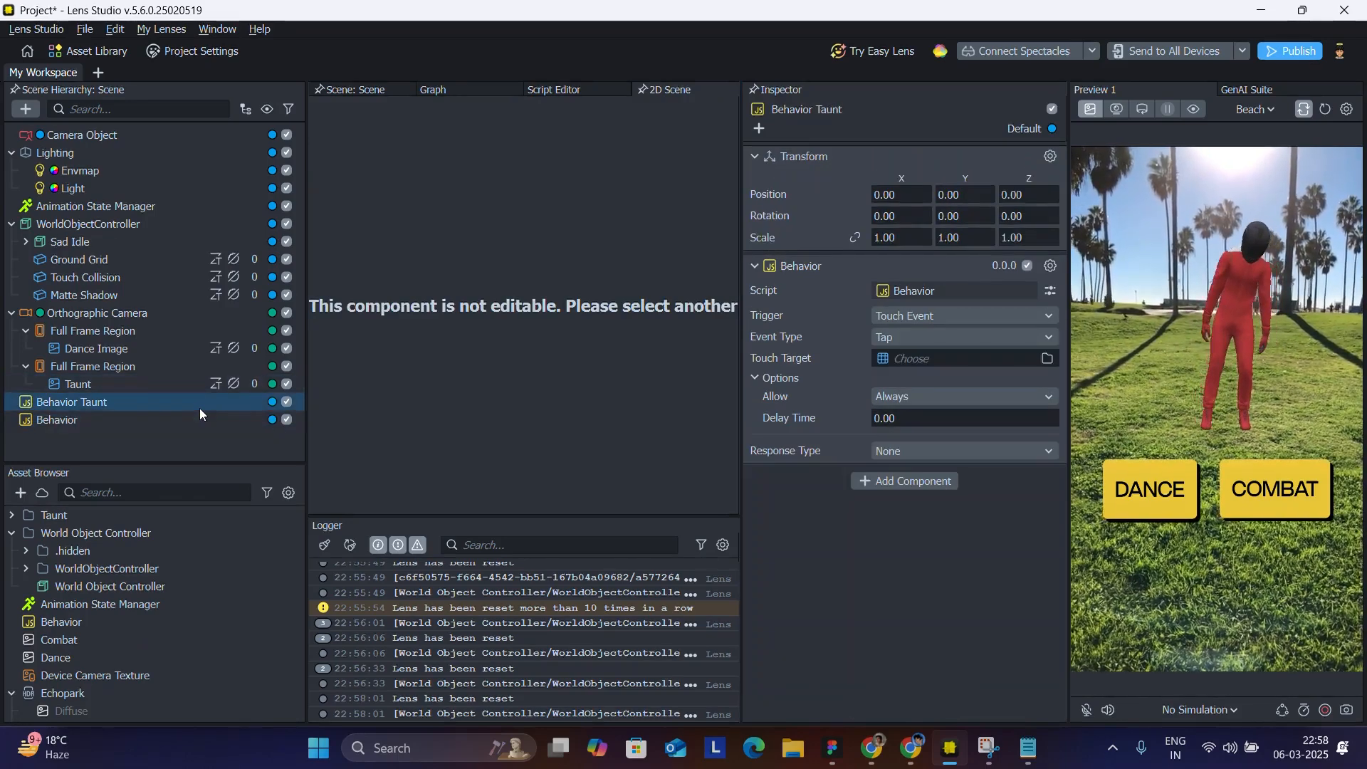
pyautogui.click(912, 336)
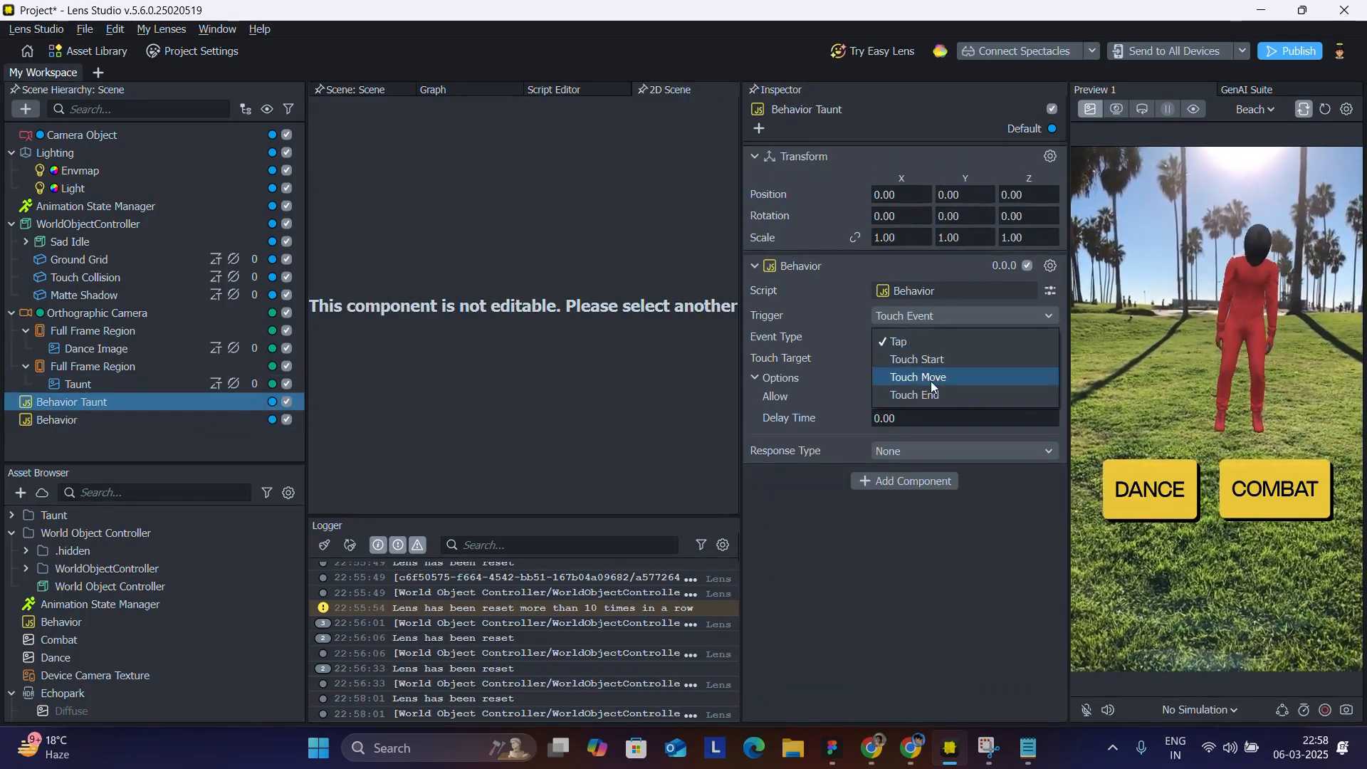
pyautogui.click(912, 360)
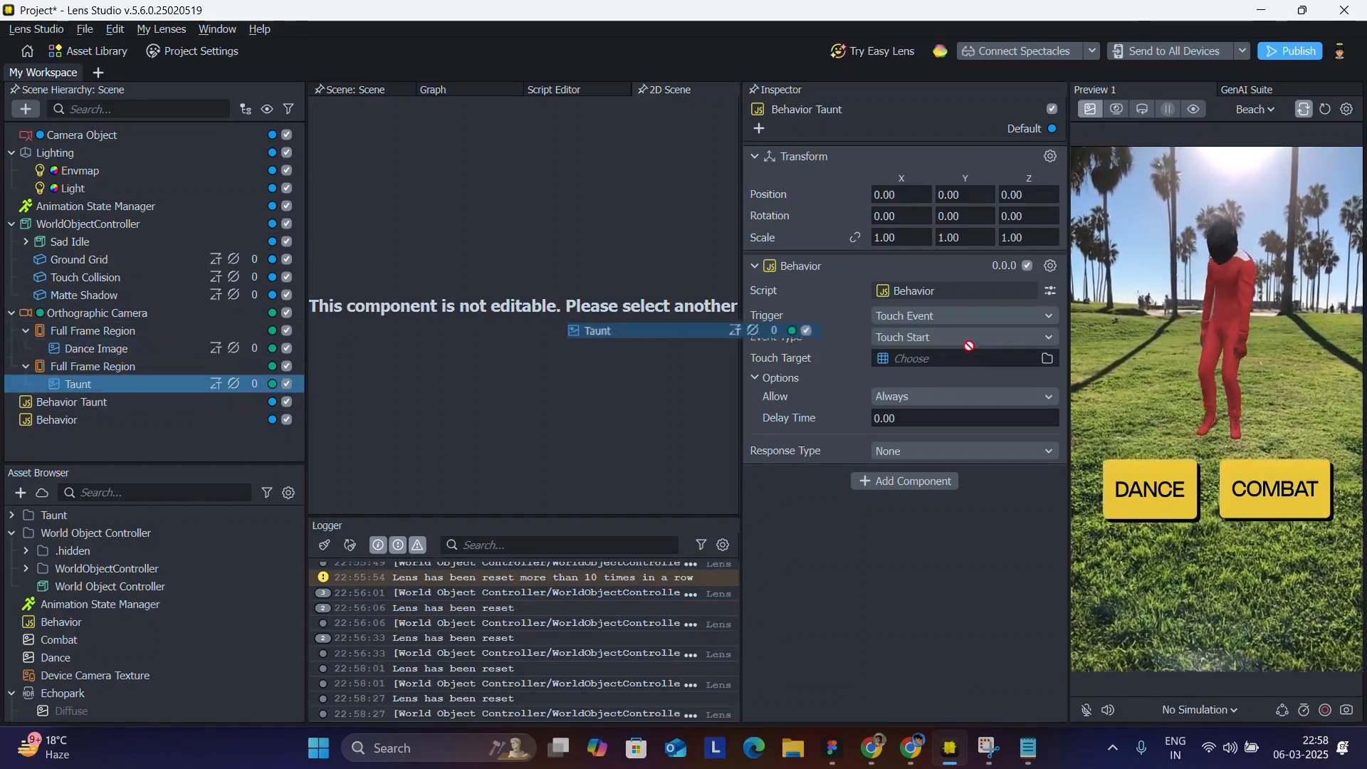
pyautogui.moveTo(969, 346); pyautogui.dragTo(984, 356)
# Set Behavior Taunt's response to Call Object API, targeting the Animation State Manager as a Script or Component
pyautogui.click(922, 451)
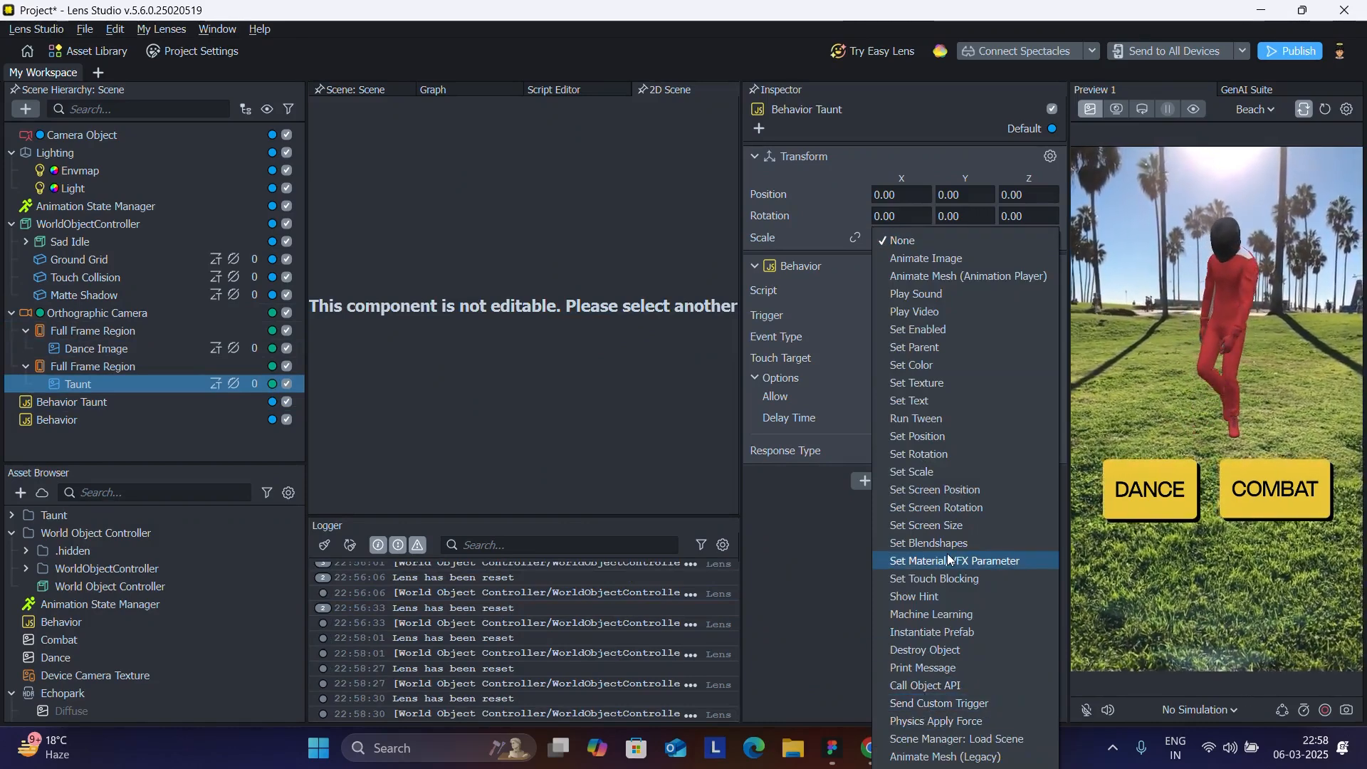
pyautogui.click(938, 686)
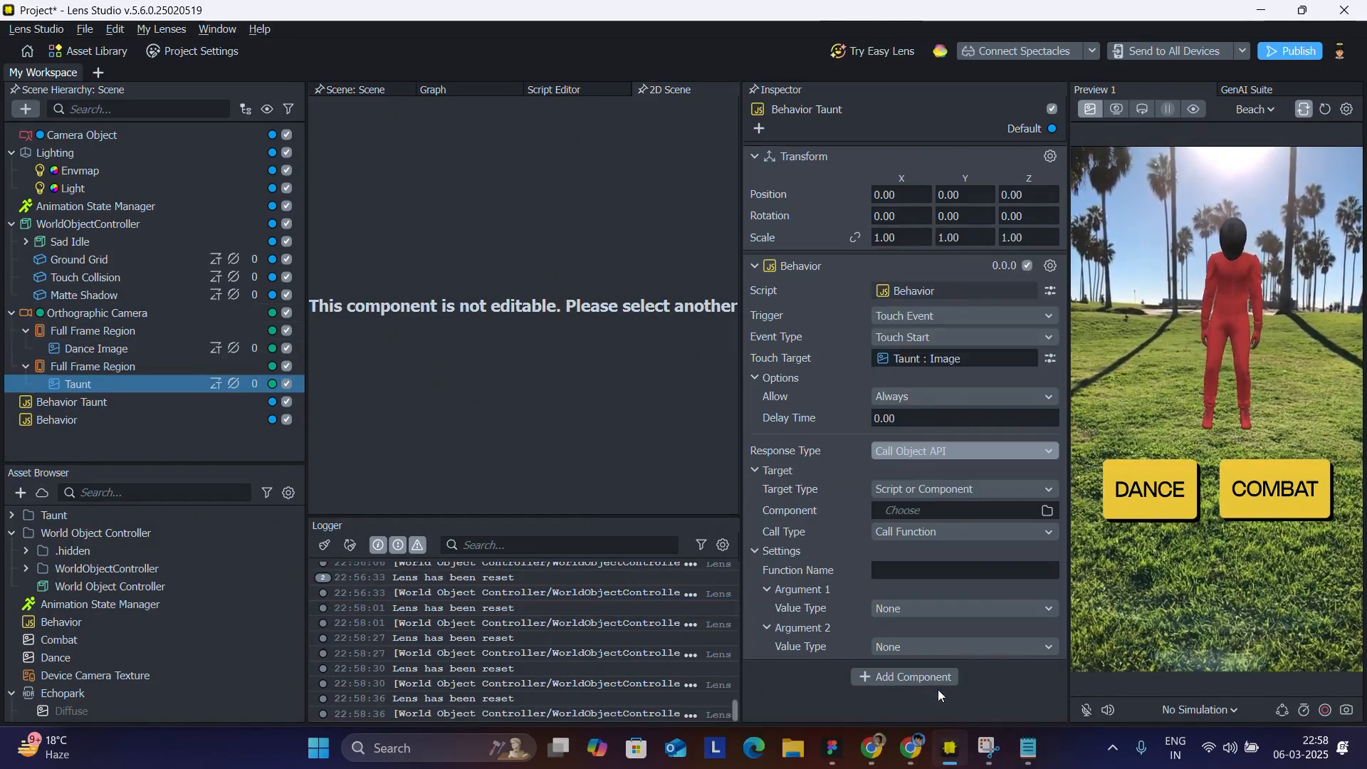
pyautogui.click(913, 492)
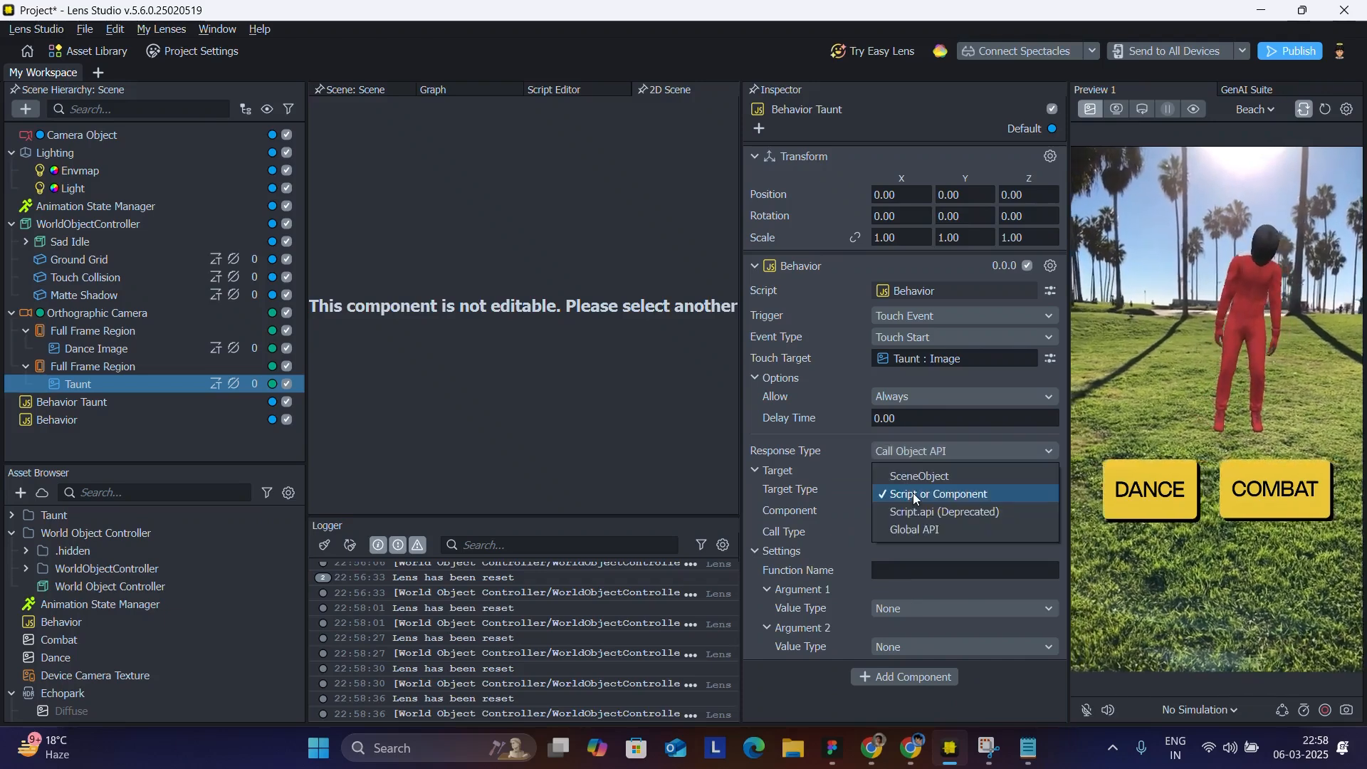
pyautogui.click(922, 491)
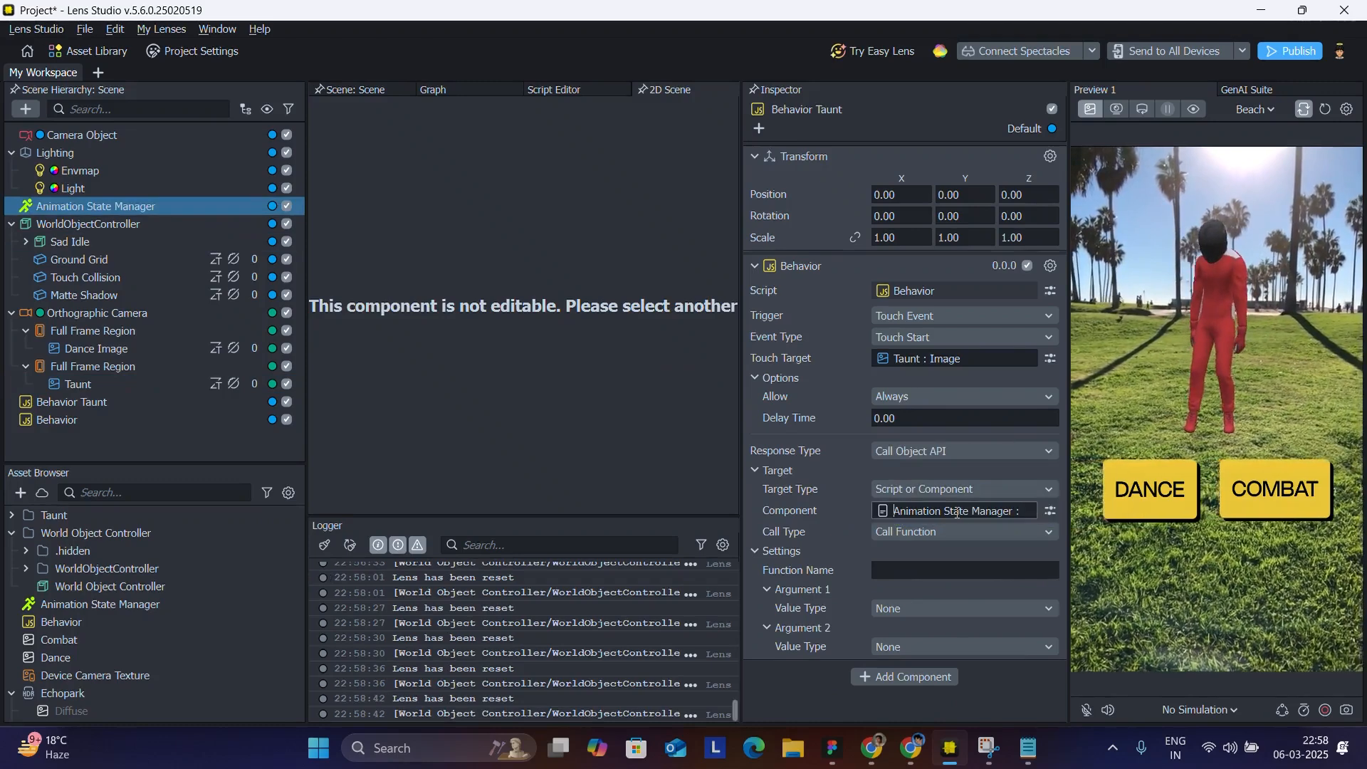
# Set Behavior Taunt's function name to setParameter and the value type of Argument 1 to string
pyautogui.click(936, 571)
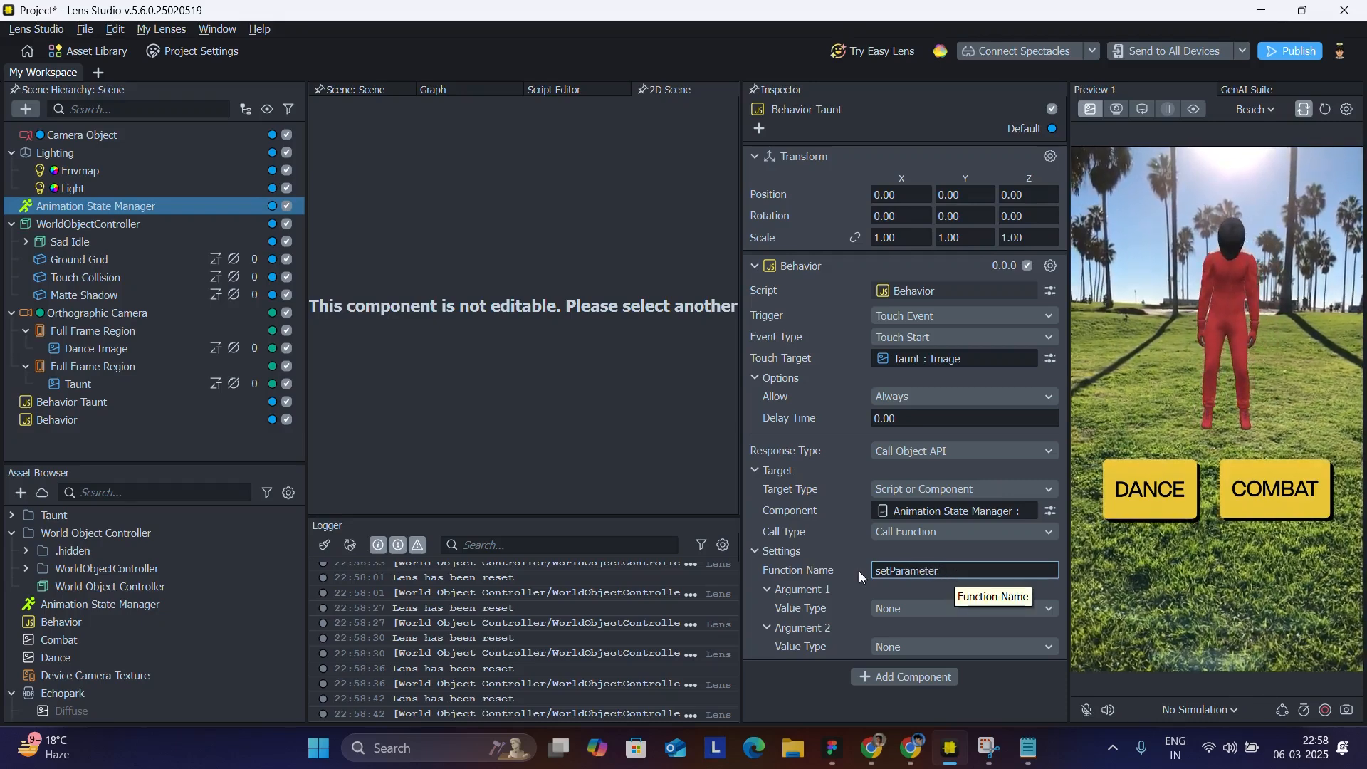
pyautogui.click(914, 609)
pyautogui.click(921, 359)
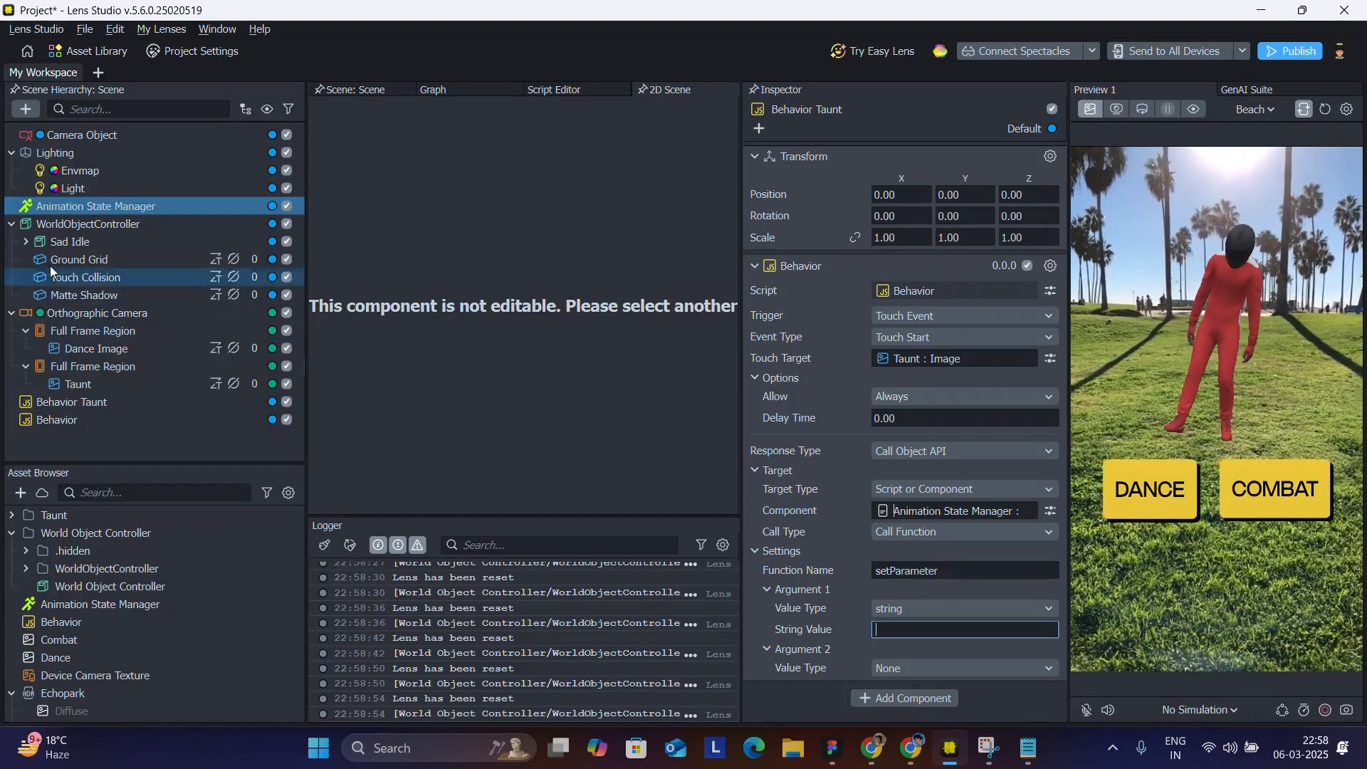
# Add a second parameter named isTaunt to the Animation State Manager
pyautogui.click(22, 207)
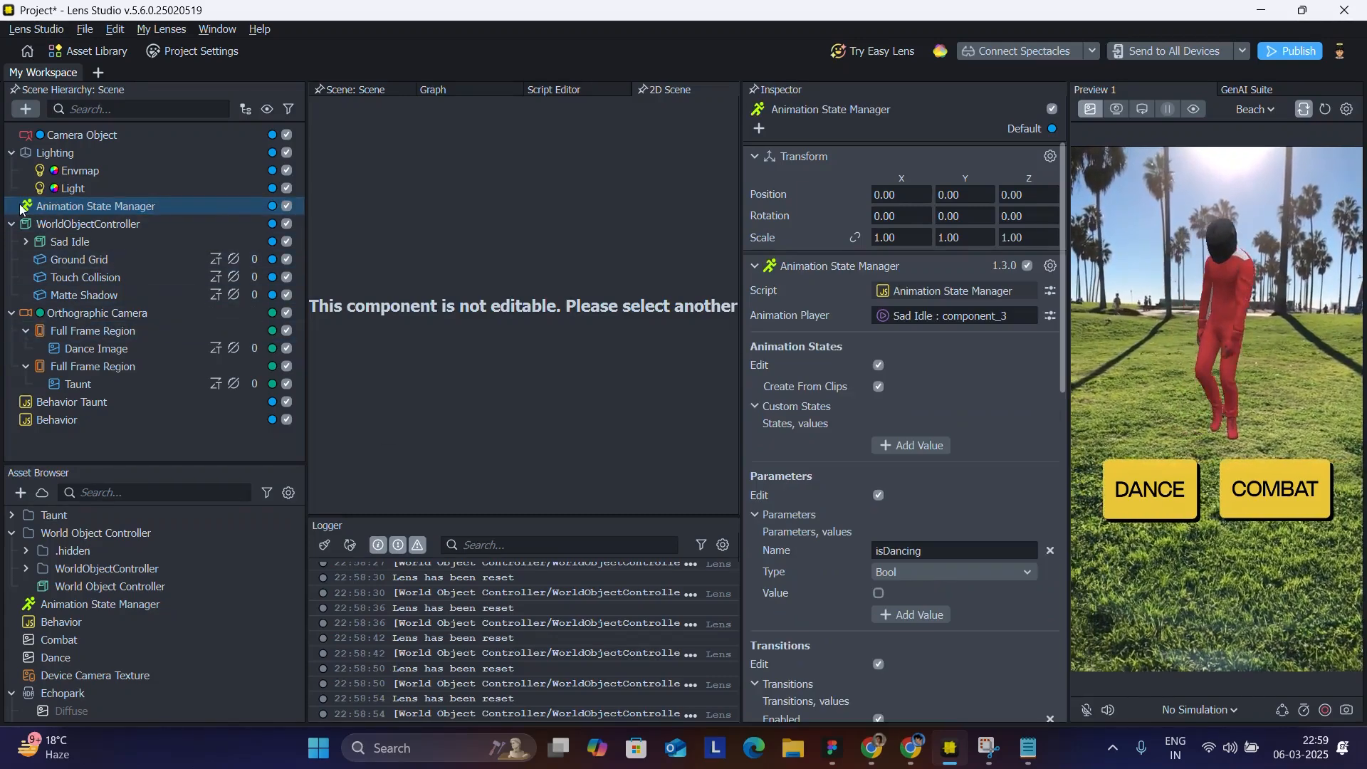
pyautogui.scroll(-3, 900, 352)
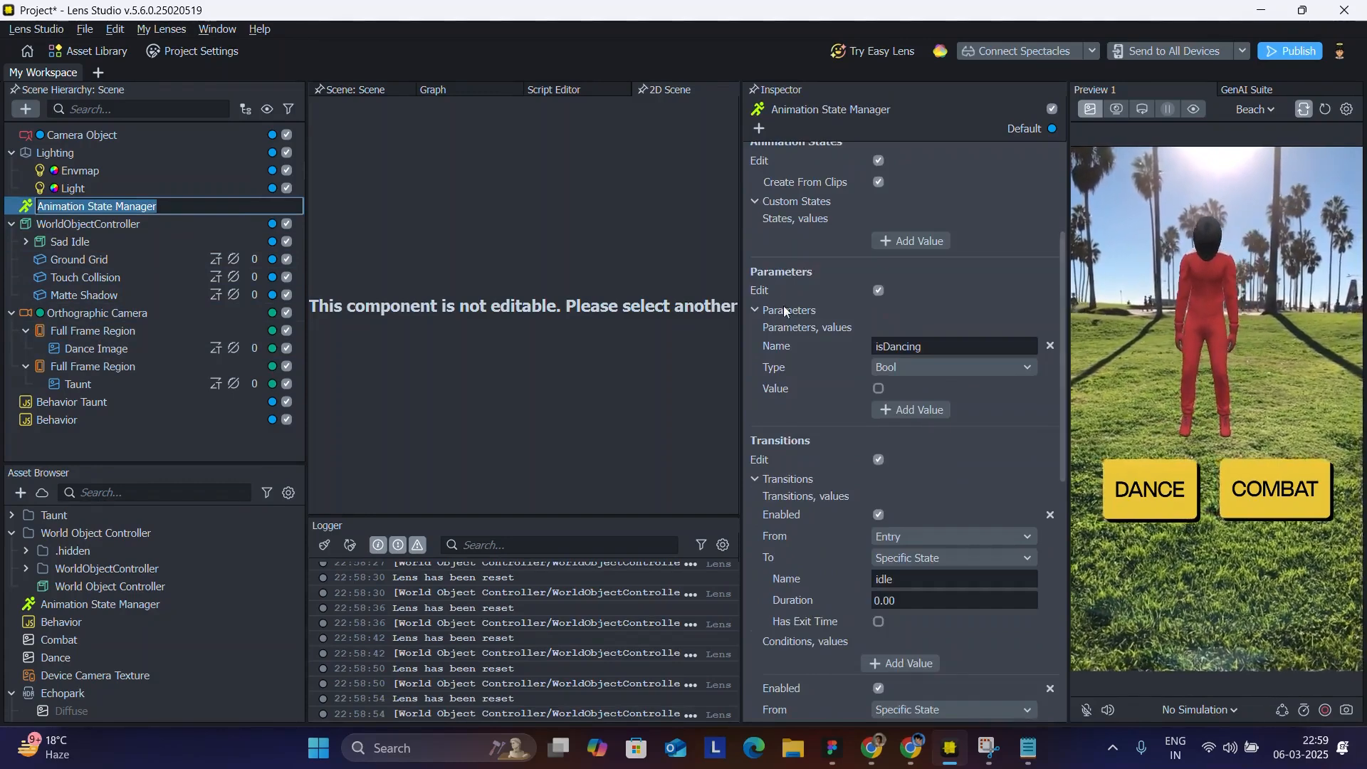
pyautogui.click(924, 410)
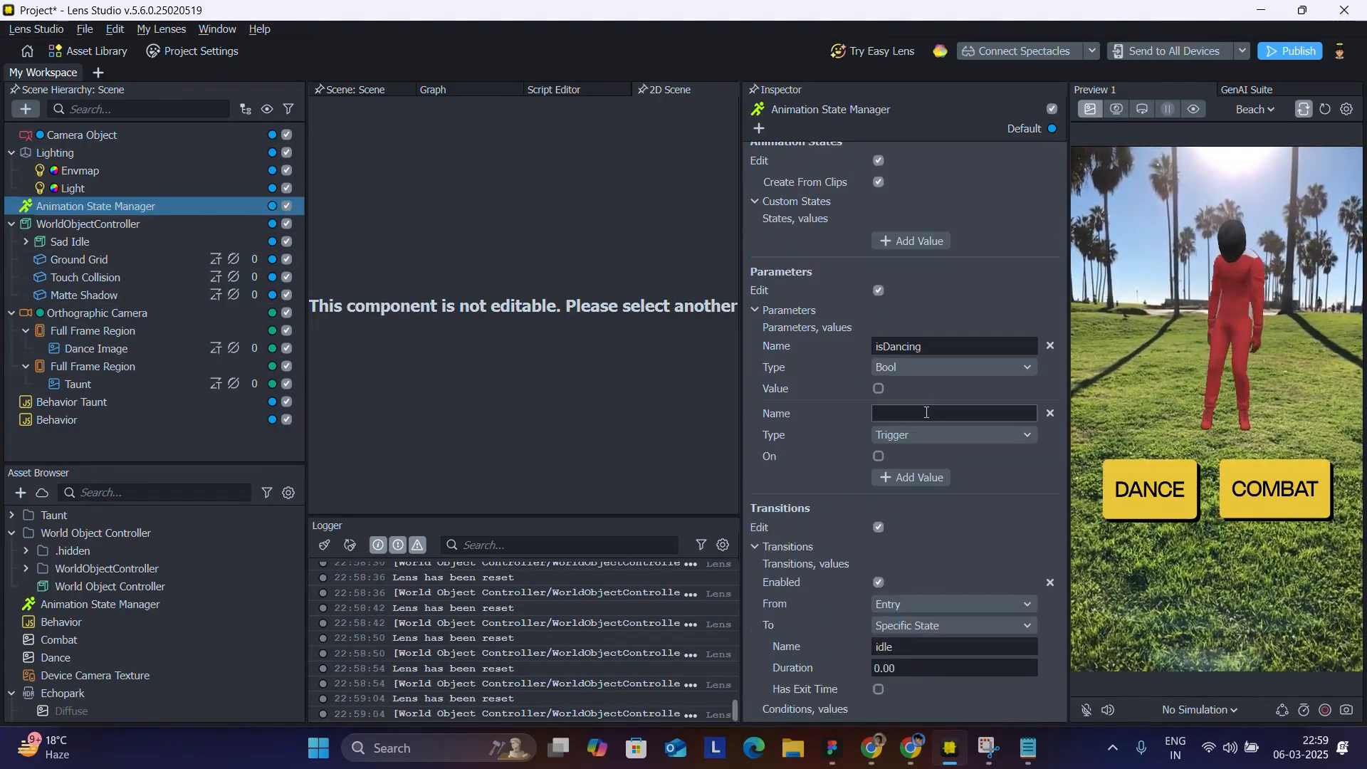
pyautogui.click(927, 413)
pyautogui.write('isTaunt')
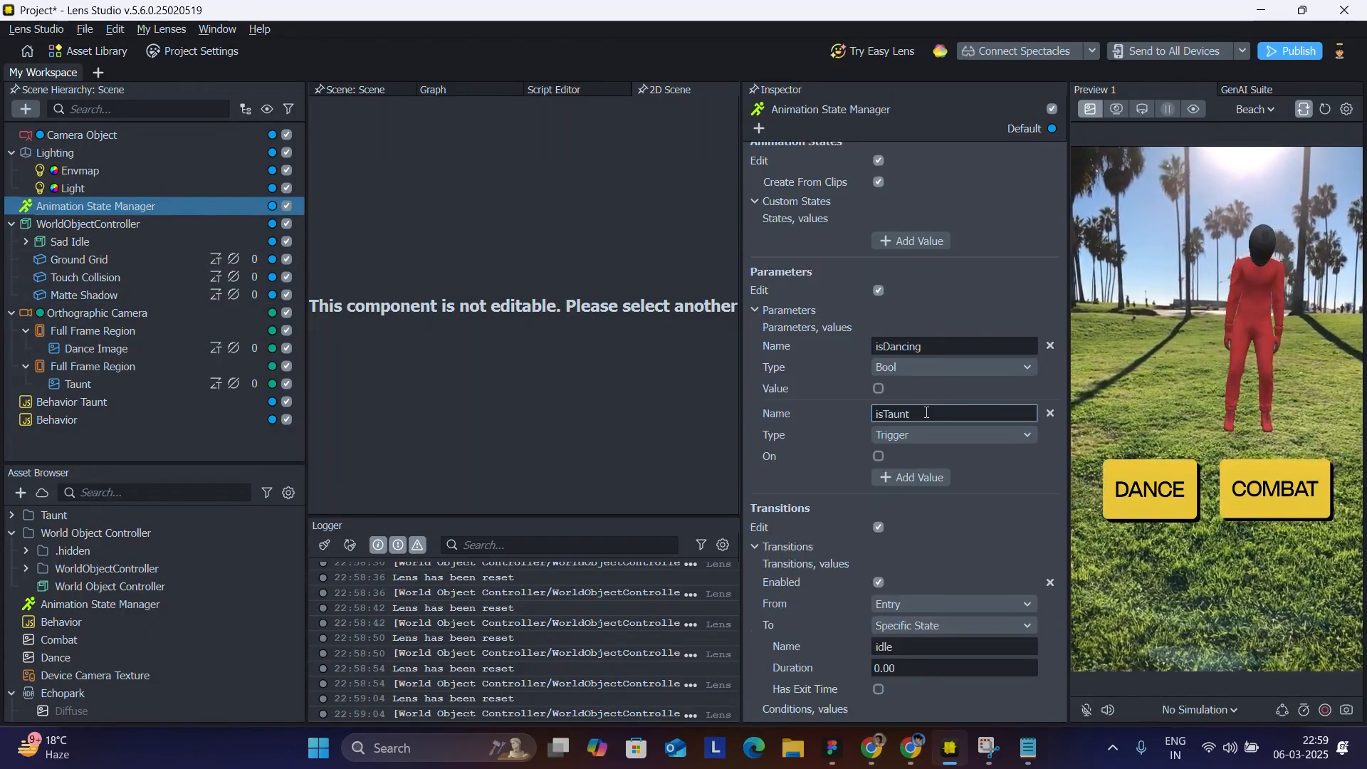
# Set the type of the Animation State Manager's isTaunt parameter to Bool
pyautogui.click(890, 443)
pyautogui.click(912, 421)
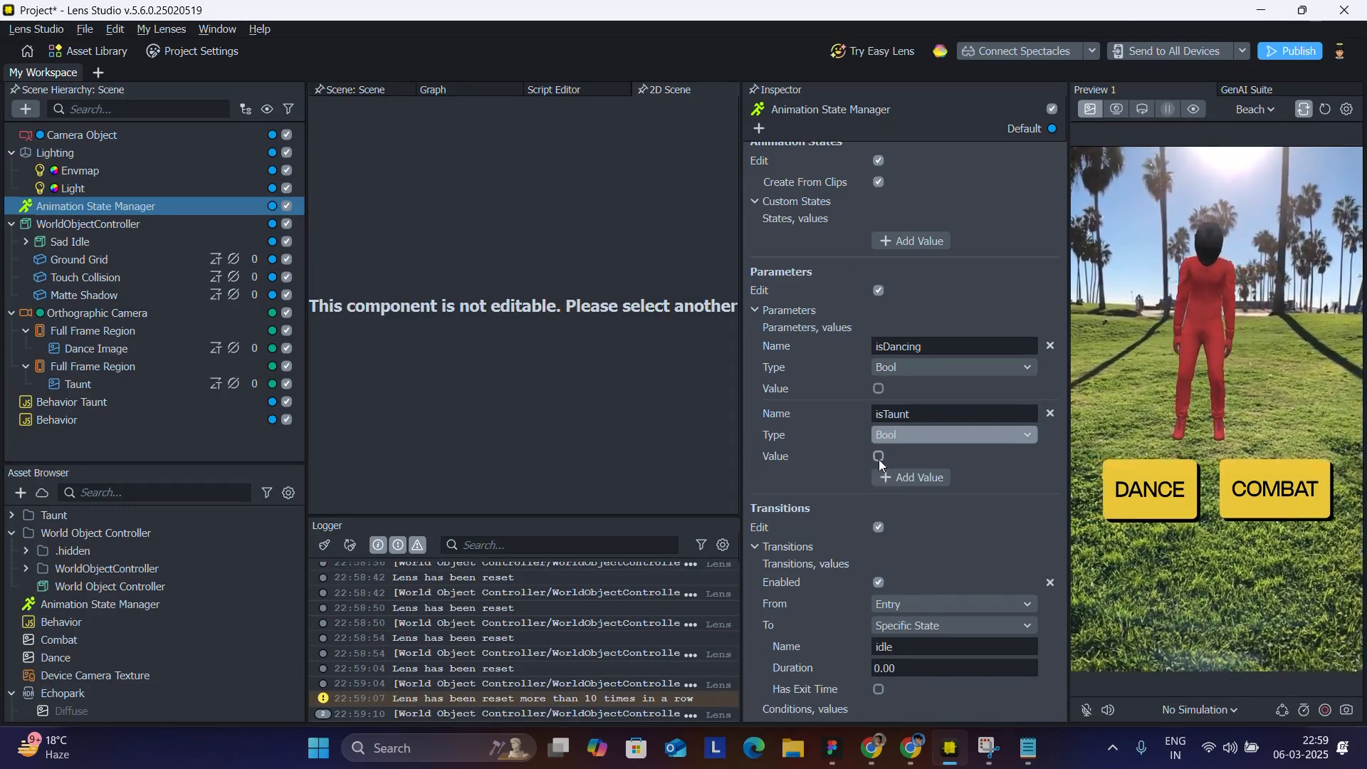
# Set Behavior Taunt's Argument 1 string value to isTaunt and Argument 2 to an enabled bool, and test COMBAT in the preview
pyautogui.click(143, 401)
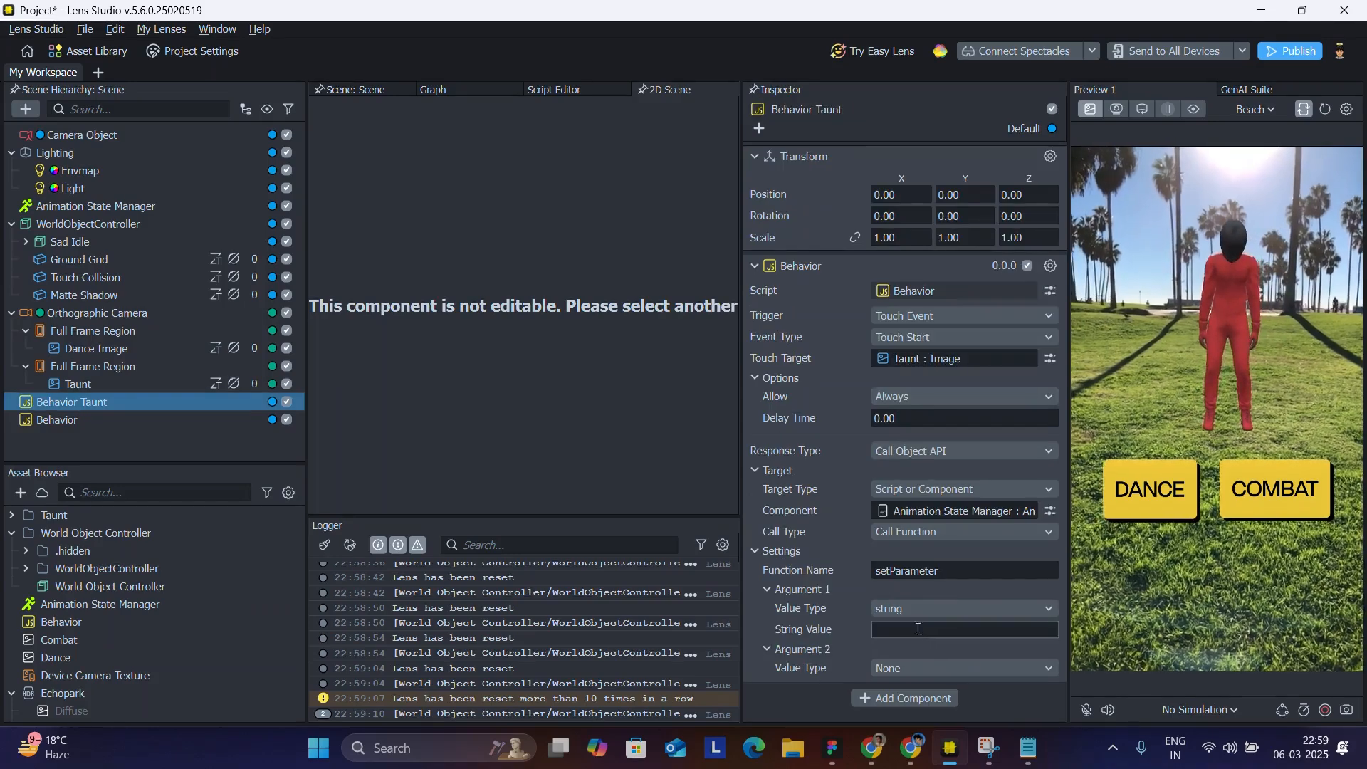
pyautogui.click(912, 629)
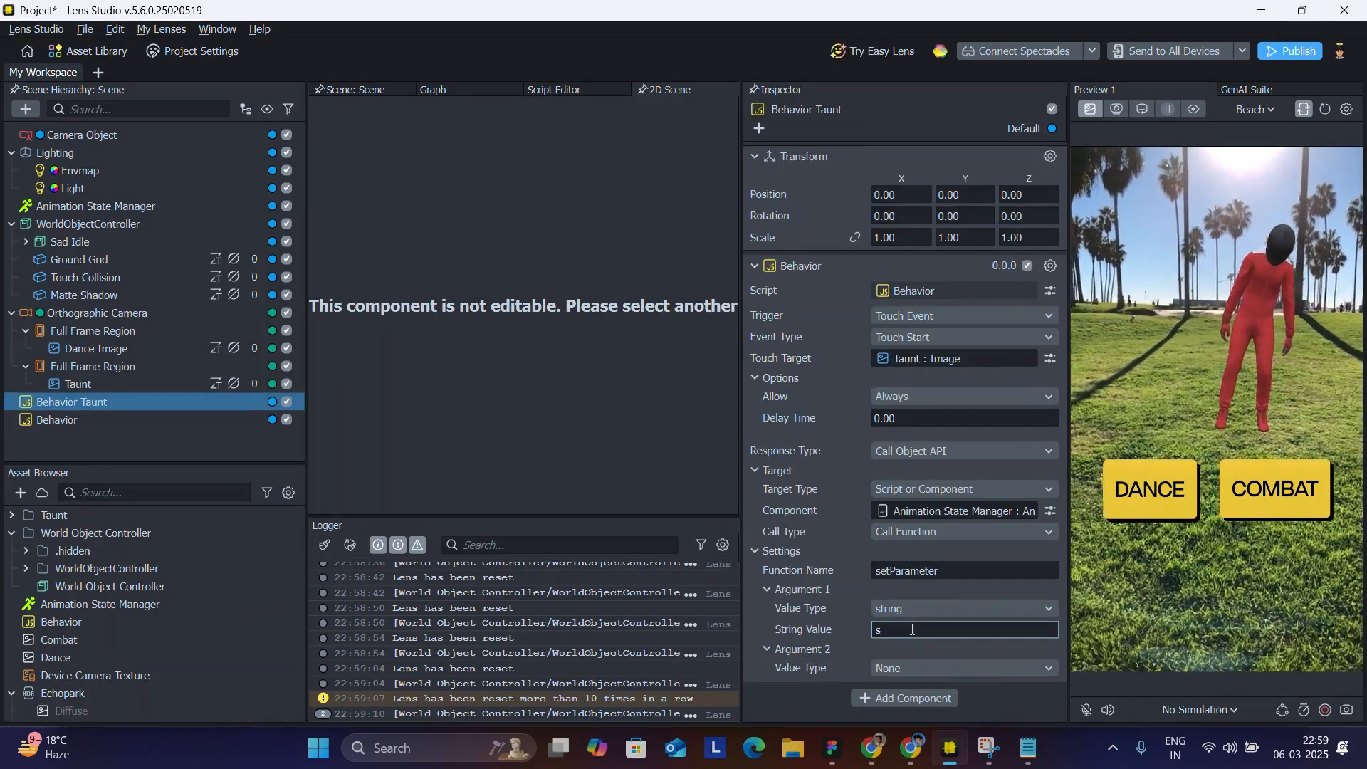
pyautogui.write('isTaunt')
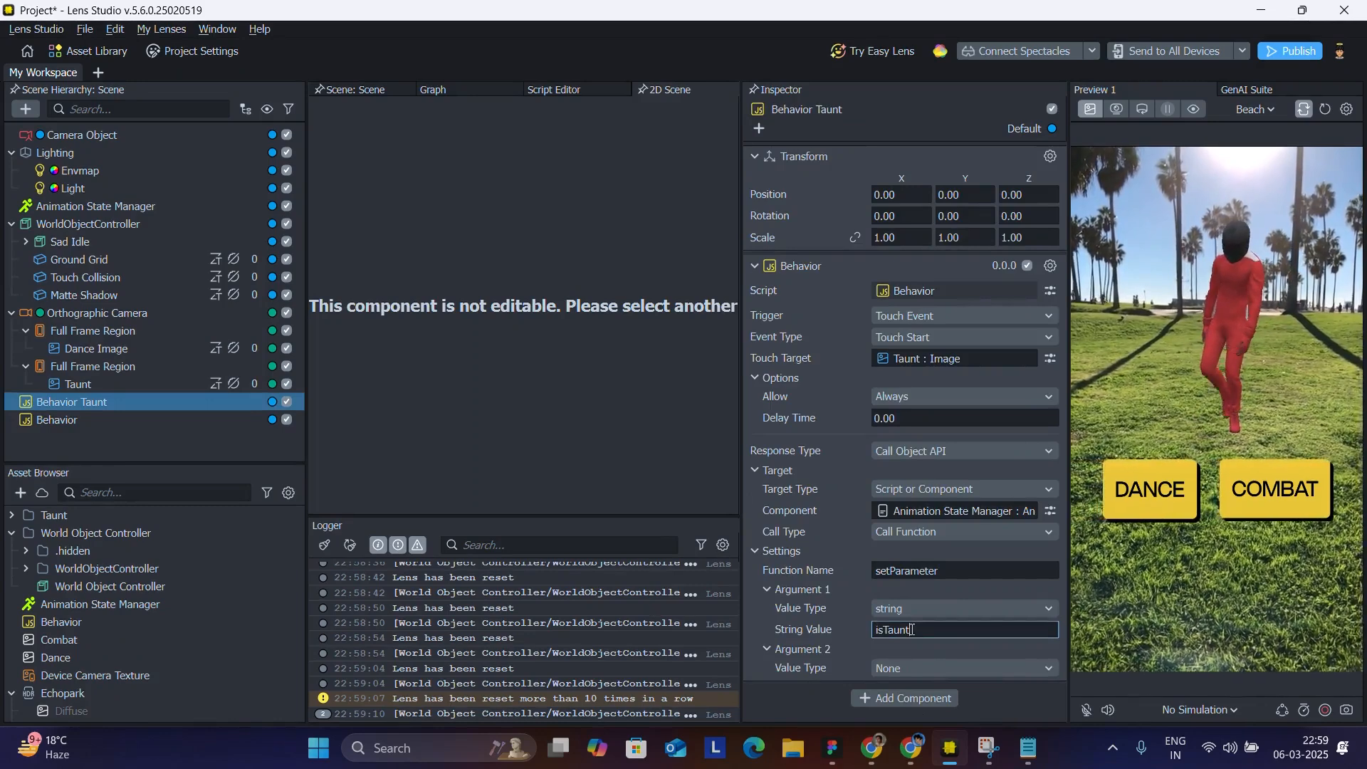
pyautogui.click(780, 601)
pyautogui.click(921, 668)
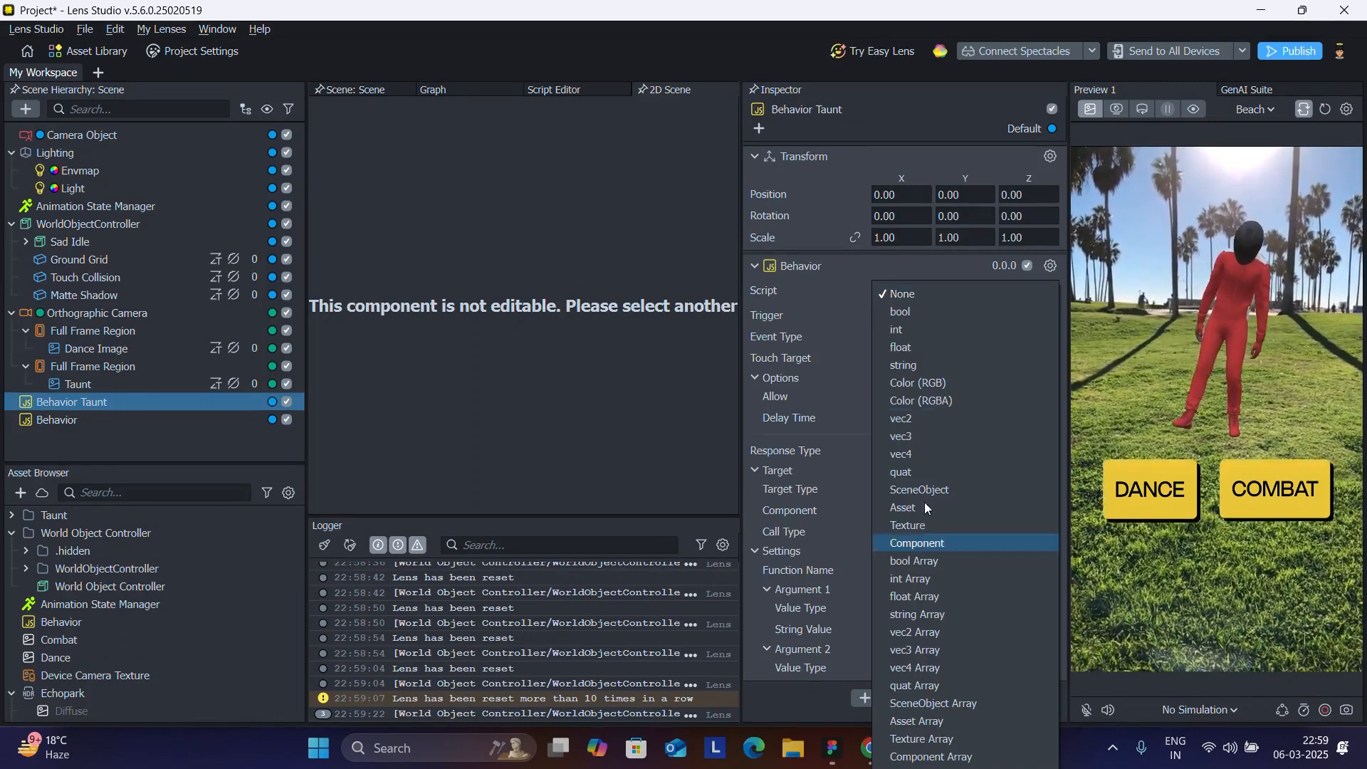
pyautogui.click(900, 311)
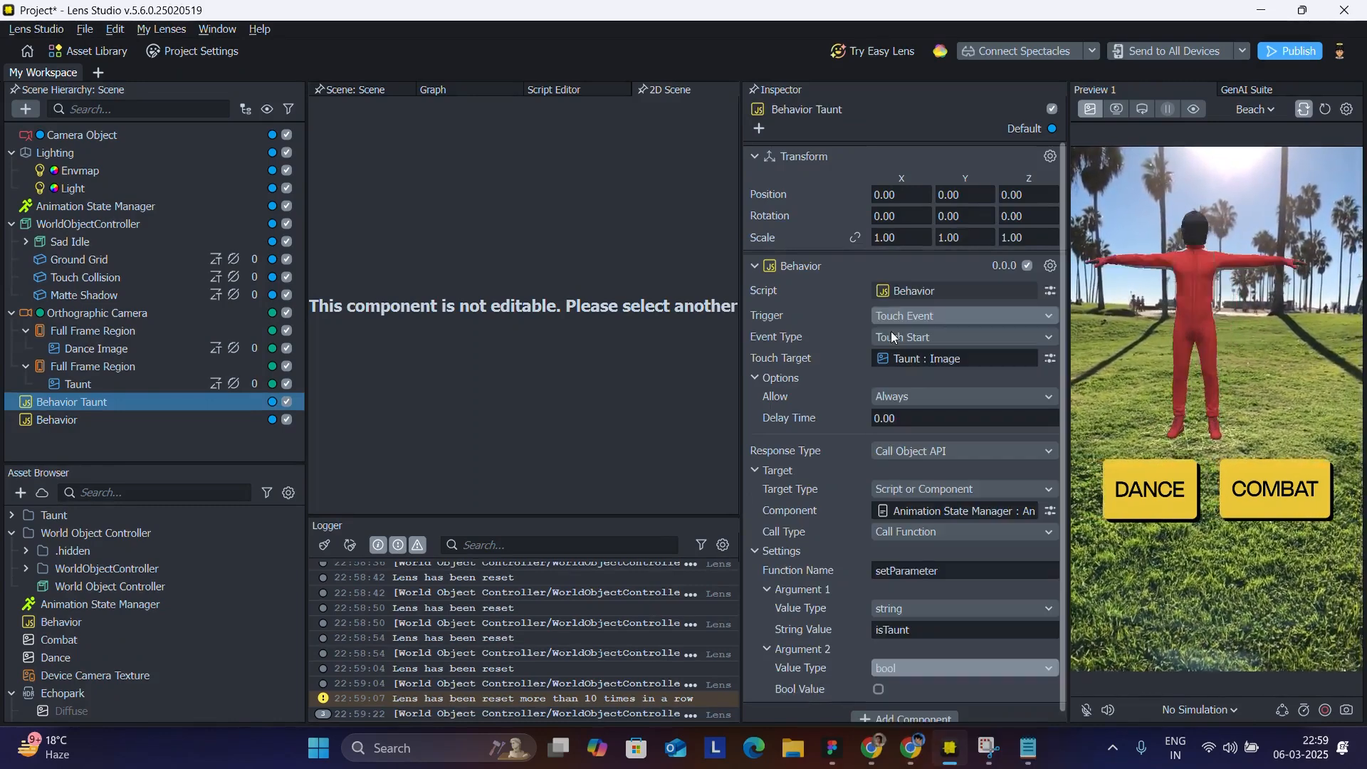
pyautogui.click(878, 690)
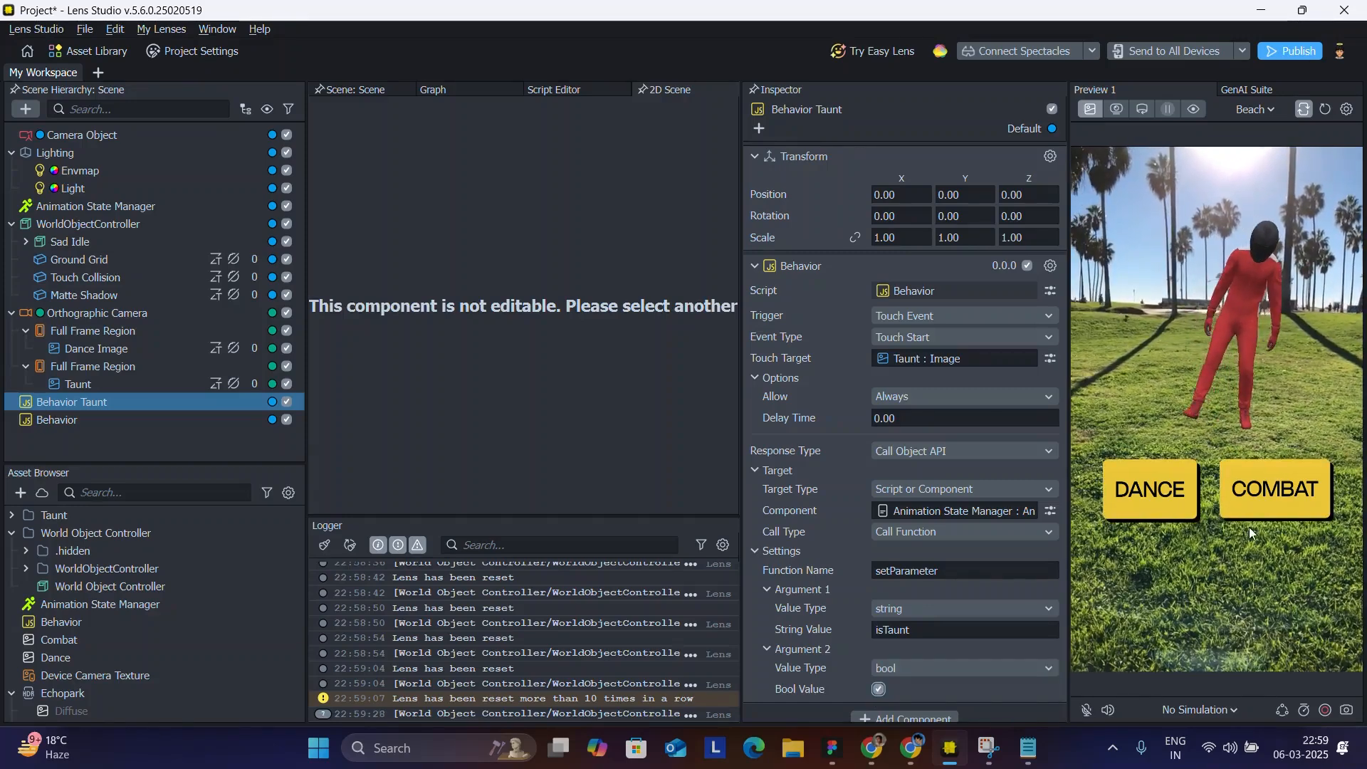
pyautogui.click(1243, 493)
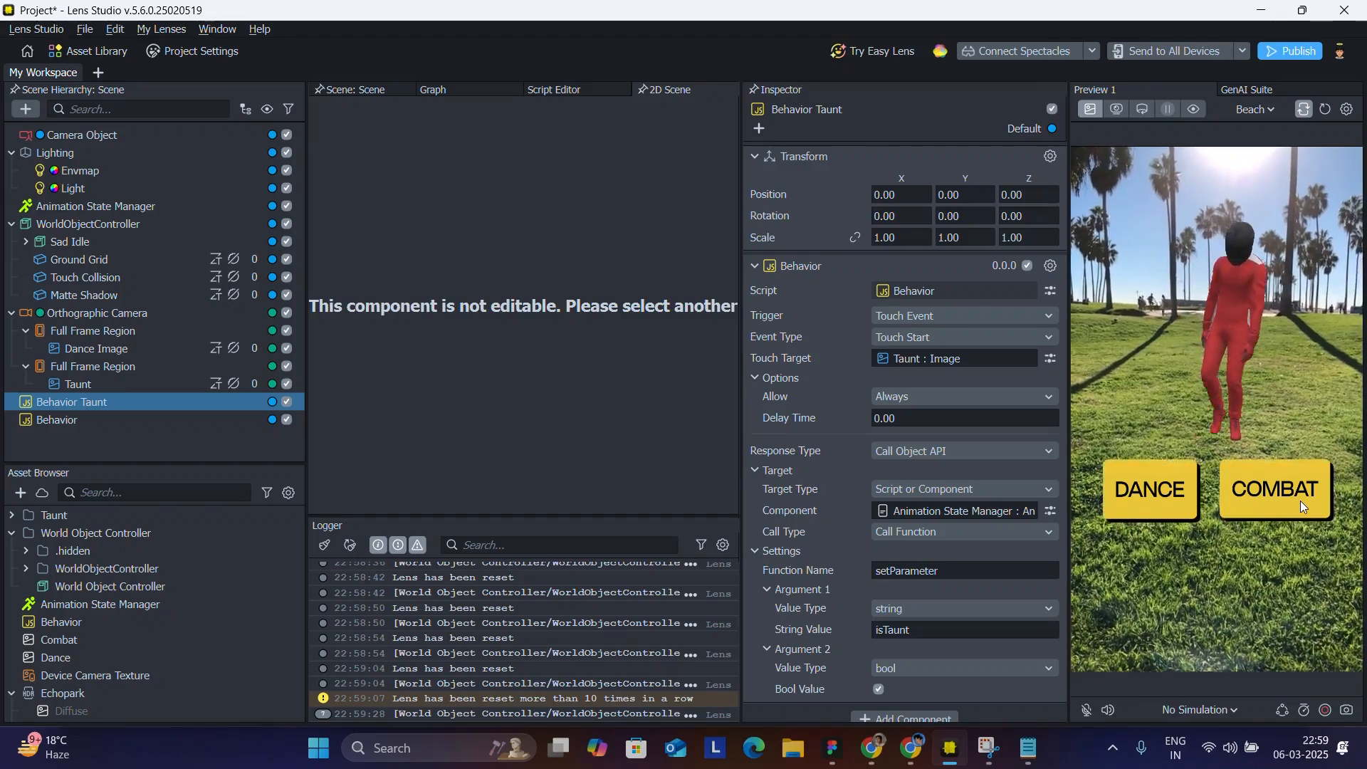
# Add a transition to the Animation State Manager from the specific state idle to the specific state Taunt
pyautogui.click(59, 209)
pyautogui.scroll(-10, 868, 300)
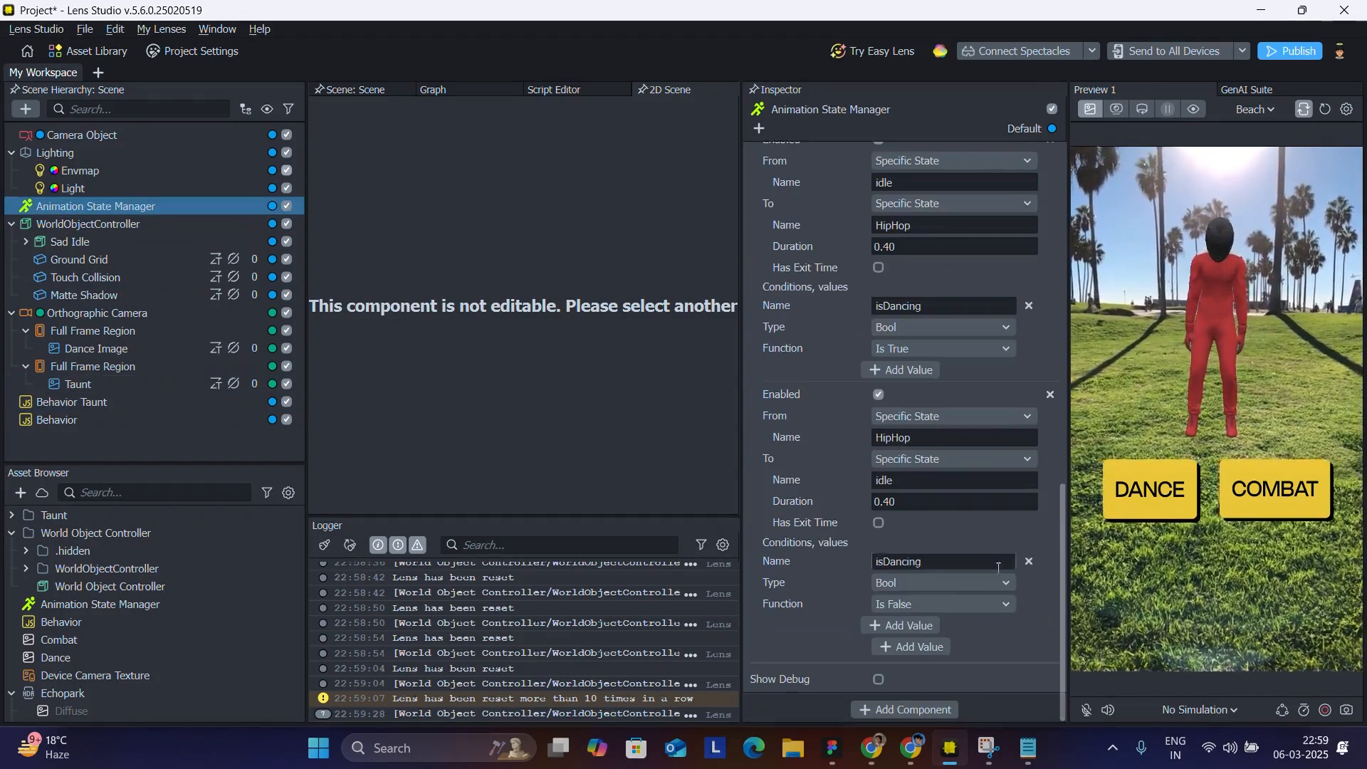
pyautogui.click(933, 648)
pyautogui.scroll(-3, 917, 570)
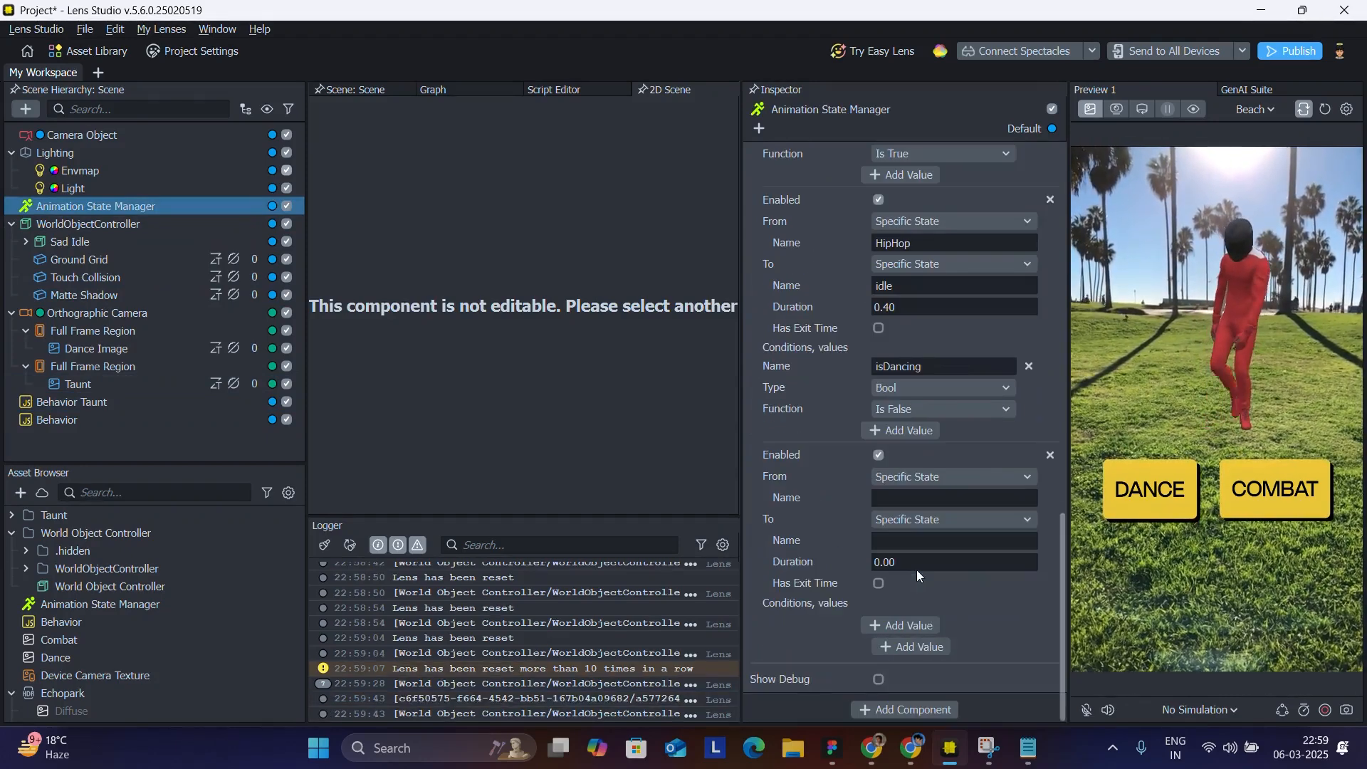
pyautogui.click(941, 495)
pyautogui.write('idle')
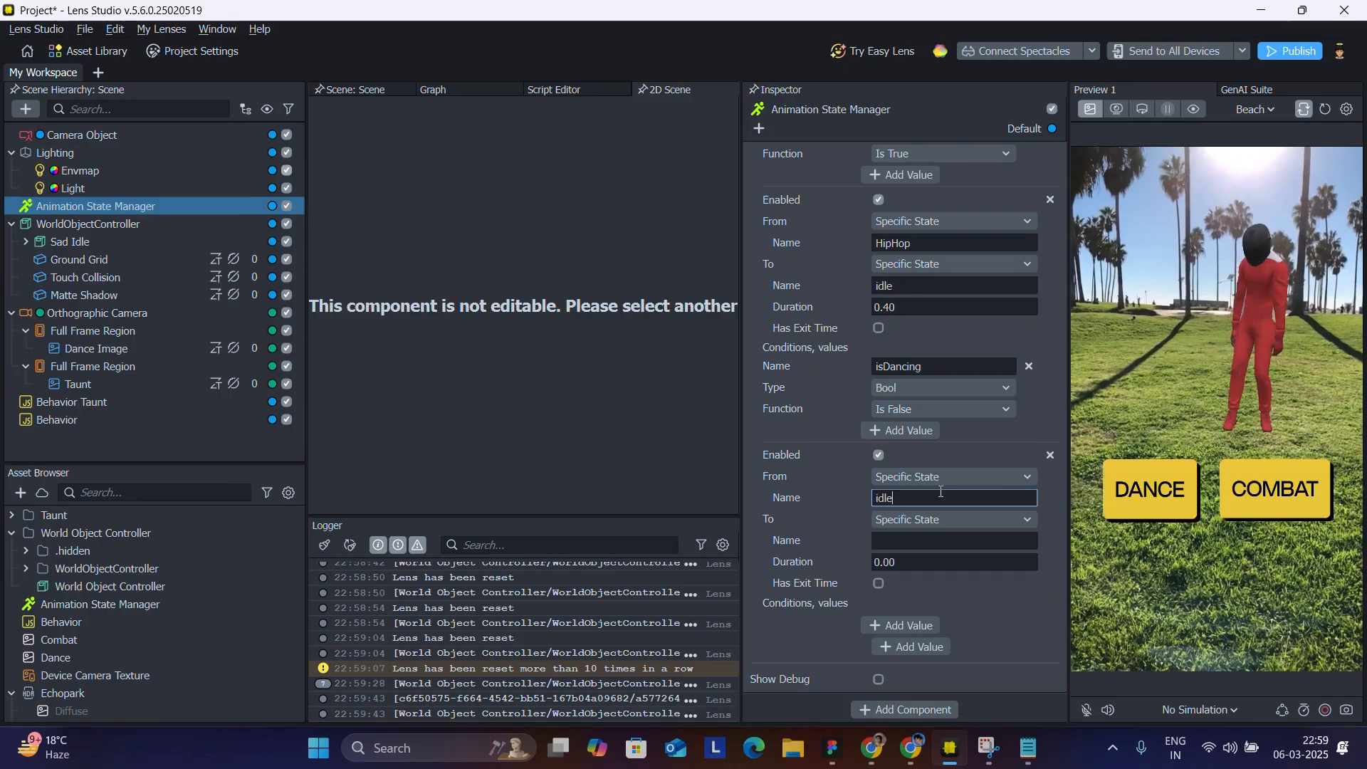
pyautogui.click(941, 541)
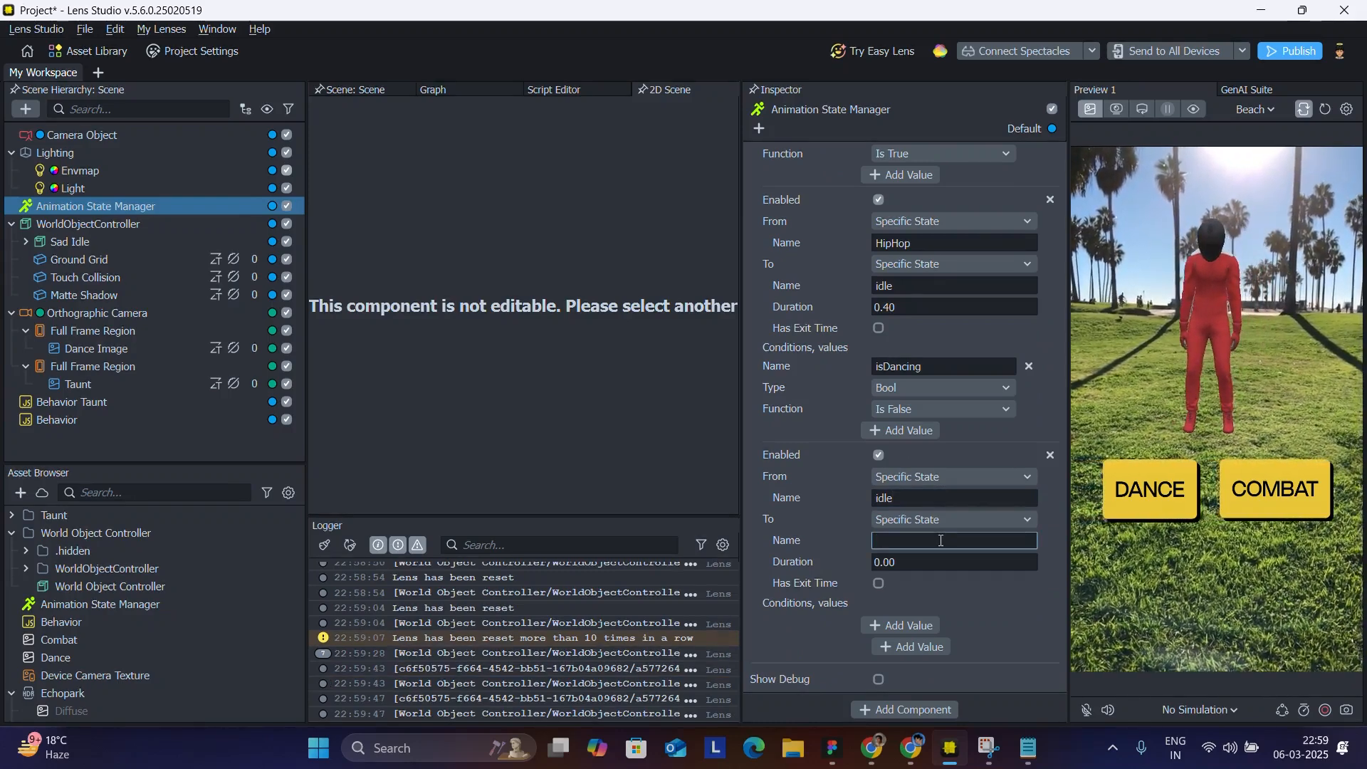
pyautogui.write('Taunt')
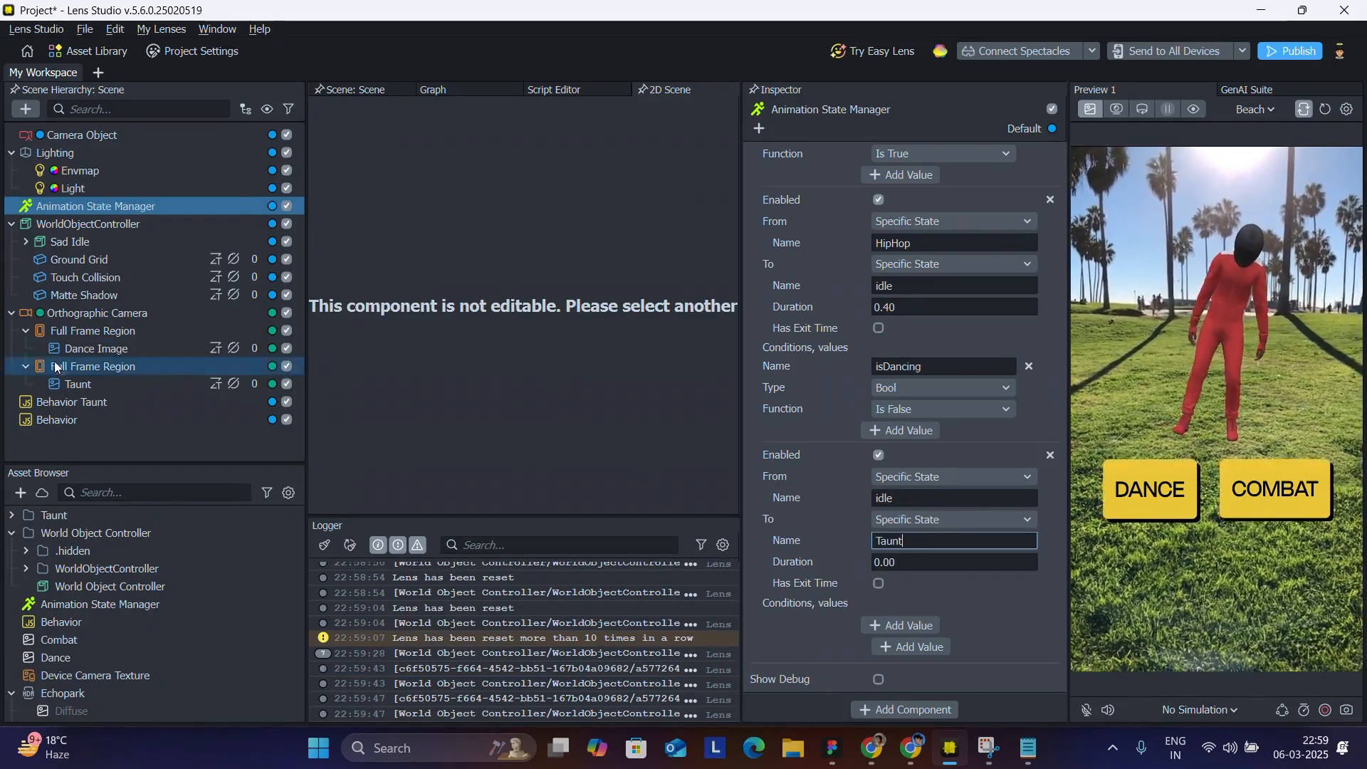
# Check the Taunt clip's name on Sad Idle and review Behavior Taunt's settings
pyautogui.click(46, 242)
pyautogui.scroll(-8, 898, 435)
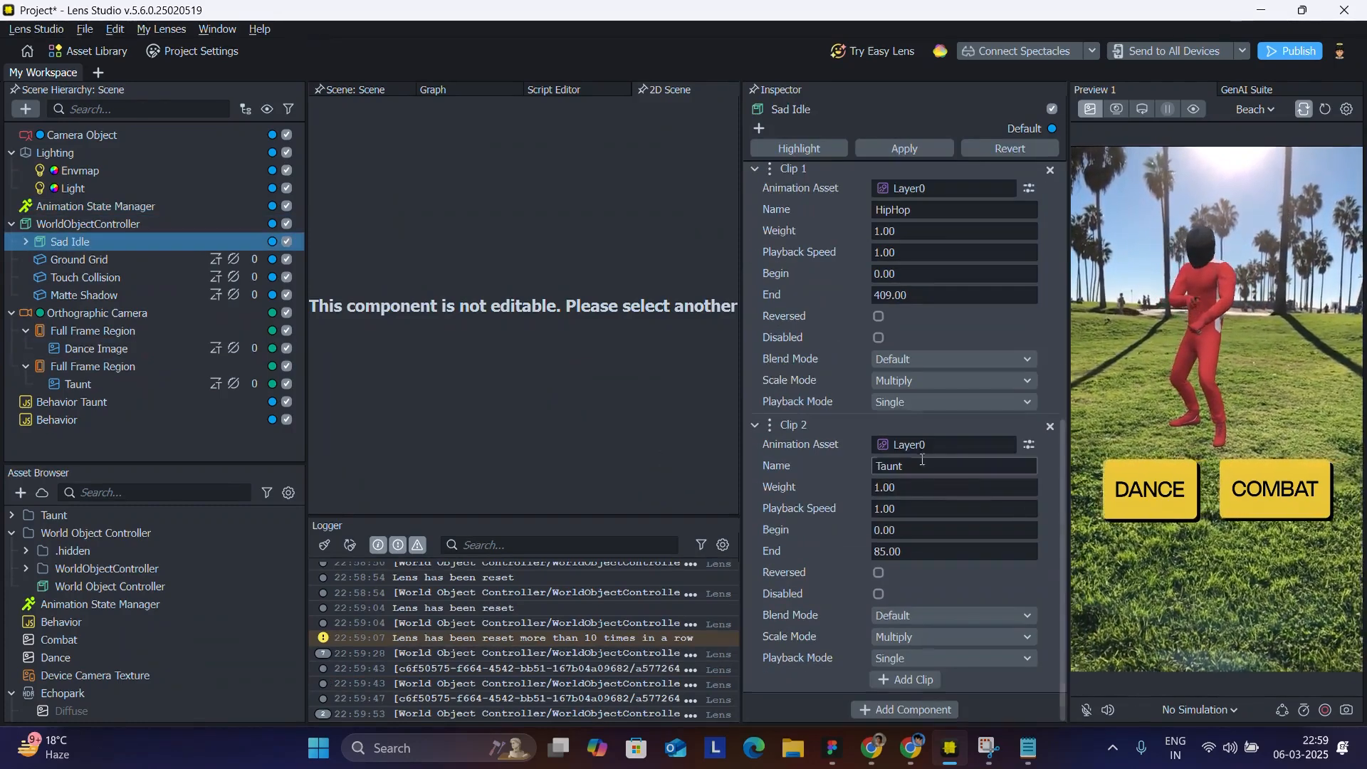
pyautogui.moveTo(921, 464); pyautogui.dragTo(799, 463)
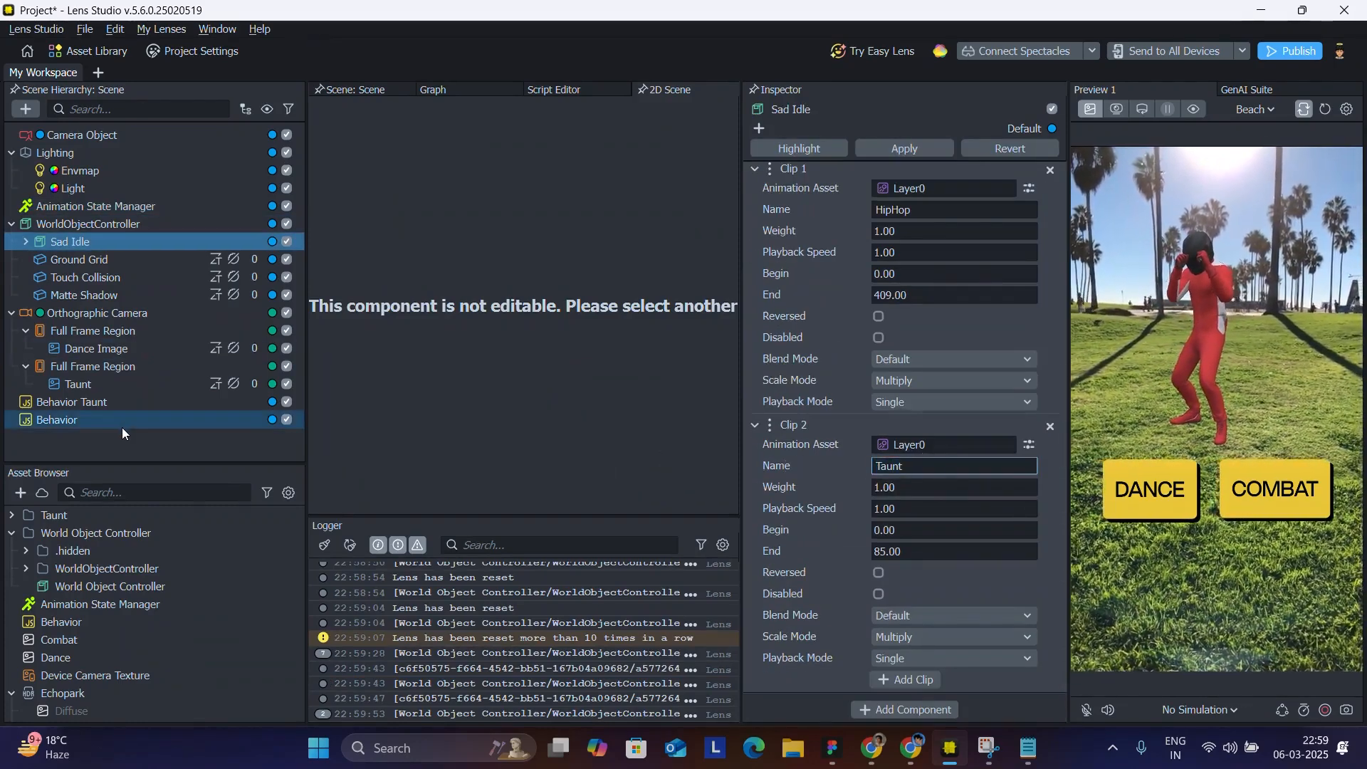
pyautogui.click(68, 401)
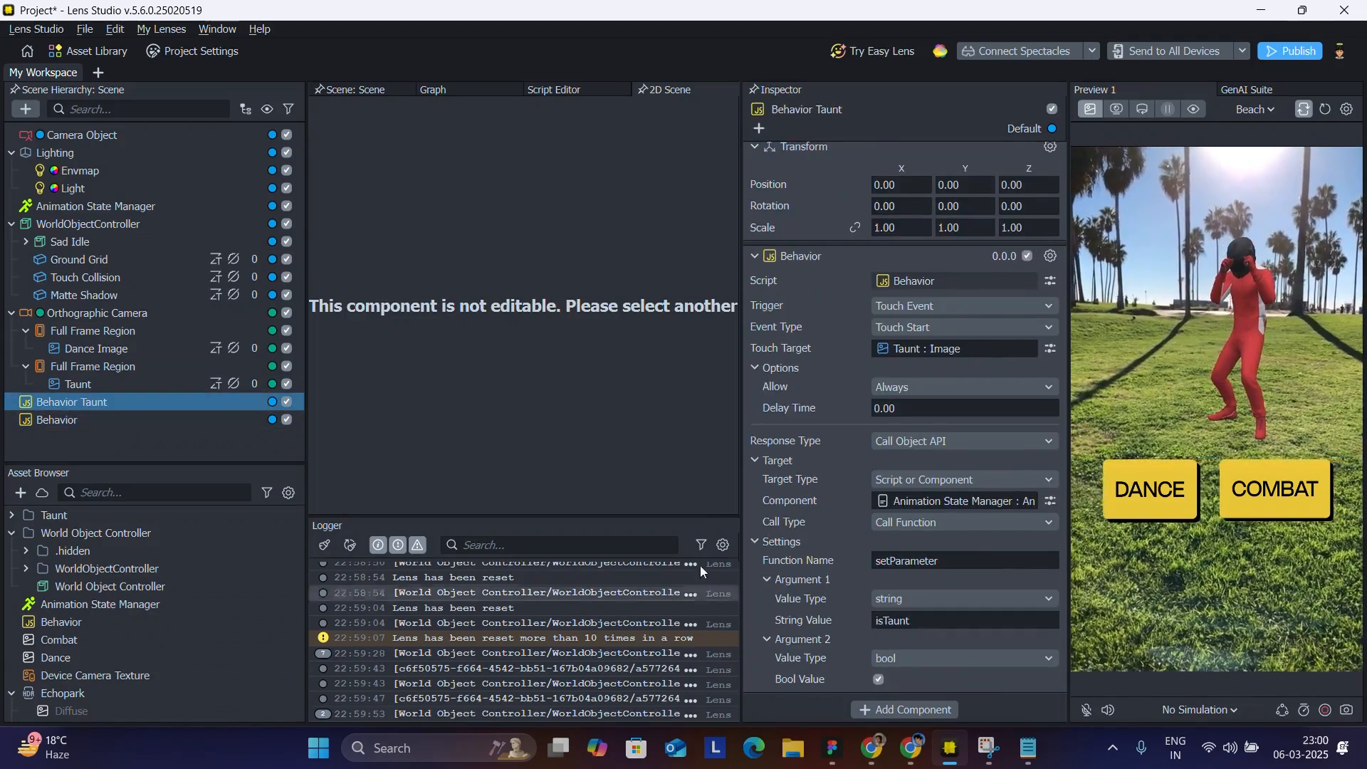
# Set the idle-to-Taunt transition's duration to 0.40 and add a condition named isTaunt
pyautogui.click(43, 213)
pyautogui.scroll(-10, 1015, 511)
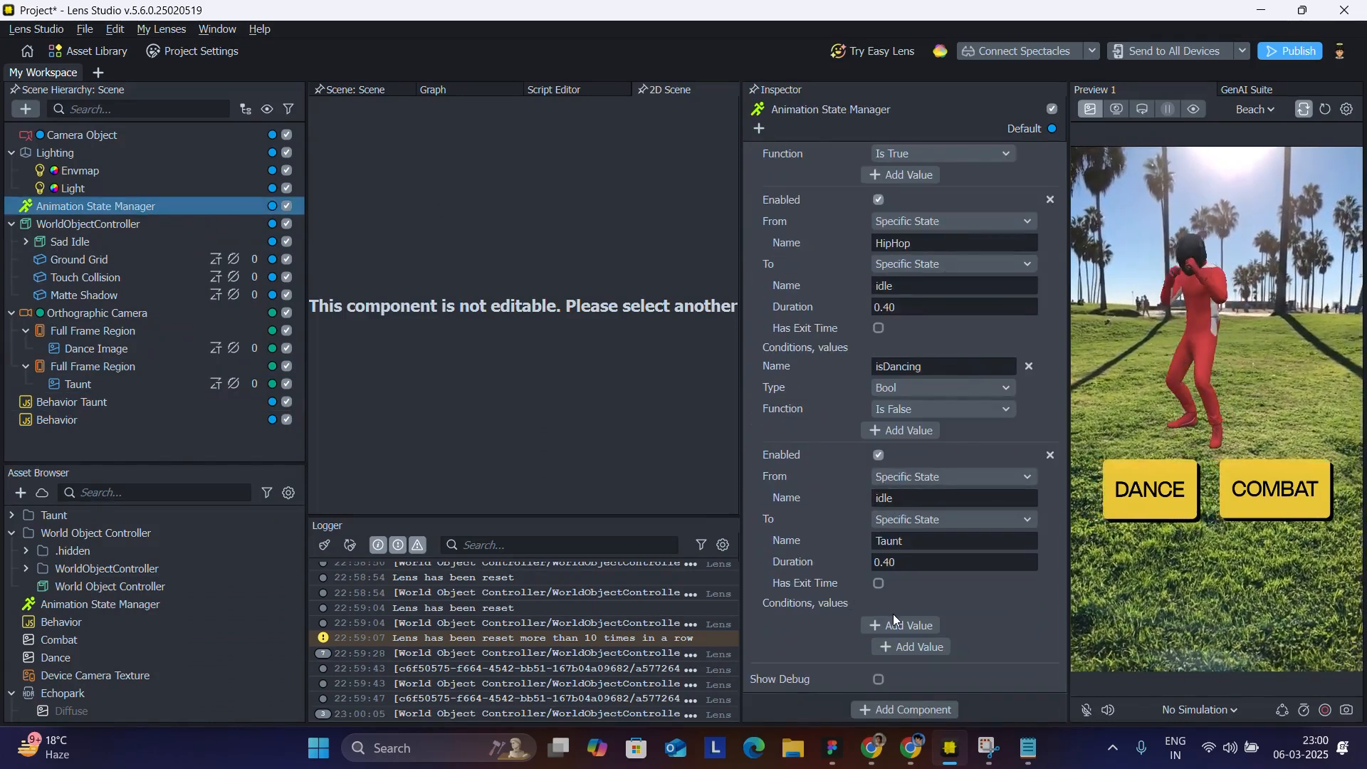
pyautogui.click(918, 625)
pyautogui.click(899, 581)
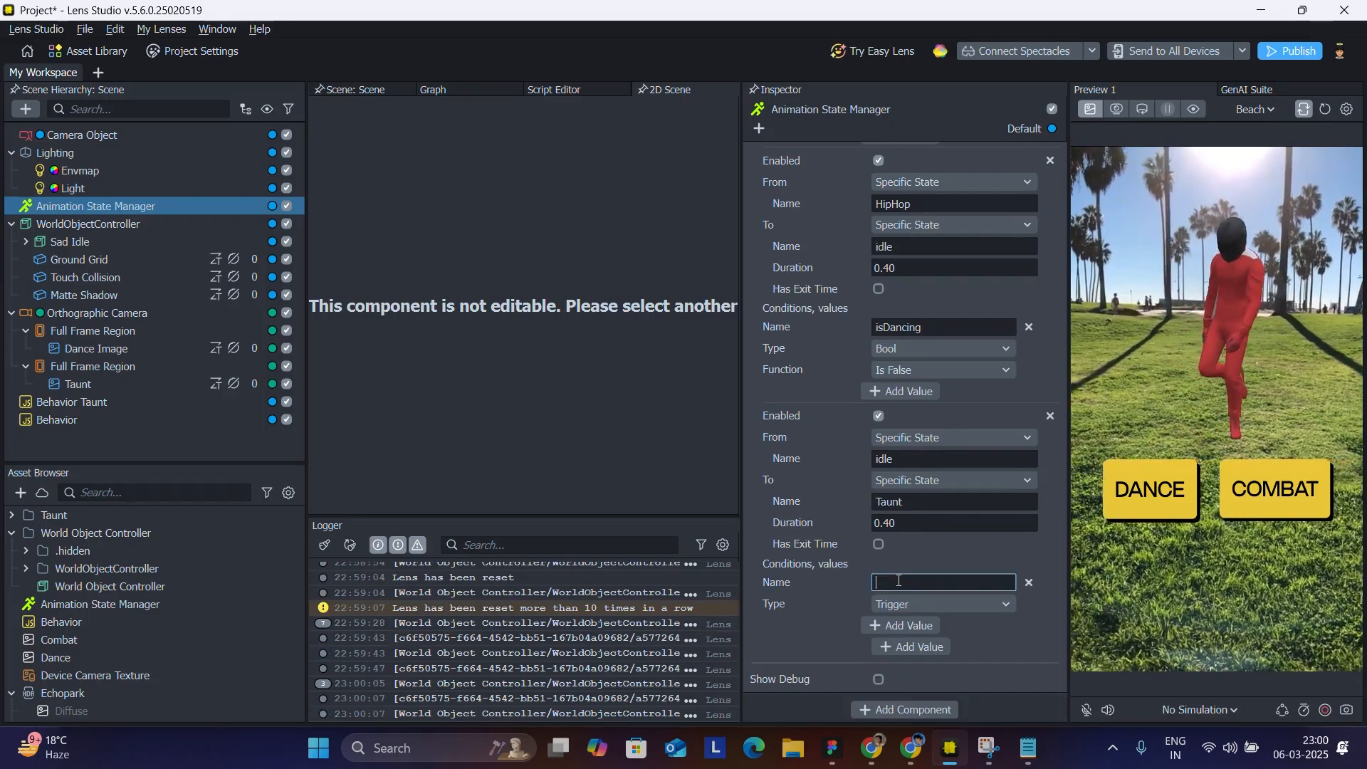
pyautogui.write('isTaunt')
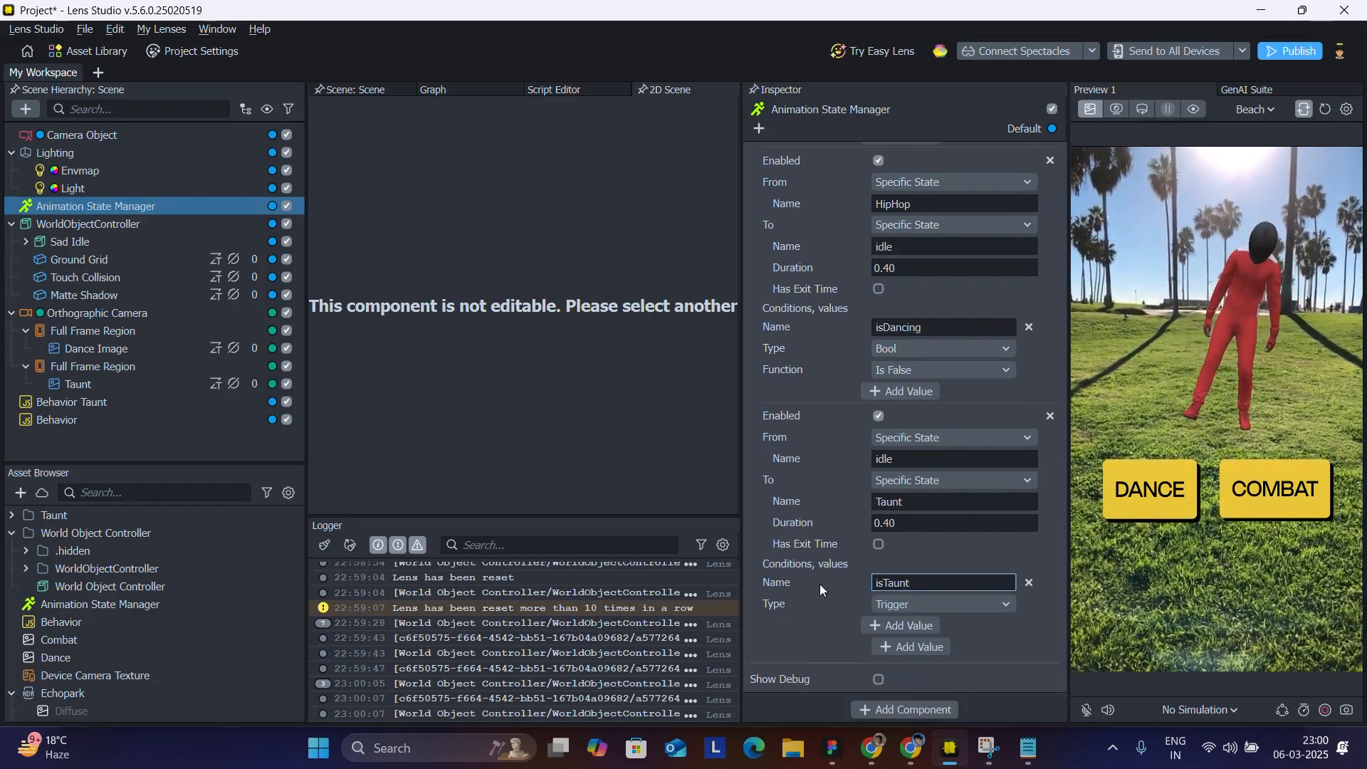
# Set the isTaunt condition's type to Bool and its function to Is True, and test the COMBAT button in the preview
pyautogui.scroll(5, 819, 584)
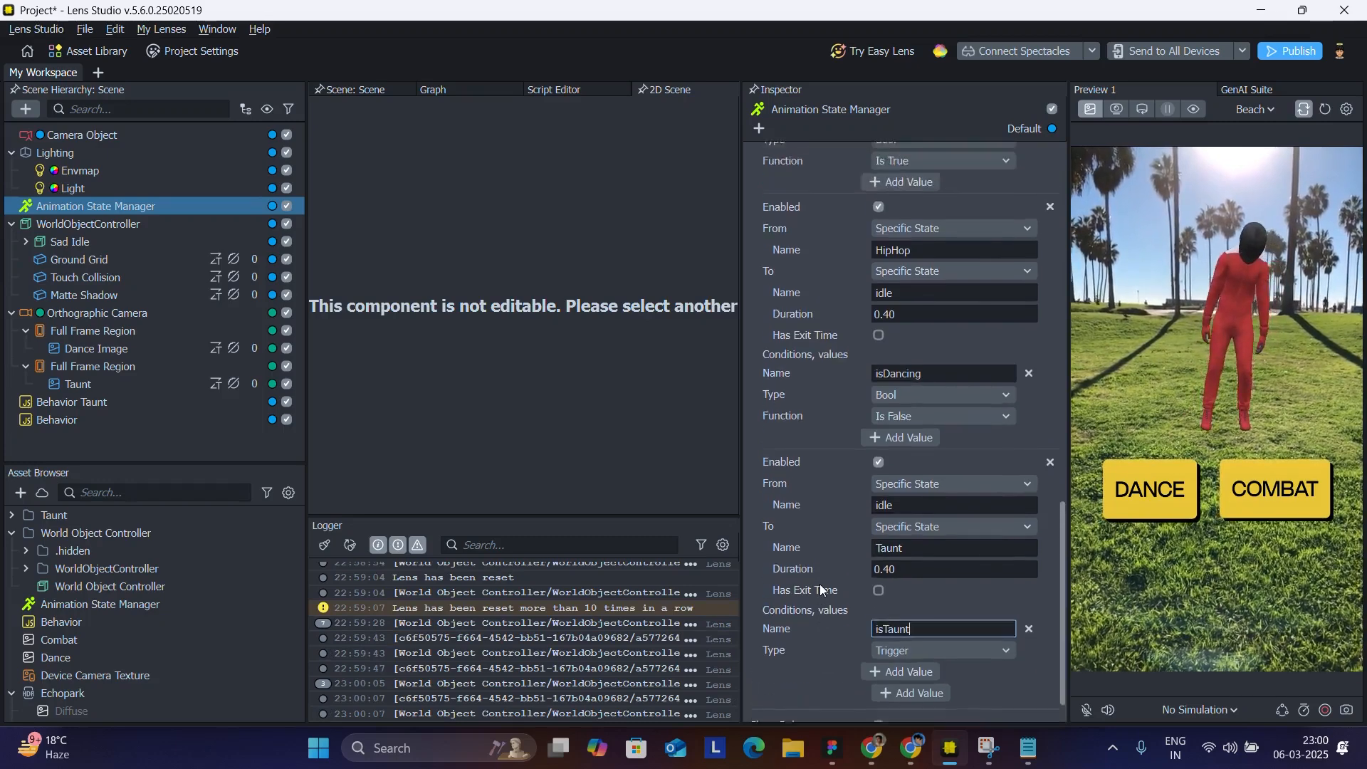
pyautogui.scroll(5, 918, 406)
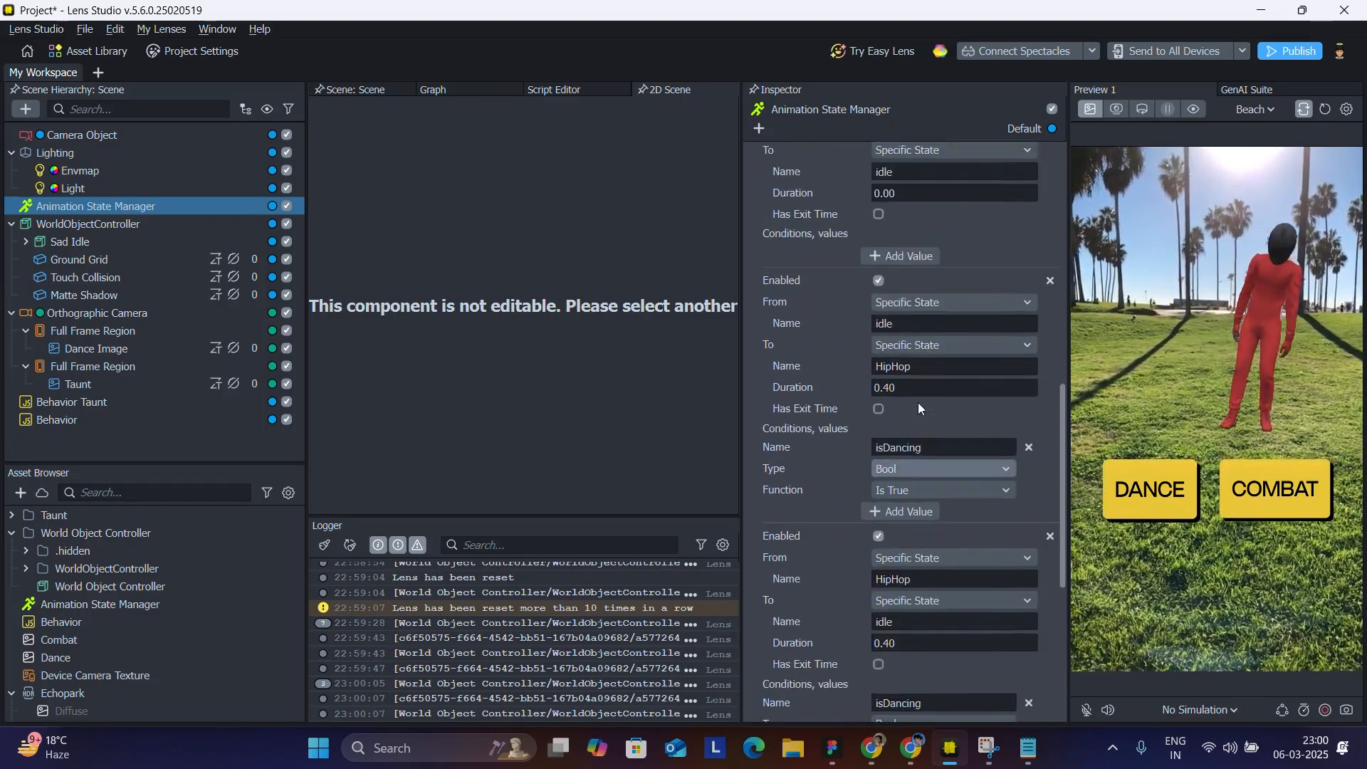
pyautogui.scroll(2, 895, 285)
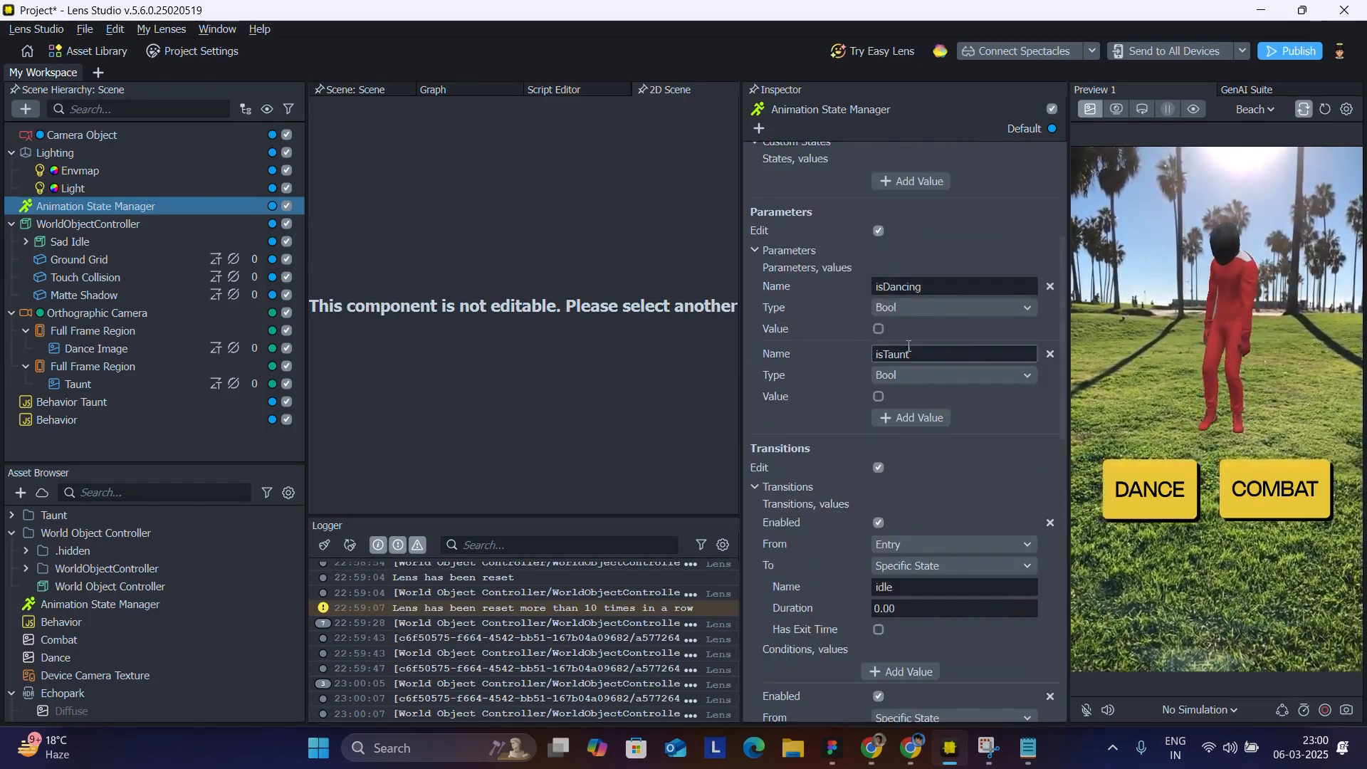
pyautogui.scroll(-10, 929, 306)
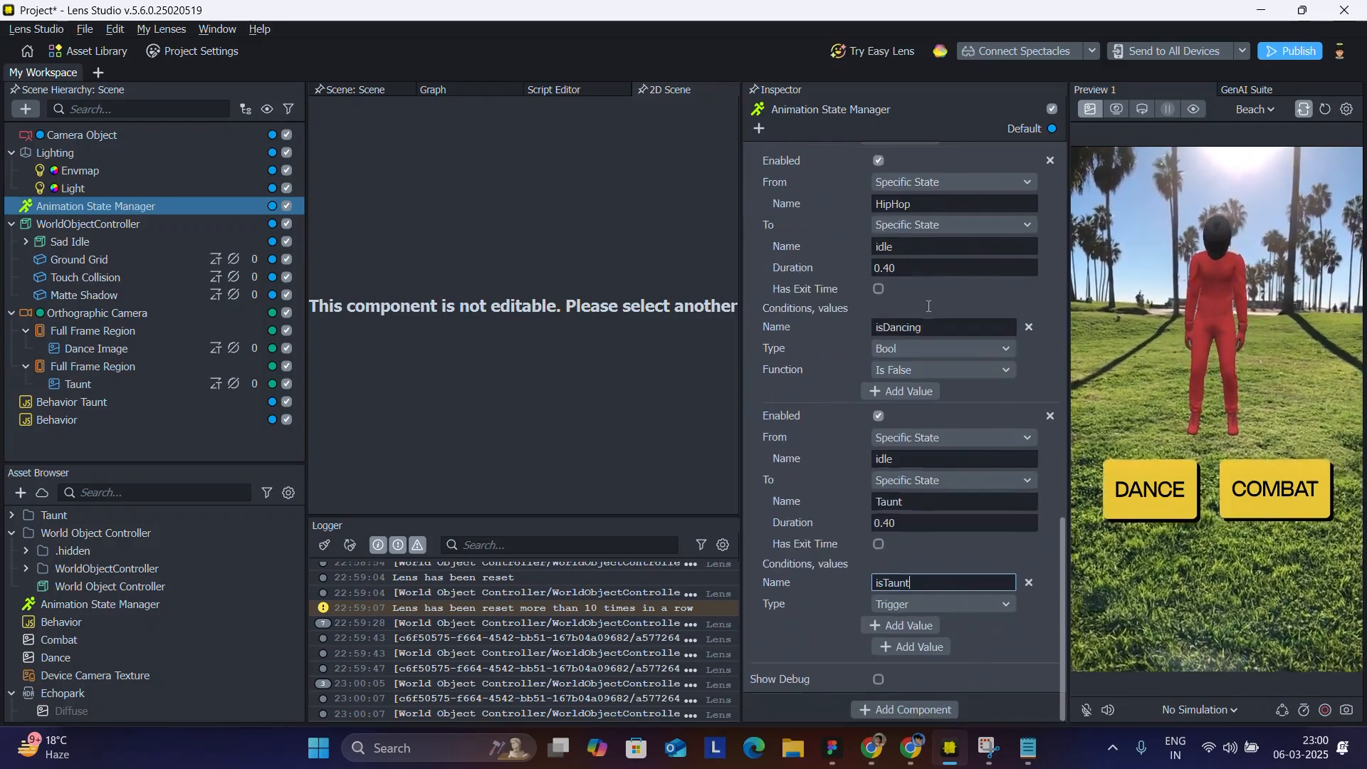
pyautogui.click(915, 606)
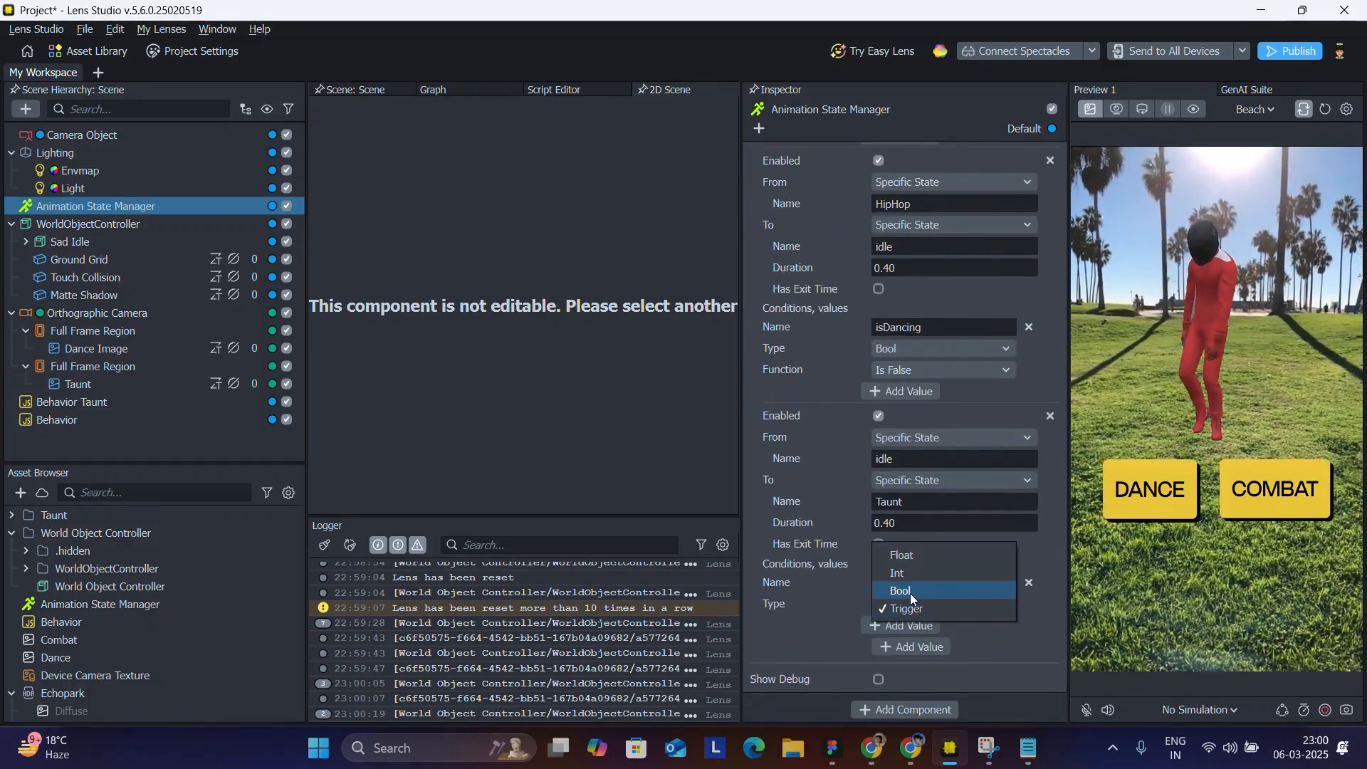
pyautogui.click(910, 591)
pyautogui.click(912, 625)
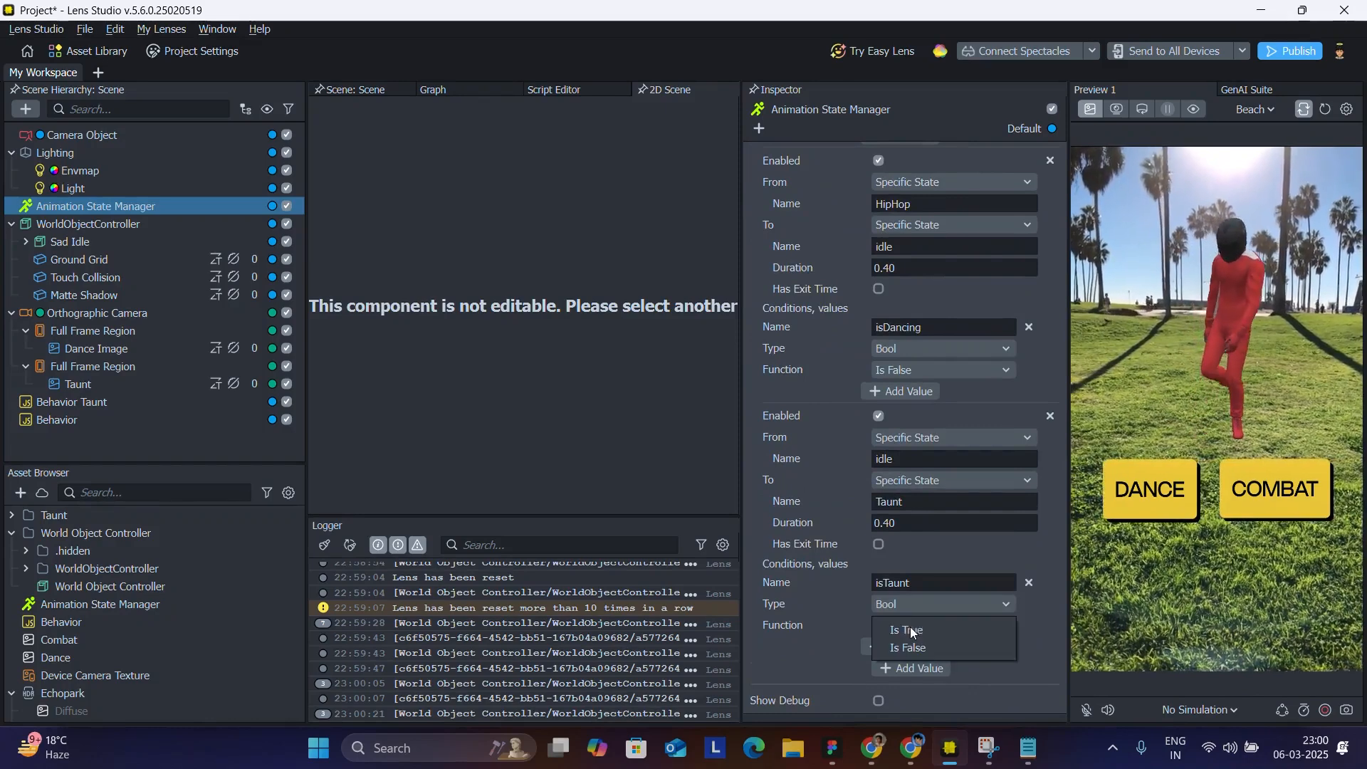
pyautogui.click(923, 630)
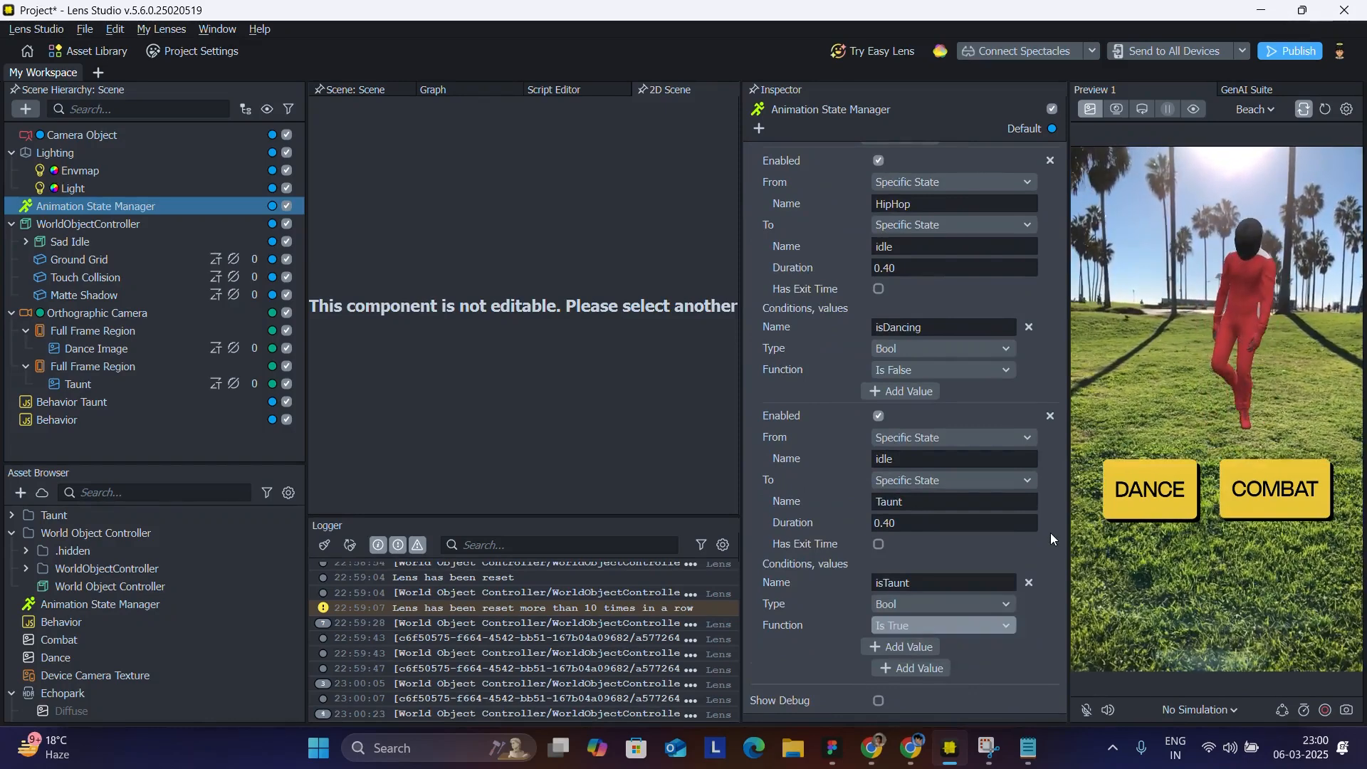
pyautogui.click(1267, 485)
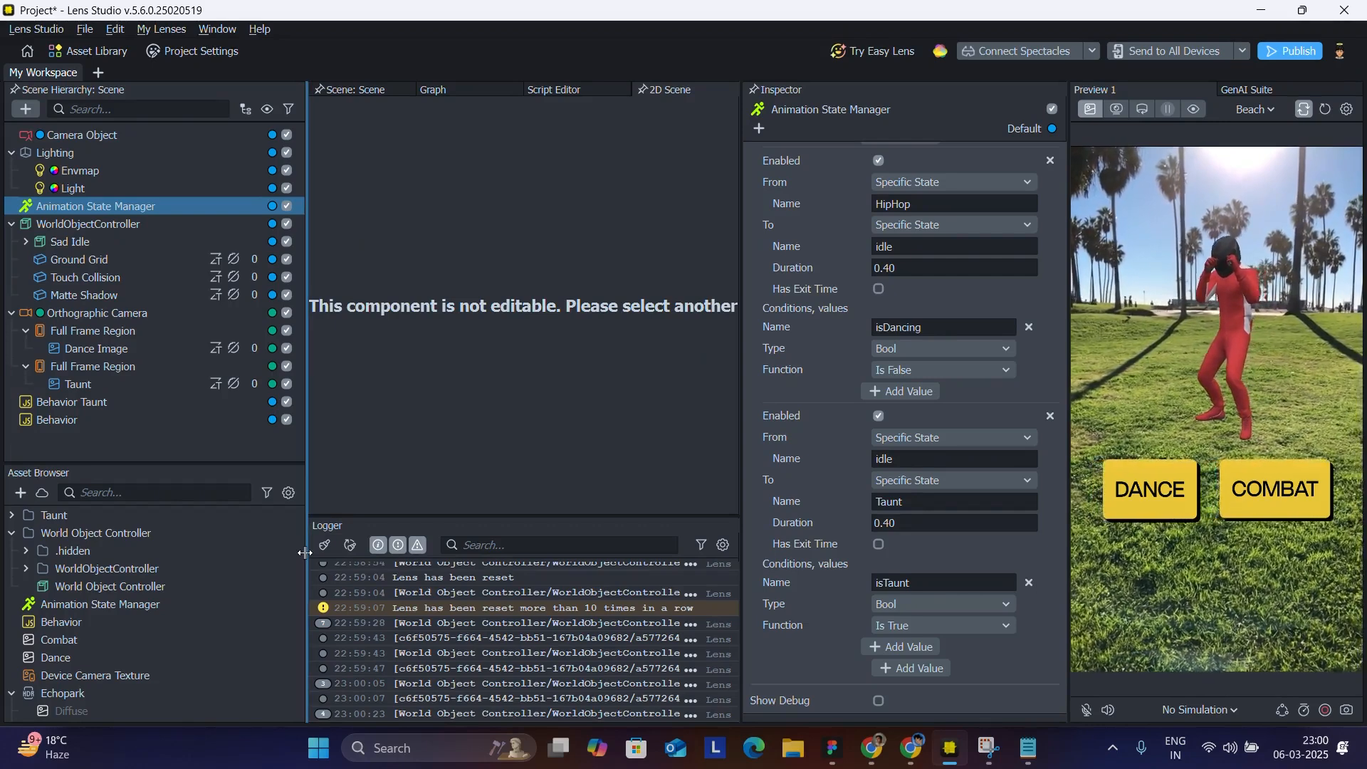
# Copy Behavior Taunt's Behavior component and paste it as a second Behavior component on the same object
pyautogui.click(39, 403)
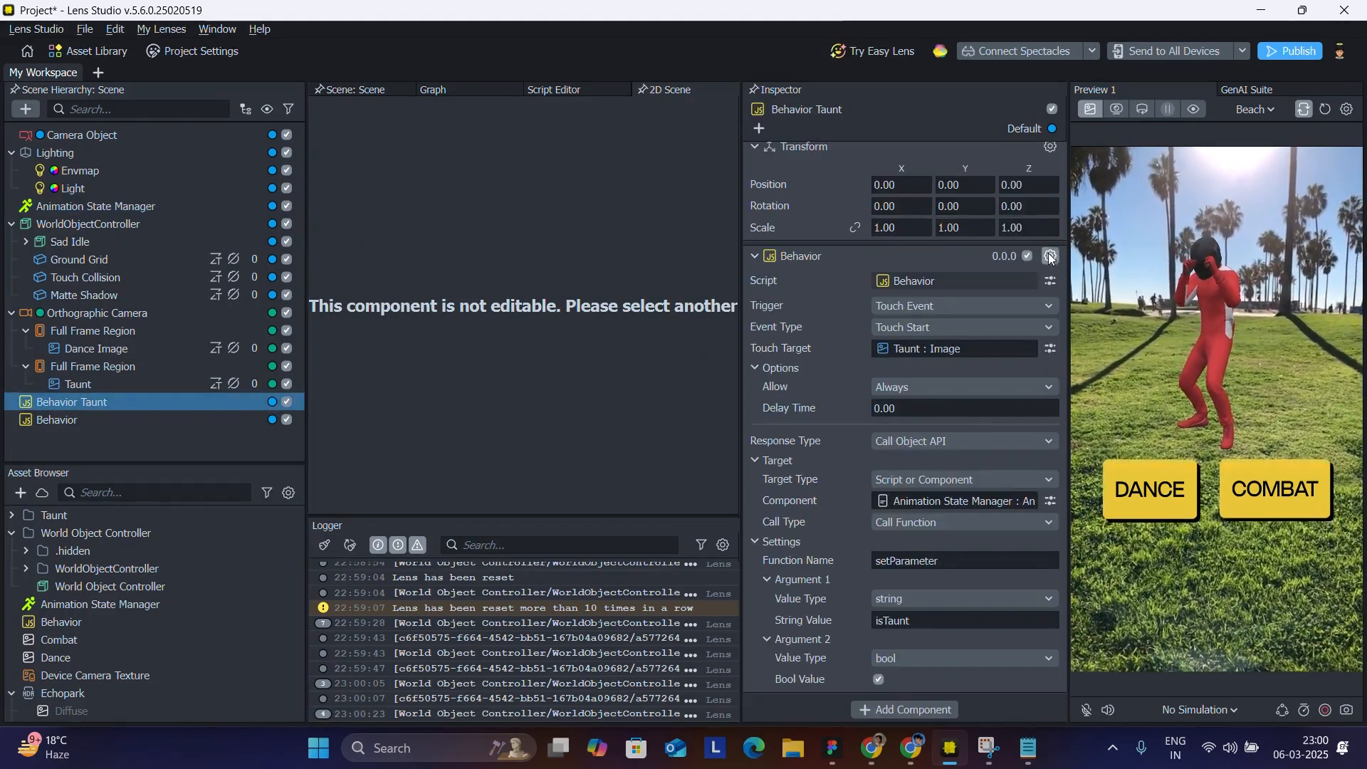
pyautogui.click(1050, 256)
pyautogui.click(1065, 294)
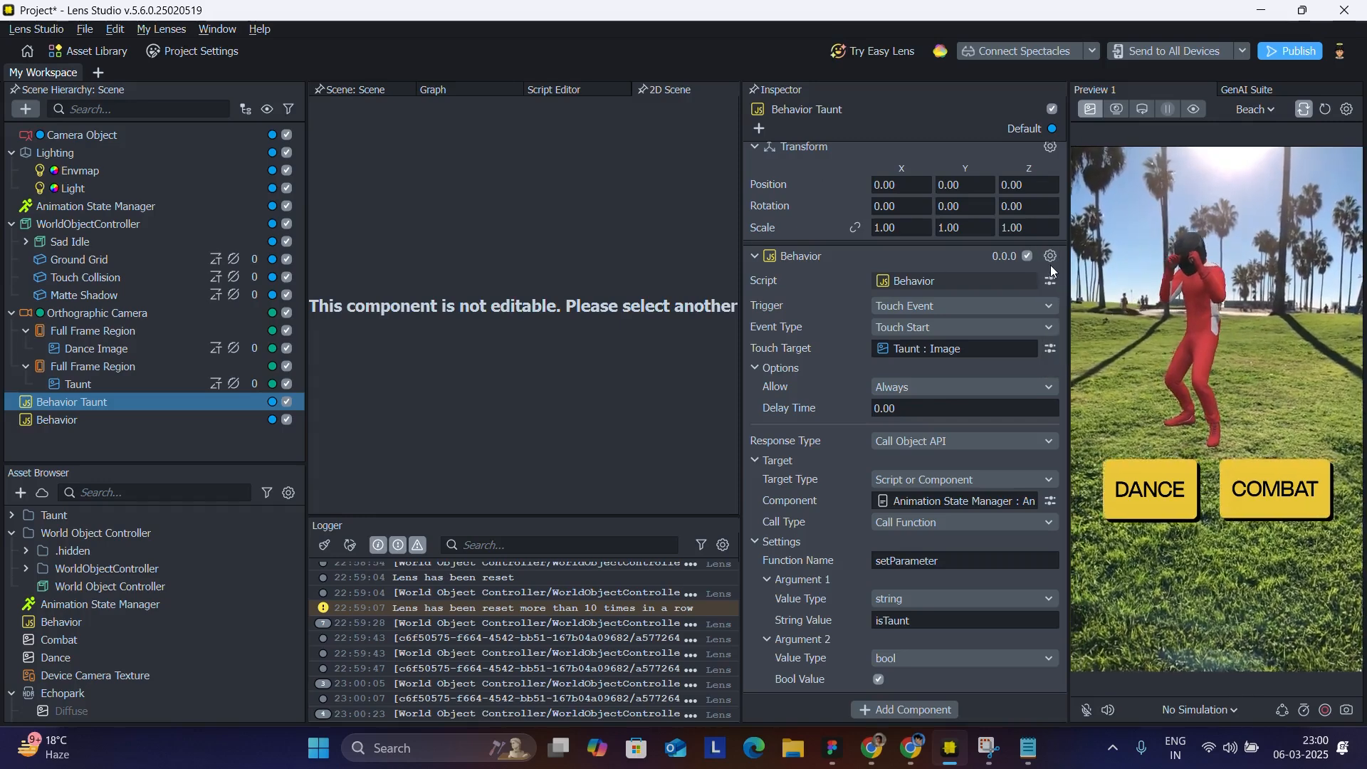
pyautogui.click(753, 266)
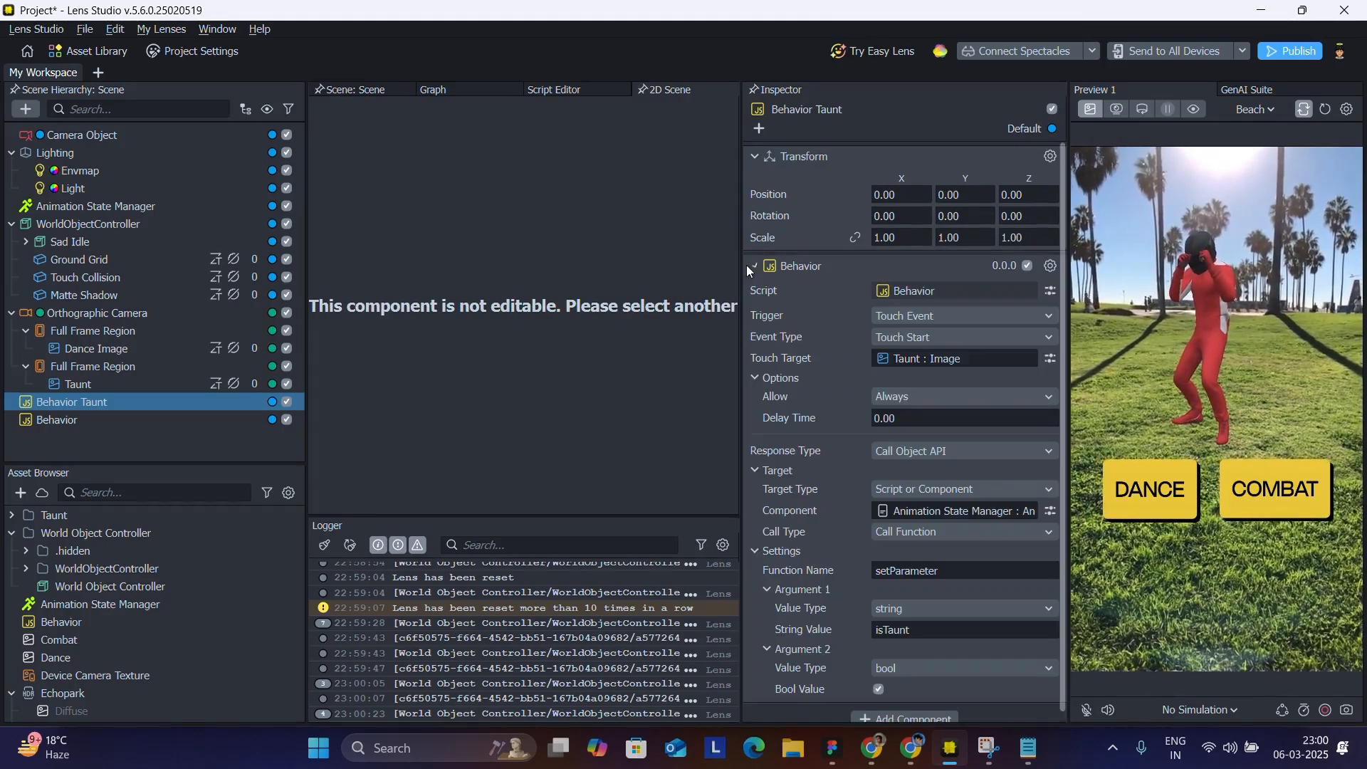
pyautogui.click(1043, 270)
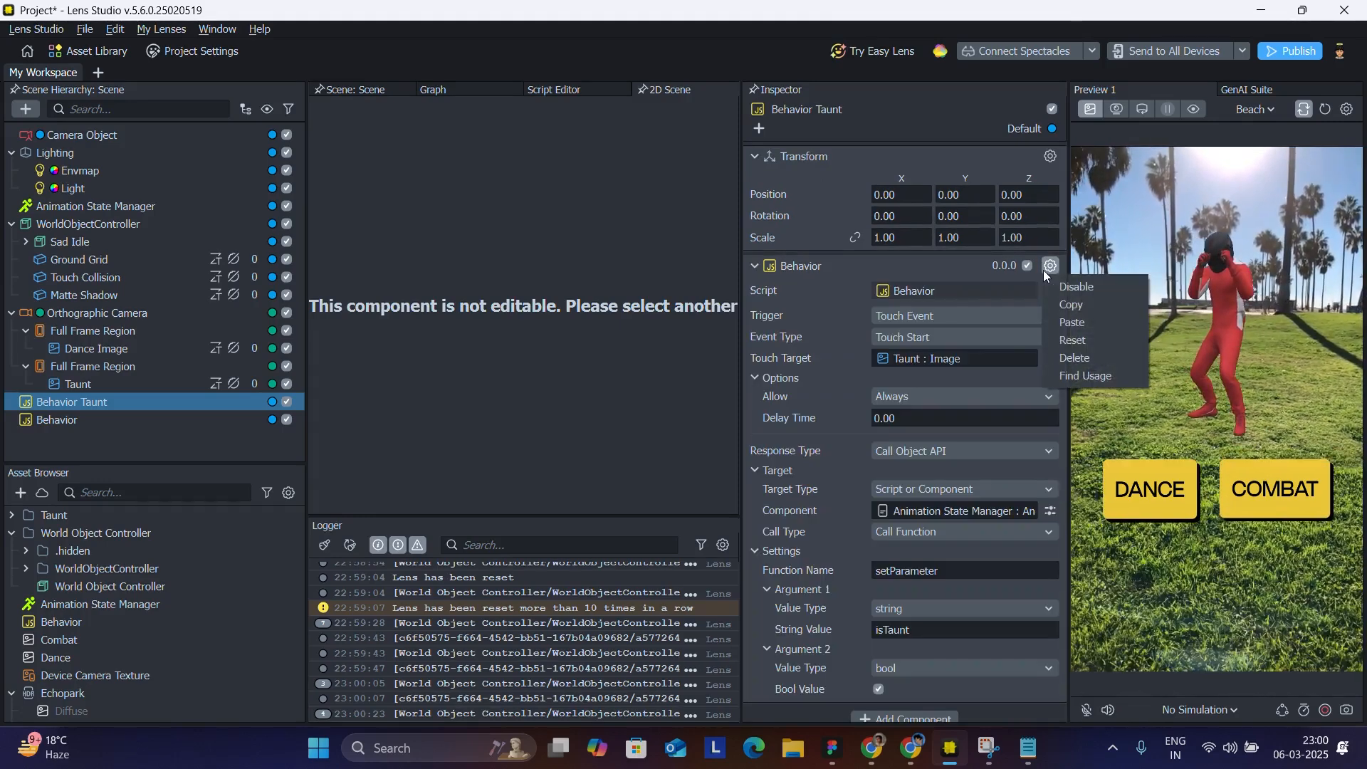
pyautogui.click(1057, 322)
# Set the second Behavior component's event type to Touch End and turn off its Argument 2 bool value
pyautogui.scroll(-6, 823, 433)
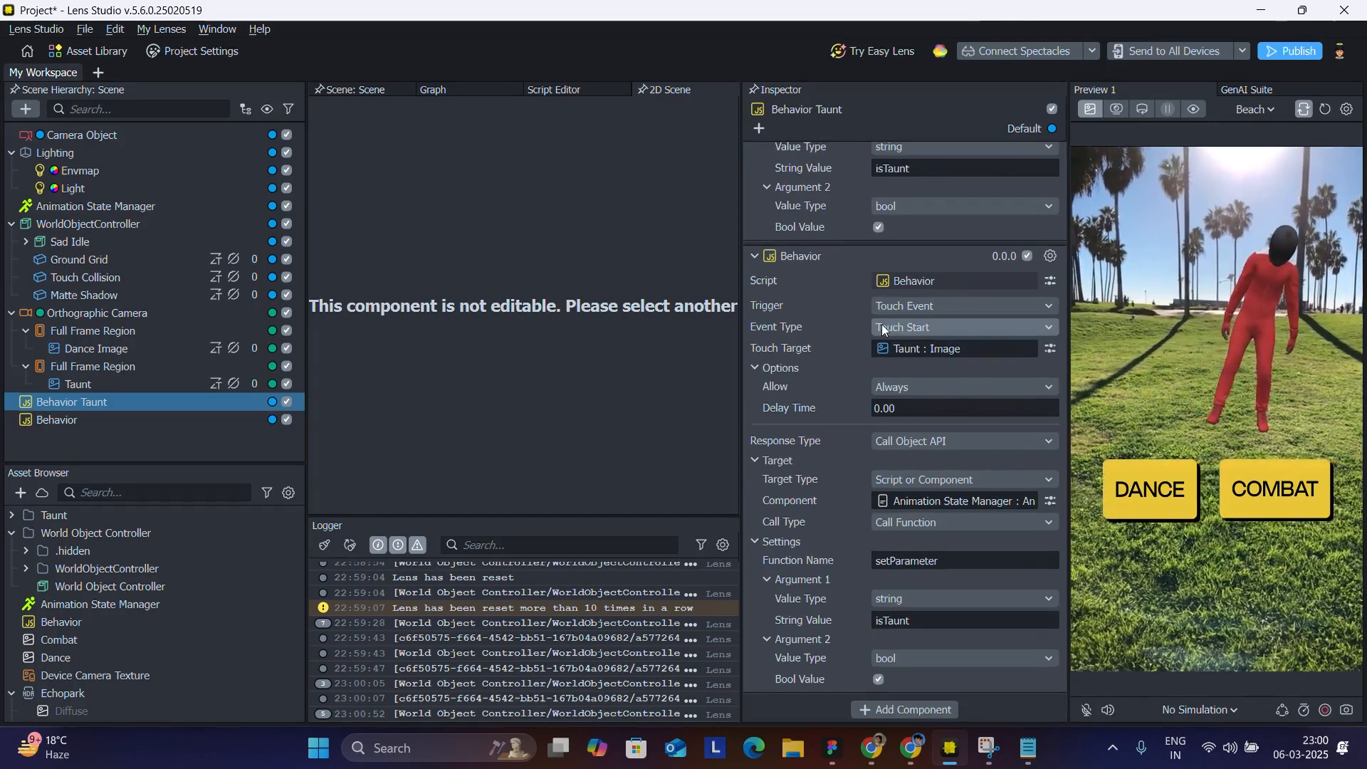
pyautogui.click(883, 327)
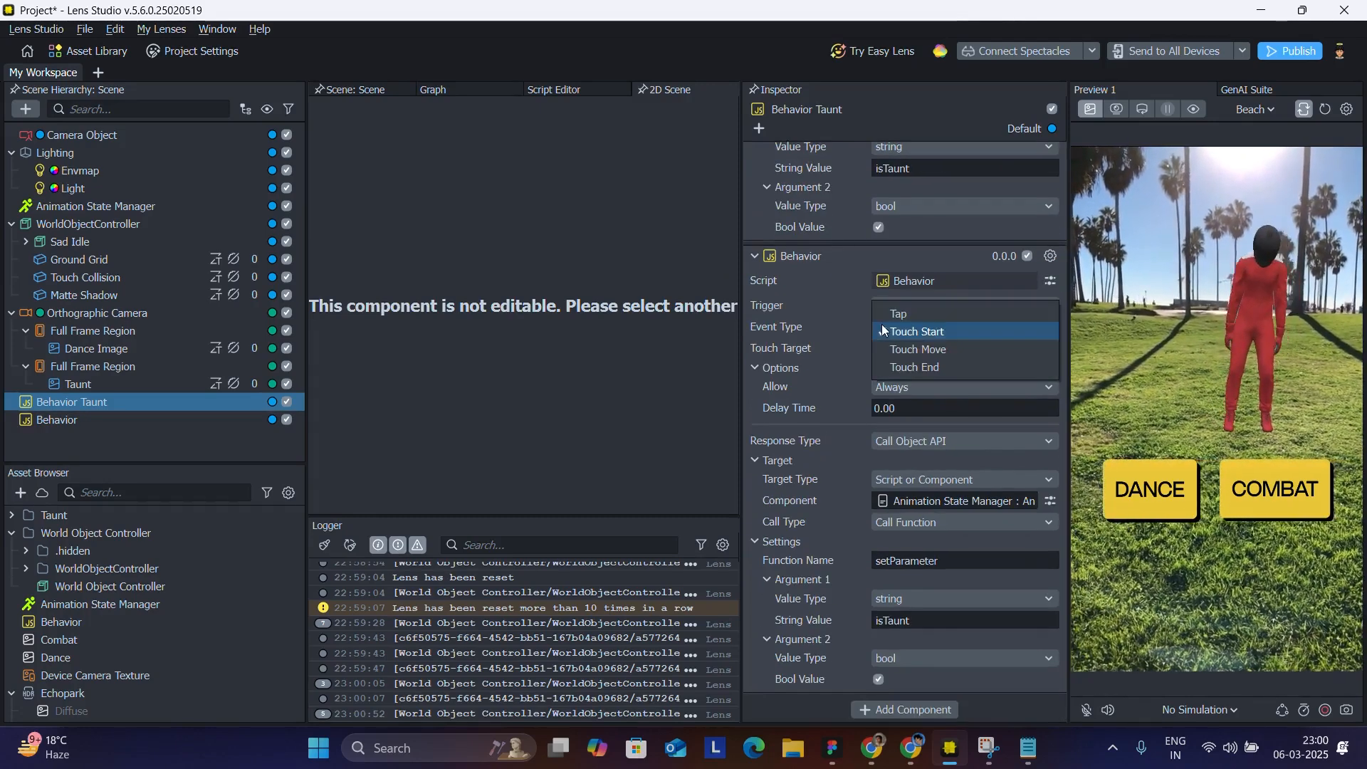
pyautogui.click(907, 365)
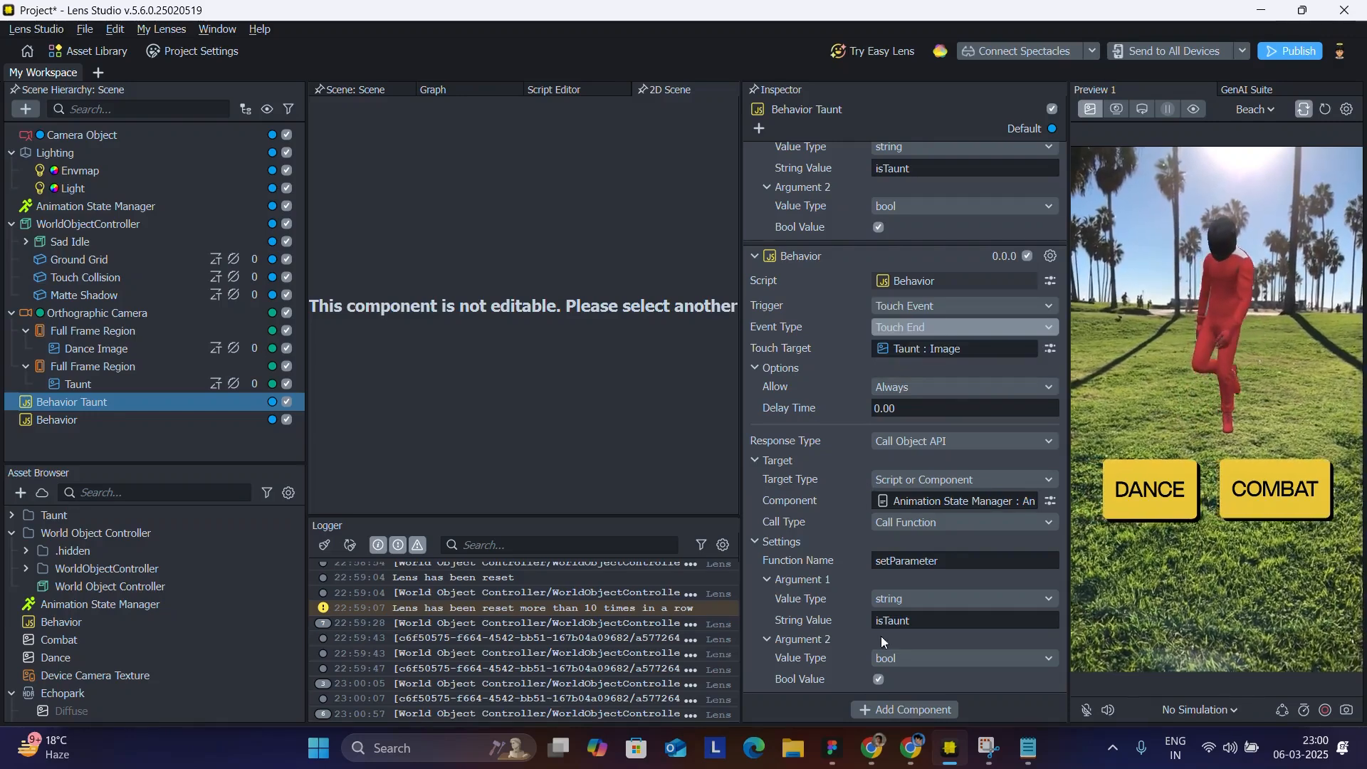
pyautogui.click(879, 680)
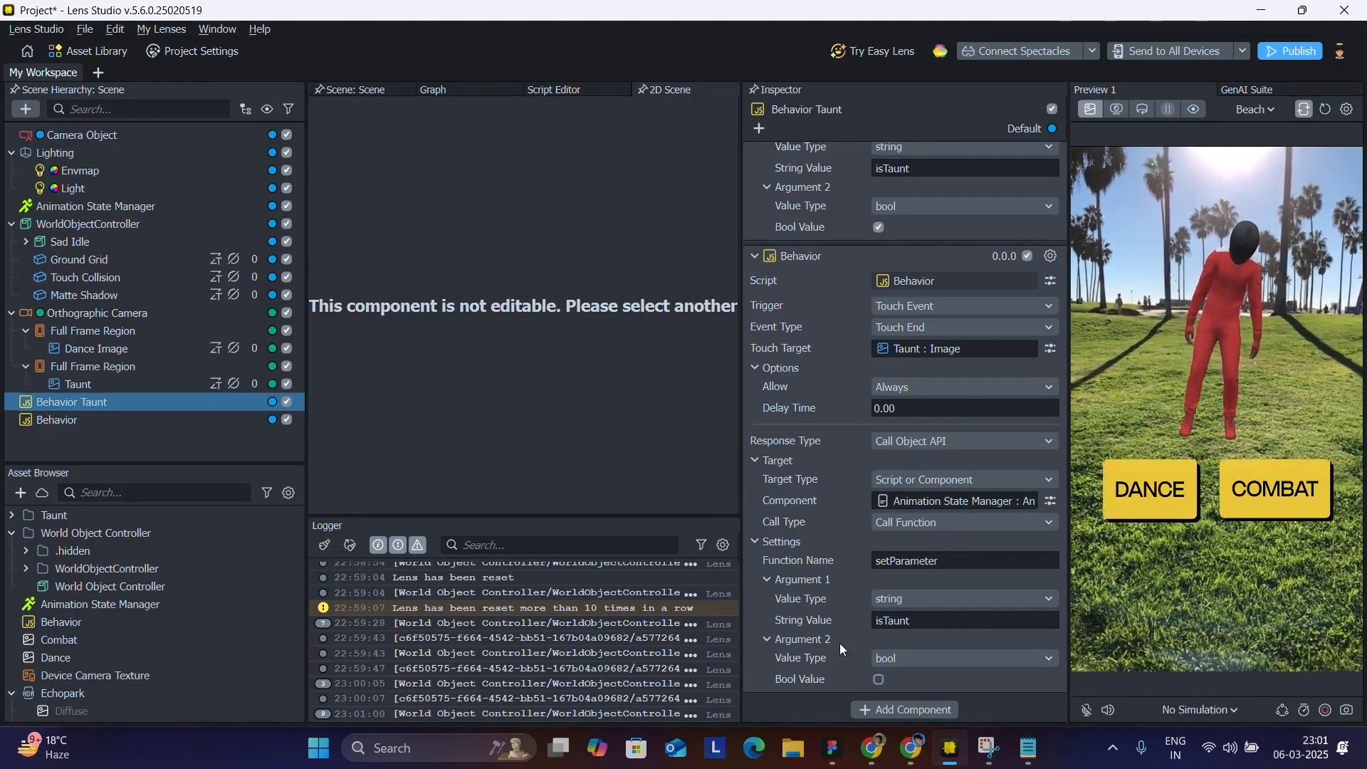
# Test the COMBAT button in the preview, and add a Taunt-to-idle transition with duration 0.40 to the Animation State Manager
pyautogui.click(1253, 488)
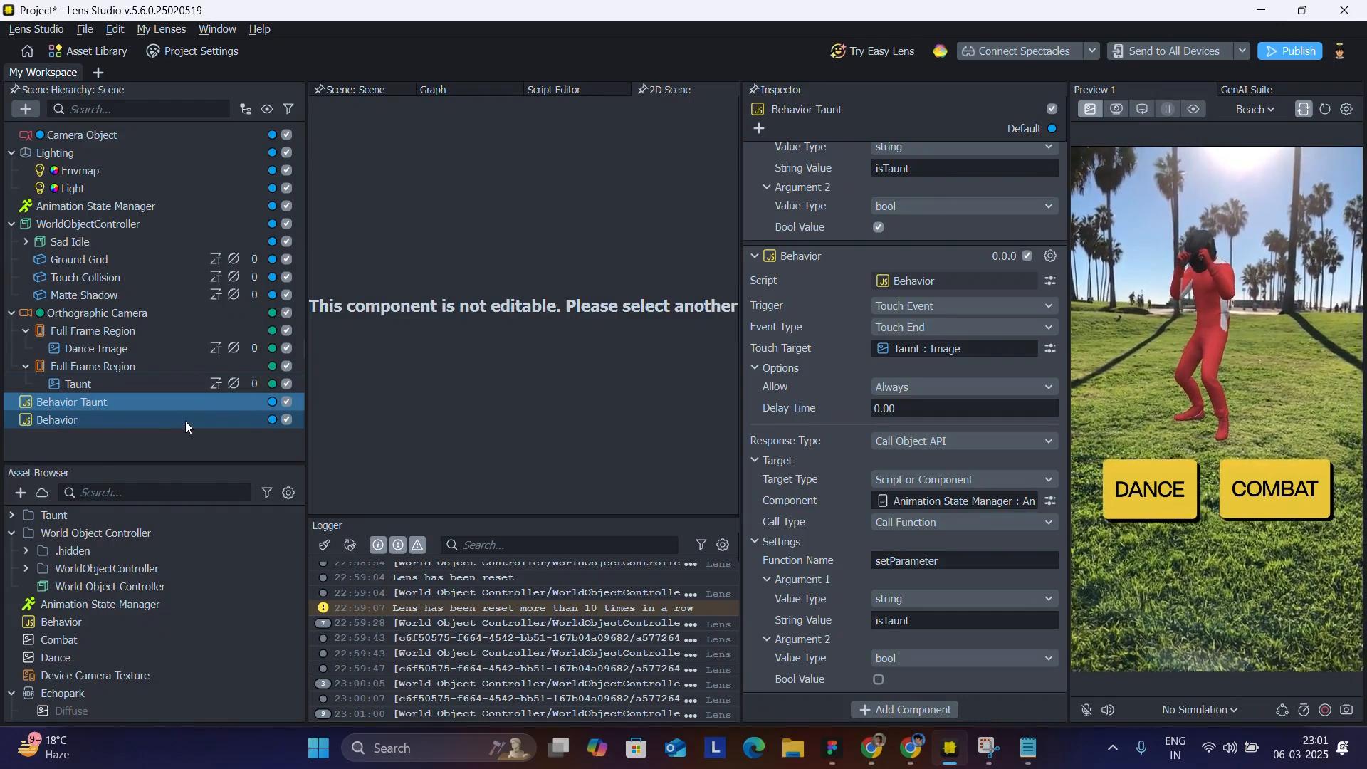
pyautogui.click(96, 206)
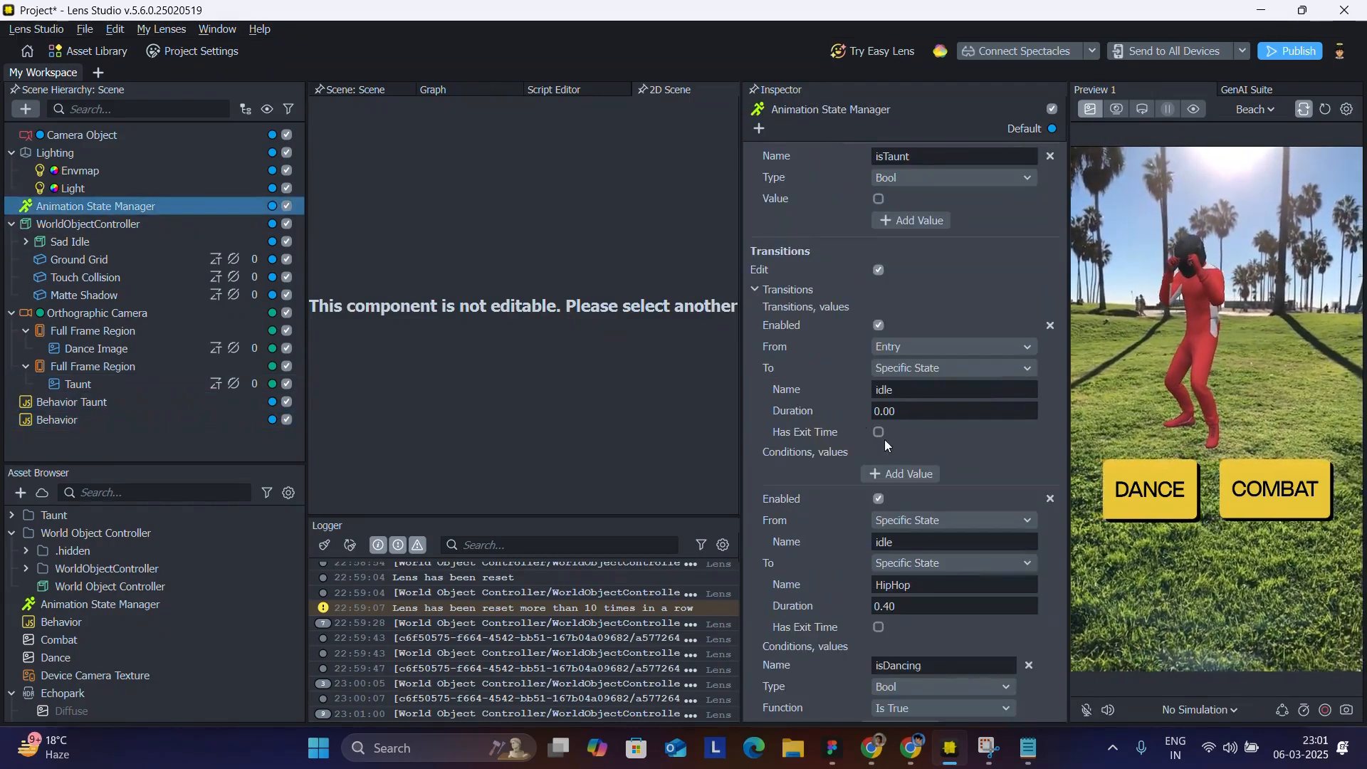
pyautogui.scroll(-8, 884, 439)
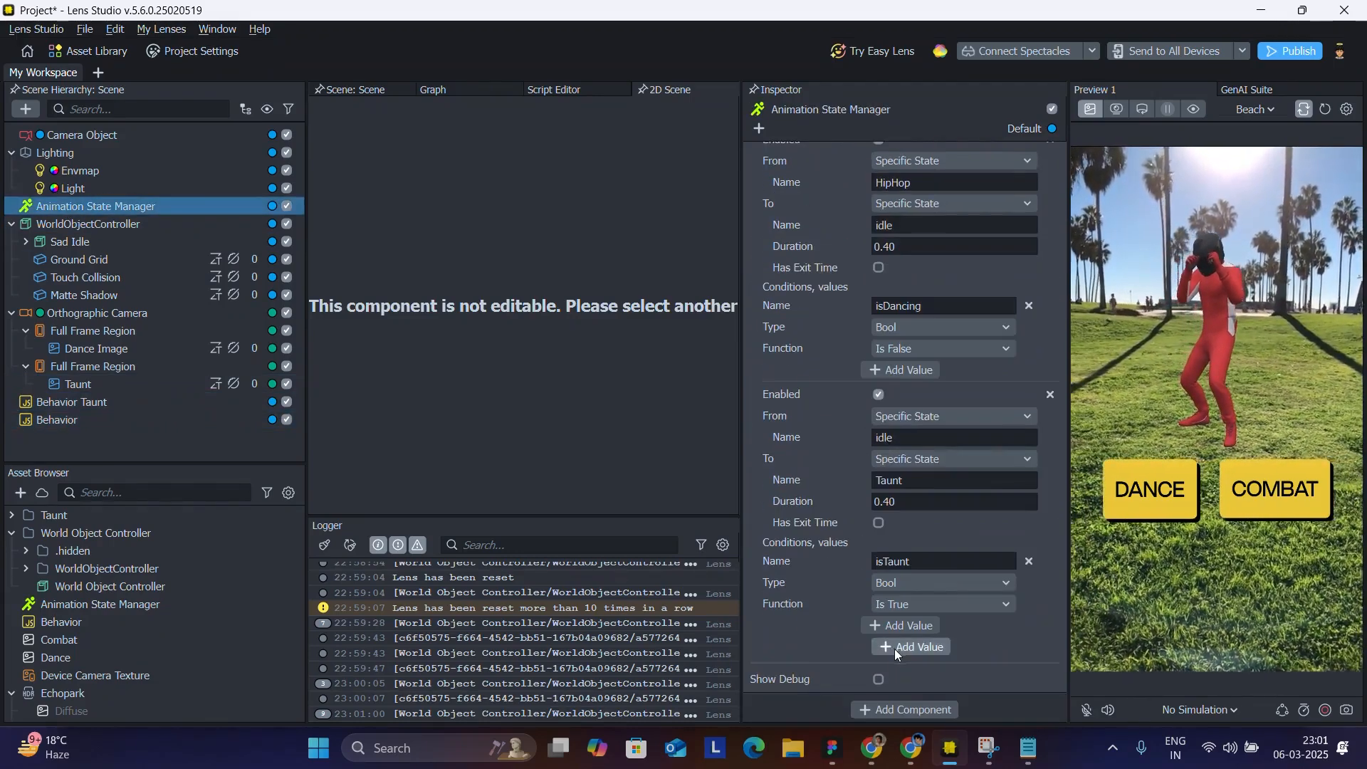
pyautogui.click(894, 648)
pyautogui.scroll(-3, 895, 648)
pyautogui.click(913, 498)
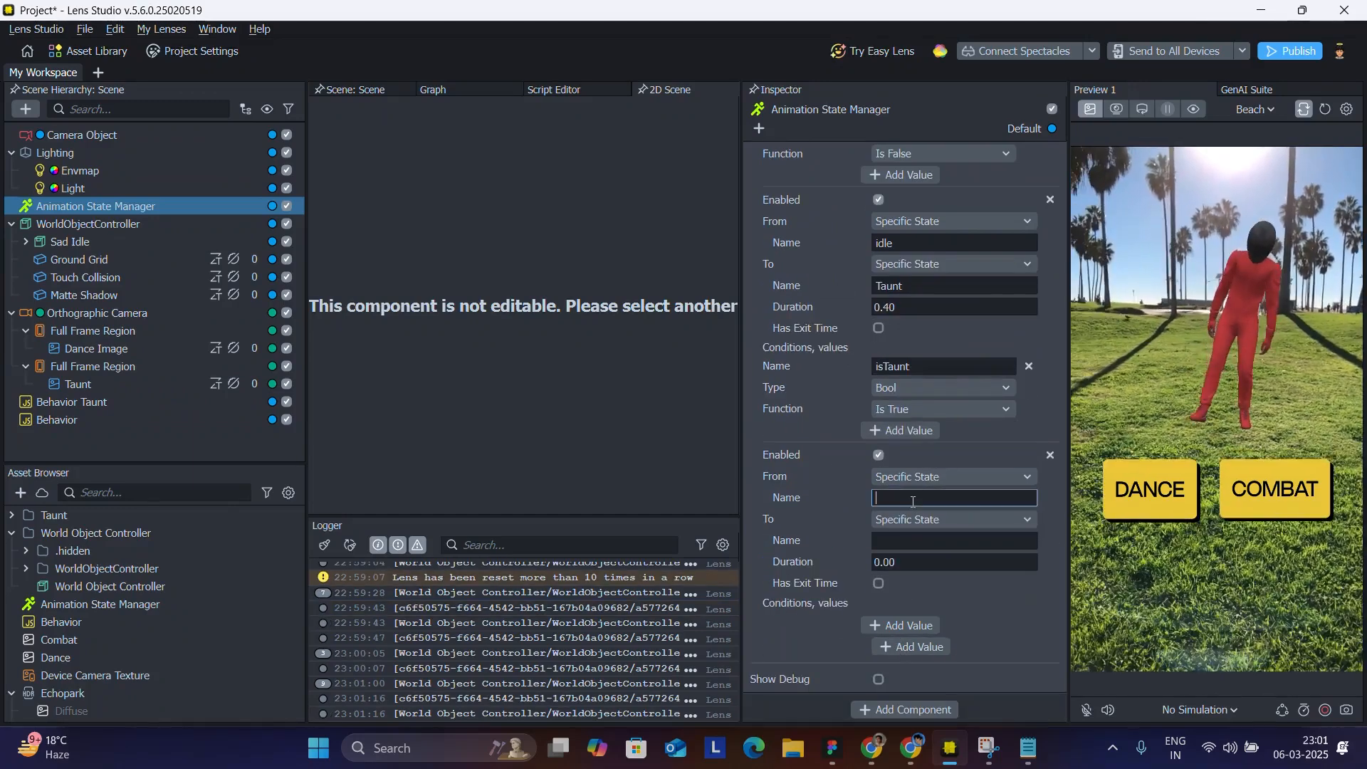
pyautogui.write('Tau')
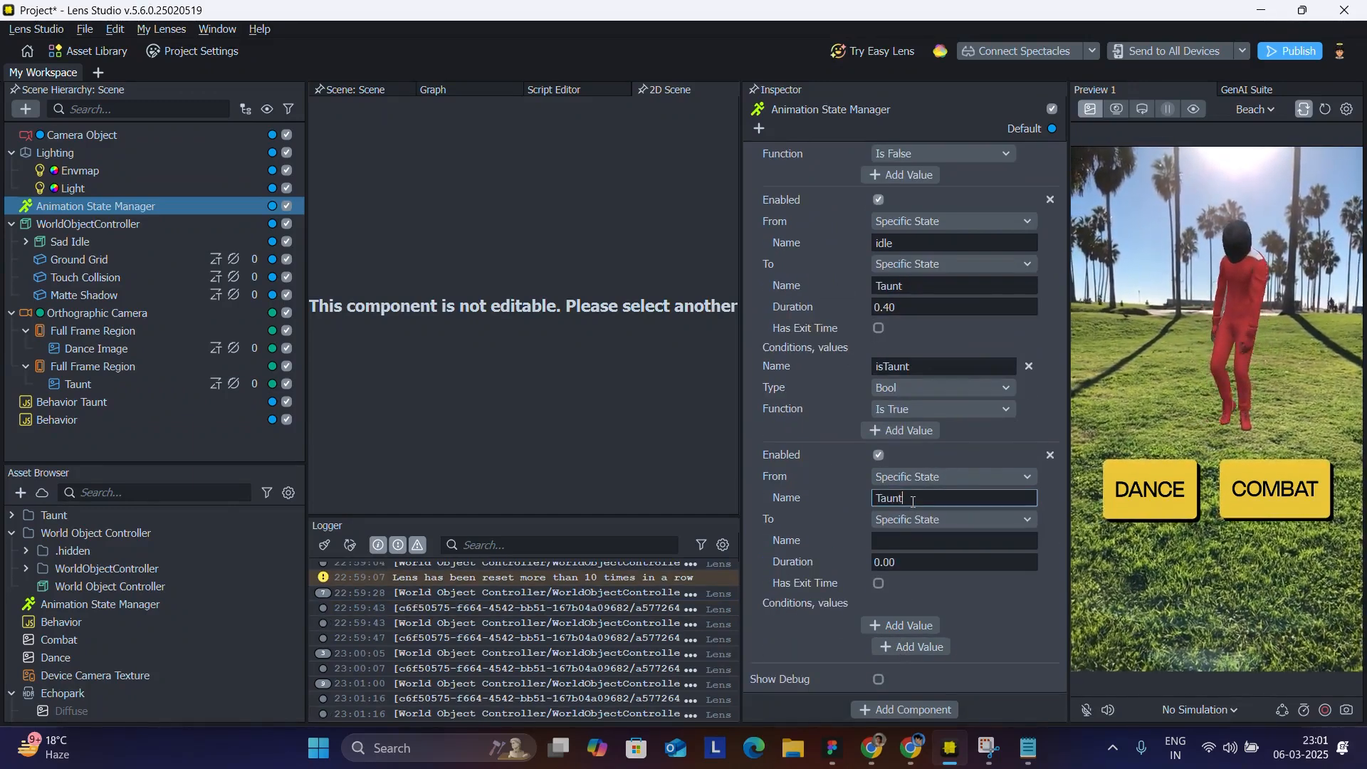
pyautogui.write('nt')
pyautogui.click(920, 539)
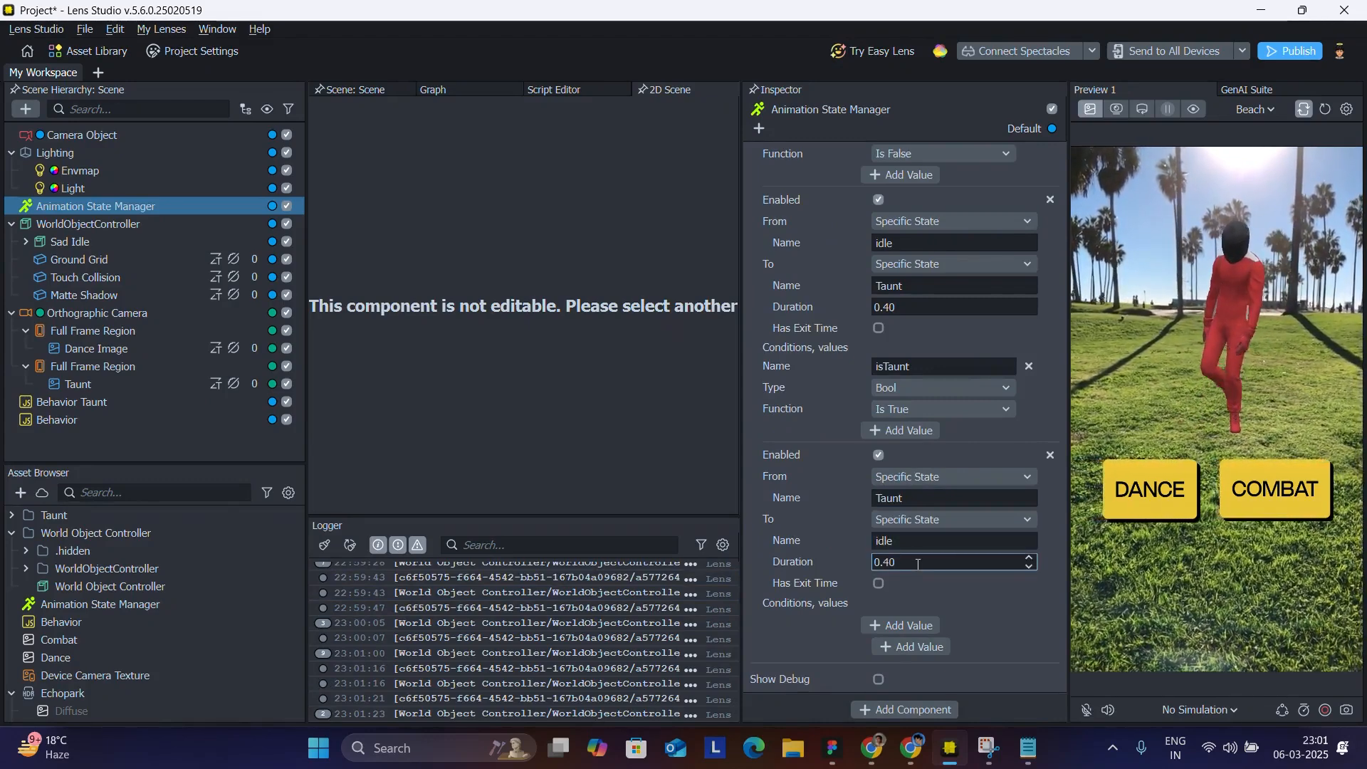
# Add a Bool condition named isTaunt with function Is False to the Taunt-to-idle transition, and test the COMBAT and DANCE buttons in the preview
pyautogui.click(915, 624)
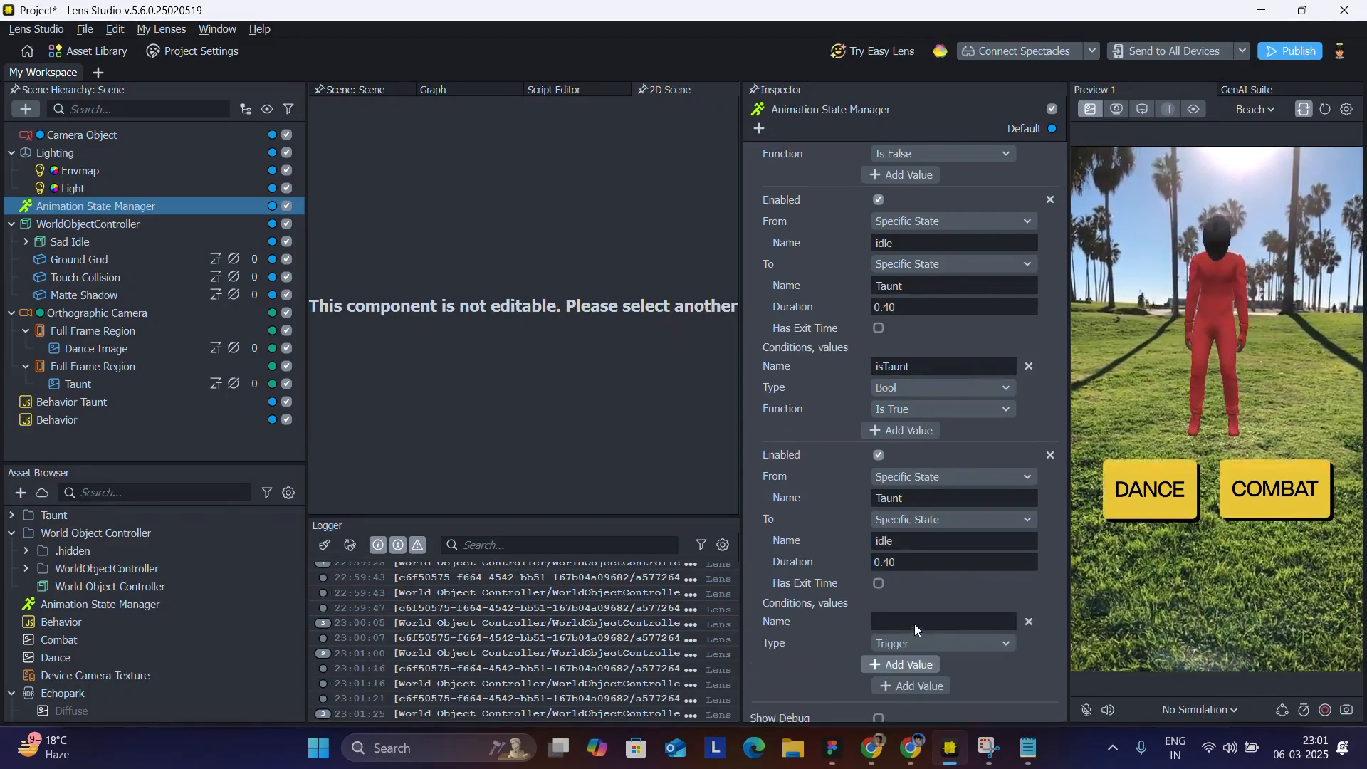
pyautogui.click(890, 584)
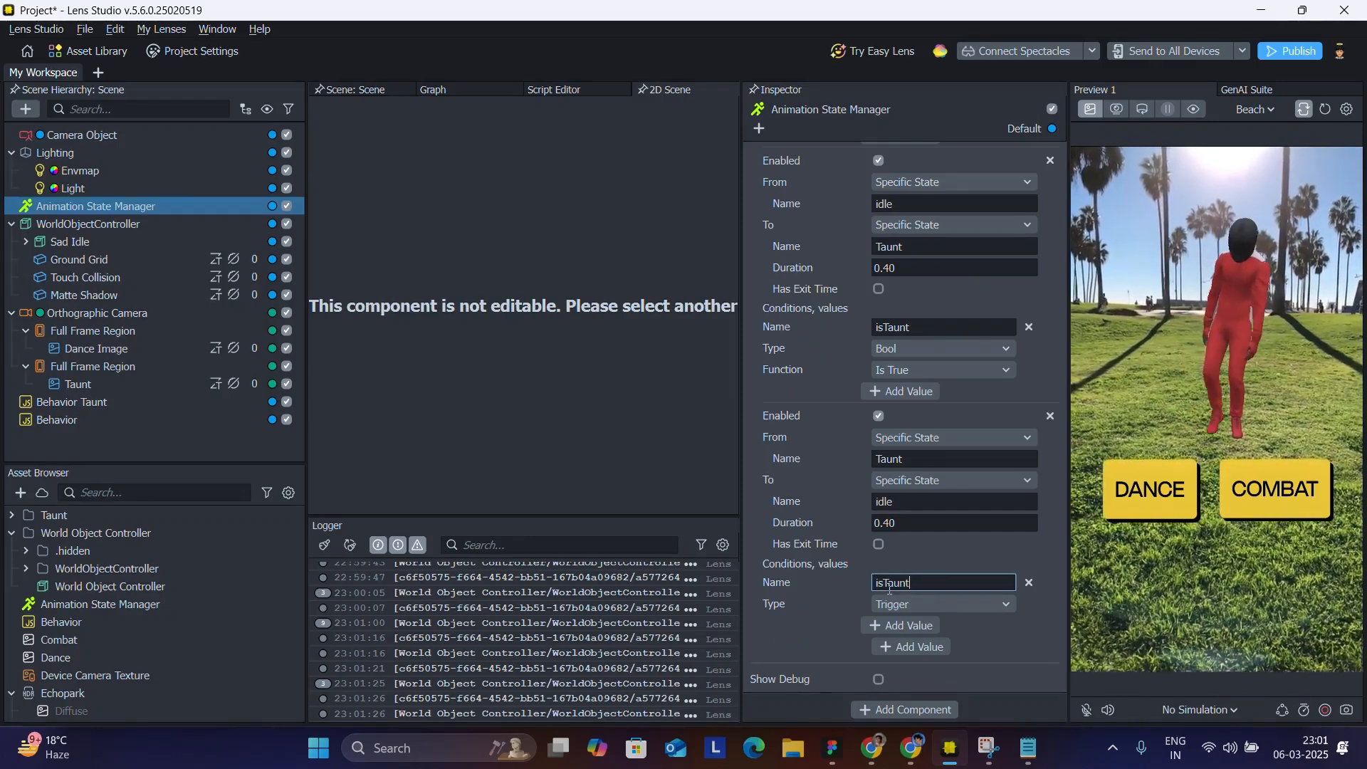
pyautogui.click(885, 598)
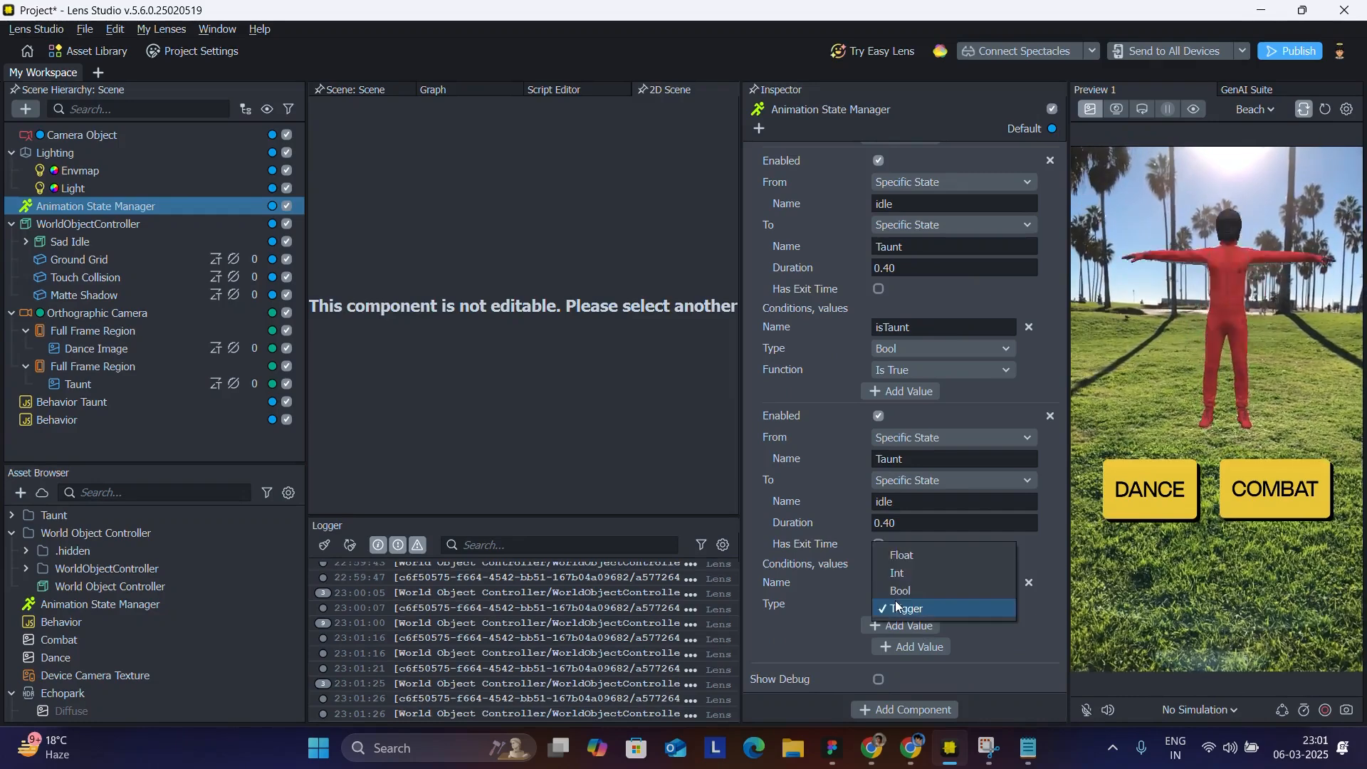
pyautogui.click(904, 596)
pyautogui.click(899, 630)
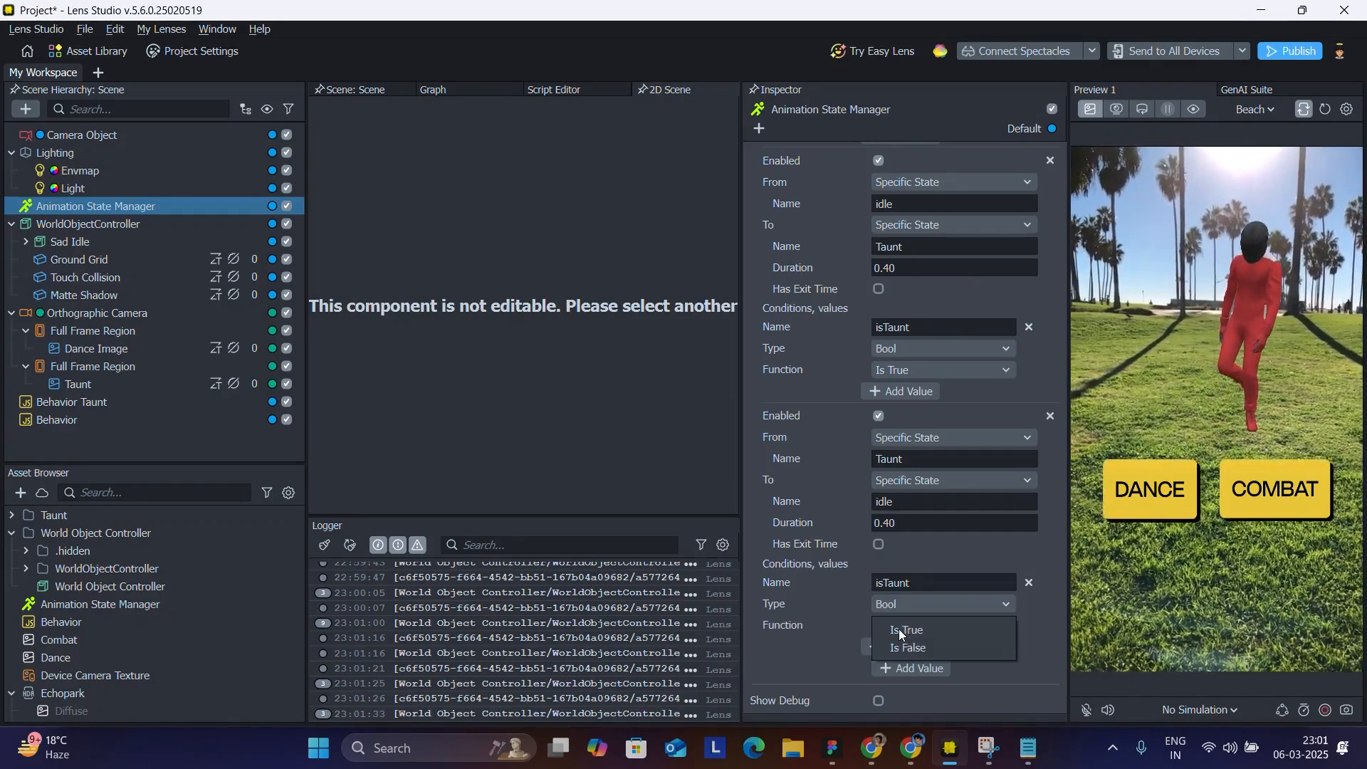
pyautogui.click(913, 643)
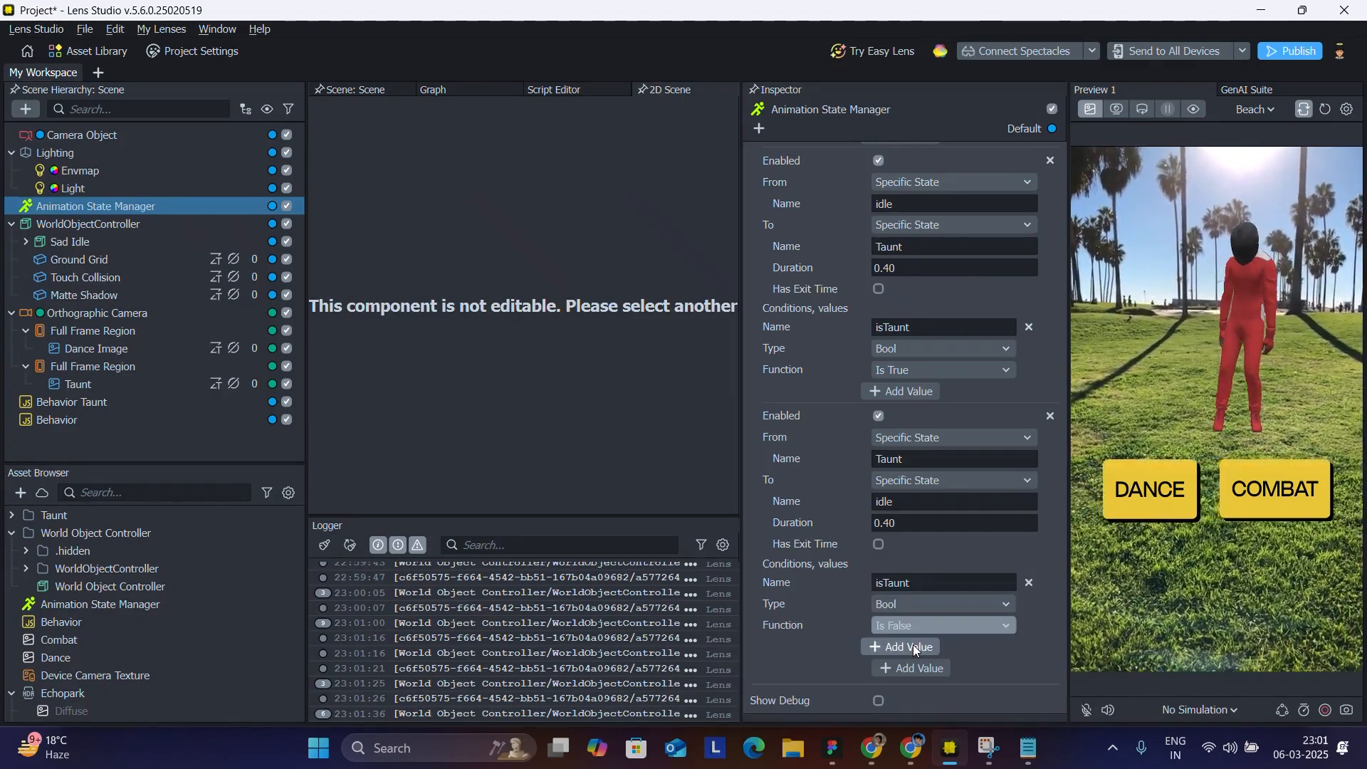
pyautogui.click(1264, 499)
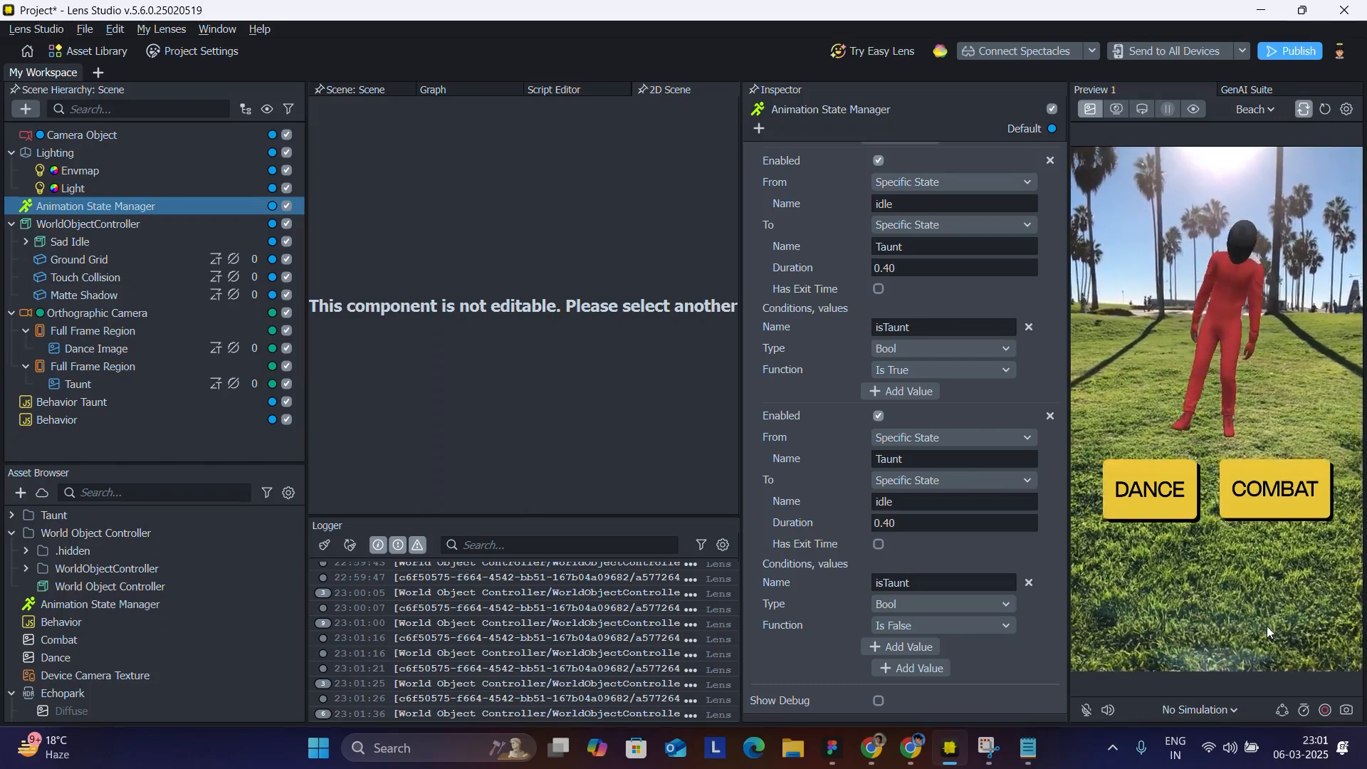
pyautogui.click(1163, 487)
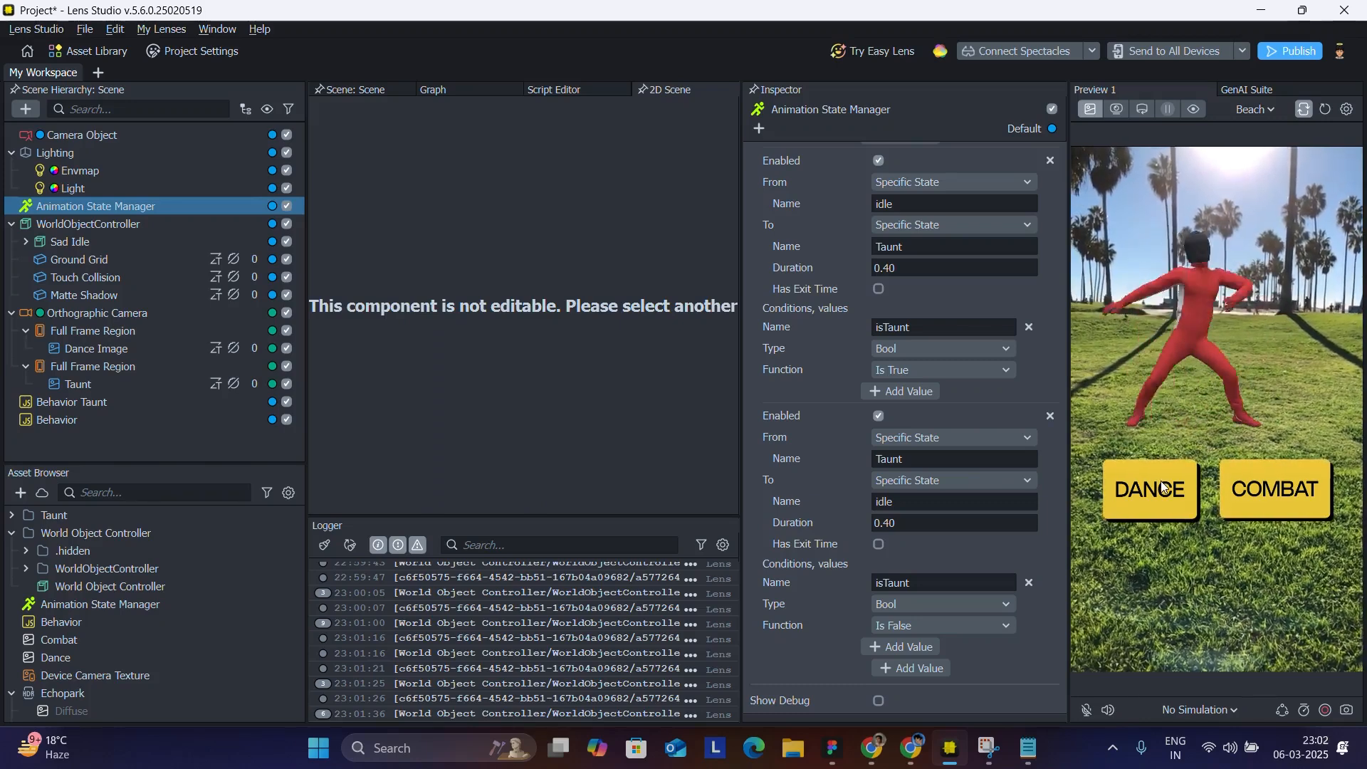